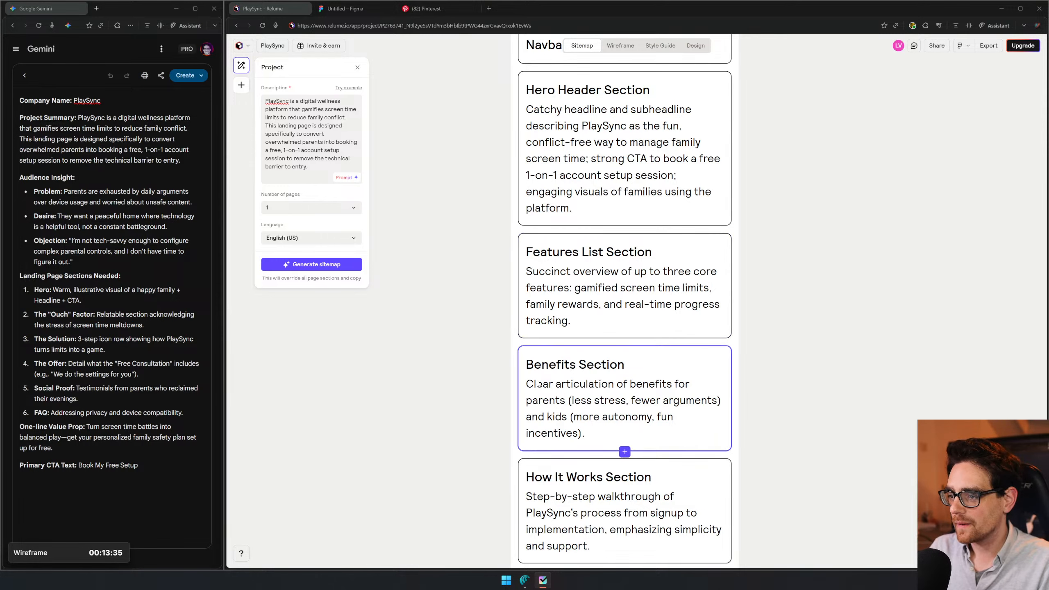
- Move the Benefits Section above the Features List Section and replace its description with the brief's "Ouch" Factor text
drag(545, 401, 540, 285)
click(100, 314)
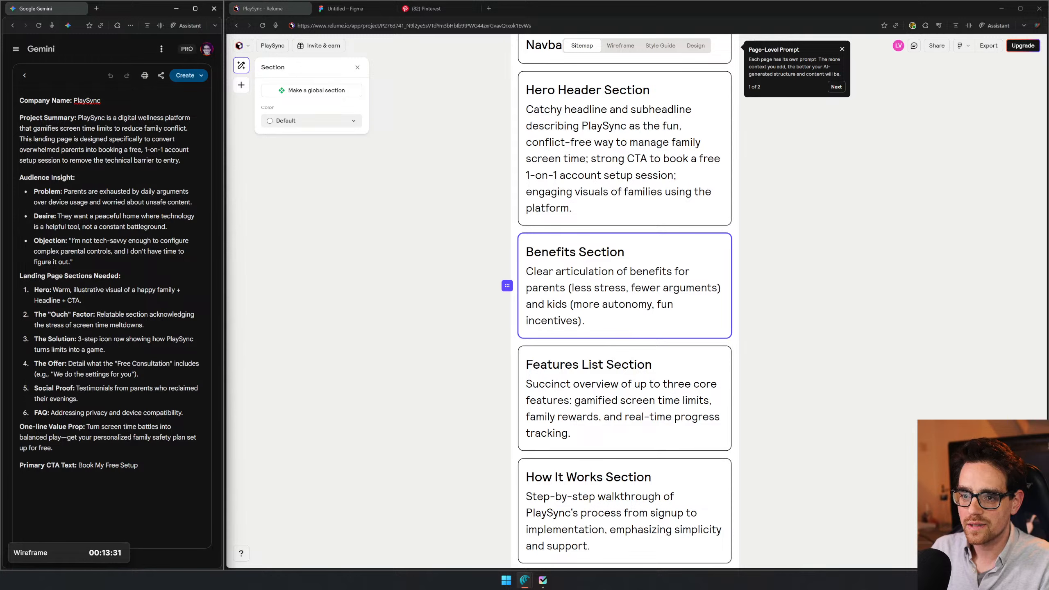
drag(98, 315, 144, 326)
key(ctrl+c)
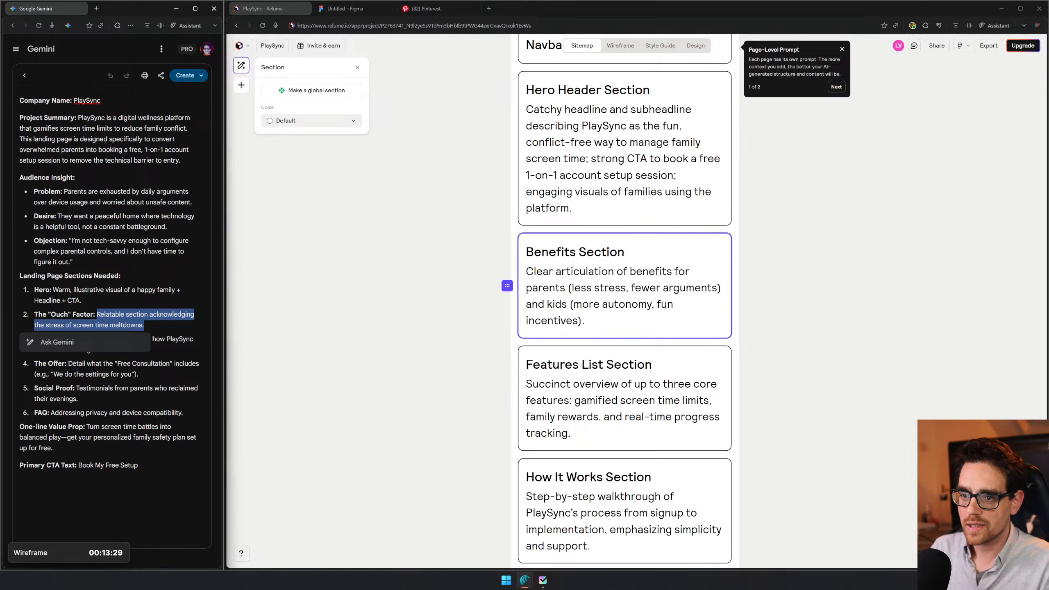
triple_click(602, 294)
key(ctrl+v)
key(Escape)
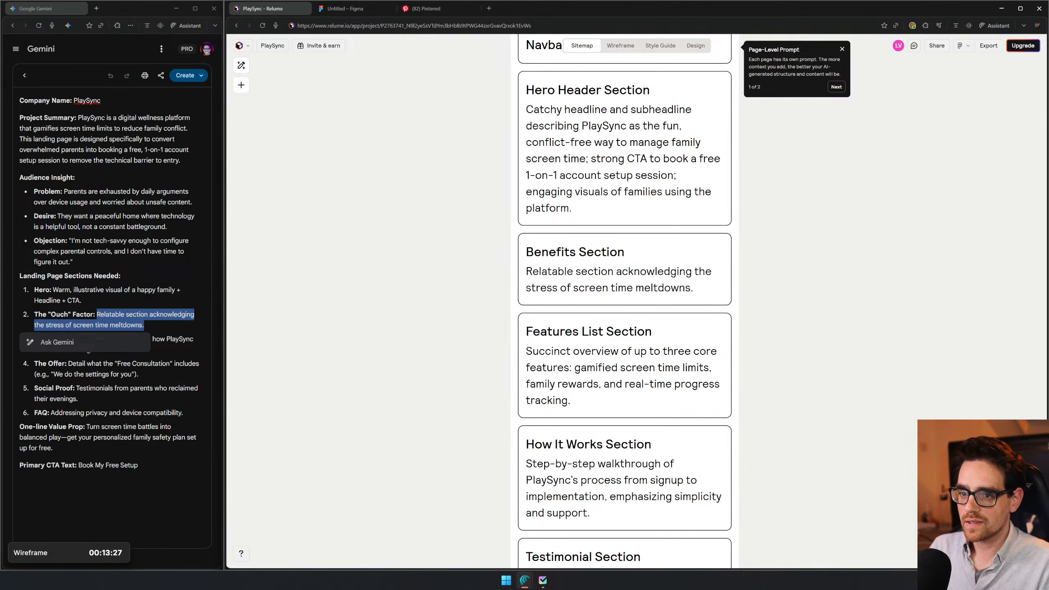
- Move the Features List Section above the Benefits Section and set its description to "Relatable section acknowledging the stress of screen time meltdowns."
click(120, 276)
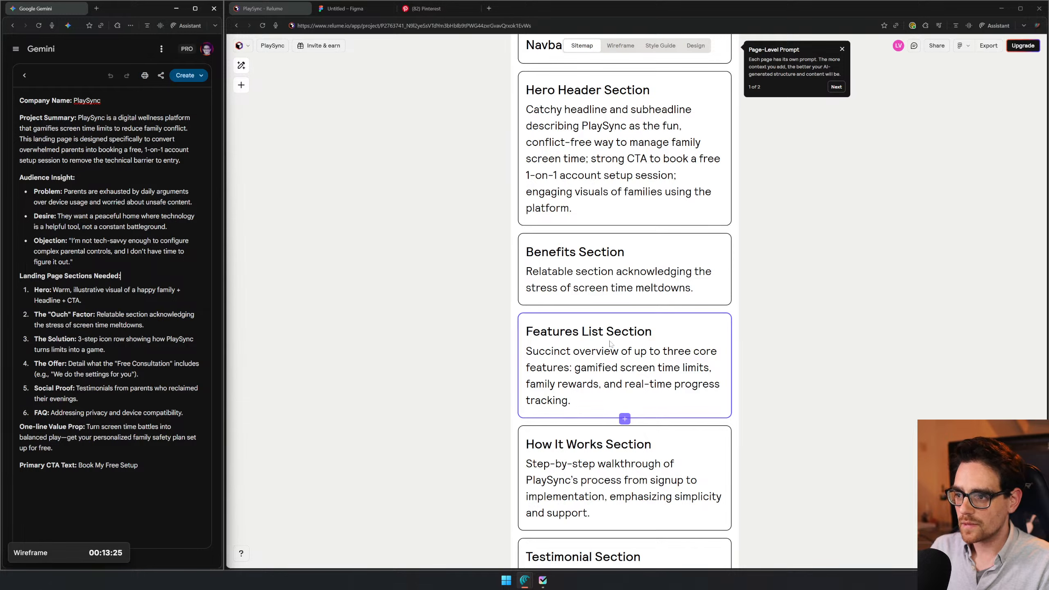
scroll(662, 332, down, 2)
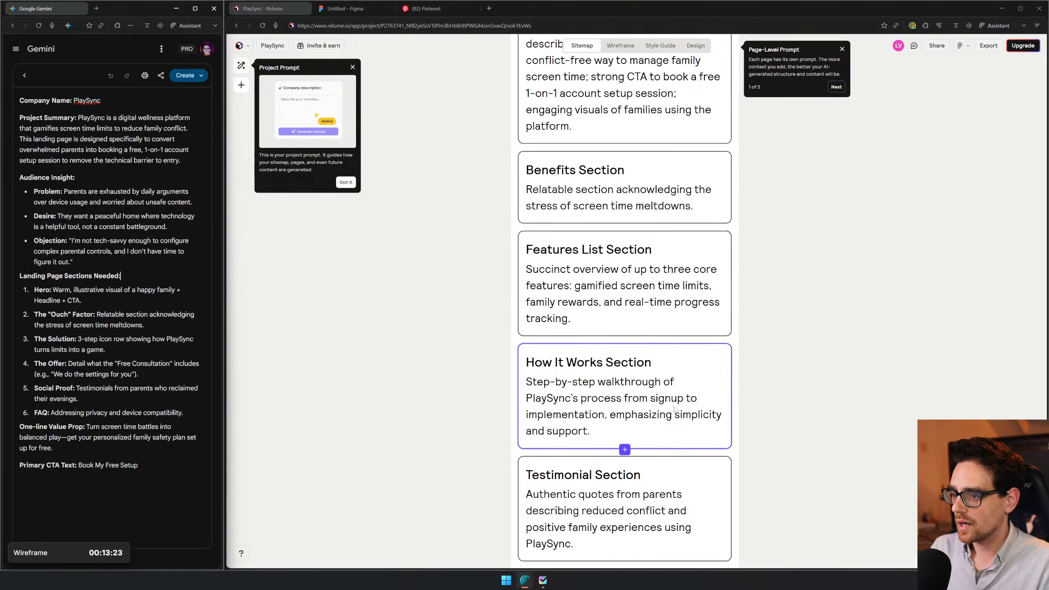
scroll(663, 334, down, 7)
scroll(662, 384, up, 6)
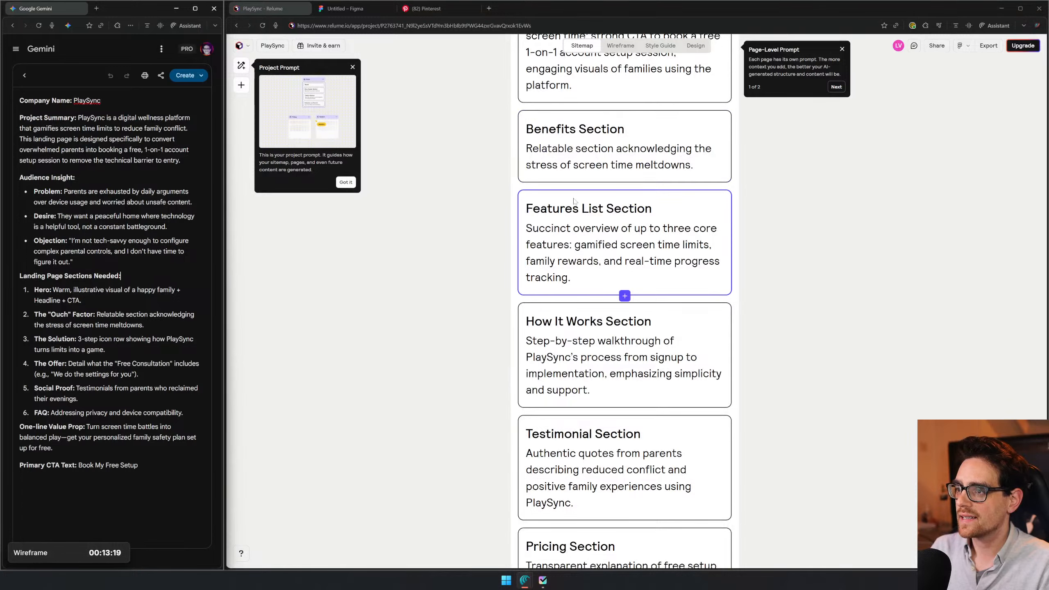
scroll(598, 192, up, 2)
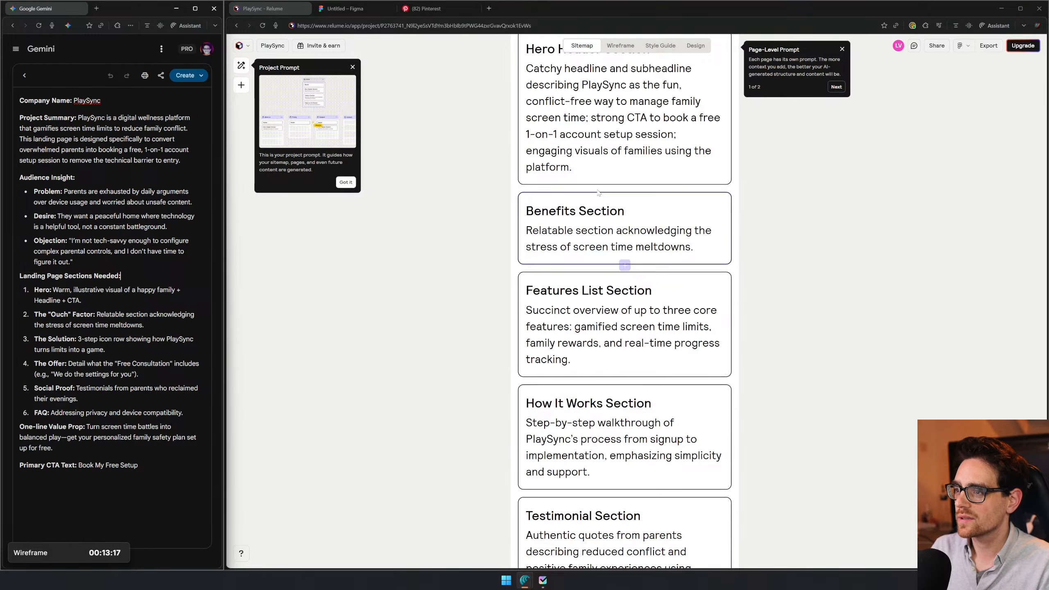
click(624, 265)
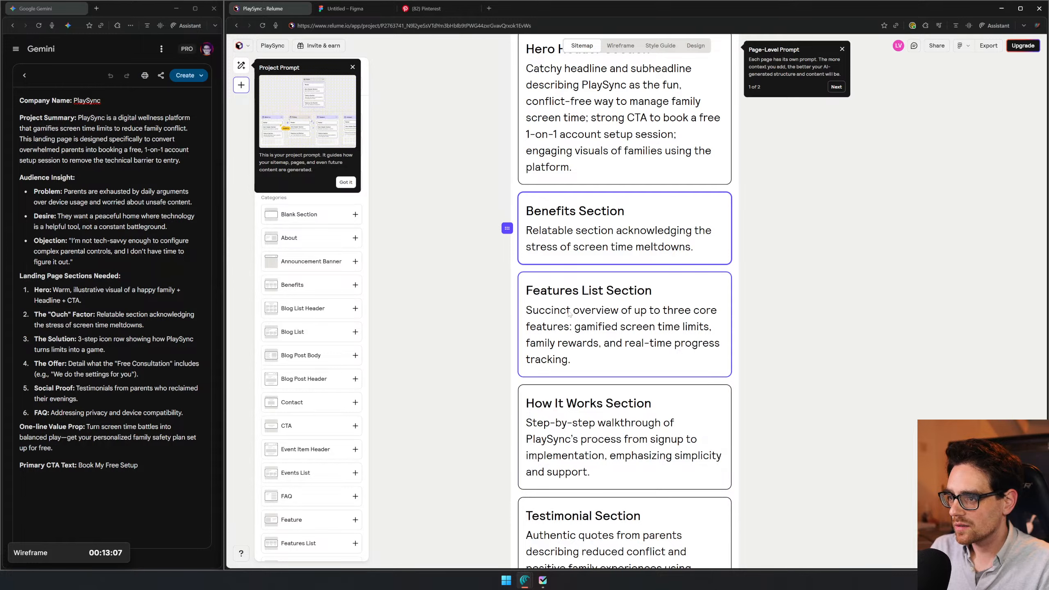
drag(598, 324, 597, 234)
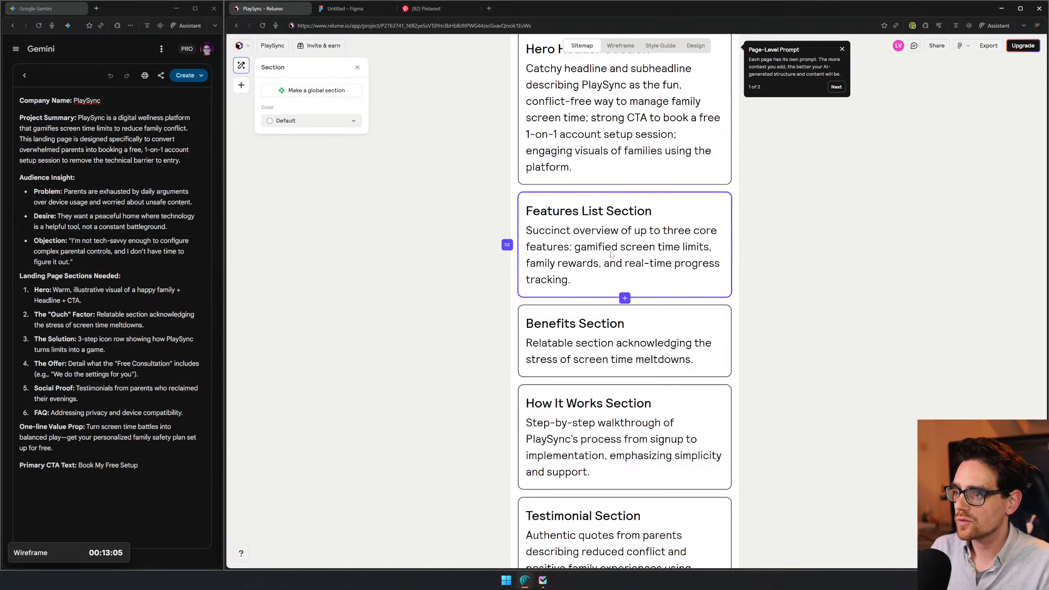
drag(526, 231, 572, 280)
text(Relatable section acknowledging the stress of screen time meltdowns.)
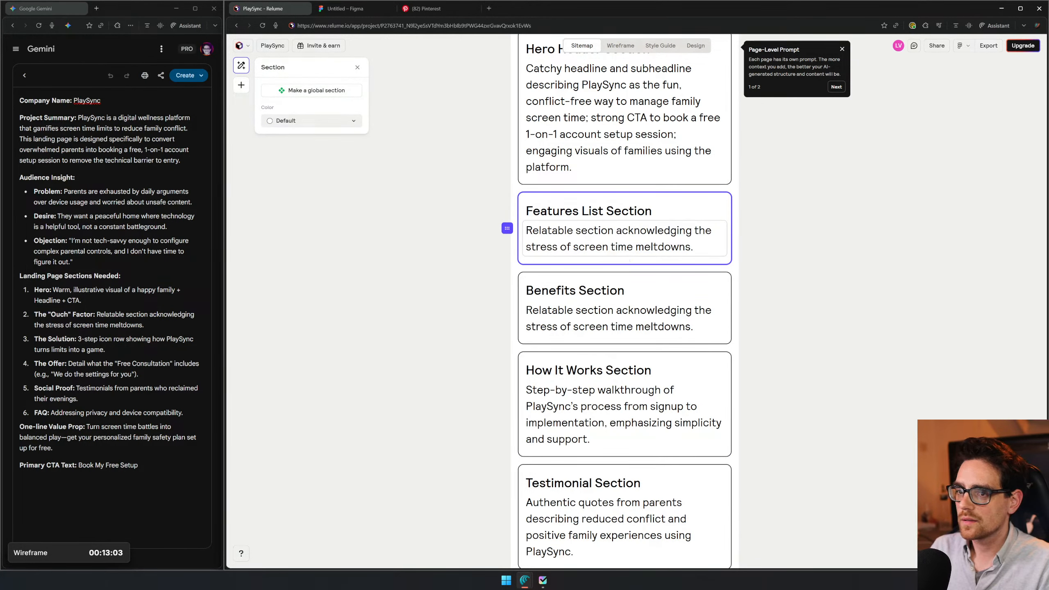
- Replace the Benefits Section description with the brief's Solution text, "3-step icon row showing how PlaySync turns limits into a game."
click(94, 326)
drag(81, 339, 105, 350)
key(ctrl+c)
click(77, 339)
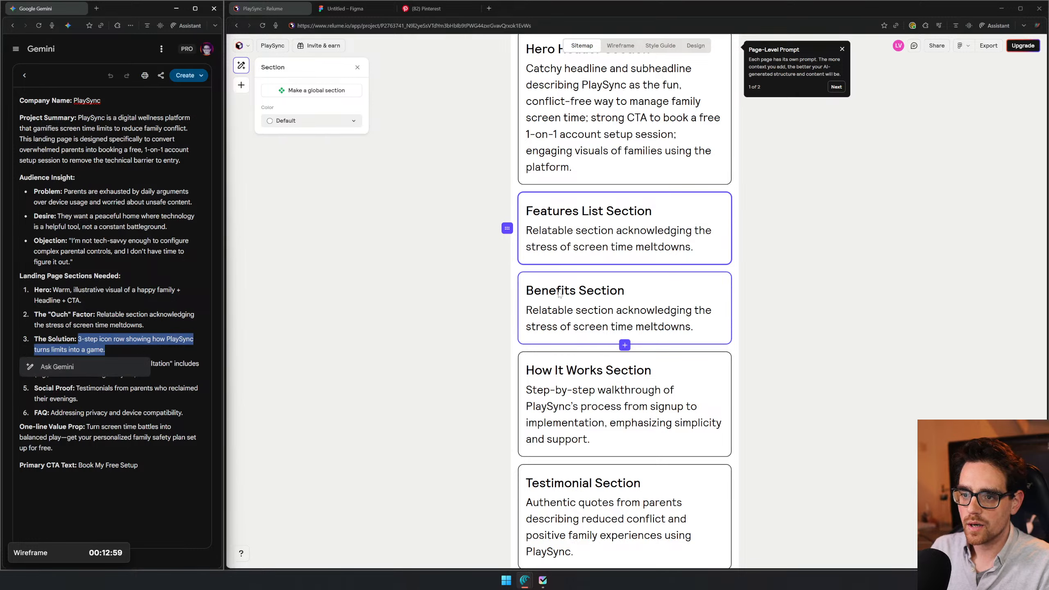
click(572, 300)
key(ctrl+a)
key(ctrl+v)
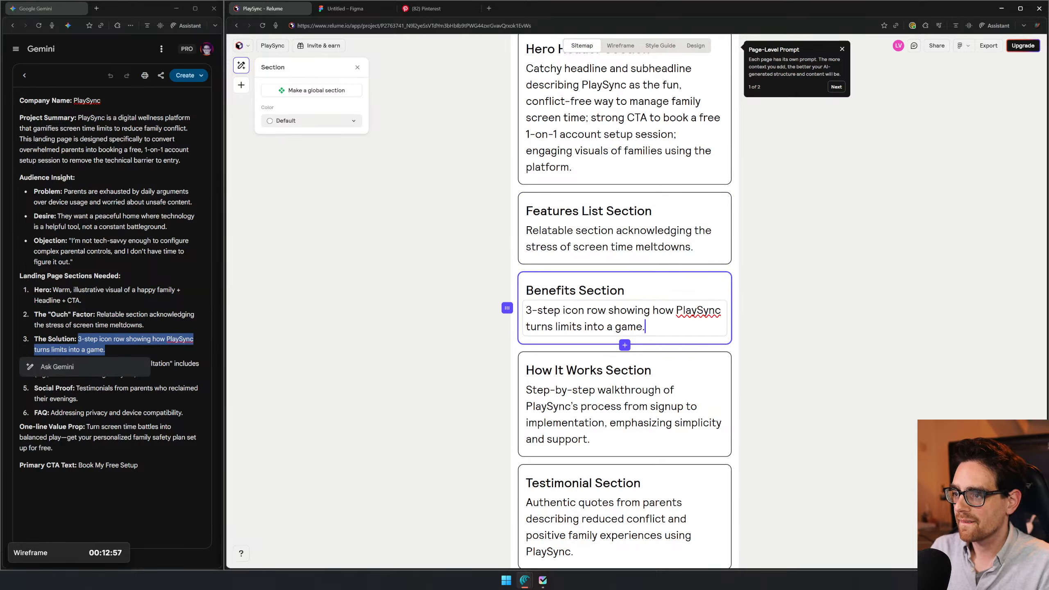
- Compare the How It Works Section with the brief's Offer and Social Proof items
click(77, 398)
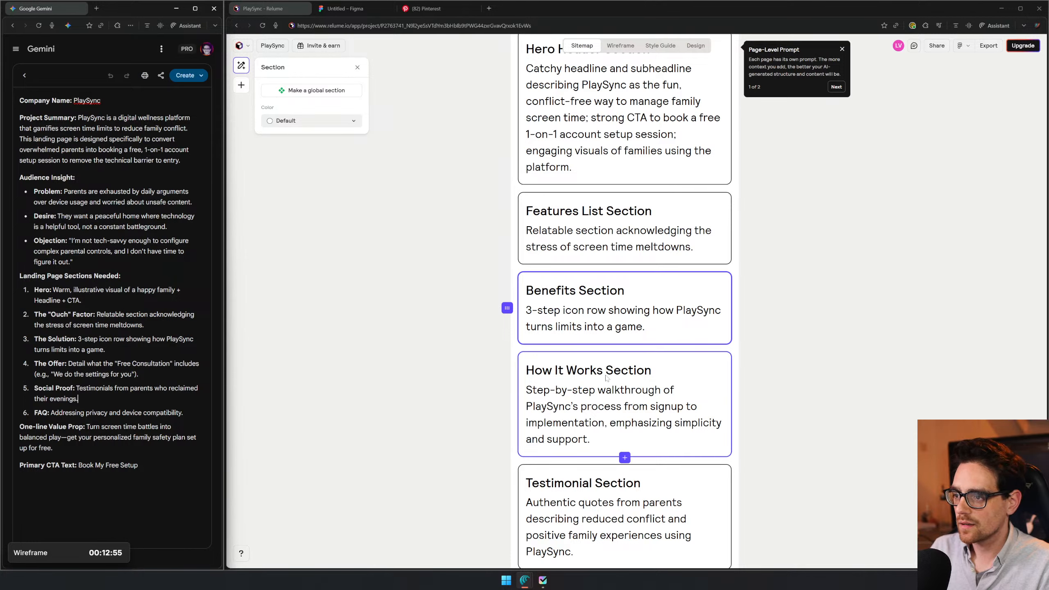
scroll(611, 372, down, 2)
click(627, 284)
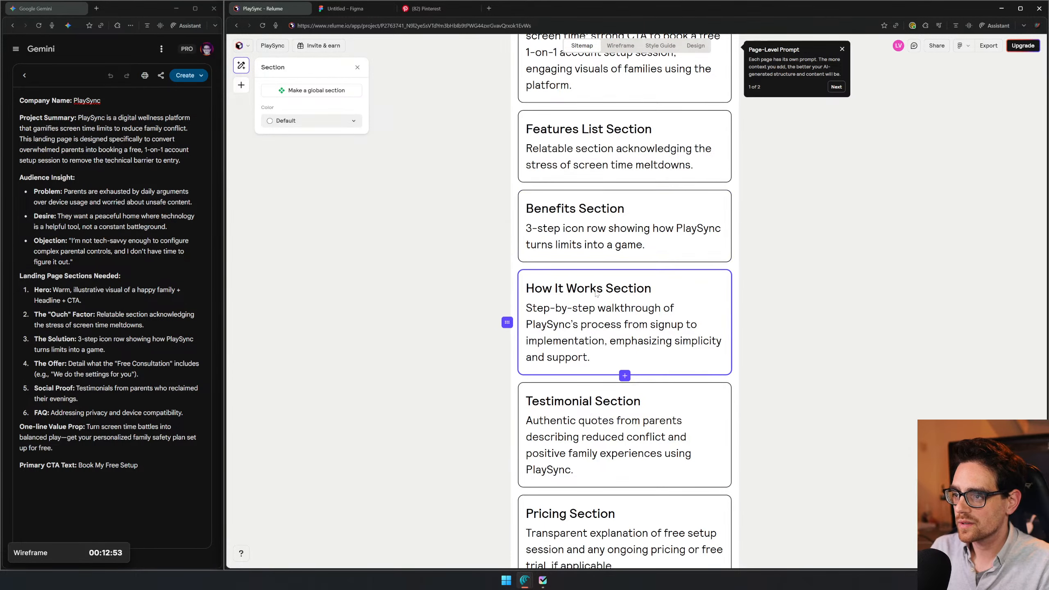
double_click(626, 289)
click(68, 364)
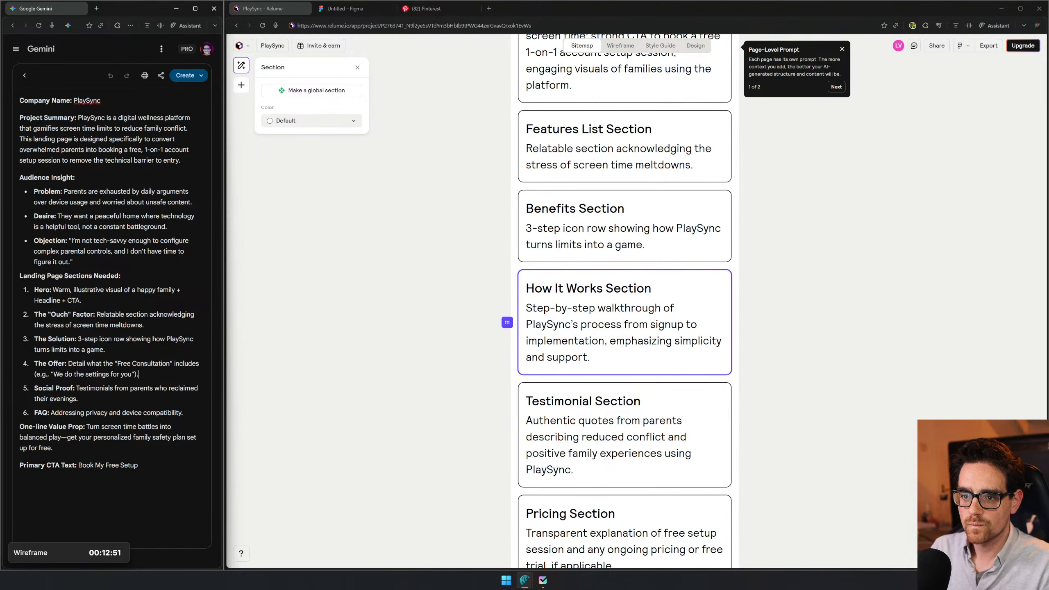
drag(138, 374, 68, 364)
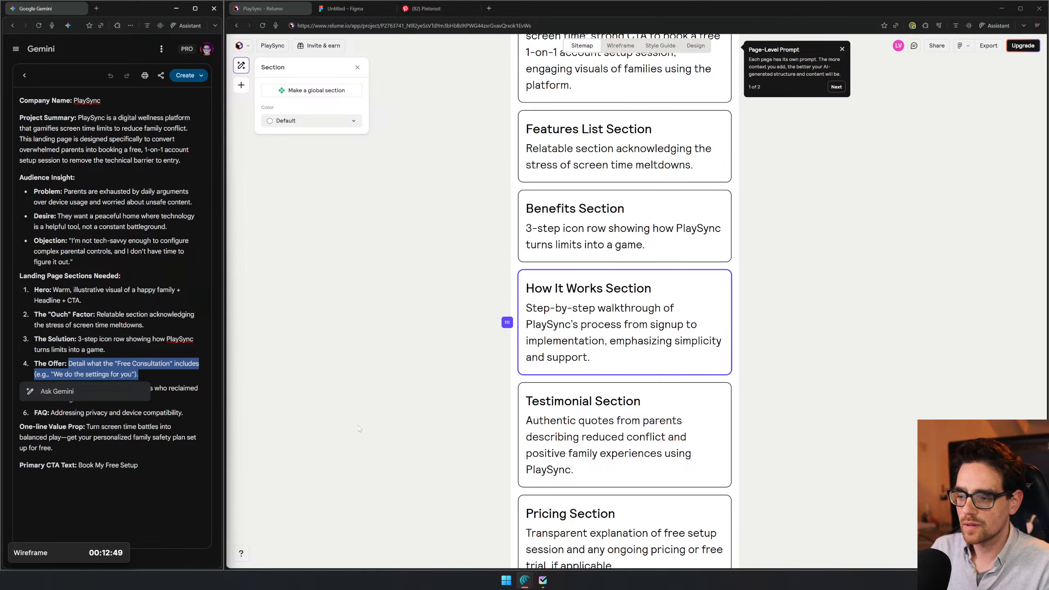
click(315, 322)
click(15, 314)
click(104, 340)
drag(75, 389, 79, 399)
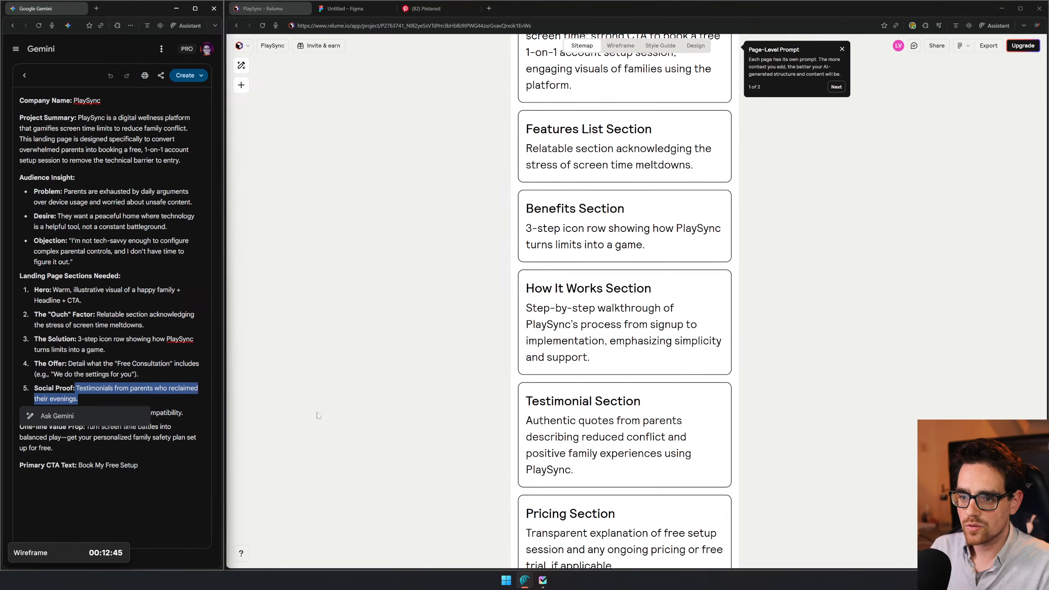
- Delete the How It Works Section and move the CTA Form Section between the Benefits and Testimonial sections
right_click(607, 294)
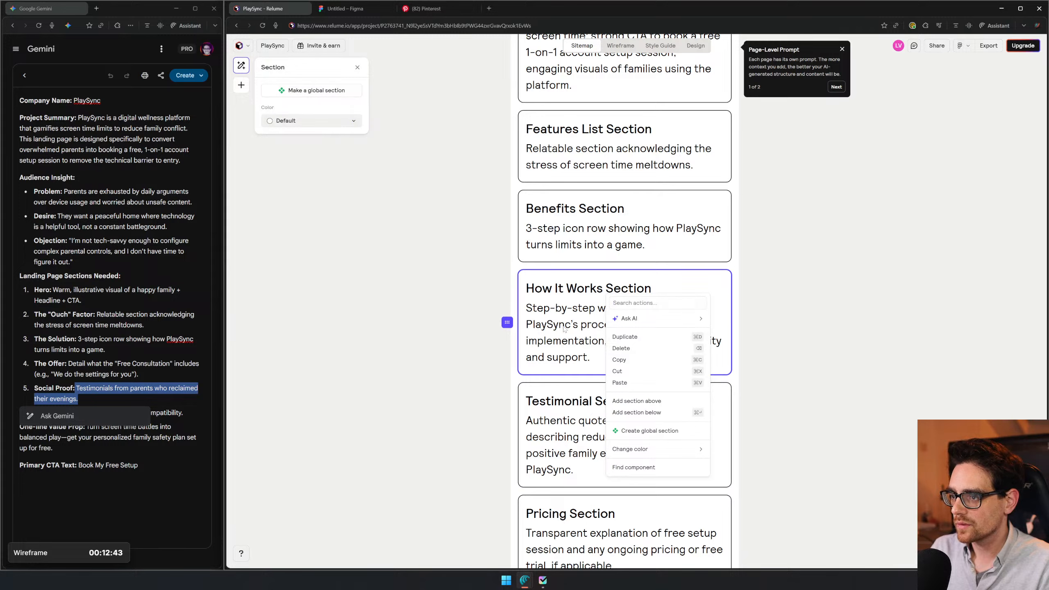
click(630, 351)
right_click(574, 497)
double_click(553, 500)
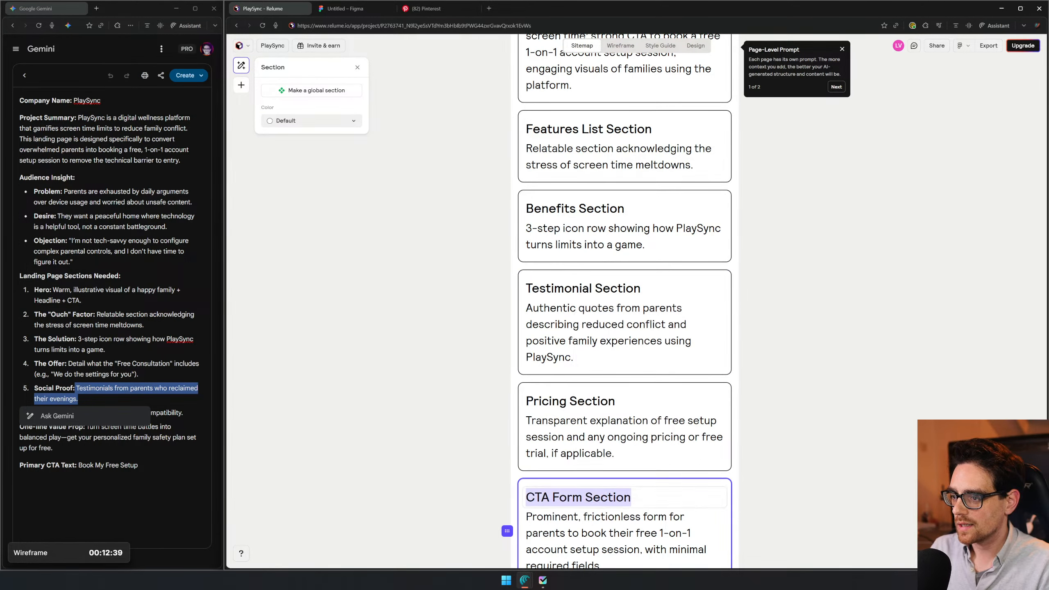
click(583, 497)
click(665, 497)
click(695, 483)
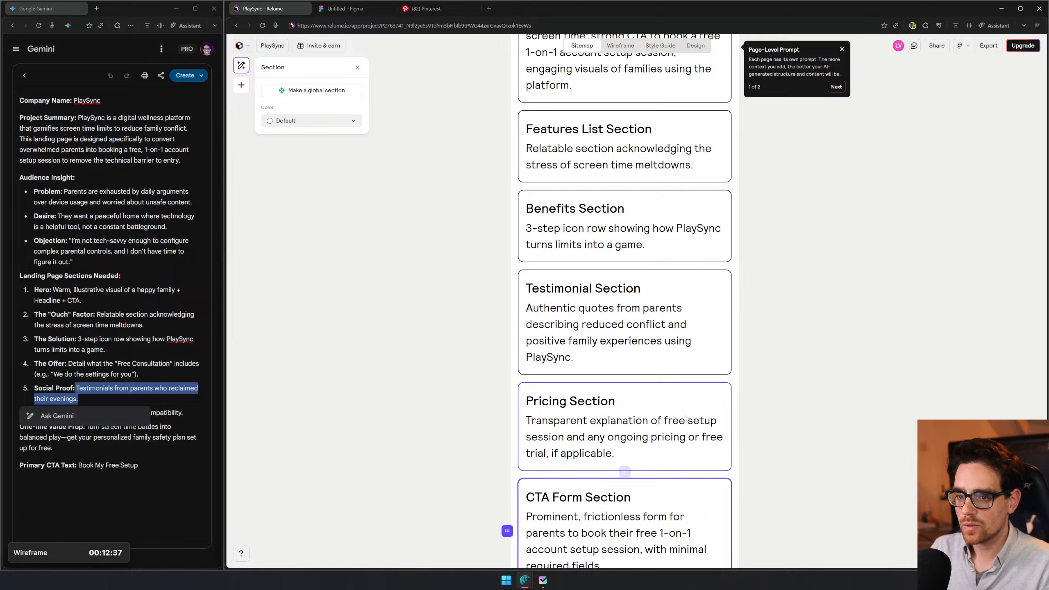
drag(626, 526, 630, 294)
click(177, 289)
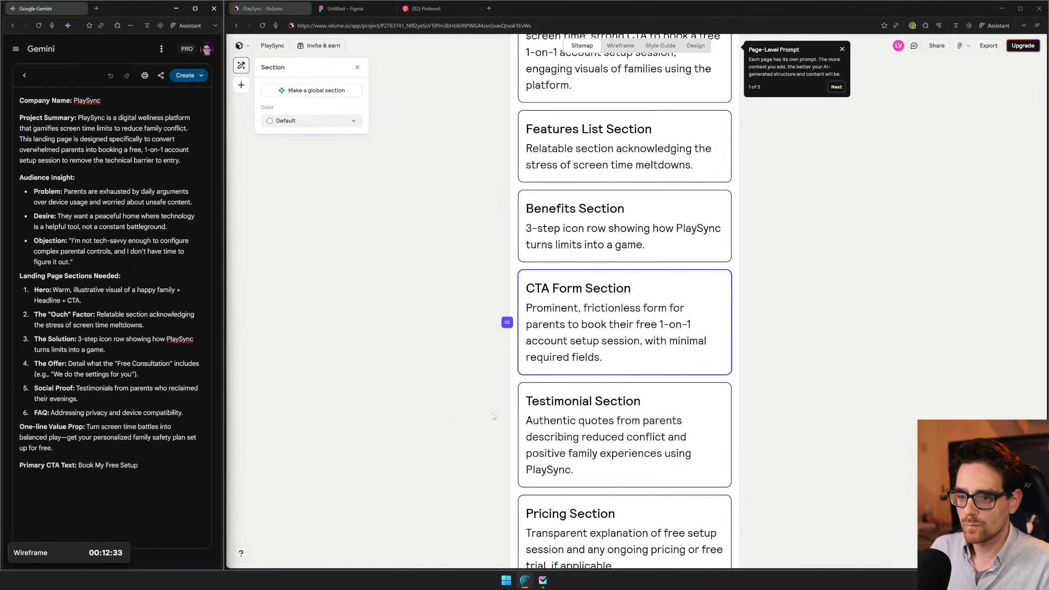
- Delete the Pricing Section between the Testimonial and FAQ sections
scroll(537, 413, down, 3)
right_click(643, 378)
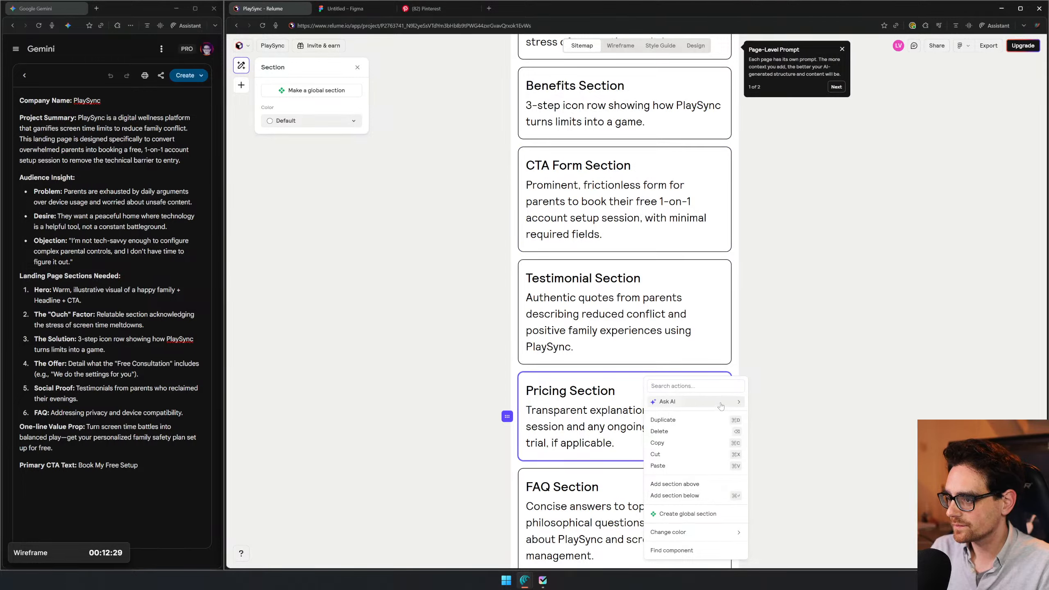
click(701, 433)
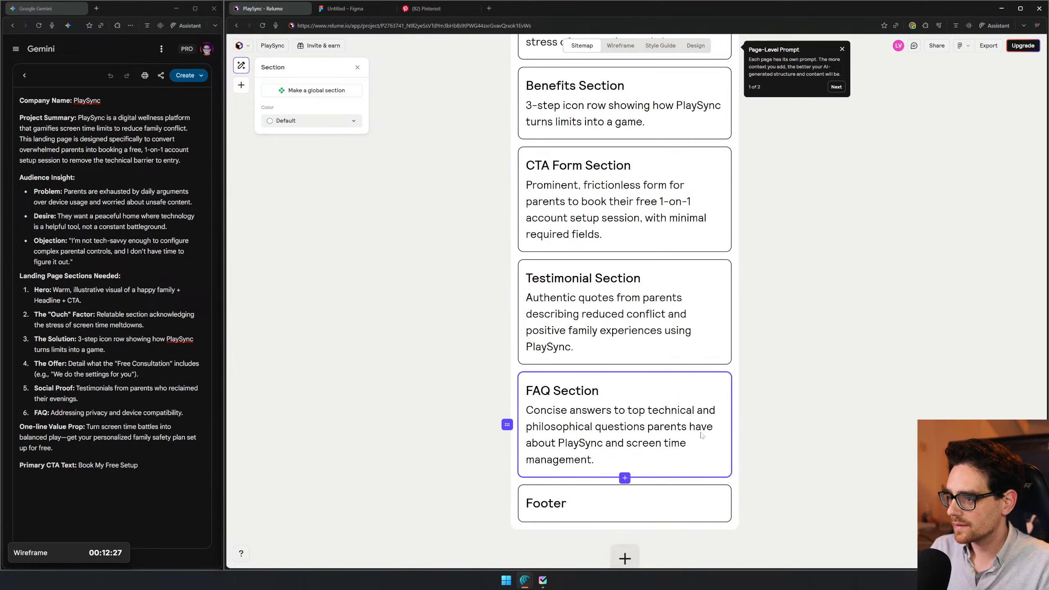
- Check the AI options available for the Benefits Section and open the Home page prompt
scroll(592, 414, up, 6)
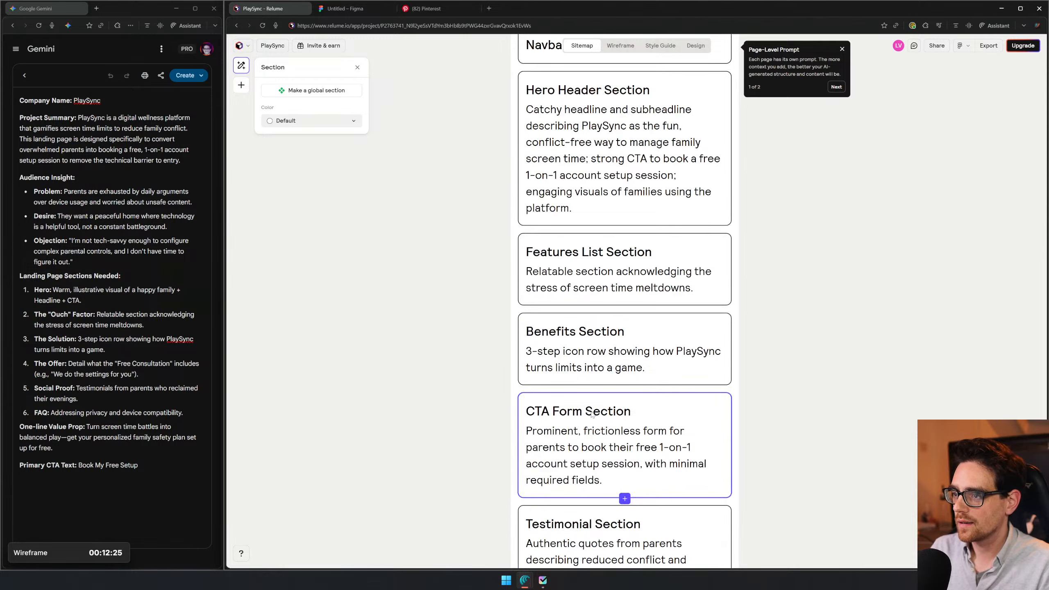
triple_click(600, 356)
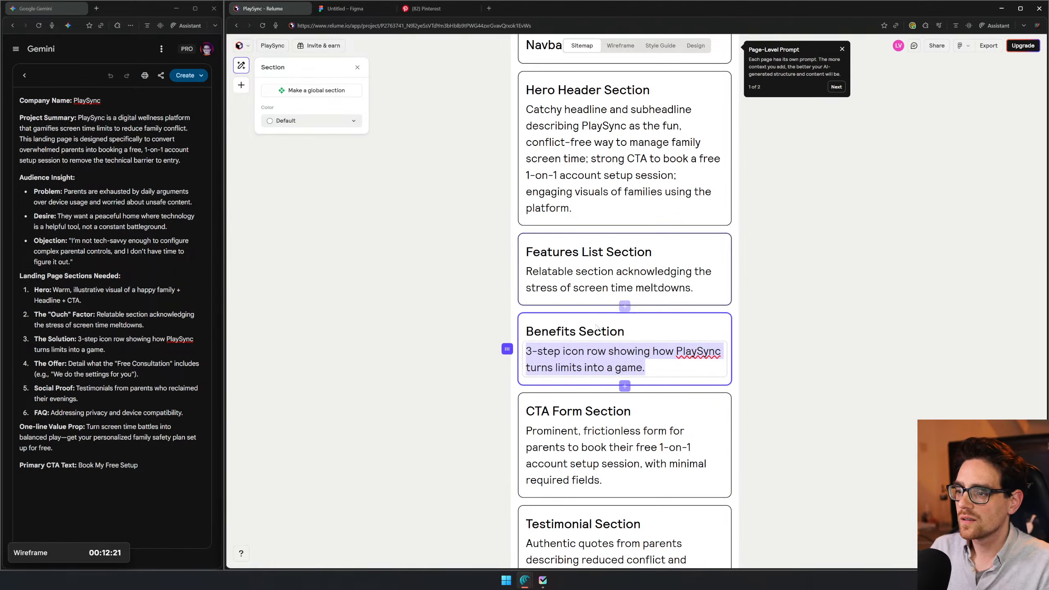
right_click(608, 358)
click(808, 361)
click(808, 361)
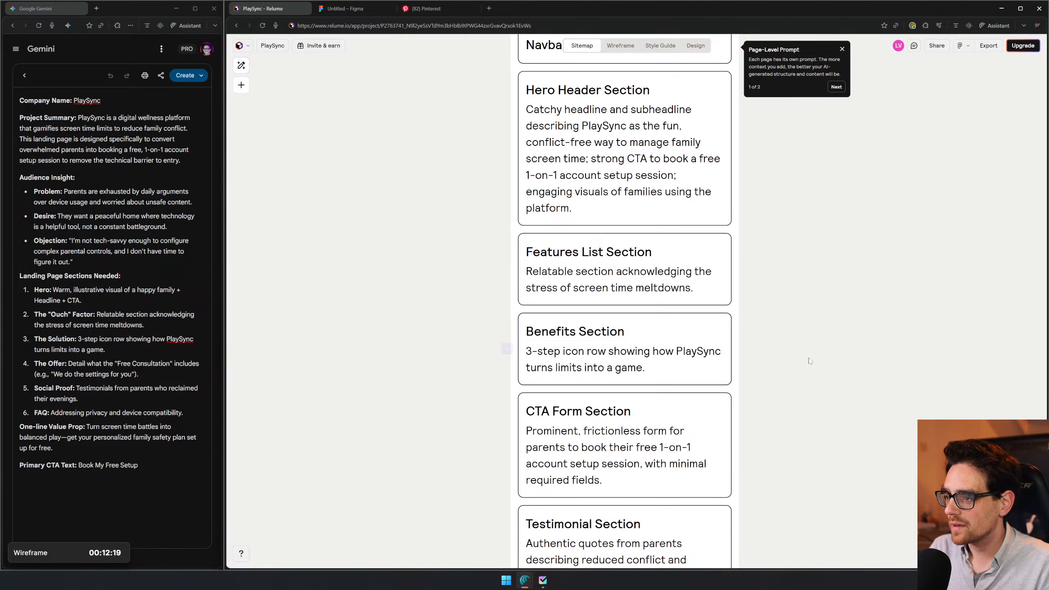
right_click(689, 366)
mouse_move(738, 390)
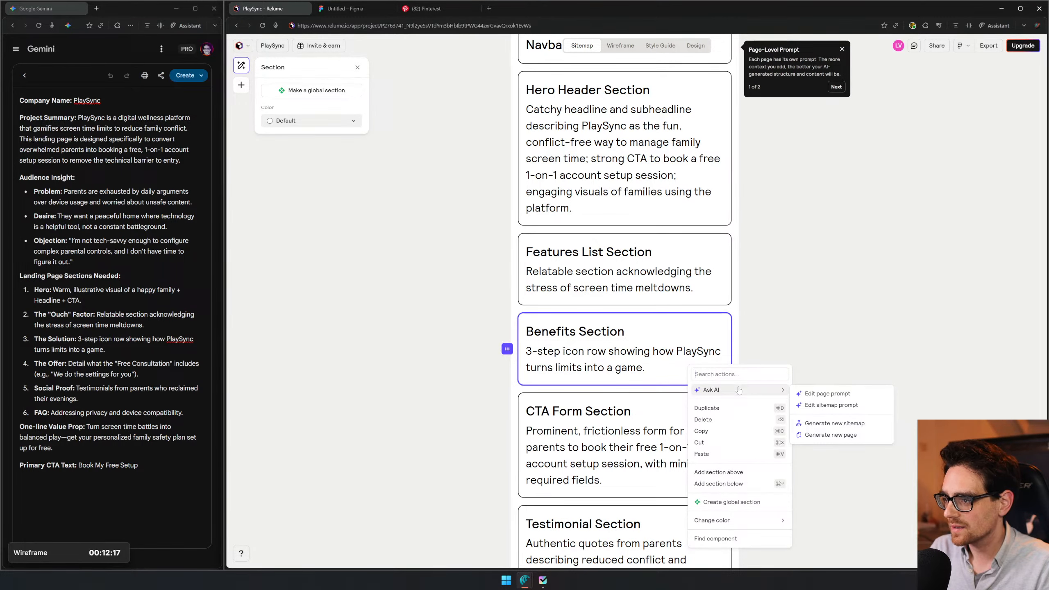
click(858, 393)
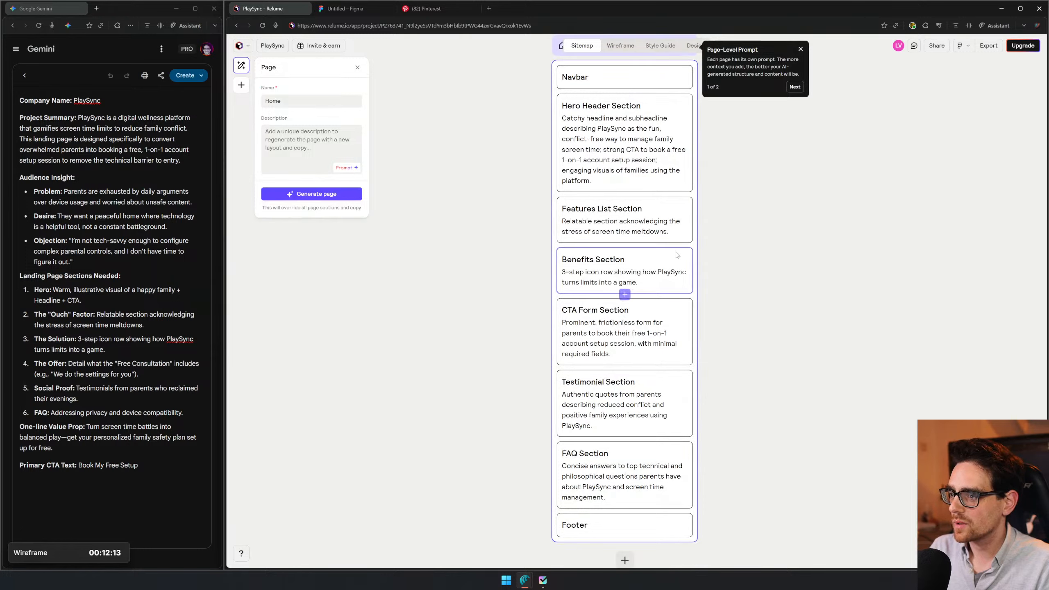
- Review the Benefits Section's available actions, description and heading without editing them
right_click(608, 273)
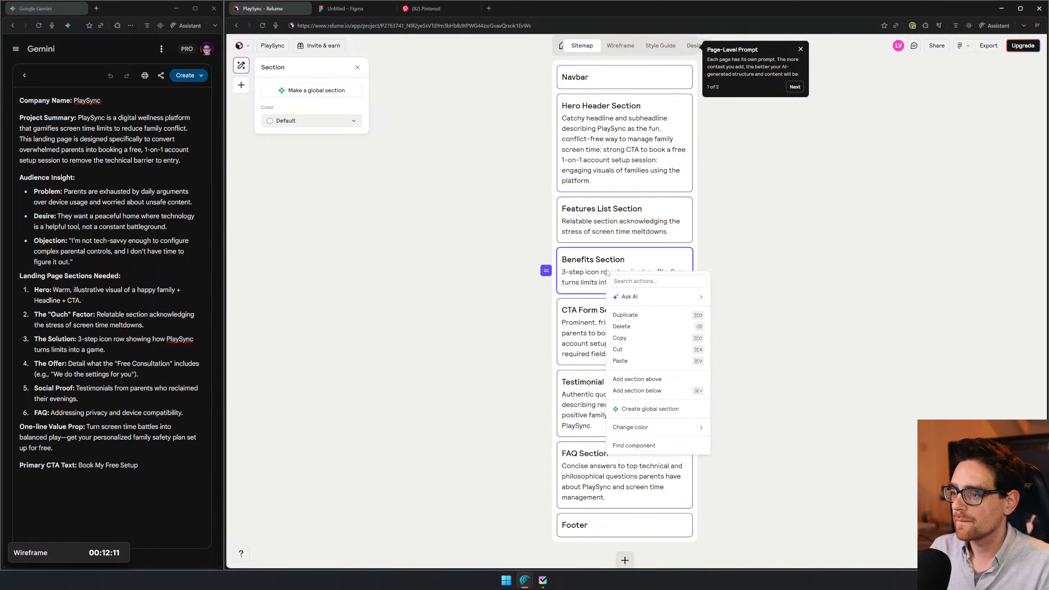
mouse_move(686, 296)
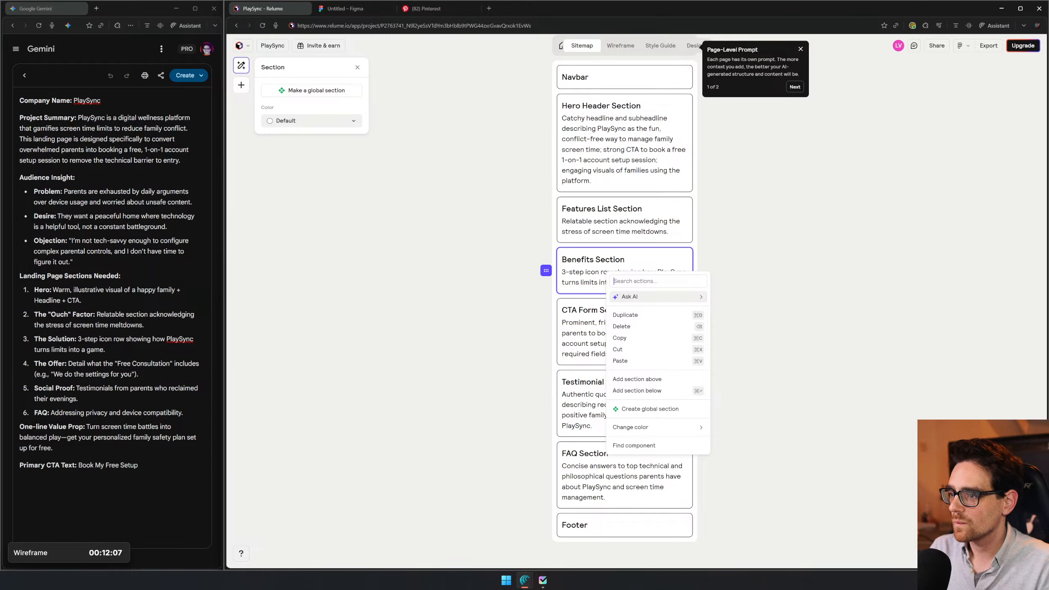
click(577, 280)
click(575, 272)
triple_click(575, 272)
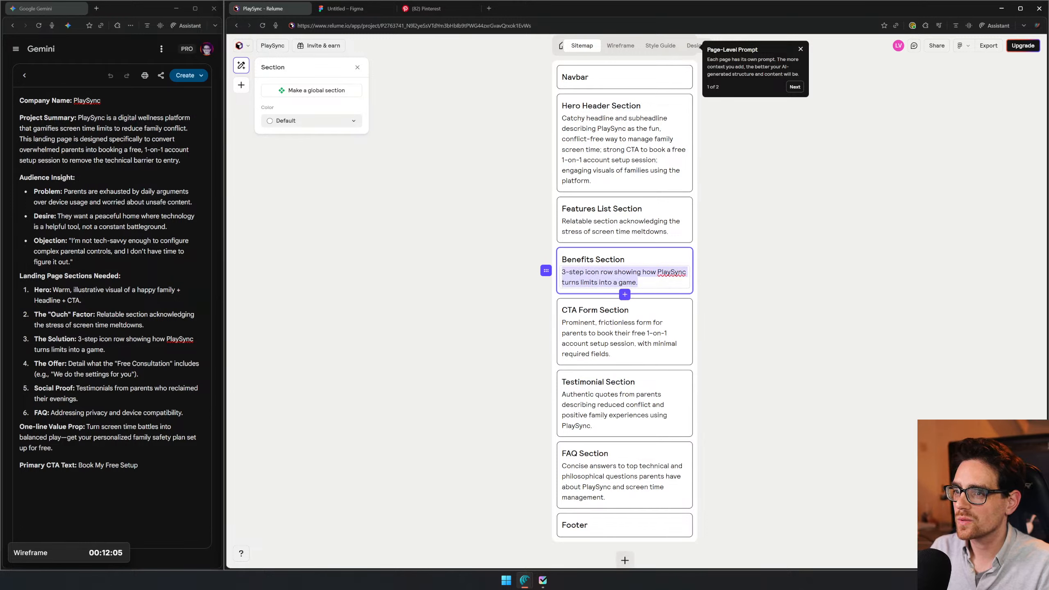
click(638, 260)
triple_click(621, 260)
click(625, 259)
click(785, 273)
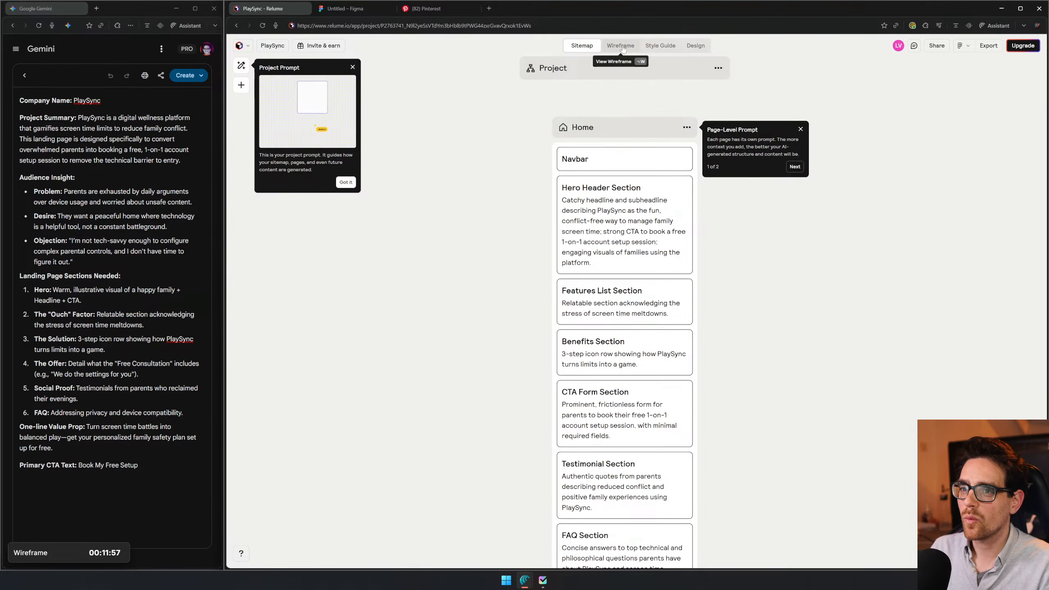
- Generate the wireframe from the sitemap, dismiss the section options tip and inspect the navbar and hero up close
click(620, 46)
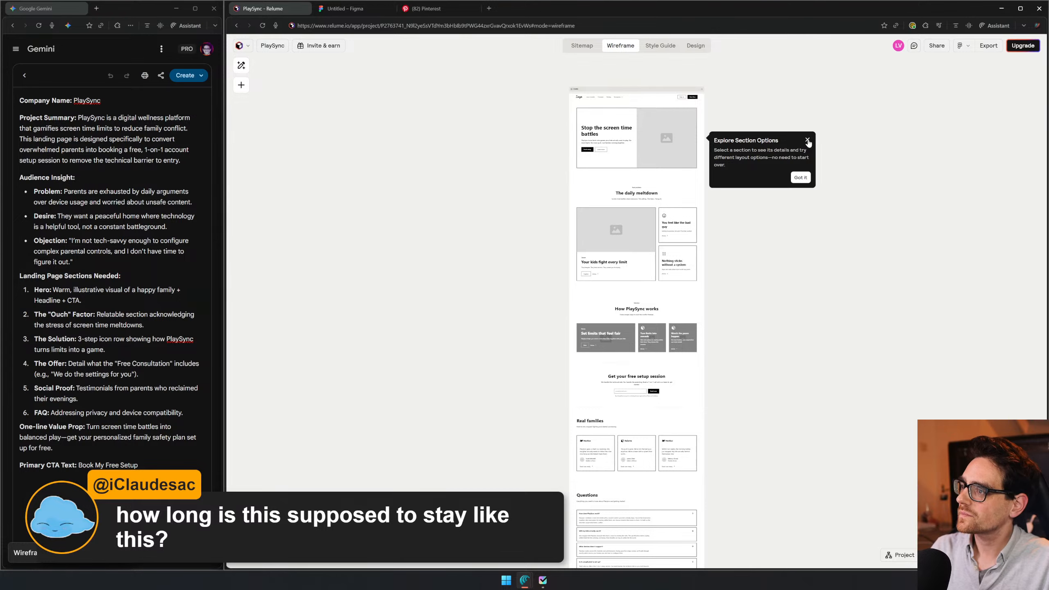
click(807, 140)
scroll(727, 95, up, 2)
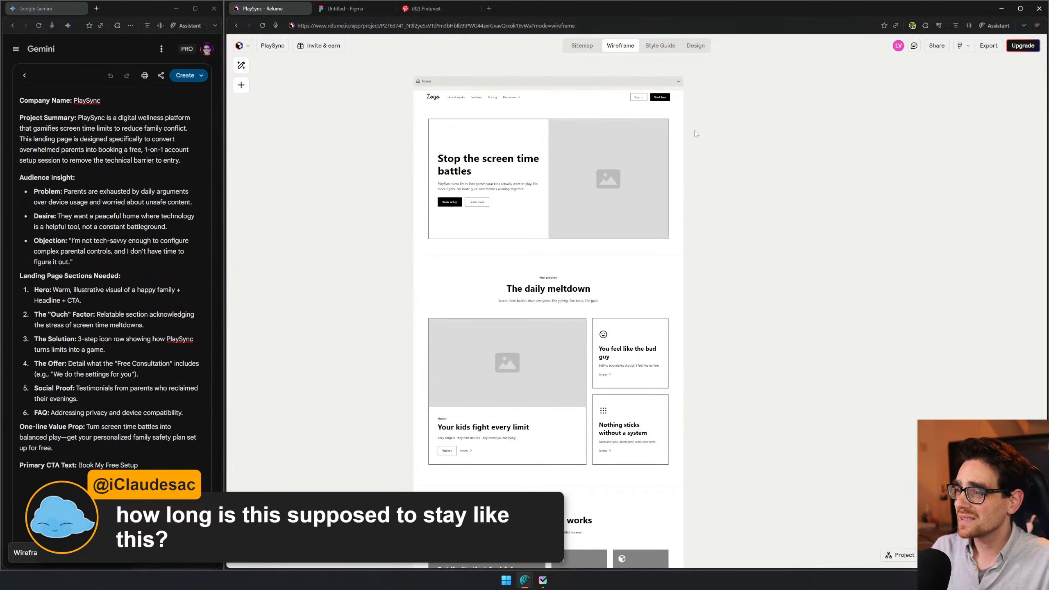
scroll(676, 171, up, 1)
drag(540, 195, 650, 322)
scroll(577, 197, up, 2)
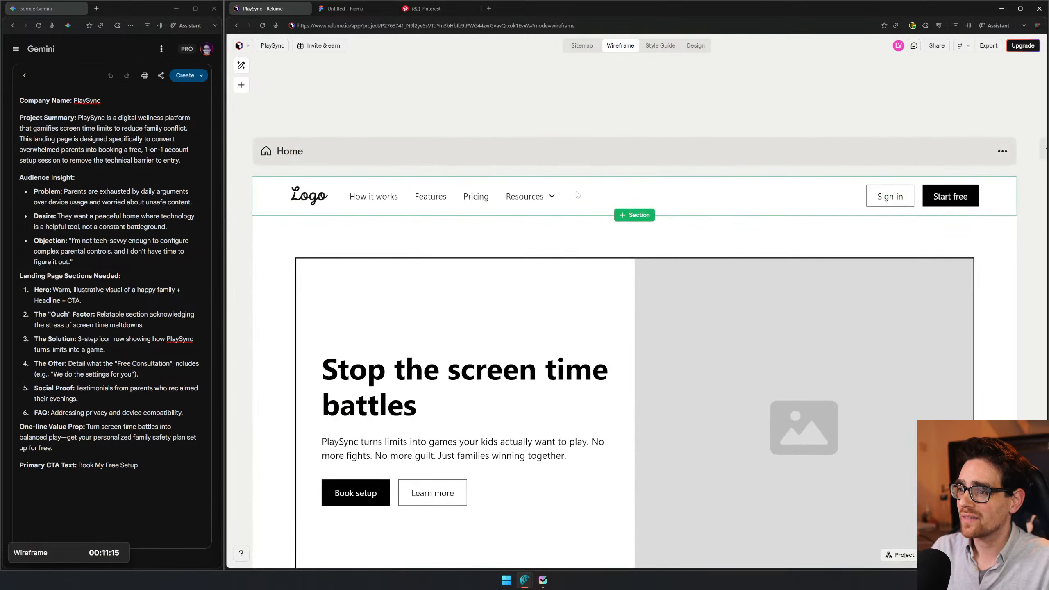
- Select the Hero Header Section in the wireframe and open the replacement options for its component
scroll(599, 101, down, 1)
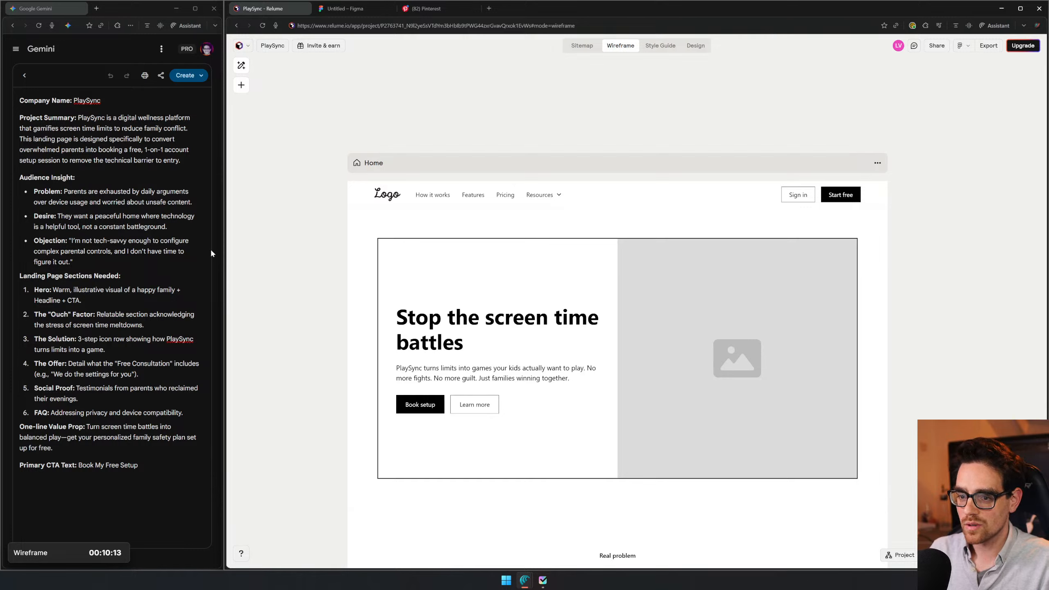
click(102, 554)
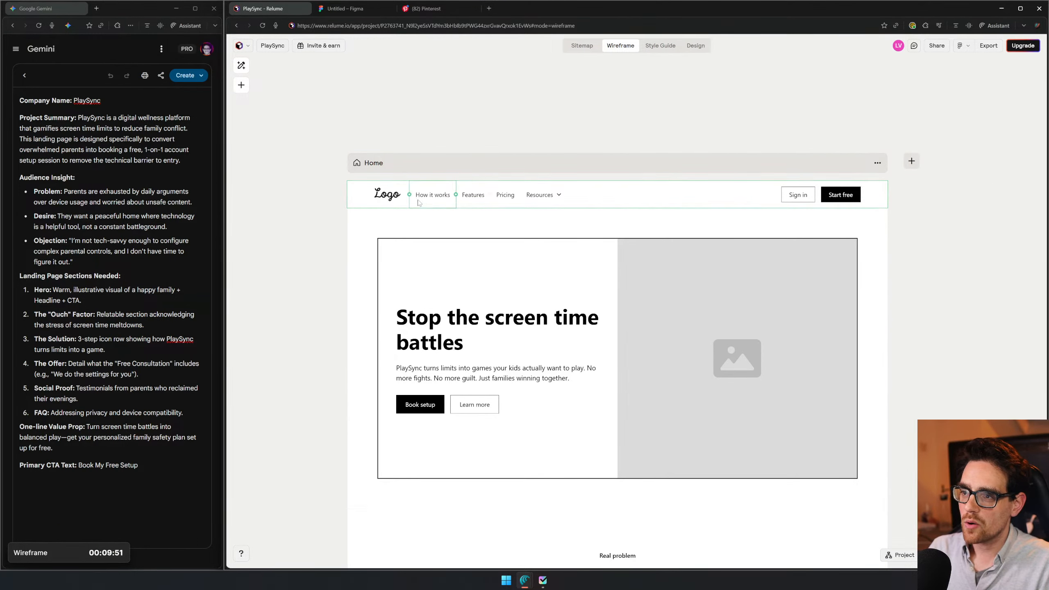
scroll(689, 236, down, 2)
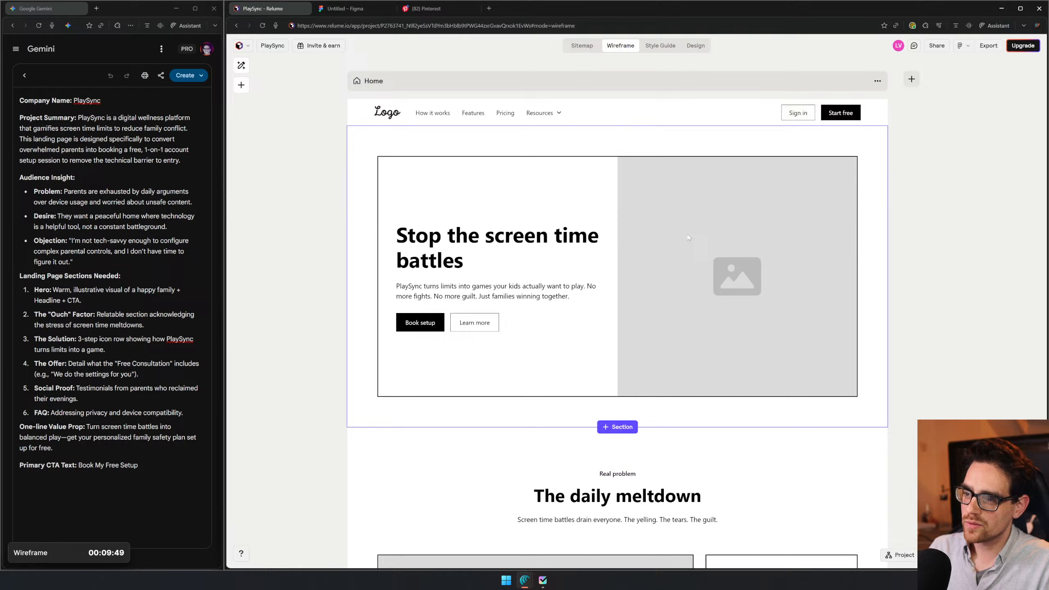
click(362, 224)
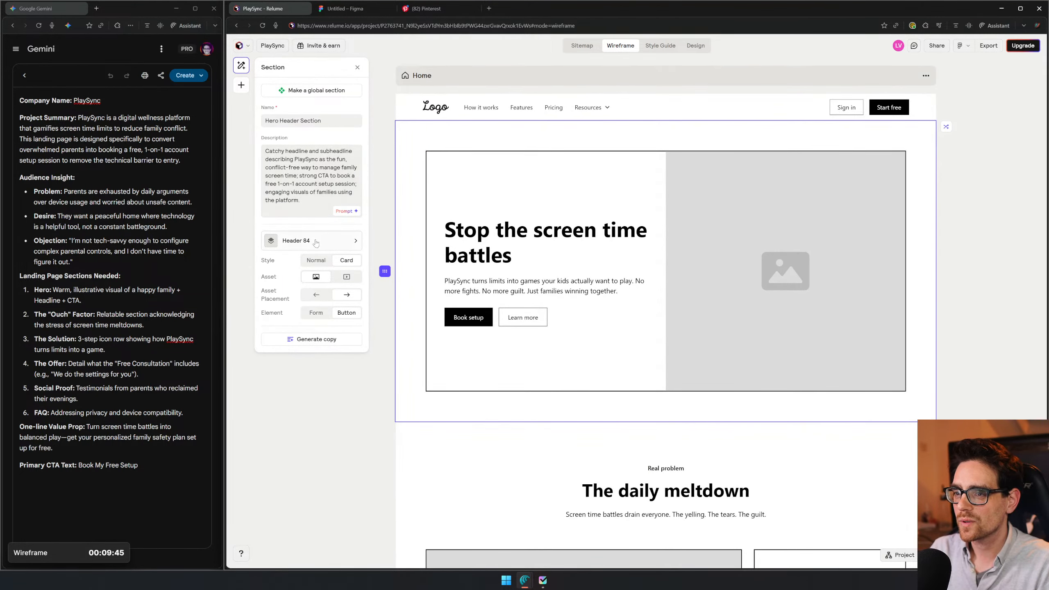
click(316, 242)
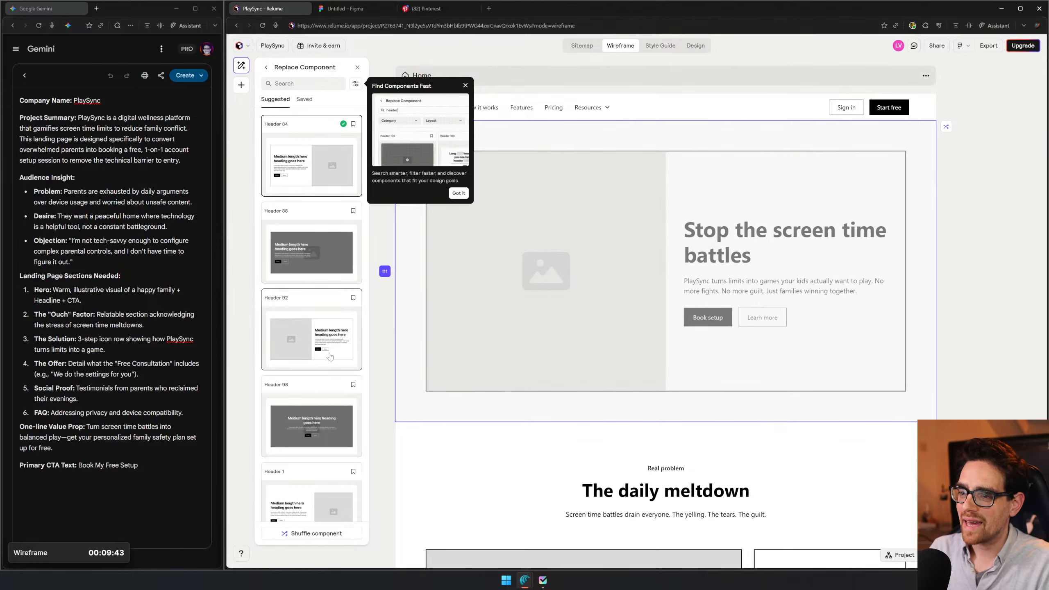
- Browse the suggested header components and preview alternative layouts for the hero section
scroll(295, 404, down, 3)
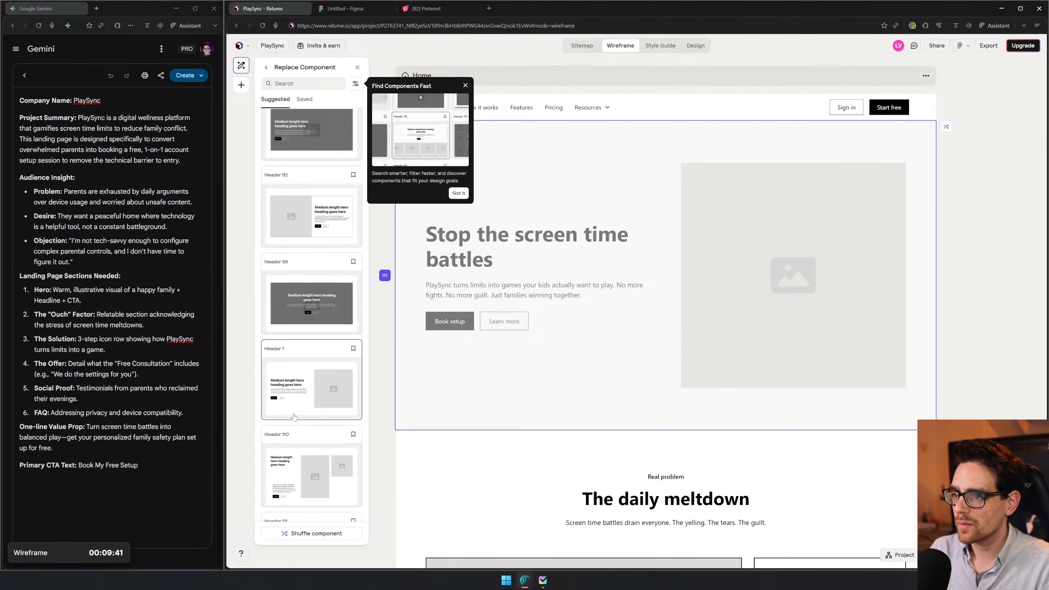
scroll(329, 394, down, 2)
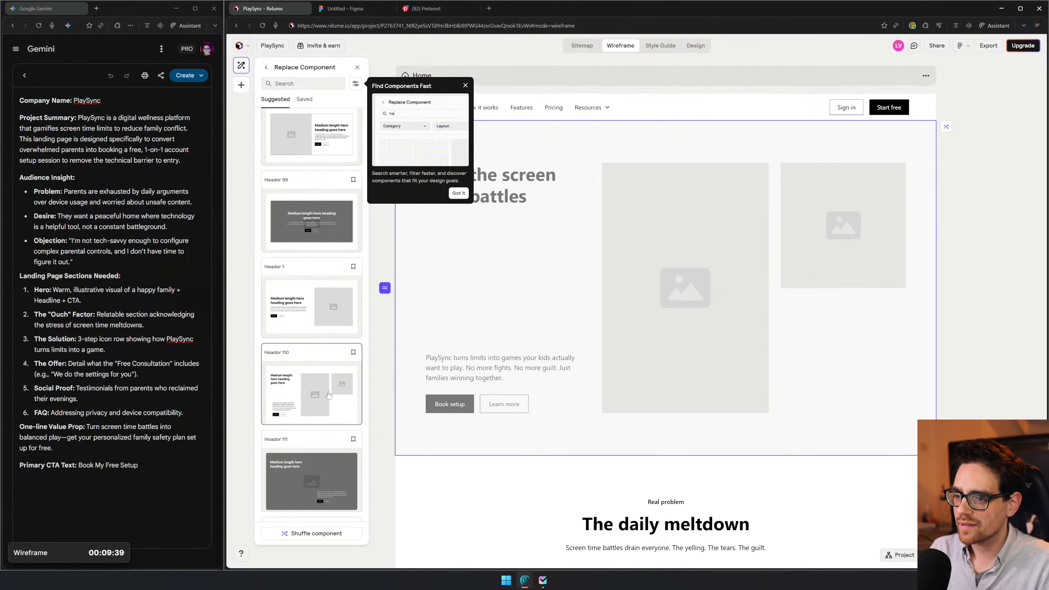
scroll(306, 266, down, 3)
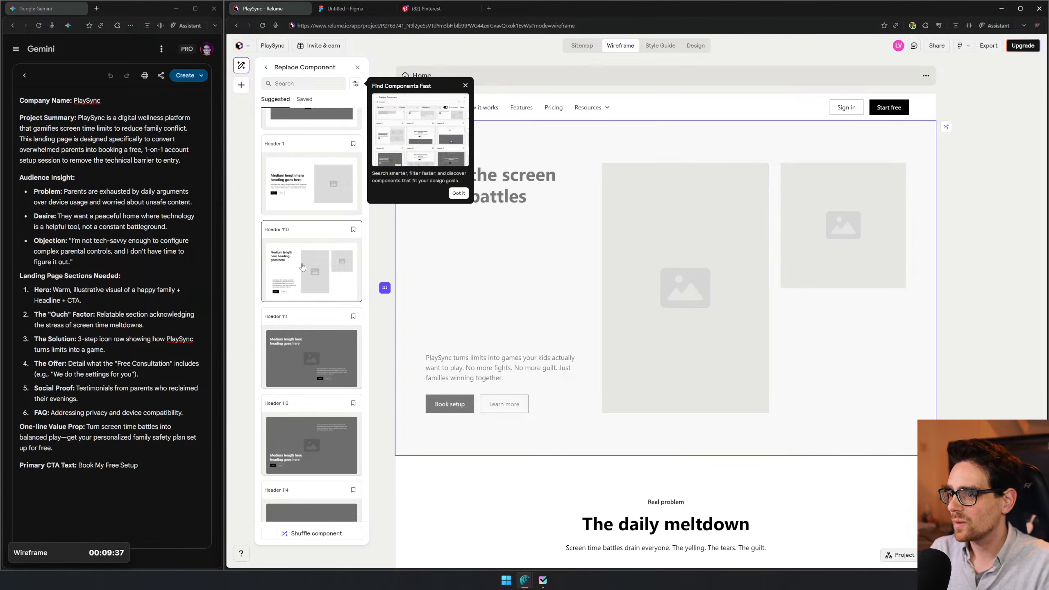
scroll(306, 277, down, 3)
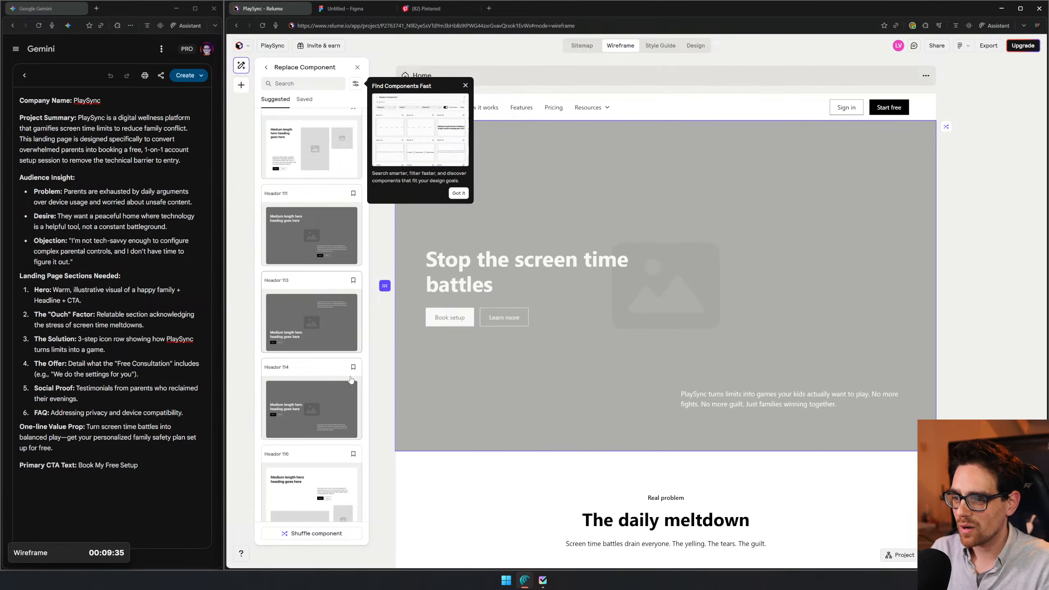
scroll(326, 415, down, 3)
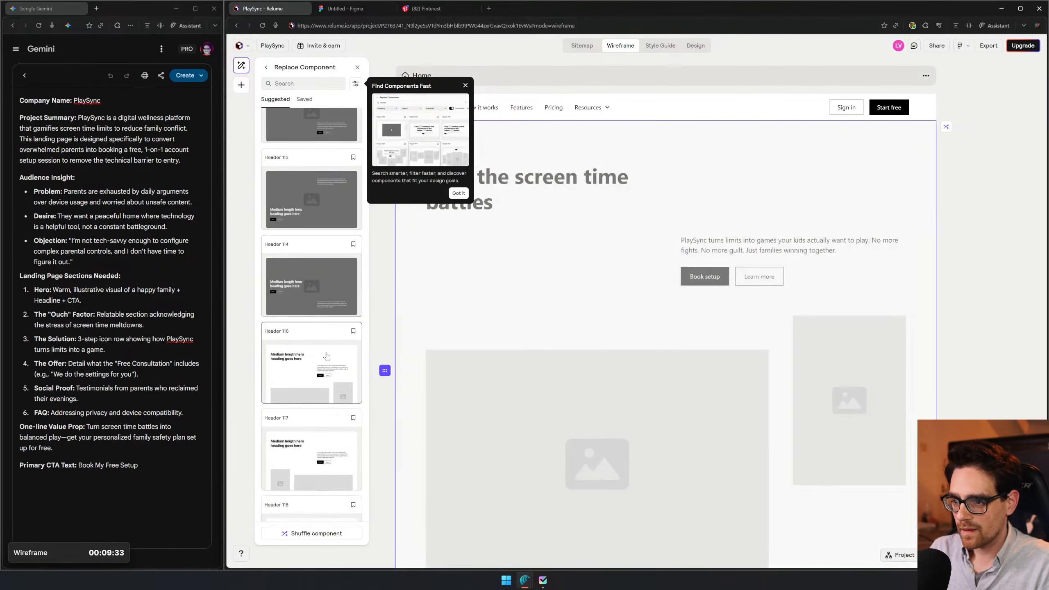
scroll(326, 355, down, 2)
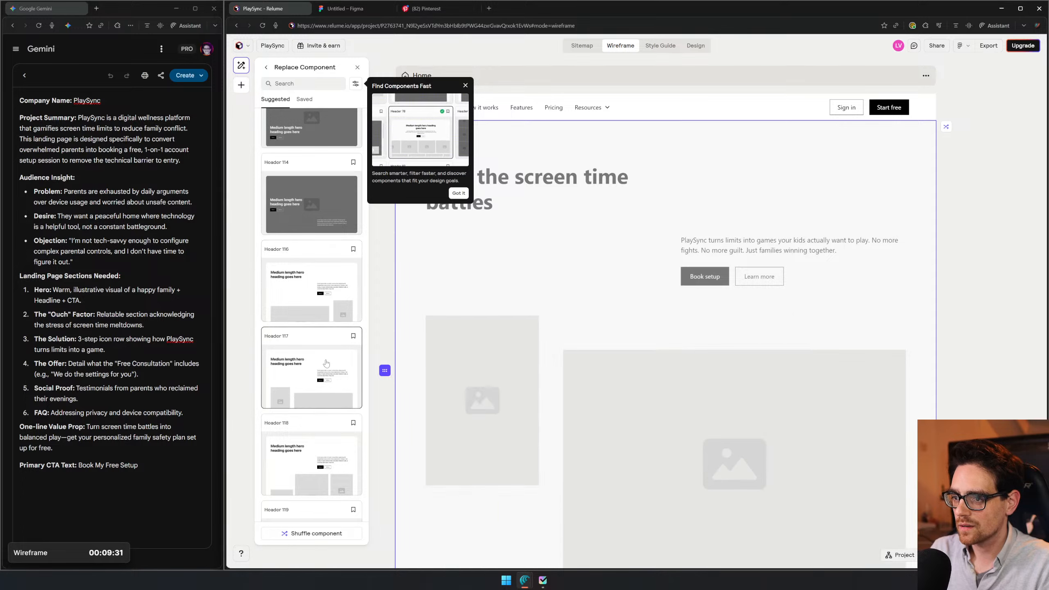
scroll(314, 413, down, 3)
scroll(312, 428, down, 7)
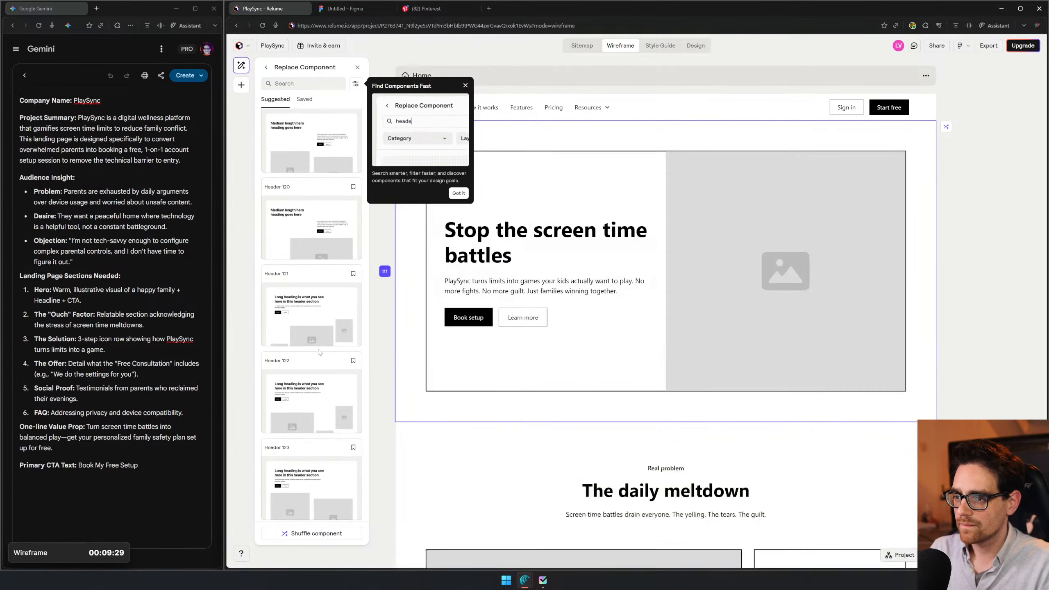
scroll(316, 372, down, 4)
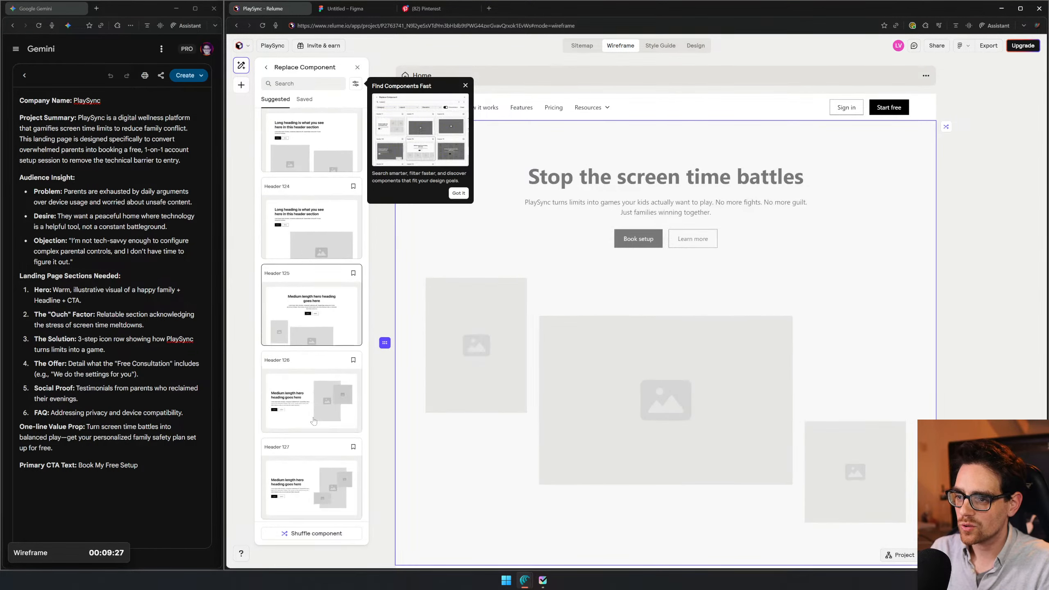
scroll(310, 422, down, 18)
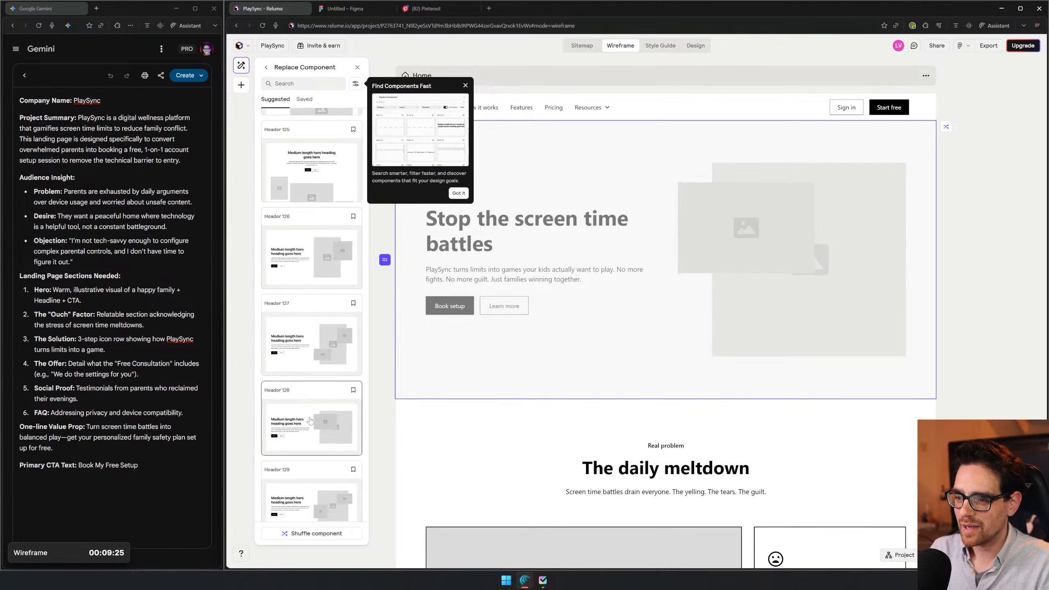
scroll(310, 419, down, 16)
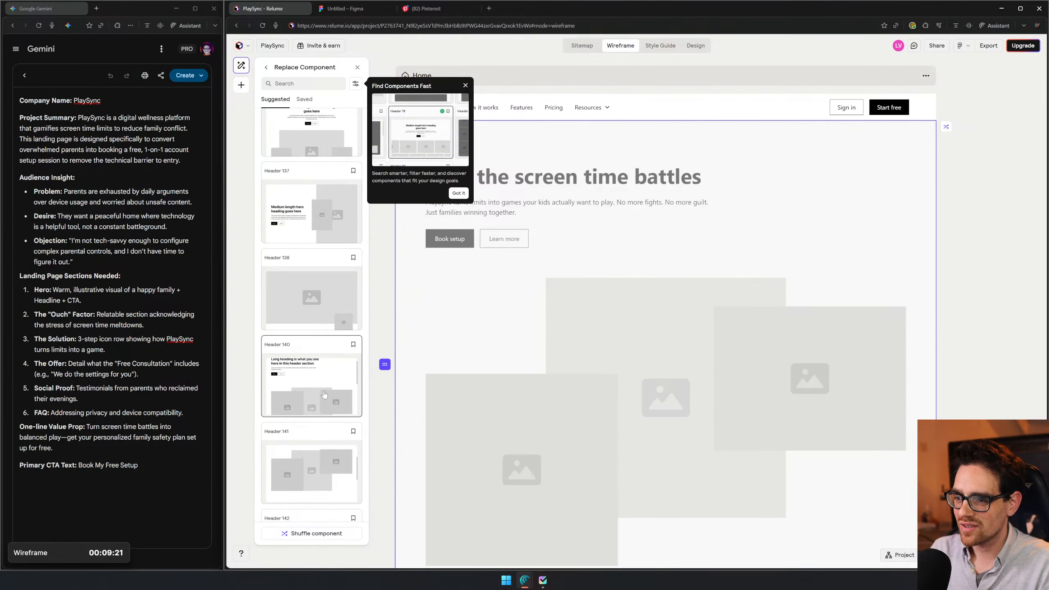
scroll(324, 394, down, 3)
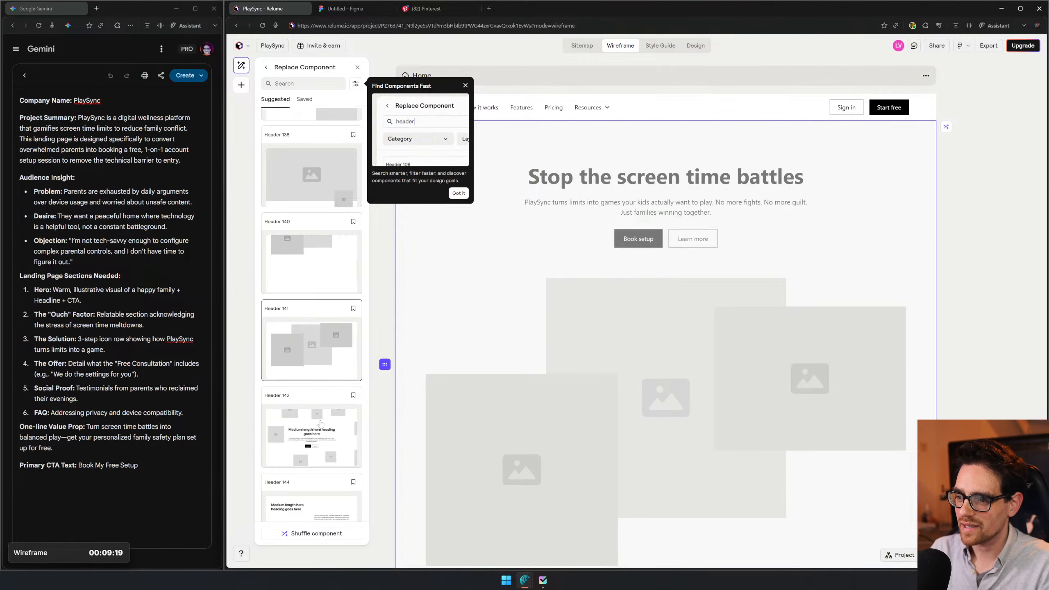
scroll(324, 392, down, 4)
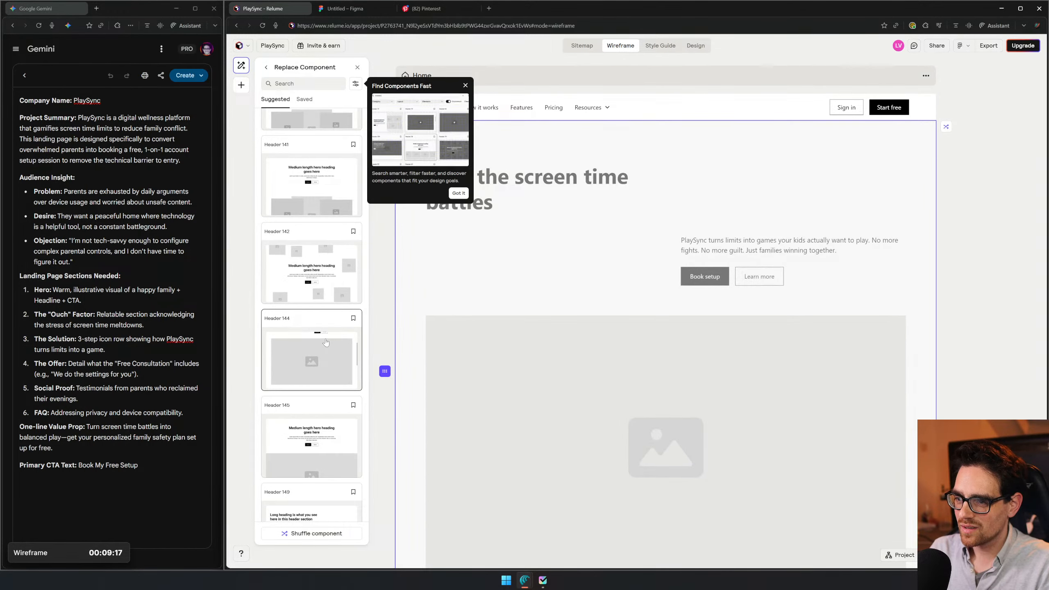
scroll(330, 339, down, 5)
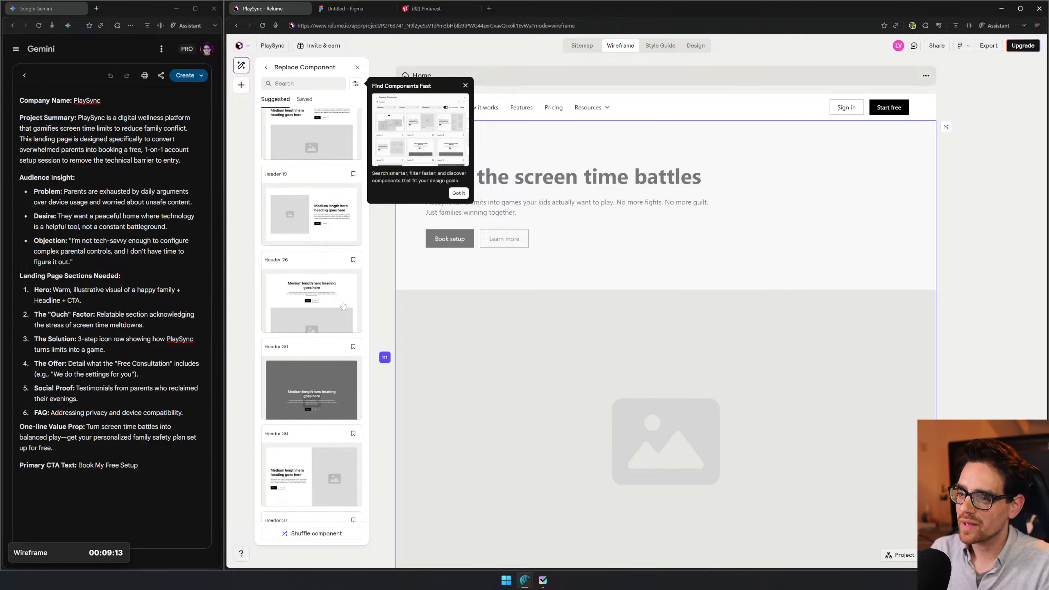
scroll(326, 376, down, 5)
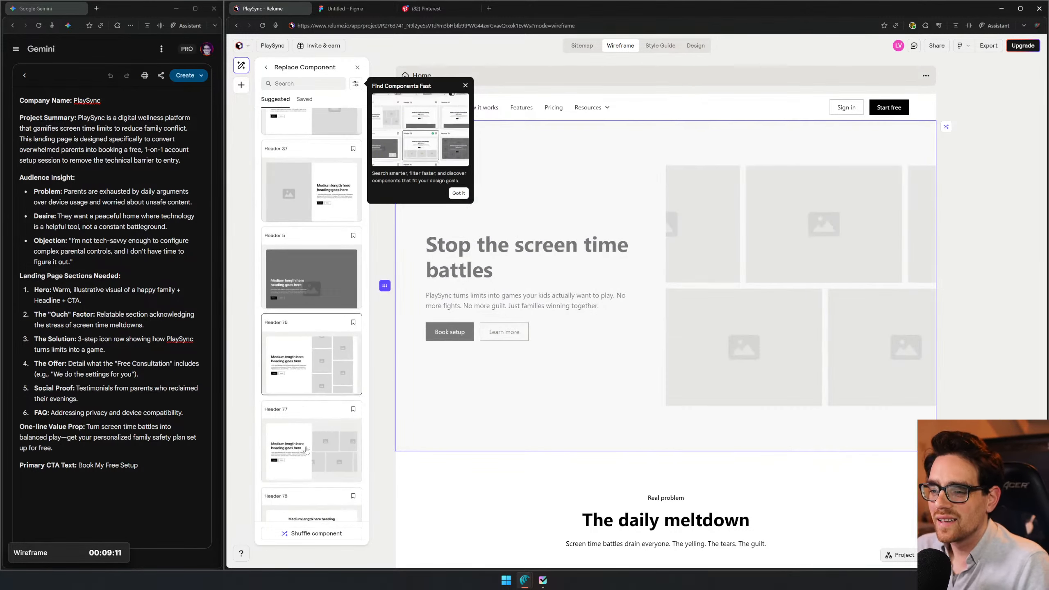
scroll(306, 450, down, 1)
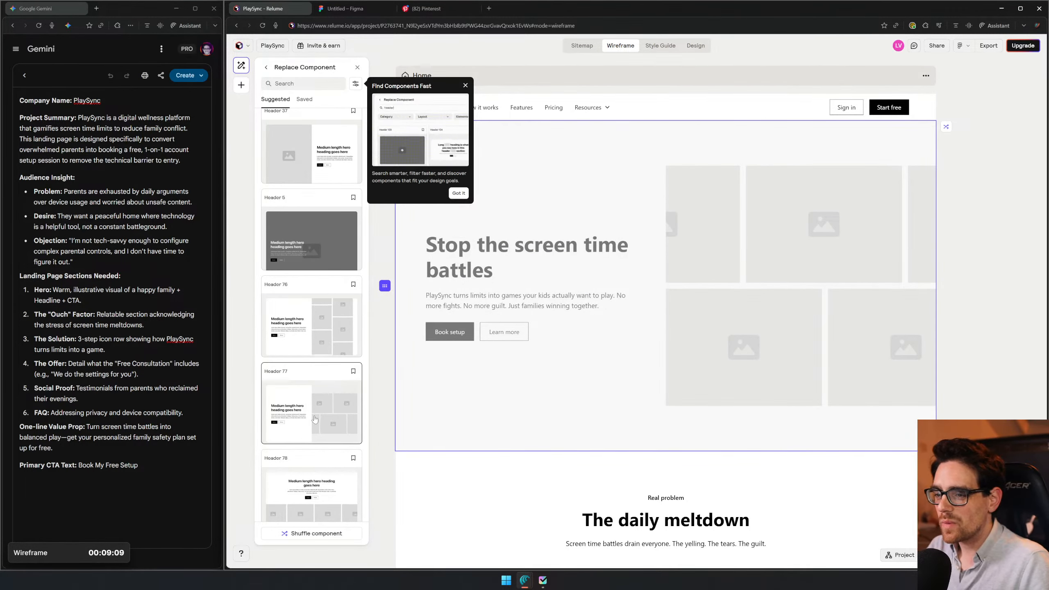
scroll(320, 403, down, 5)
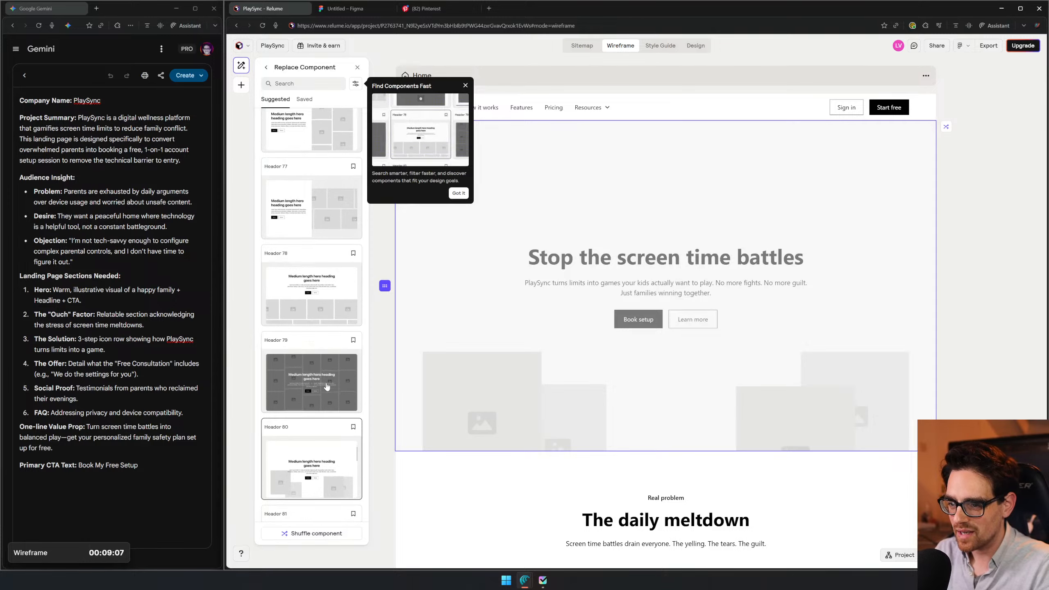
scroll(327, 385, down, 3)
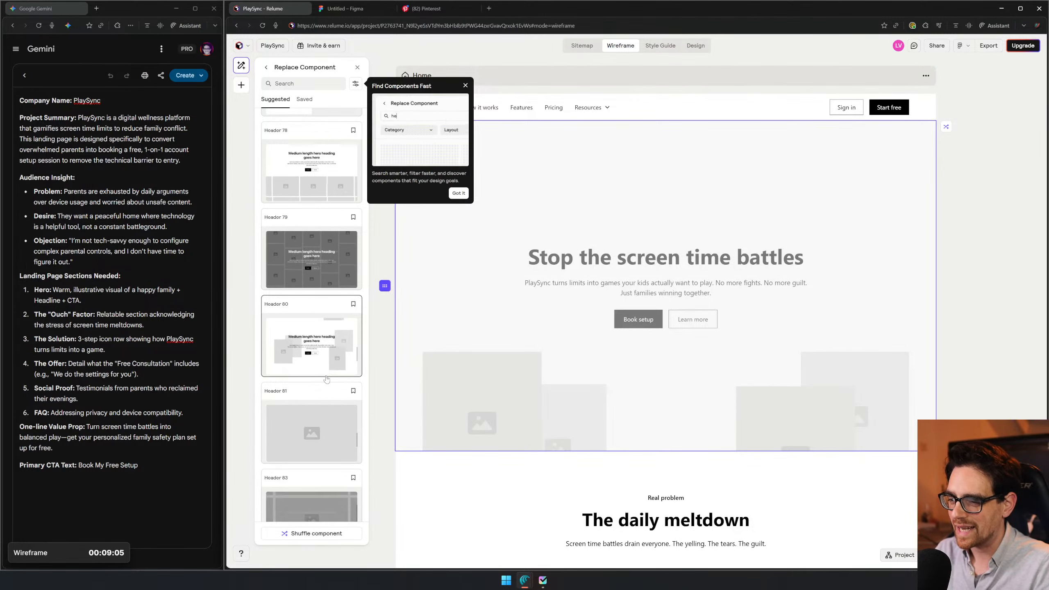
scroll(326, 379, down, 4)
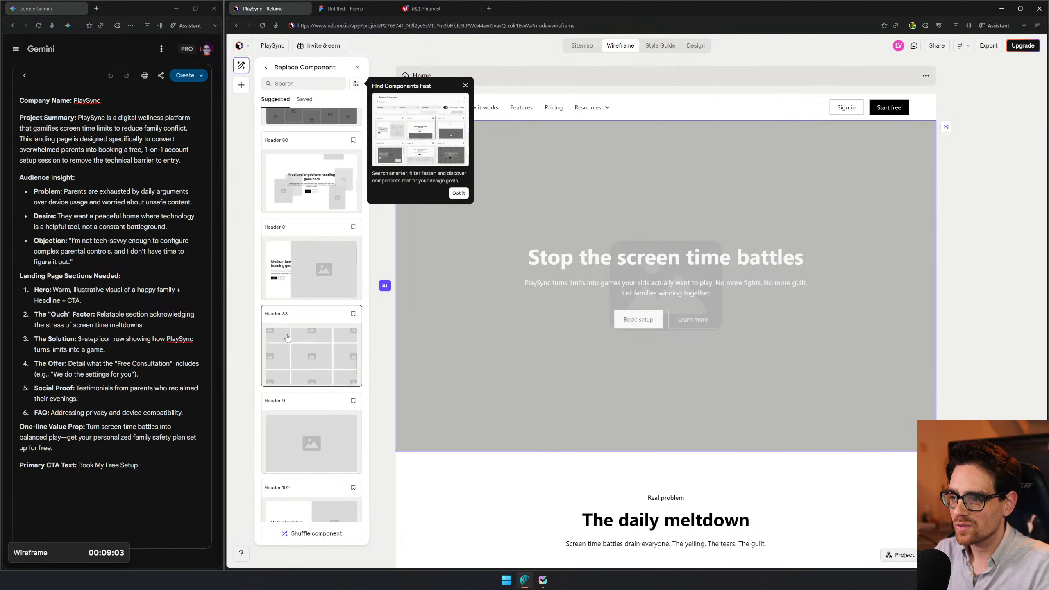
scroll(301, 355, down, 10)
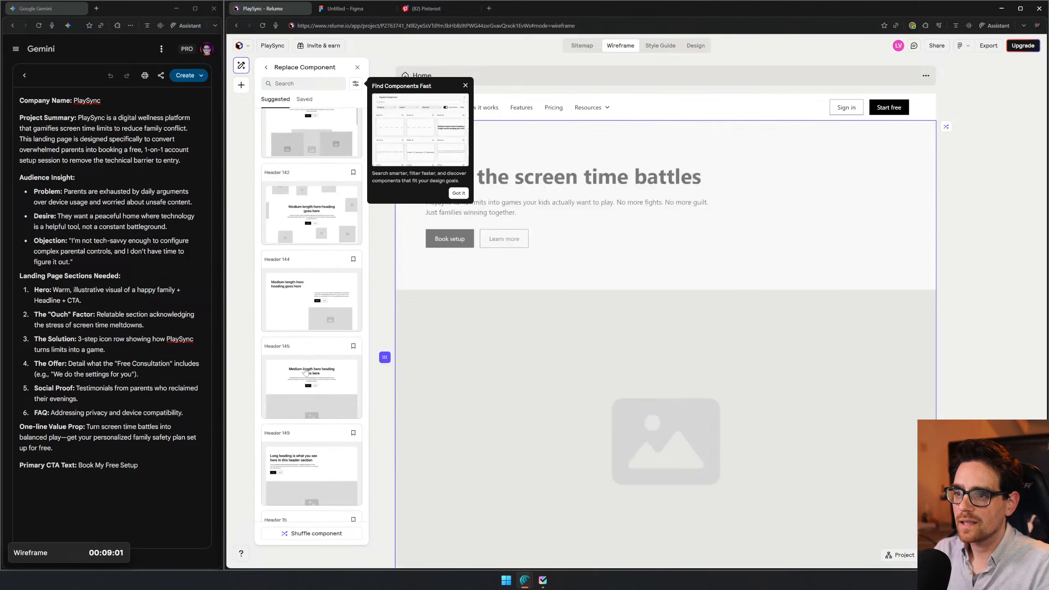
- Replace the hero section's component with Header 114 and dismiss the section title and description tip
scroll(311, 352, up, 12)
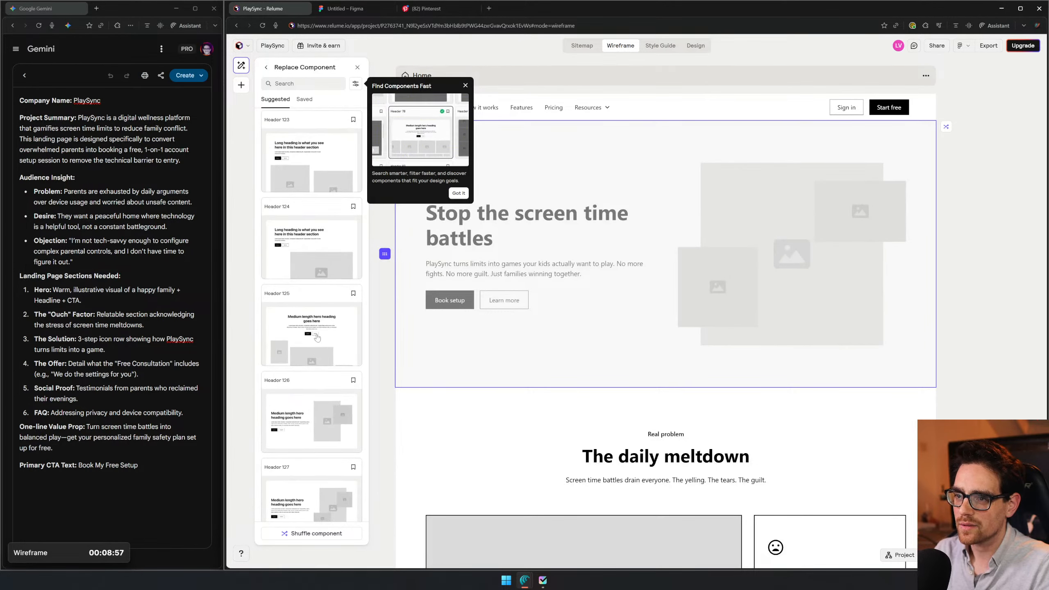
scroll(313, 251, up, 5)
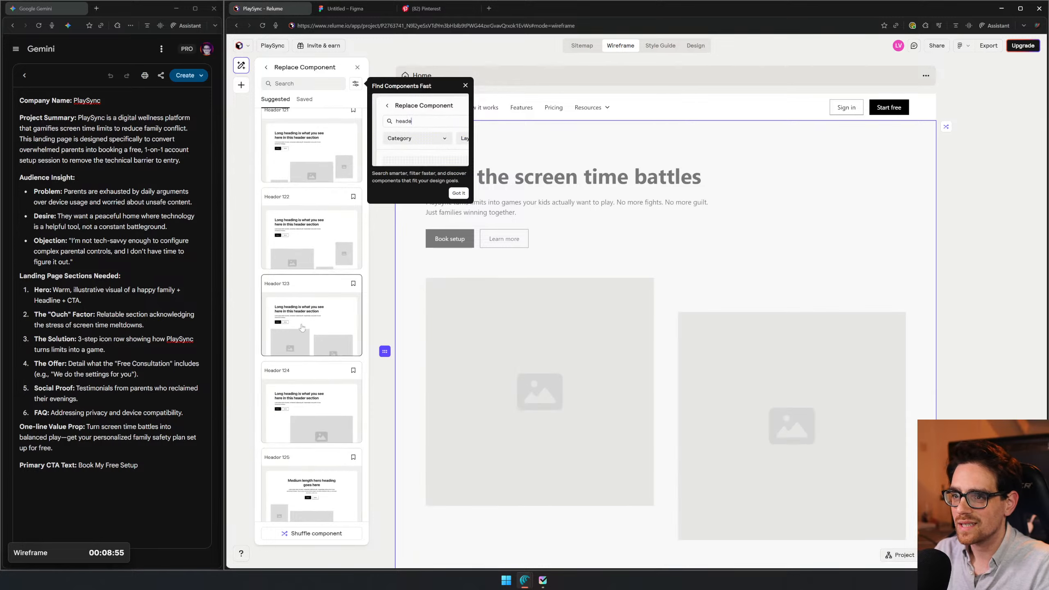
scroll(301, 329, up, 4)
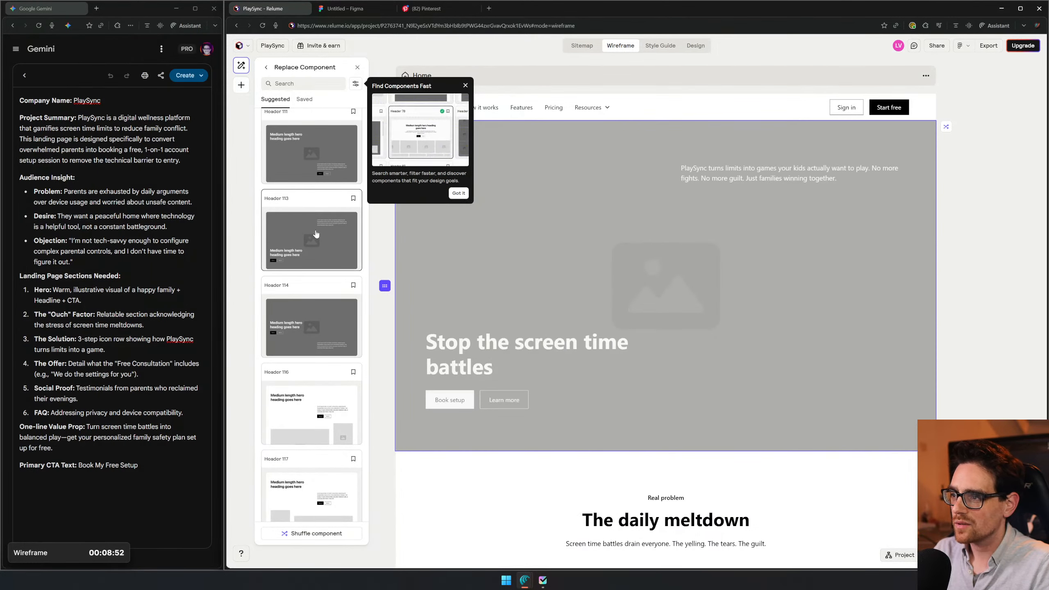
click(316, 322)
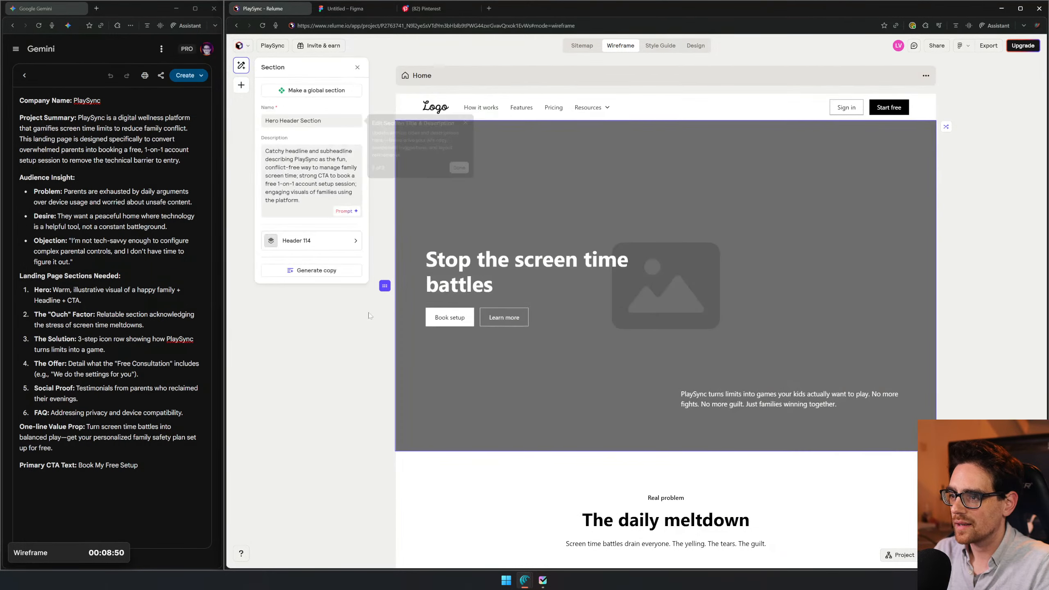
click(460, 168)
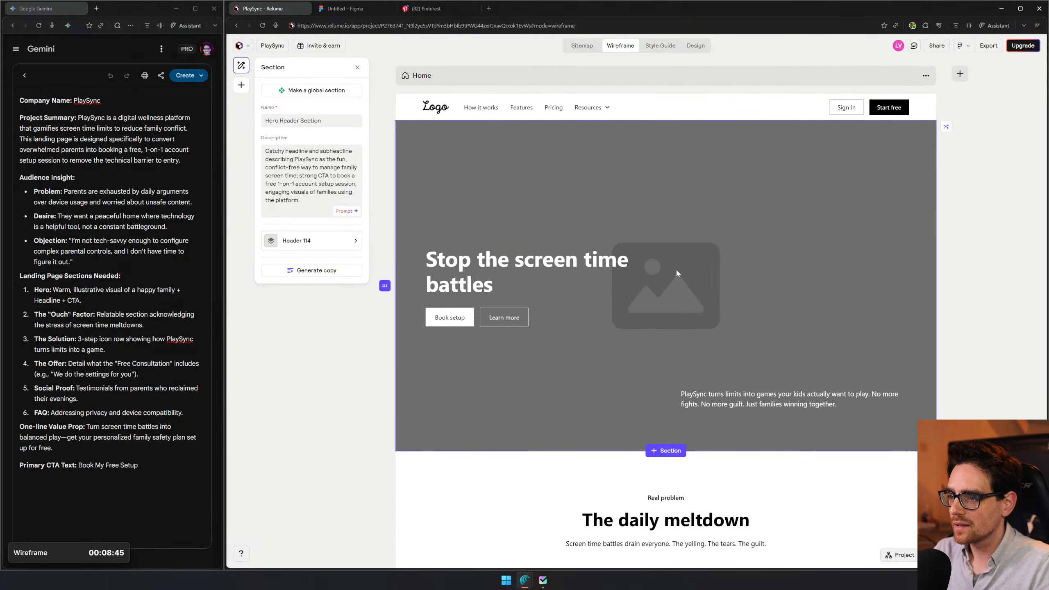
- Select the Features List Section with the heading "The daily meltdown" and open the replacement options for its component
scroll(617, 296, down, 7)
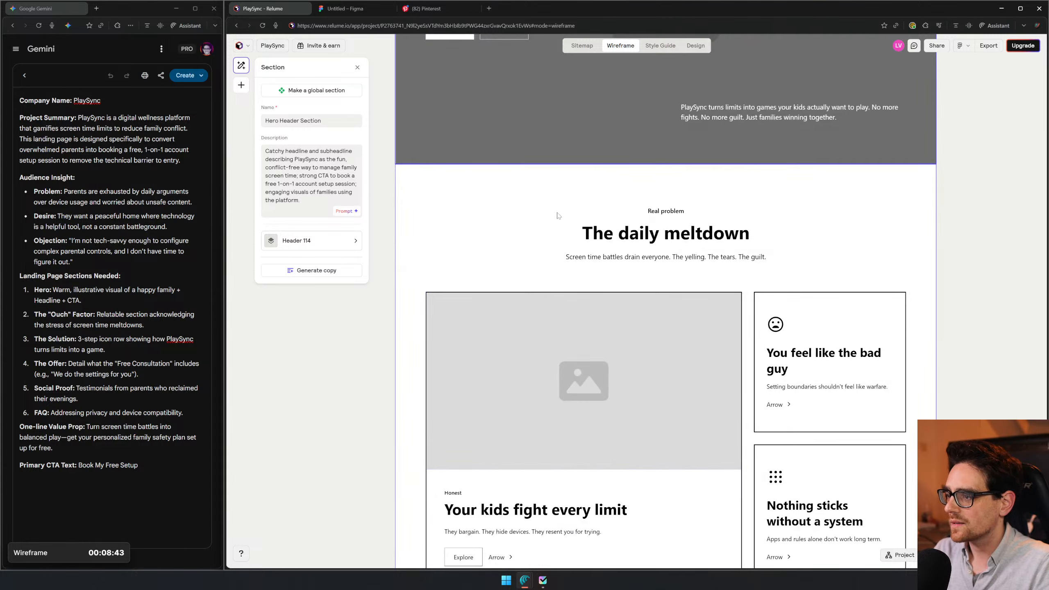
click(558, 215)
scroll(558, 215, down, 3)
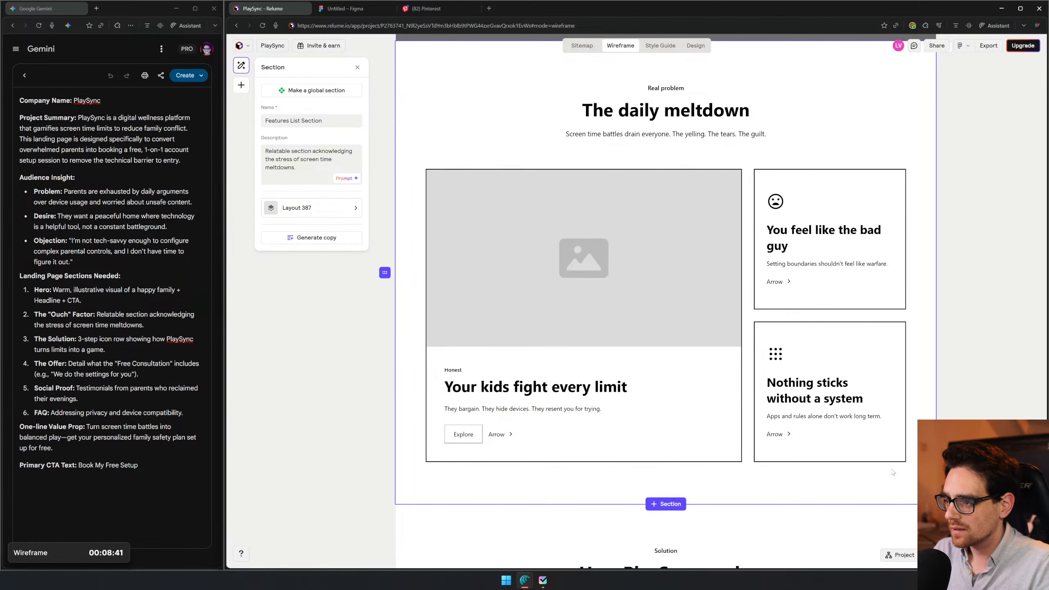
scroll(622, 162, up, 1)
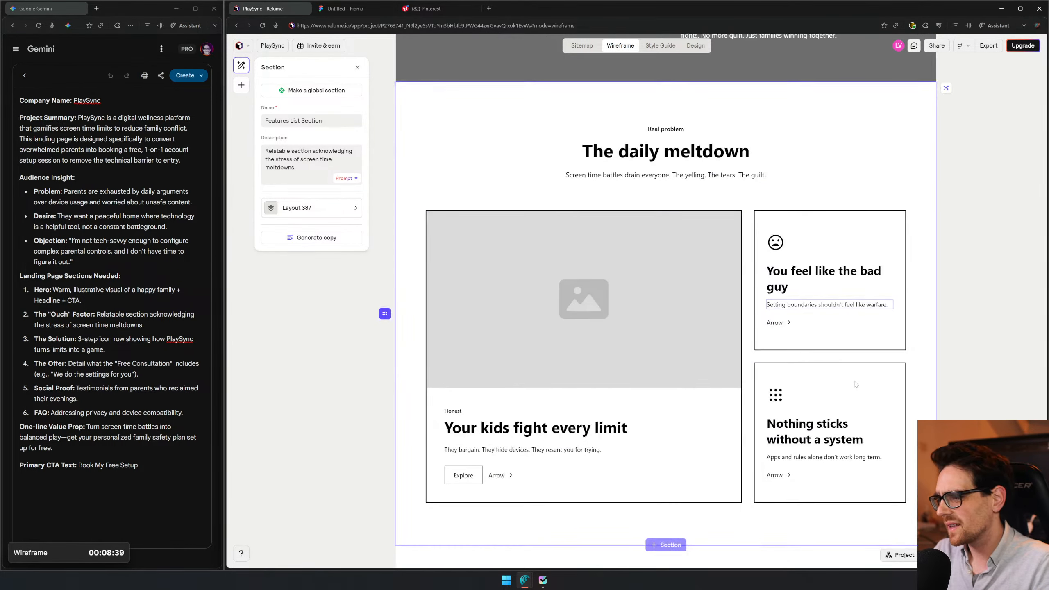
scroll(578, 298, up, 1)
click(309, 208)
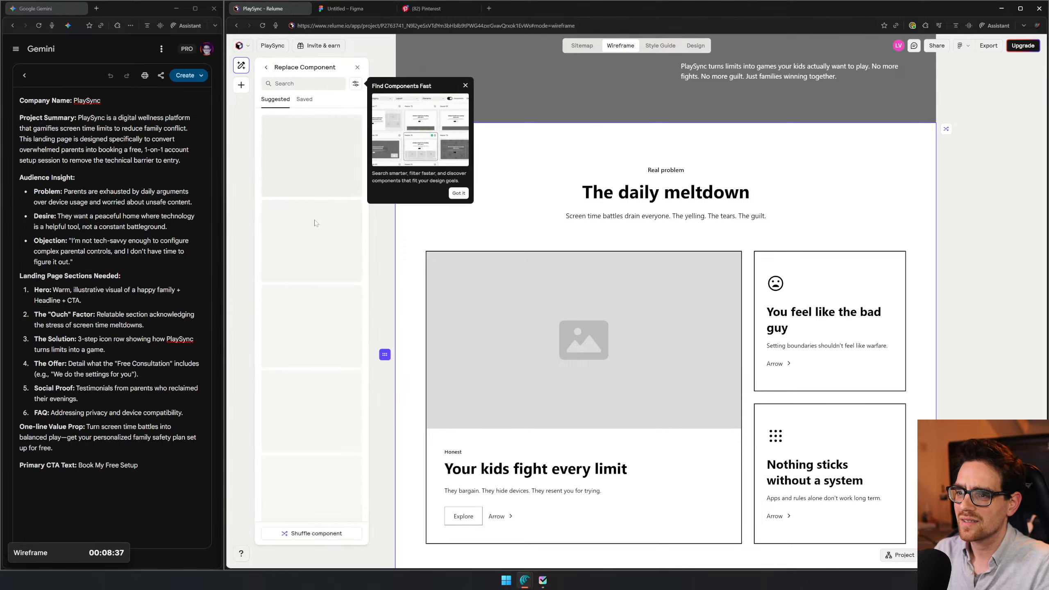
- Browse the suggested layout components and preview alternatives for the "The daily meltdown" section
scroll(313, 235, down, 3)
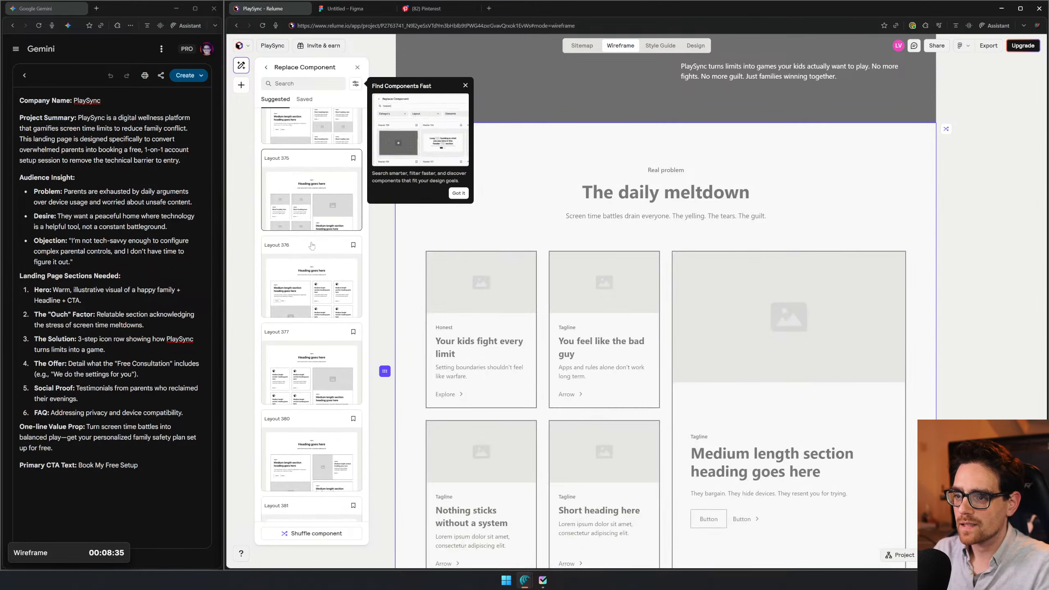
scroll(311, 248, down, 6)
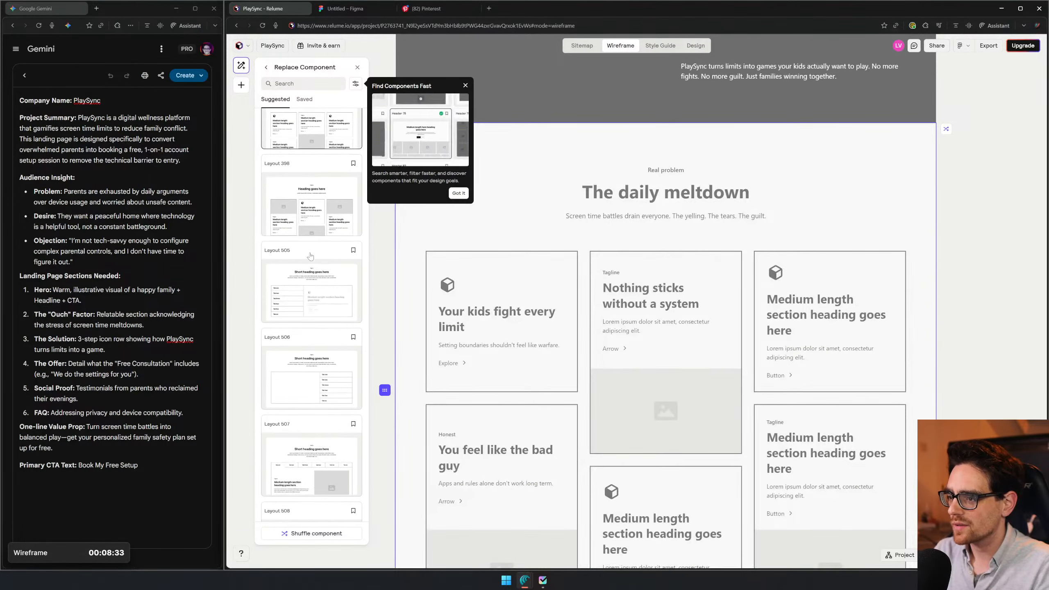
scroll(314, 258, down, 3)
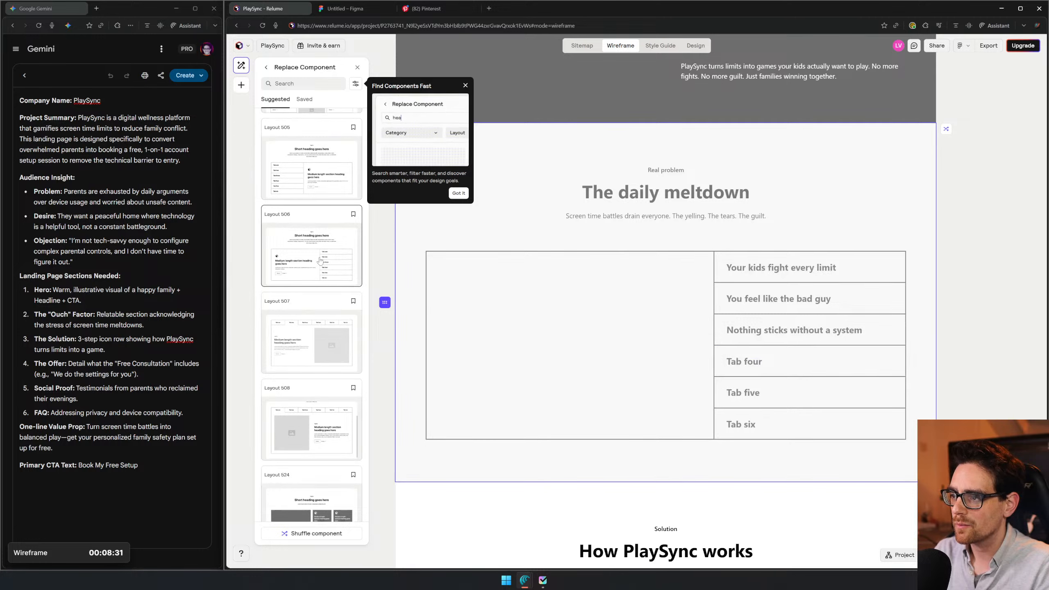
scroll(326, 289, down, 4)
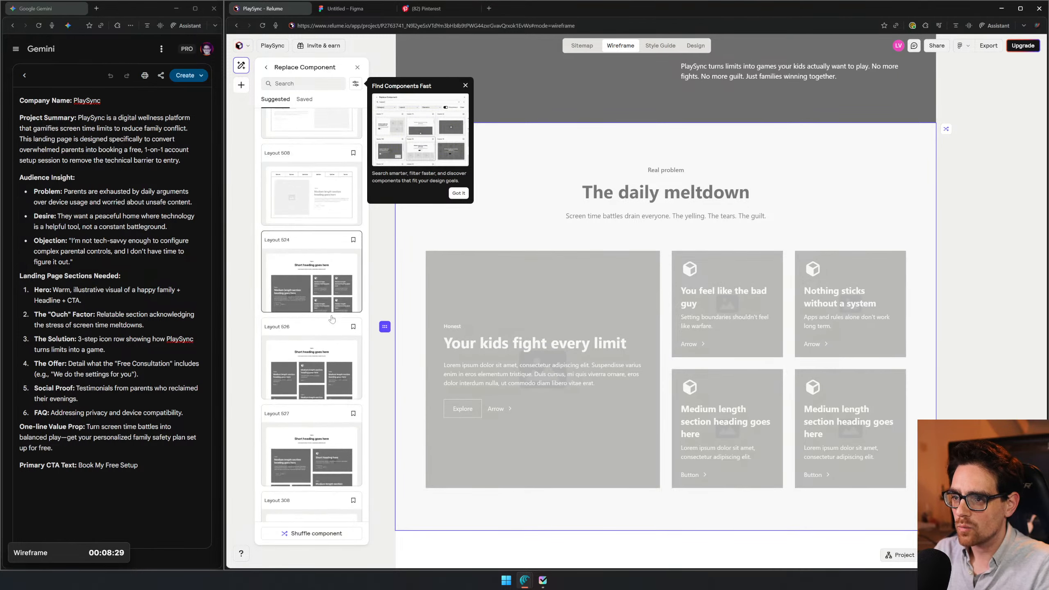
scroll(330, 314, down, 5)
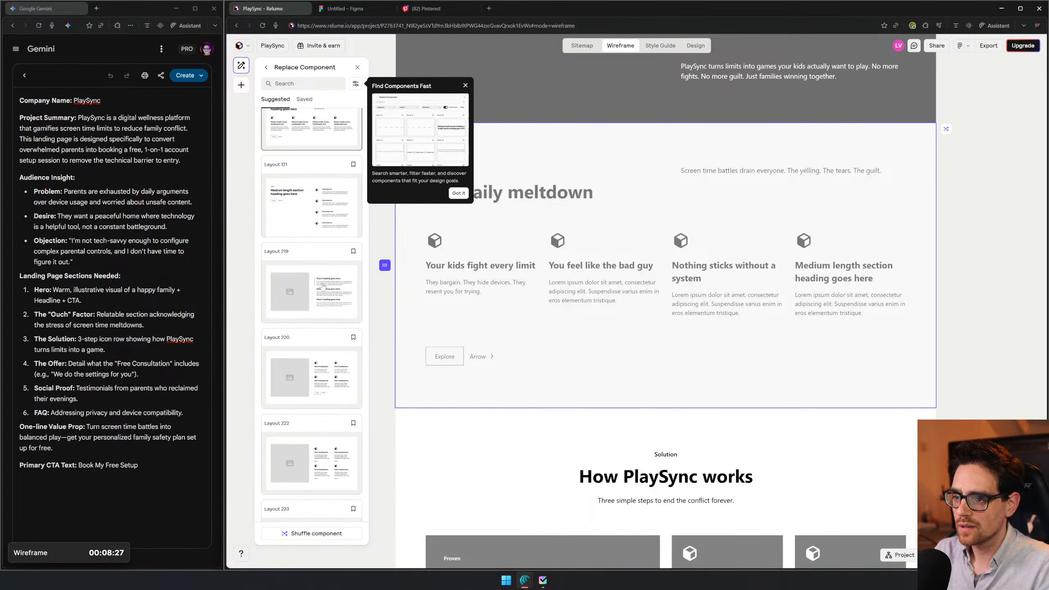
scroll(294, 223, up, 1)
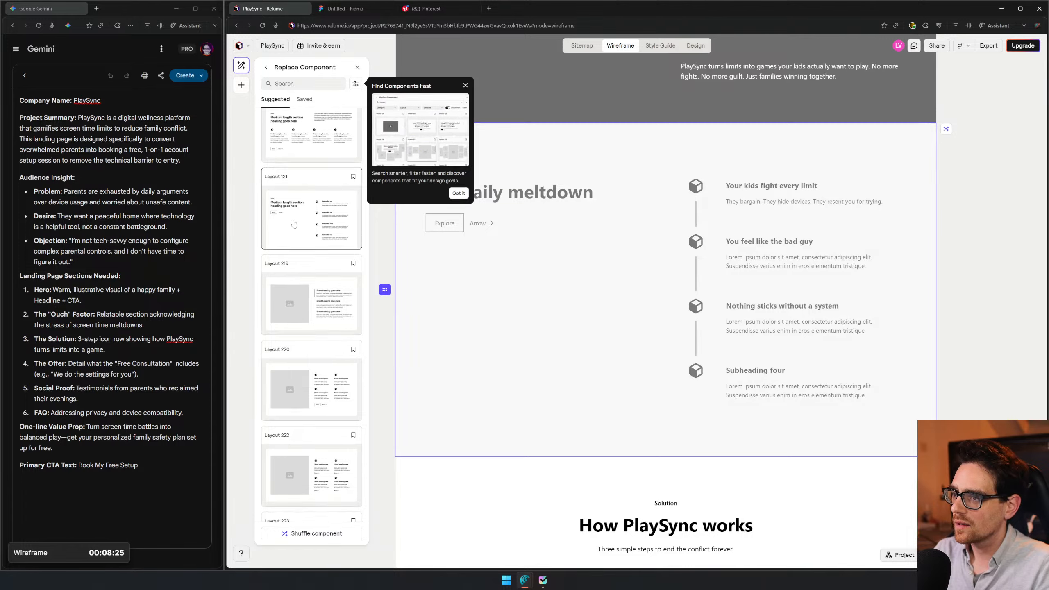
scroll(294, 224, up, 3)
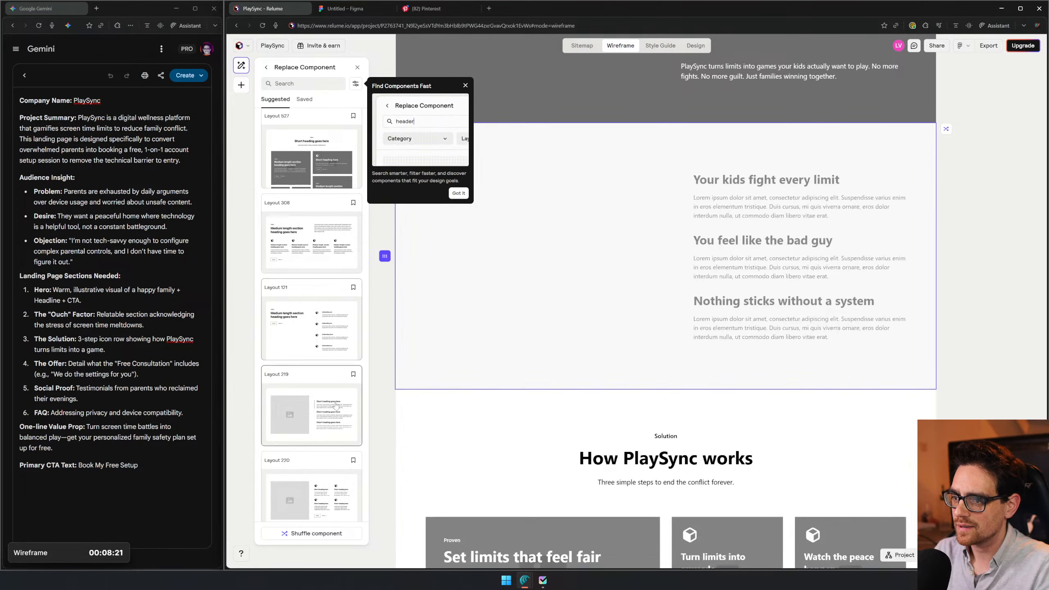
scroll(335, 405, down, 2)
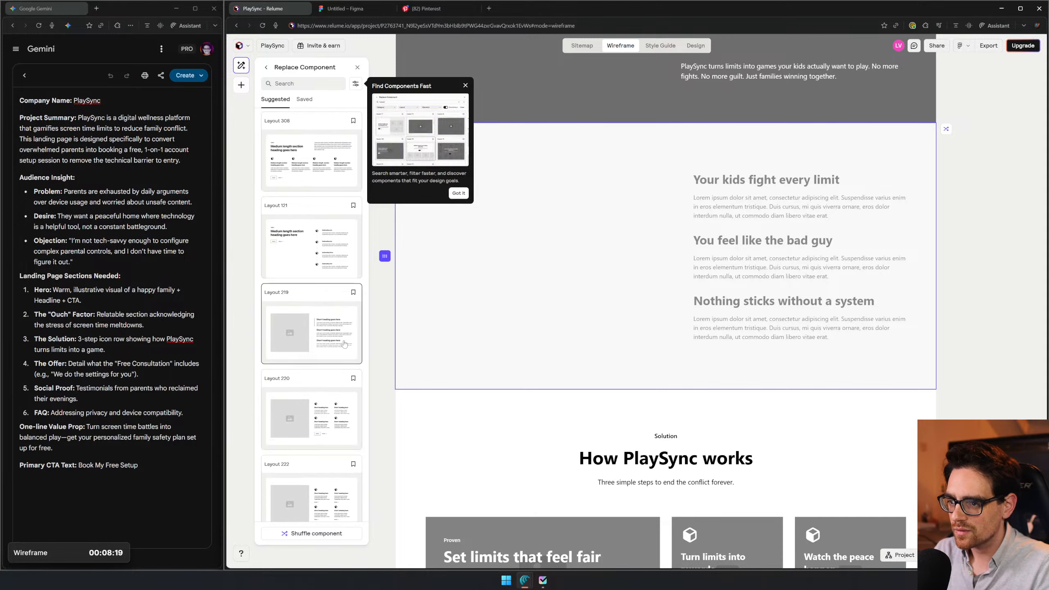
scroll(336, 415, down, 7)
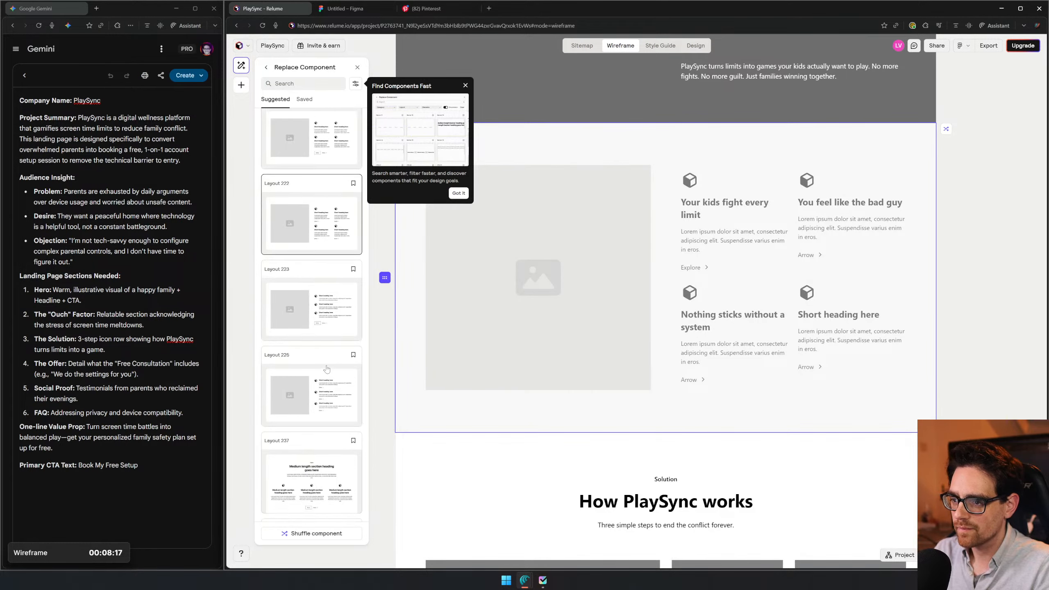
scroll(340, 397, down, 3)
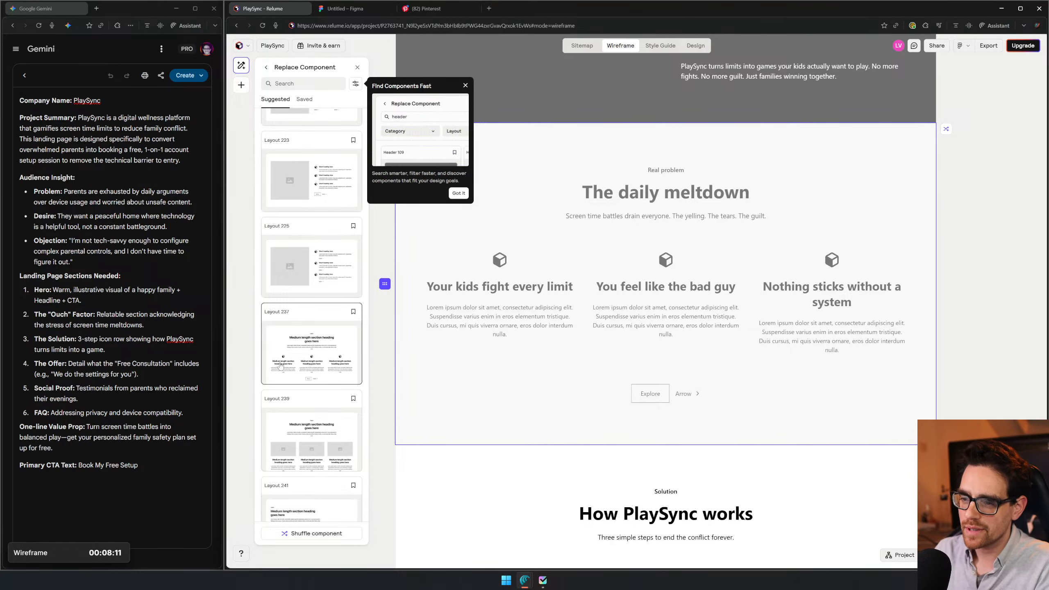
scroll(284, 355, down, 3)
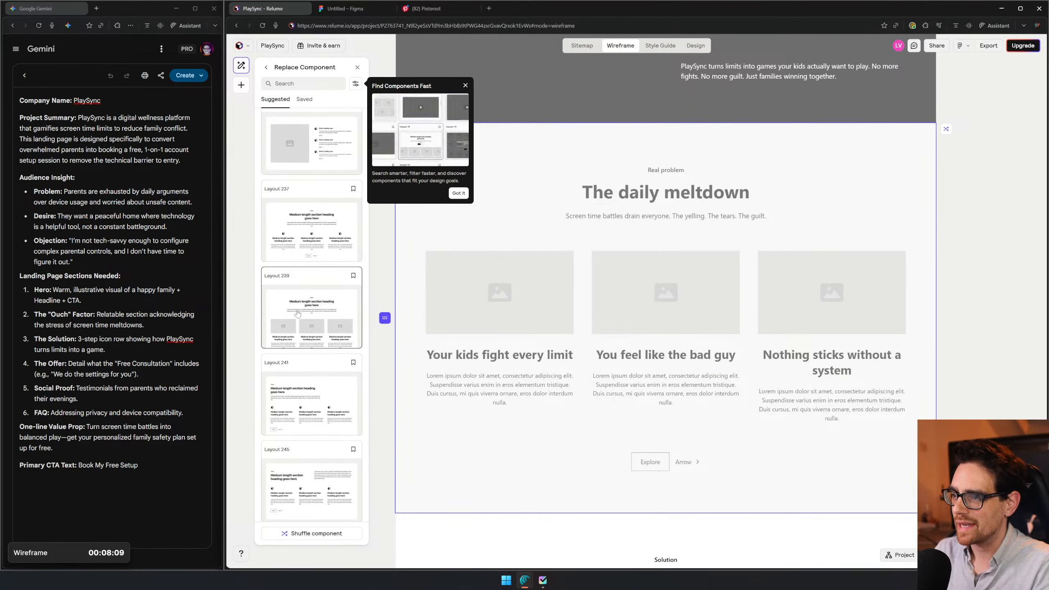
scroll(300, 327, down, 8)
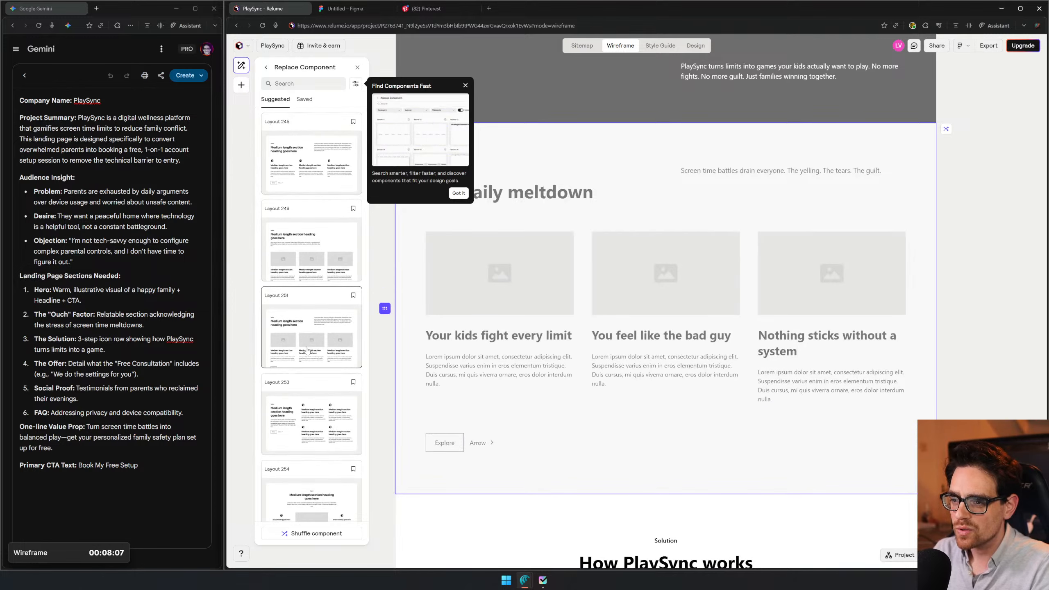
scroll(314, 350, down, 6)
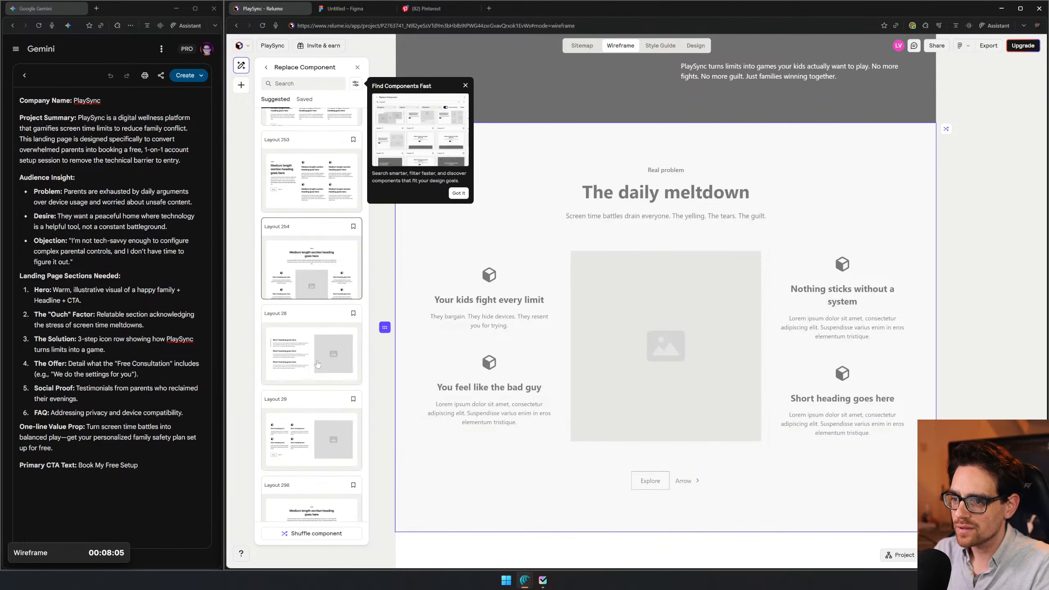
scroll(324, 350, down, 7)
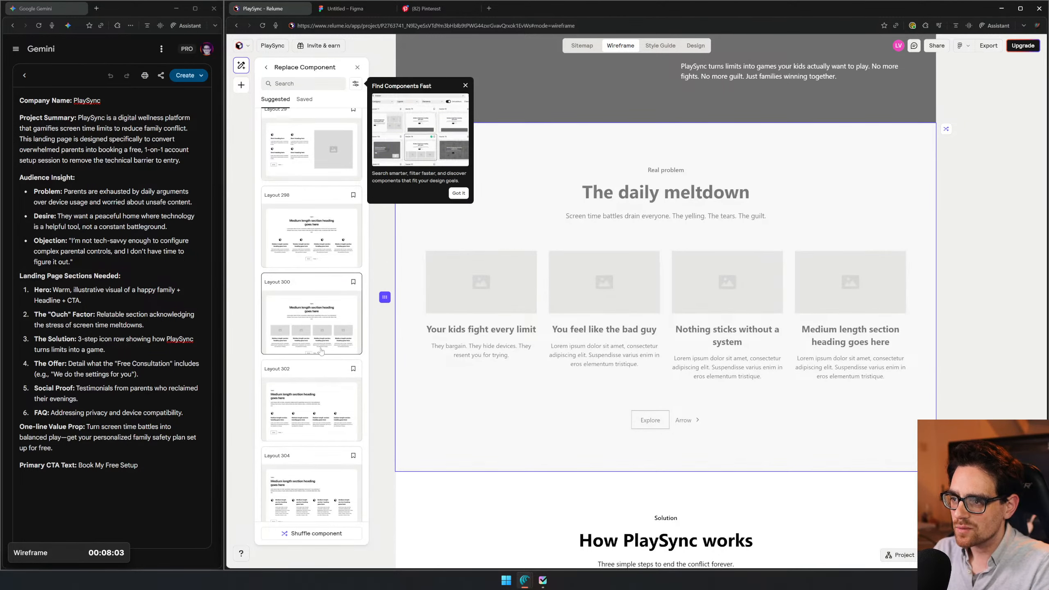
scroll(321, 351, down, 8)
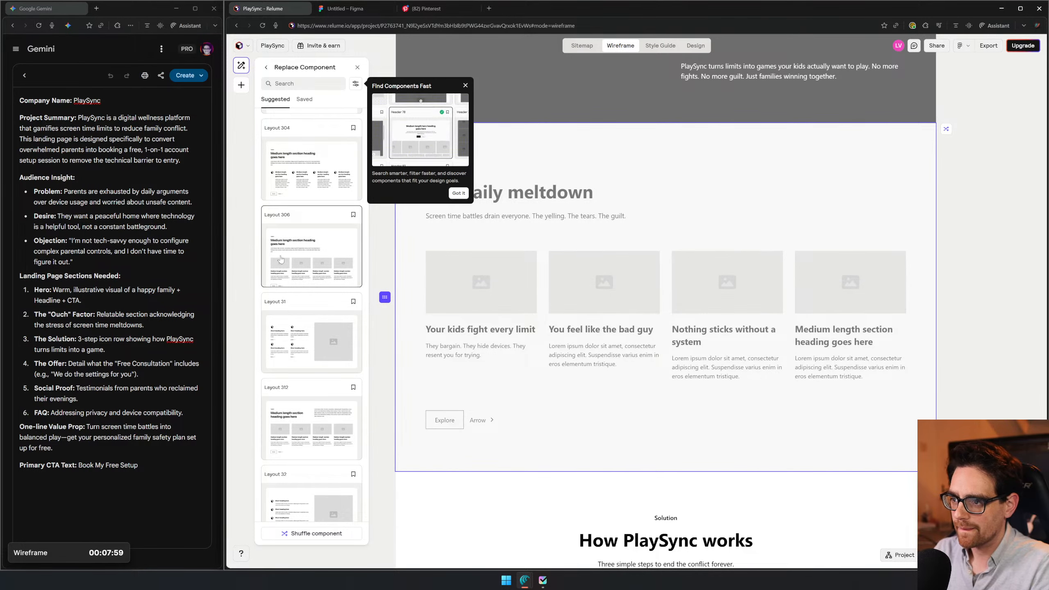
scroll(318, 298, down, 8)
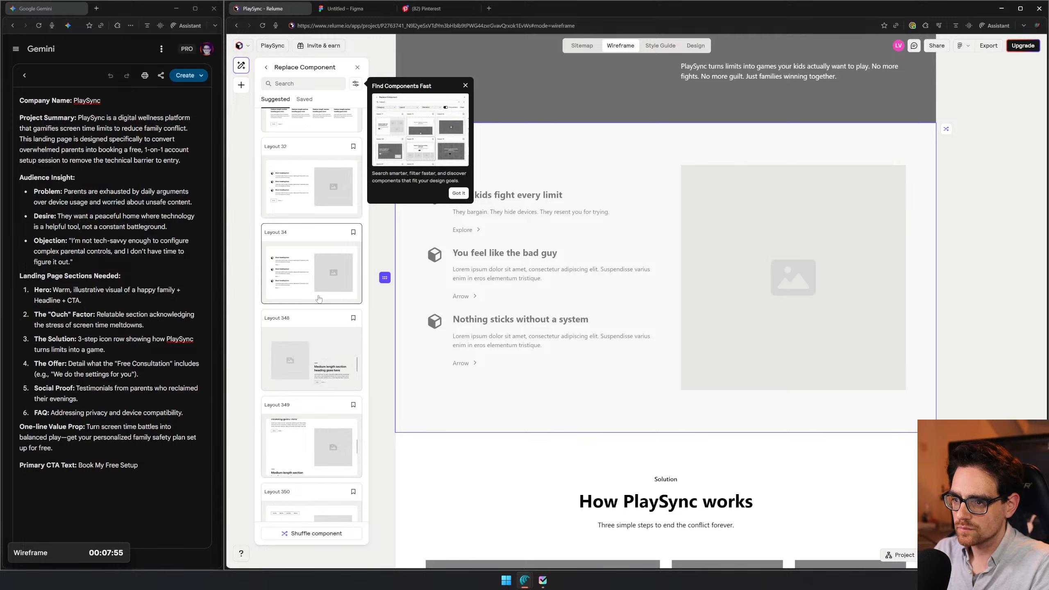
scroll(319, 299, down, 4)
scroll(318, 298, down, 4)
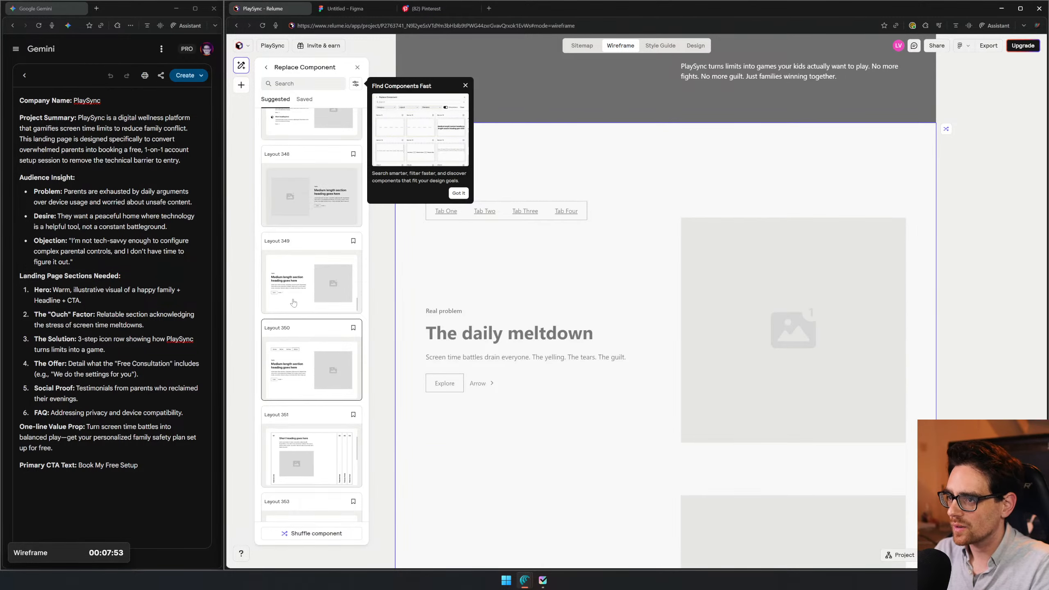
scroll(298, 311, down, 4)
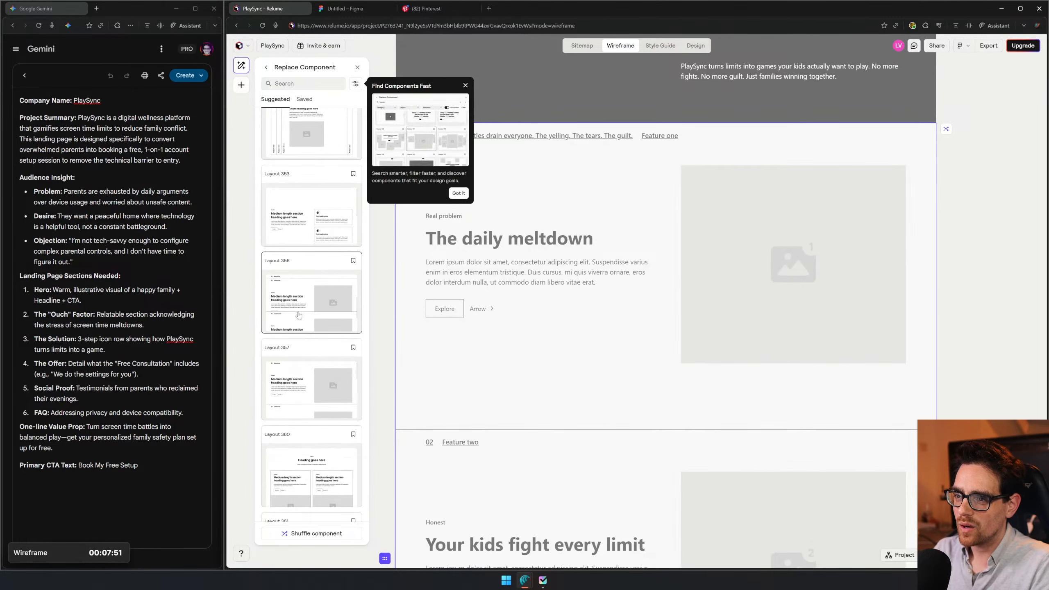
scroll(314, 298, up, 2)
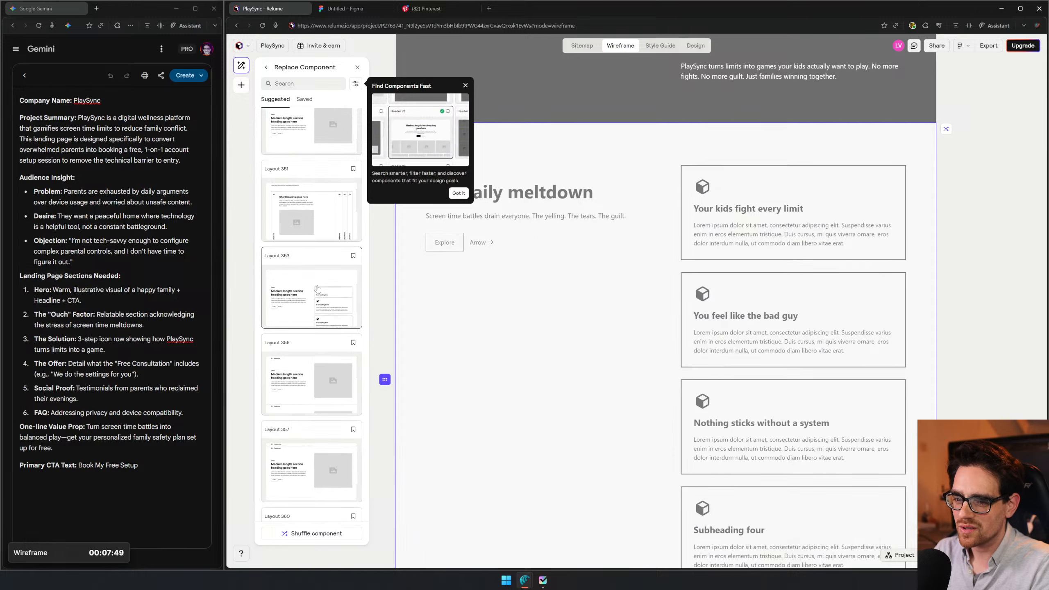
scroll(314, 301, down, 8)
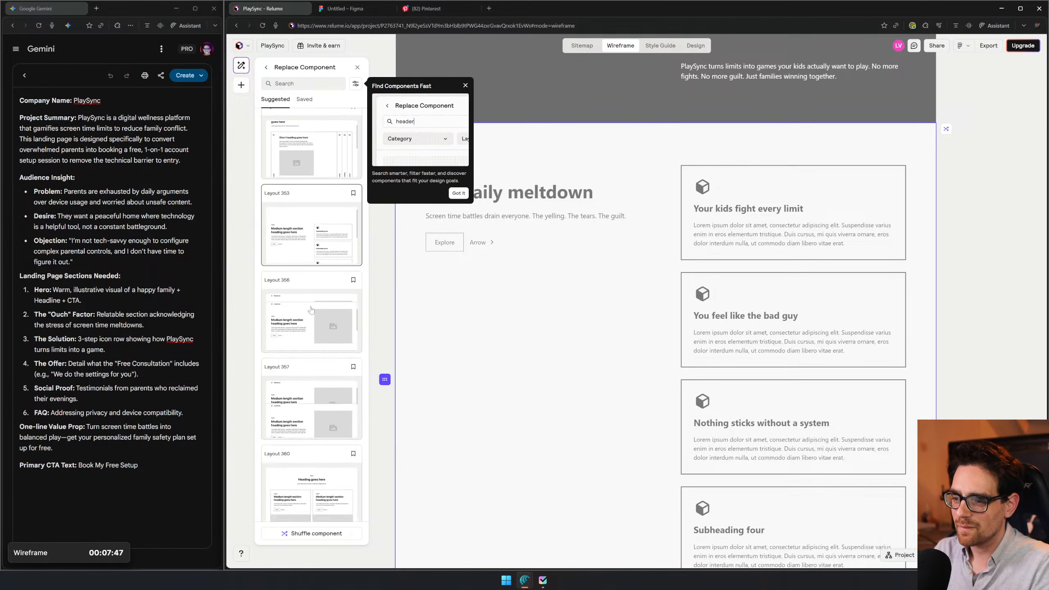
scroll(312, 313, down, 13)
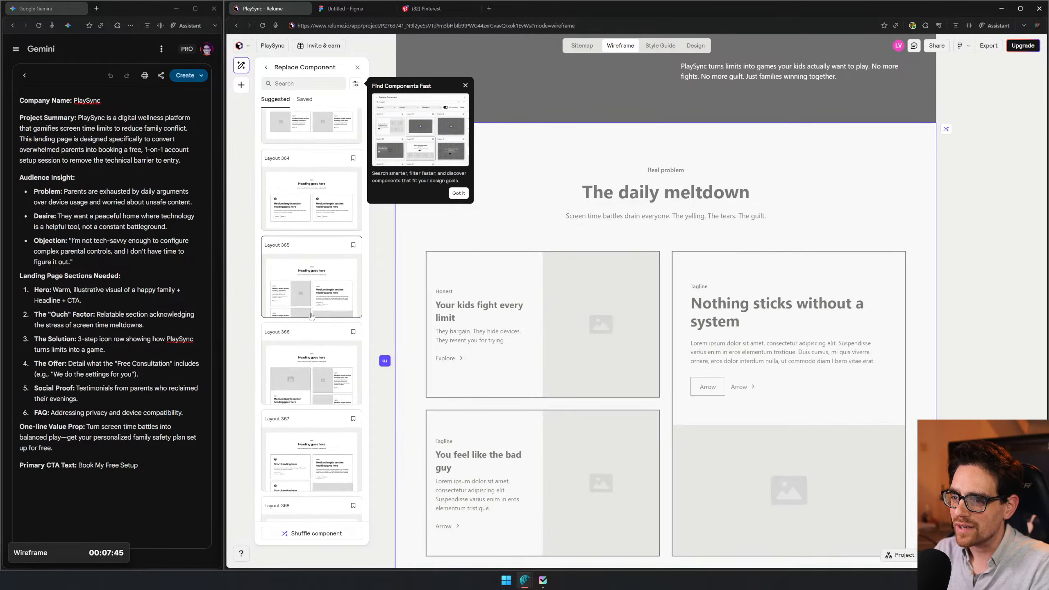
- Replace the Features List Section's component with Layout 306
scroll(311, 316, up, 20)
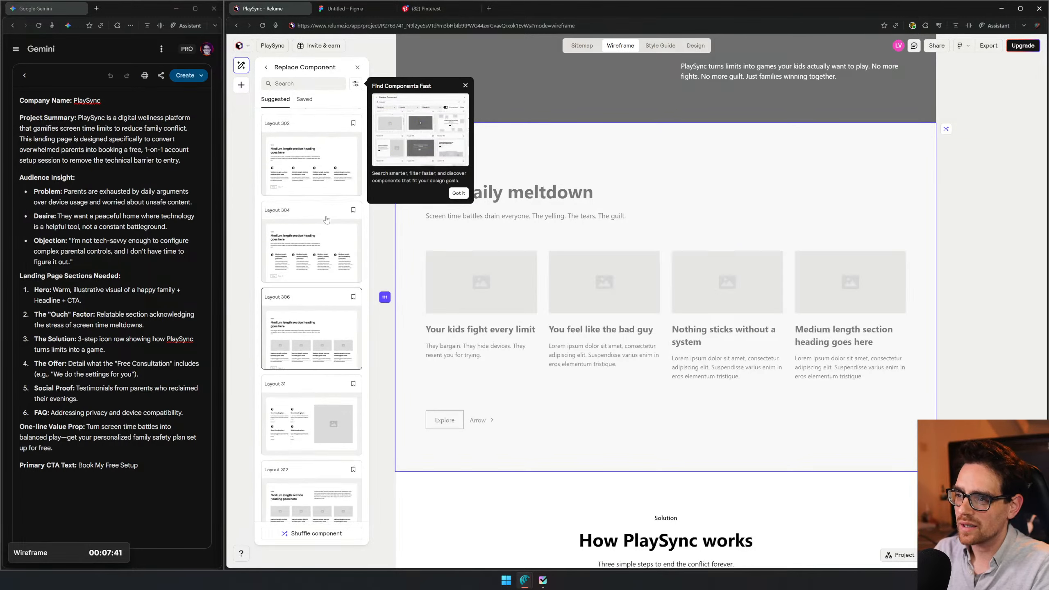
scroll(325, 373, up, 3)
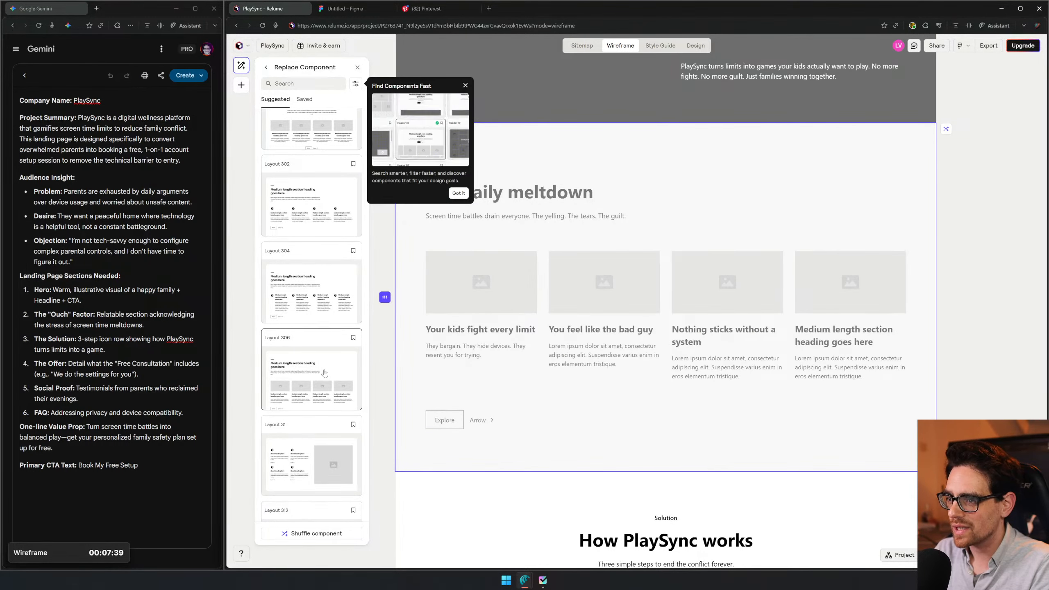
click(325, 373)
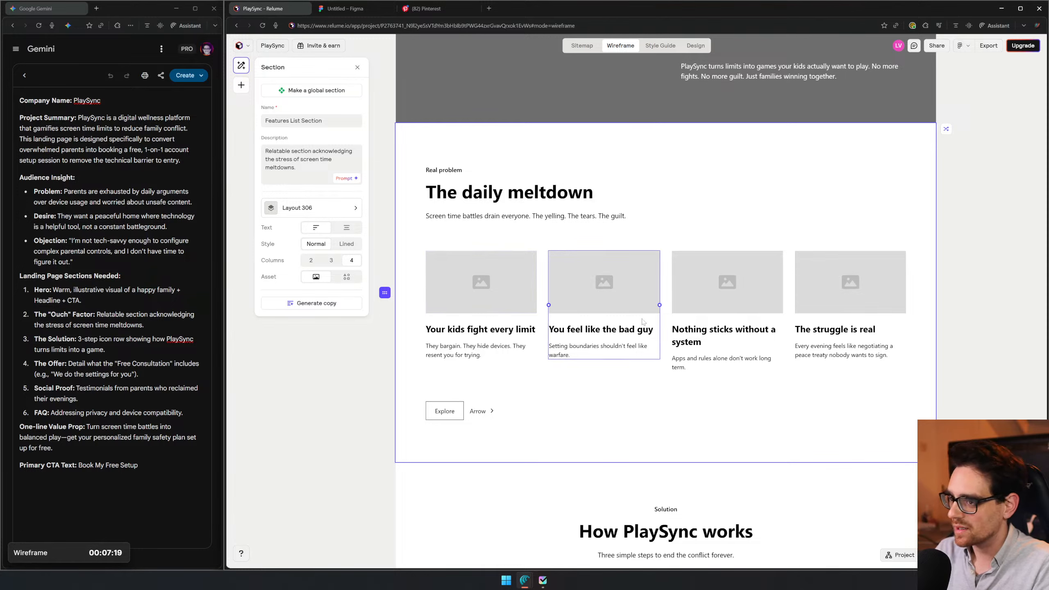
- Select the Benefits Section headed "How PlaySync works" to inspect its component settings
scroll(605, 273, down, 3)
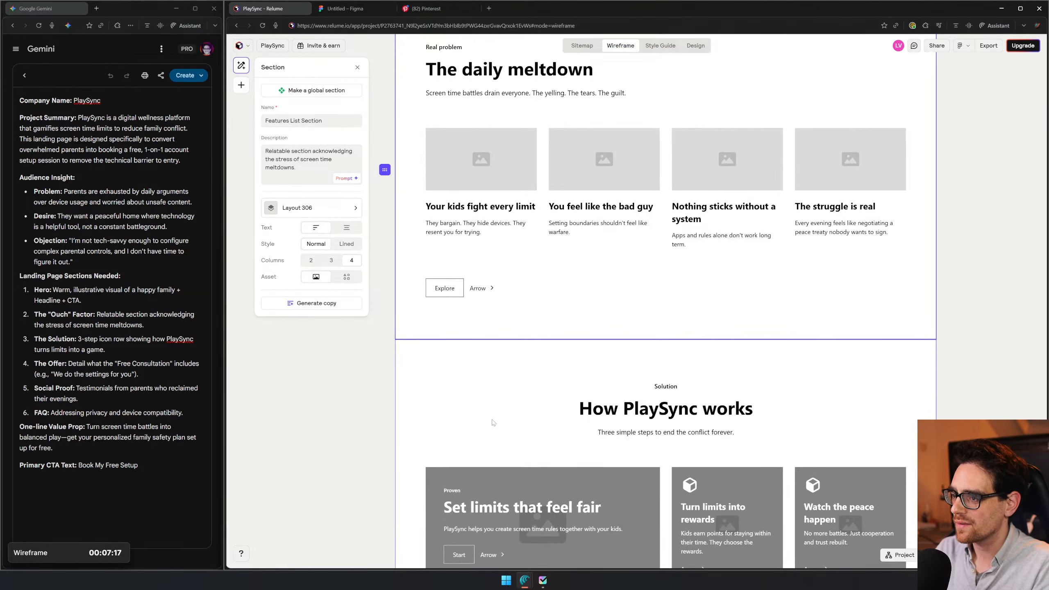
scroll(509, 407, down, 4)
click(489, 317)
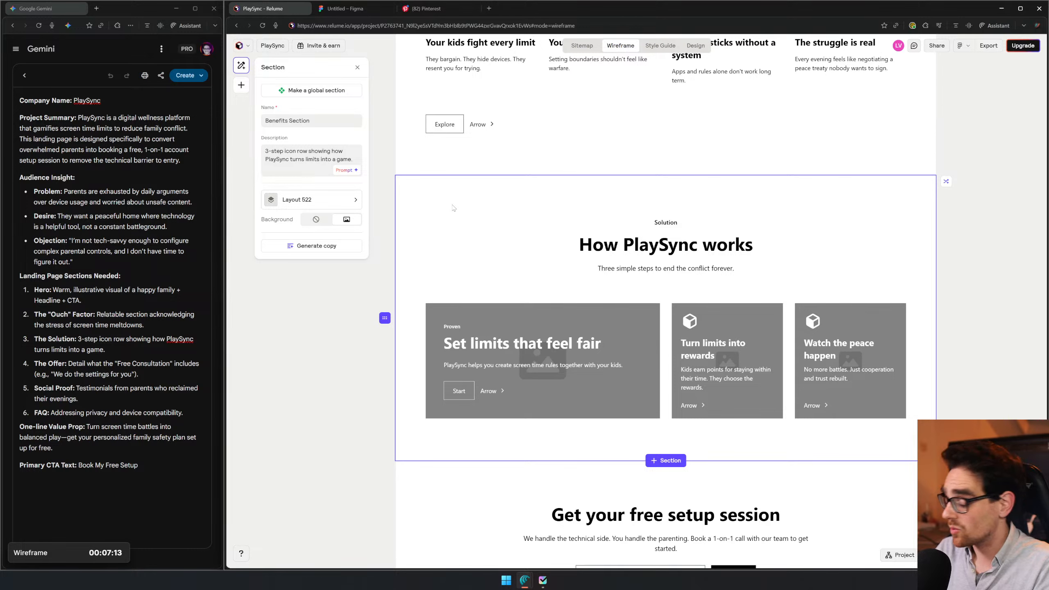
- Review how the hero and "The daily meltdown" sections look together, and select the Features List Section again
scroll(501, 216, up, 8)
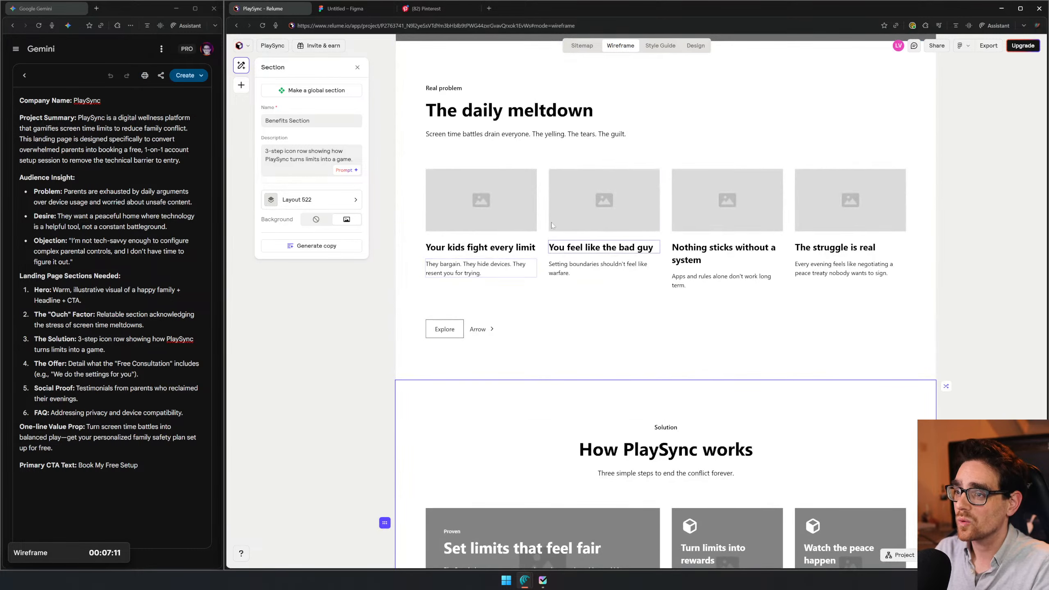
scroll(707, 245, up, 8)
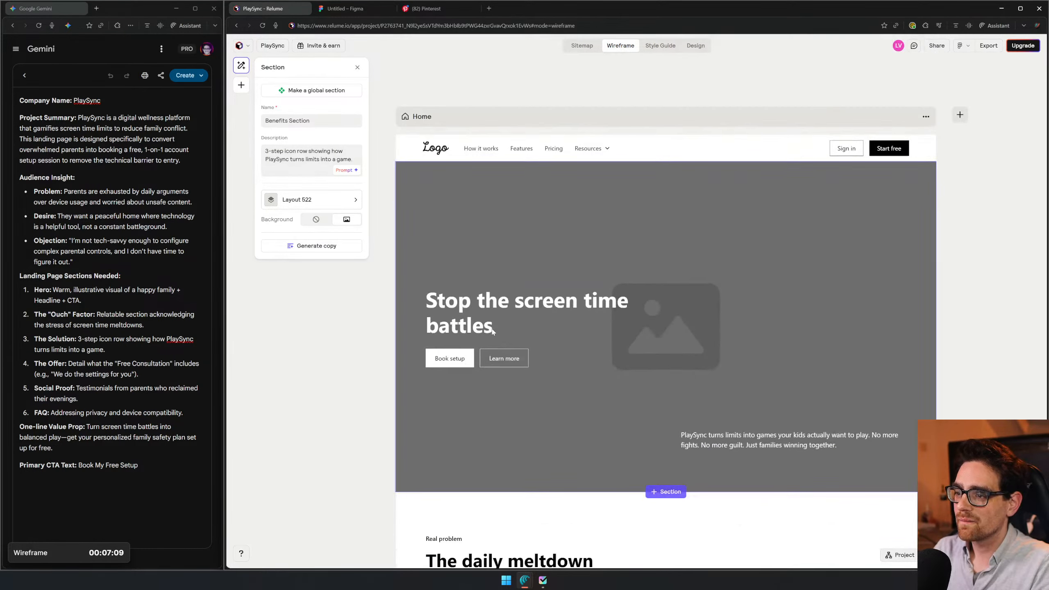
scroll(708, 204, down, 5)
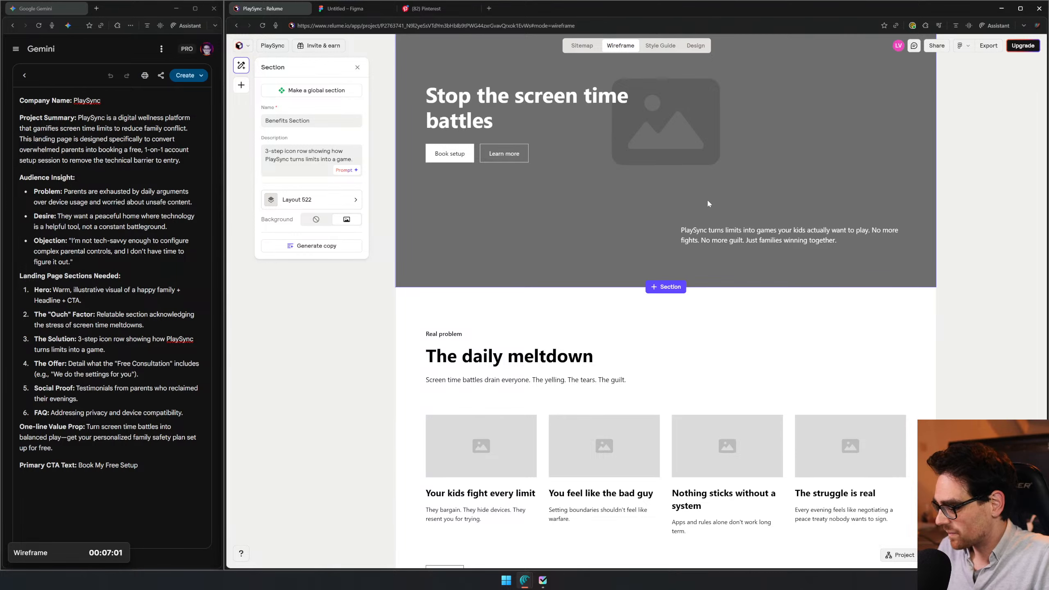
scroll(589, 189, up, 5)
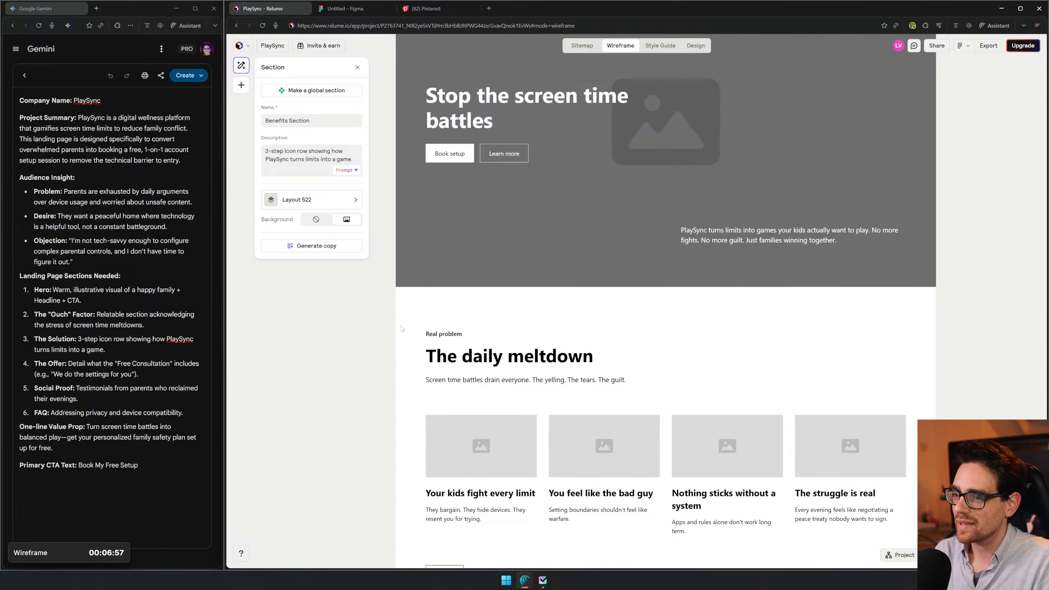
scroll(632, 326, down, 3)
click(632, 232)
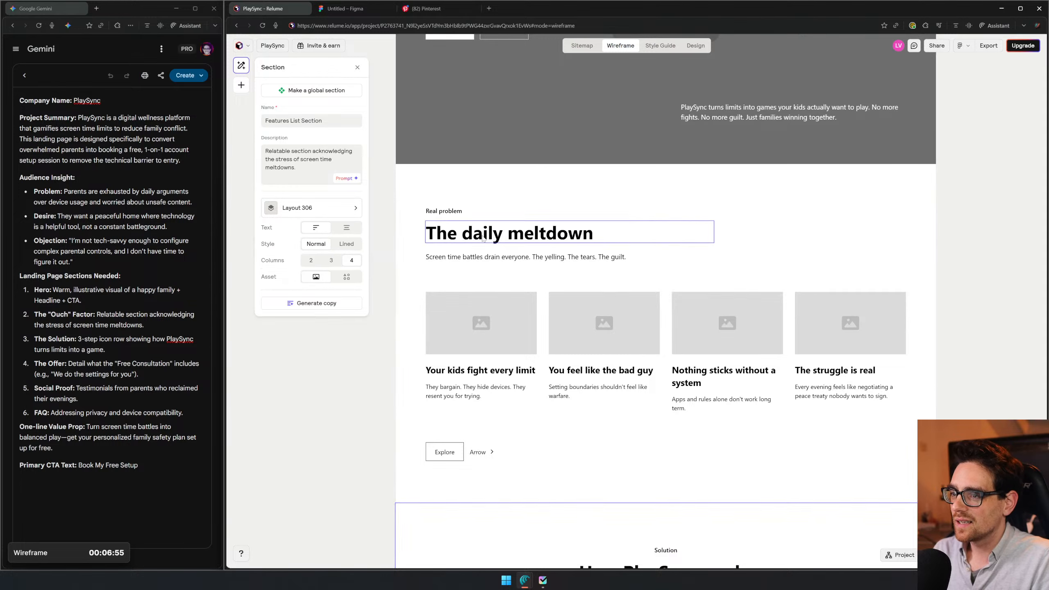
- Select the "How PlaySync works" Benefits Section and bring up the replacement options for its component
scroll(840, 181, down, 3)
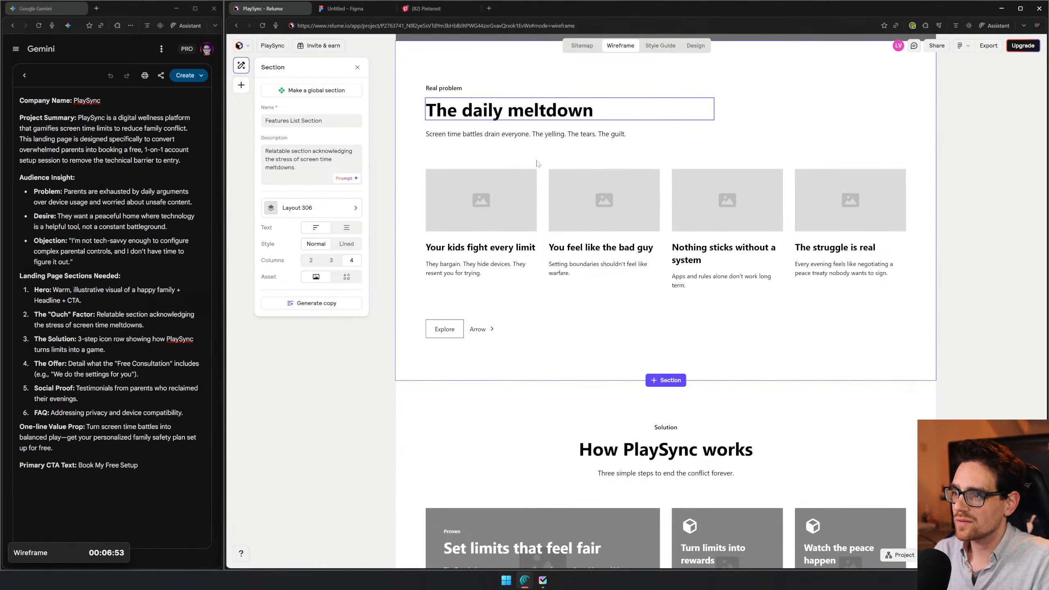
scroll(545, 171, down, 4)
scroll(542, 187, up, 5)
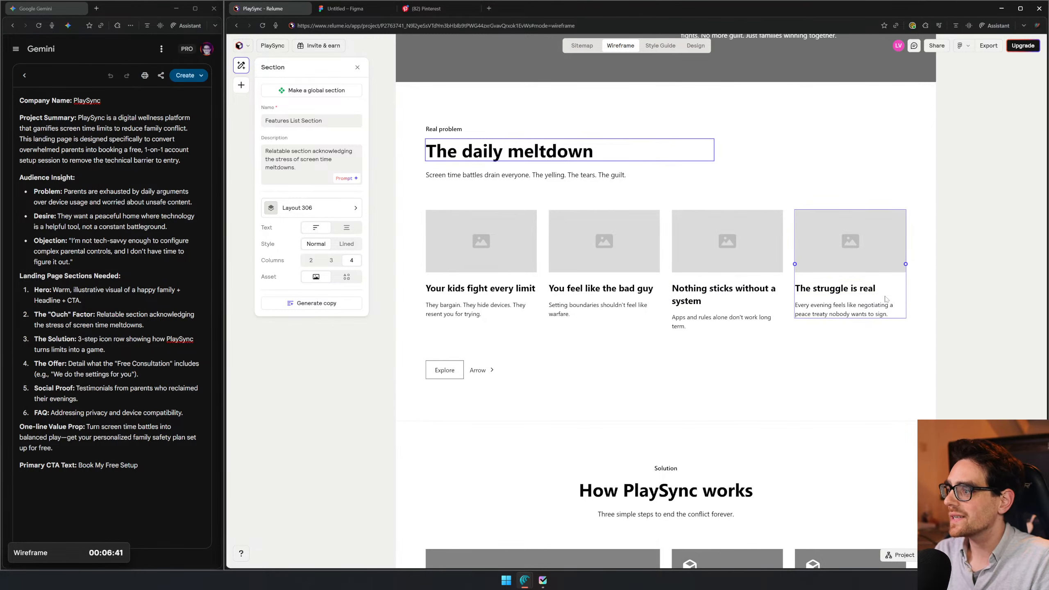
scroll(716, 363, down, 5)
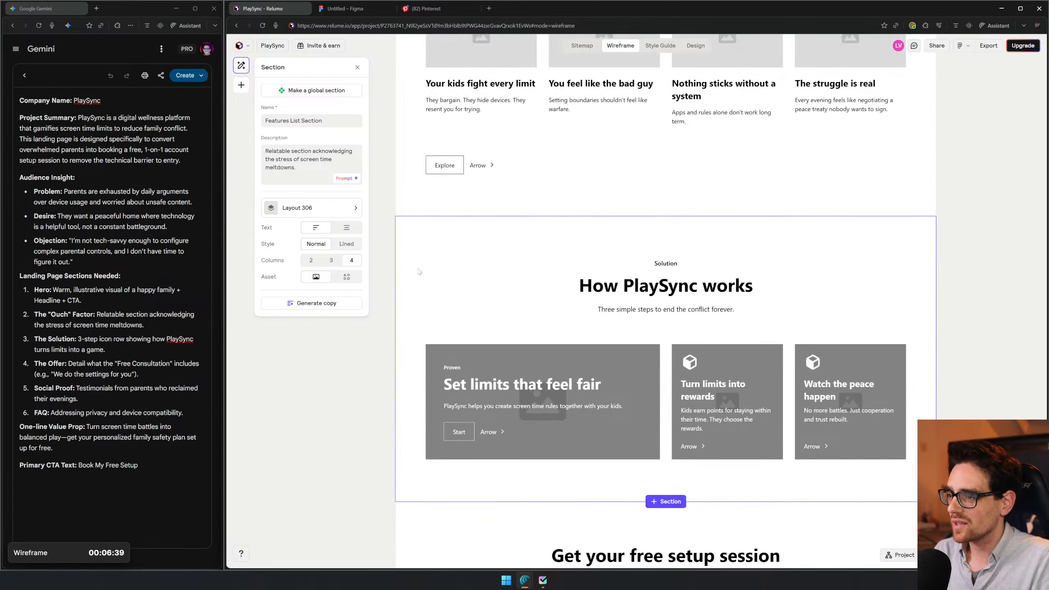
click(432, 277)
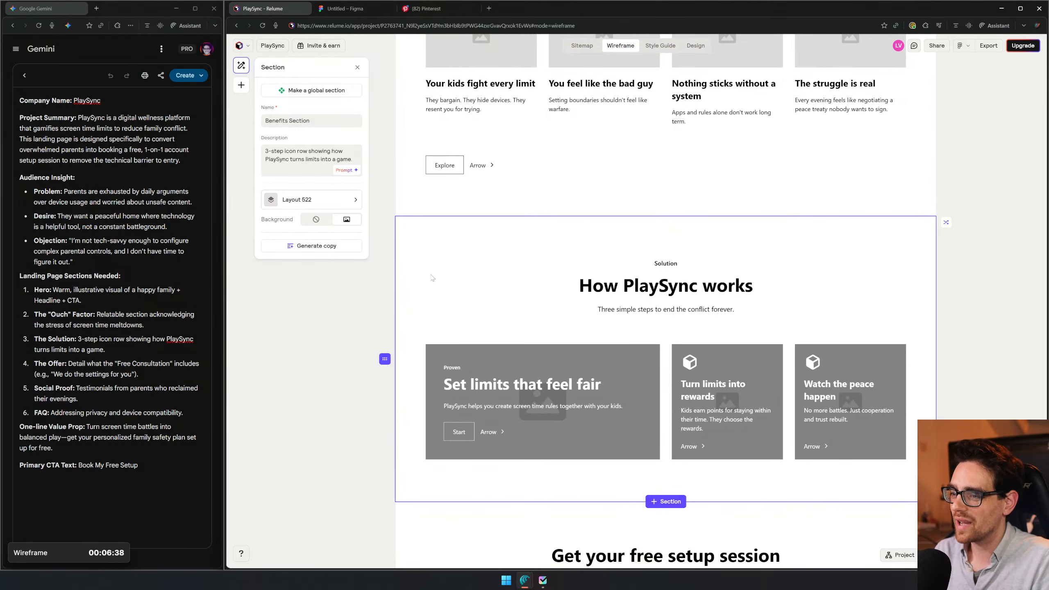
click(329, 201)
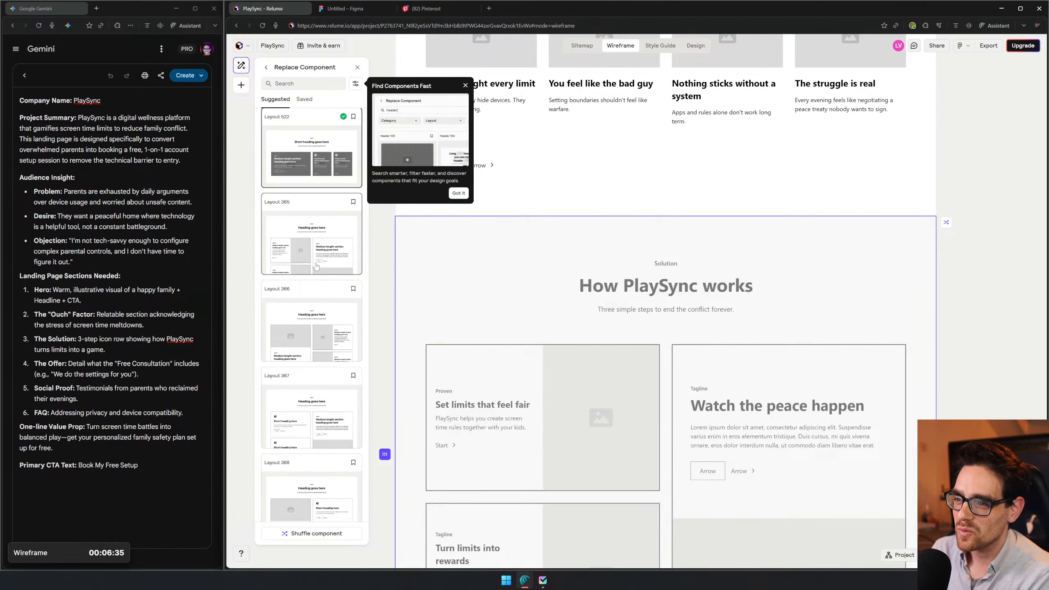
- Preview alternative layouts for the Benefits Section and replace its component with Layout 356
scroll(318, 269, down, 5)
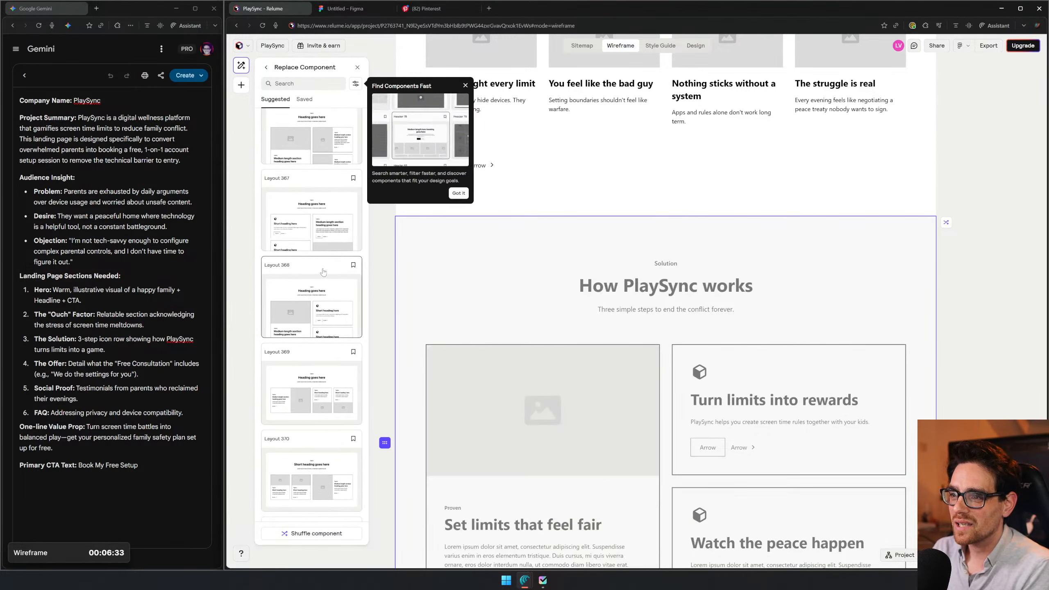
scroll(323, 271, down, 9)
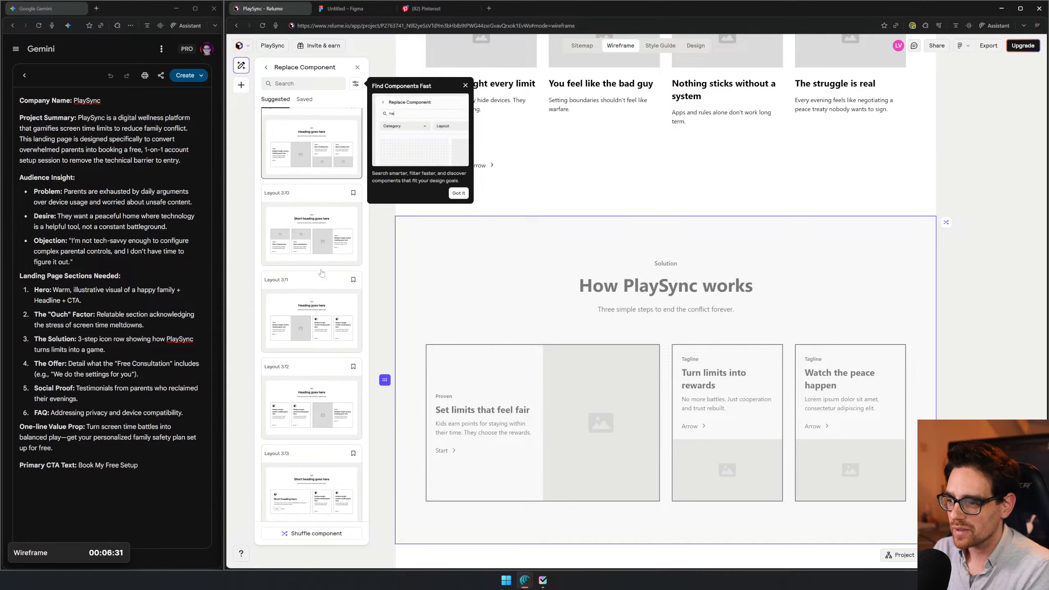
scroll(338, 267, down, 10)
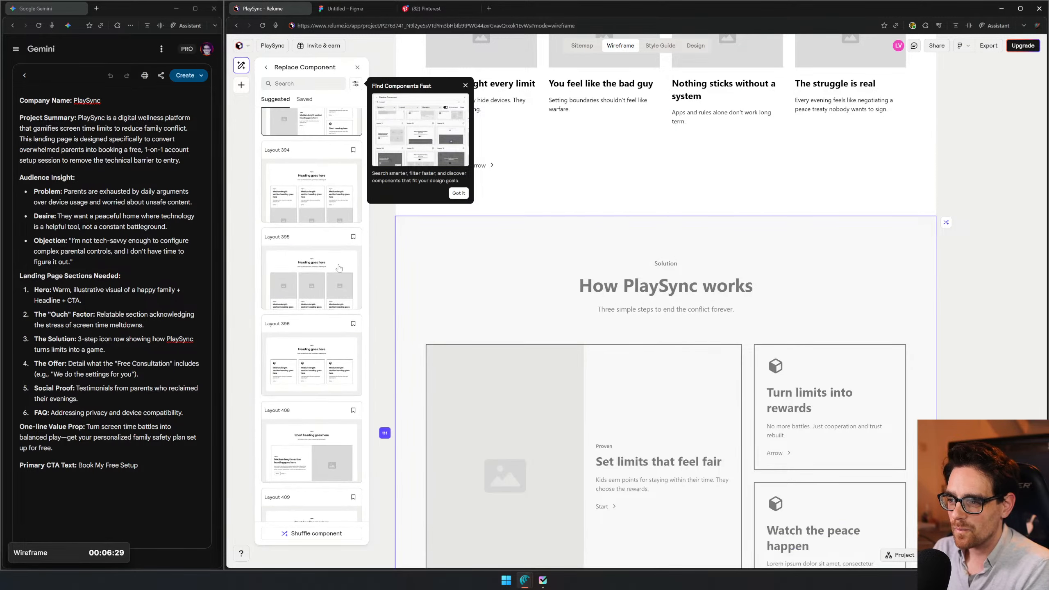
scroll(314, 298, down, 3)
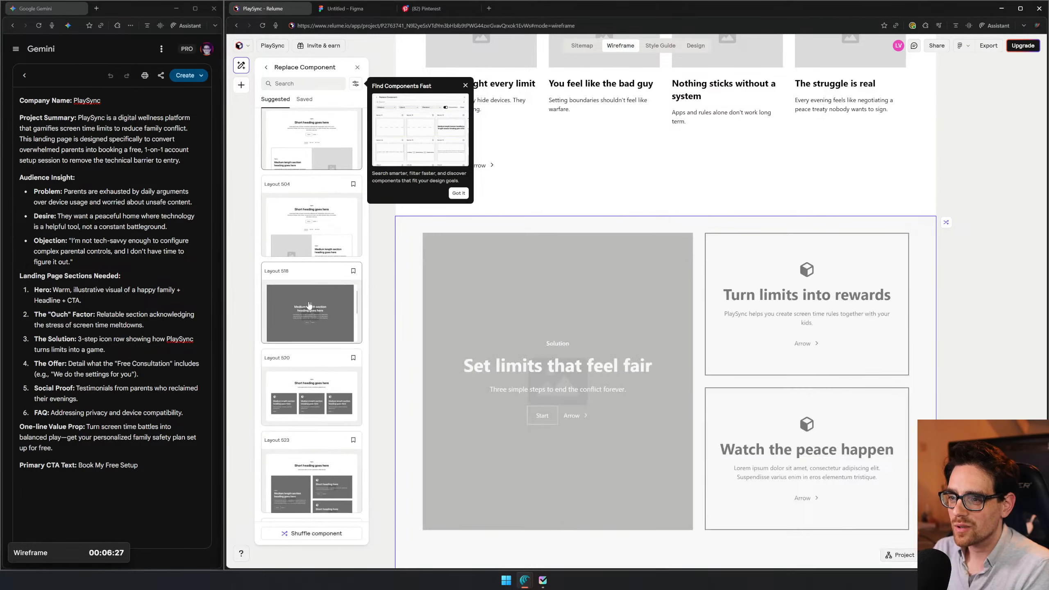
scroll(309, 305, up, 15)
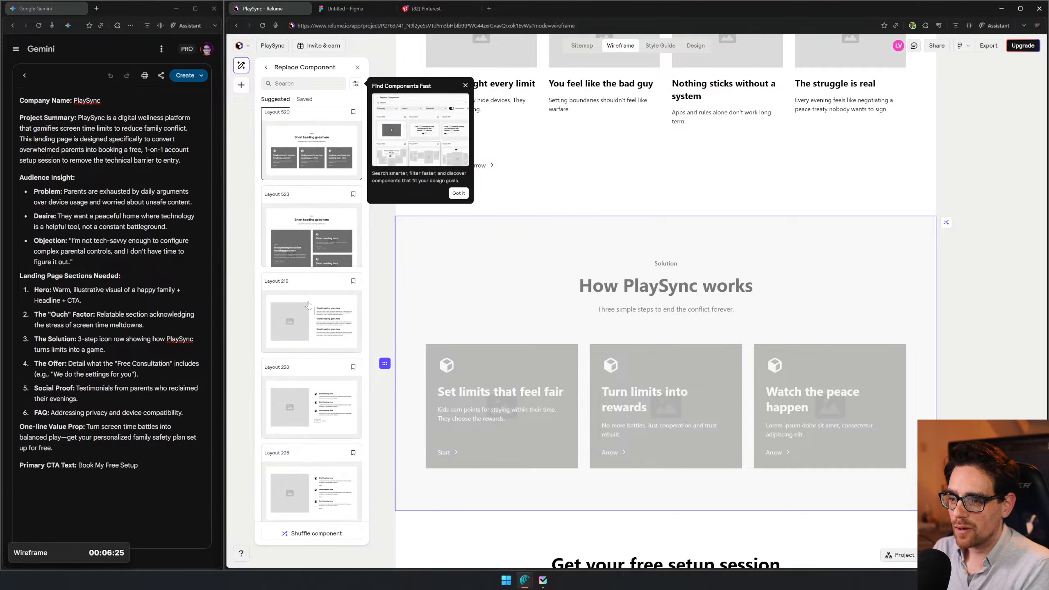
scroll(309, 304, up, 10)
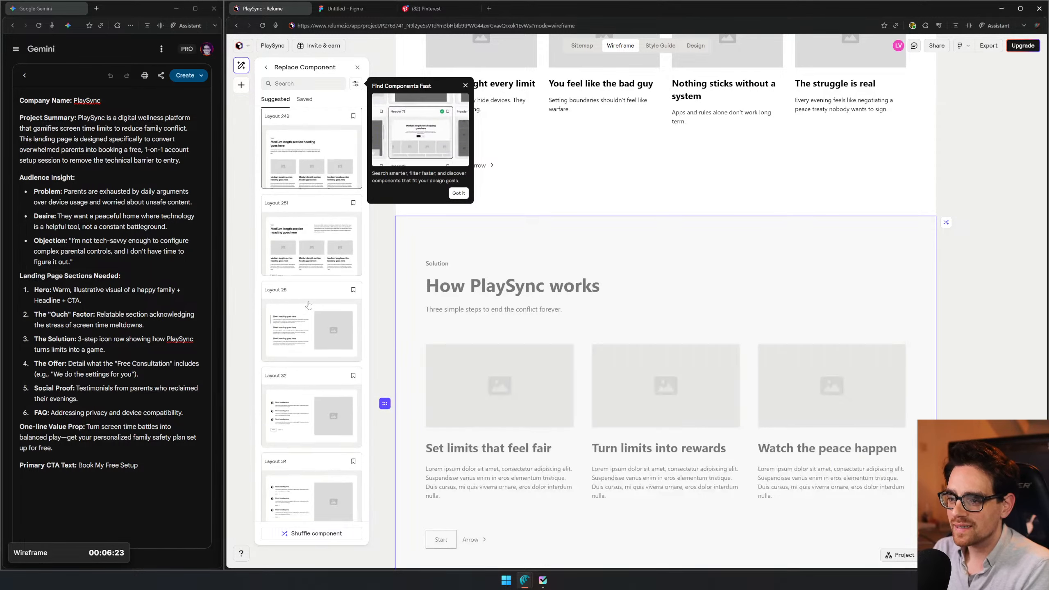
scroll(309, 305, down, 4)
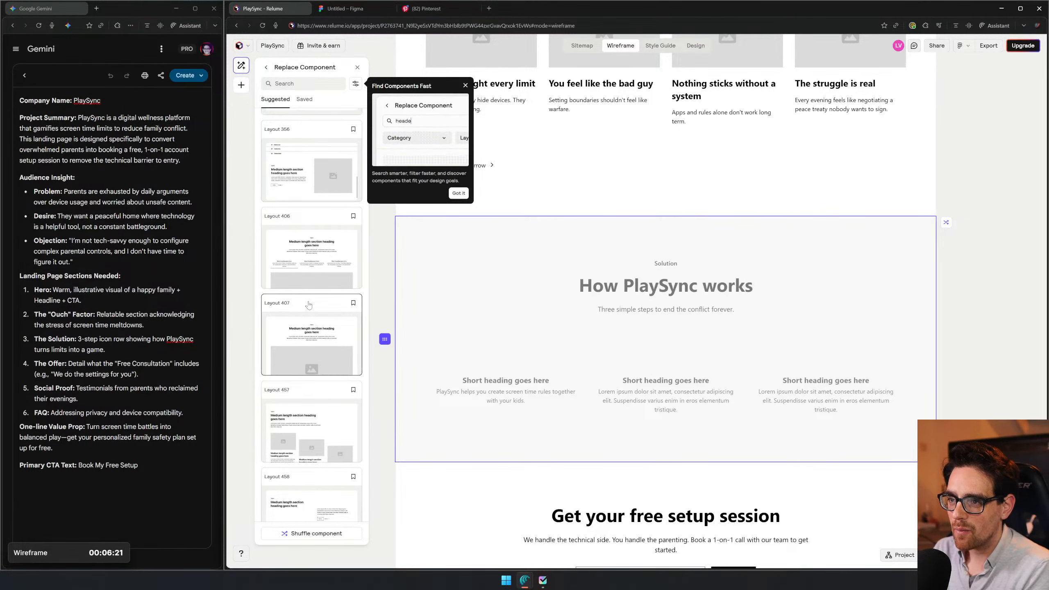
scroll(318, 256, up, 1)
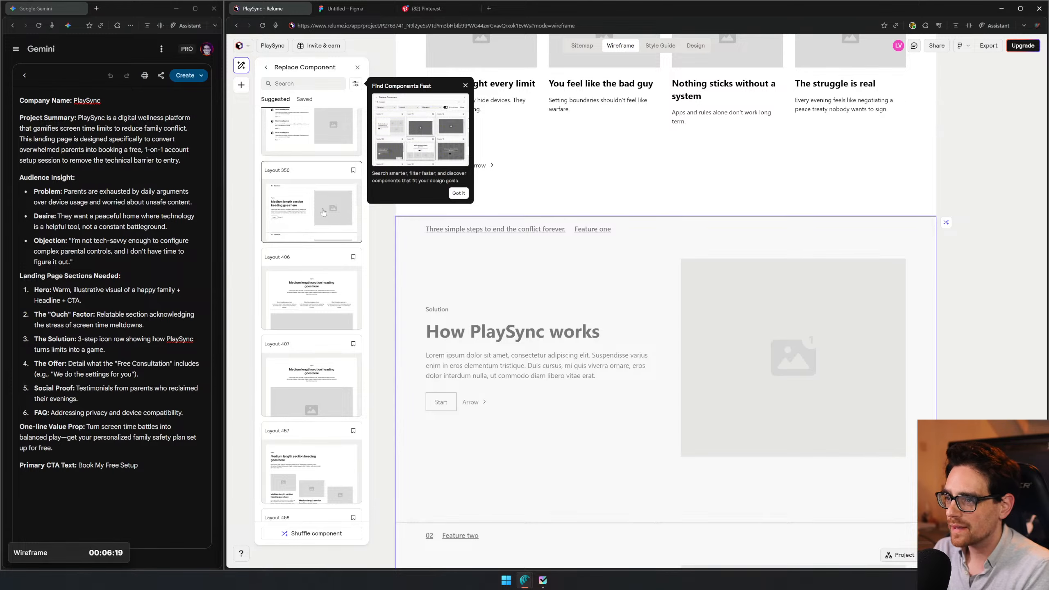
click(323, 212)
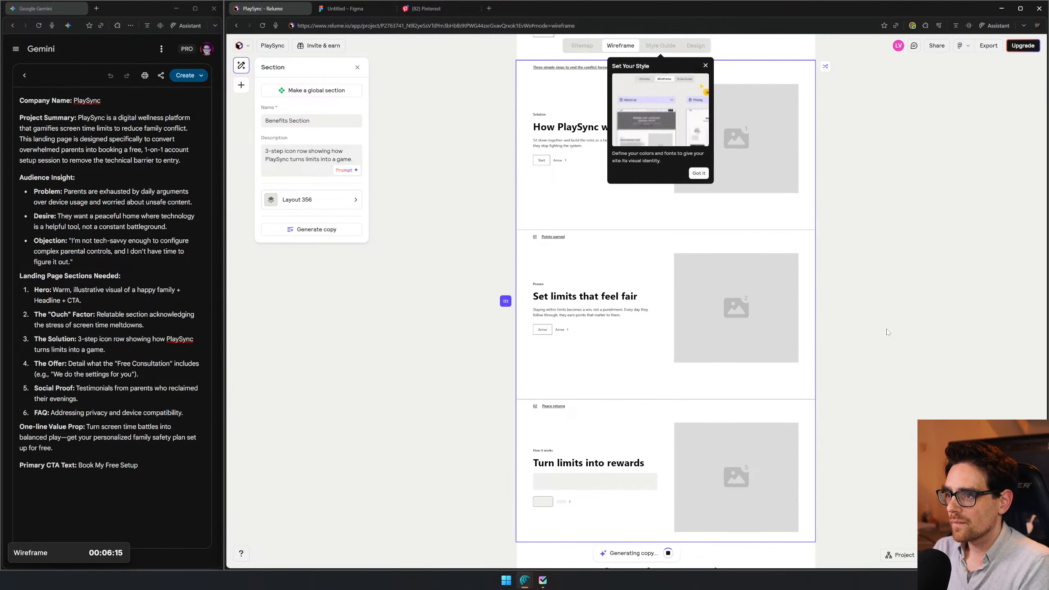
- Dismiss the style hint and replace the Benefits Section's component with Layout 225
click(705, 65)
click(314, 199)
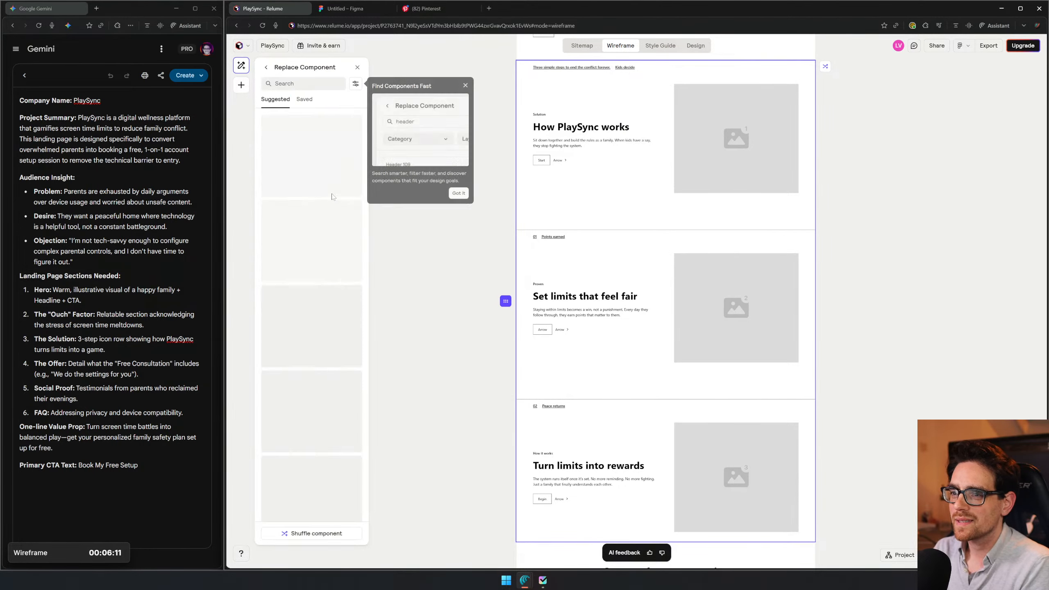
scroll(291, 372, down, 10)
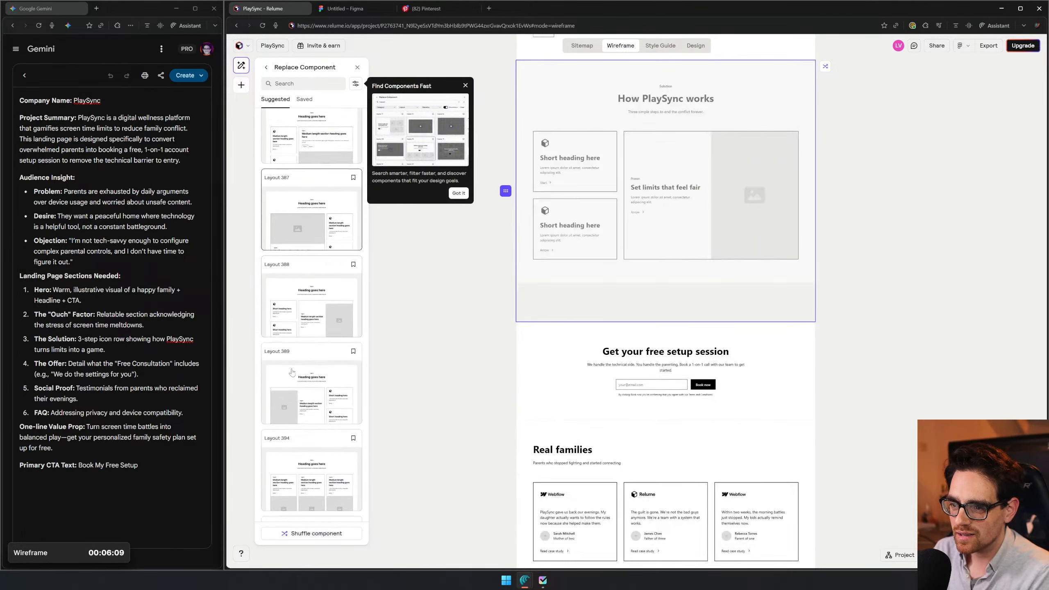
scroll(292, 372, down, 5)
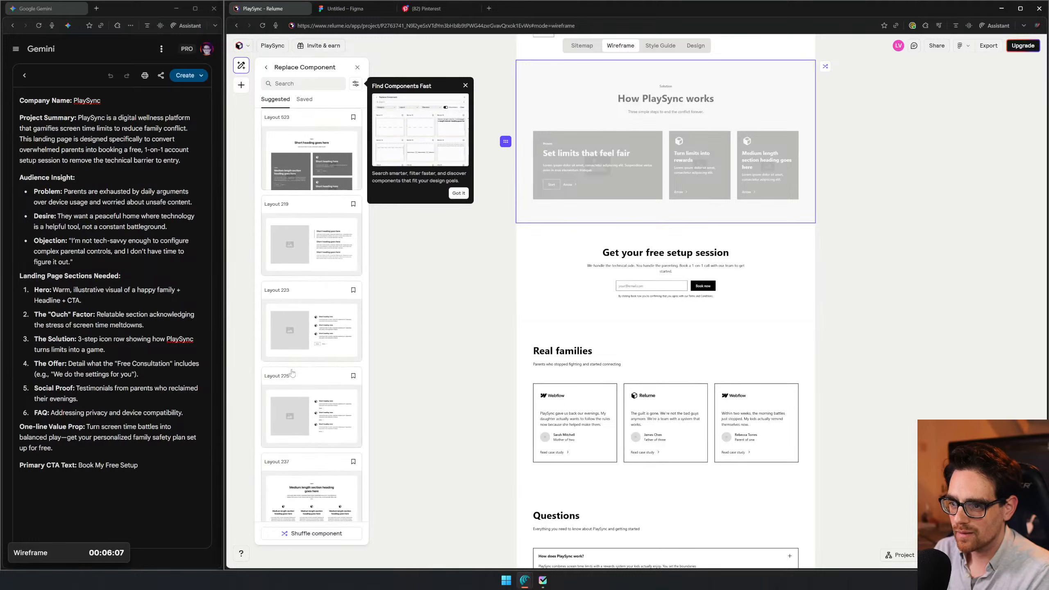
click(312, 396)
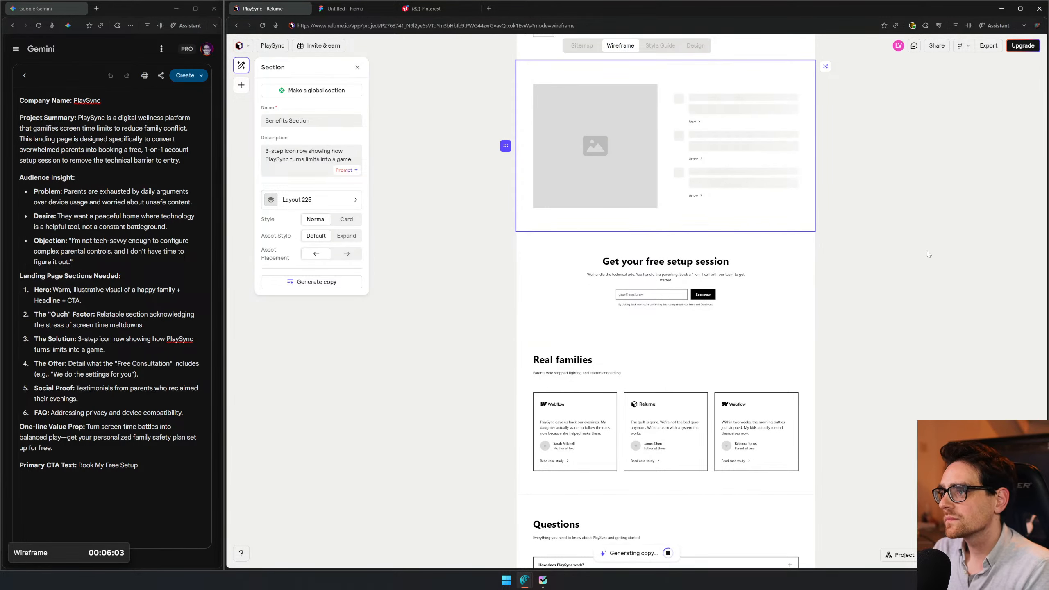
- Review the Benefits Section alongside its neighbouring sections, and select the "Get your free setup session" CTA Form Section to inspect its settings
scroll(888, 377, up, 5)
scroll(892, 363, up, 1)
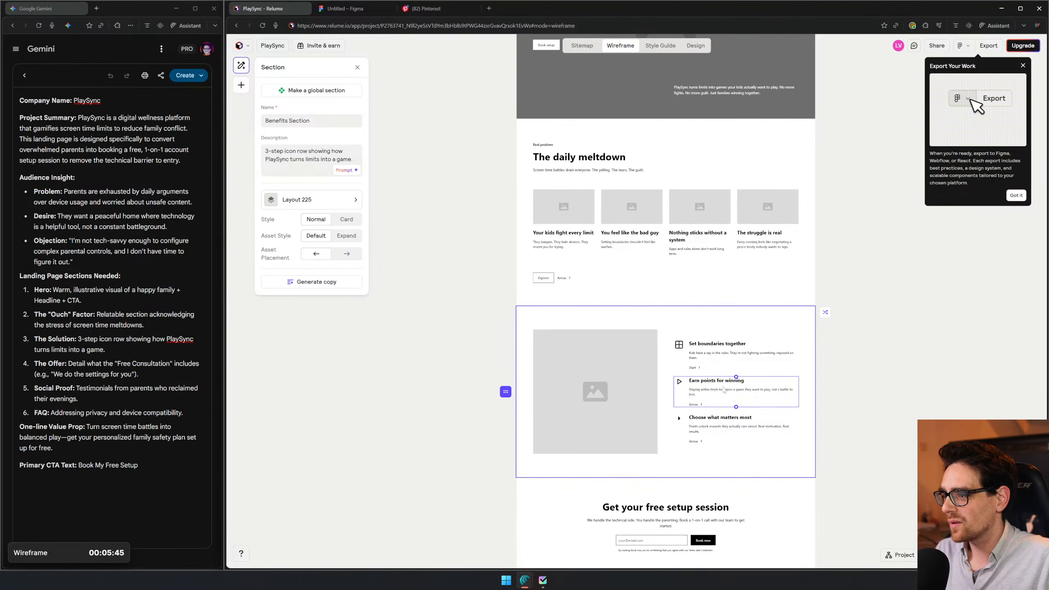
scroll(723, 391, up, 5)
scroll(656, 388, down, 1)
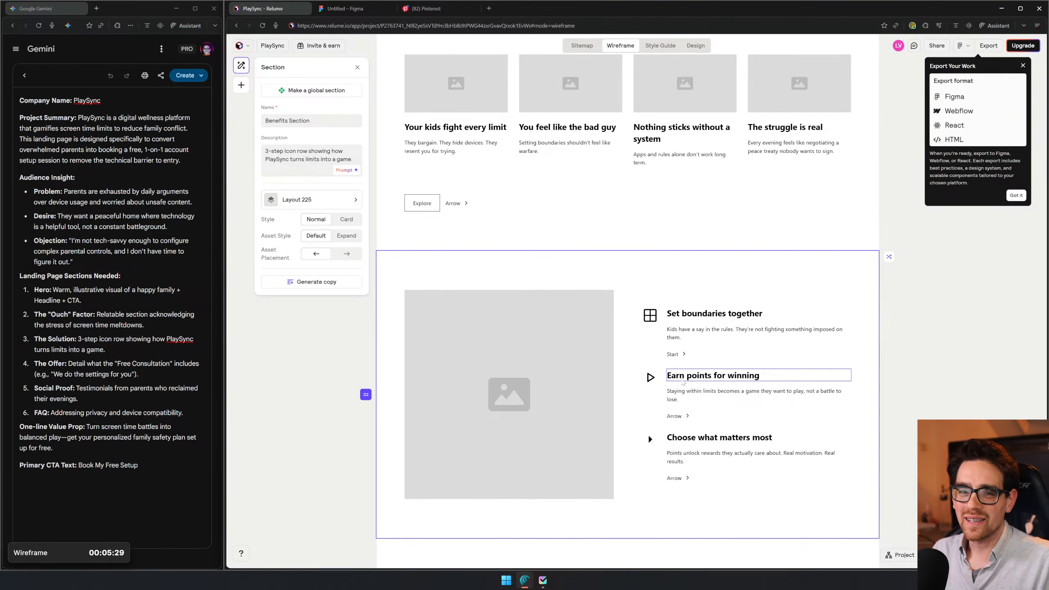
scroll(683, 382, down, 5)
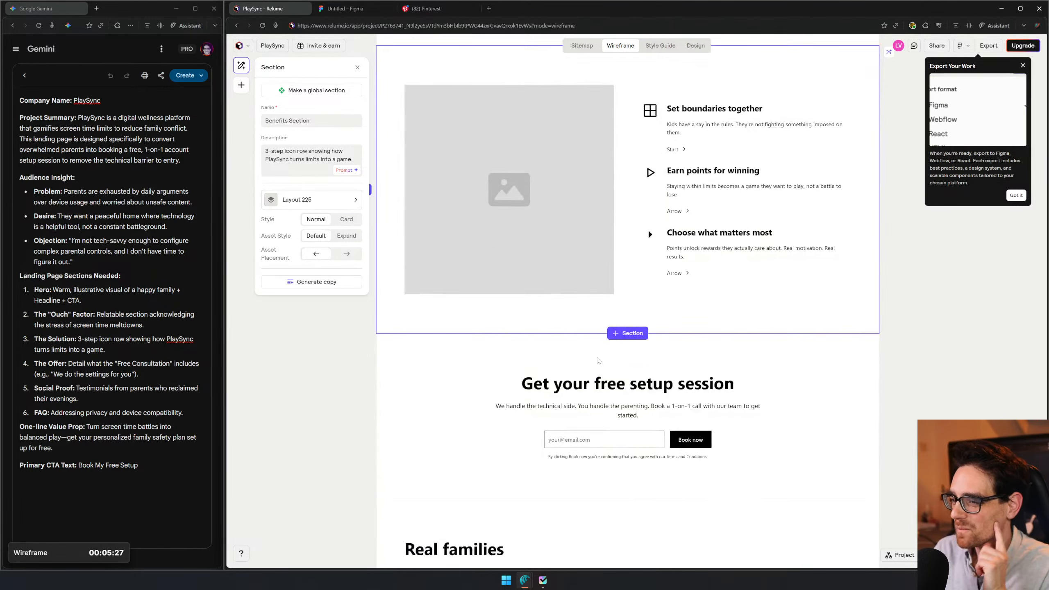
scroll(598, 360, down, 2)
click(451, 305)
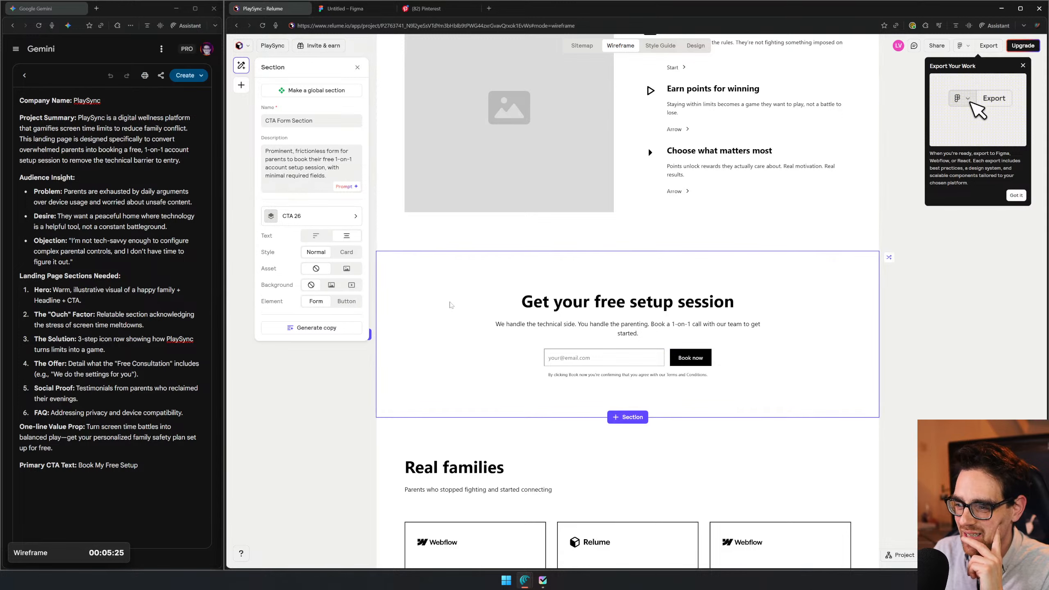
- Replace the component of the "Real families" Testimonial Section with Testimonial 4
scroll(864, 311, down, 4)
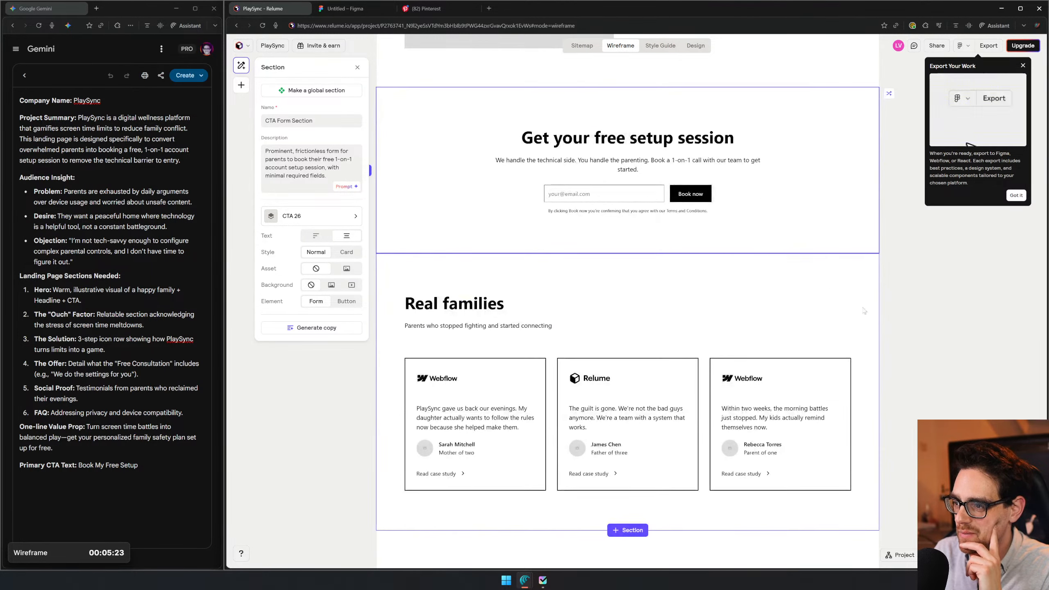
click(792, 299)
scroll(785, 302, down, 4)
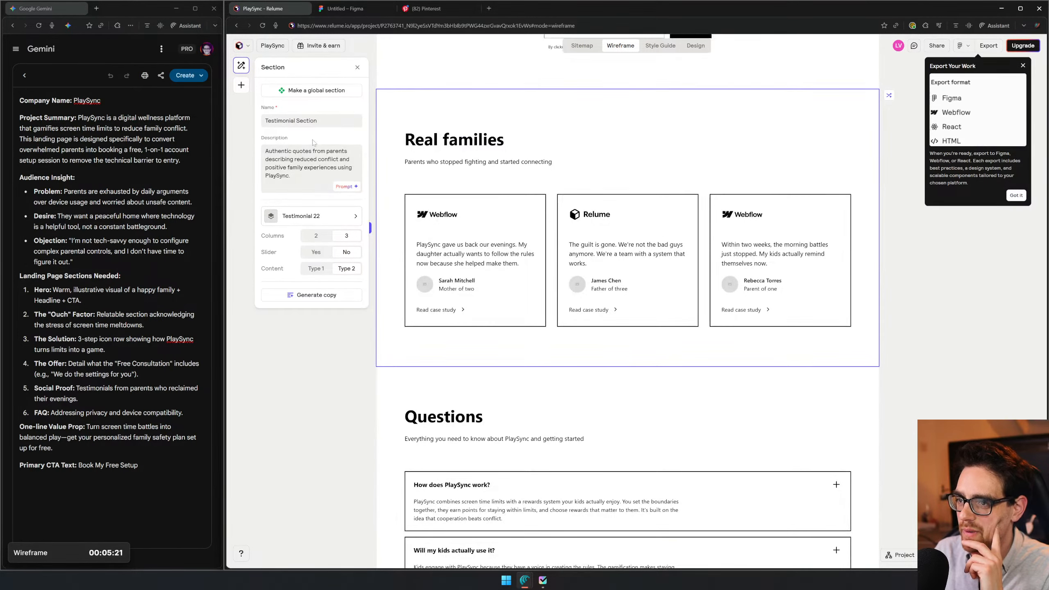
click(312, 217)
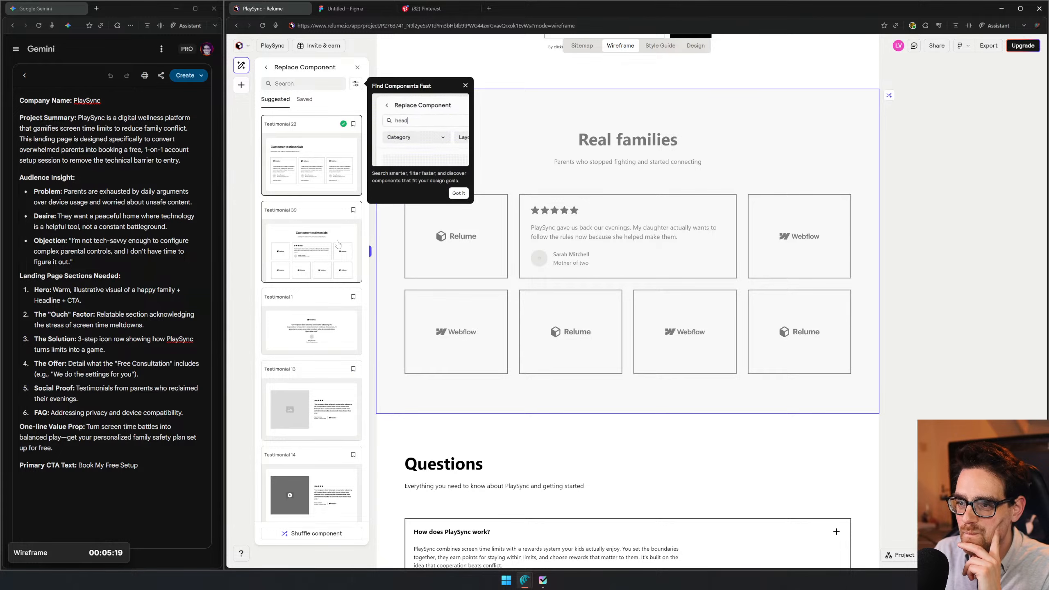
scroll(314, 206, down, 3)
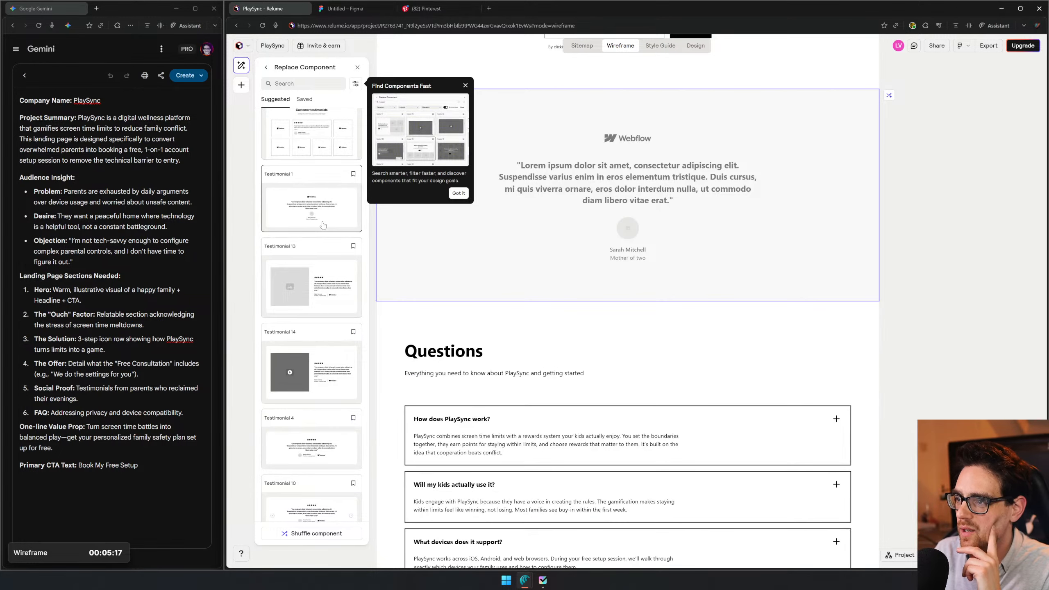
scroll(314, 289, down, 2)
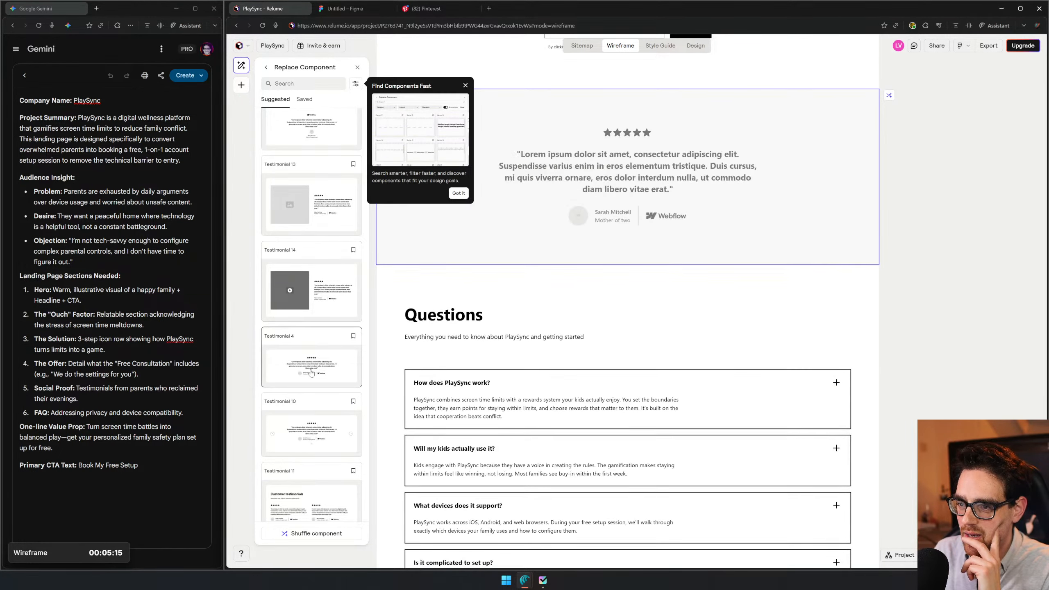
scroll(311, 372, down, 2)
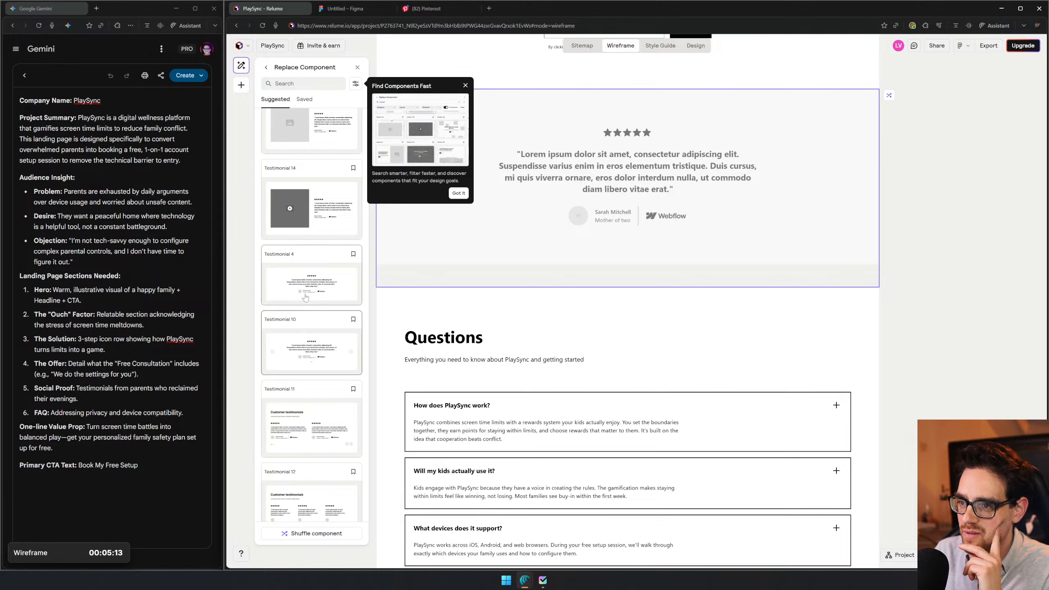
click(324, 263)
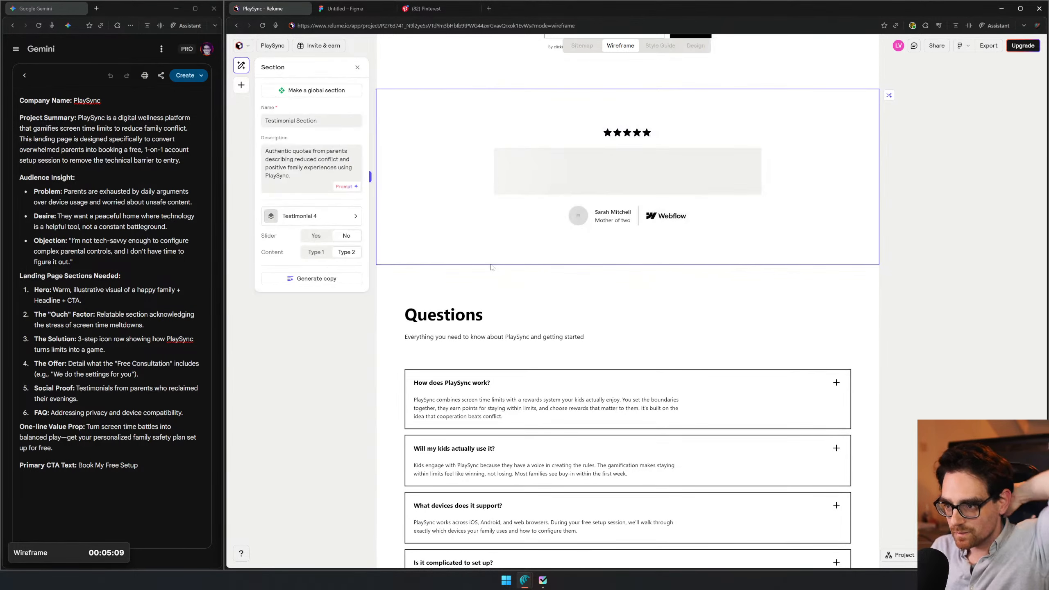
- Preview alternative layouts for the "Questions" FAQ Section and replace its component with FAQ 4
click(657, 295)
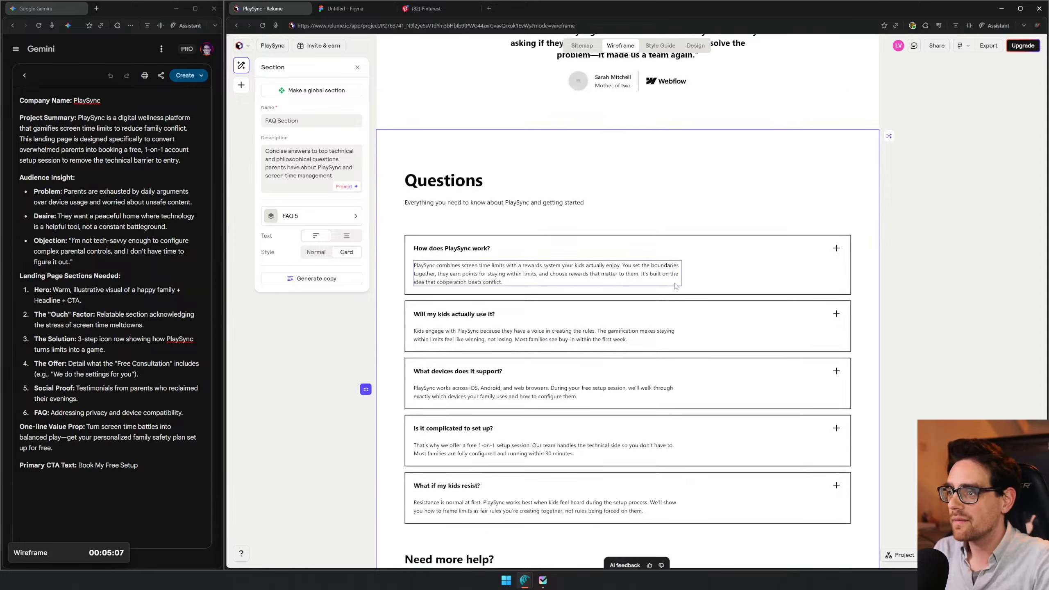
click(313, 218)
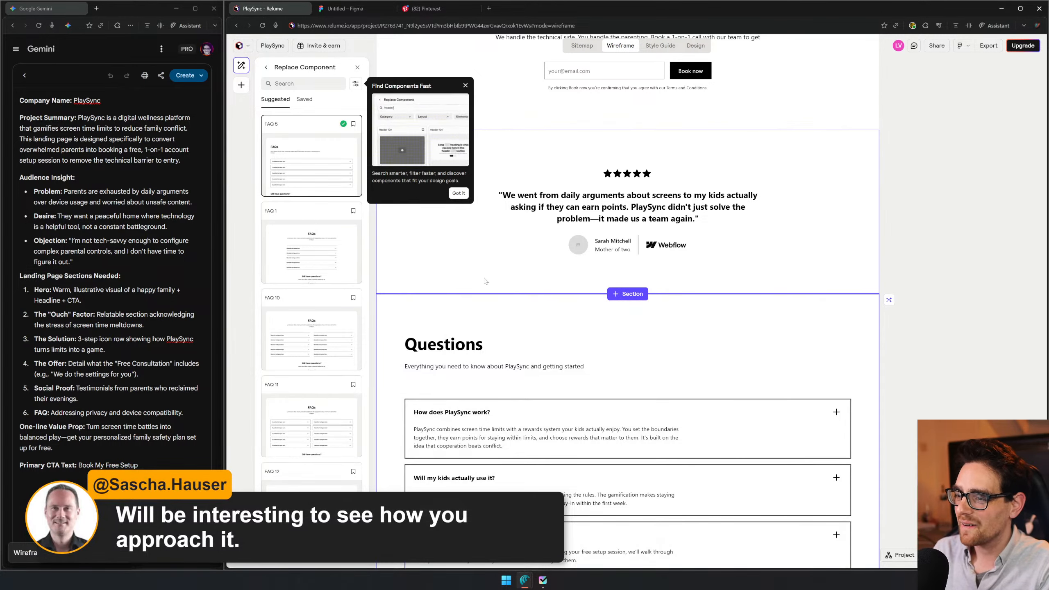
scroll(485, 279, up, 20)
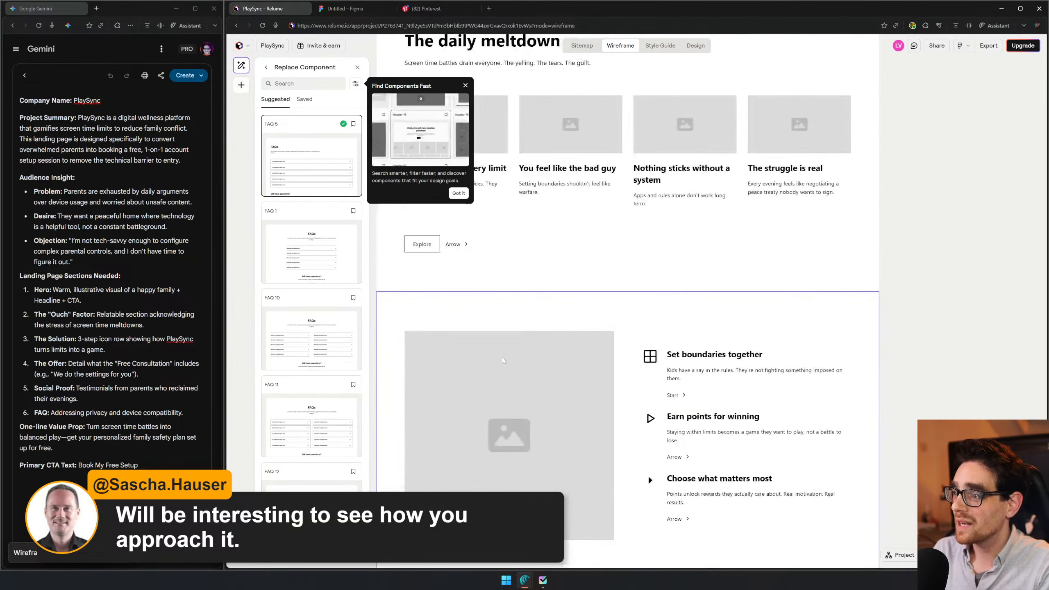
scroll(499, 367, down, 10)
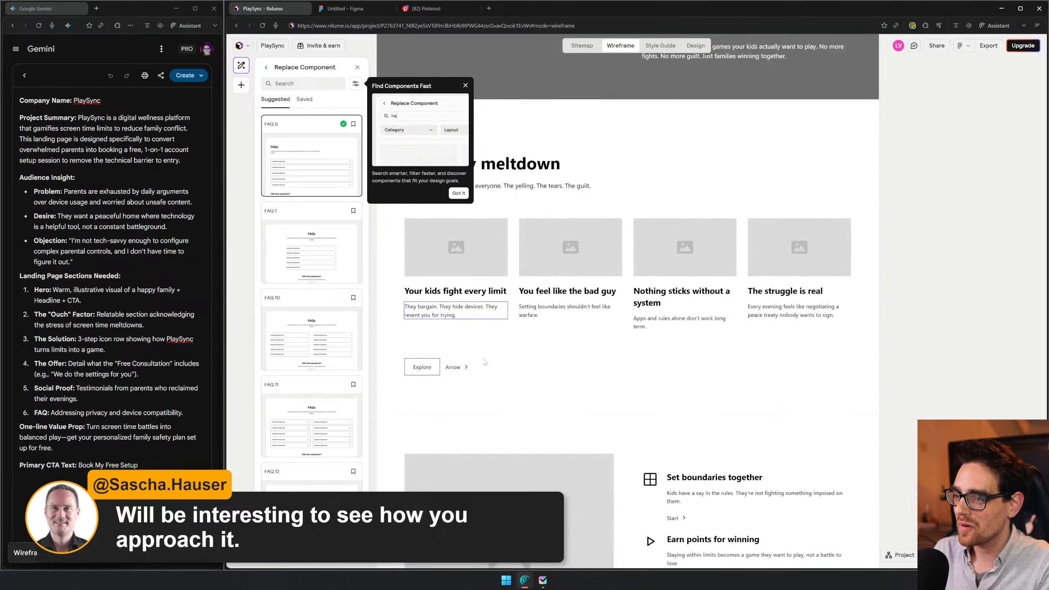
scroll(485, 355, down, 10)
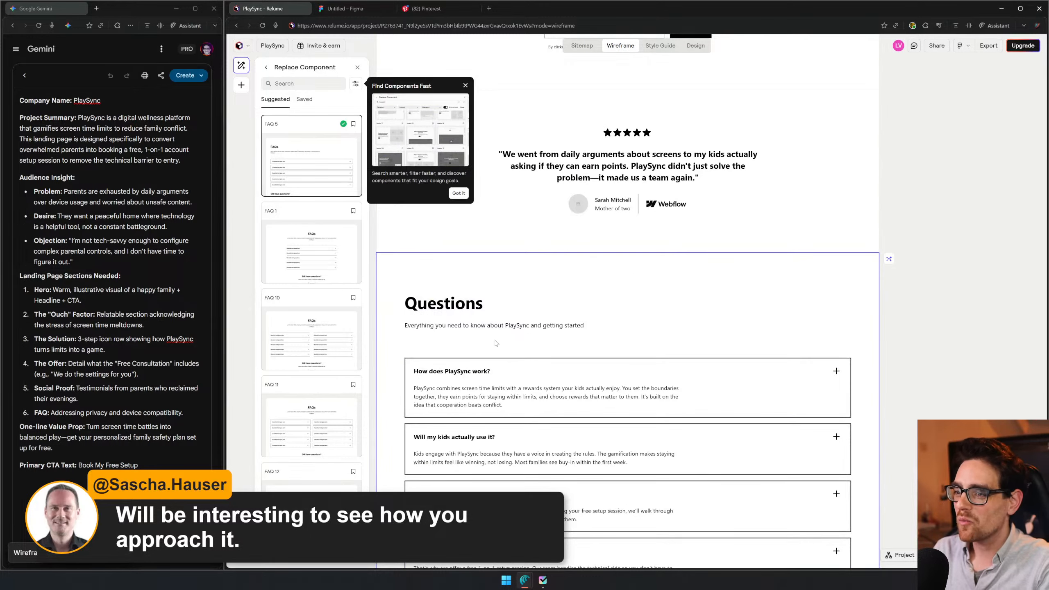
scroll(317, 256, down, 3)
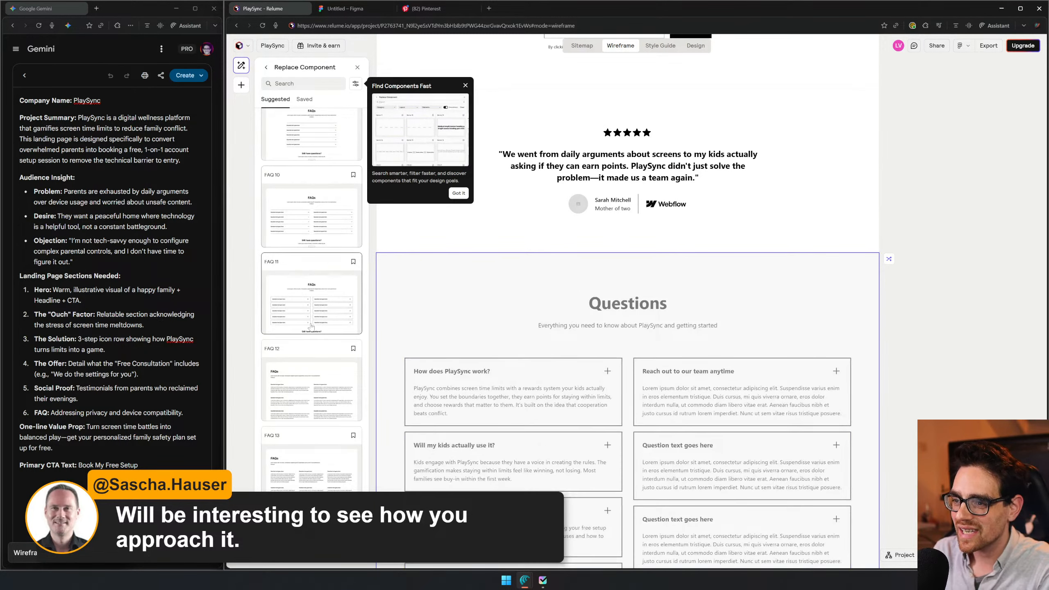
scroll(325, 403, down, 4)
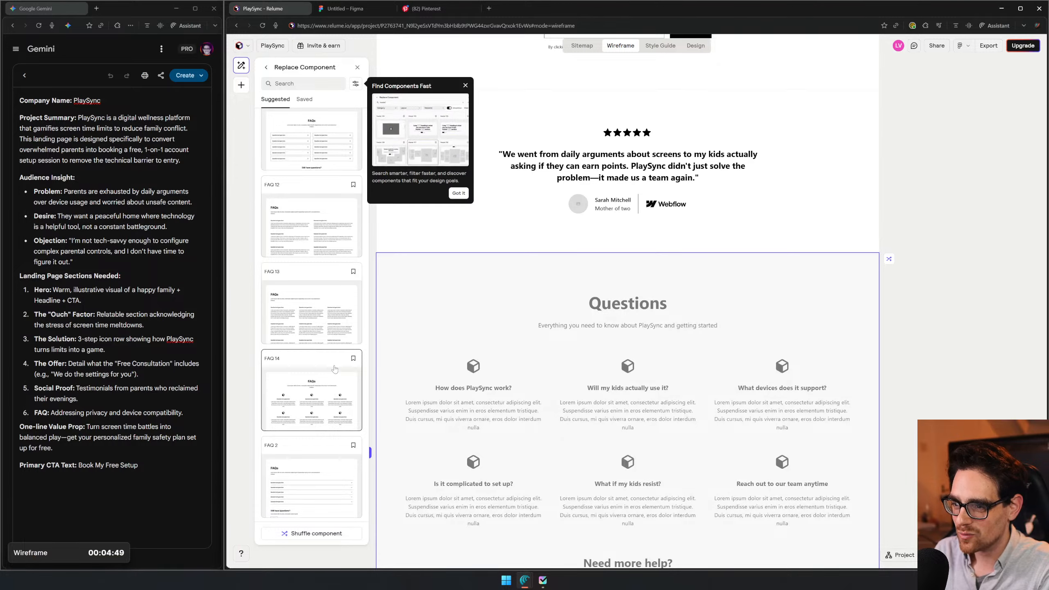
scroll(334, 368, down, 4)
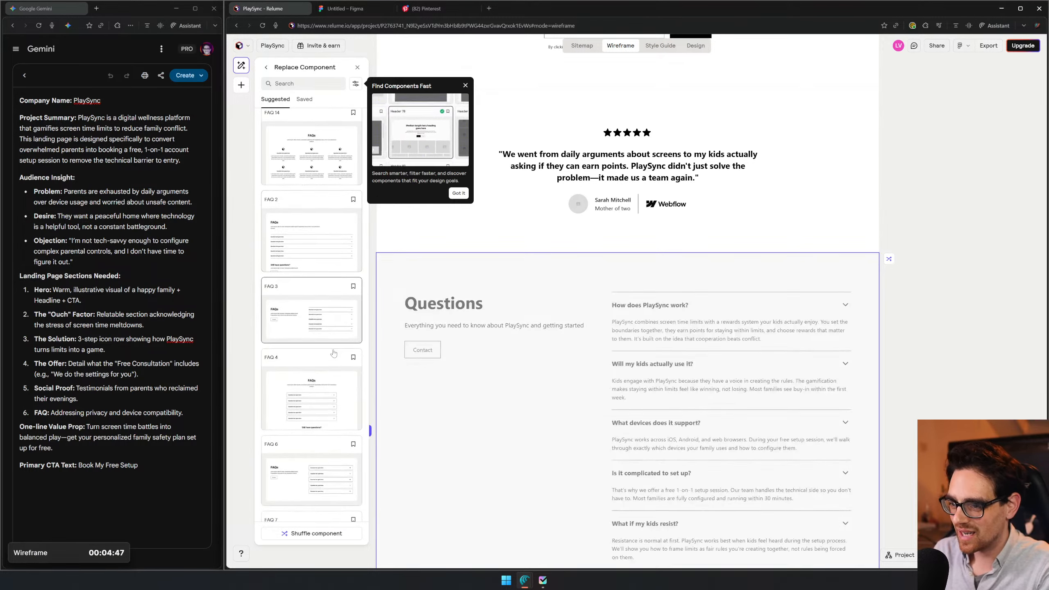
scroll(314, 372, down, 4)
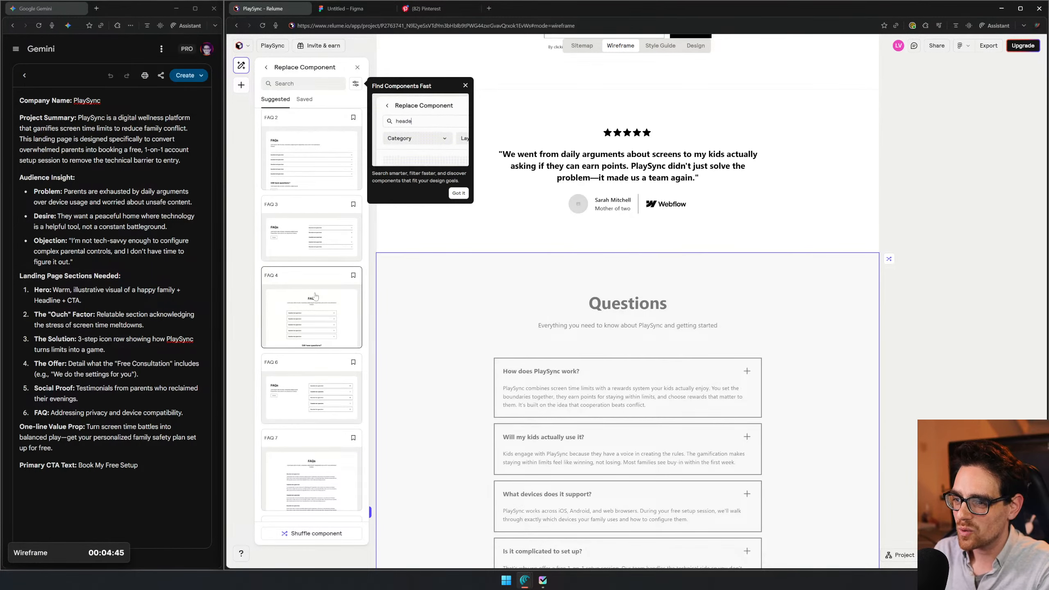
scroll(320, 314, down, 2)
scroll(345, 351, down, 2)
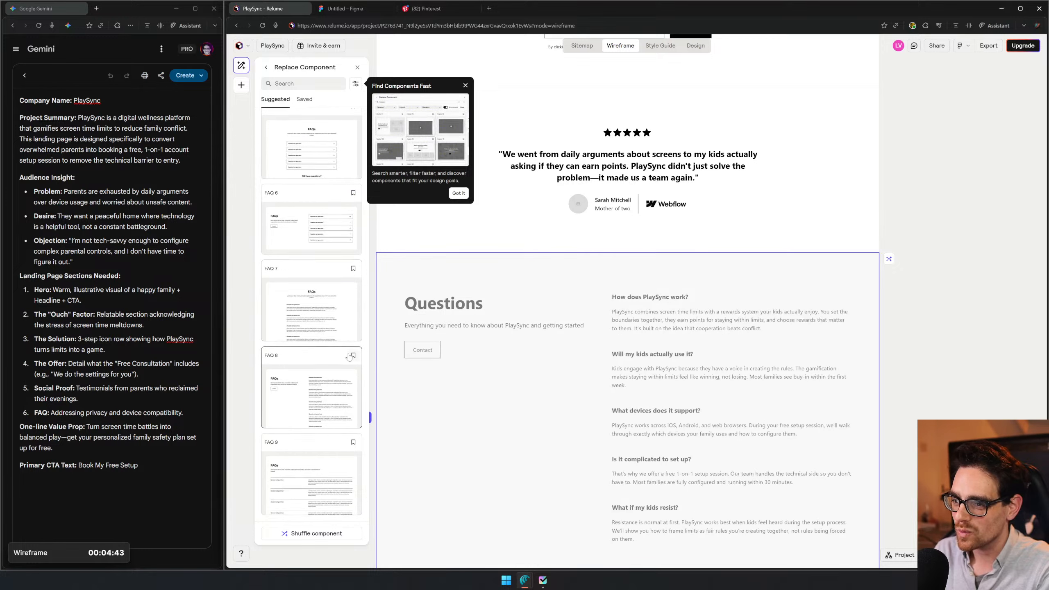
scroll(322, 289, up, 2)
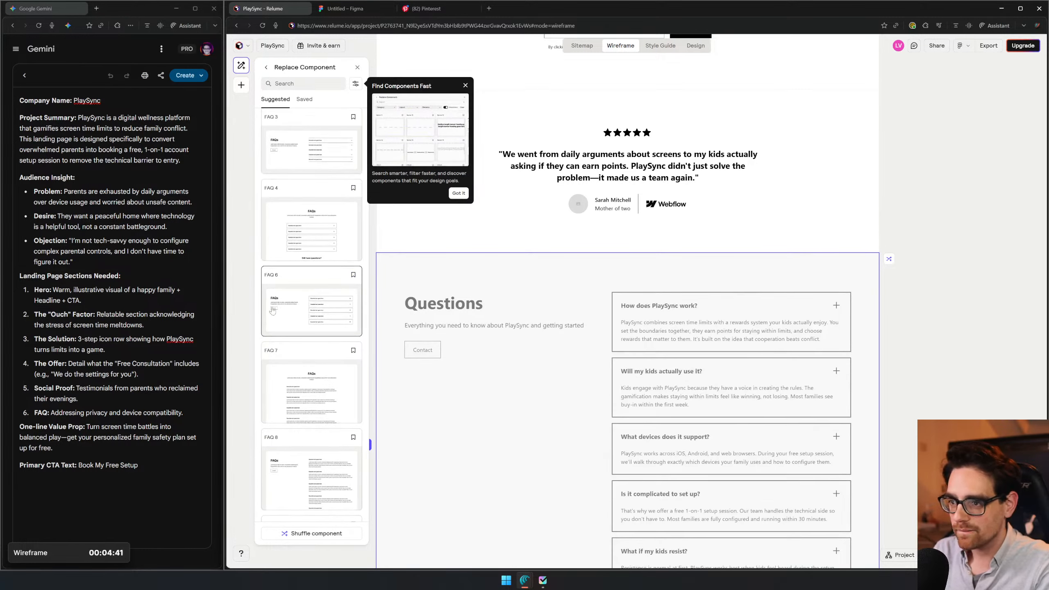
click(317, 246)
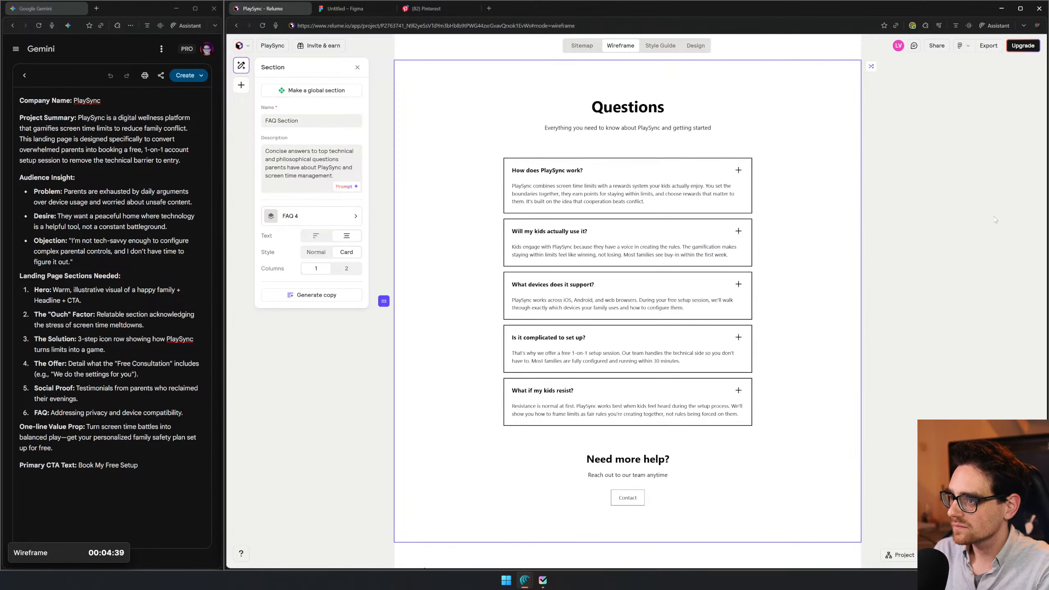
- Copy the primary CTA text from the Gemini brief and replace the "Need more help?" heading with "Book My Free Setup"
scroll(585, 192, up, 1)
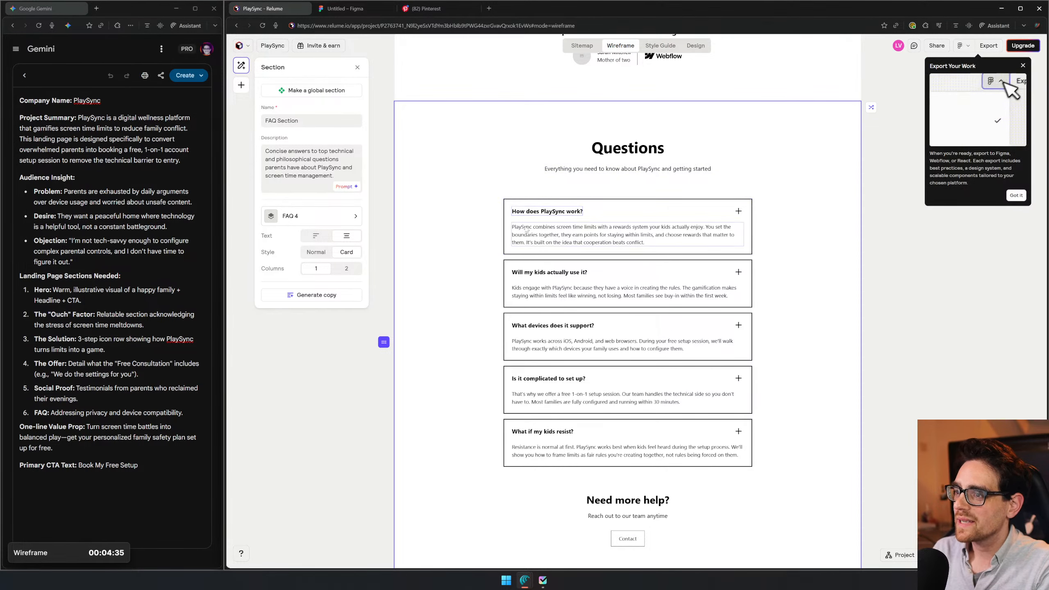
scroll(633, 246, down, 6)
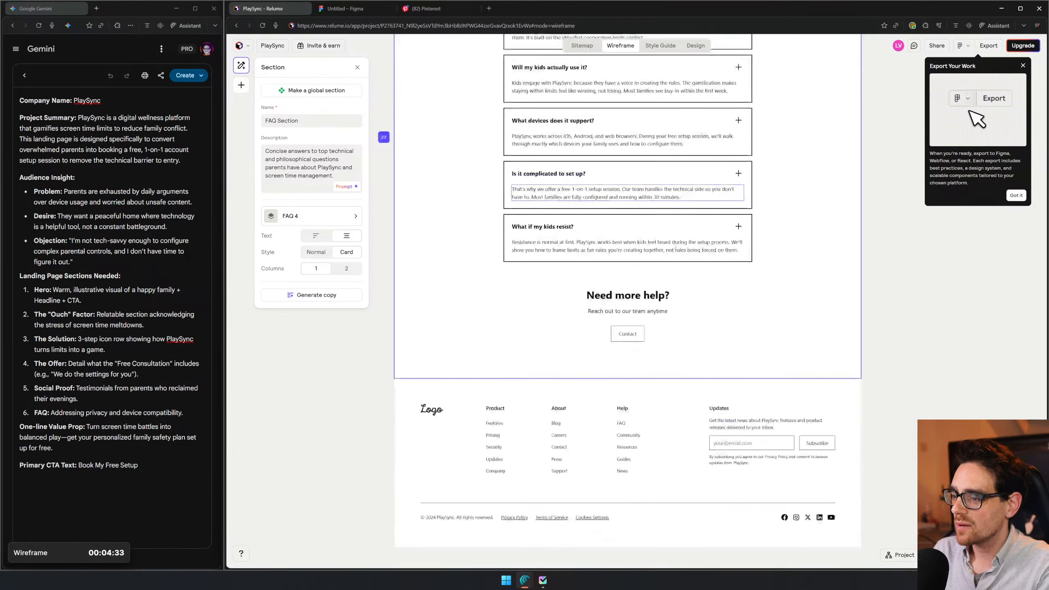
click(141, 508)
drag(77, 466, 83, 466)
key(ctrl+c)
click(628, 254)
key(ctrl+a)
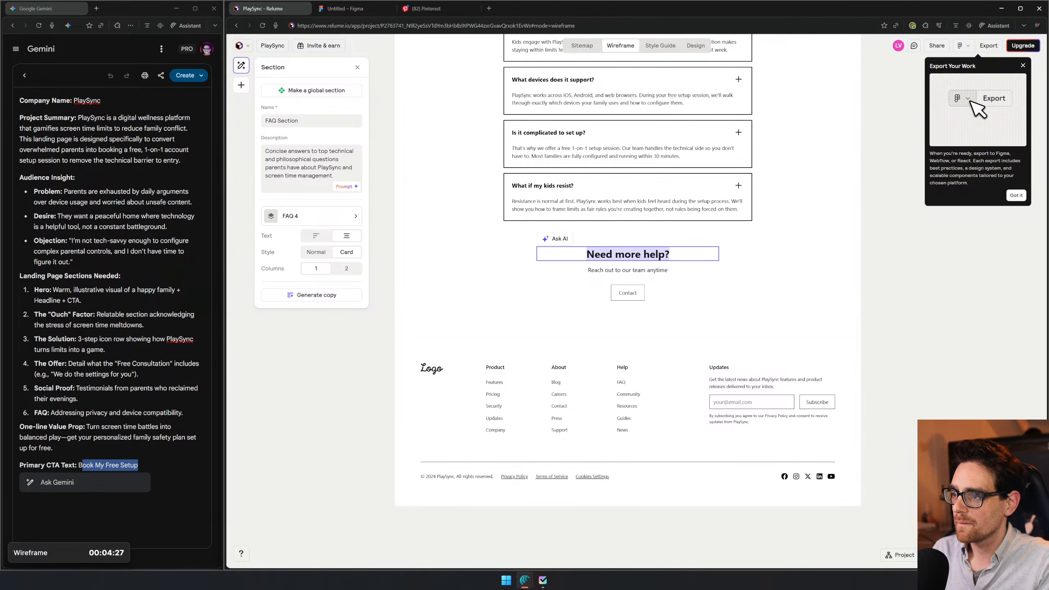
key(ctrl+v)
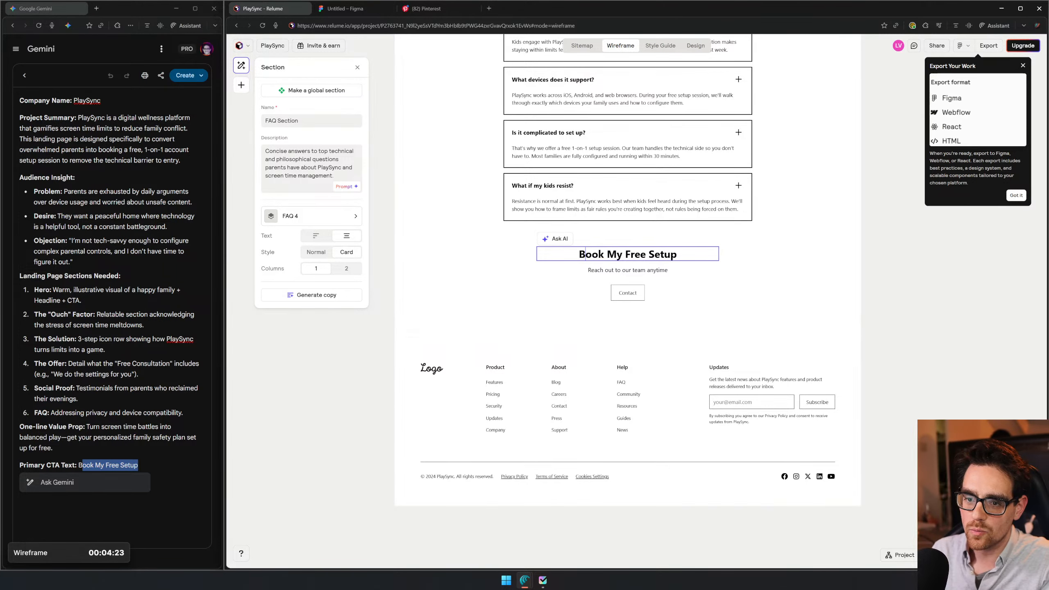
- Change the Contact button's label below the FAQ list to "Book My Free Setup"
click(624, 292)
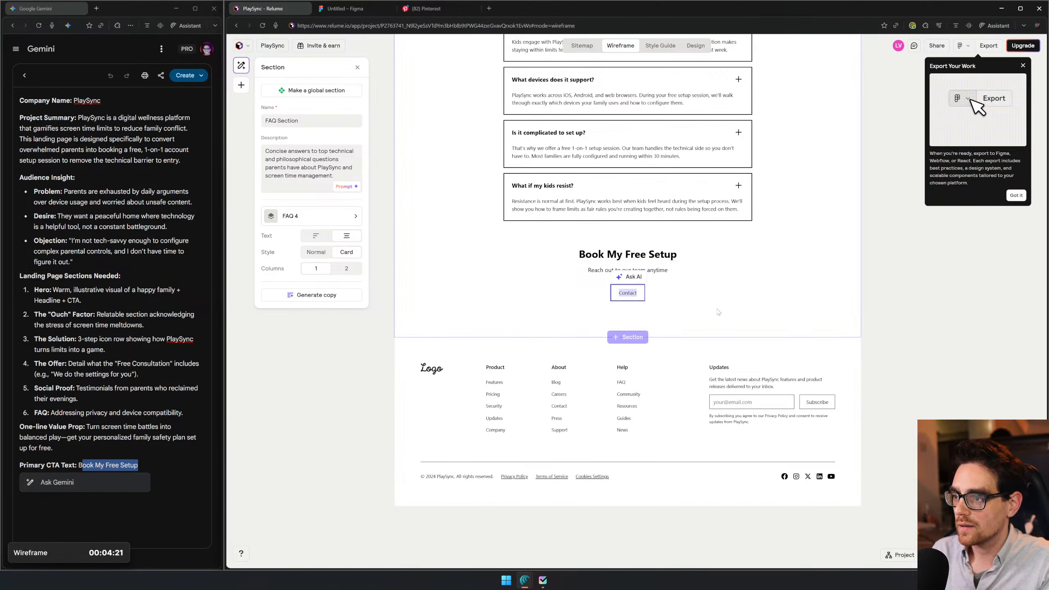
key(ctrl+a)
key(ctrl+v)
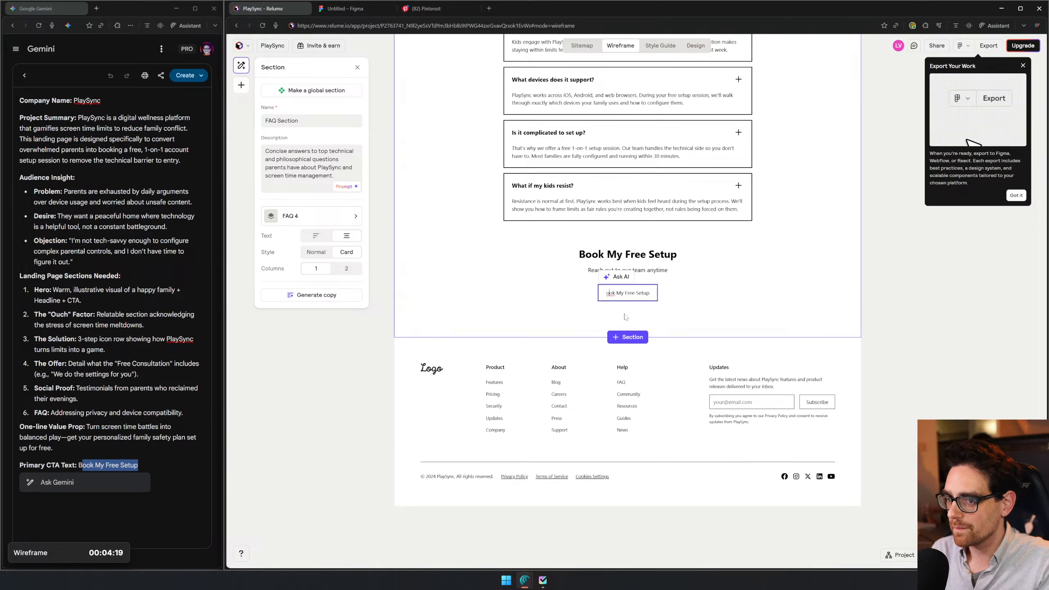
text(B)
key(ctrl+a)
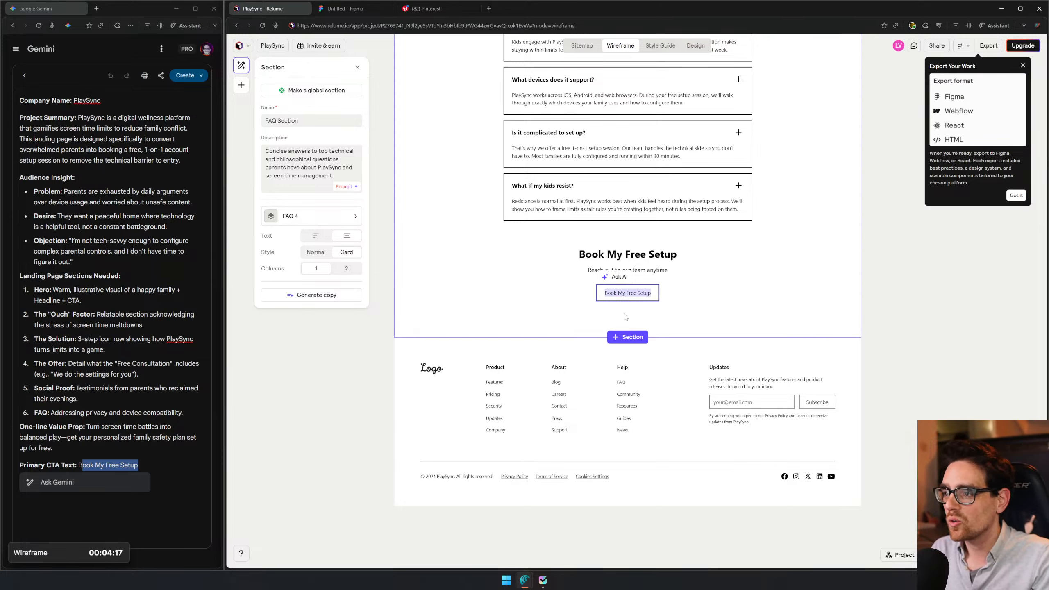
- Replace "Reach out to our team anytime" with the brief's one-line value prop, starting "Turn screen time battles into balanced play"
click(663, 269)
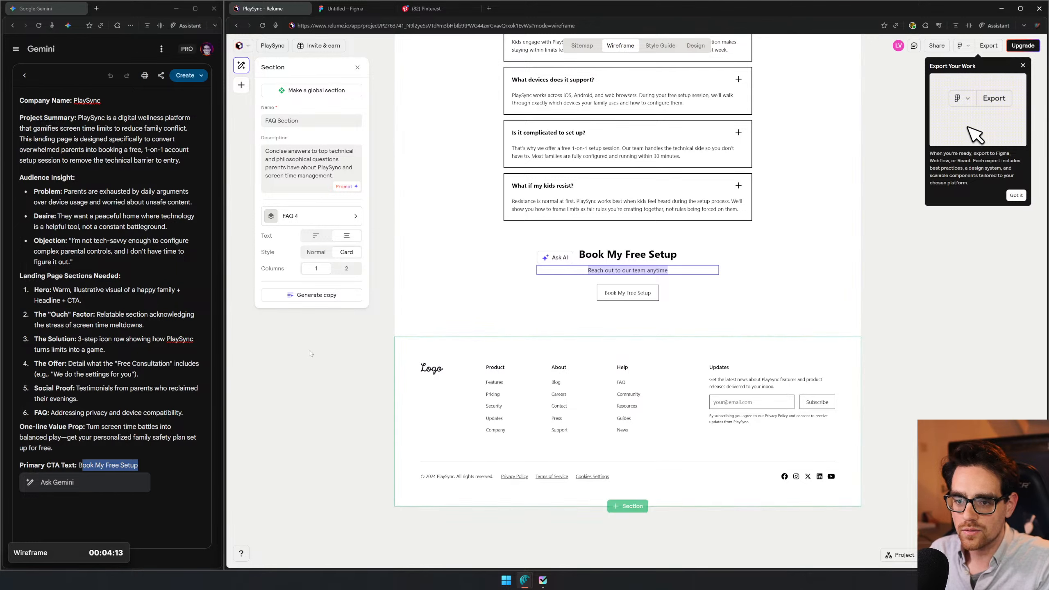
mouse_move(80, 426)
mouse_down()
mouse_move(53, 448)
mouse_move(89, 427)
mouse_up()
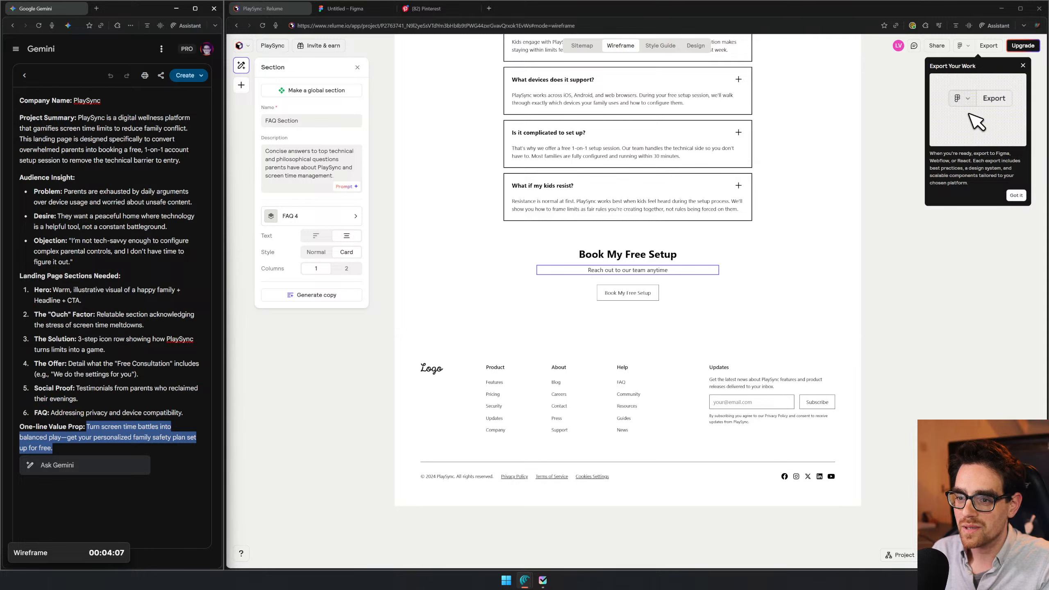
key(ctrl+c)
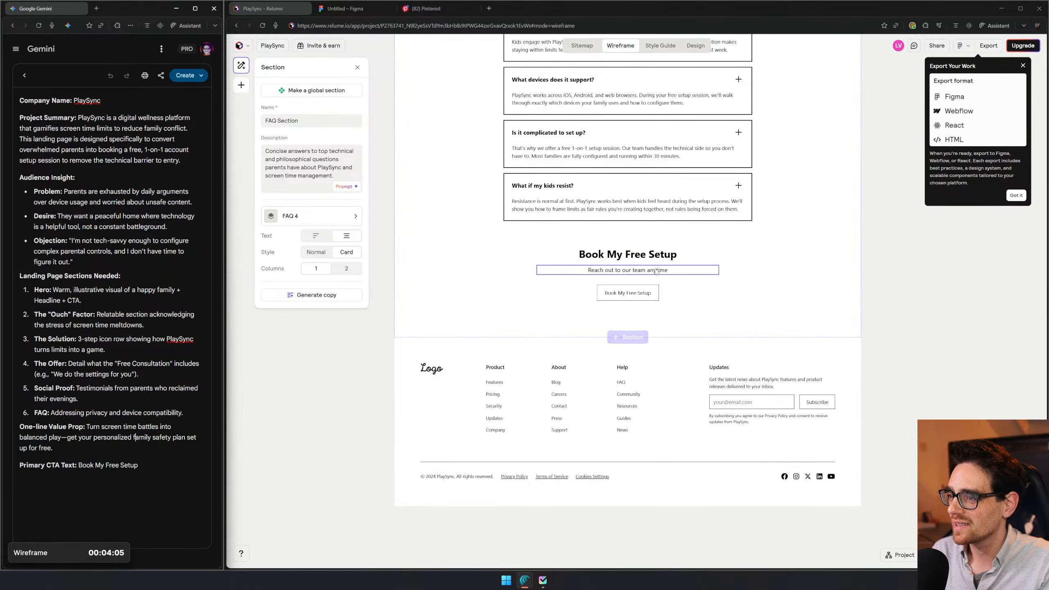
triple_click(628, 270)
key(ctrl+v)
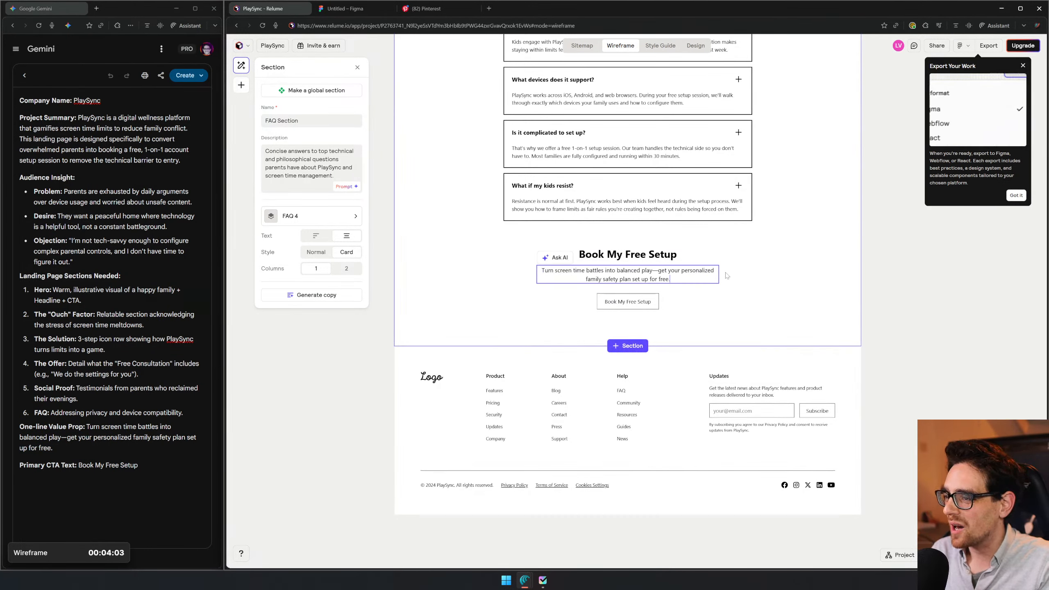
- Rewrite the closing heading below the FAQ list as "Book a Free Call to learn more"
triple_click(628, 254)
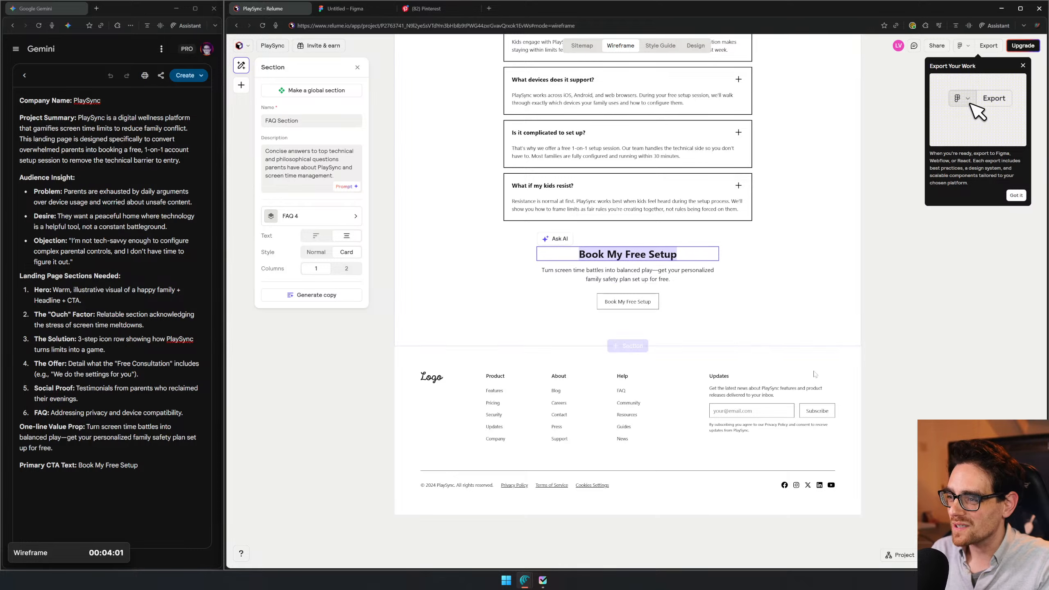
text(B)
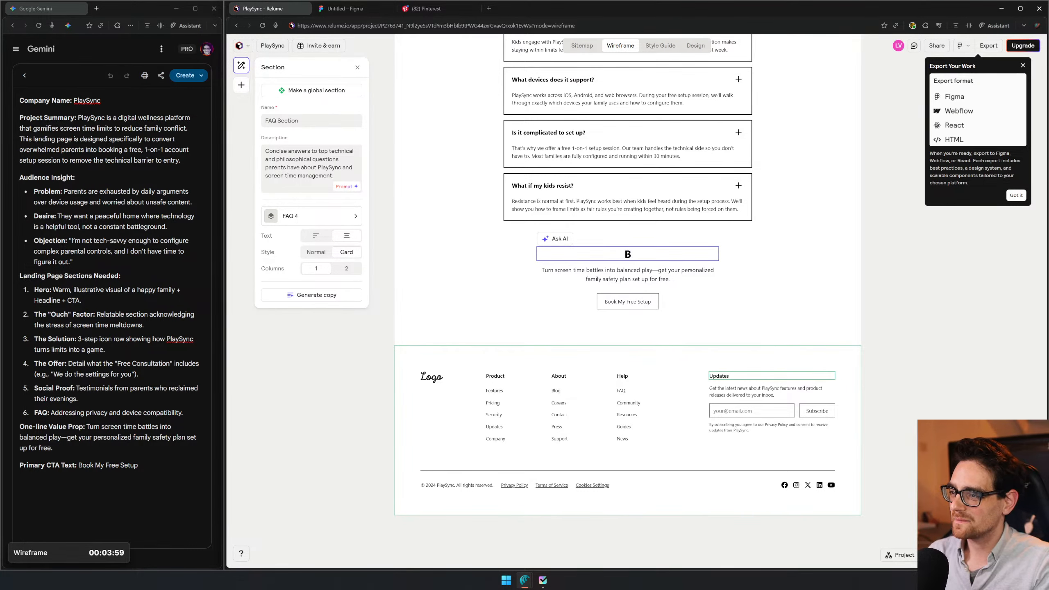
text(ook a)
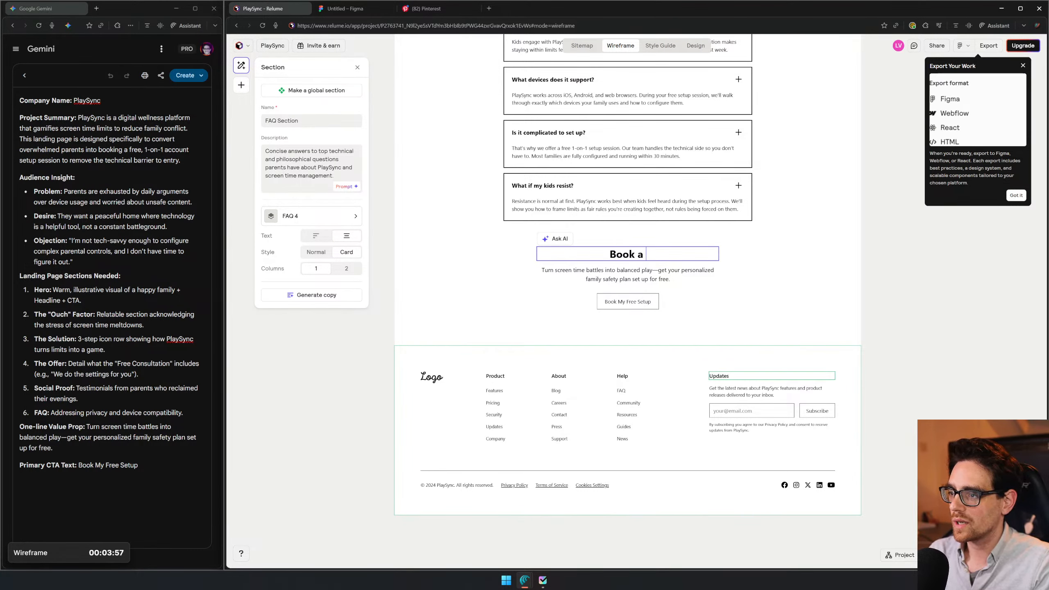
text( Free call)
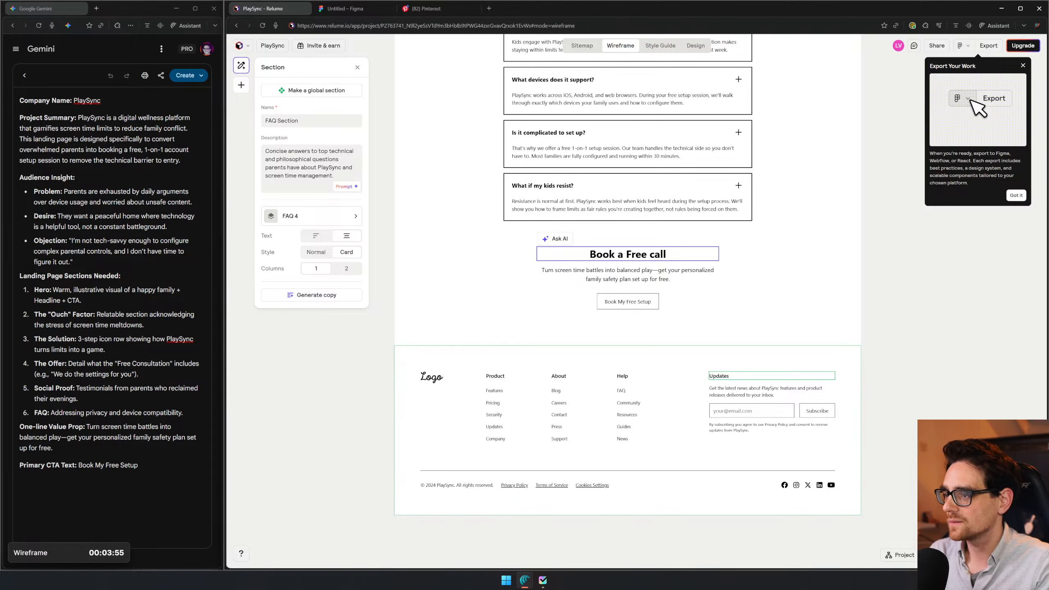
key(BackSpace)
key(BackSpace)
key(BackSpace)
key(BackSpace)
text(Call to learn more)
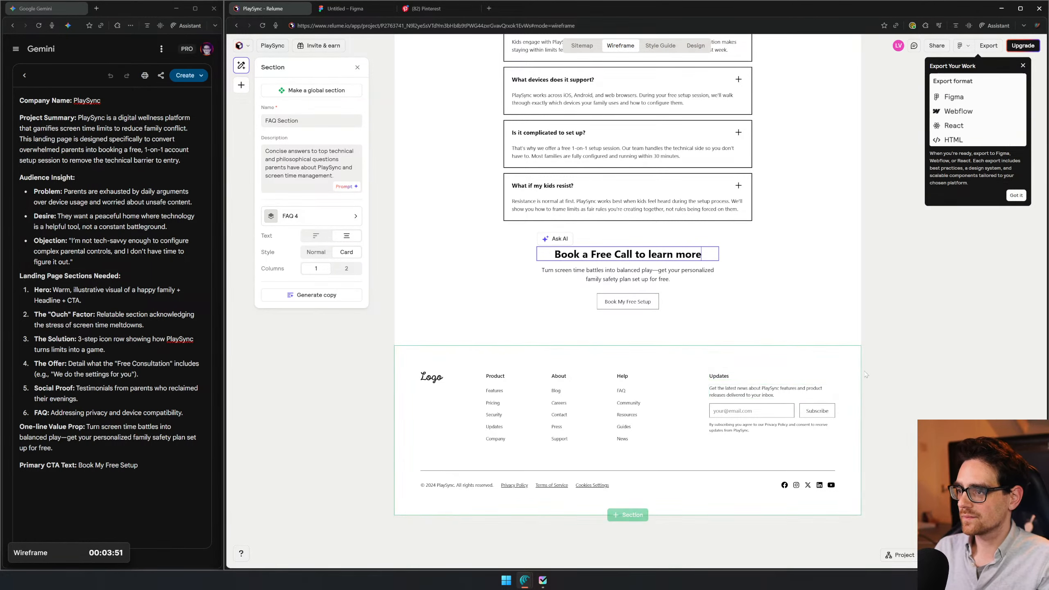
- Replace the hero header's "Book setup" button label with the brief's CTA text "Book My Free Setup", and deselect the section
scroll(627, 230, up, 20)
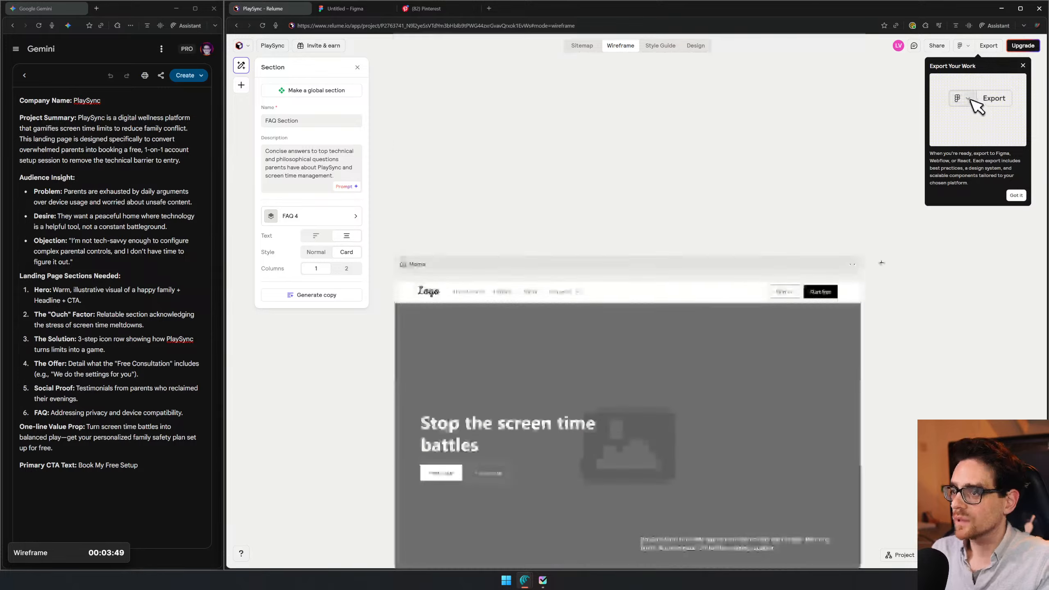
scroll(626, 228, down, 18)
scroll(615, 229, up, 5)
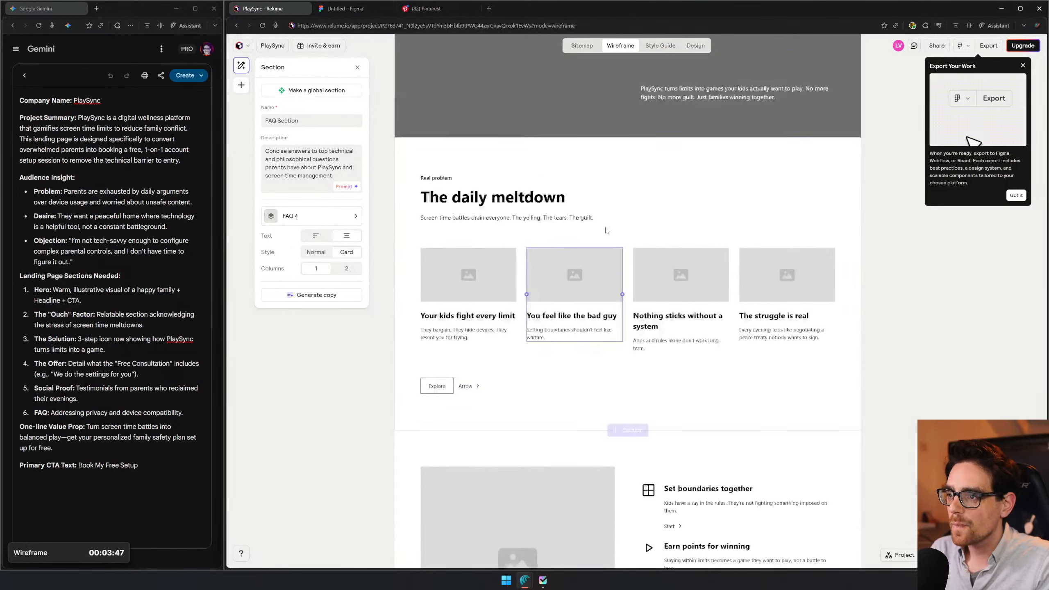
scroll(482, 265, up, 7)
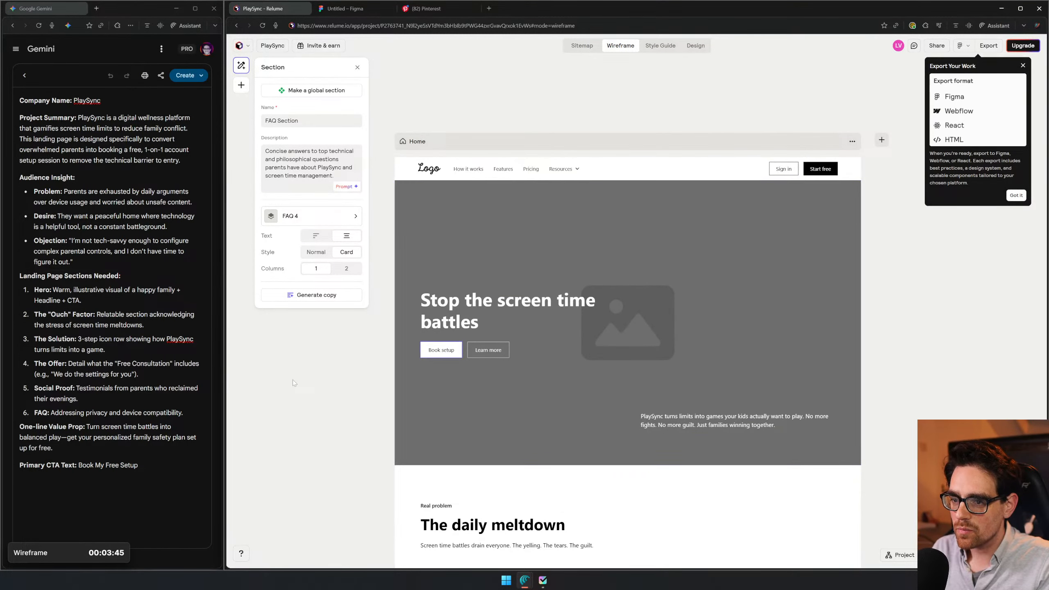
drag(139, 465, 115, 466)
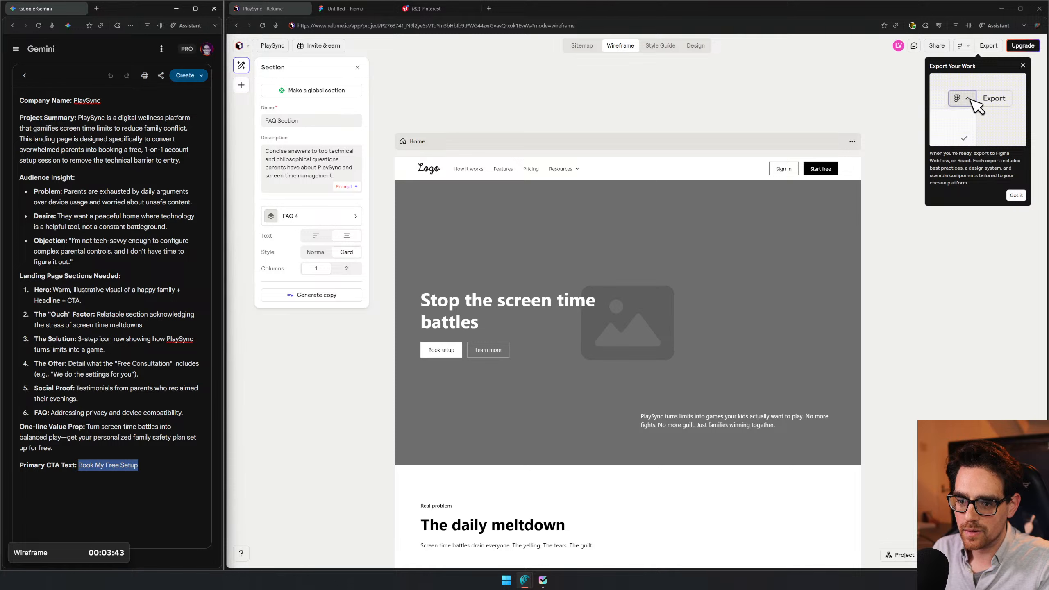
click(436, 351)
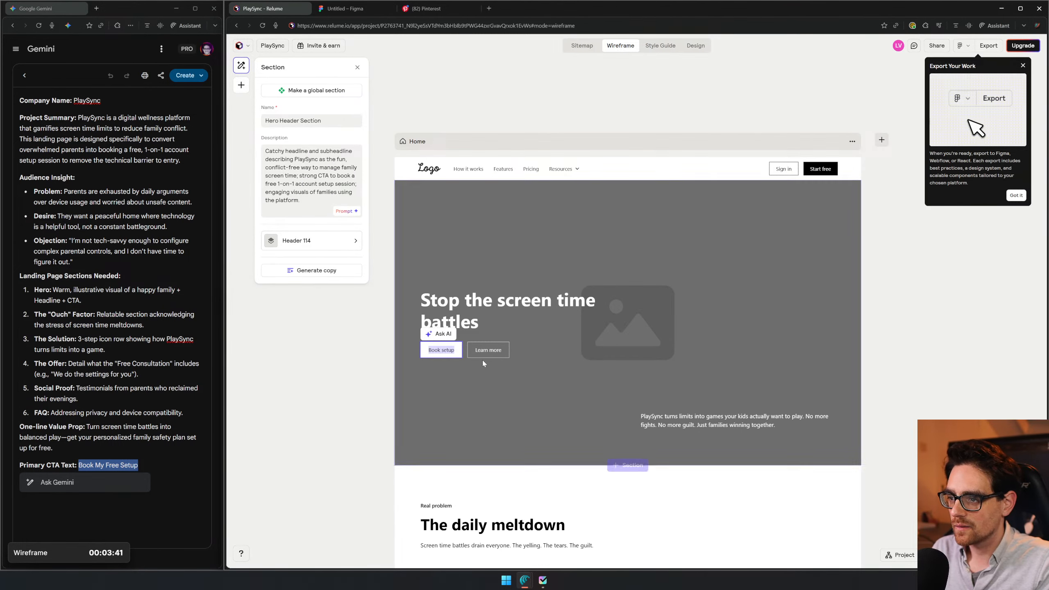
text(Book My Free Setup)
click(504, 352)
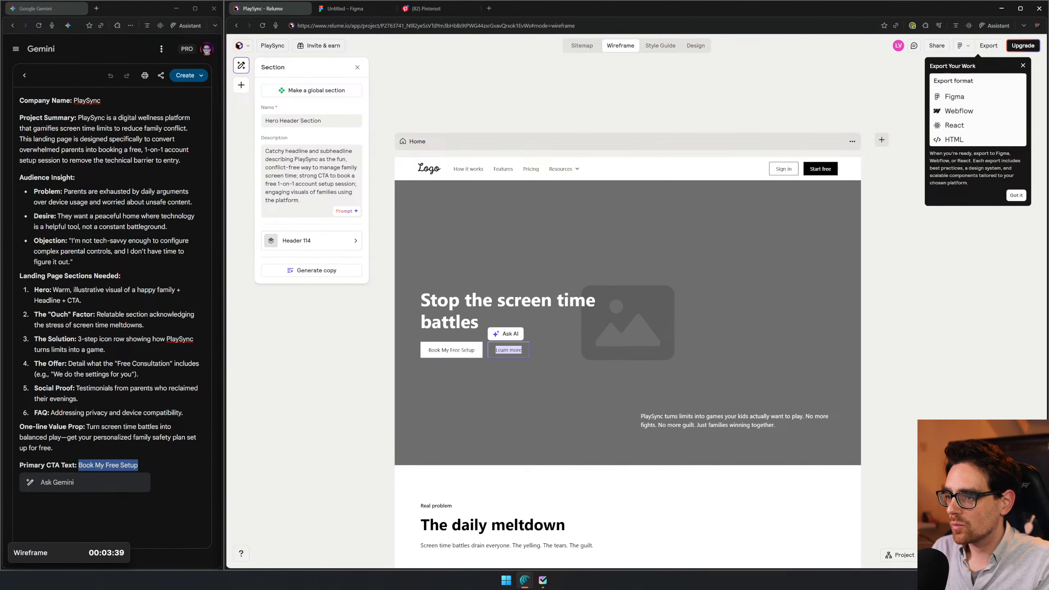
click(985, 351)
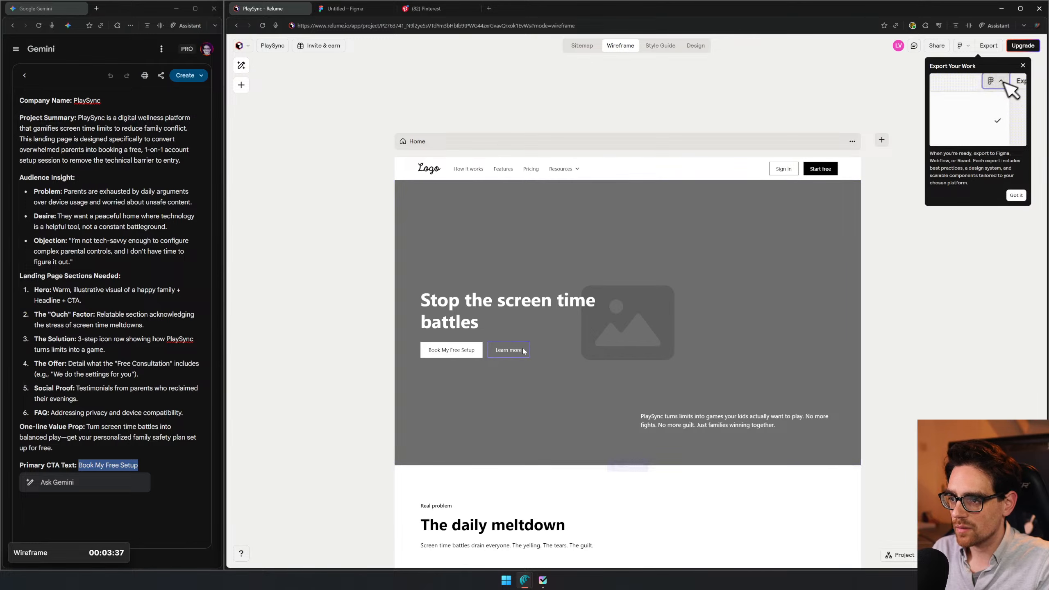
- Review the wireframe's sections from the hero header down to the footer
click(587, 349)
scroll(650, 259, down, 2)
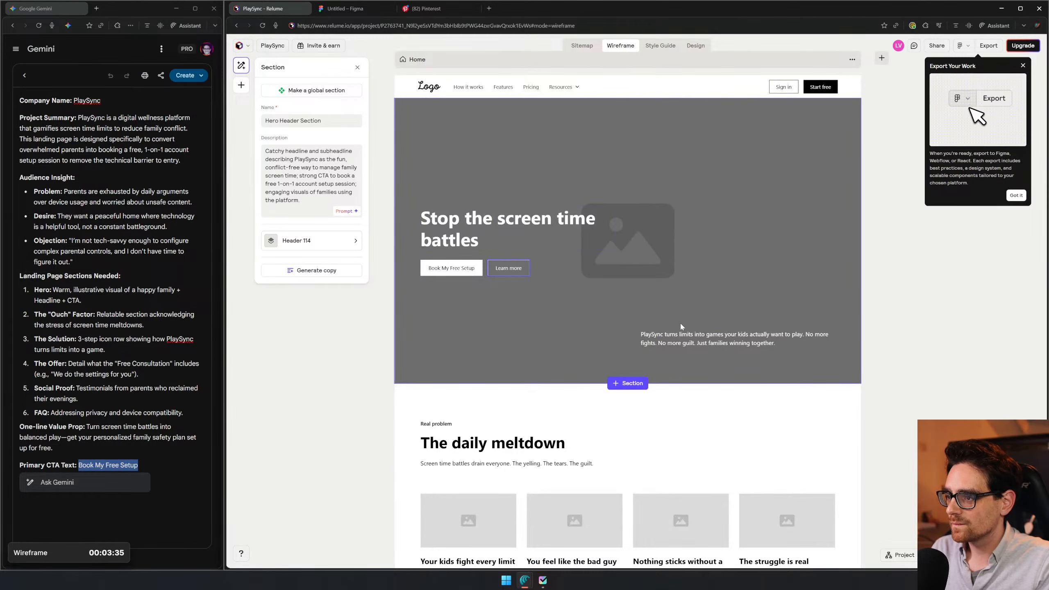
scroll(476, 316, down, 3)
click(476, 316)
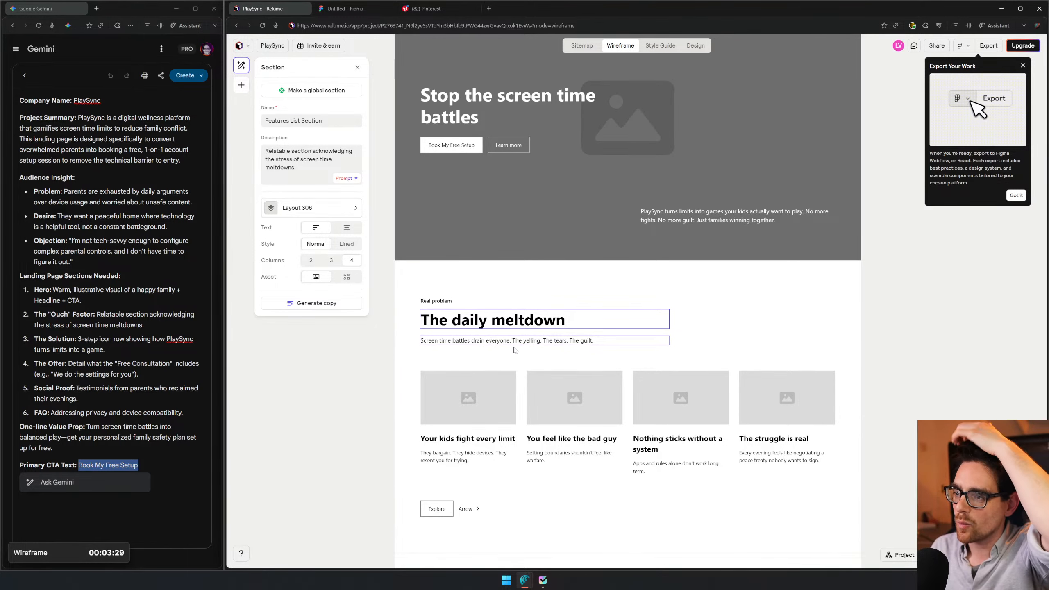
scroll(594, 369, down, 5)
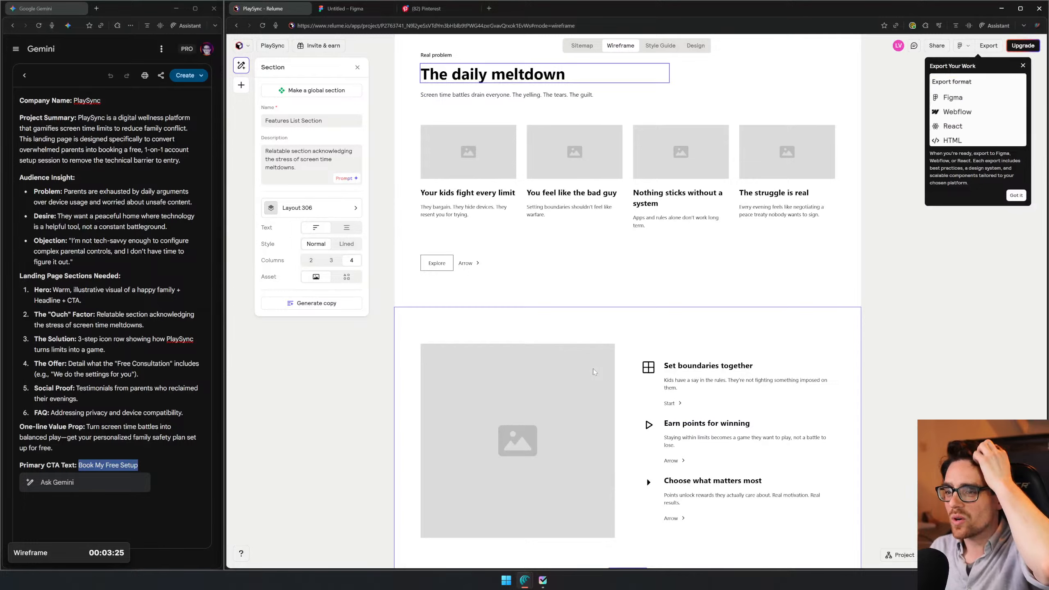
scroll(593, 372, down, 9)
scroll(593, 374, down, 13)
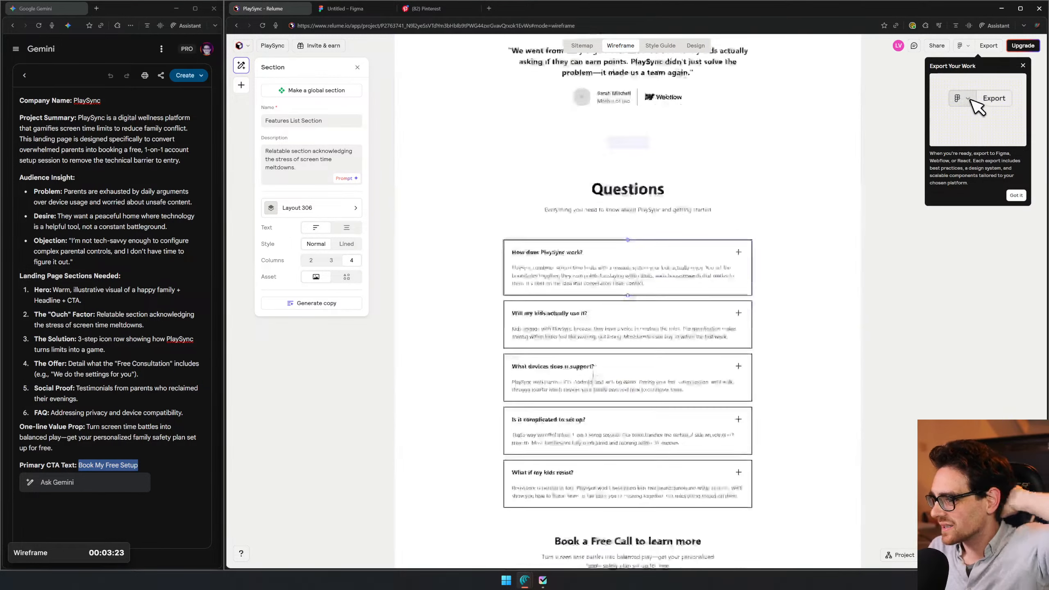
scroll(582, 342, down, 1)
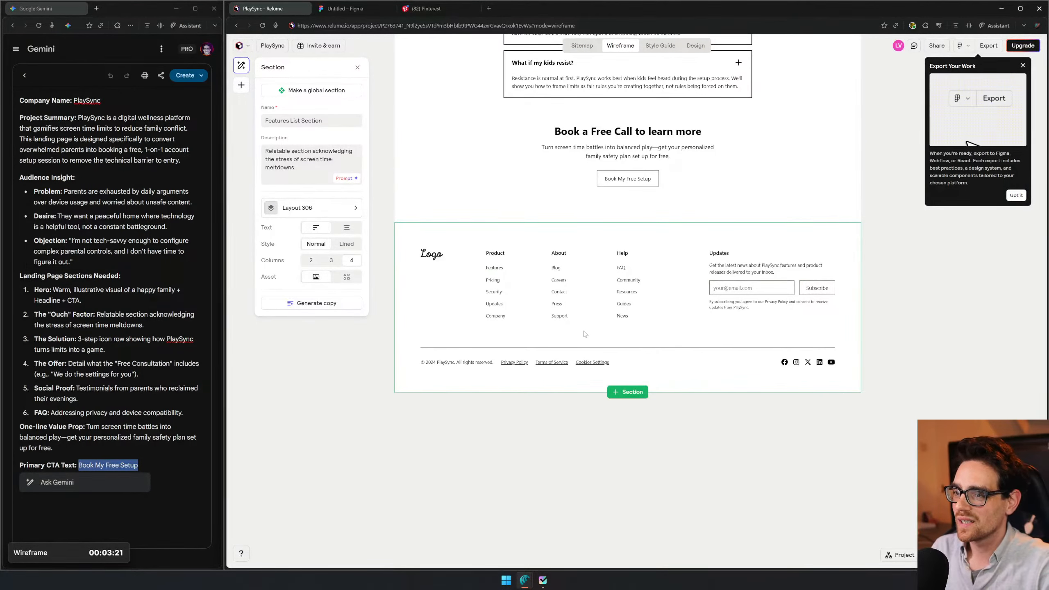
- Pause the Wireframe task timer and expand today's task list
click(64, 548)
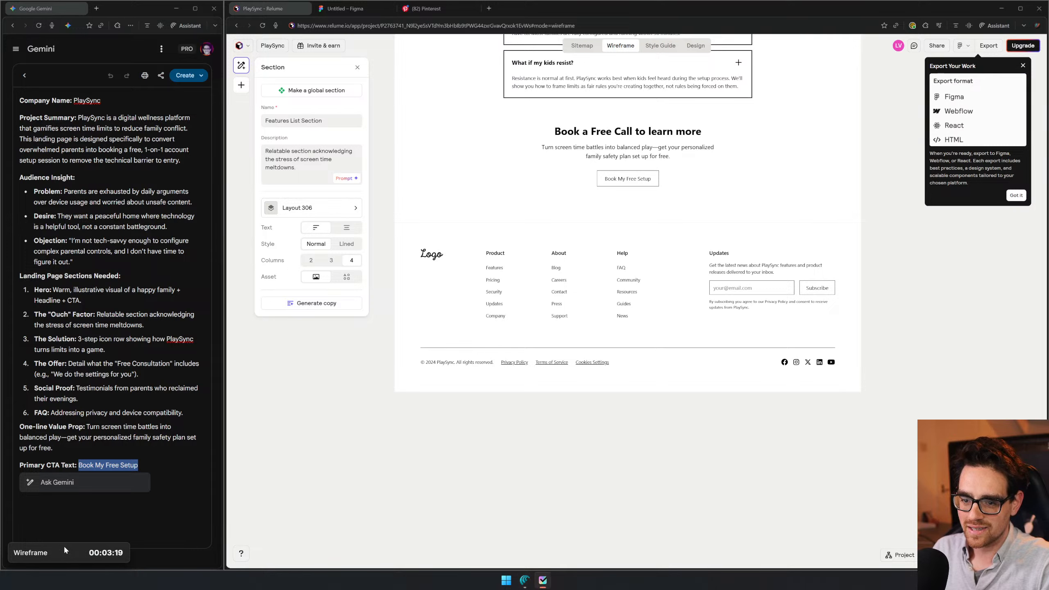
click(67, 553)
click(116, 551)
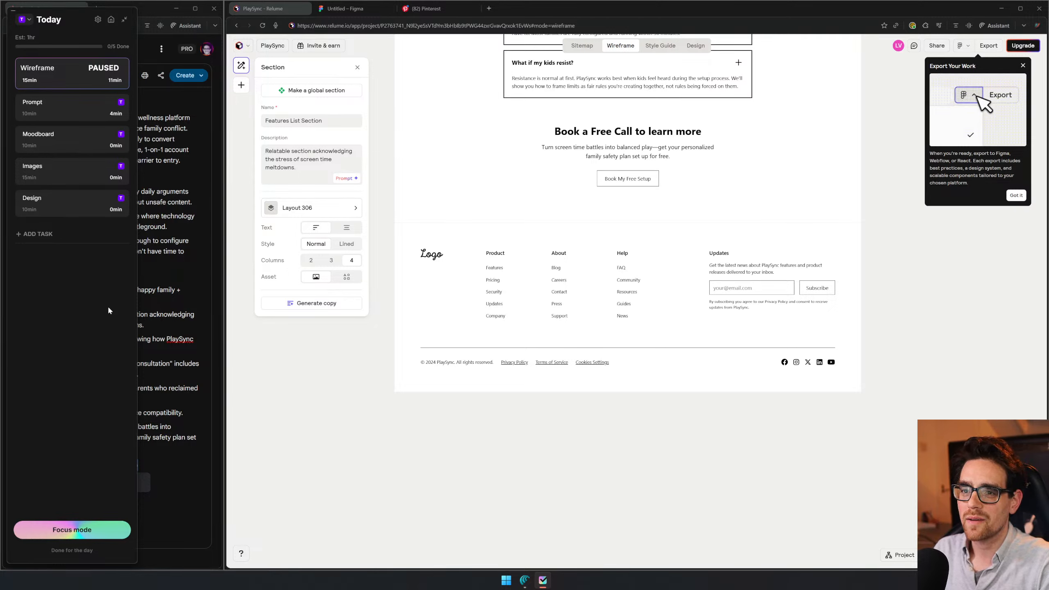
- Set the Moodboard task's time estimate to 15 minutes
click(32, 145)
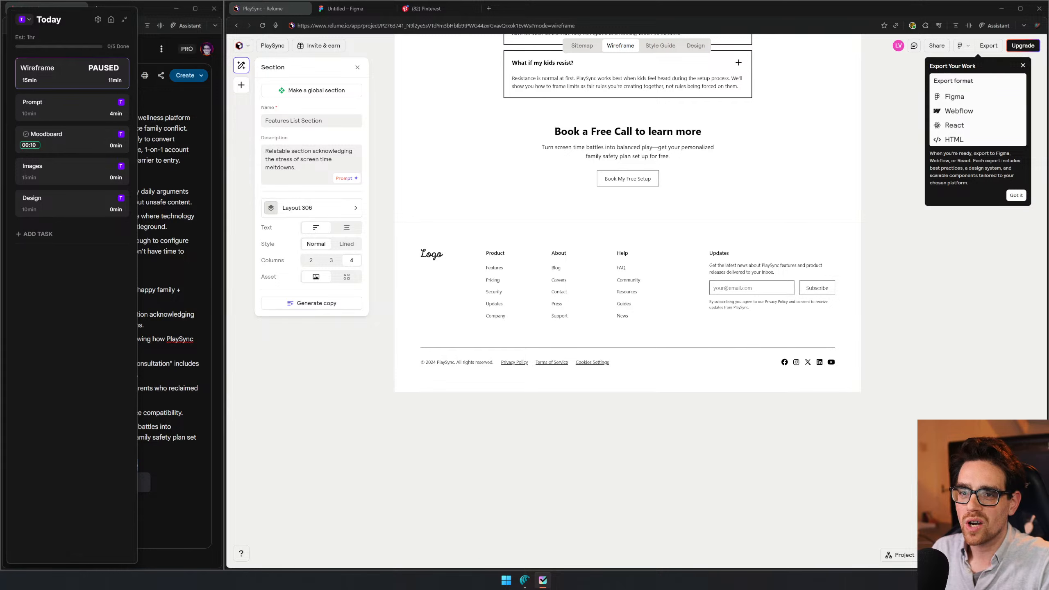
key(BackSpace)
text(5)
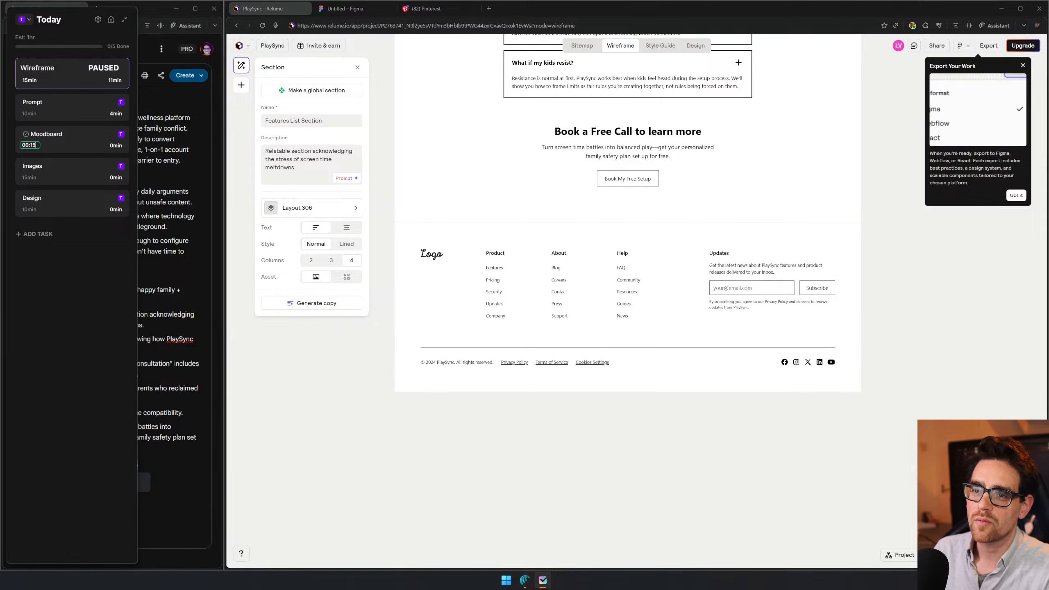
key(Return)
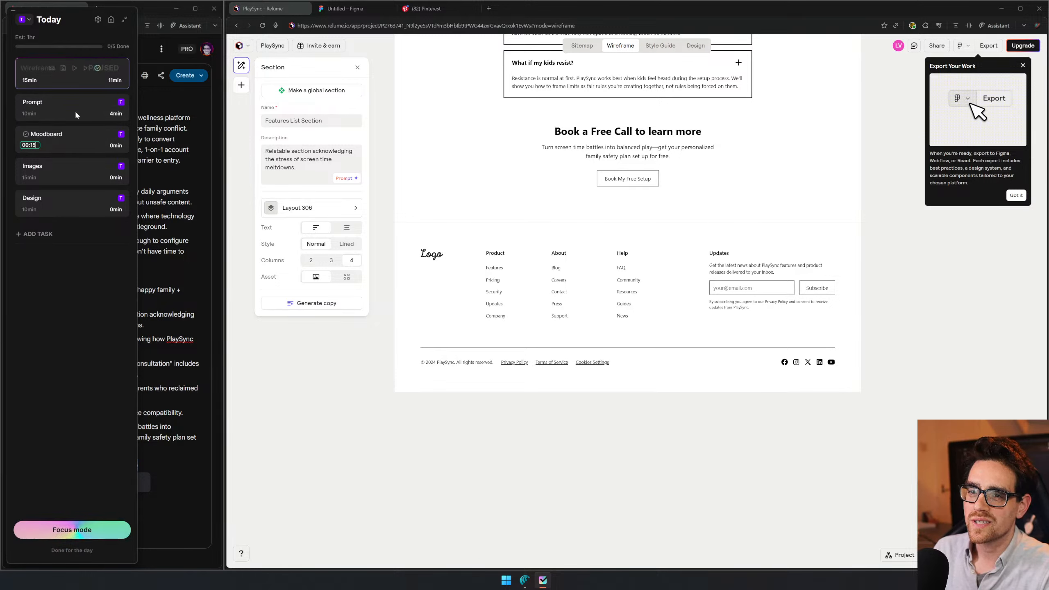
- Set the Moodboard task's time estimate to 20 minutes (00:20)
click(31, 178)
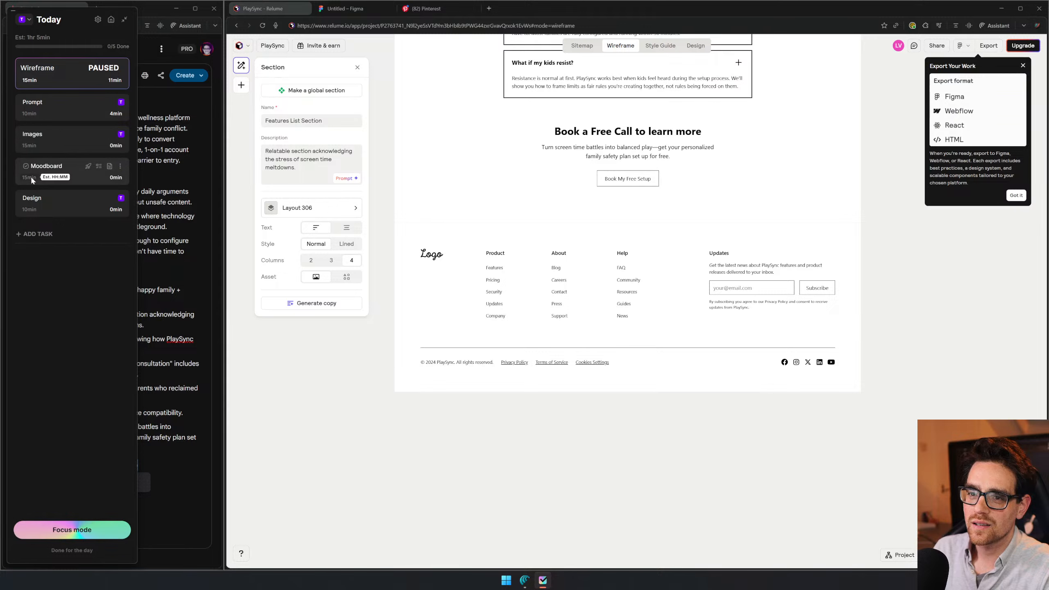
click(31, 178)
text(00:29)
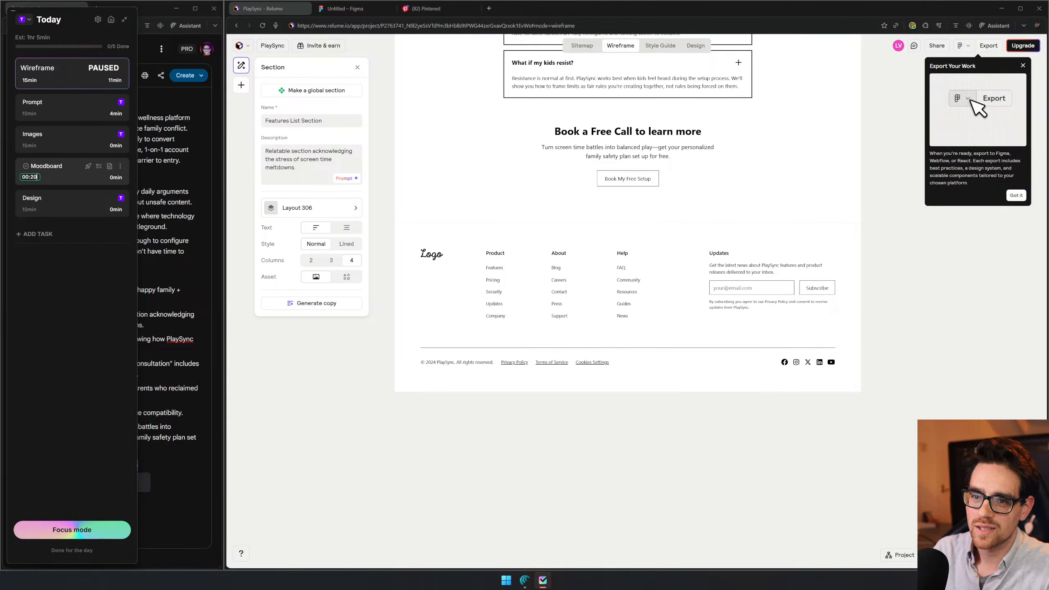
key(BackSpace)
text(0)
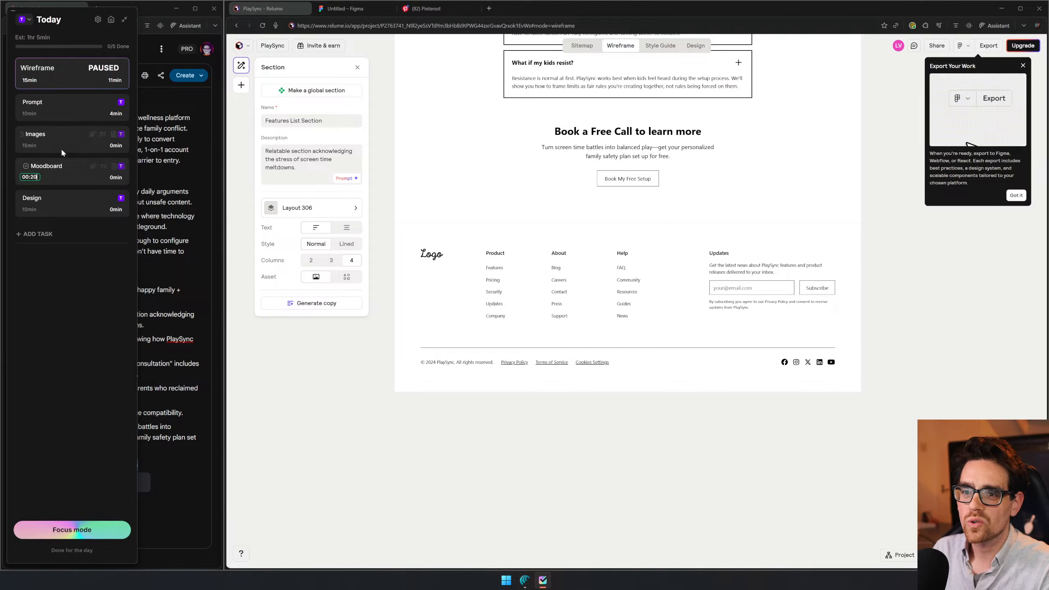
key(Return)
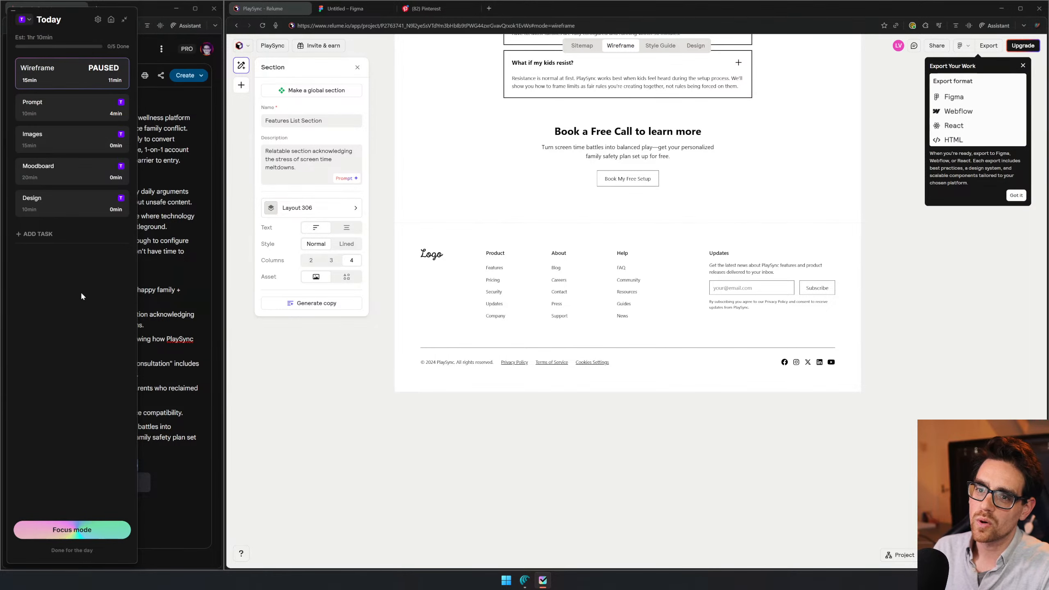
click(28, 175)
key(Return)
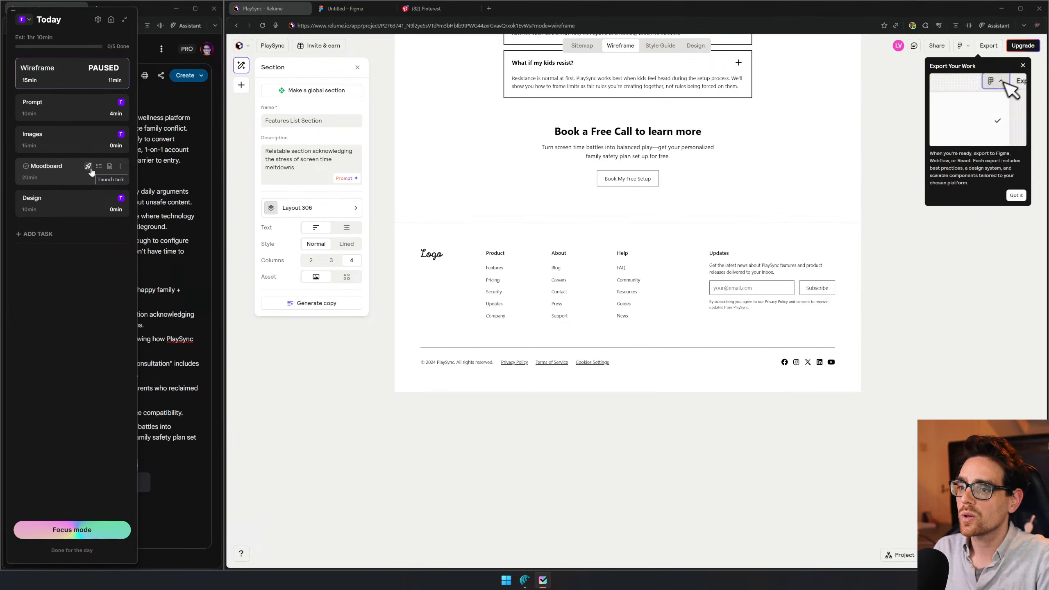
- Launch the Moodboard task and collapse the task list to its compact timer
click(89, 166)
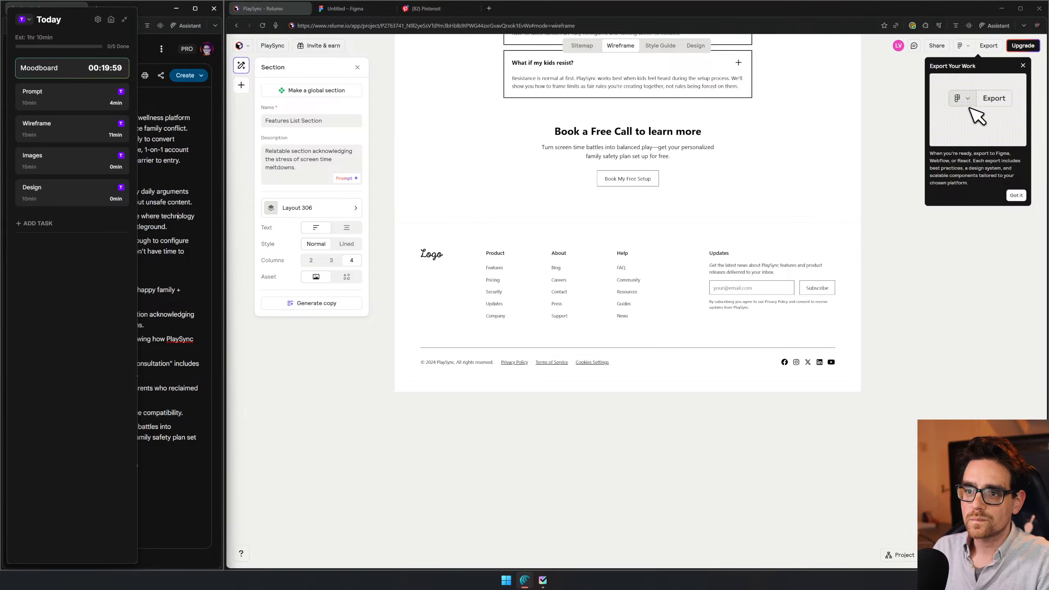
click(124, 19)
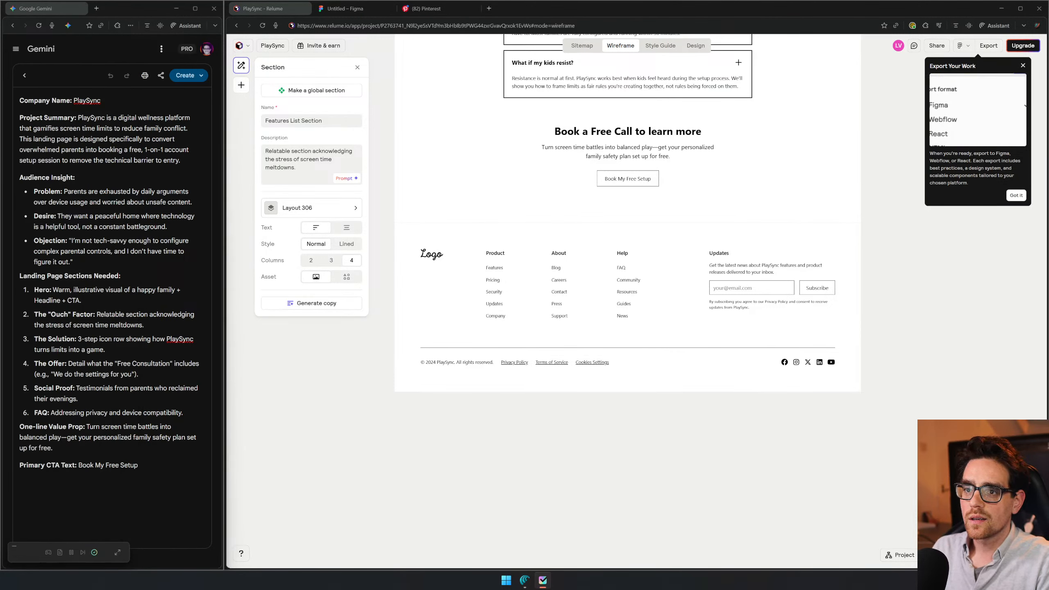
- Highlight "digital wellness platform" in the brief's project summary and look at the file view of the Untitled Figma design
drag(117, 118, 190, 117)
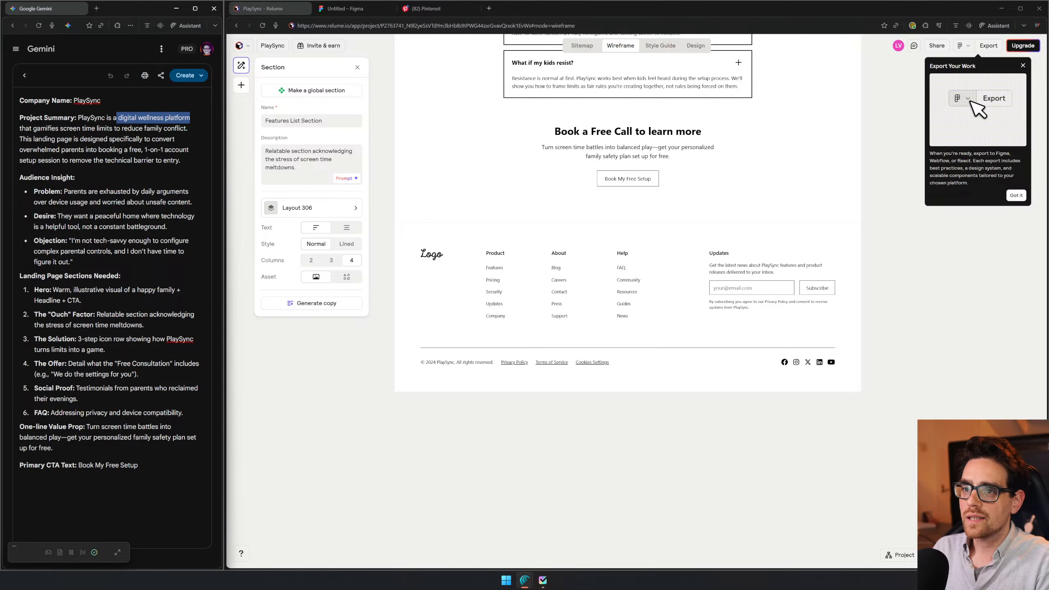
click(355, 9)
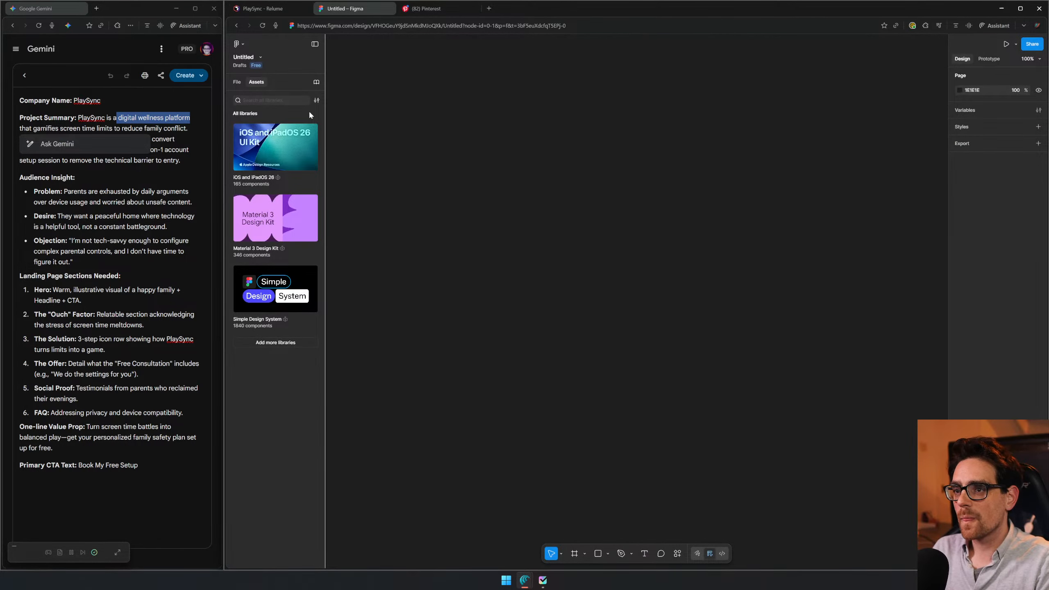
click(237, 81)
- Return to the PlaySync project in Relume, choose Figma as the export format, dismiss the export tip and open the export dialog
click(263, 9)
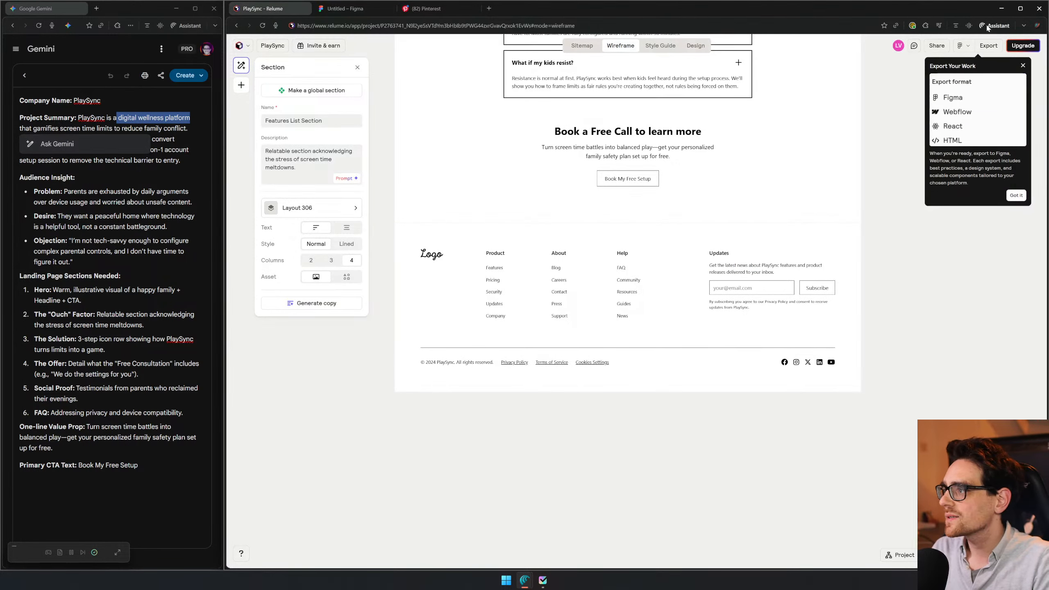
click(963, 46)
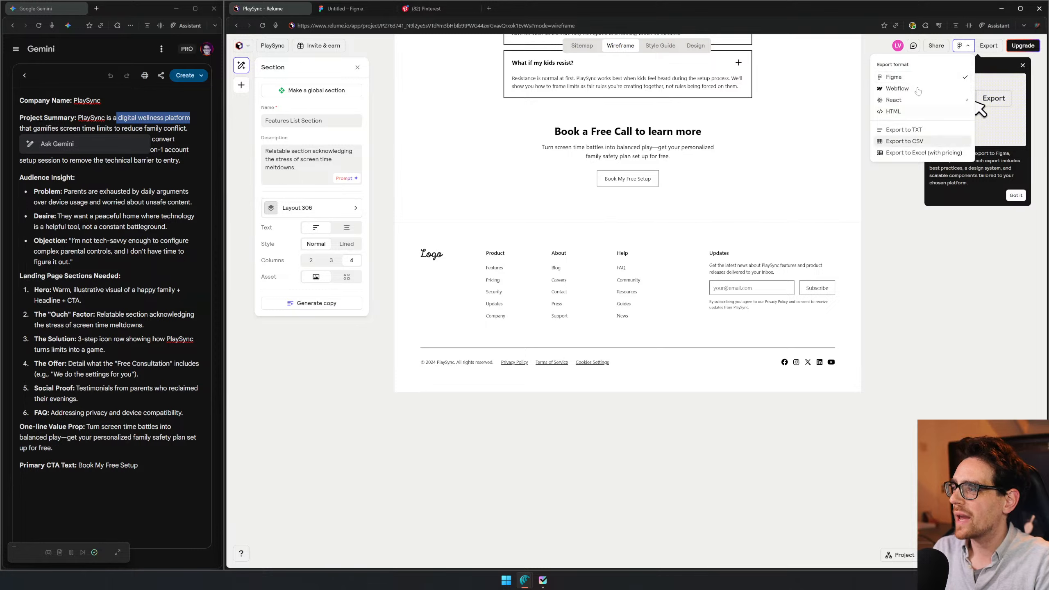
click(945, 76)
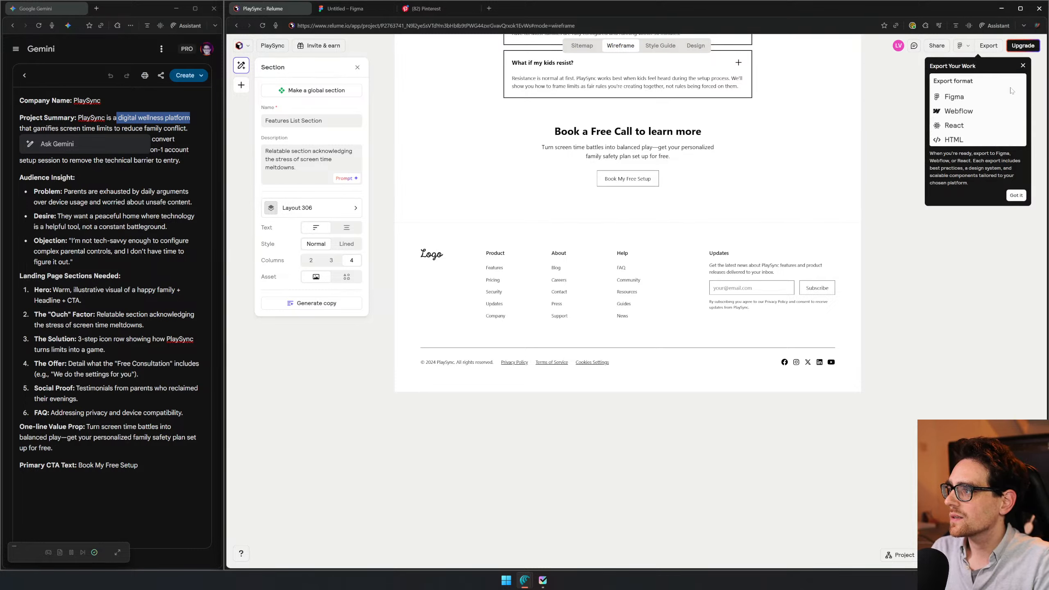
click(1016, 195)
click(988, 45)
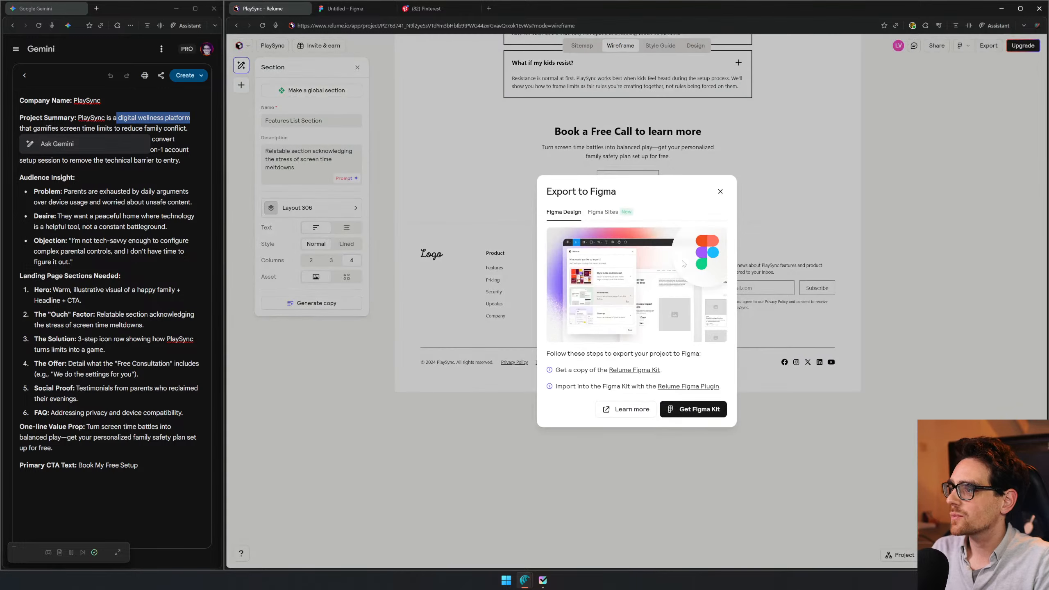
- Open a copy of the Relume Figma Kit (v3.7) in the Techies Reviews drafts and dismiss the clipboard permission request
click(632, 374)
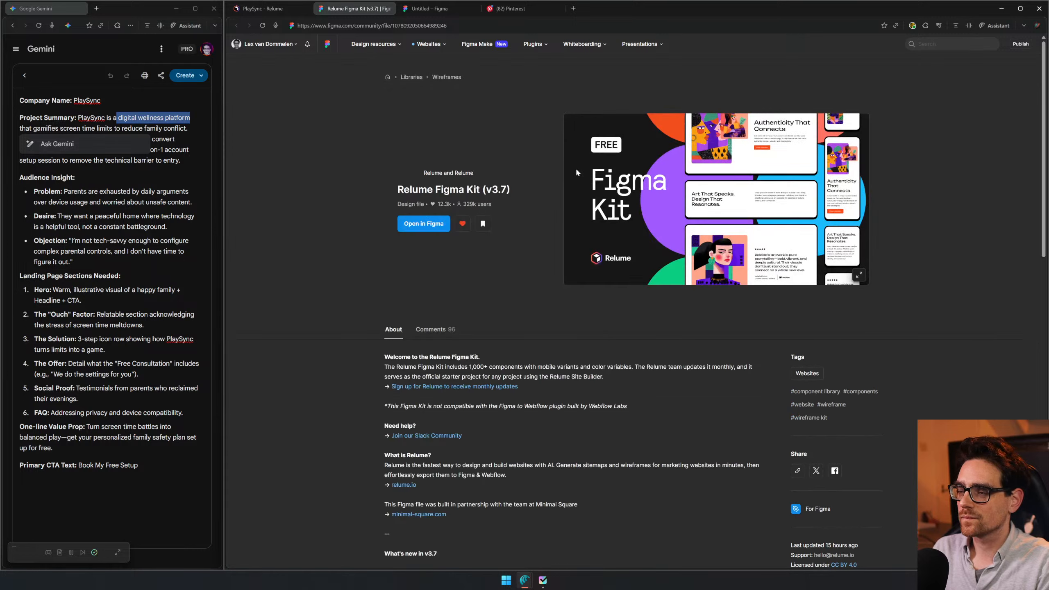
click(433, 223)
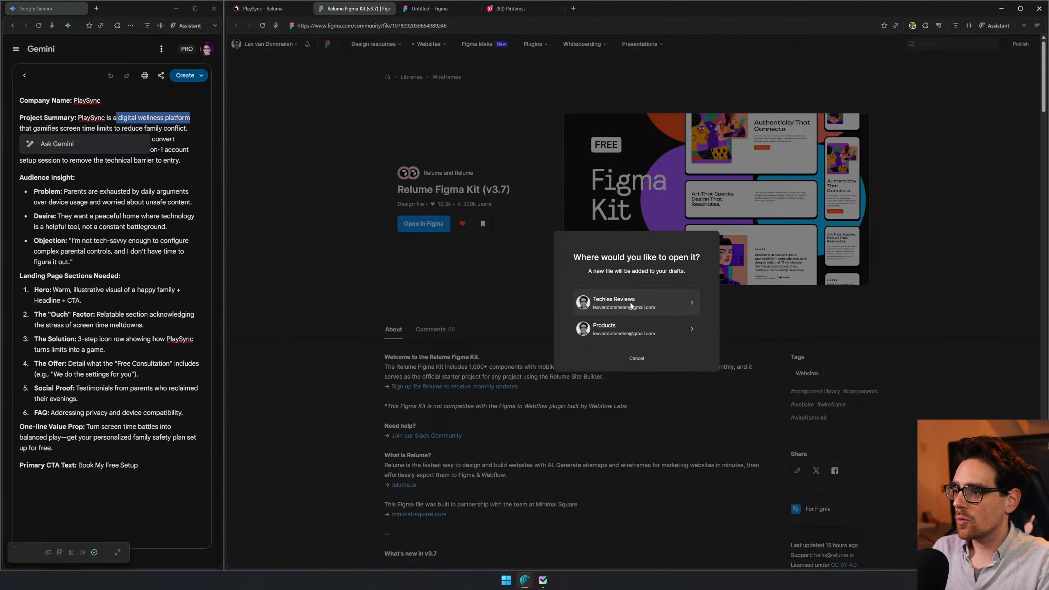
click(659, 303)
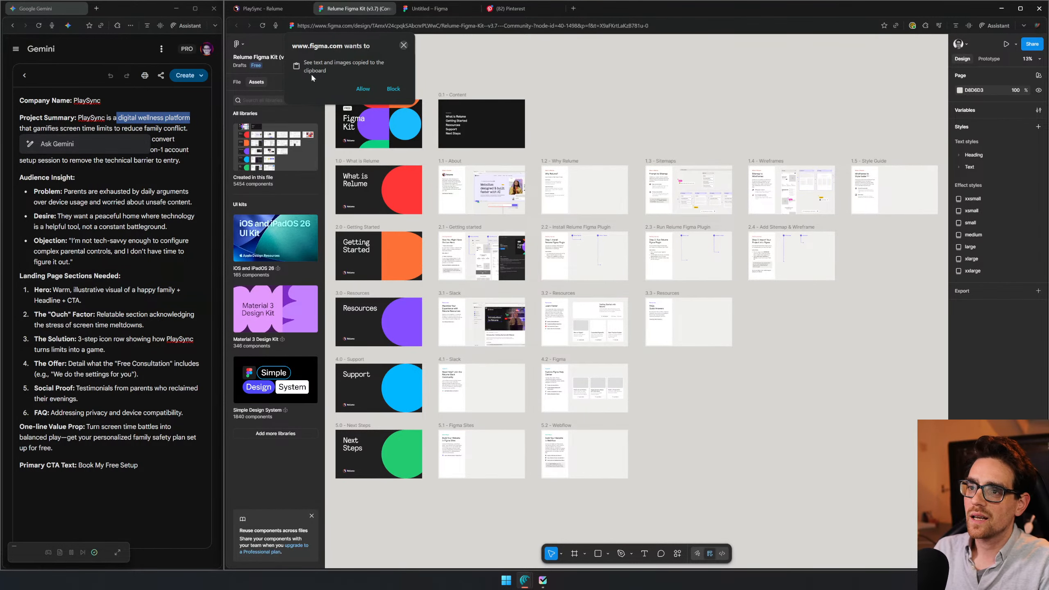
click(403, 46)
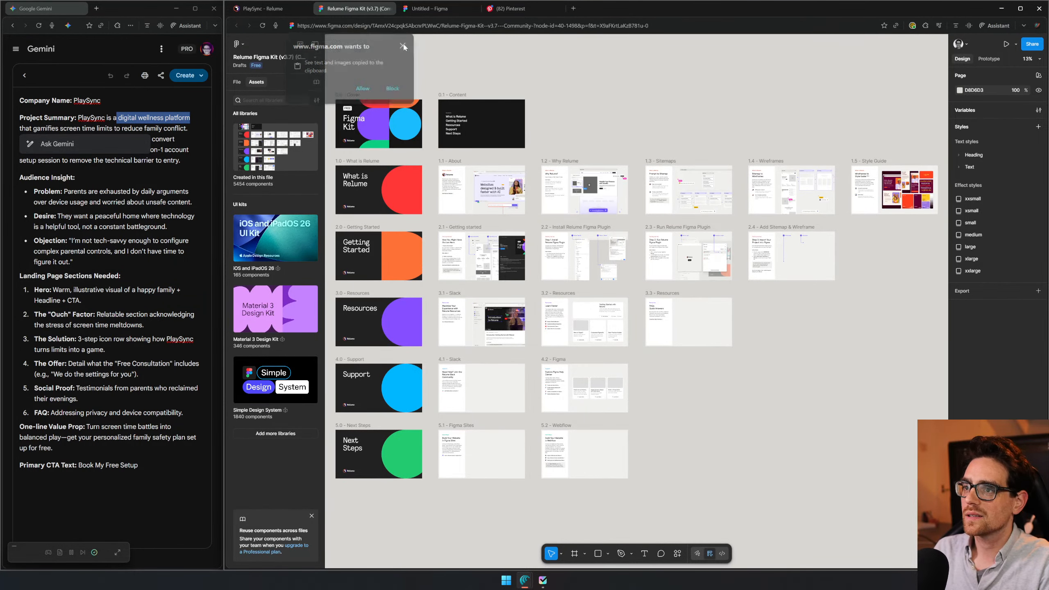
- Add a new page named "MoodBoard" to the Relume Figma Kit file, above the Sitemap page
click(237, 82)
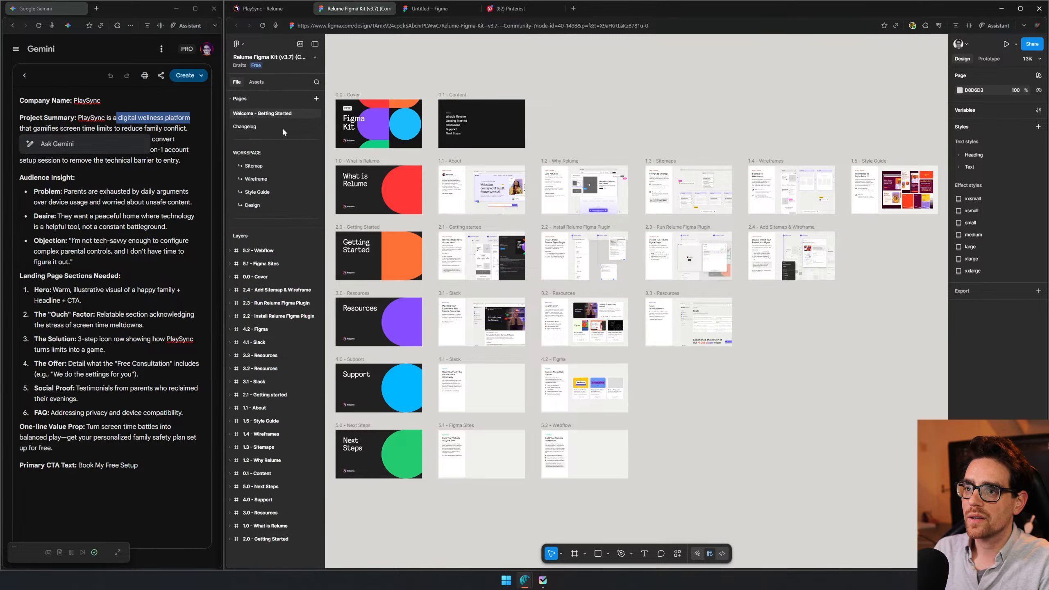
click(316, 99)
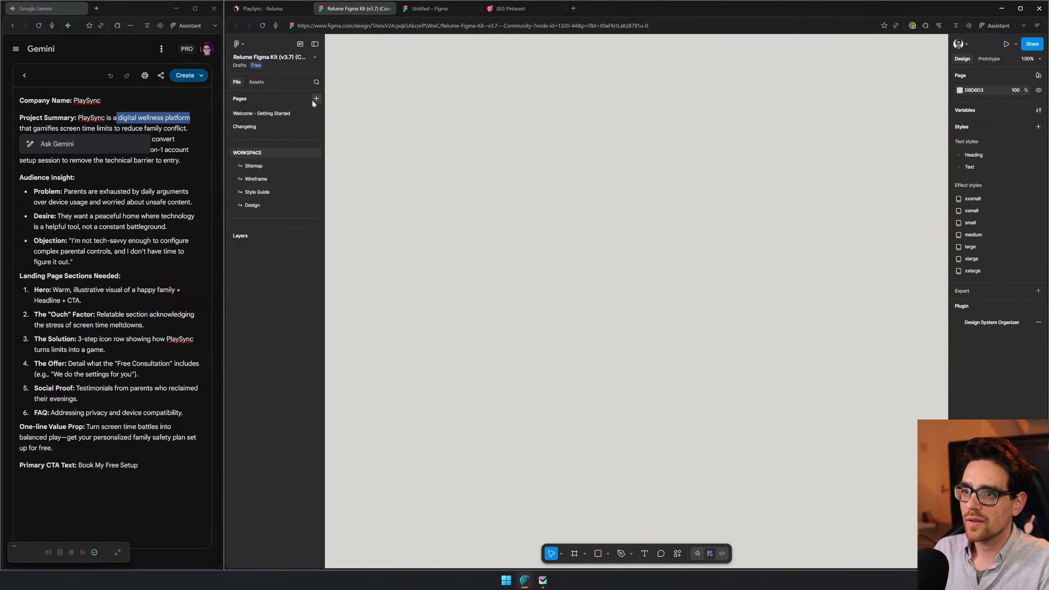
text(Moo)
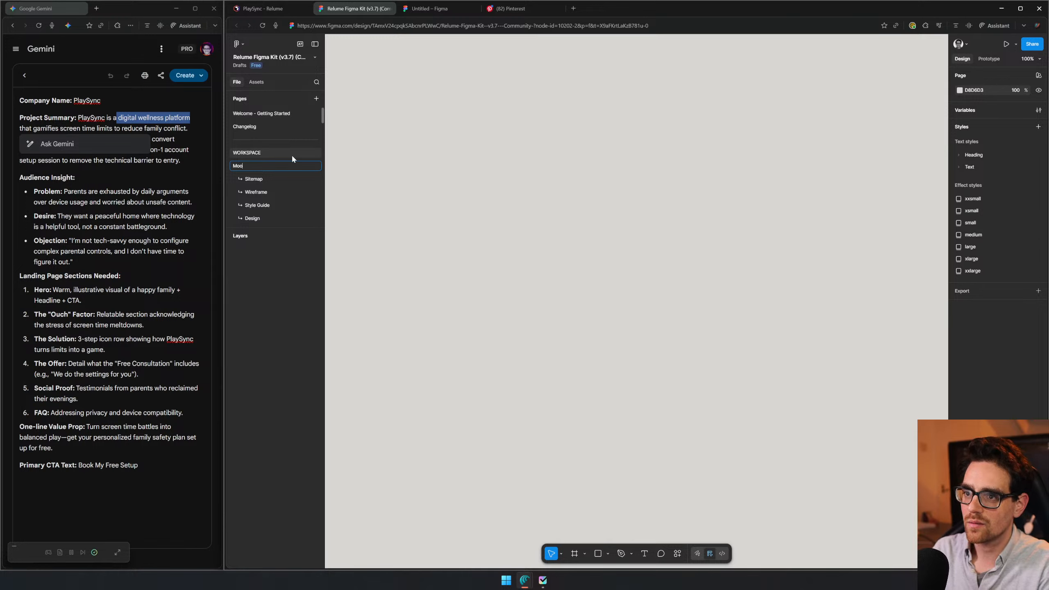
text(dBoard)
key(Return)
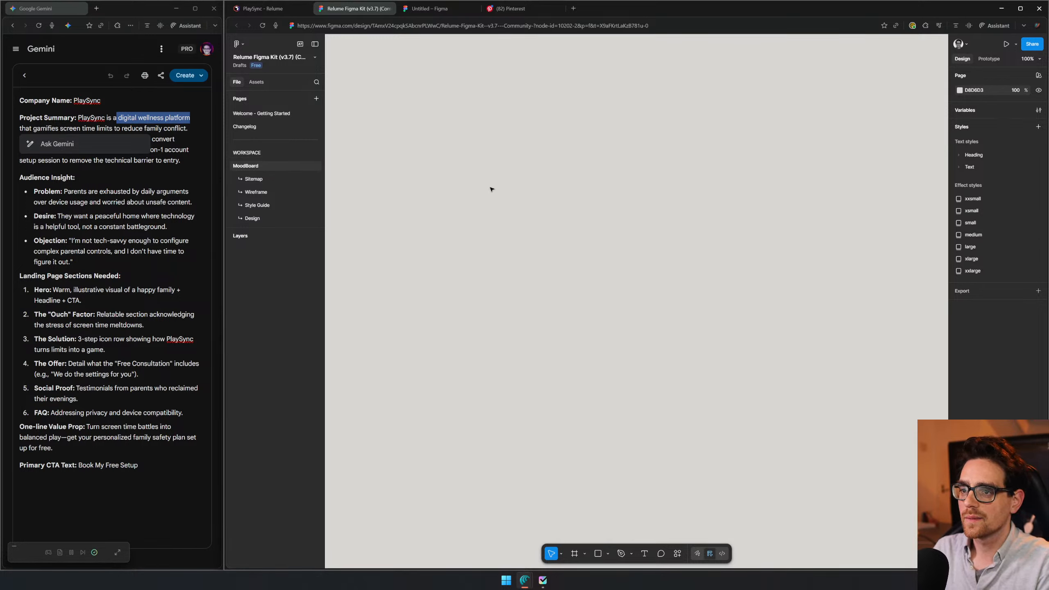
- Add a text reading "Keywords" at font size 40 near the top of the empty MoodBoard canvas
key(t)
click(641, 319)
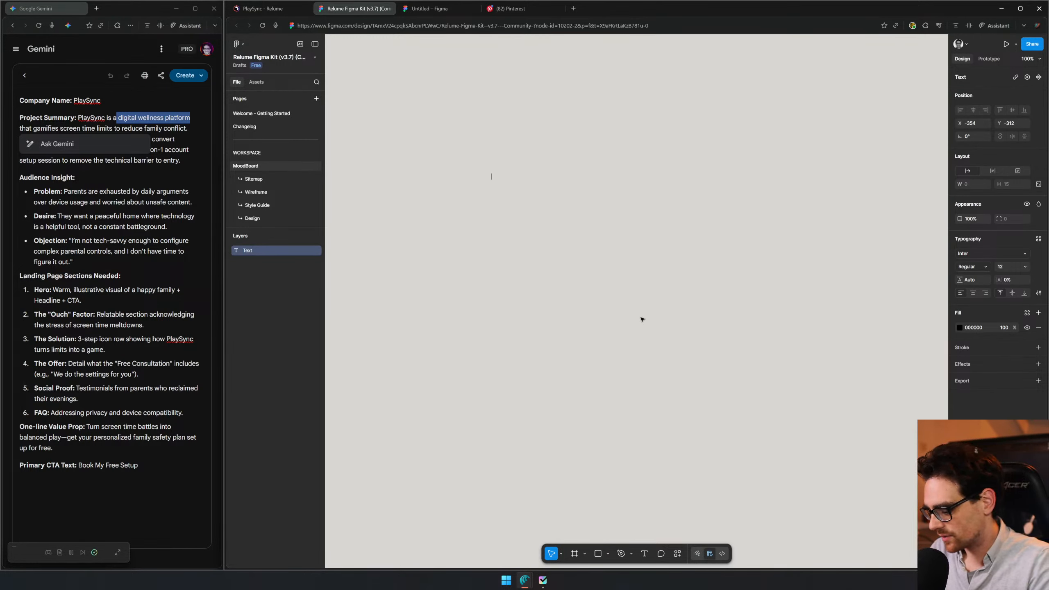
text(Keywoir)
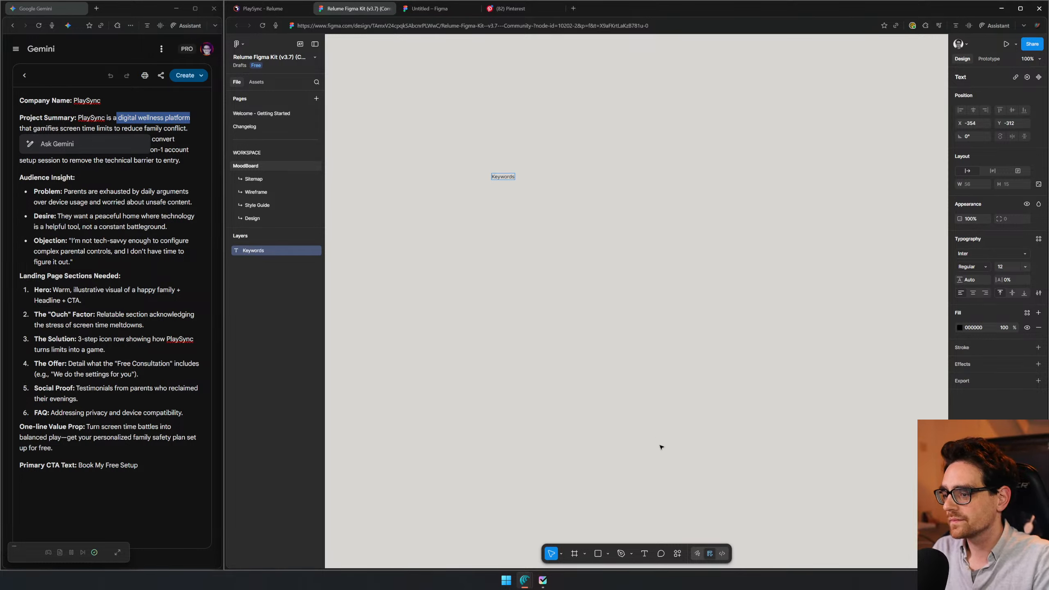
key(ctrl+a)
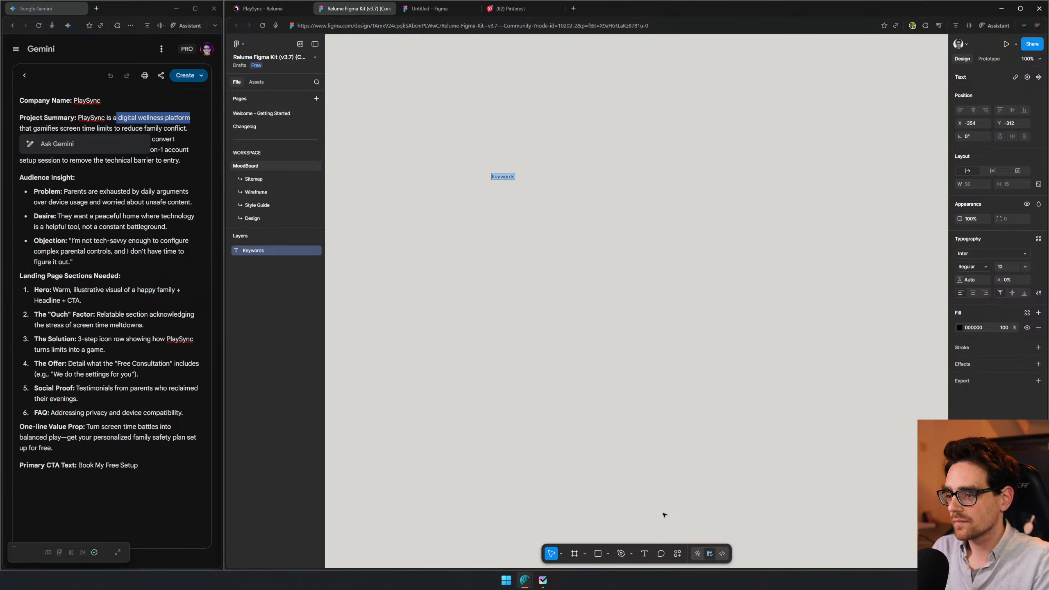
click(1019, 269)
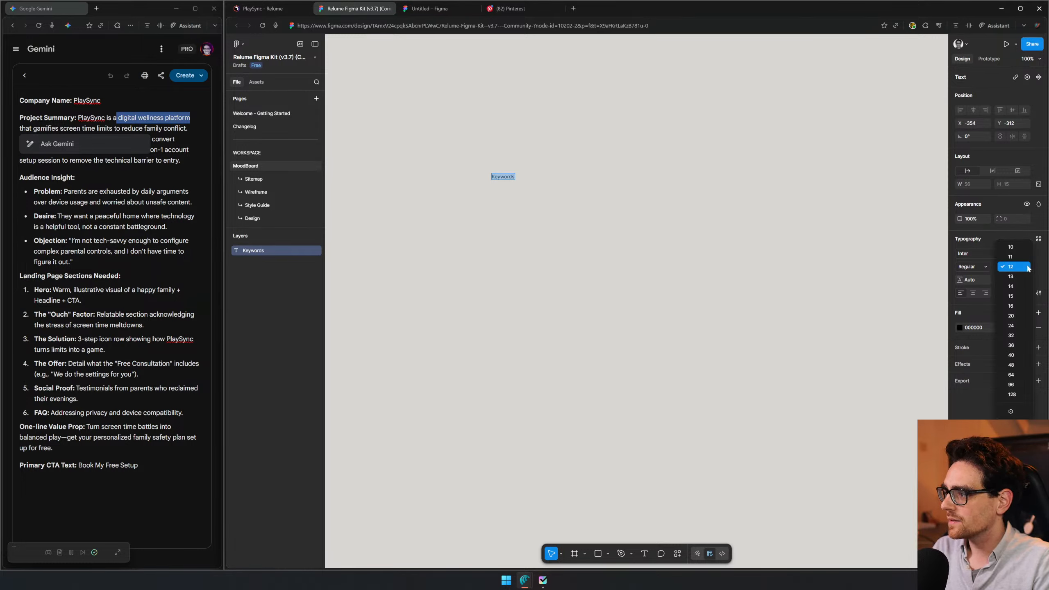
click(1017, 354)
key(Escape)
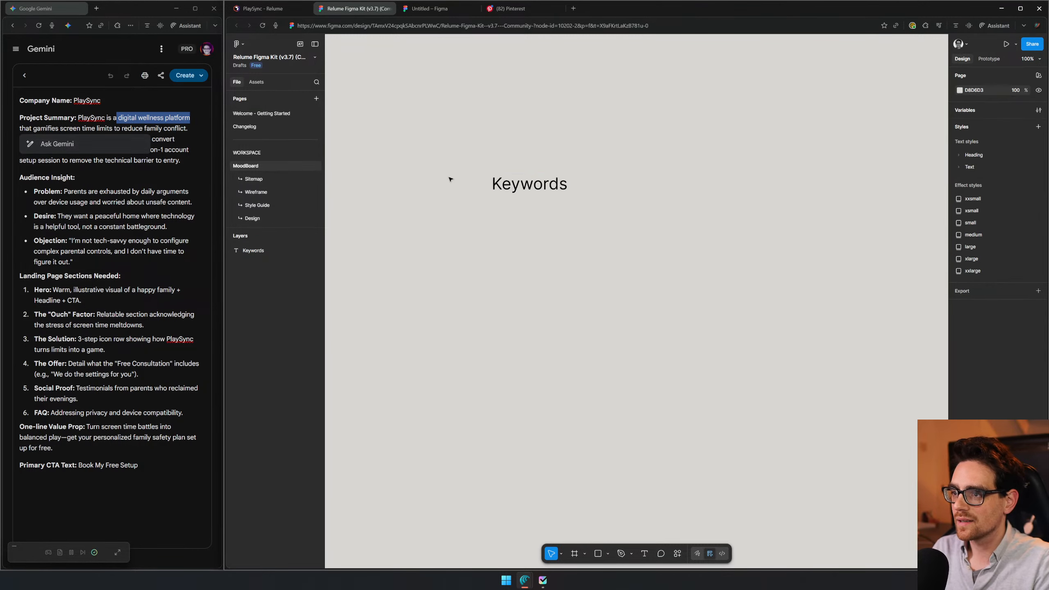
key(t)
click(498, 228)
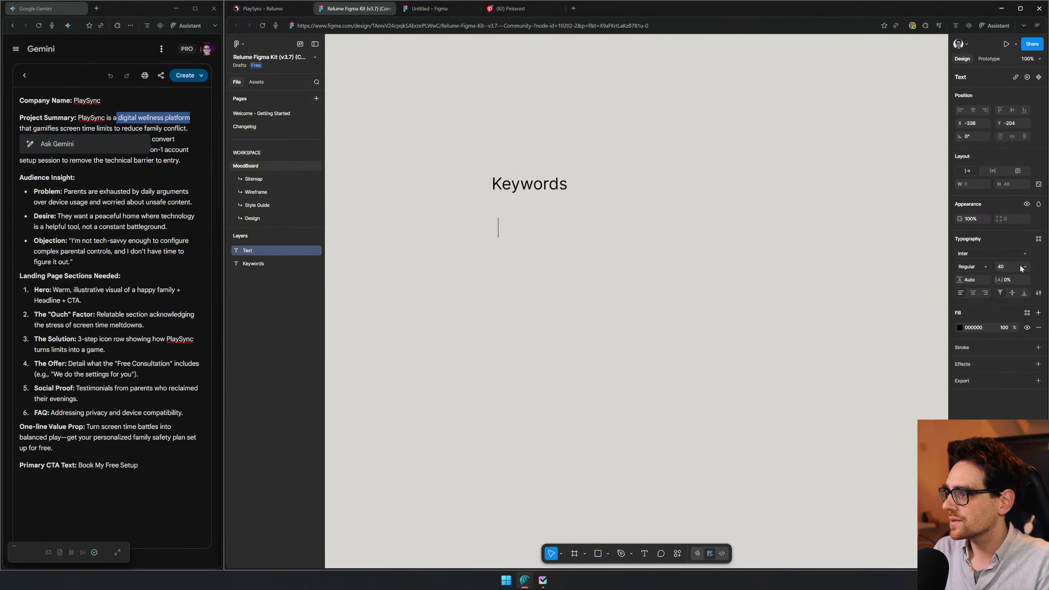
click(1021, 267)
click(1008, 207)
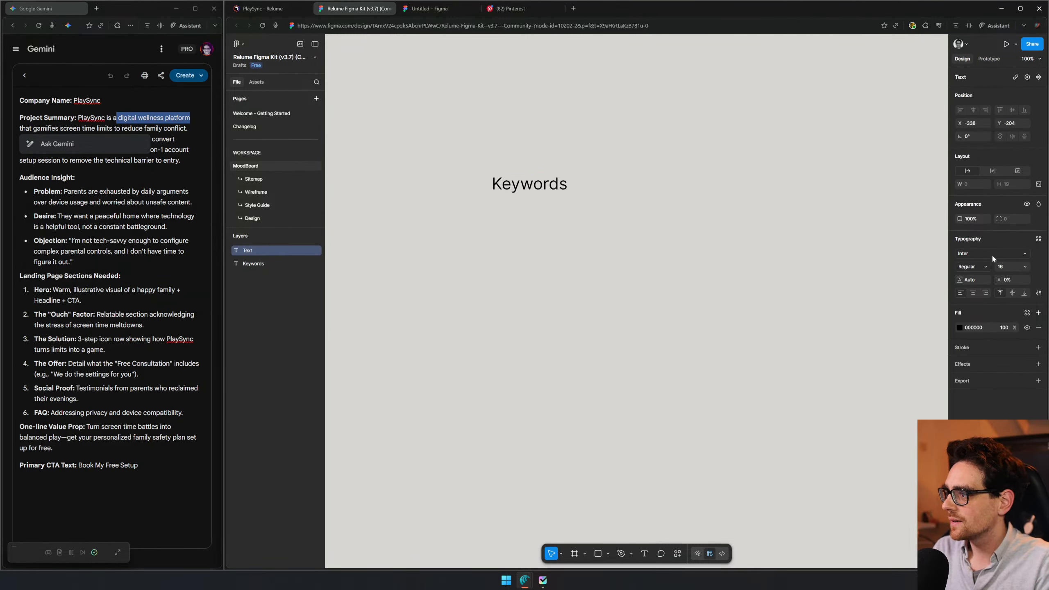
click(1039, 240)
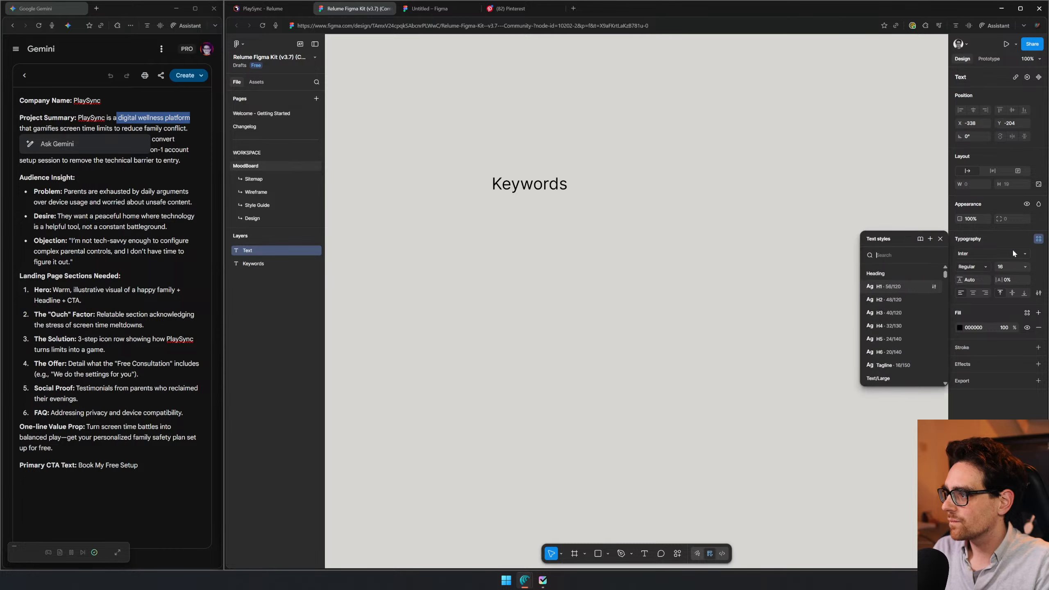
- Apply the H1 heading text style to the "Keywords" text
click(520, 188)
key(ctrl+a)
click(1038, 239)
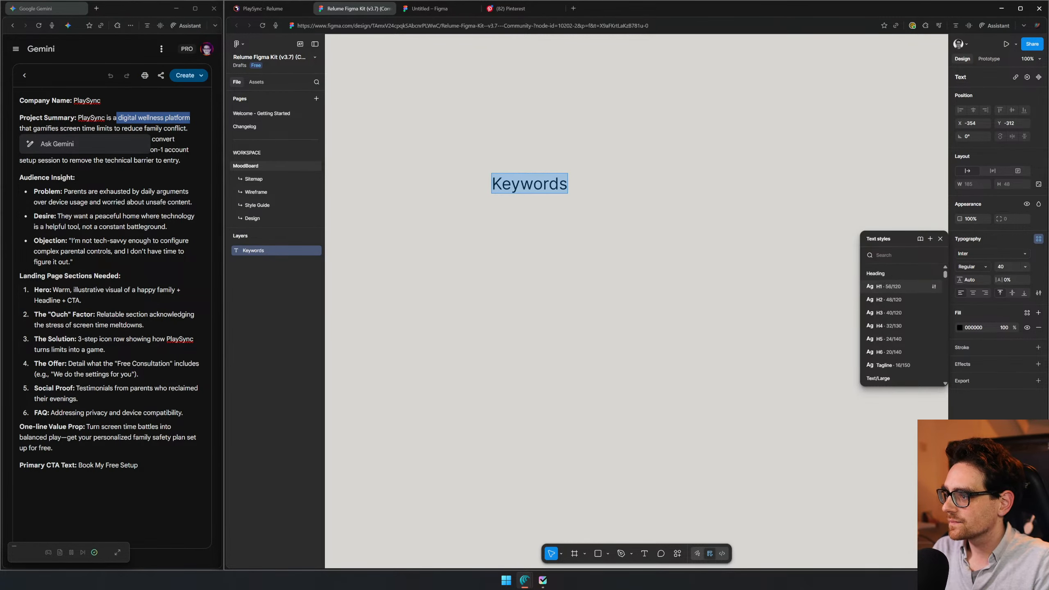
click(892, 287)
key(Escape)
click(503, 240)
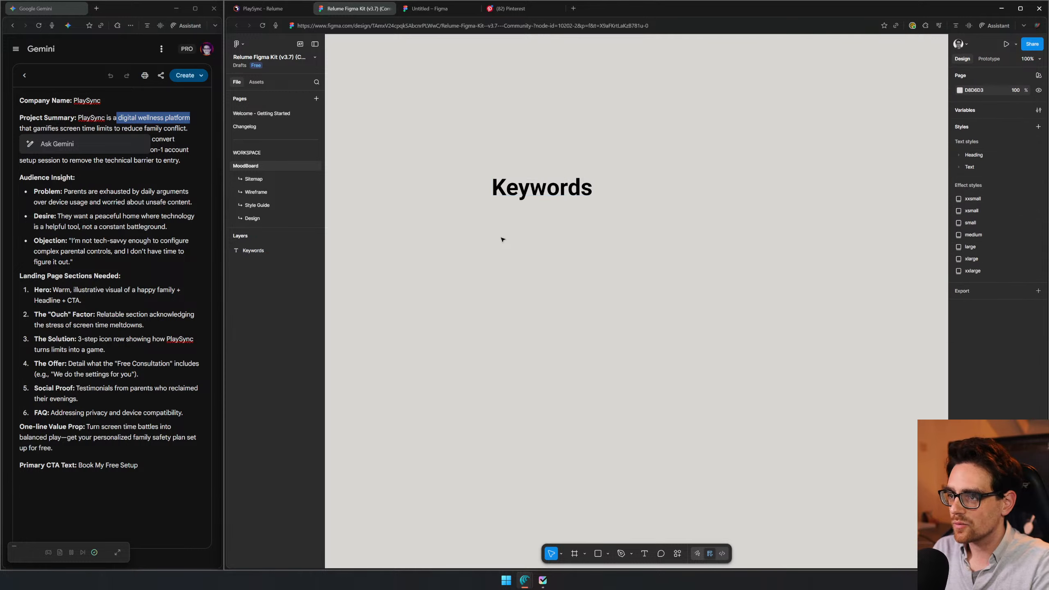
- Add a placeholder text "sdfasdf" below the Keywords heading and give it the Text/Large Normal style
key(t)
click(503, 240)
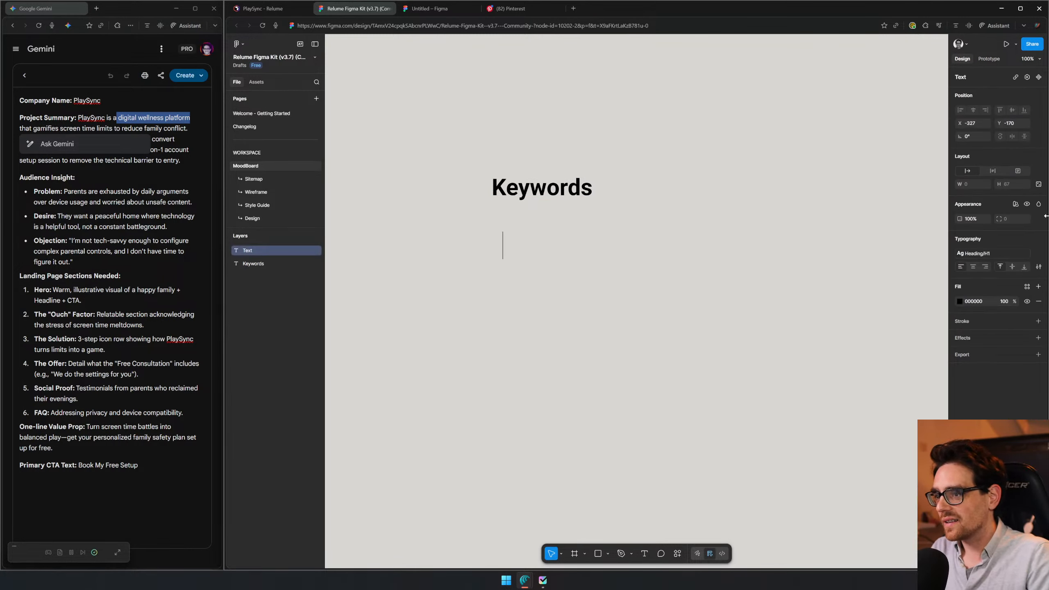
text(sdfasdf)
click(990, 252)
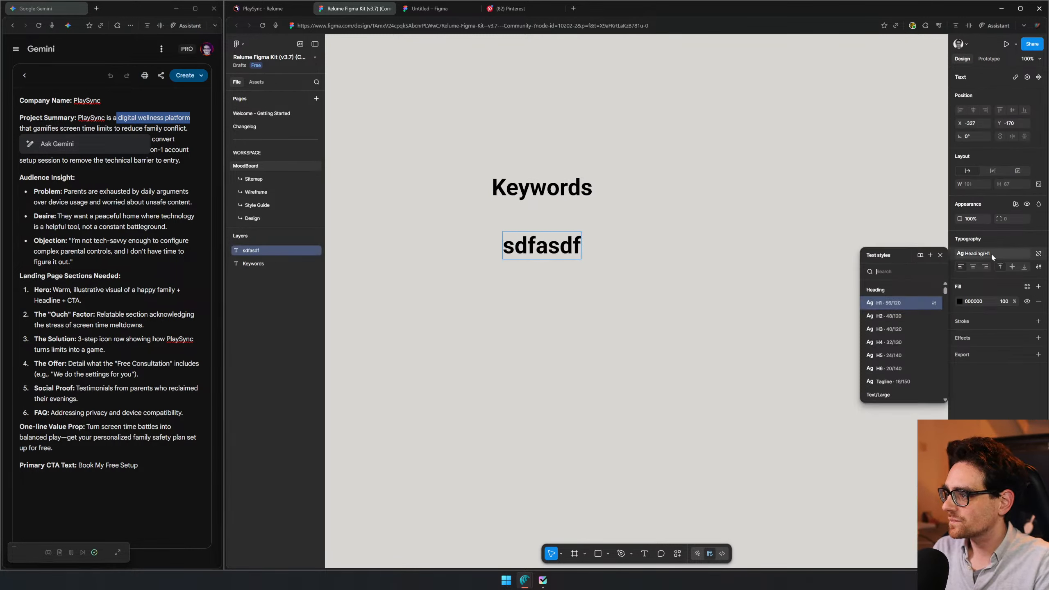
scroll(903, 315, down, 2)
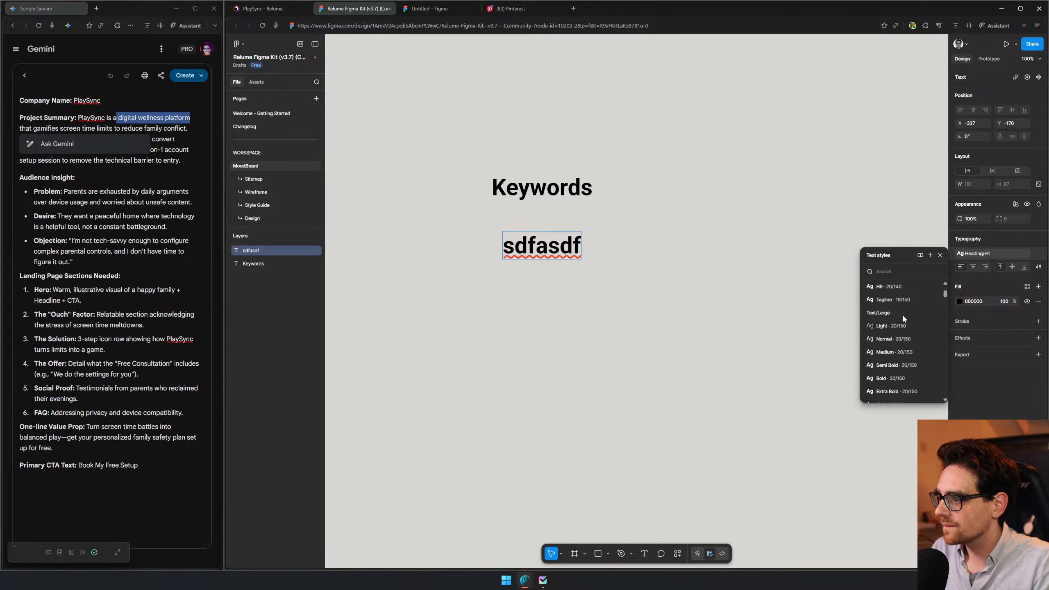
click(917, 340)
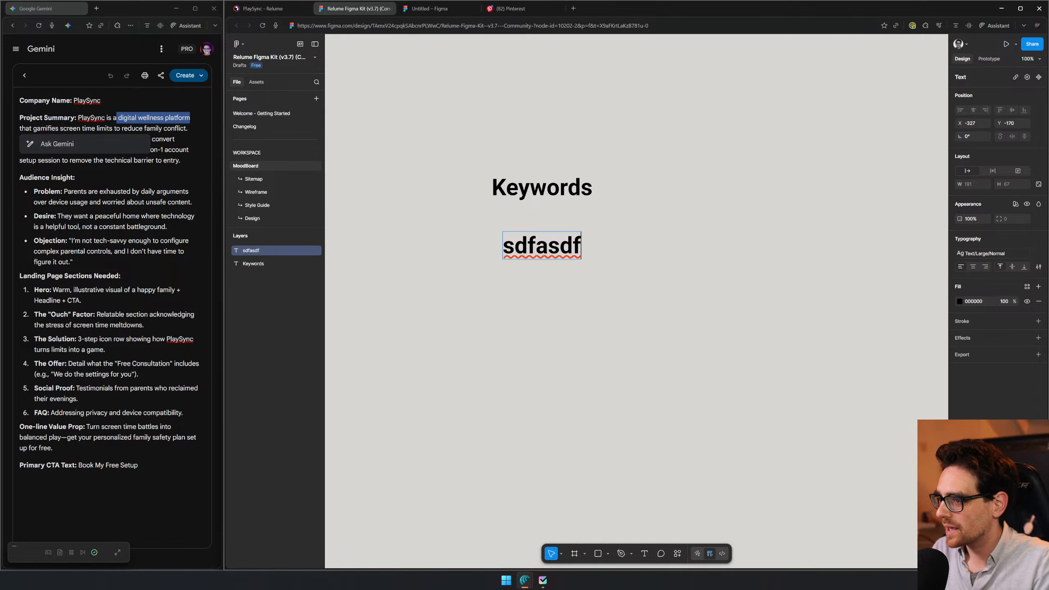
double_click(559, 246)
click(1016, 252)
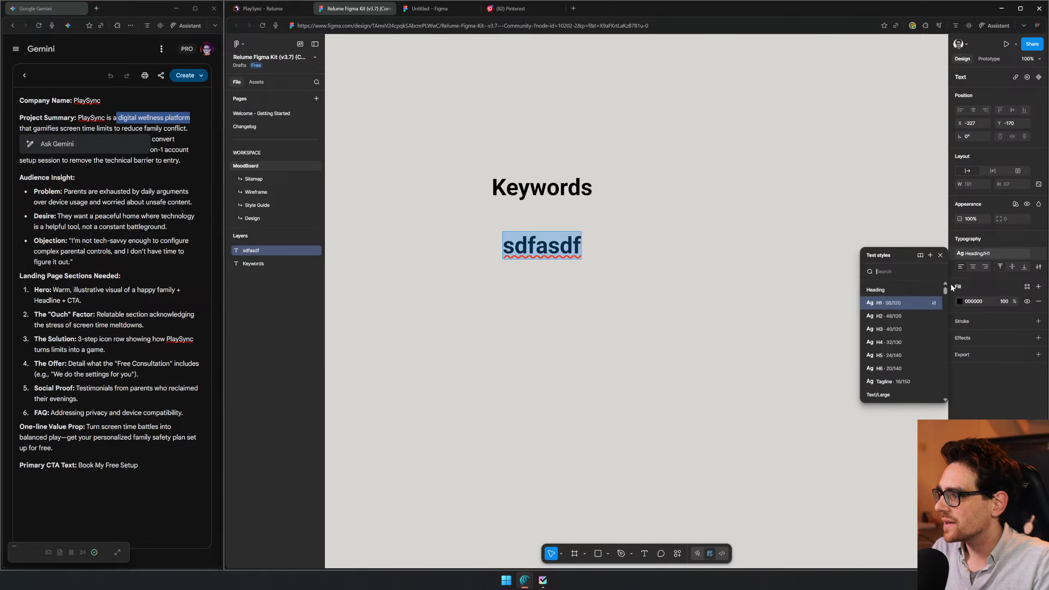
scroll(893, 351, down, 1)
scroll(897, 340, down, 1)
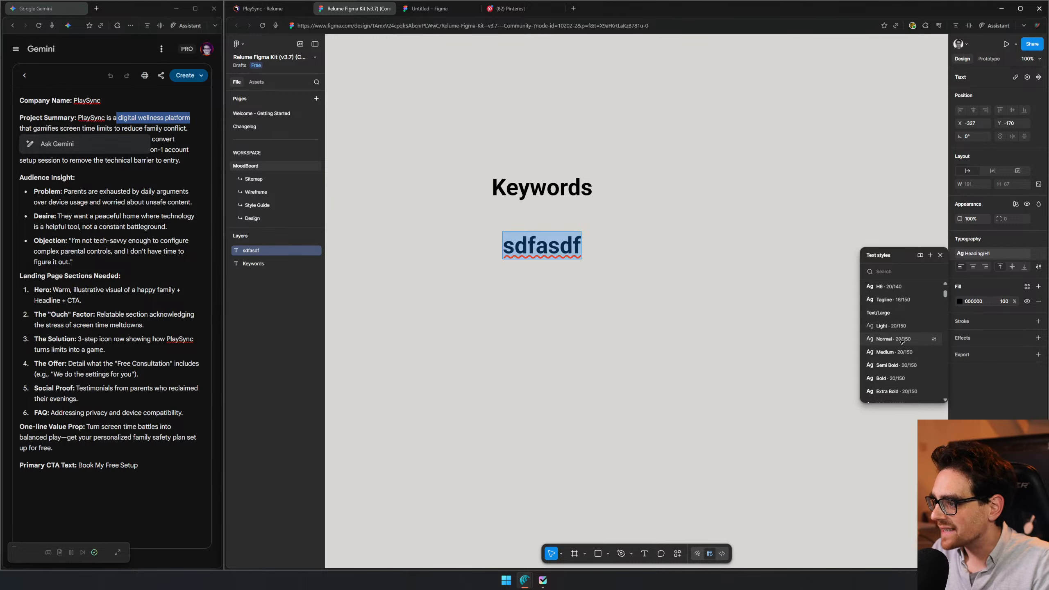
click(902, 340)
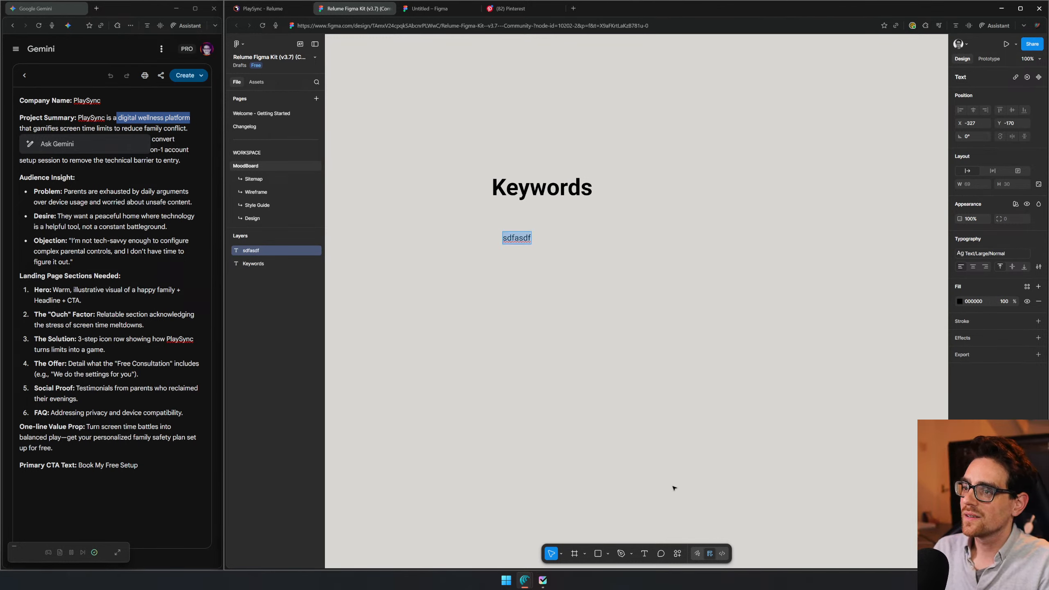
- Replace the placeholder with the copied phrase "digital wellness platform", without its leading space, and add an empty line below it
text(digital wellness platform)
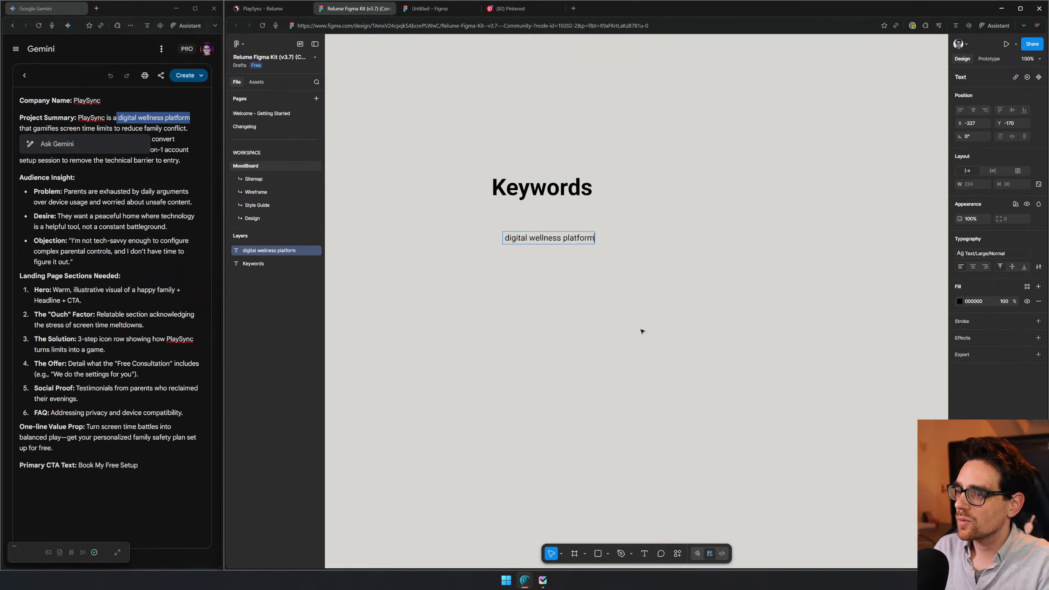
key(Return)
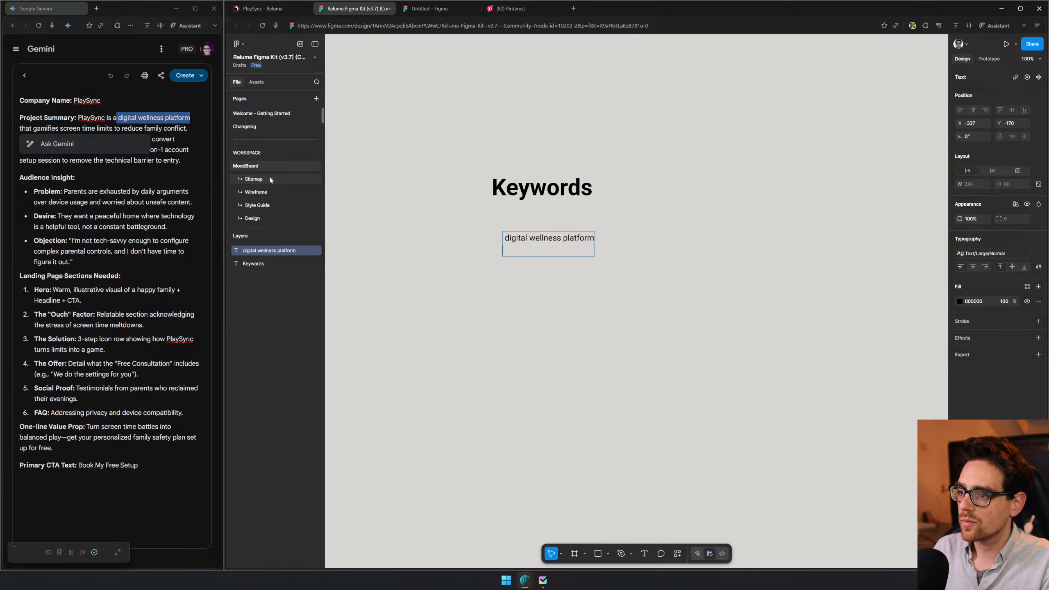
key(Up)
key(Delete)
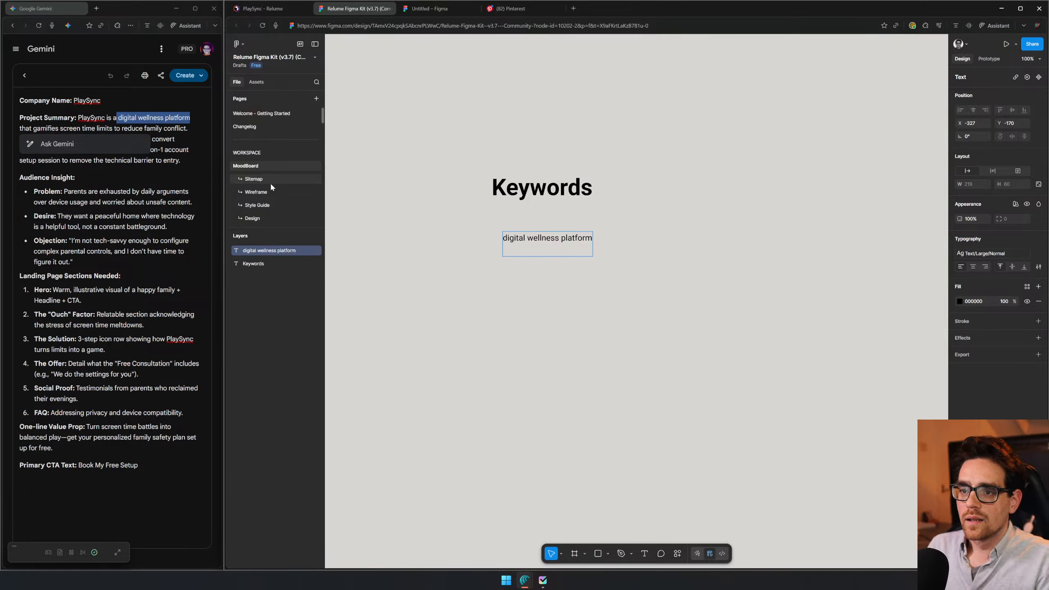
- Copy "gamifies" and "family" from the brief's project summary into the keyword list, each on its own line
click(75, 178)
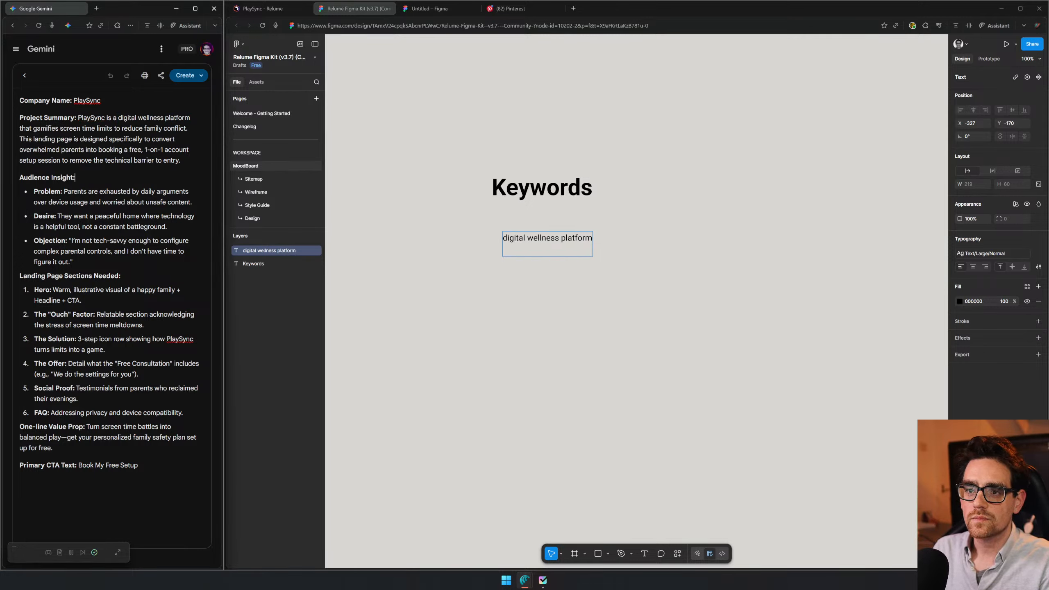
double_click(46, 128)
key(ctrl+c)
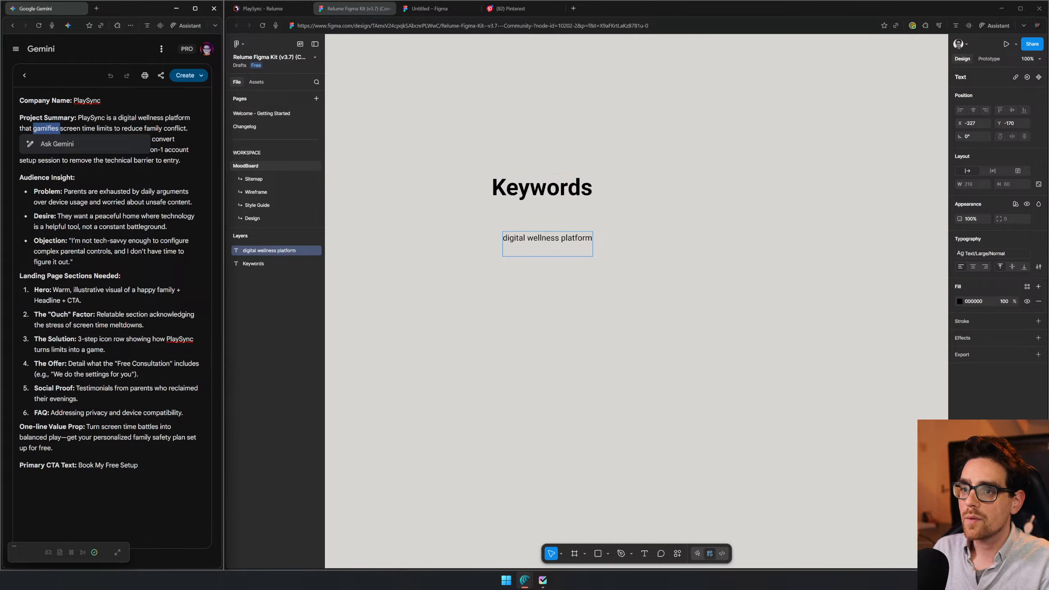
key(alt+Tab)
key(ctrl+v)
click(154, 139)
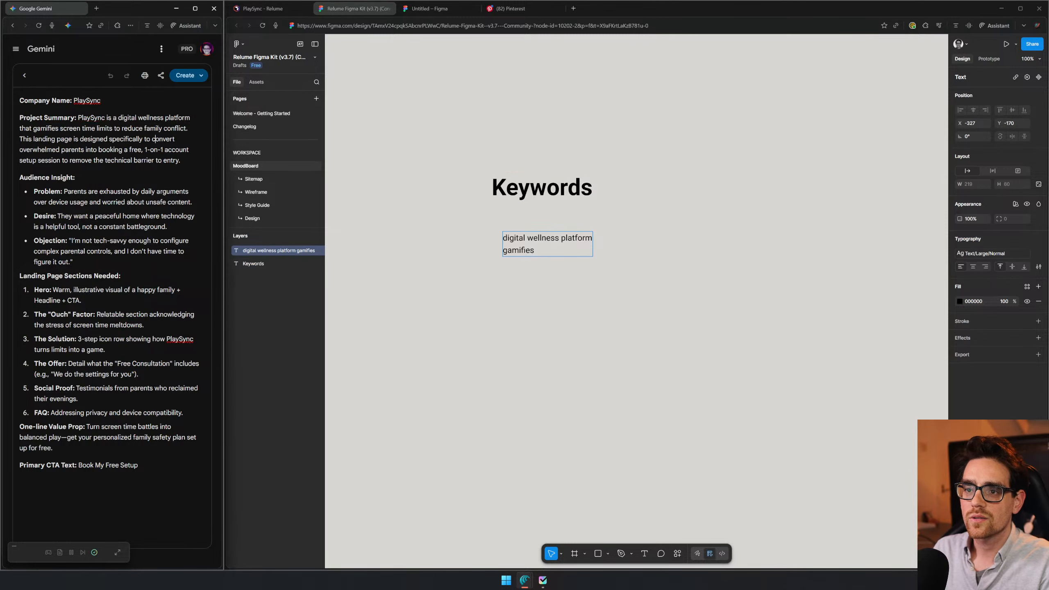
double_click(154, 128)
key(ctrl+c)
key(alt+Tab)
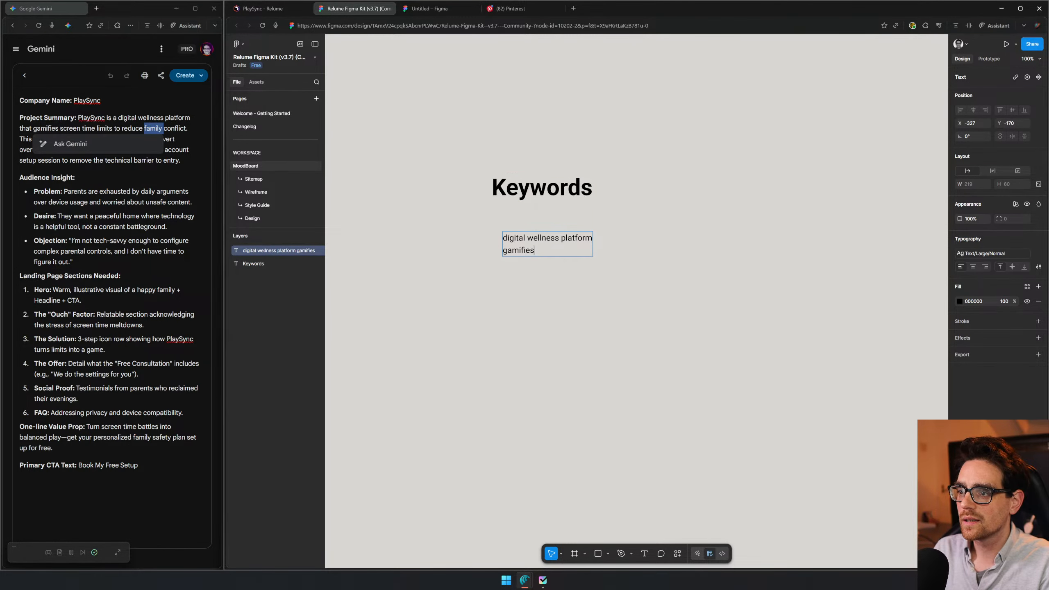
key(Return)
key(ctrl+v)
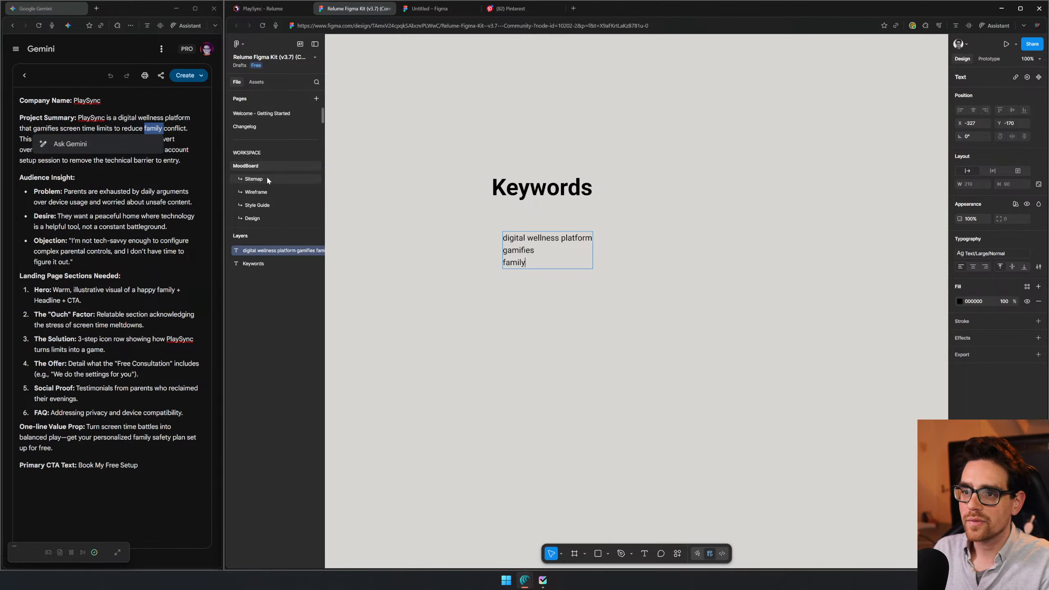
- Remove "platform" from the first keyword line and split "digital" and "wellness" onto separate lines
click(34, 215)
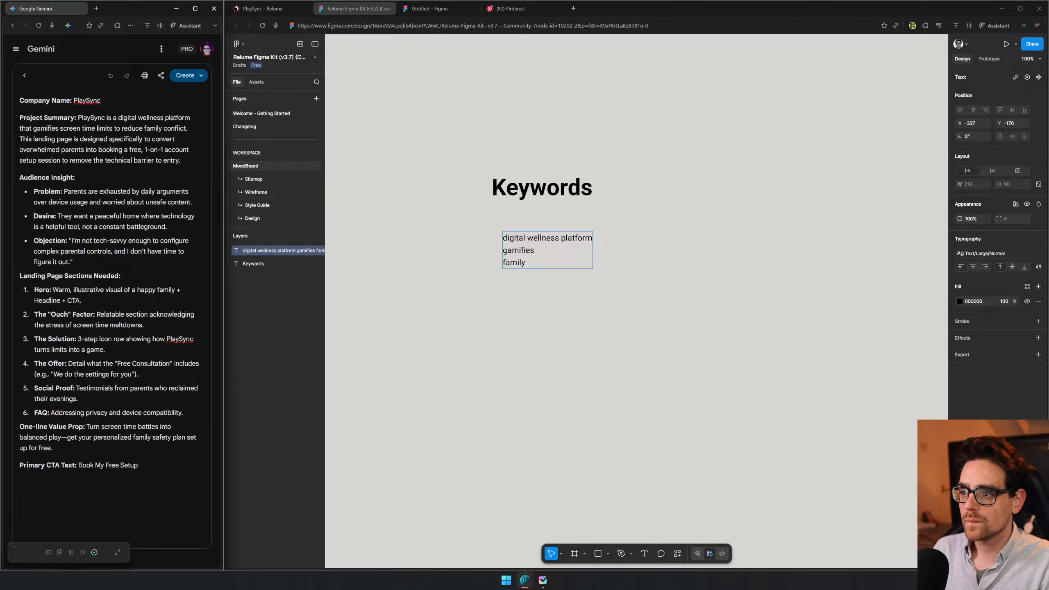
click(546, 238)
double_click(577, 238)
key(BackSpace)
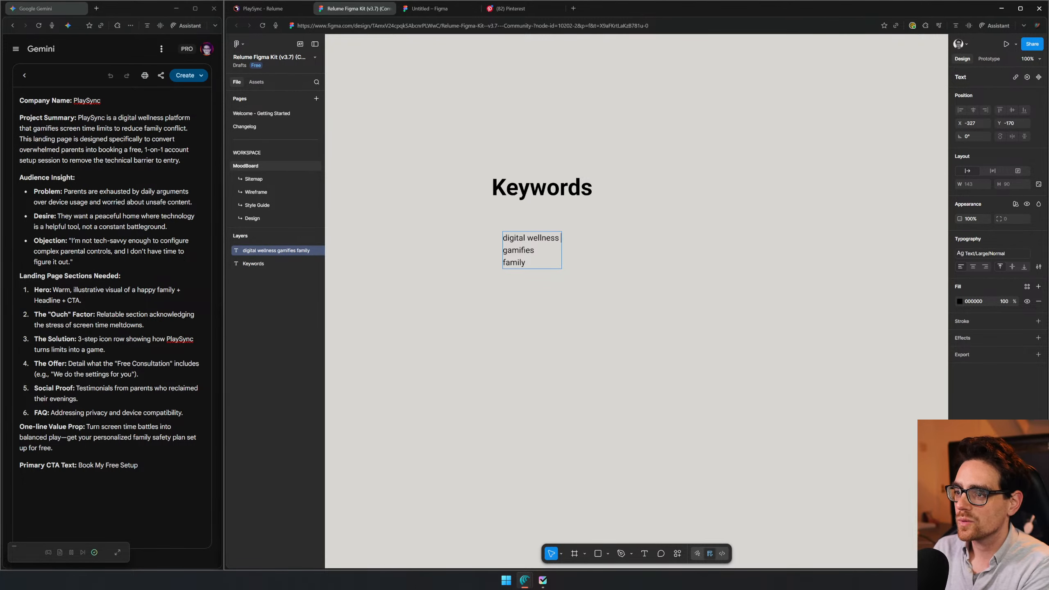
key(Return)
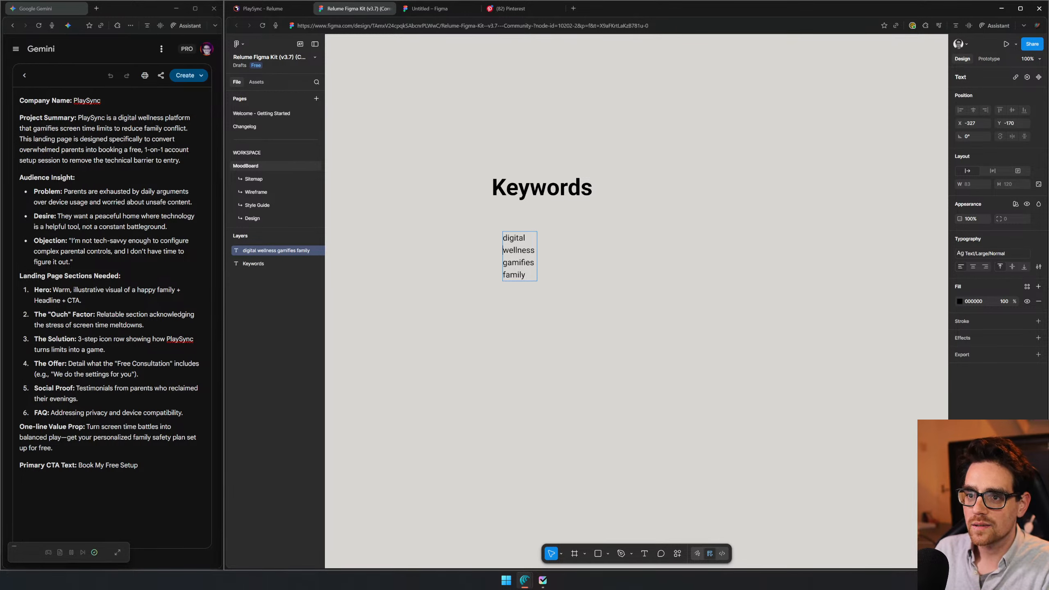
- Copy "peaceful" from the brief's Desire point into the keyword list as a new last line
double_click(108, 216)
key(ctrl+c)
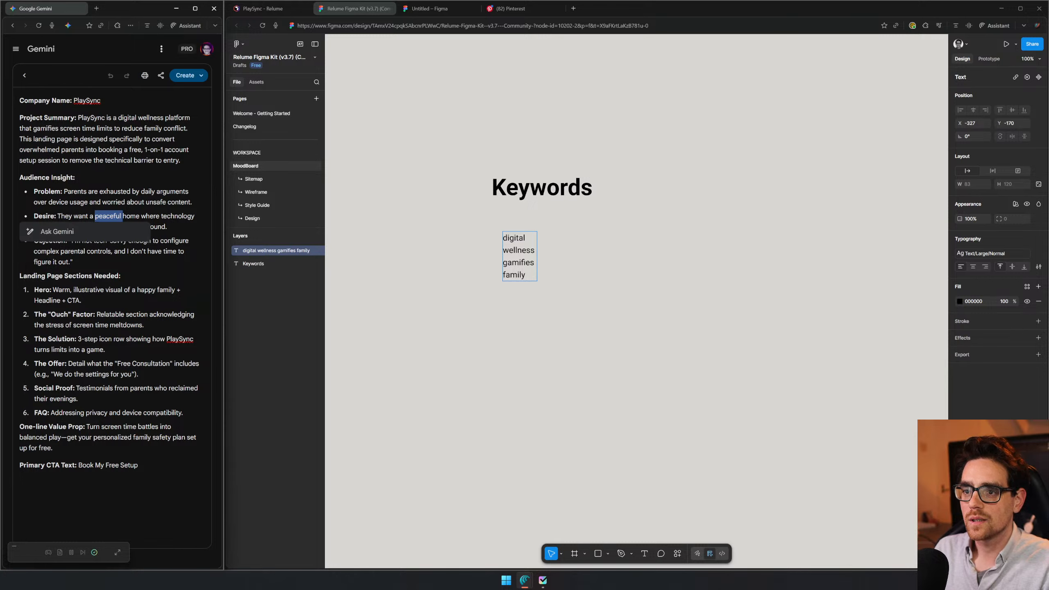
key(alt+Tab)
key(ctrl+v)
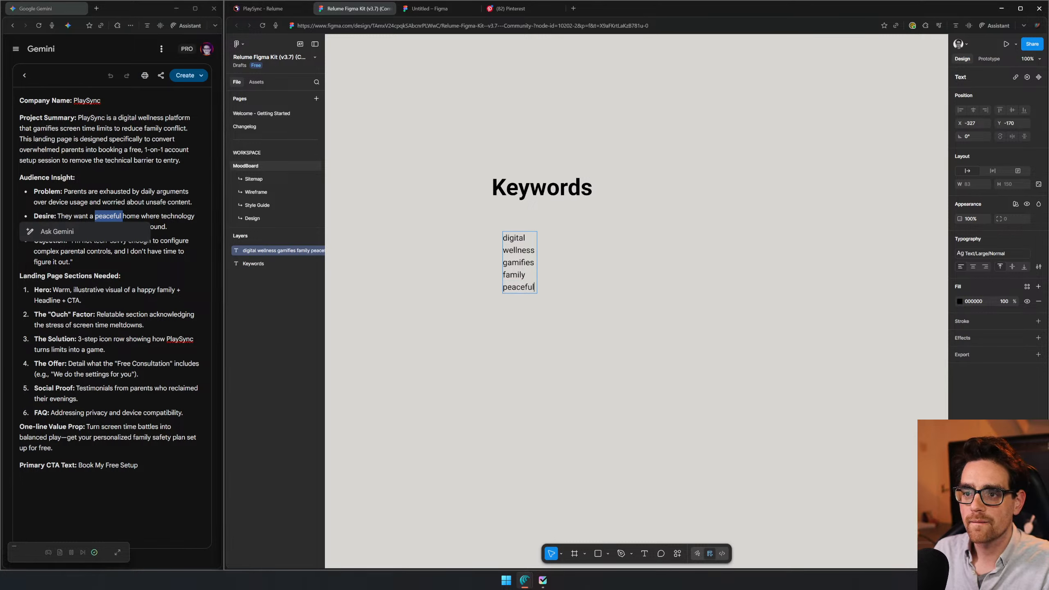
click(136, 191)
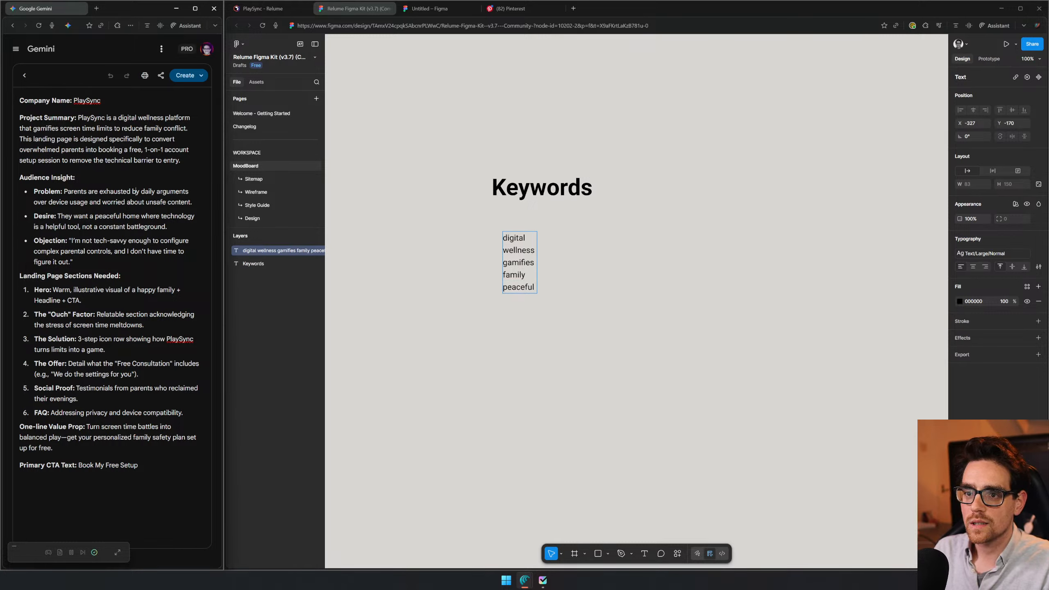
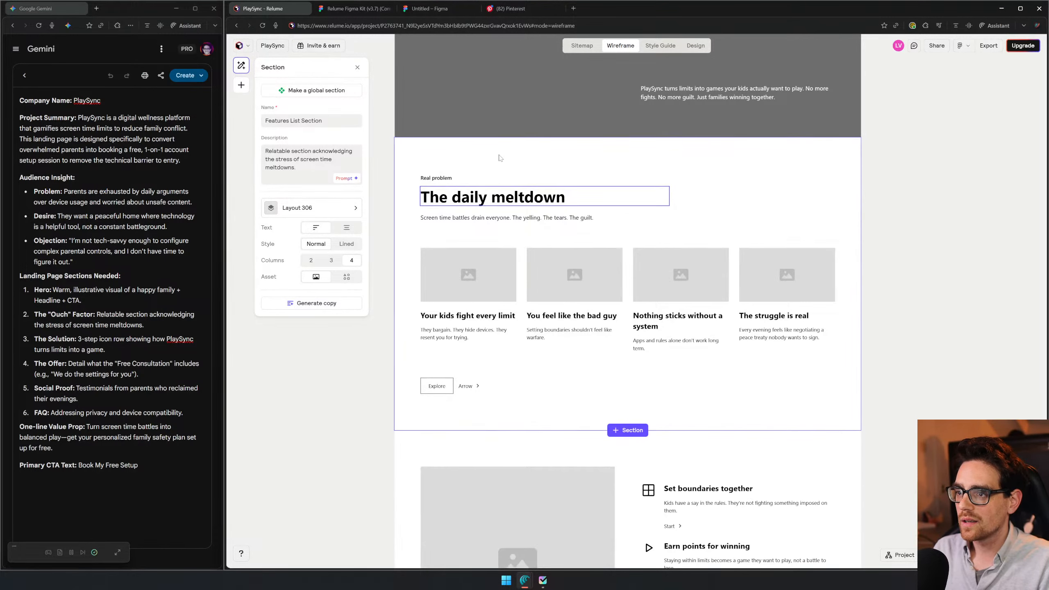
scroll(523, 253, up, 2)
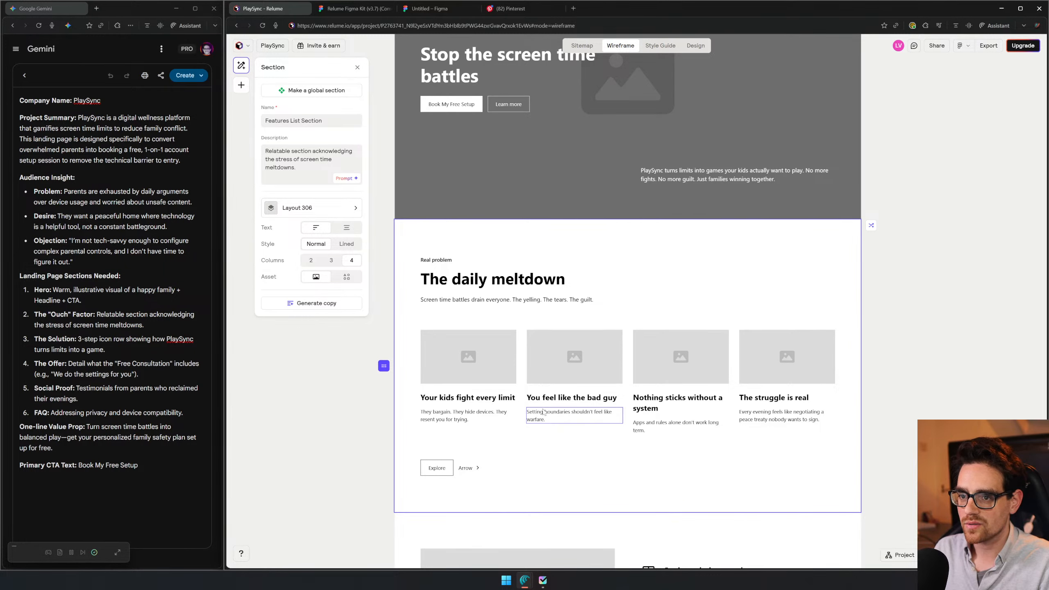
- Review the PlaySync wireframe in Relume from the hero down to the FAQ, looking for words that suit the keyword list
scroll(849, 417, down, 8)
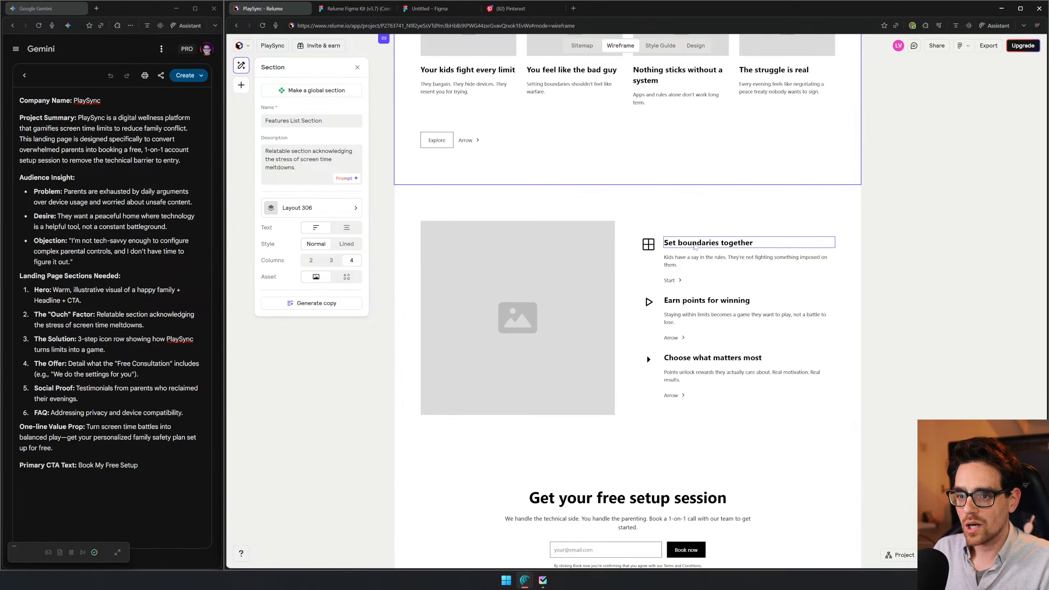
scroll(765, 317, down, 6)
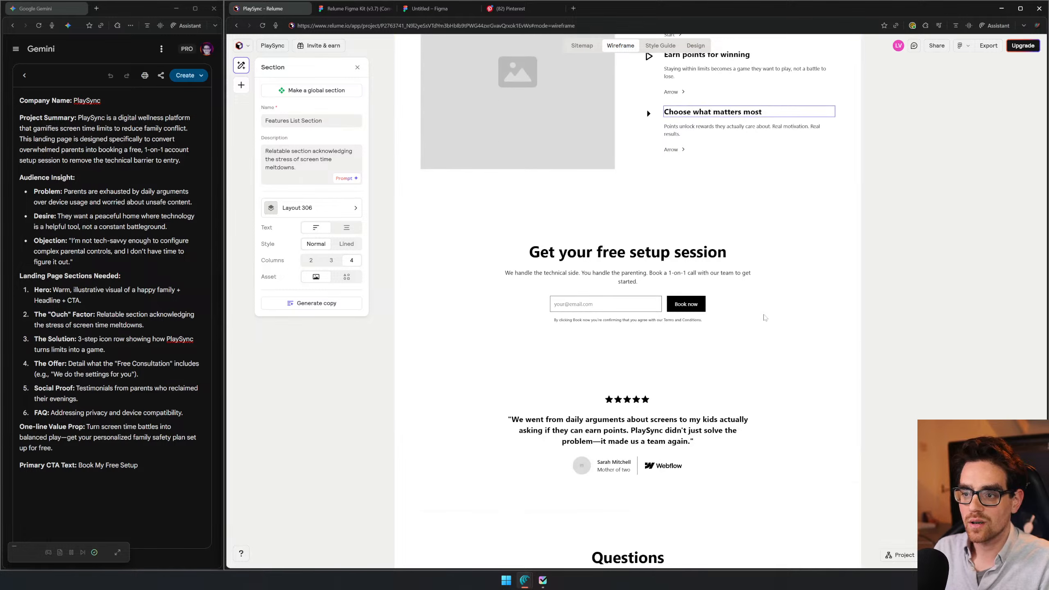
click(414, 273)
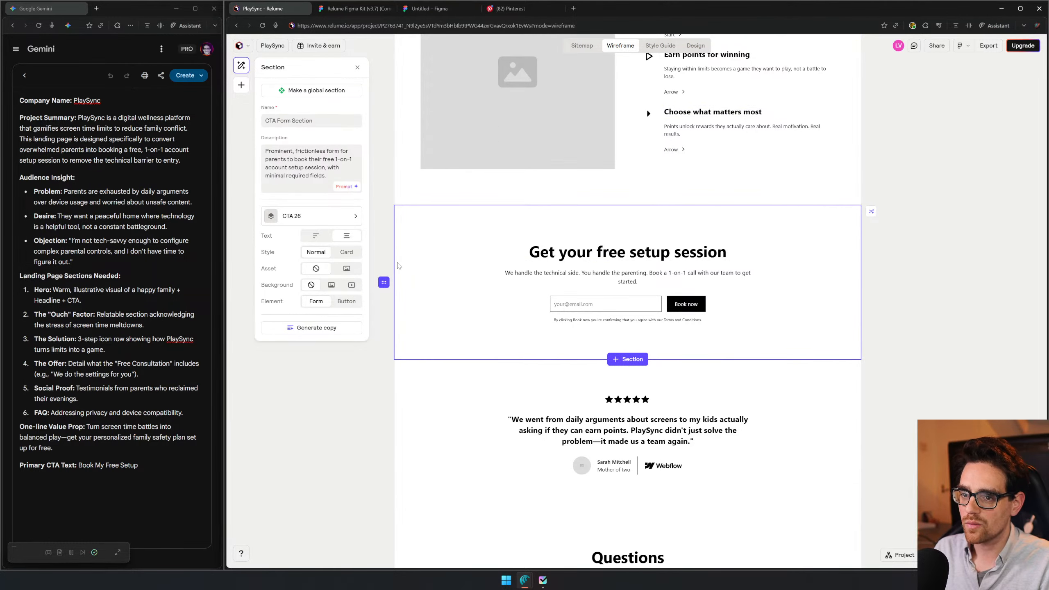
scroll(413, 266, down, 12)
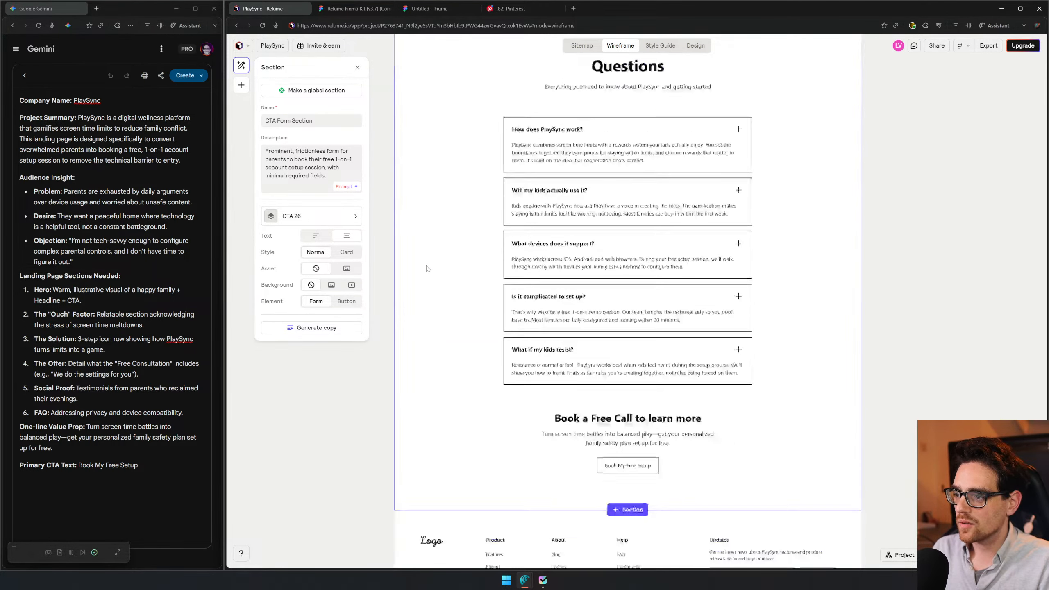
scroll(428, 268, up, 11)
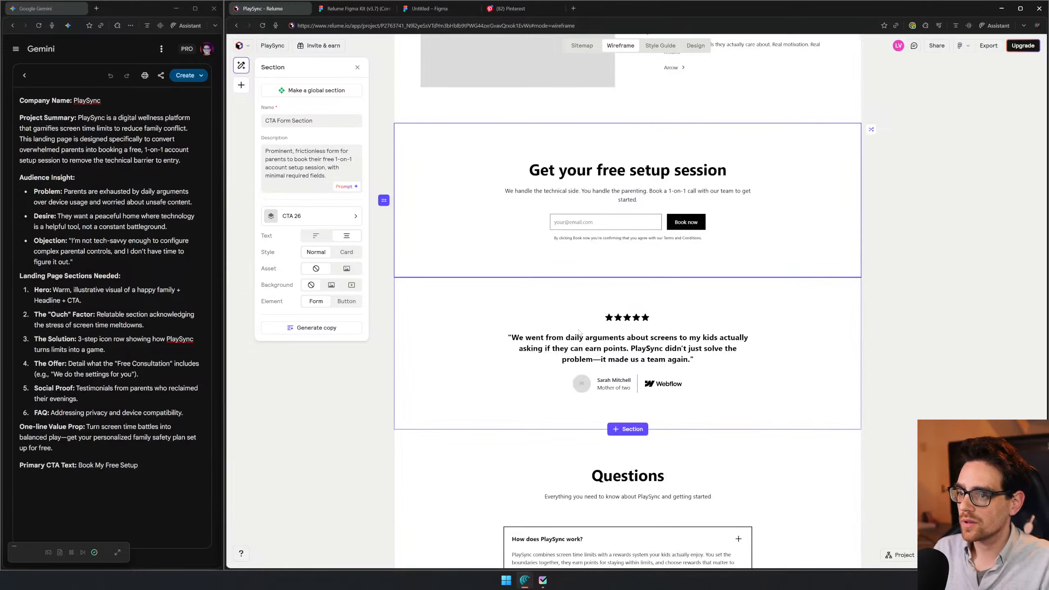
scroll(639, 460, down, 5)
scroll(640, 460, down, 6)
scroll(639, 460, up, 6)
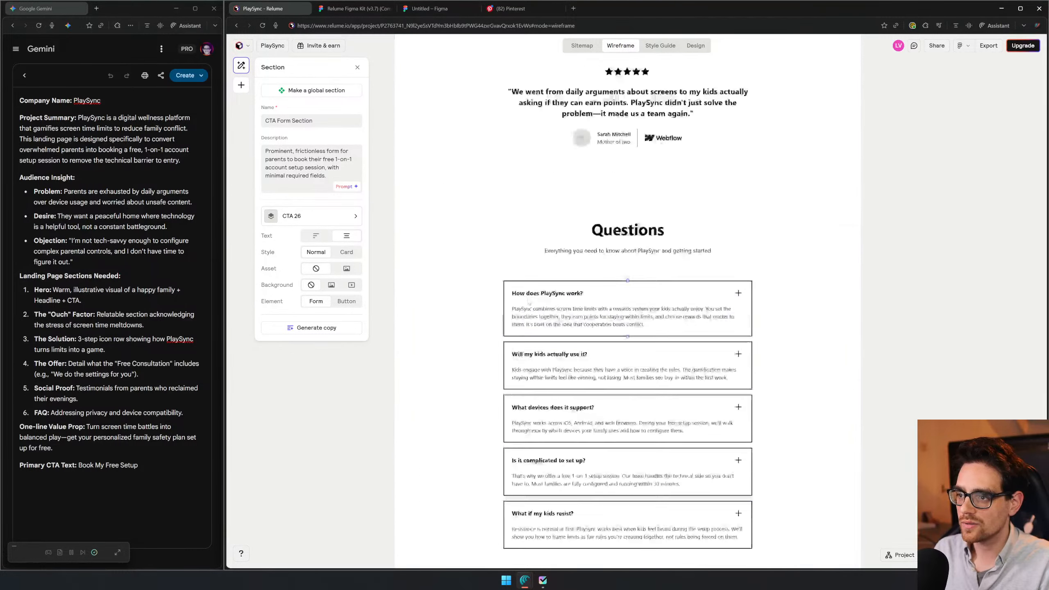
- Switch to the Relume Figma Kit file and turn the keyword list into bullets, one for each word from "digital" to "happy"
click(366, 5)
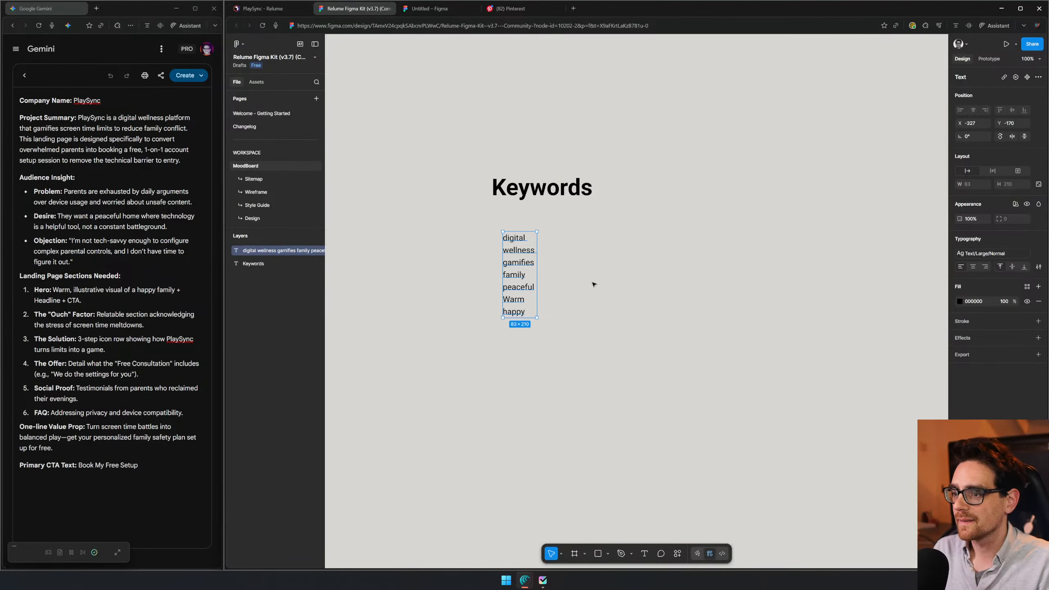
double_click(515, 234)
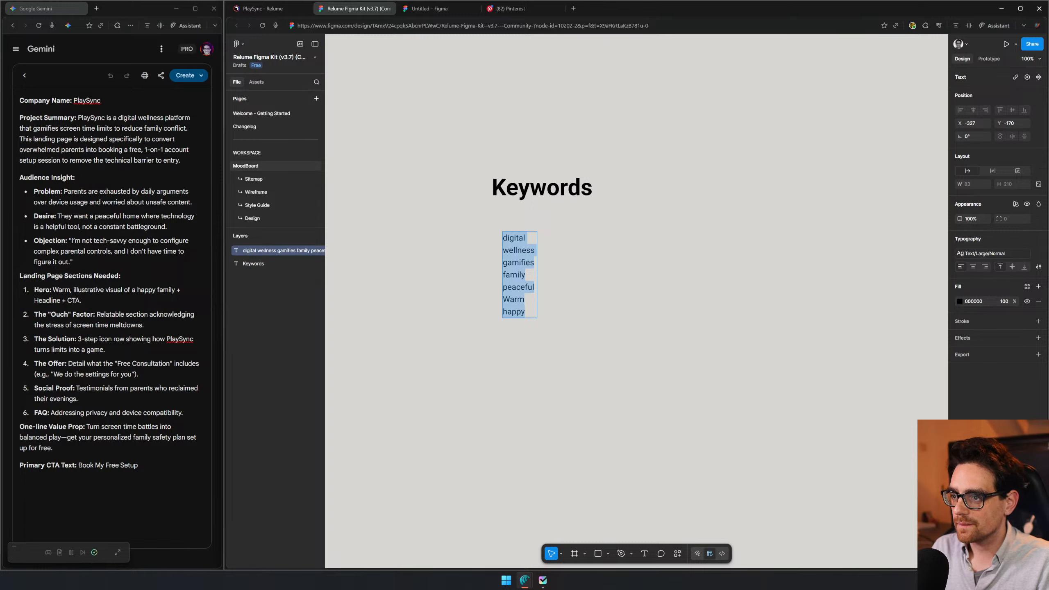
key(Left)
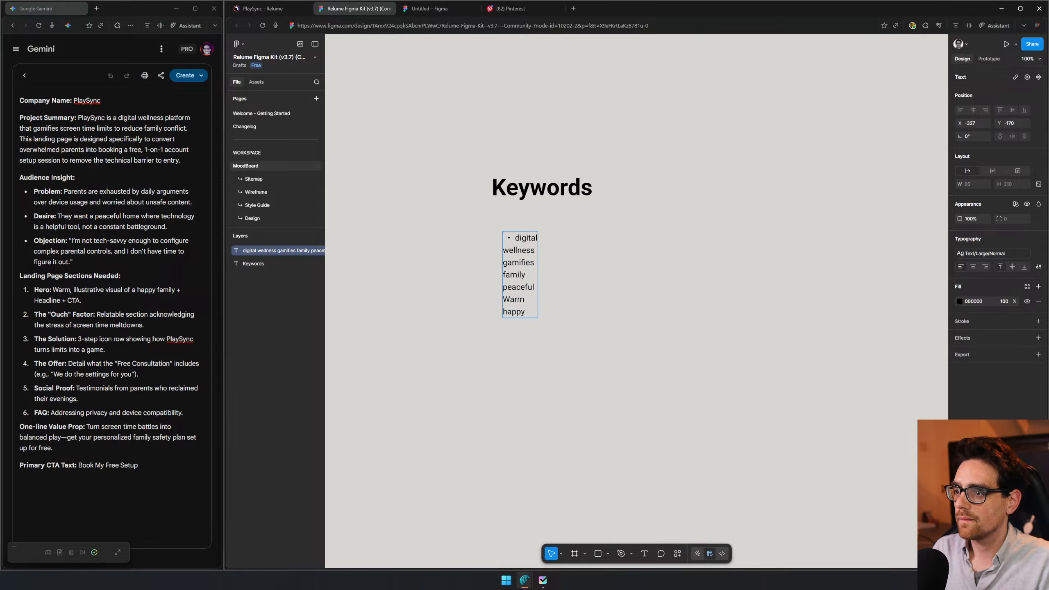
key(Delete)
key(Return)
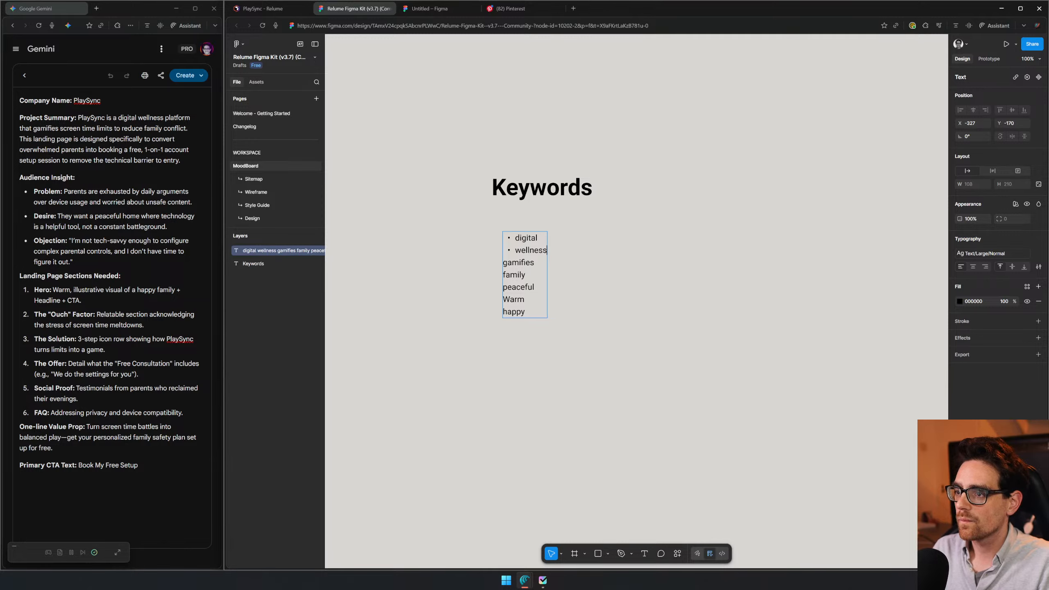
key(Delete)
key(Return)
key(Delete)
key(Delete)
key(Return)
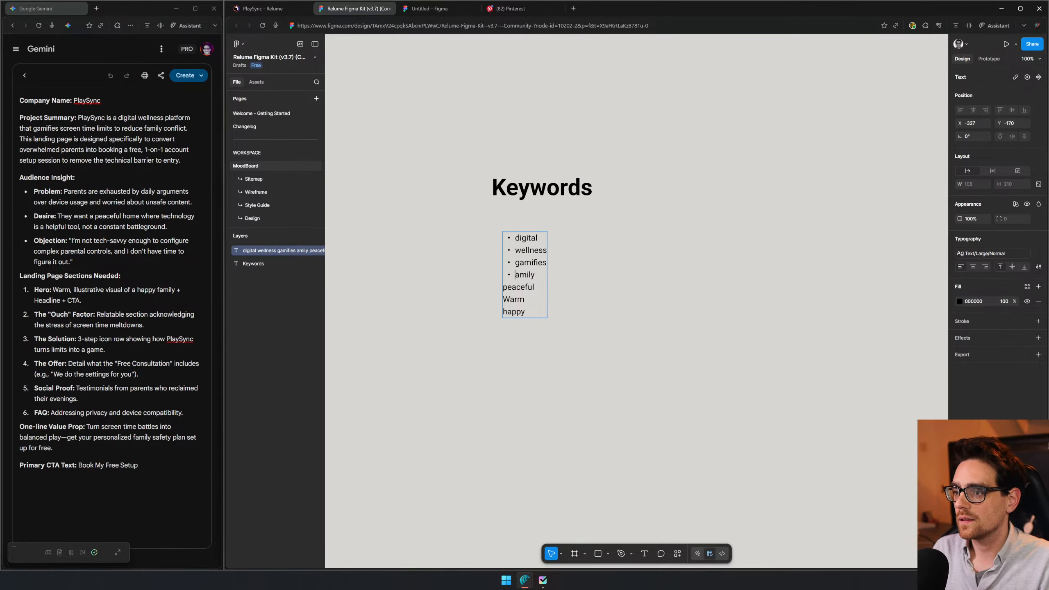
key(End)
key(Delete)
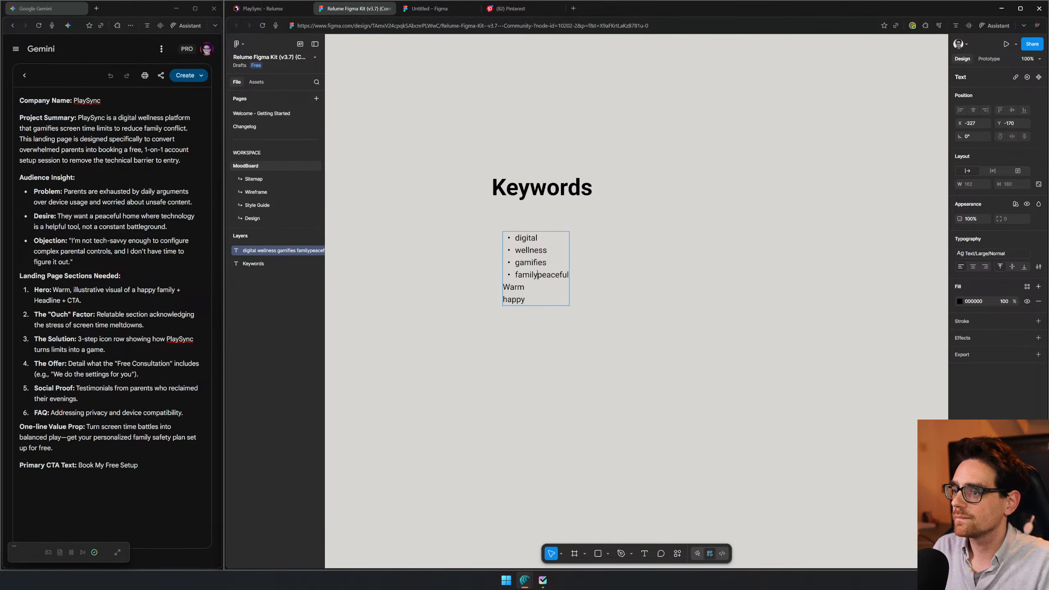
key(Return)
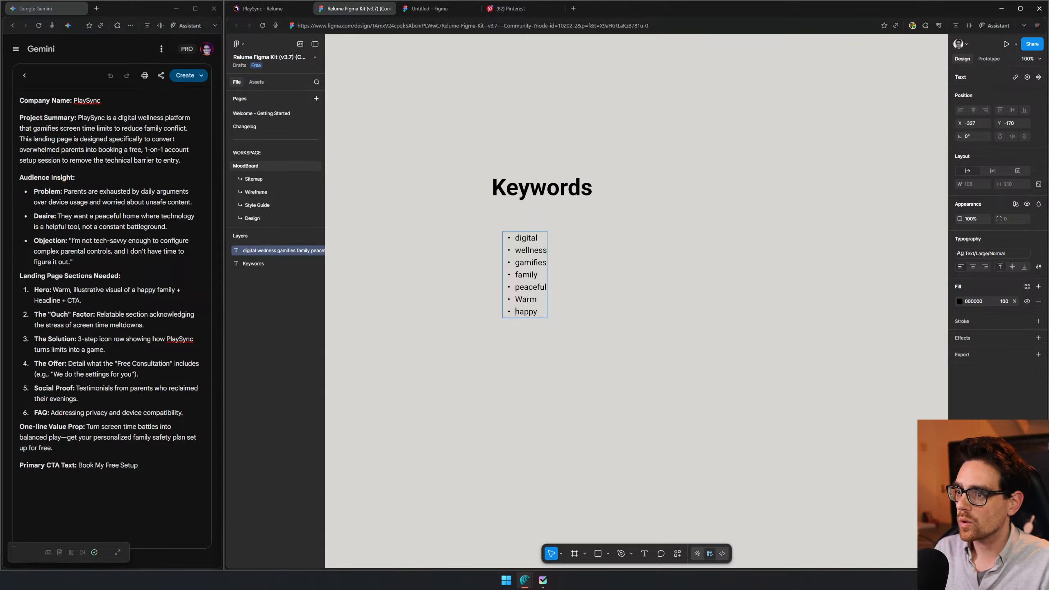
- Switch to Pinterest, close the untitled Figma tab, and search for "digital" to look through the pins
click(454, 9)
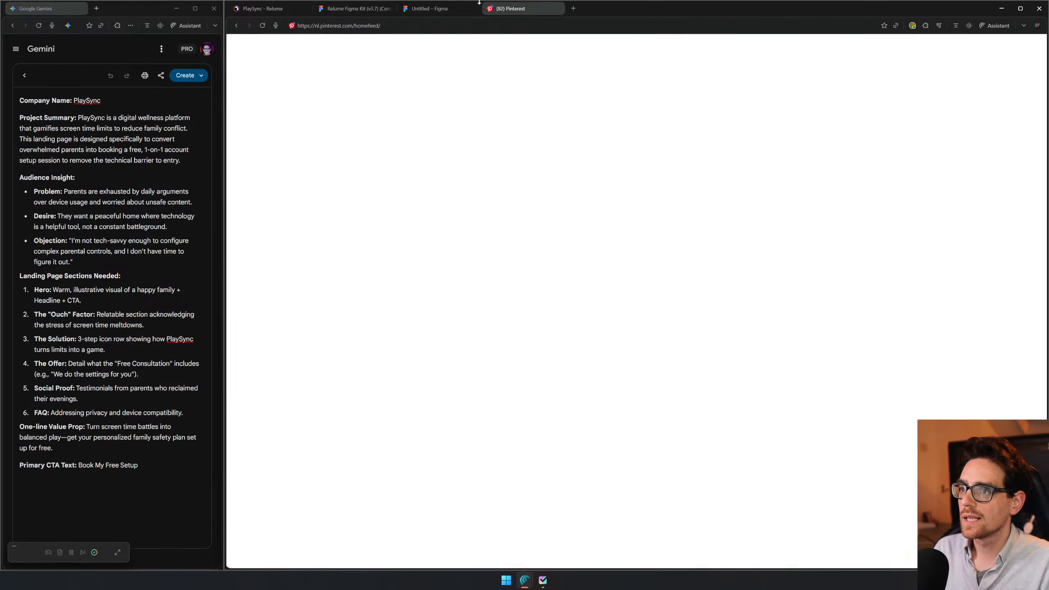
middle_click(454, 11)
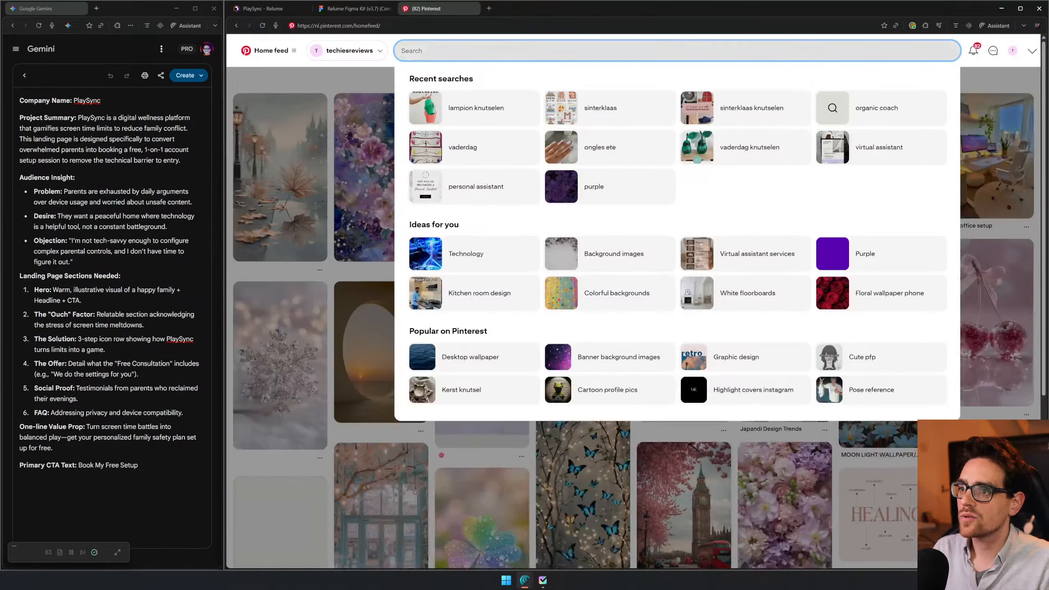
click(474, 52)
text(digital)
key(Return)
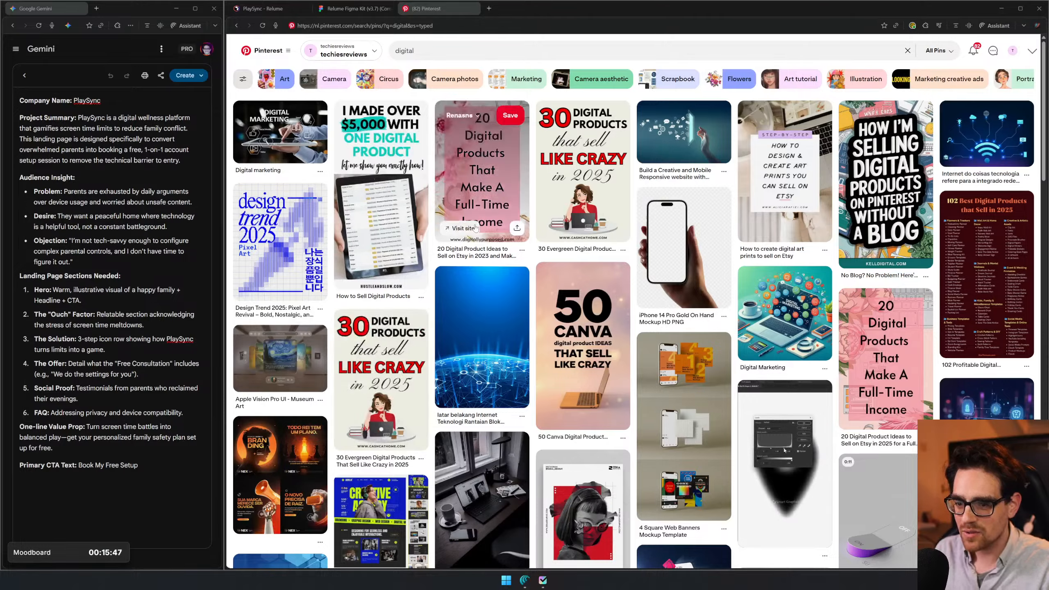
scroll(476, 228, down, 2)
scroll(475, 228, up, 2)
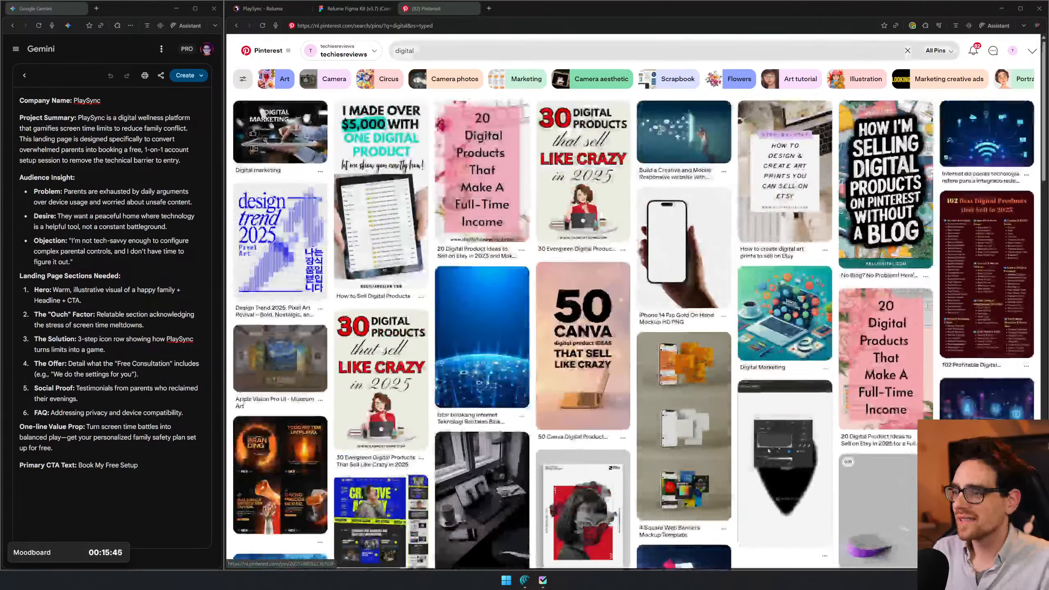
scroll(399, 293, down, 3)
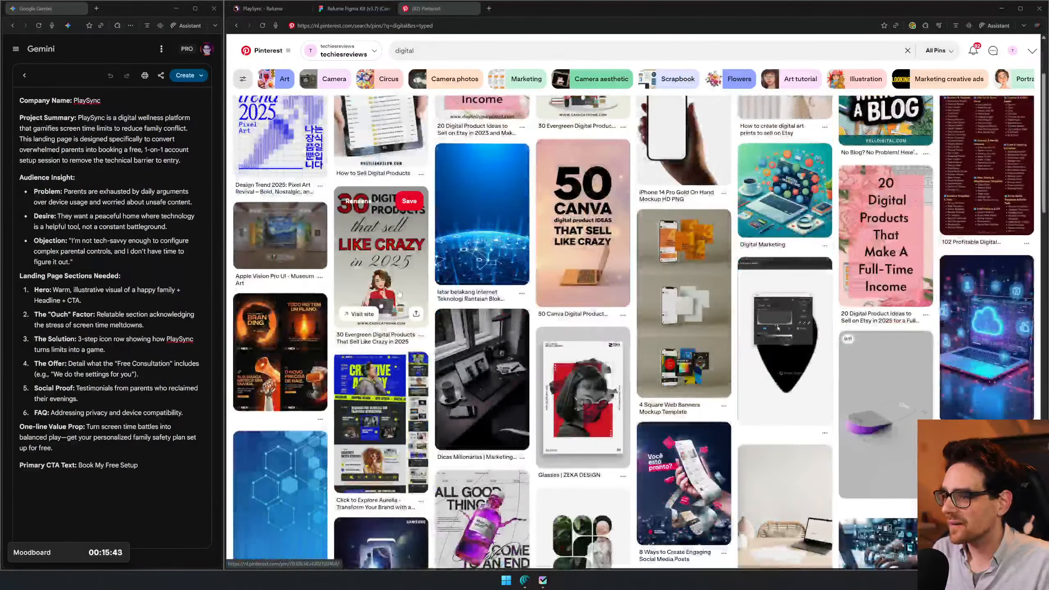
scroll(658, 296, down, 2)
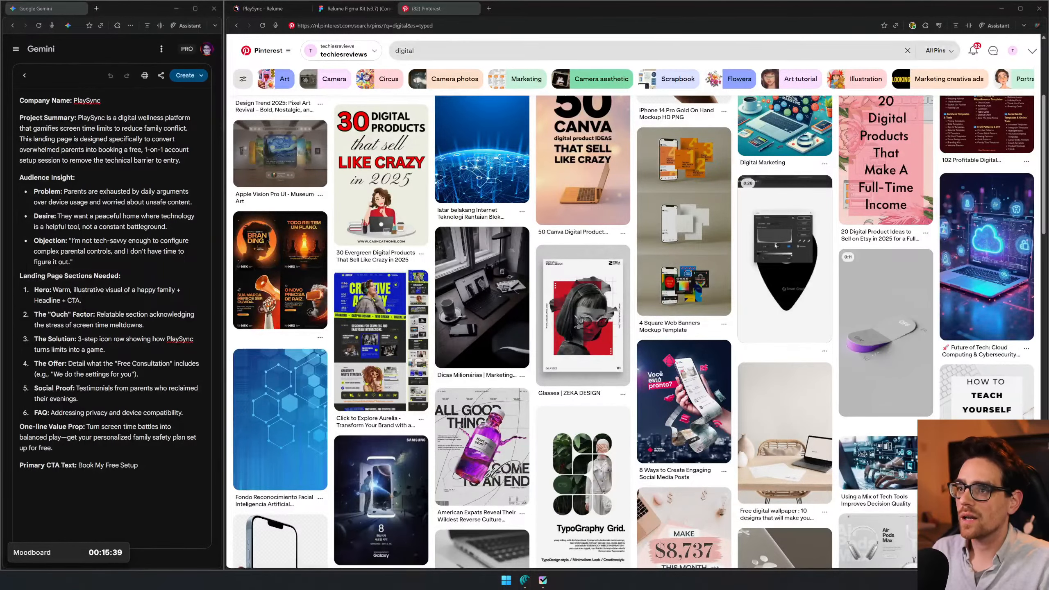
- Search Pinterest for "warm" instead
click(537, 50)
text(warm)
key(Return)
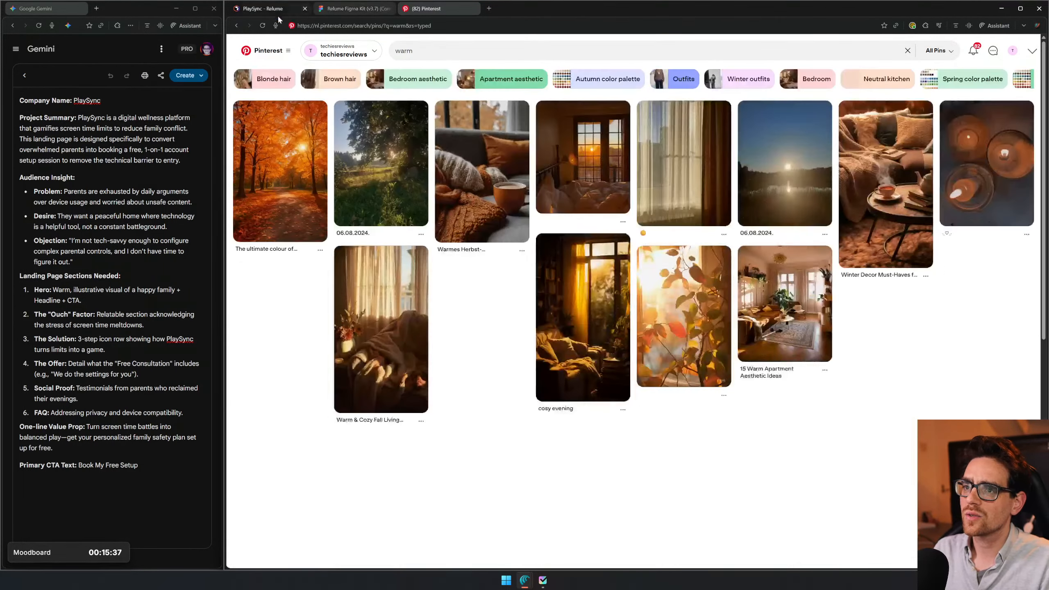
- Switch back to the Figma moodboard and remove "digital" from the bulleted keyword list
click(274, 9)
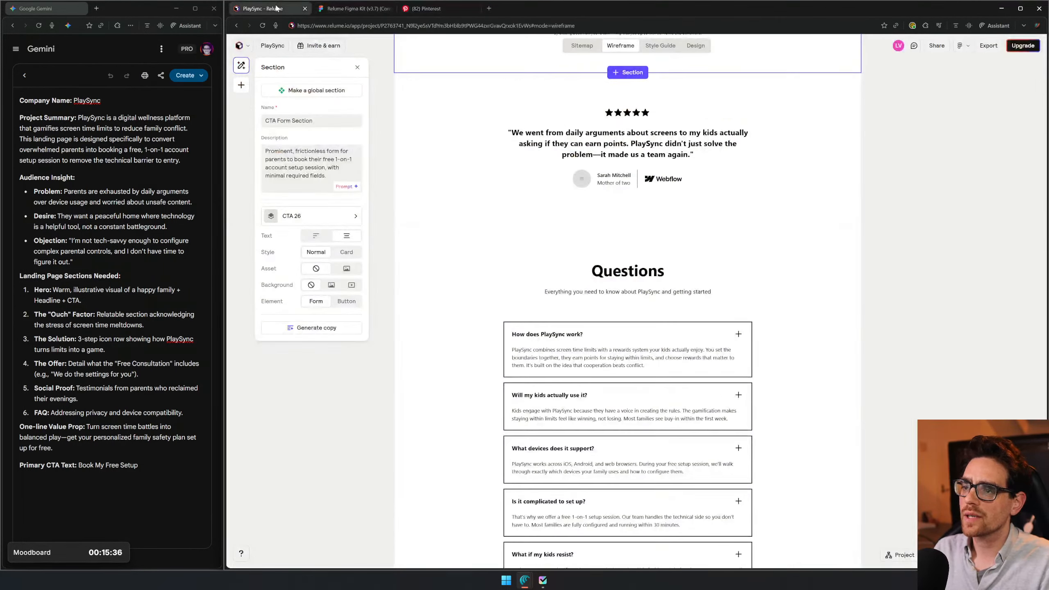
click(349, 7)
key(Delete)
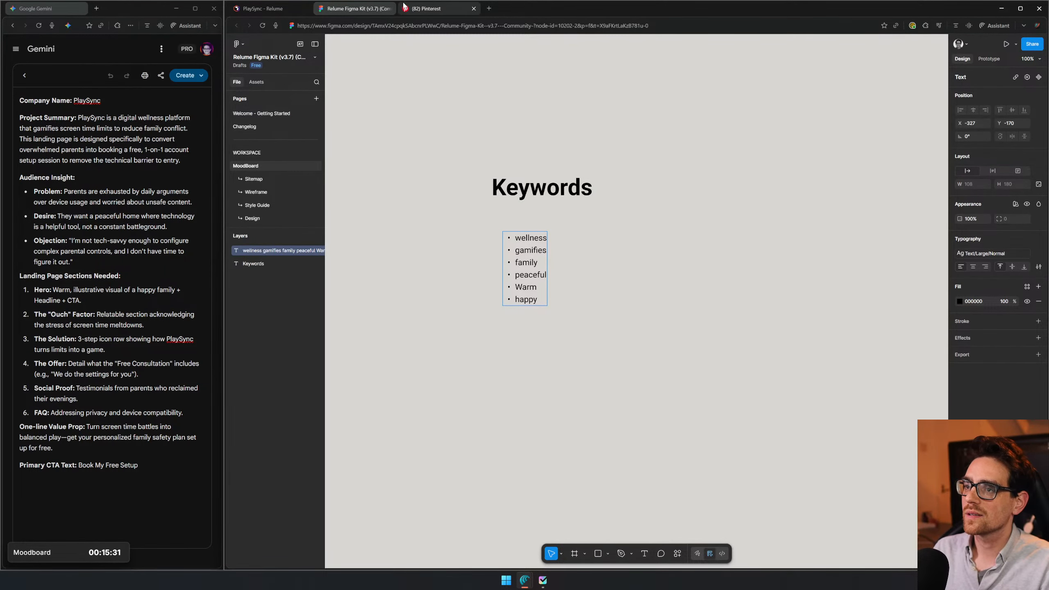
- Return to Pinterest and look through the "warm" pins for suitable inspiration images
click(426, 8)
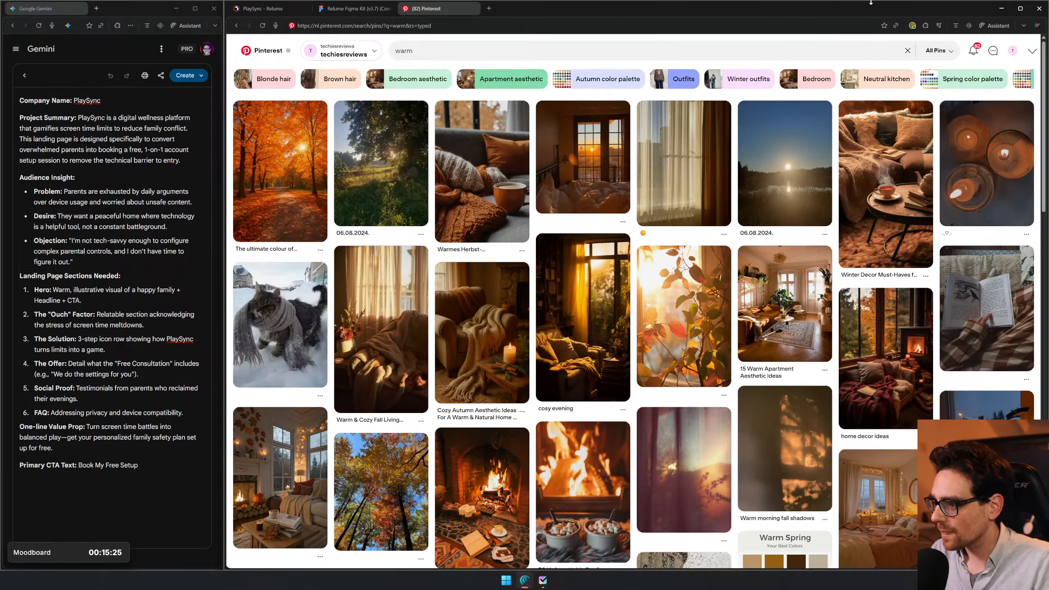
mouse_move(781, 281)
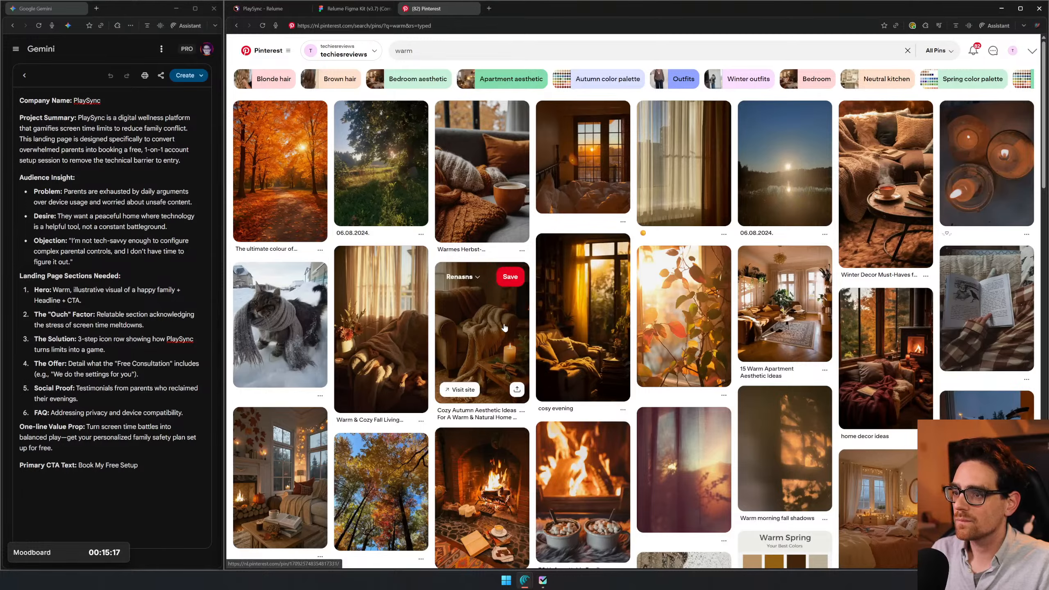
scroll(504, 328, down, 3)
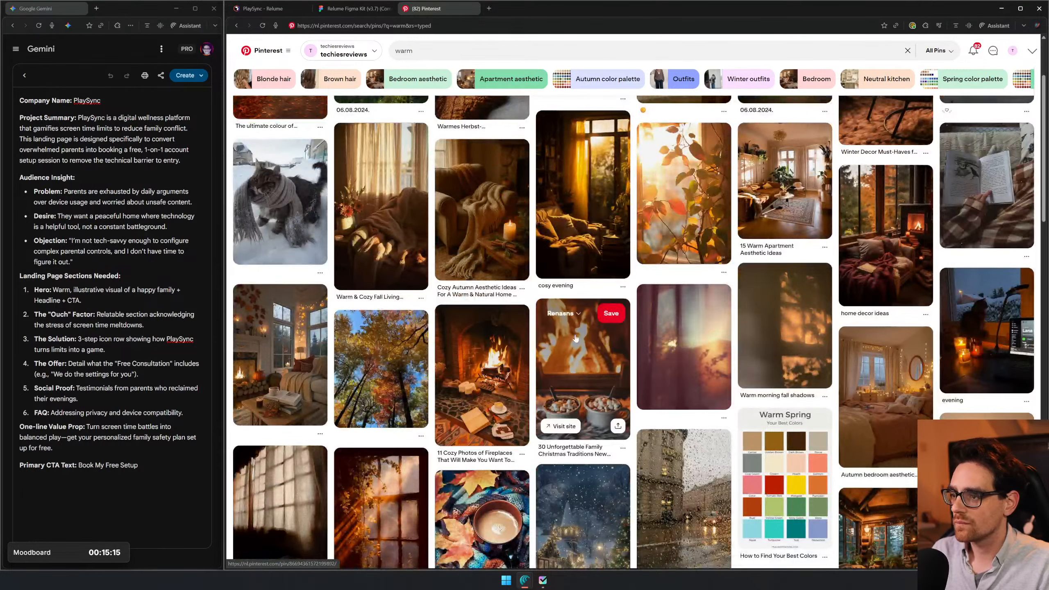
click(578, 314)
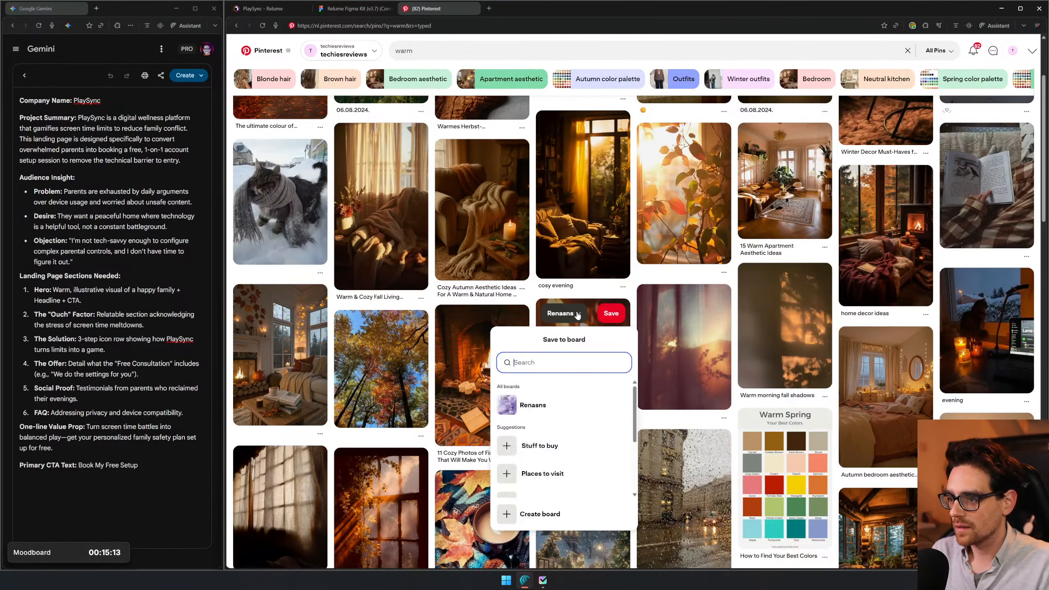
right_click(576, 408)
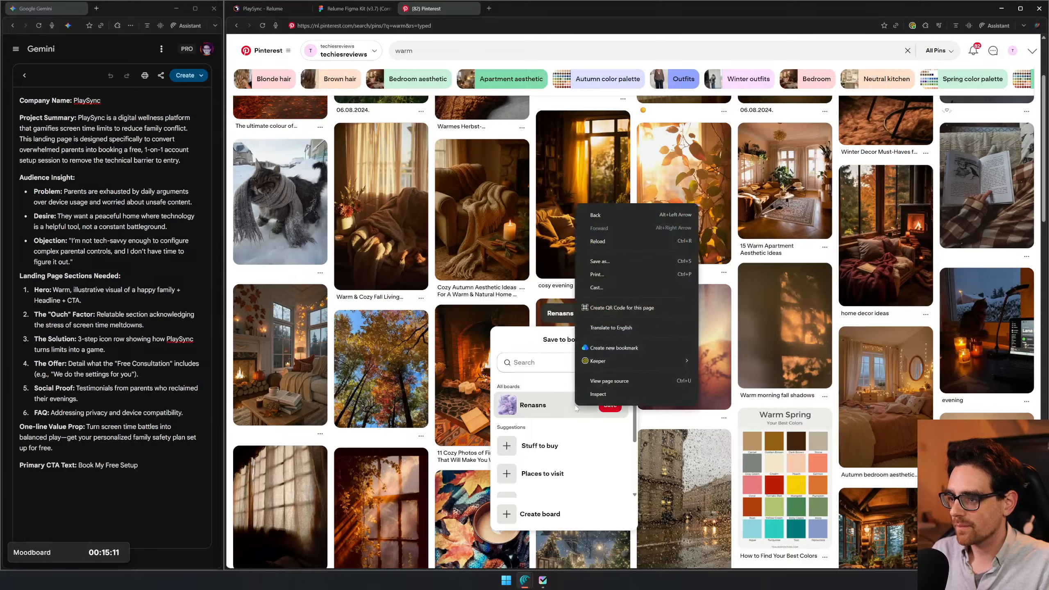
click(504, 311)
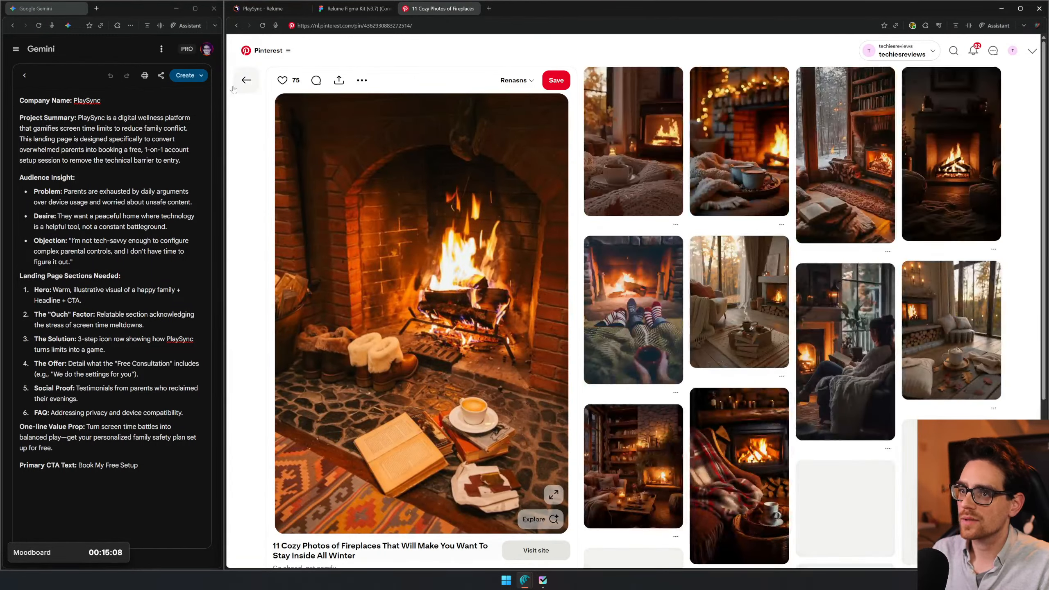
click(246, 80)
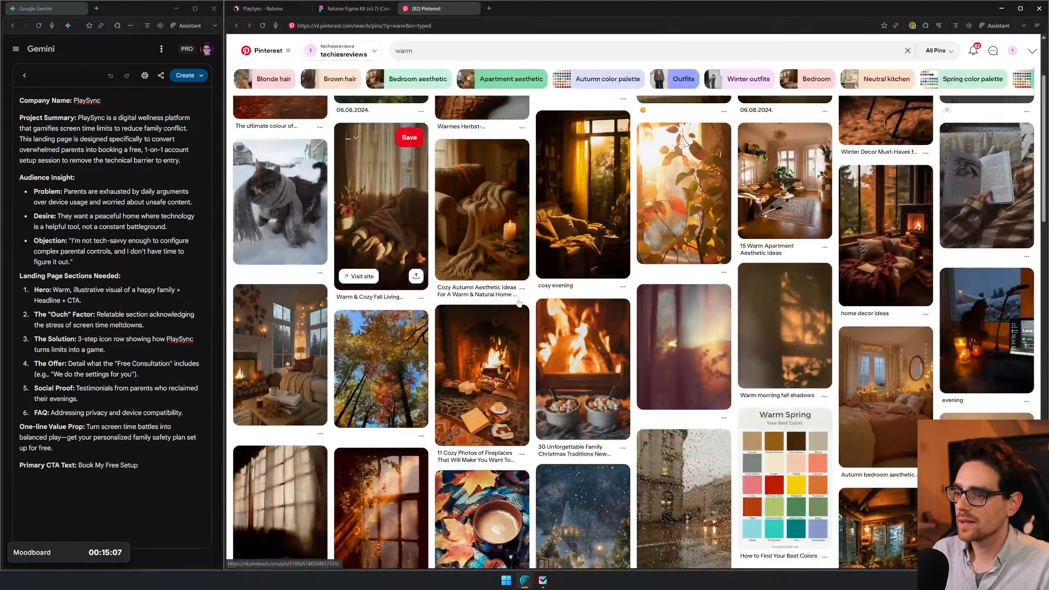
- Open the cozy fireplace pin, the Warm Spring color palette pin and the sunlit window pin in separate new tabs
middle_click(502, 387)
scroll(502, 387, down, 3)
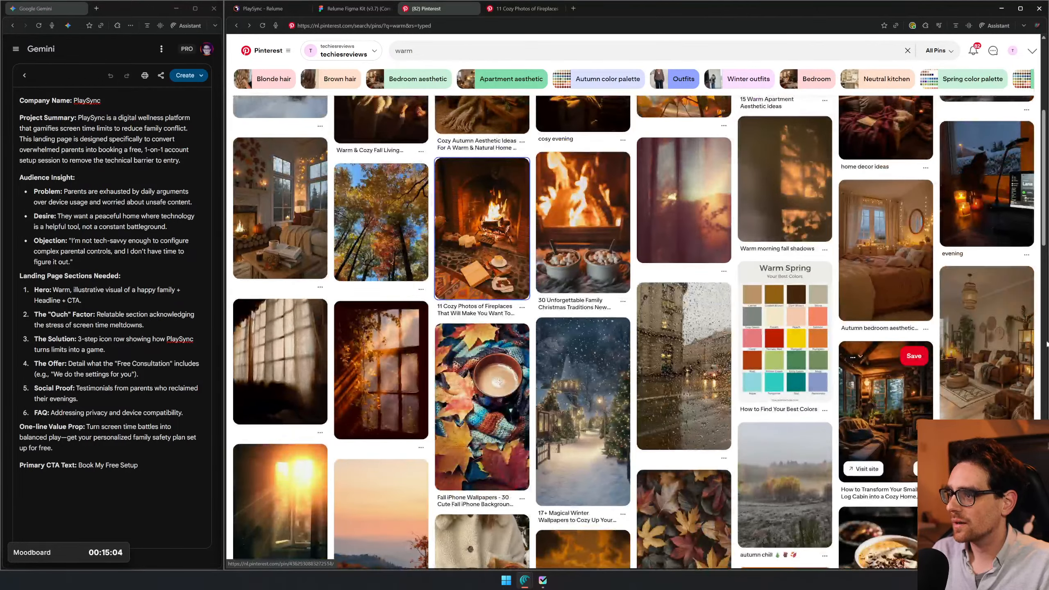
middle_click(831, 341)
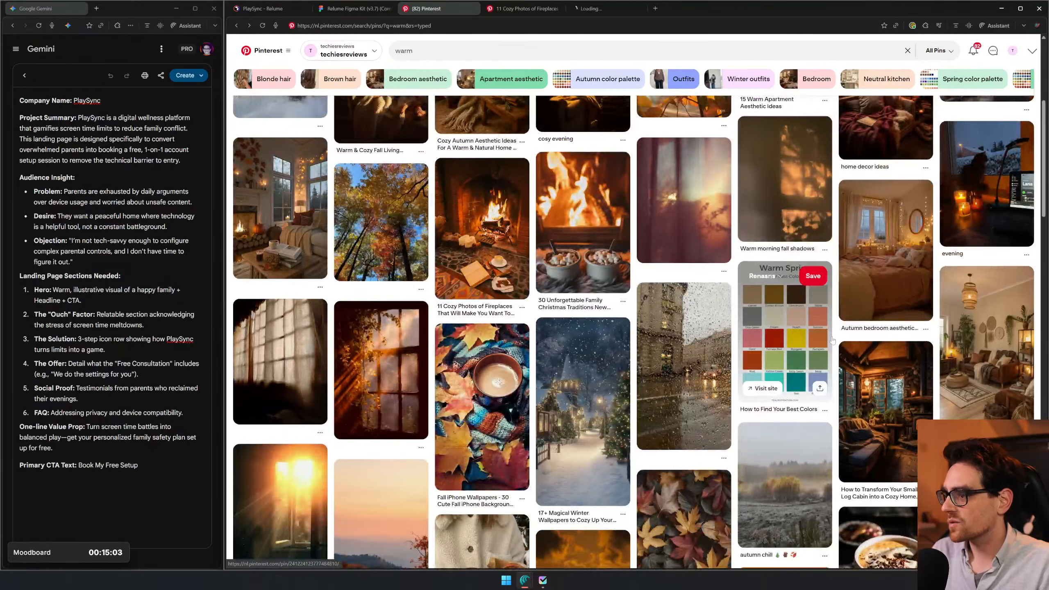
scroll(780, 298, up, 3)
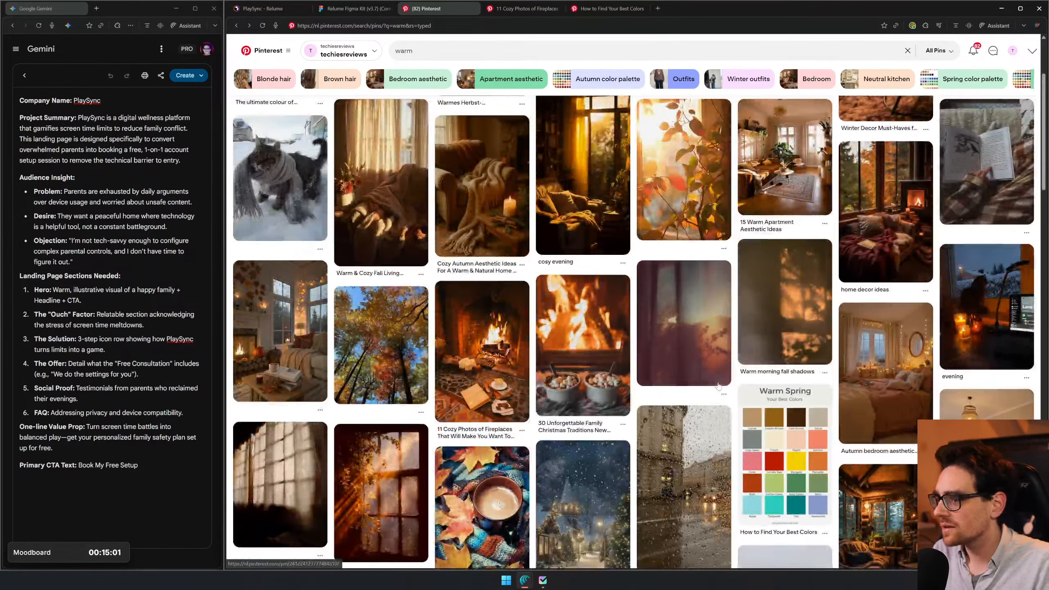
scroll(743, 344, down, 5)
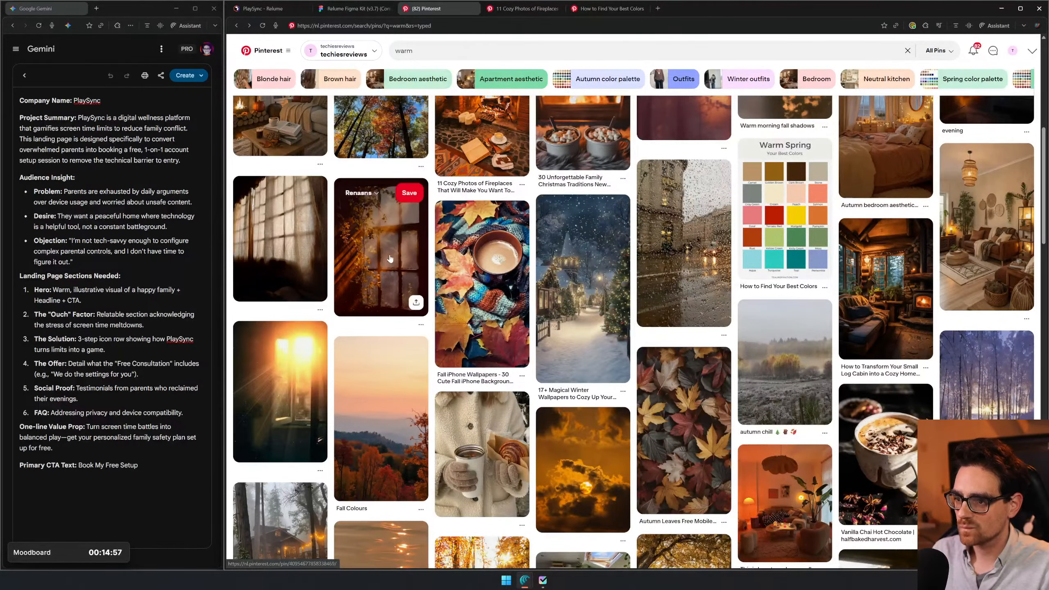
middle_click(406, 283)
scroll(684, 282, down, 4)
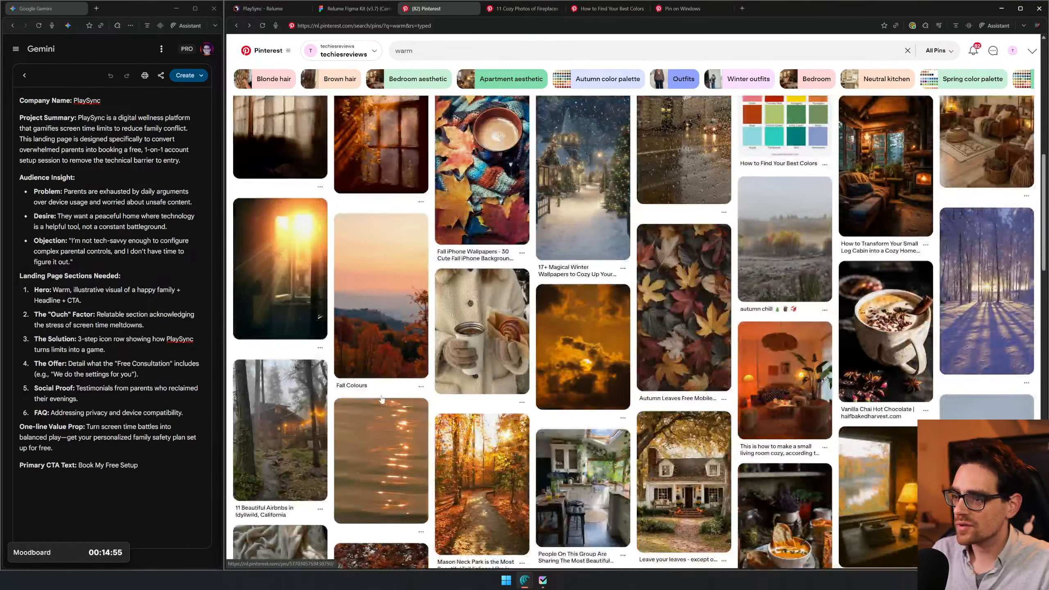
- Browse further "warm" pins and open the cozy living room, "The ultimate colour of Autumn" and "15 Warm Apartment Aesthetic Ideas" pins in separate tabs
scroll(622, 288, down, 2)
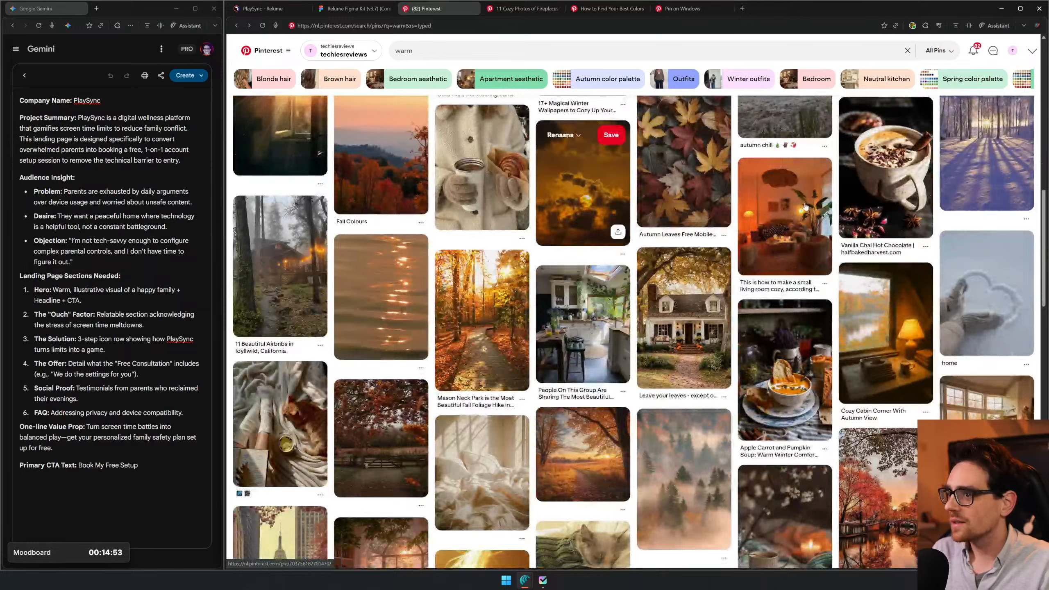
scroll(681, 311, down, 8)
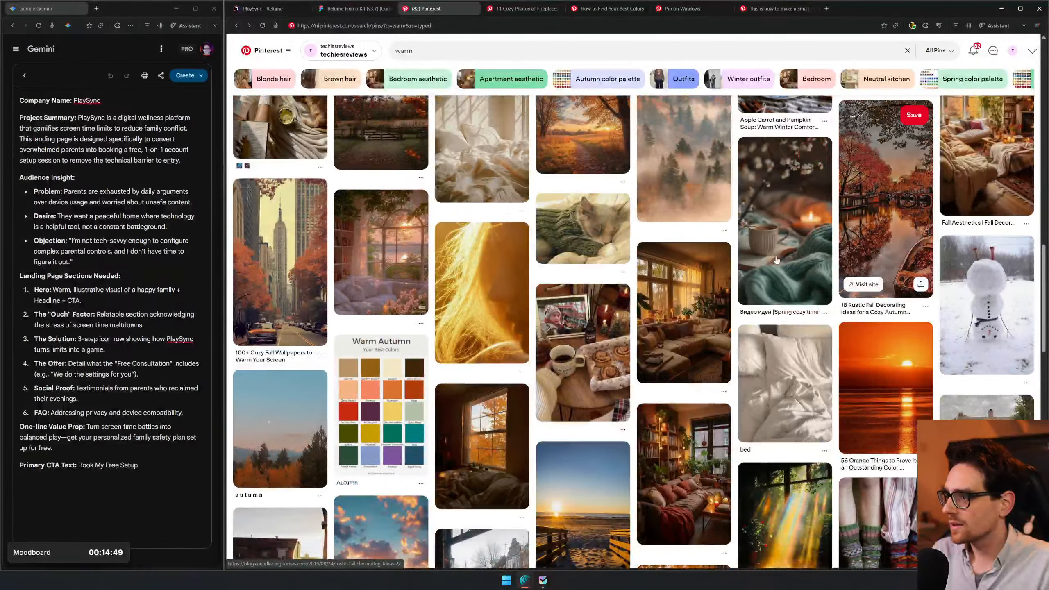
scroll(825, 294, down, 3)
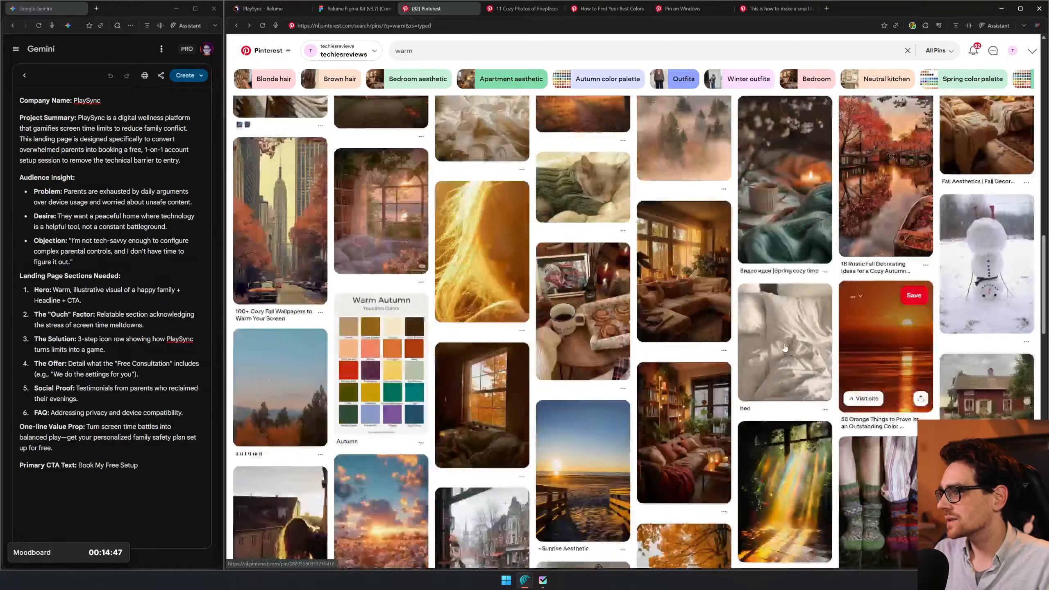
scroll(581, 367, down, 4)
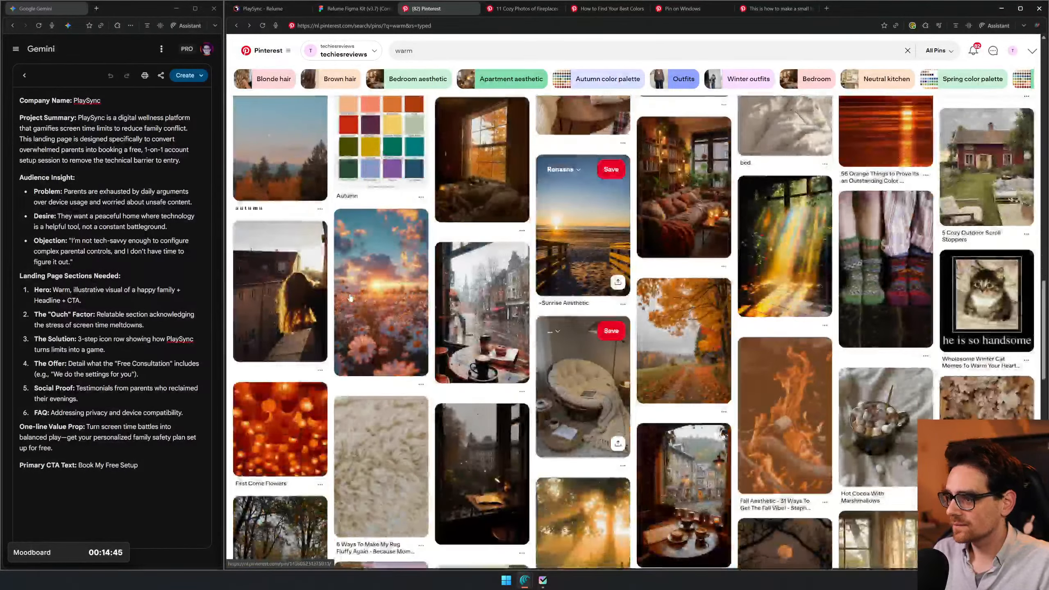
scroll(850, 396, down, 4)
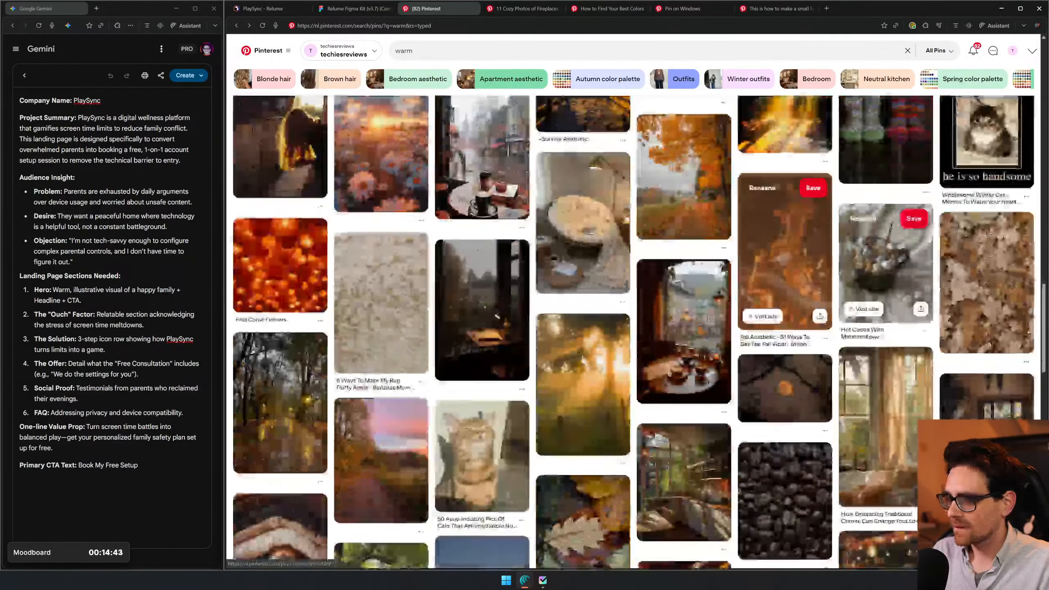
scroll(504, 247, up, 20)
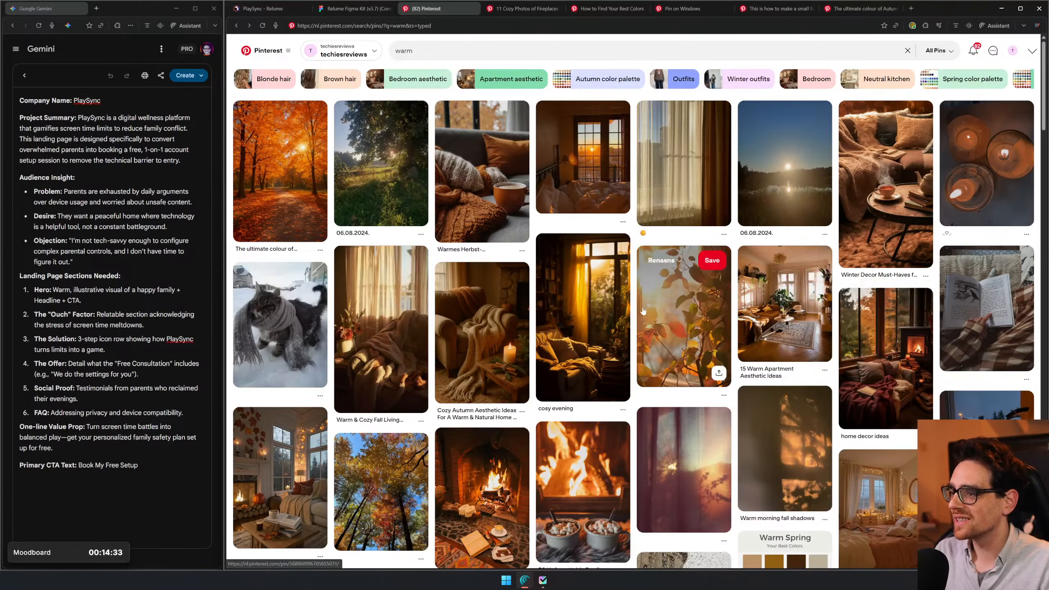
middle_click(785, 335)
- Copy the fireplace image from its Pinterest pin and paste it beside the keyword list in Figma, allowing clipboard access
click(512, 8)
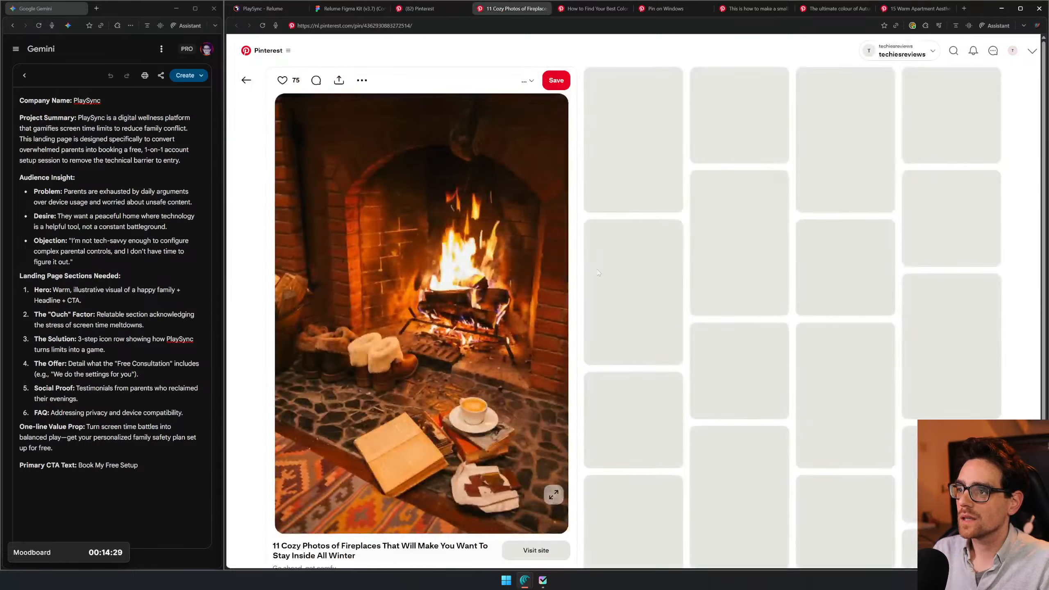
right_click(498, 262)
key(Escape)
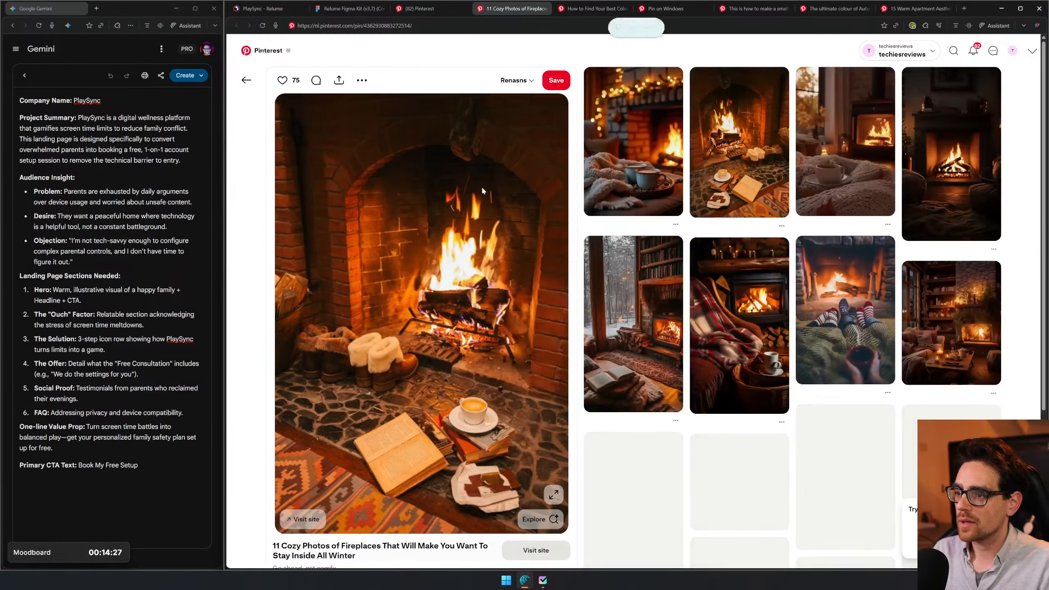
click(344, 10)
click(649, 295)
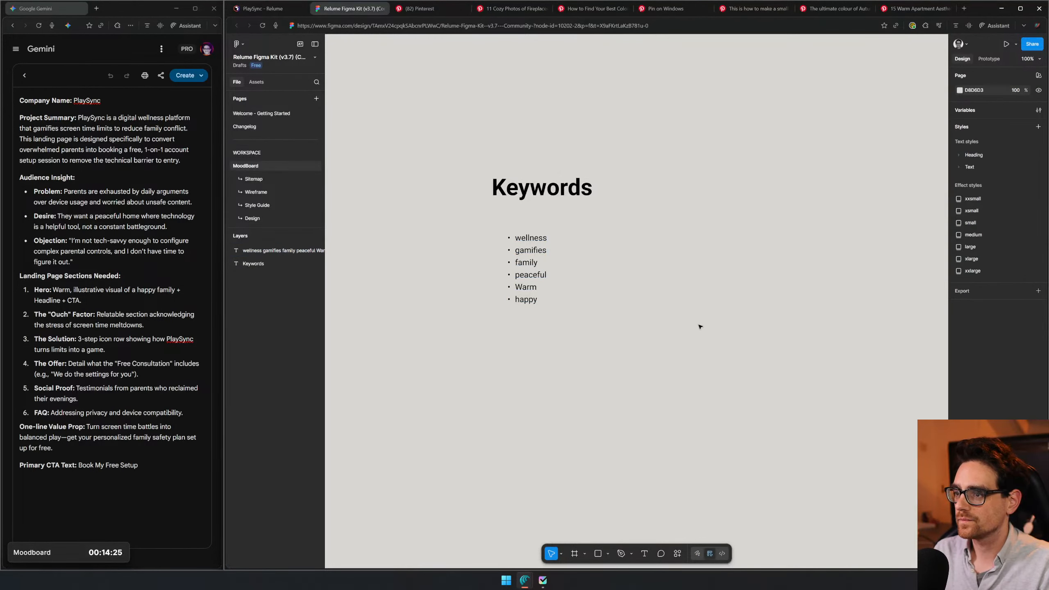
key(ctrl+v)
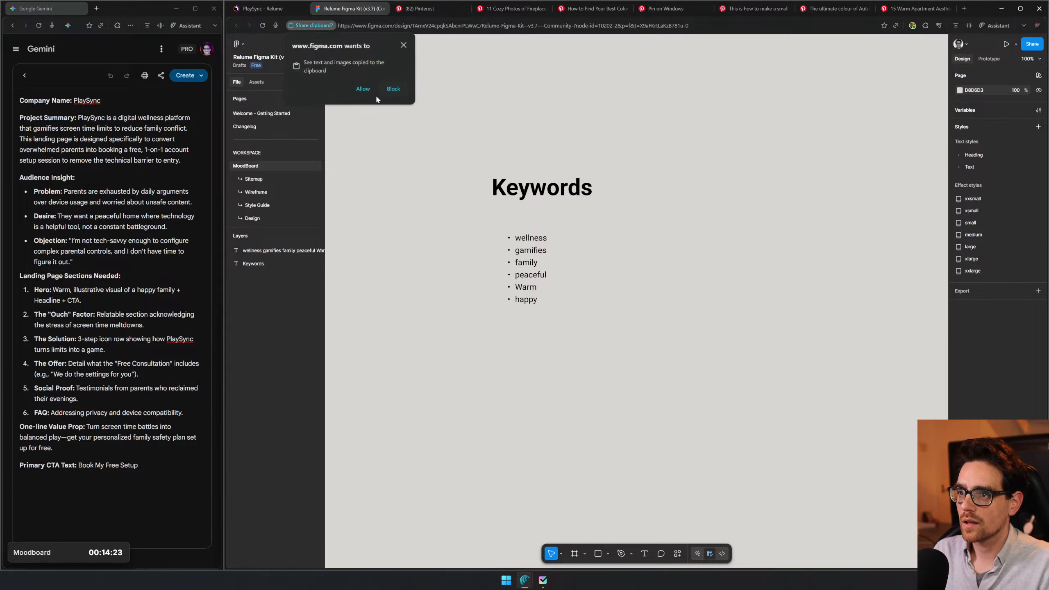
click(365, 88)
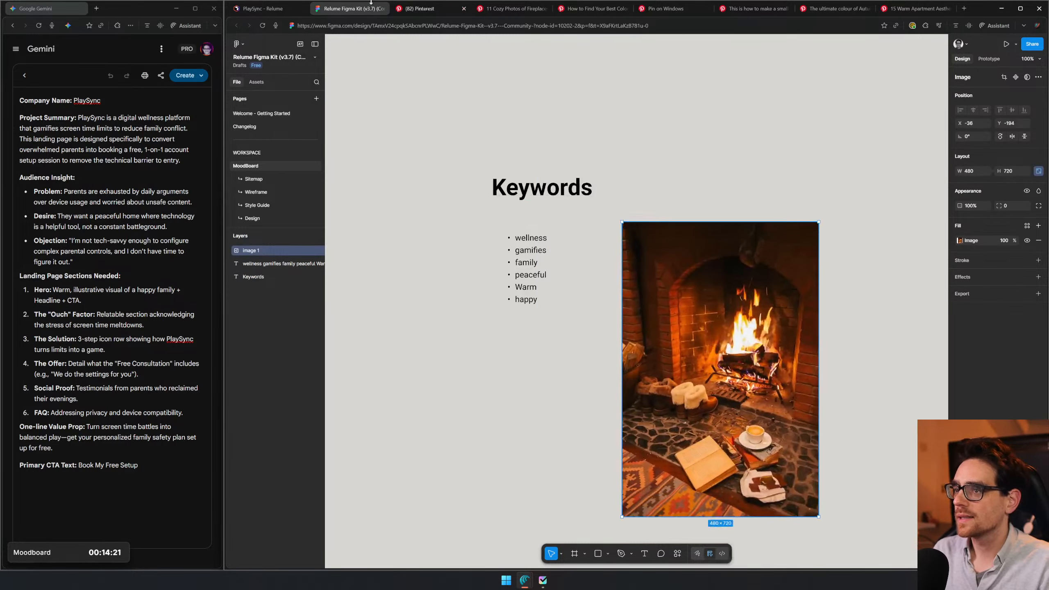
- Copy the Warm Spring color palette from its Pinterest pin and paste it next to the fireplace image in Figma
click(544, 9)
click(533, 9)
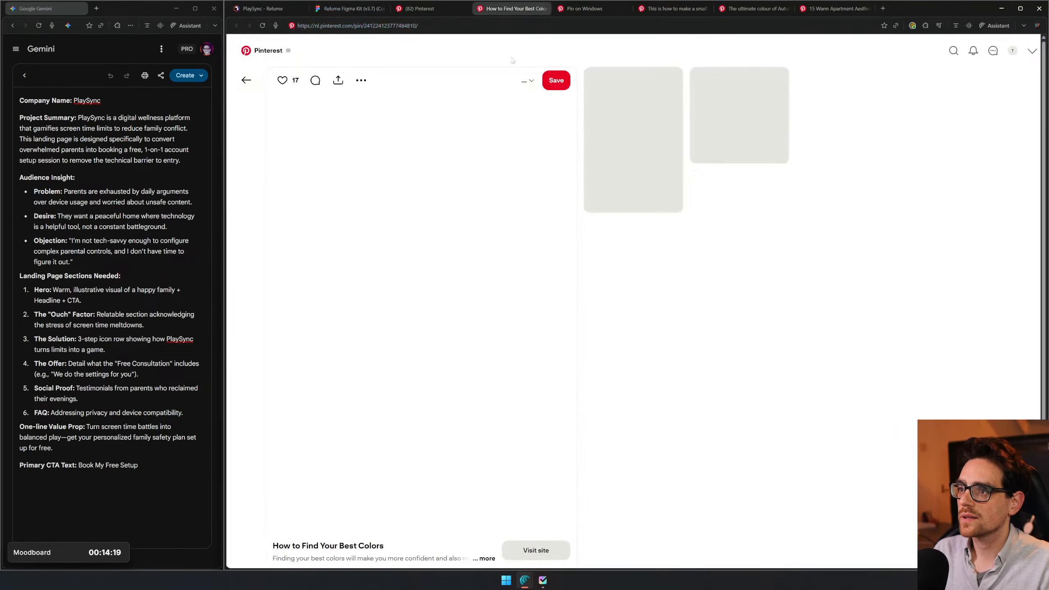
right_click(472, 199)
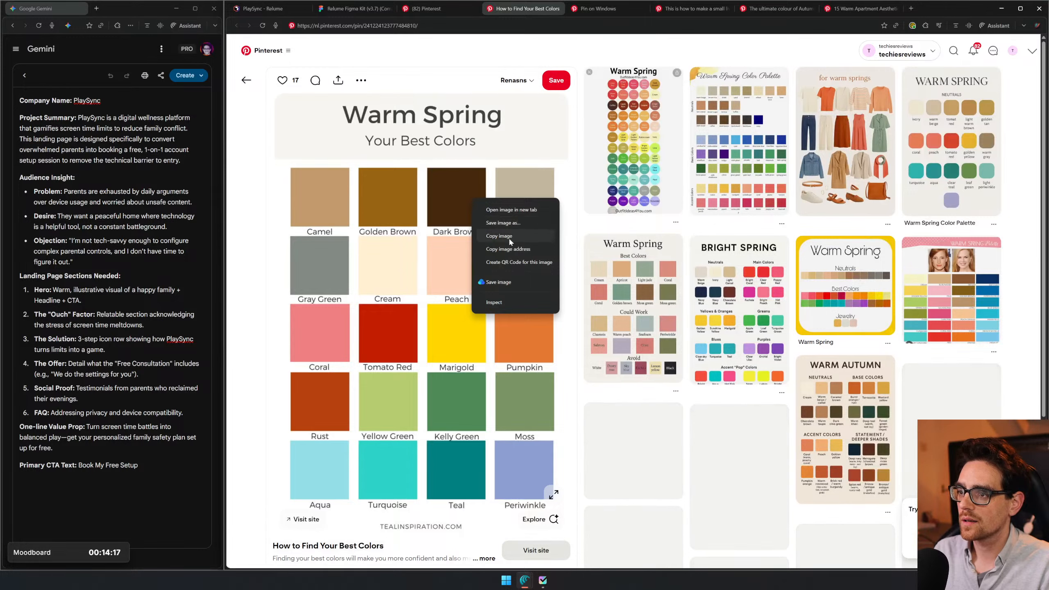
click(517, 230)
key(ctrl+w)
click(356, 9)
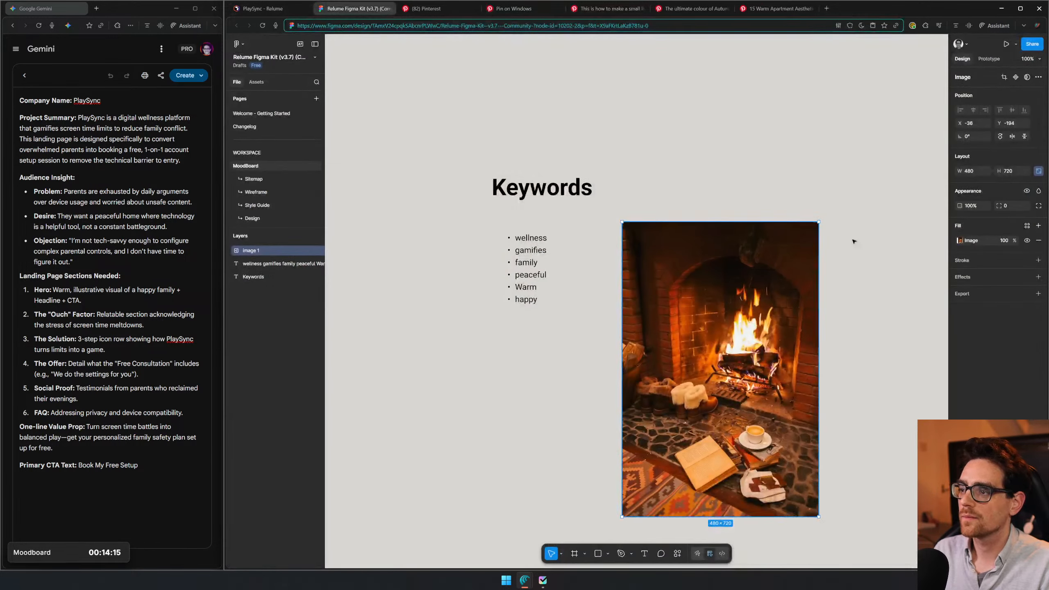
key(ctrl+v)
drag(695, 263, 896, 409)
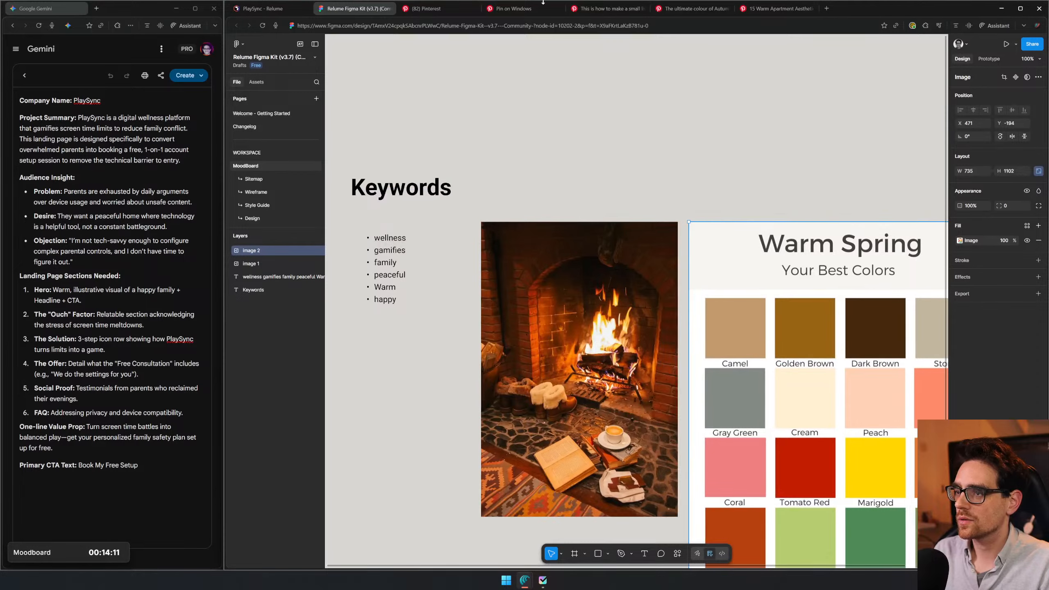
- Copy the sunlit window image into the Figma moodboard, scale it to about 425 × 625 and place it below the fireplace image
click(523, 9)
right_click(423, 172)
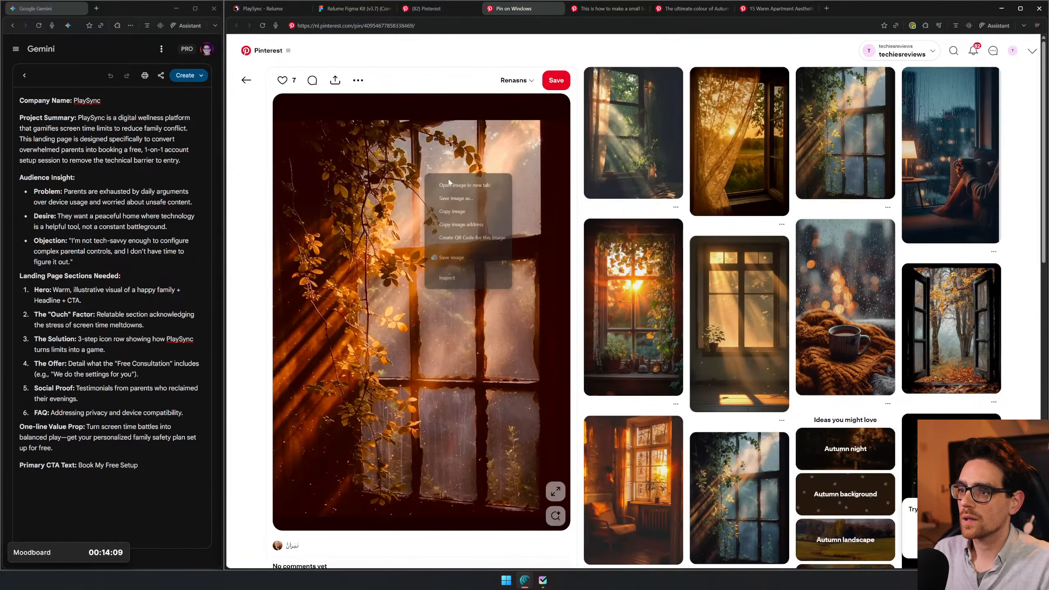
click(458, 198)
click(354, 11)
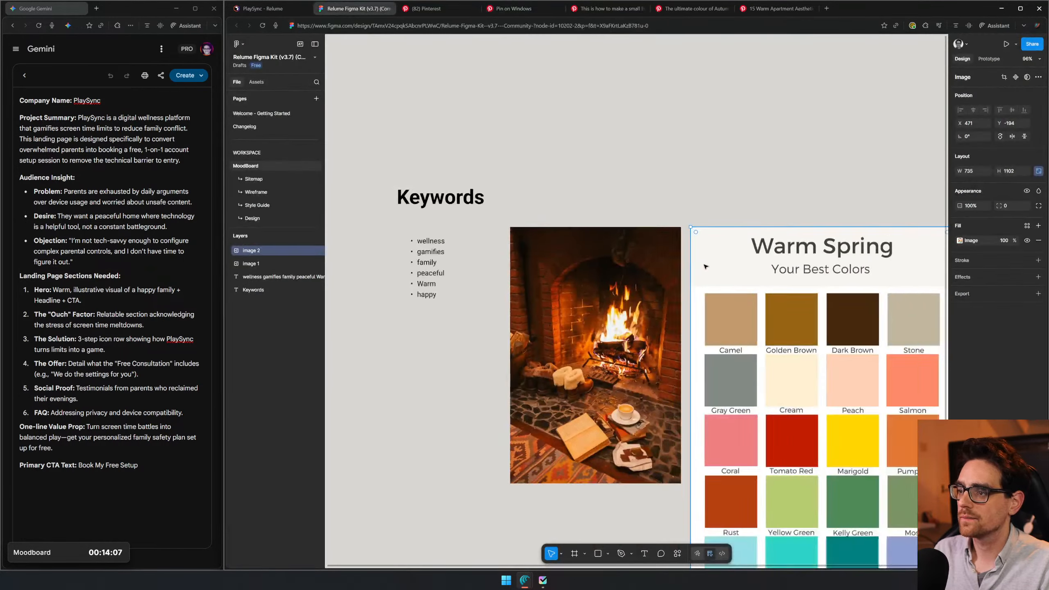
scroll(671, 421, down, 3)
click(671, 421)
key(ctrl+v)
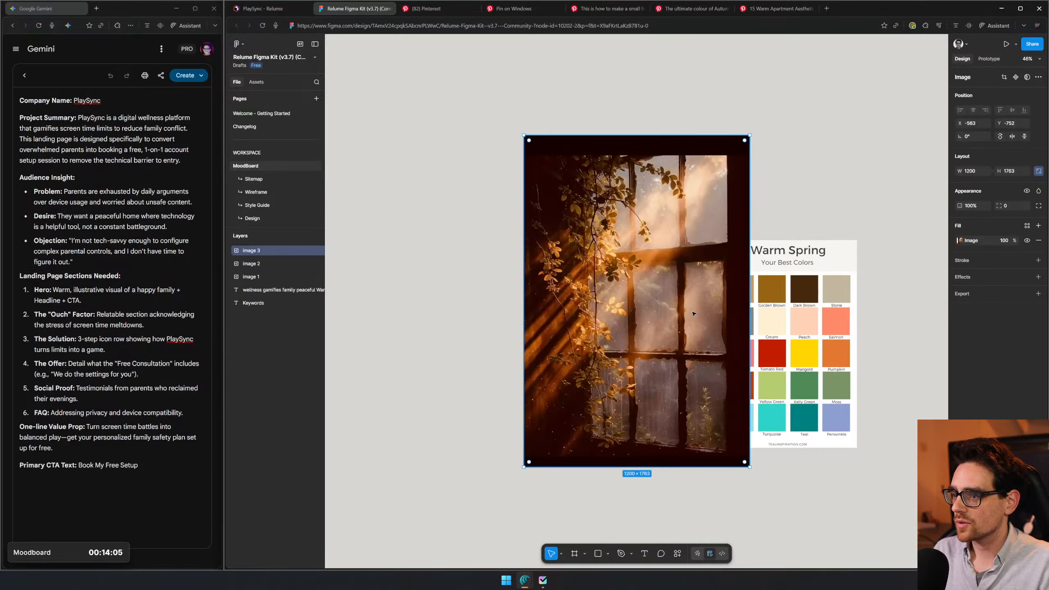
drag(854, 353, 716, 397)
drag(736, 547, 703, 500)
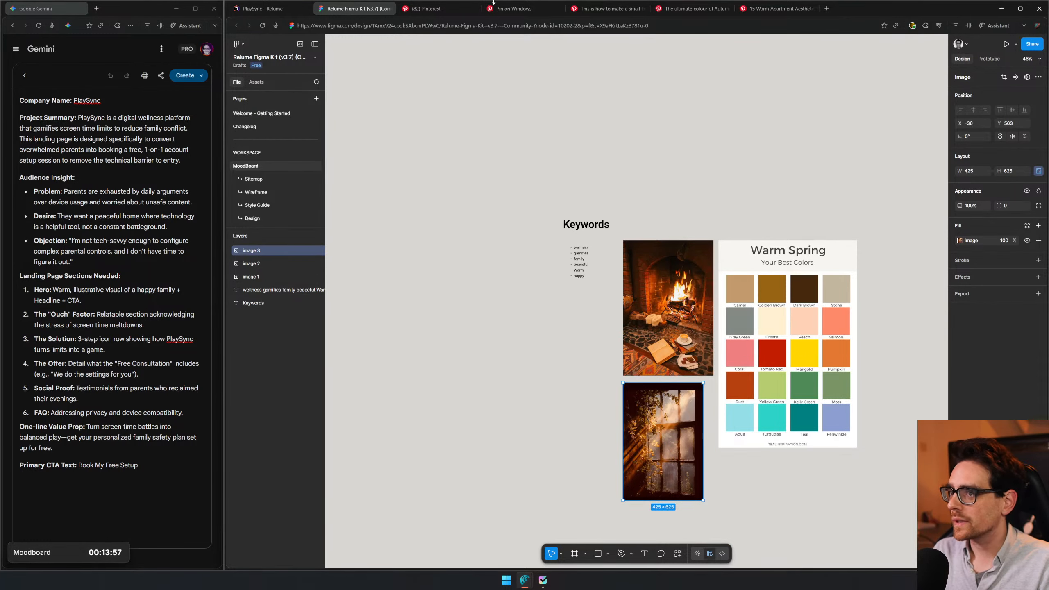
- Close the sunlit window and cozy living room pins, copy the autumn forest image and switch back to Figma
click(524, 9)
middle_click(524, 8)
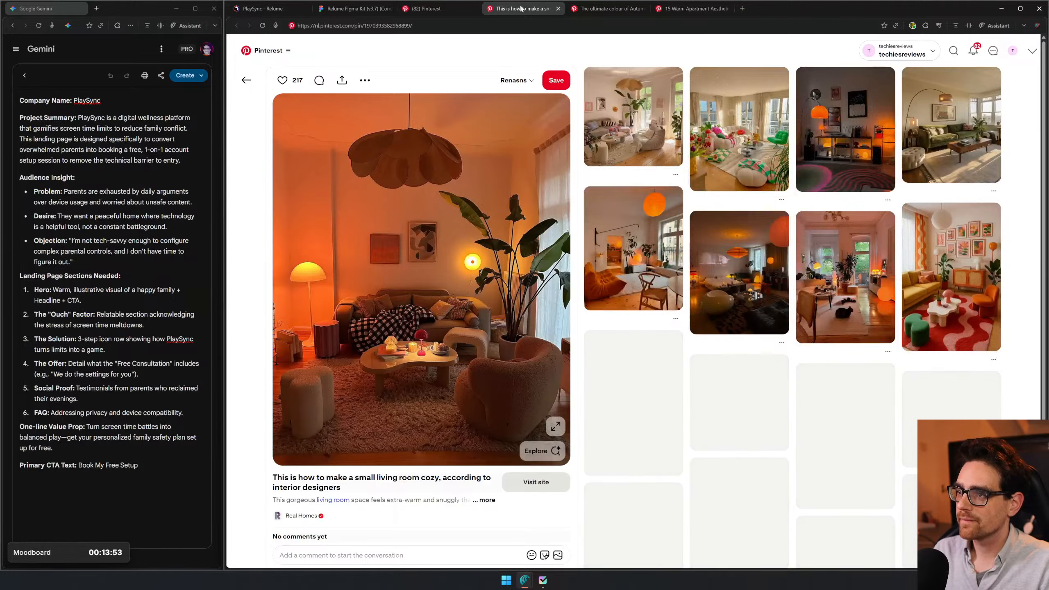
middle_click(521, 8)
right_click(468, 250)
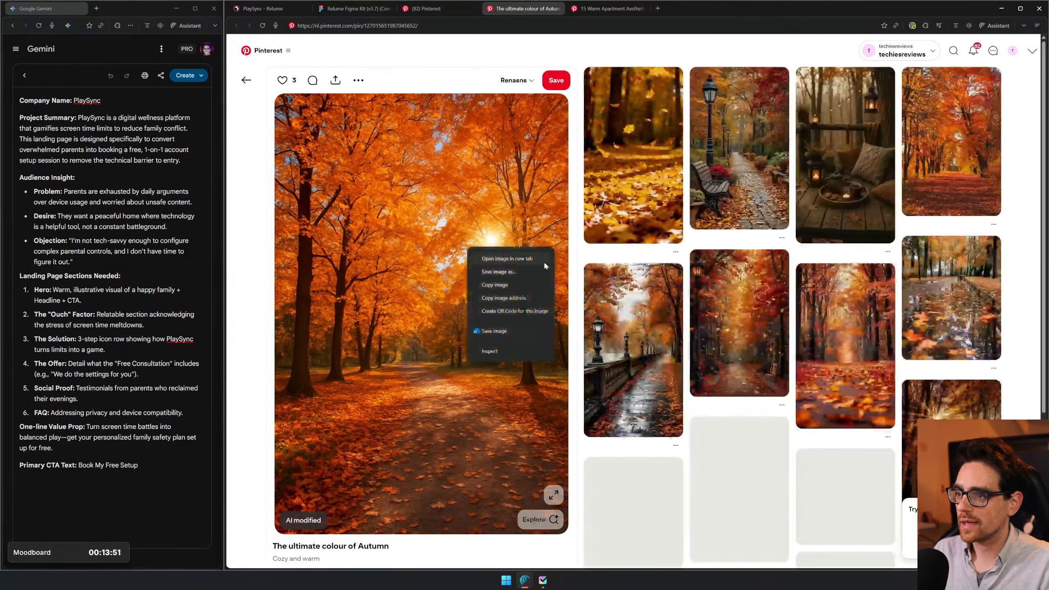
click(485, 286)
click(383, 10)
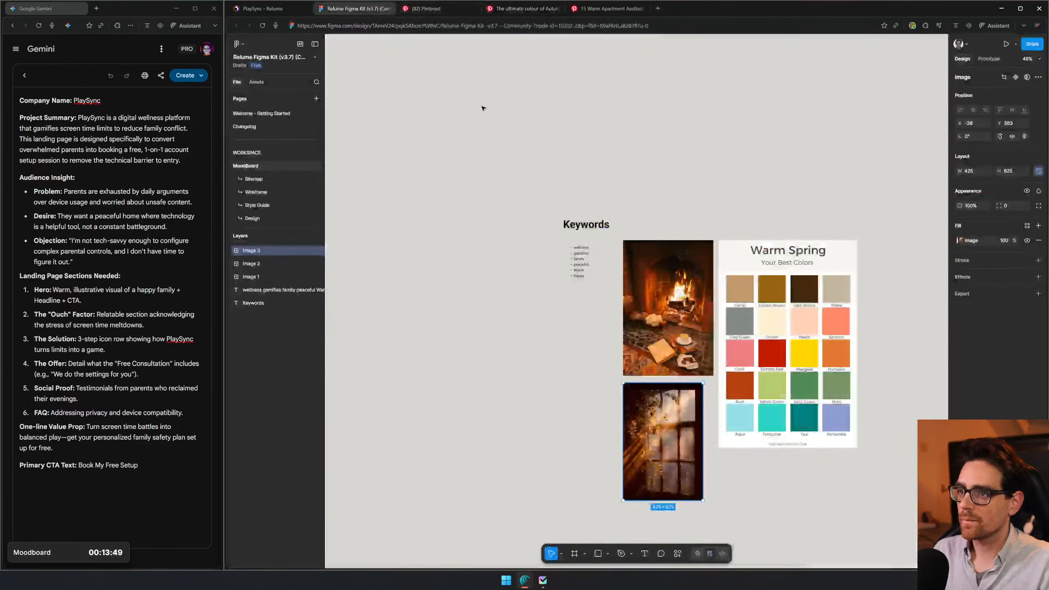
click(790, 269)
key(ctrl+v)
drag(808, 194, 677, 77)
drag(661, 207, 684, 259)
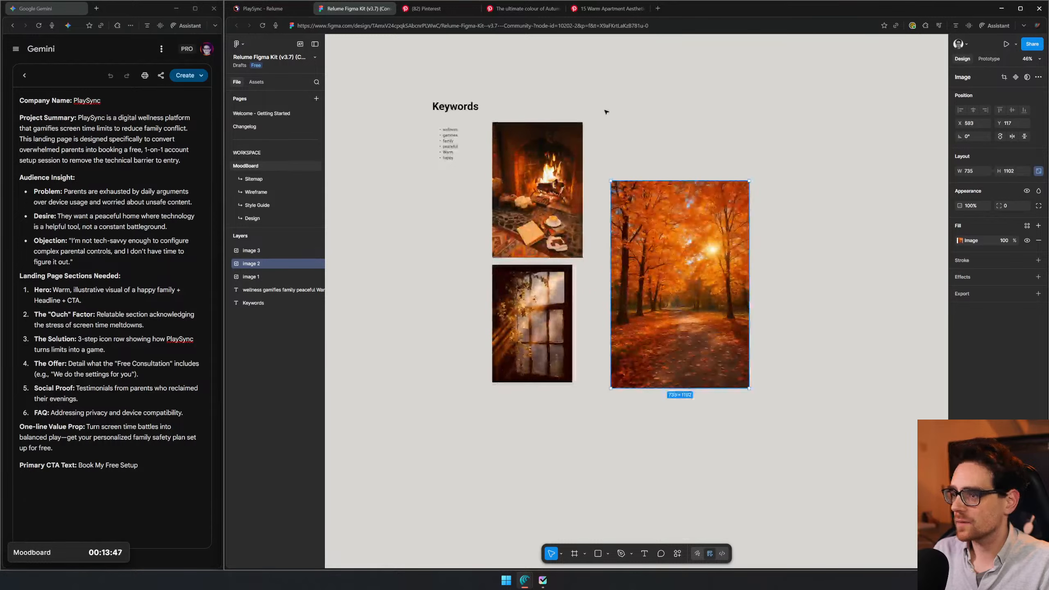
key(ctrl+z)
click(768, 230)
key(ctrl+z)
key(ctrl+z)
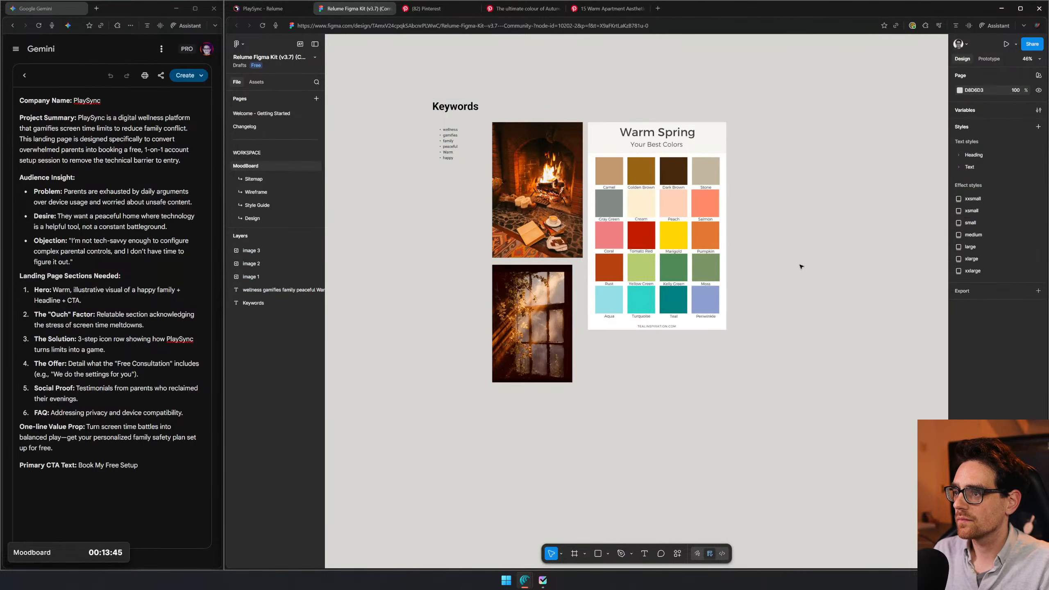
- Paste the autumn forest image with nothing selected, place it below the color palette and close its Pinterest pin
key(ctrl+v)
drag(676, 308, 687, 440)
click(535, 9)
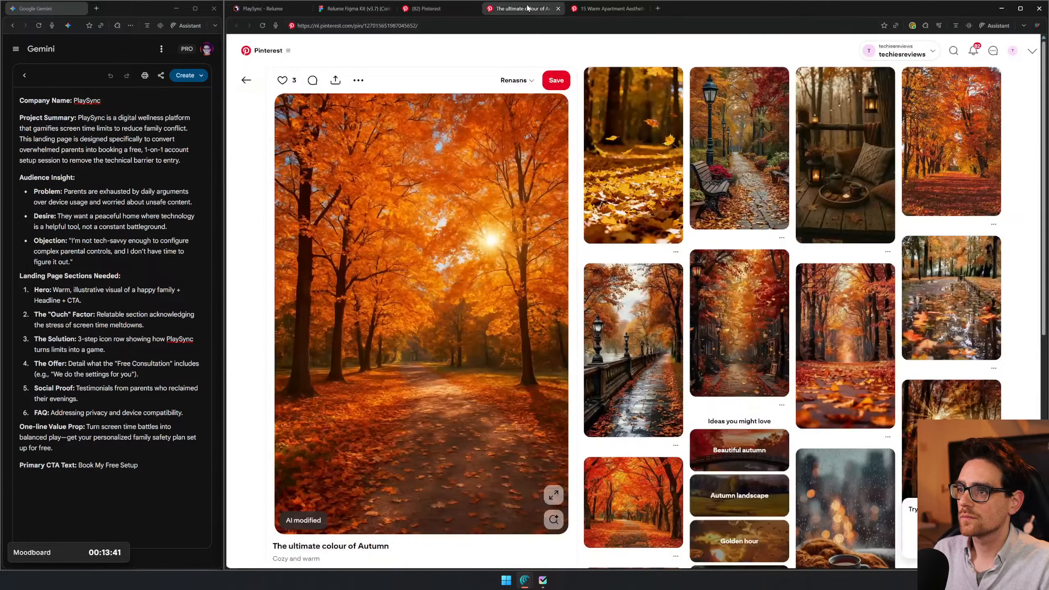
key(ctrl+w)
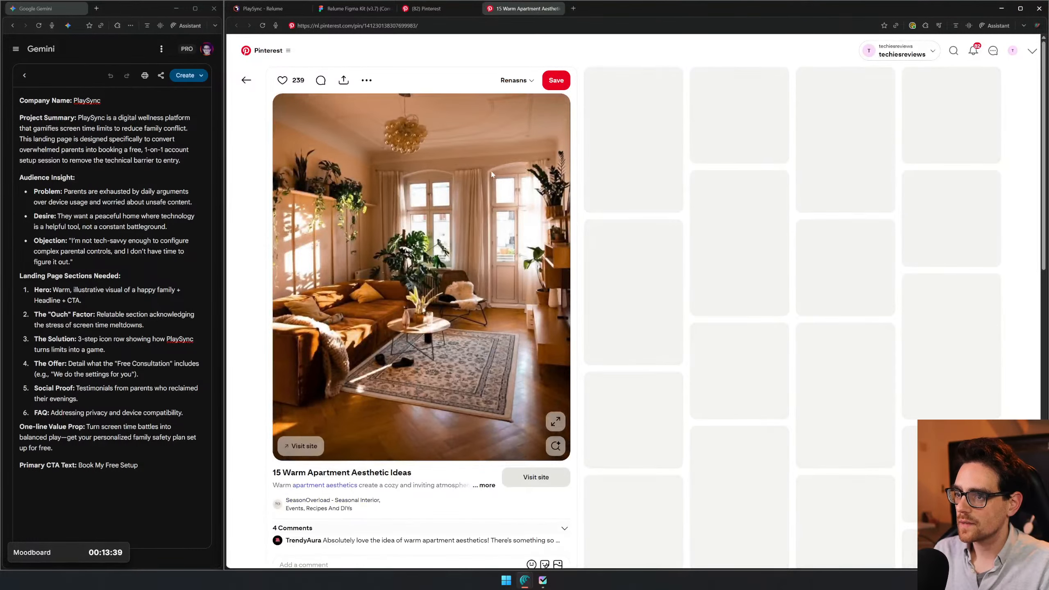
- Copy the warm apartment image from its Pinterest pin and place it below the window image on the Figma moodboard
right_click(470, 165)
click(513, 199)
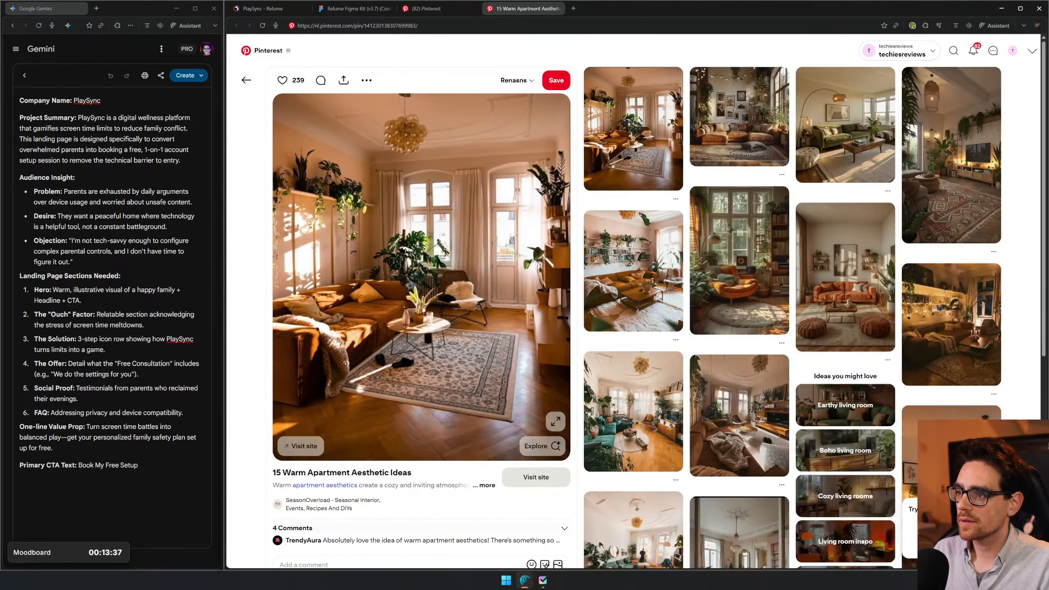
click(382, 9)
scroll(545, 372, down, 3)
click(544, 387)
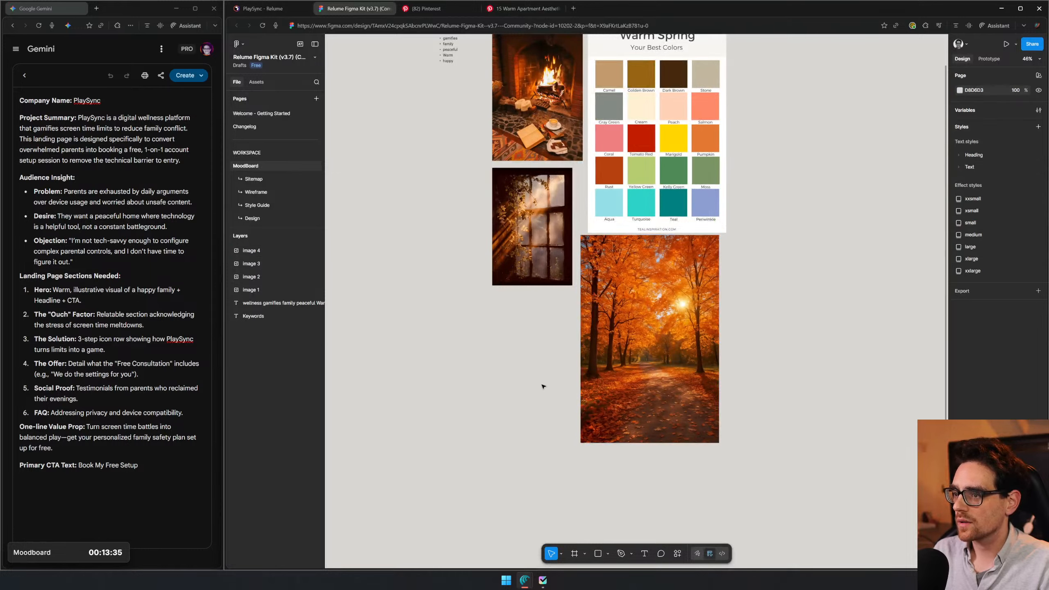
key(ctrl+v)
drag(650, 352, 516, 431)
scroll(521, 317, up, 3)
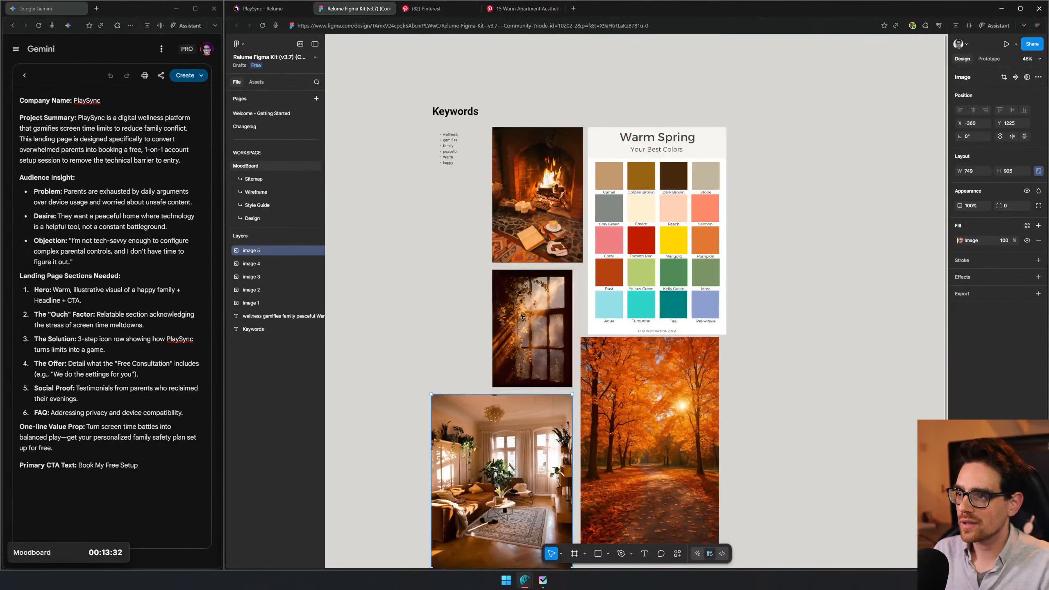
- Return to Pinterest, close the warm apartment pin and search for "wellness"
click(448, 139)
click(434, 10)
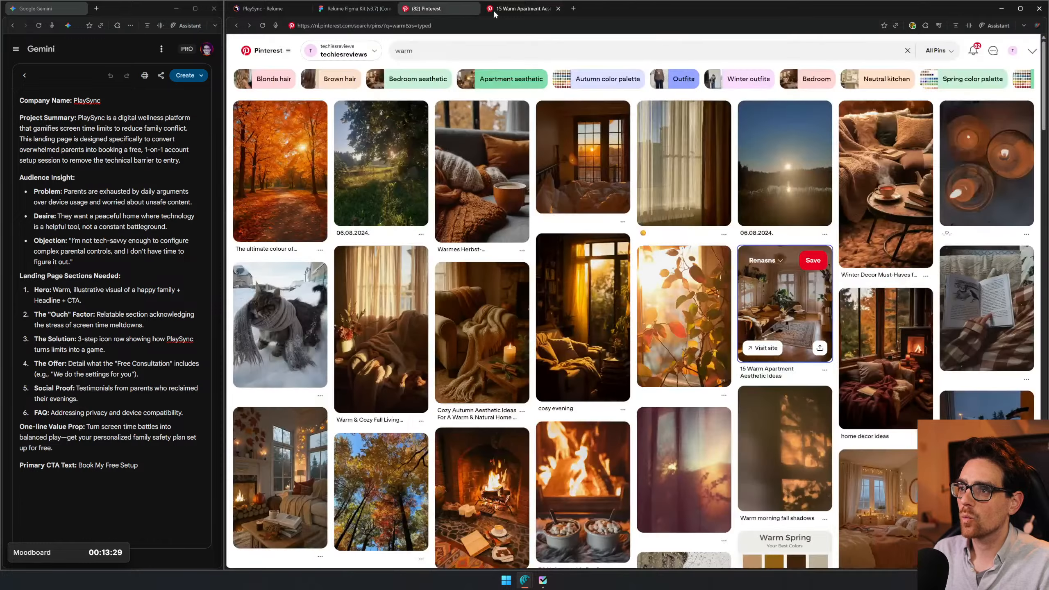
click(470, 49)
text(wellness)
key(Return)
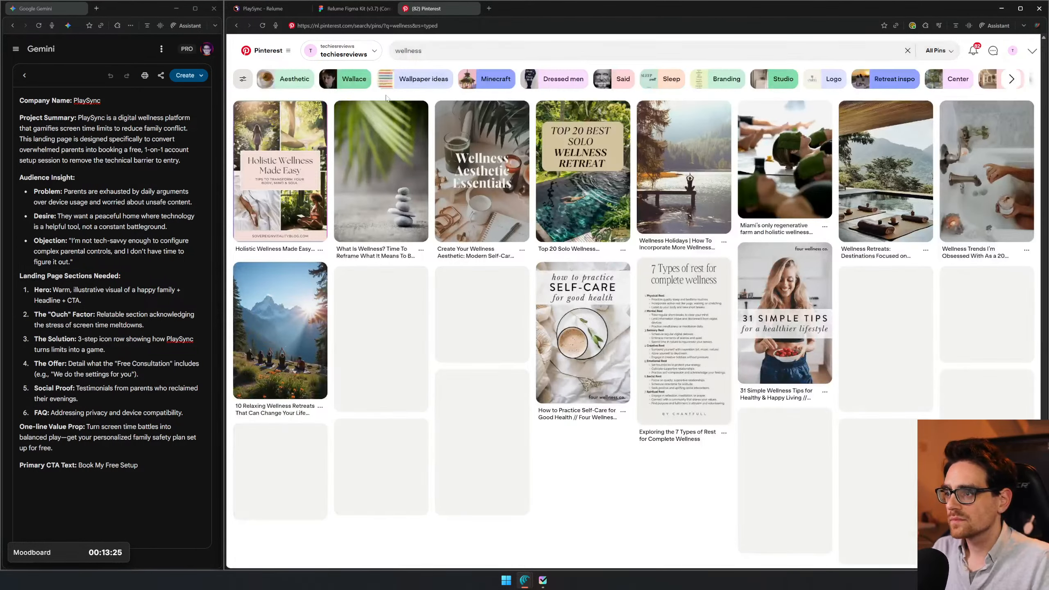
- Copy the image of palm leaves and stacked stones from its wellness pin and return to the search results
right_click(392, 149)
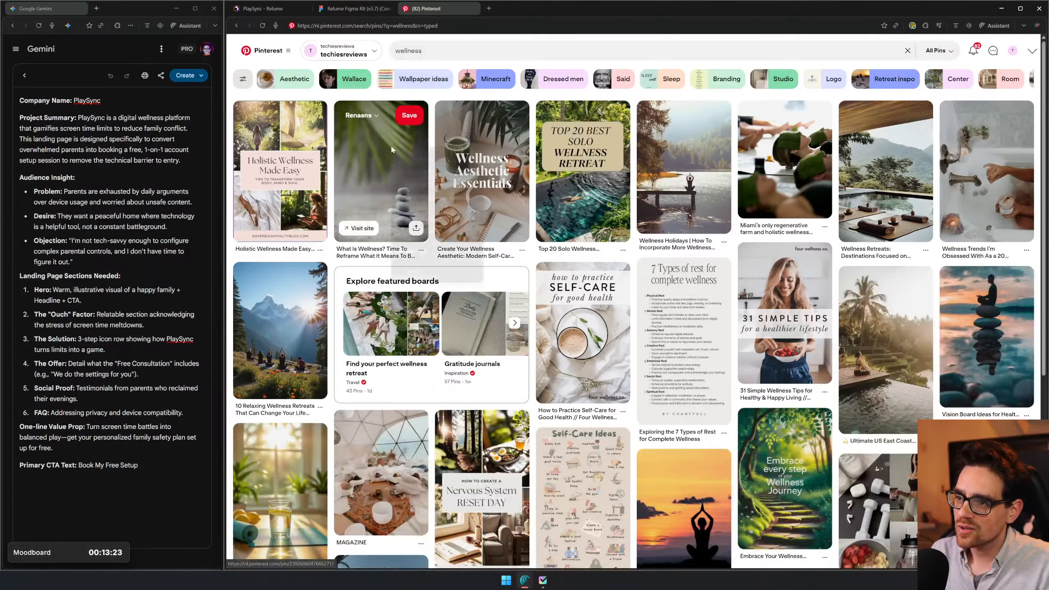
click(355, 154)
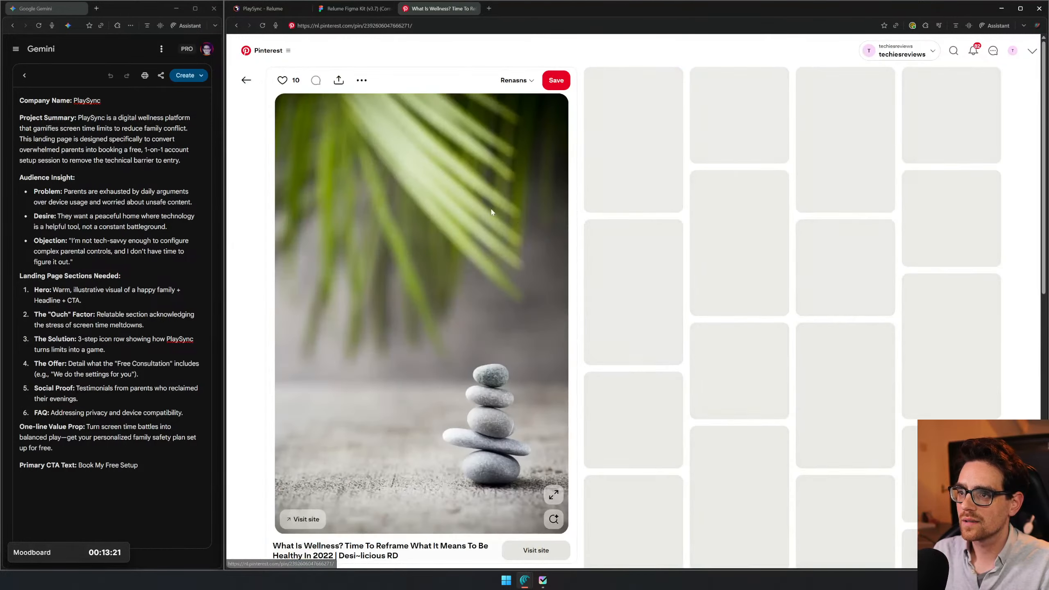
right_click(519, 232)
click(564, 274)
key(alt+Left)
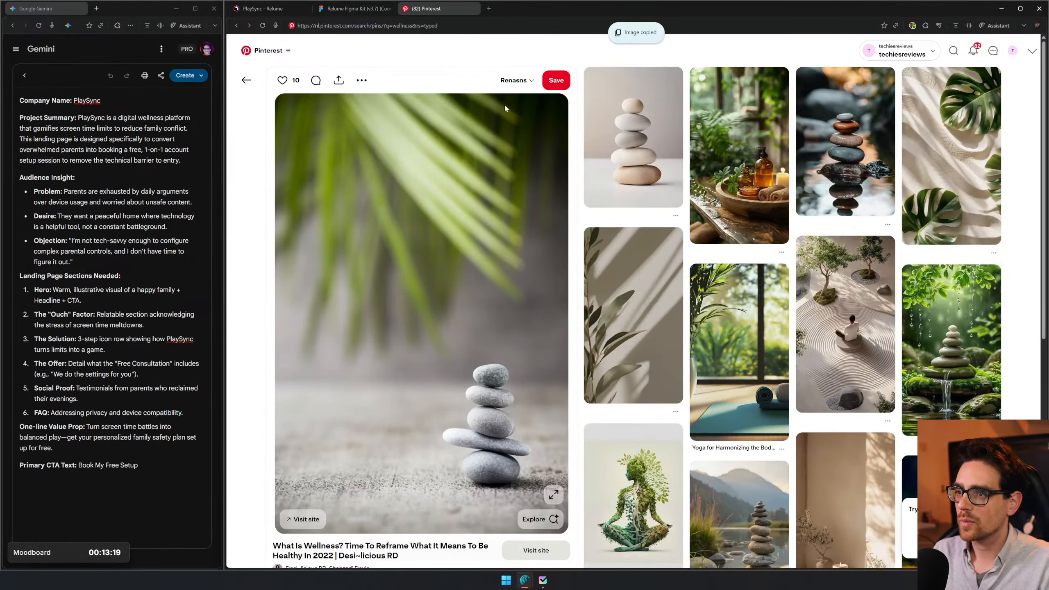
- Switch to Figma, paste the palm and stones image and place it in the empty space beside the color palette
click(357, 10)
key(ctrl+v)
drag(636, 366, 402, 427)
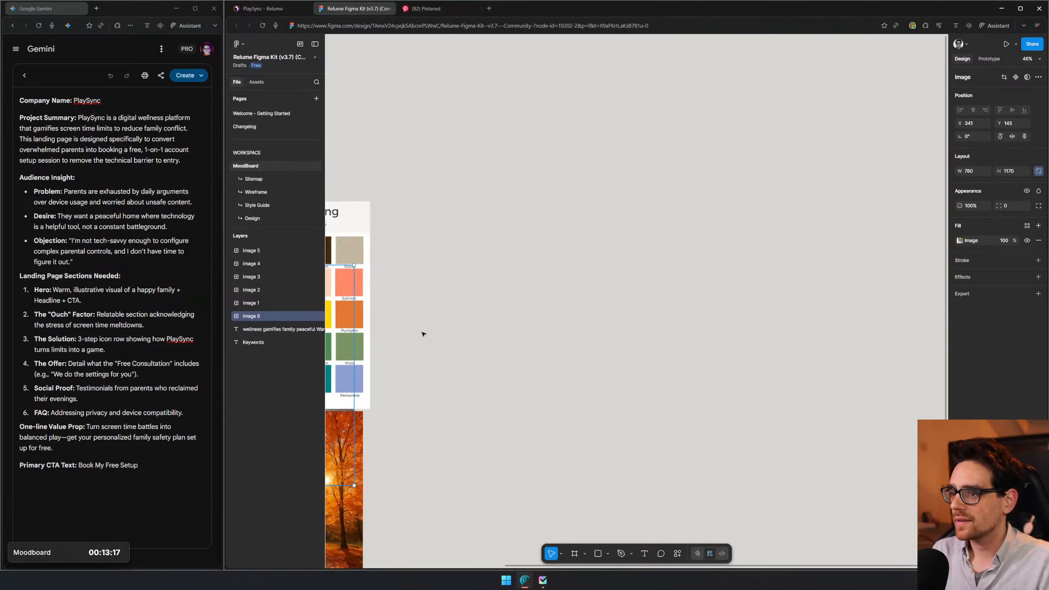
drag(405, 299, 607, 232)
- Switch to Pinterest, copy the image of the person meditating on stacked stones and go back to the wellness results
click(418, 6)
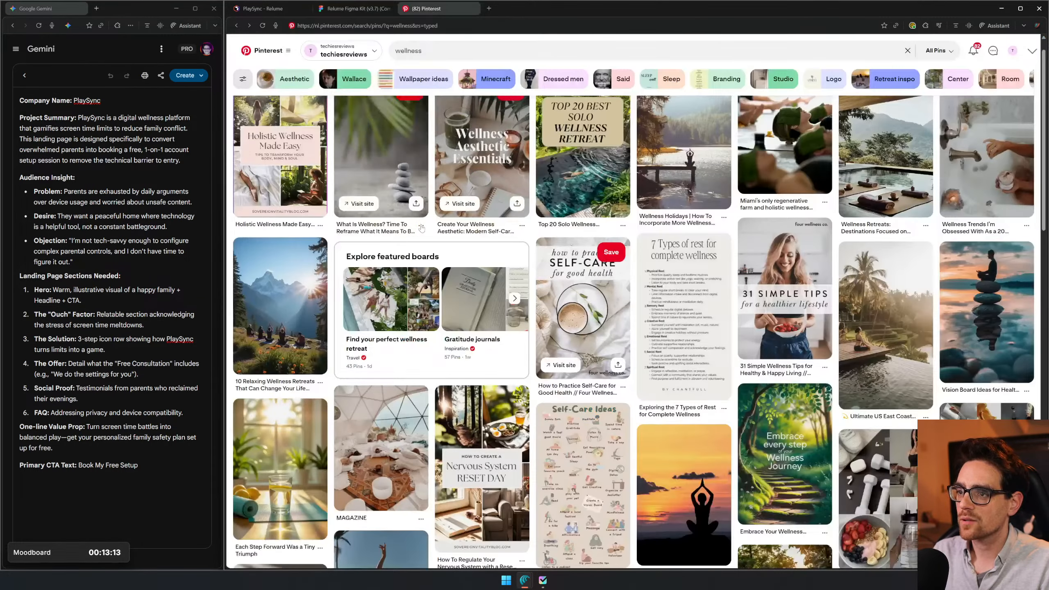
right_click(983, 316)
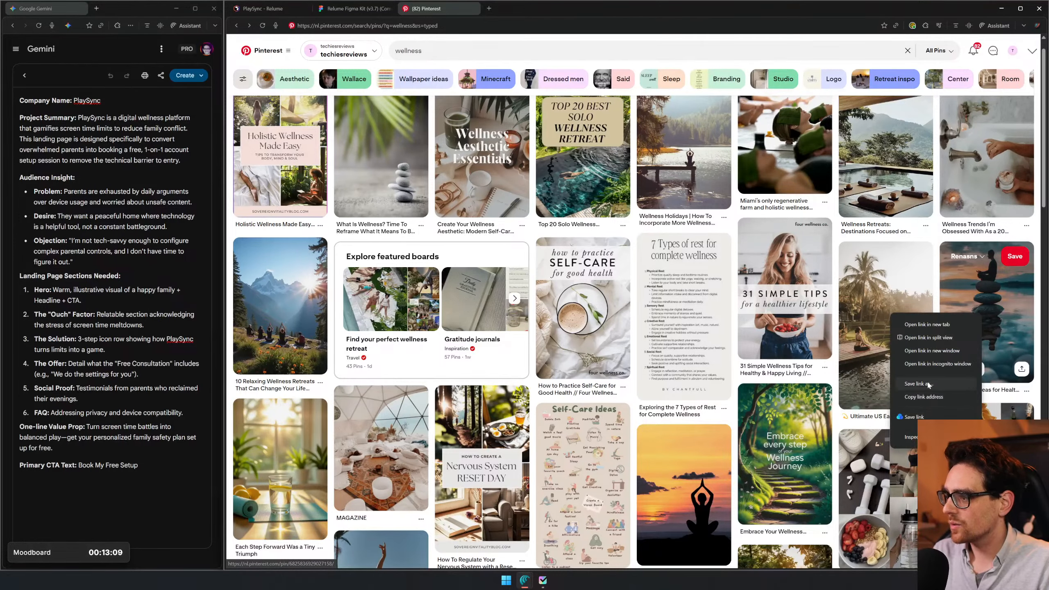
click(968, 274)
right_click(420, 222)
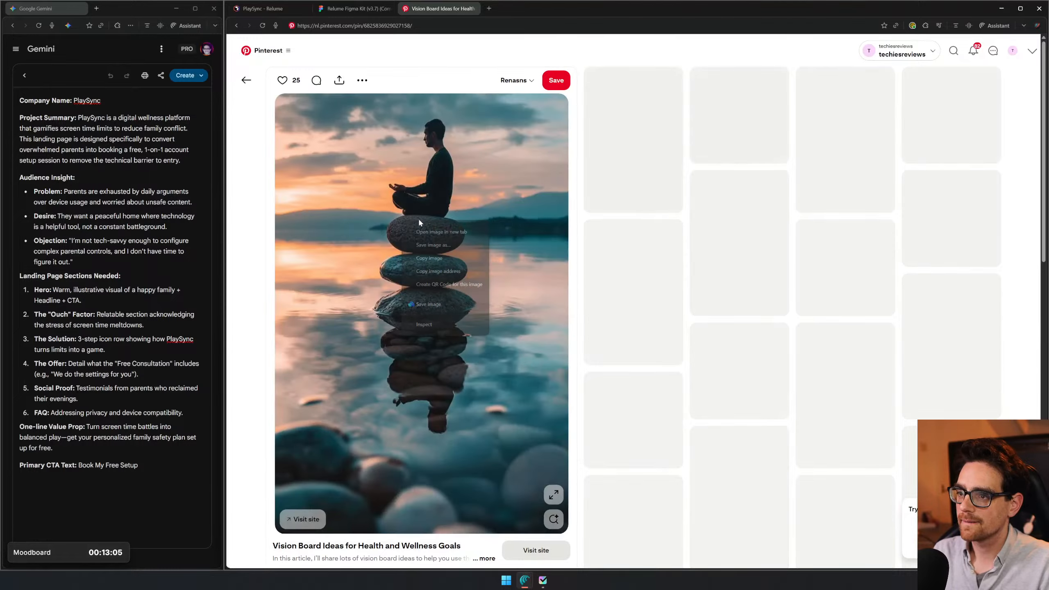
click(429, 258)
key(alt+Left)
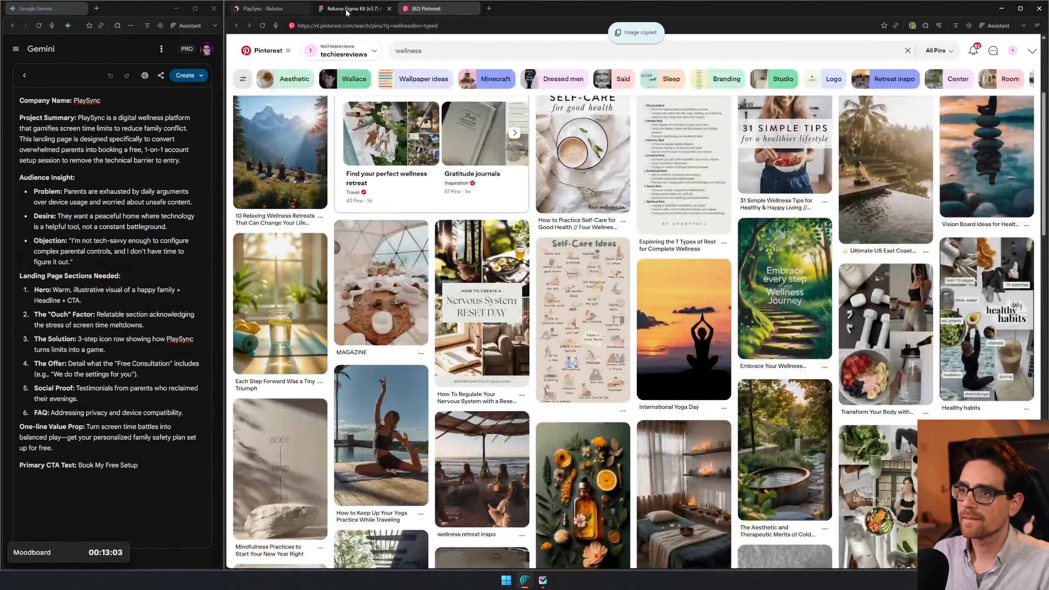
- Paste the meditation image into Figma with nothing selected, place it beside the palm and stones image and switch back to Pinterest
click(347, 13)
click(768, 251)
key(ctrl+v)
drag(646, 277, 774, 274)
click(454, 9)
- Try to copy the amber bottle image from the simple wellness routine pin and return to the search results
scroll(595, 263, down, 10)
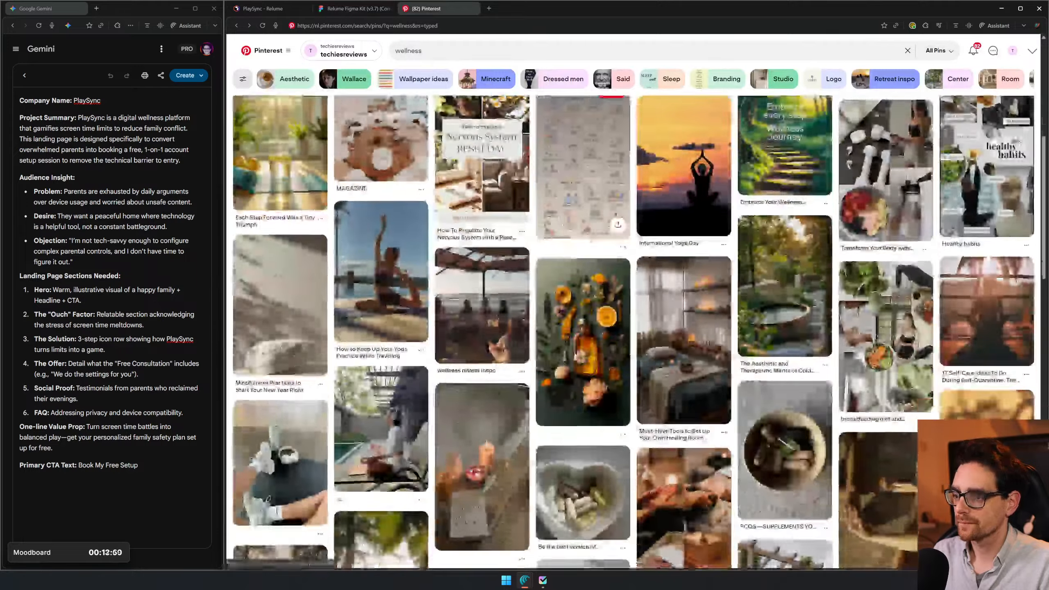
scroll(595, 264, up, 3)
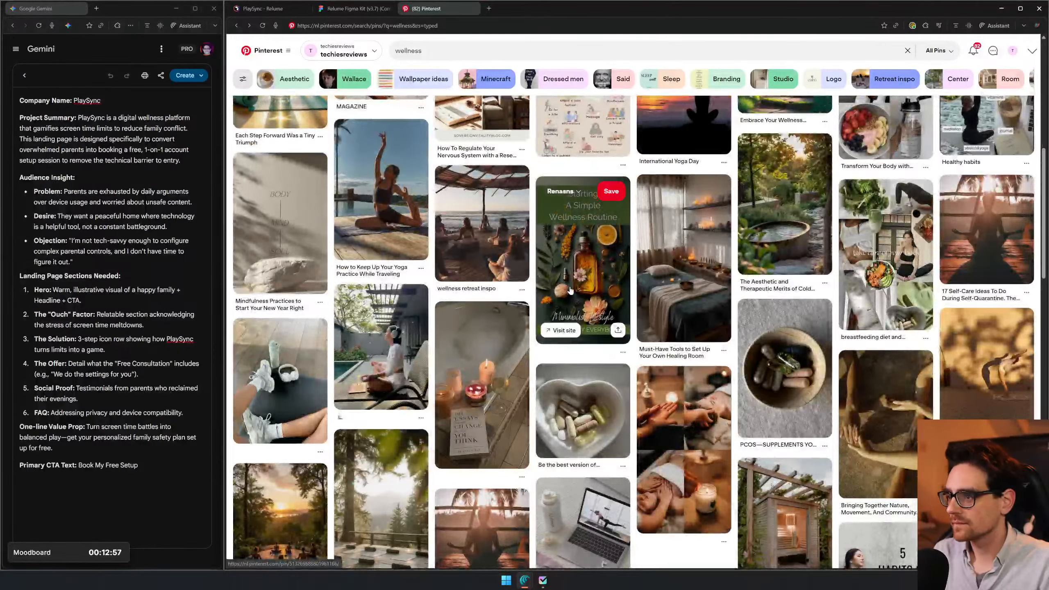
click(619, 295)
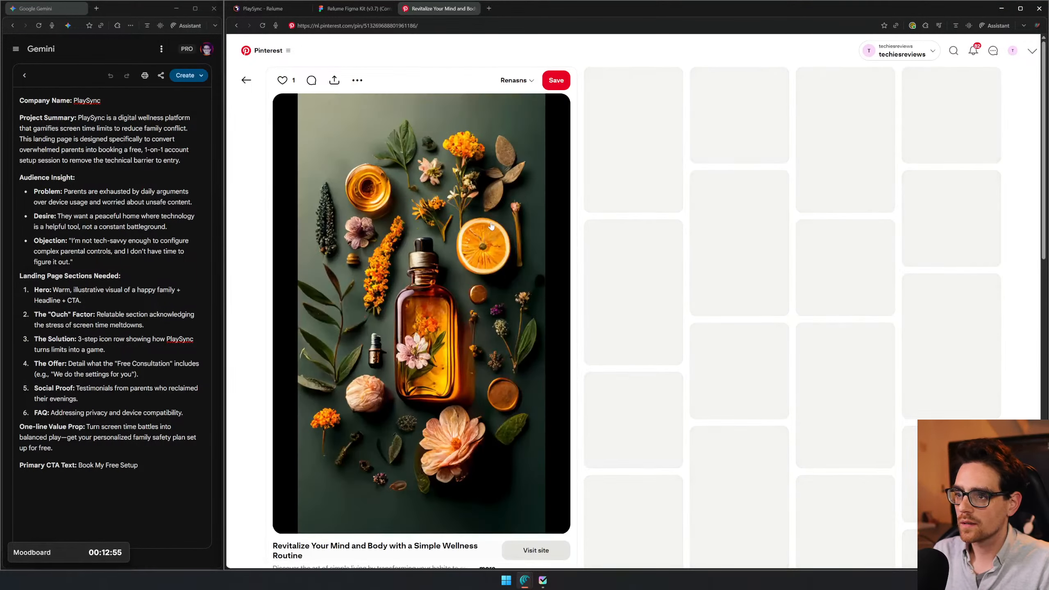
right_click(492, 226)
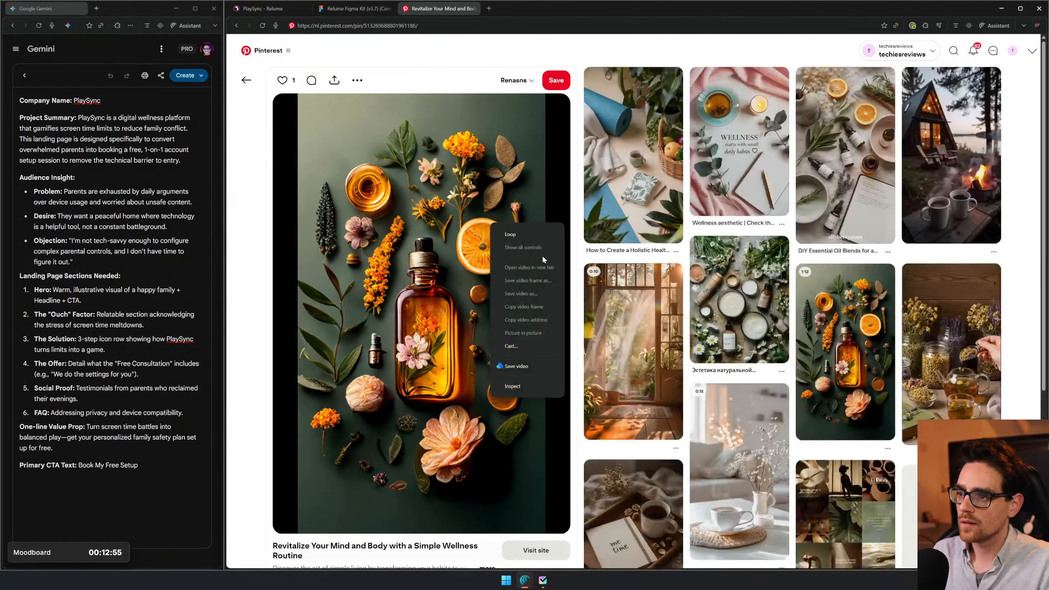
right_click(324, 227)
click(321, 225)
key(alt+Left)
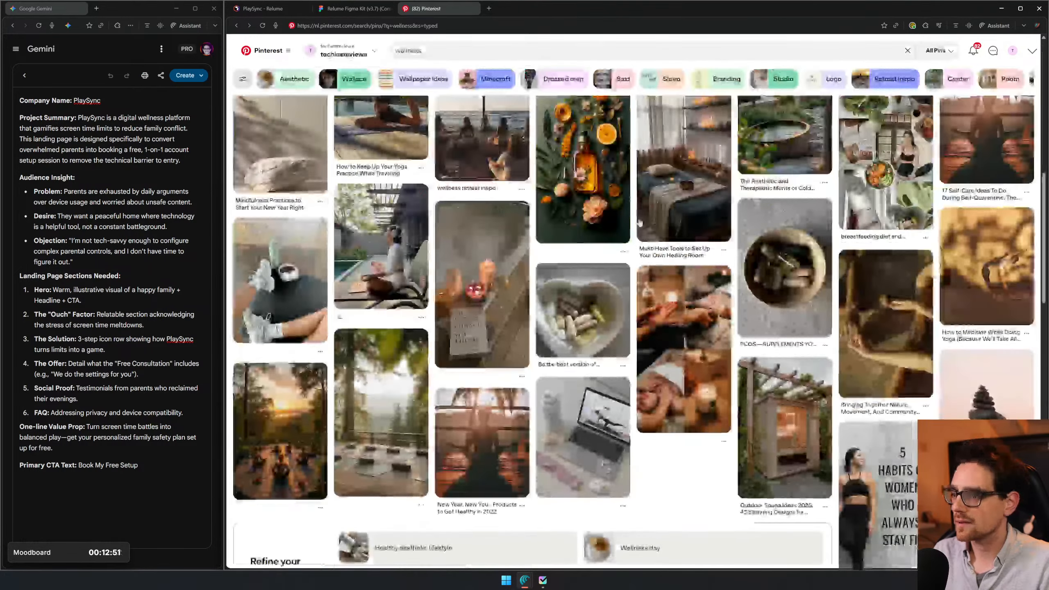
- Copy the forest deck image with yoga mats from its pin and place it below the palm and stones image in Figma
mouse_move(871, 260)
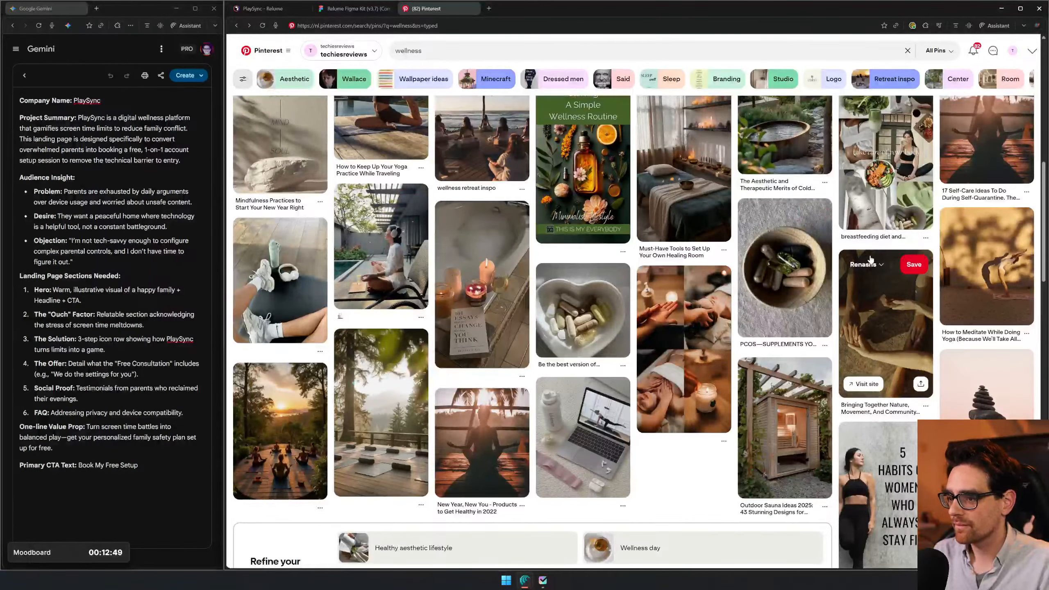
click(359, 388)
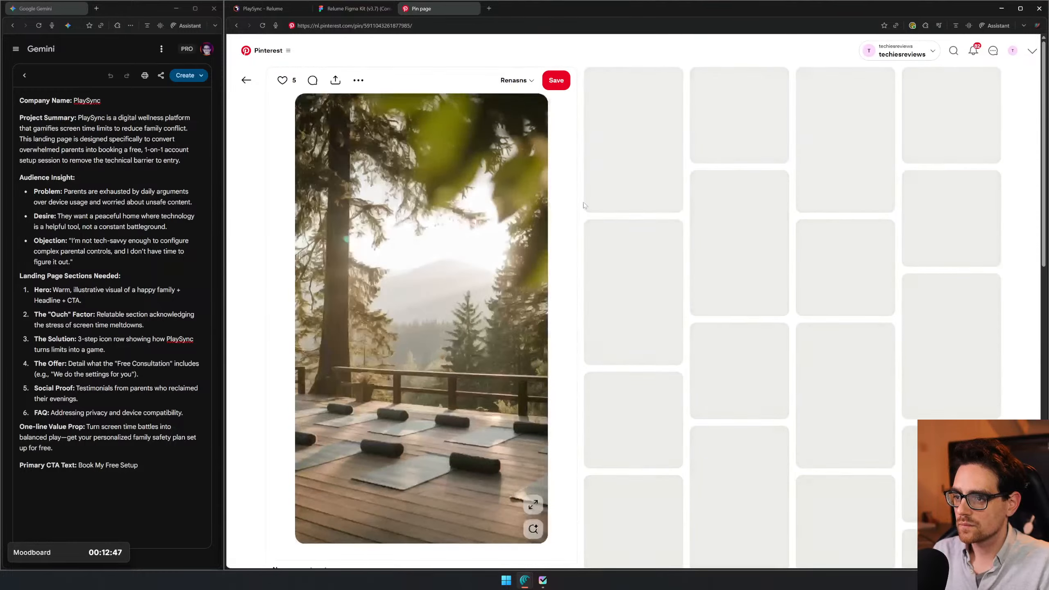
right_click(492, 214)
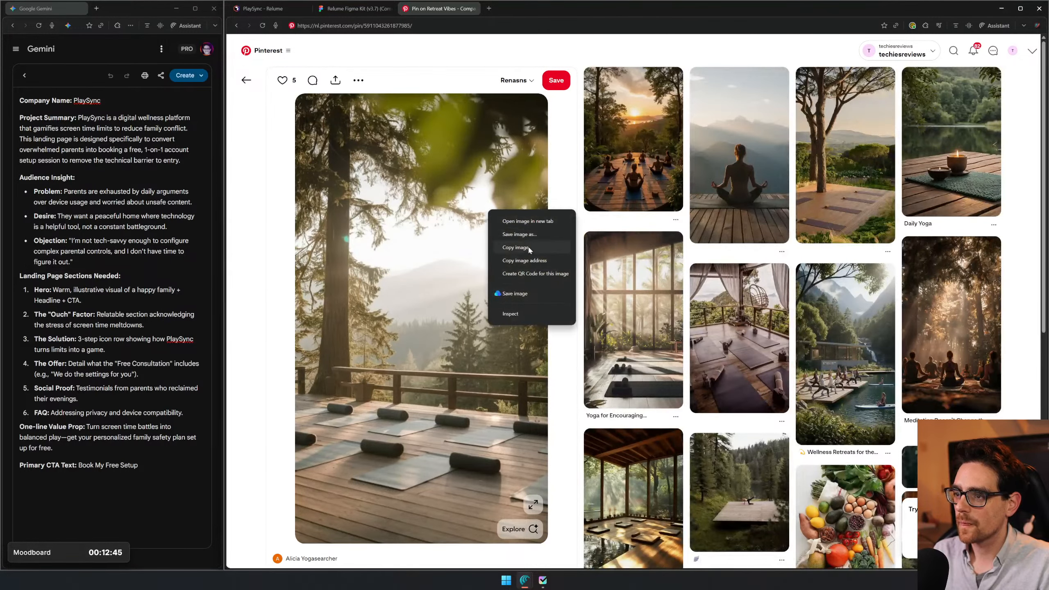
click(516, 247)
click(355, 8)
click(733, 156)
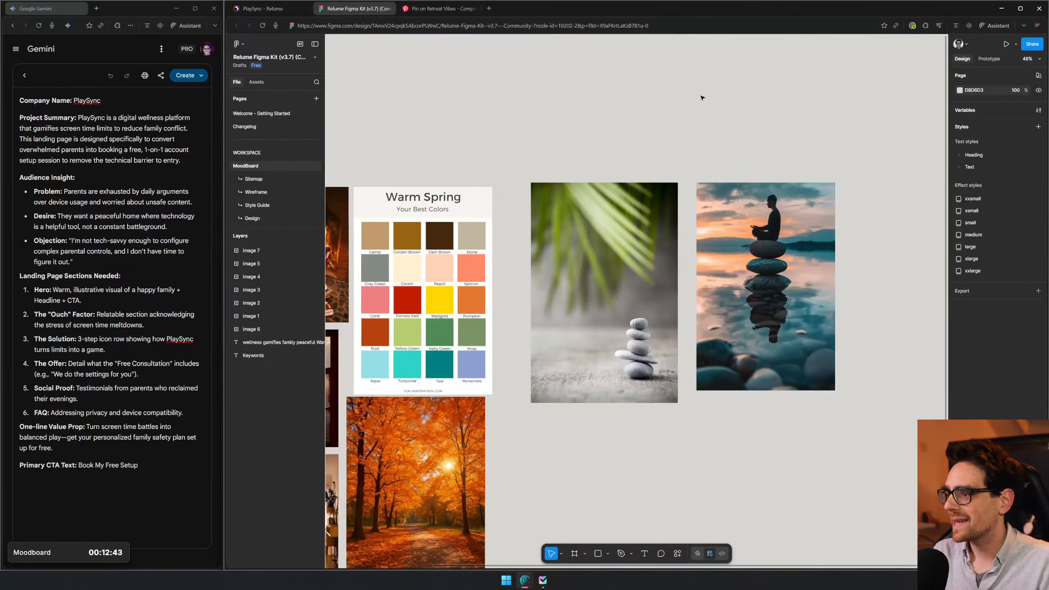
key(ctrl+v)
drag(644, 256, 643, 486)
- Return to the Pinterest wellness results and open the Zen room crystal and peaceful zen garden pins in separate tabs
click(427, 12)
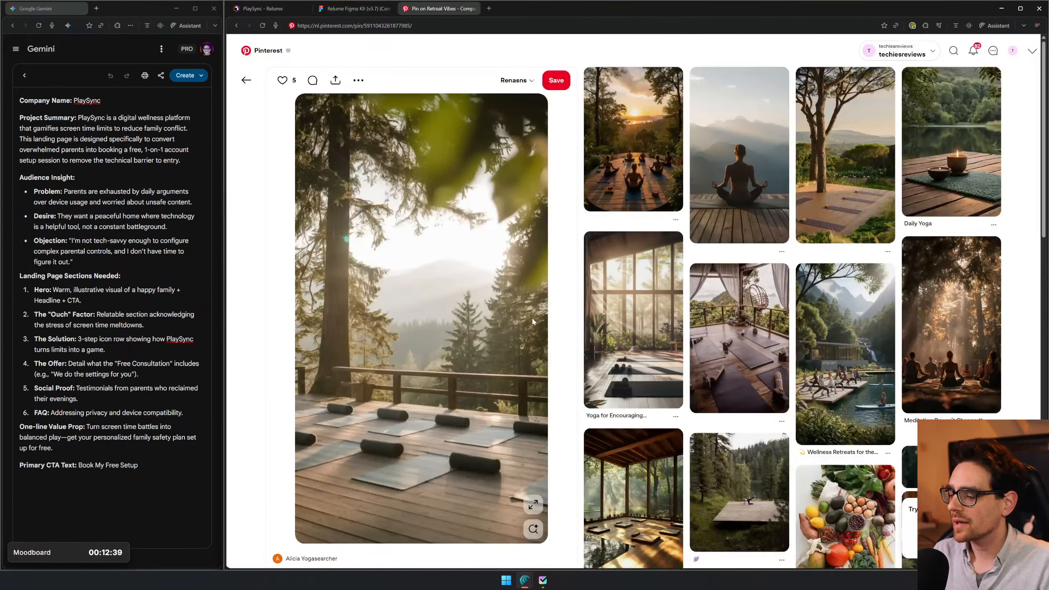
key(alt+Left)
scroll(716, 307, down, 10)
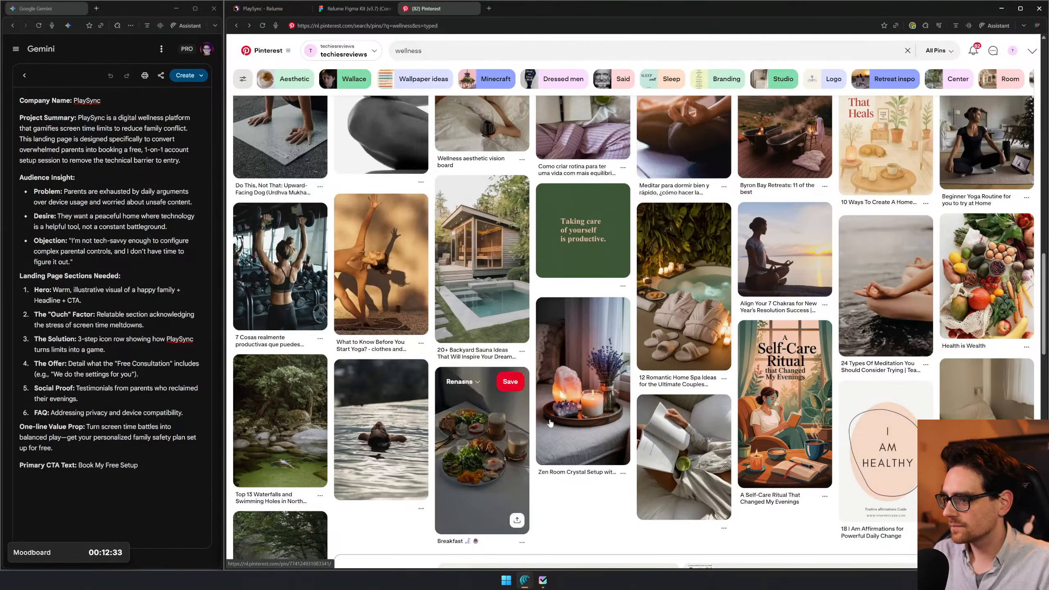
middle_click(593, 369)
scroll(592, 370, down, 5)
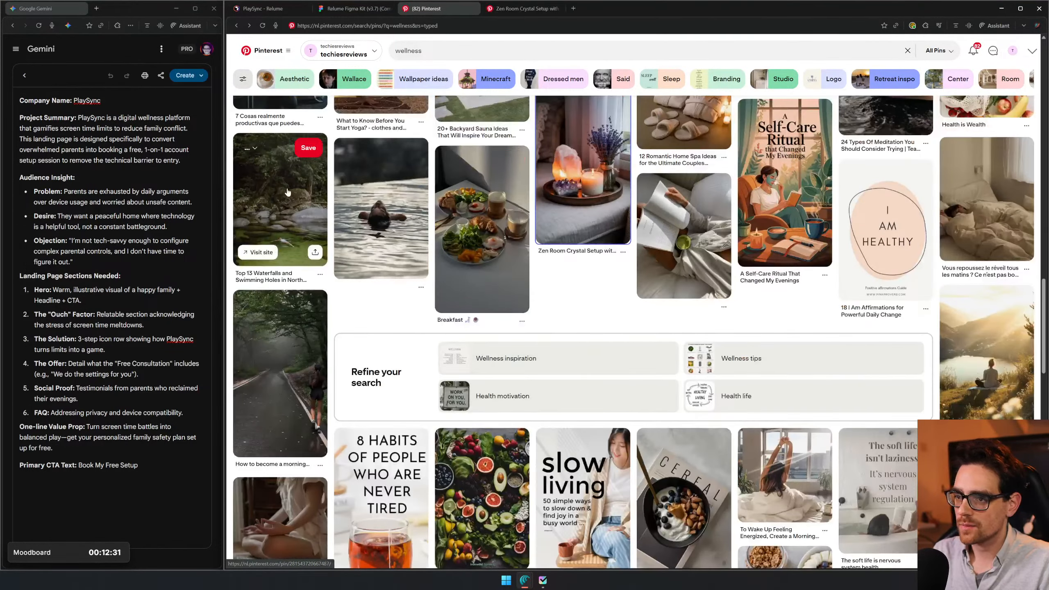
scroll(472, 384, down, 8)
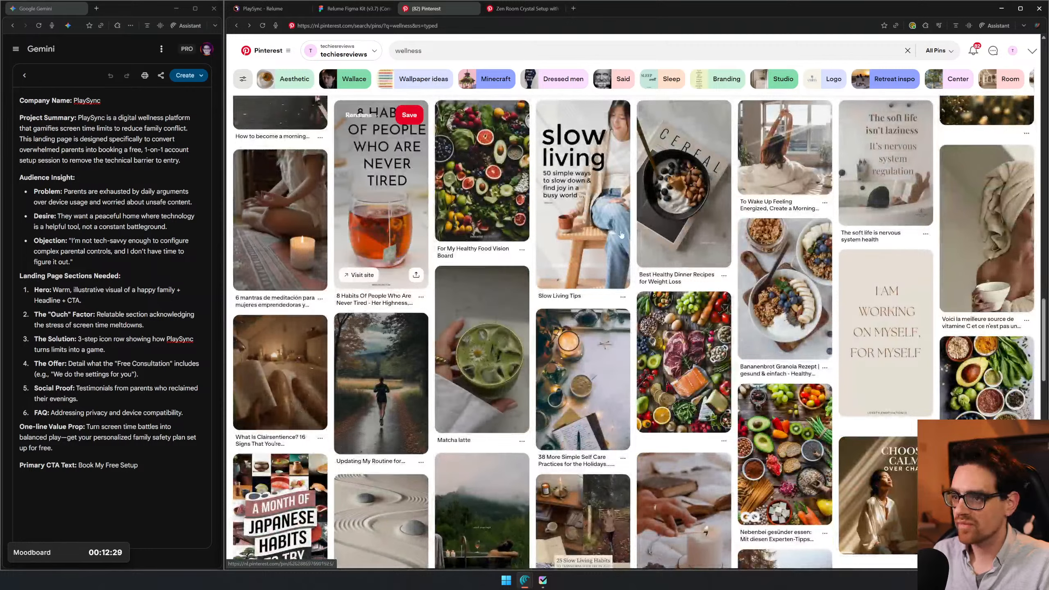
scroll(472, 384, down, 3)
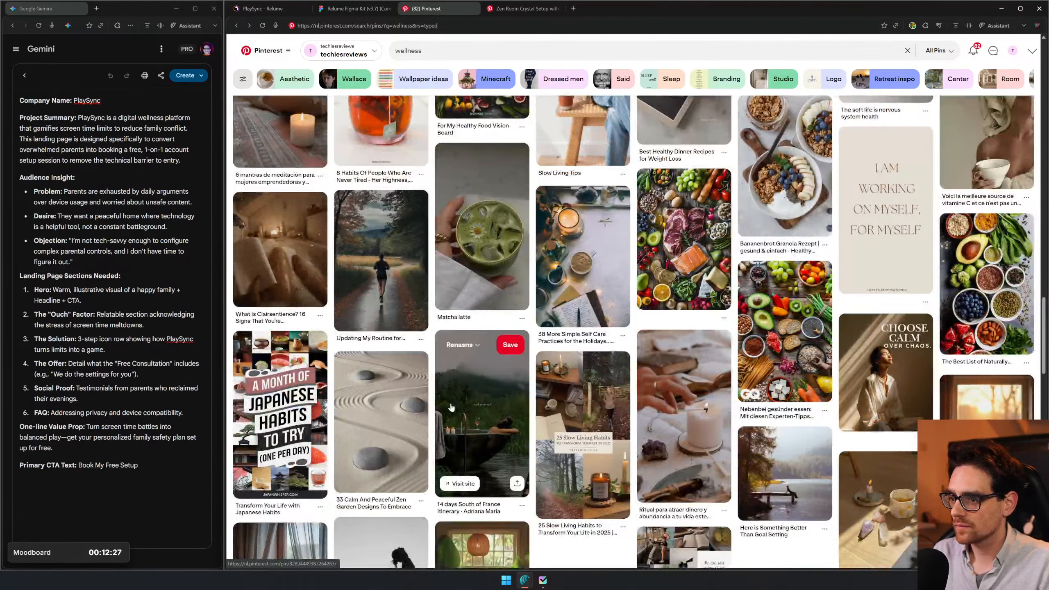
middle_click(364, 399)
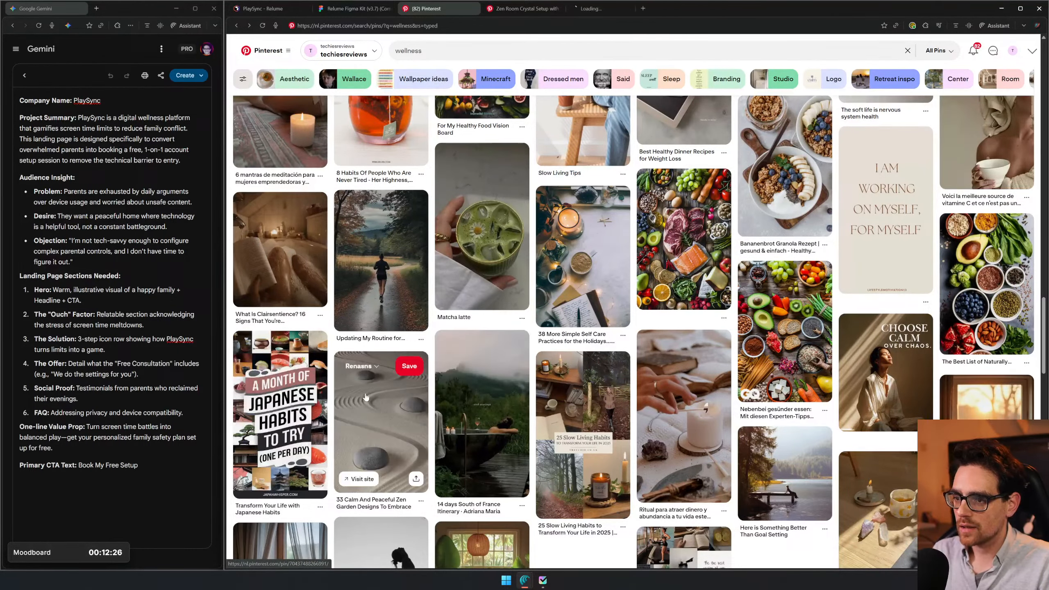
- Copy the crystal, candle and lavender image from its pin and place it below the meditation image in Figma
click(522, 8)
right_click(507, 326)
click(537, 362)
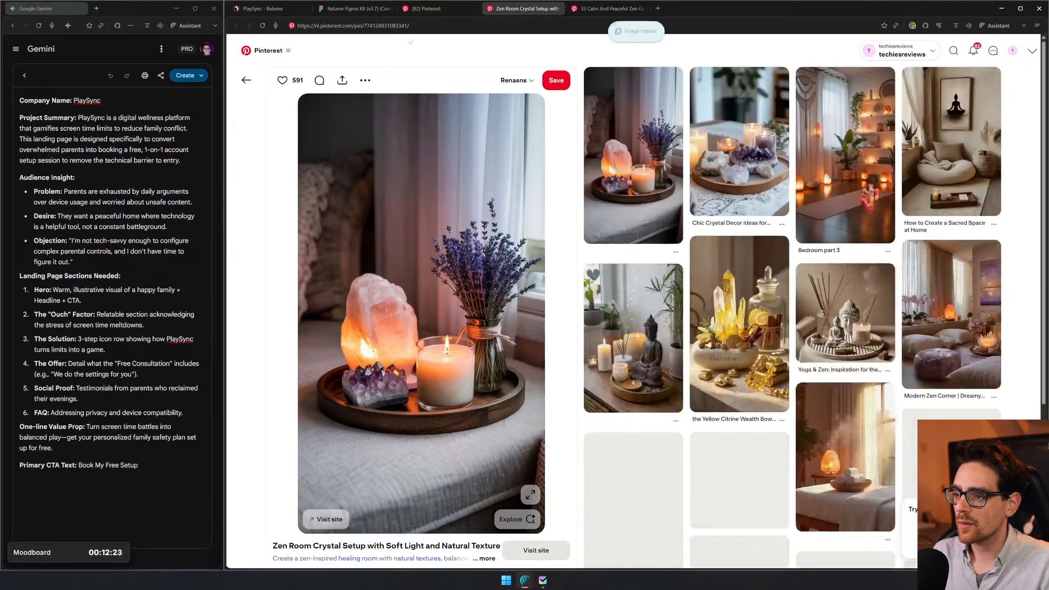
click(366, 11)
key(ctrl+v)
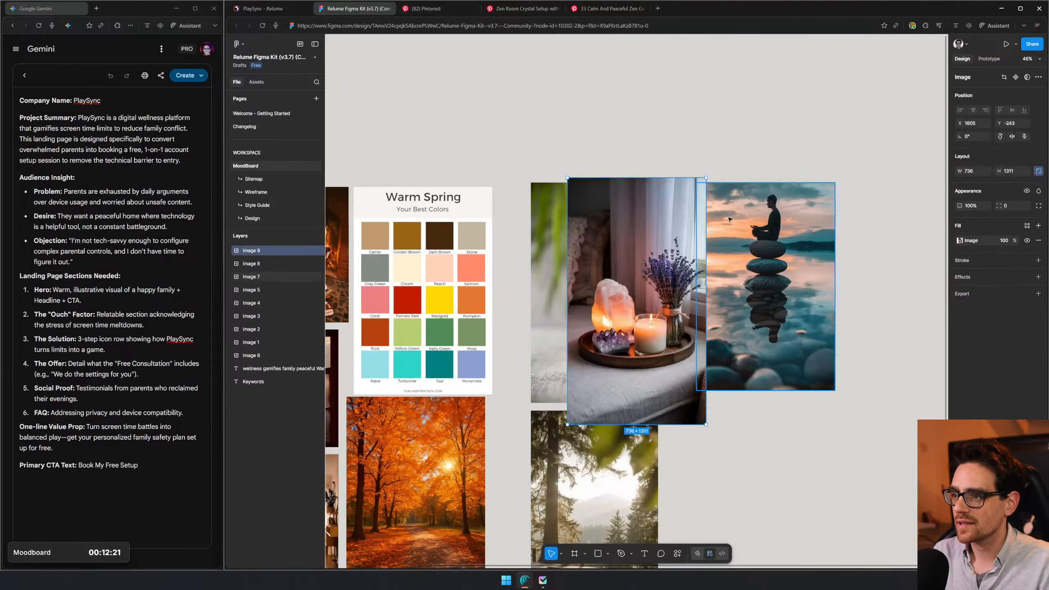
drag(628, 380, 780, 487)
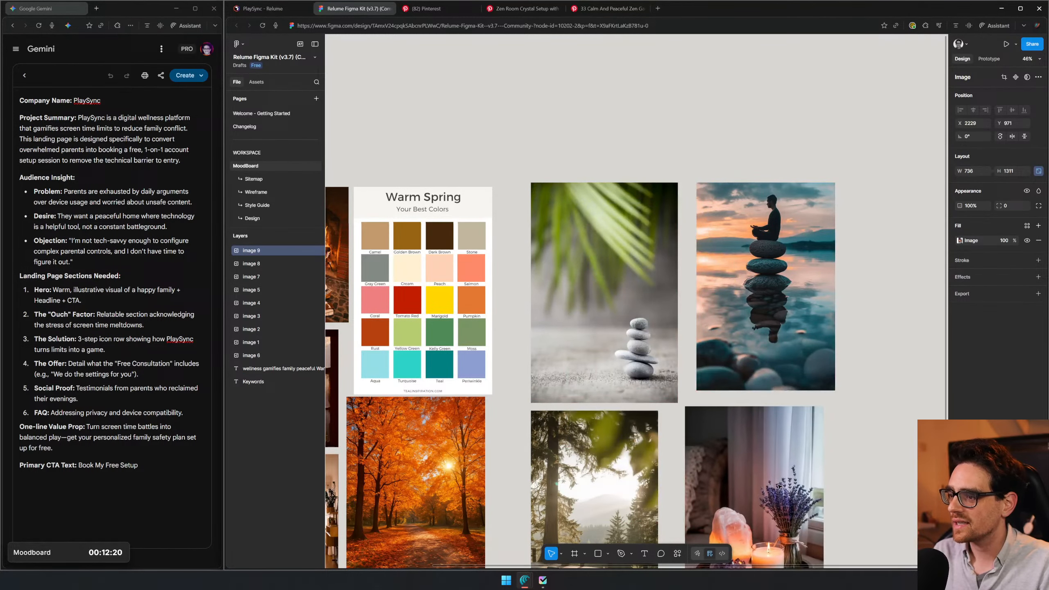
- Close the Zen room crystal pin and copy the raked sand image from the zen garden pin
click(524, 12)
key(ctrl+w)
right_click(457, 294)
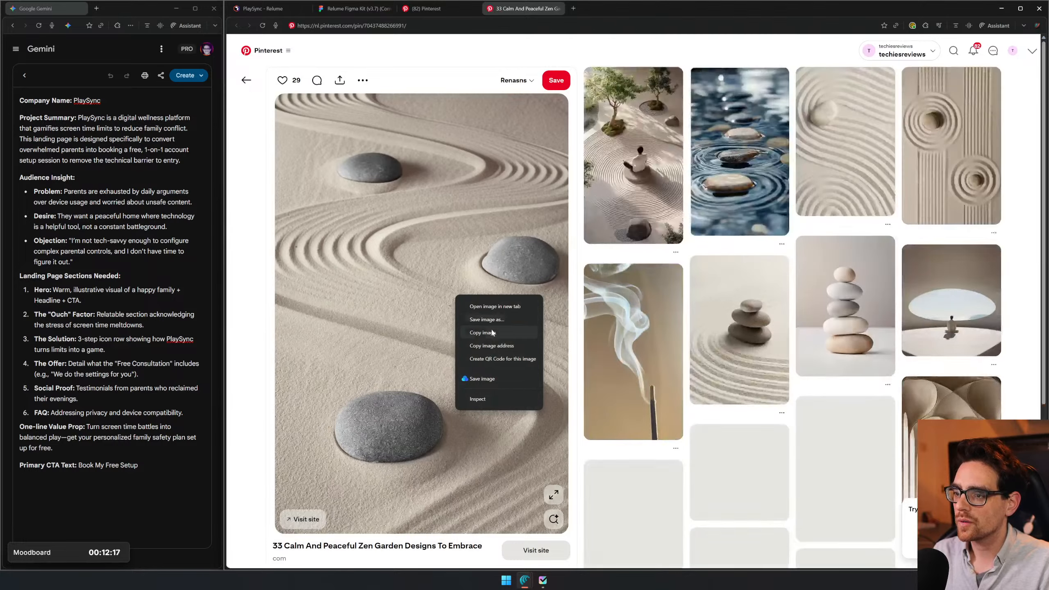
click(492, 333)
- Paste the zen garden image into Figma and place it over the middle of the four wellness images
click(356, 9)
scroll(748, 356, down, 10)
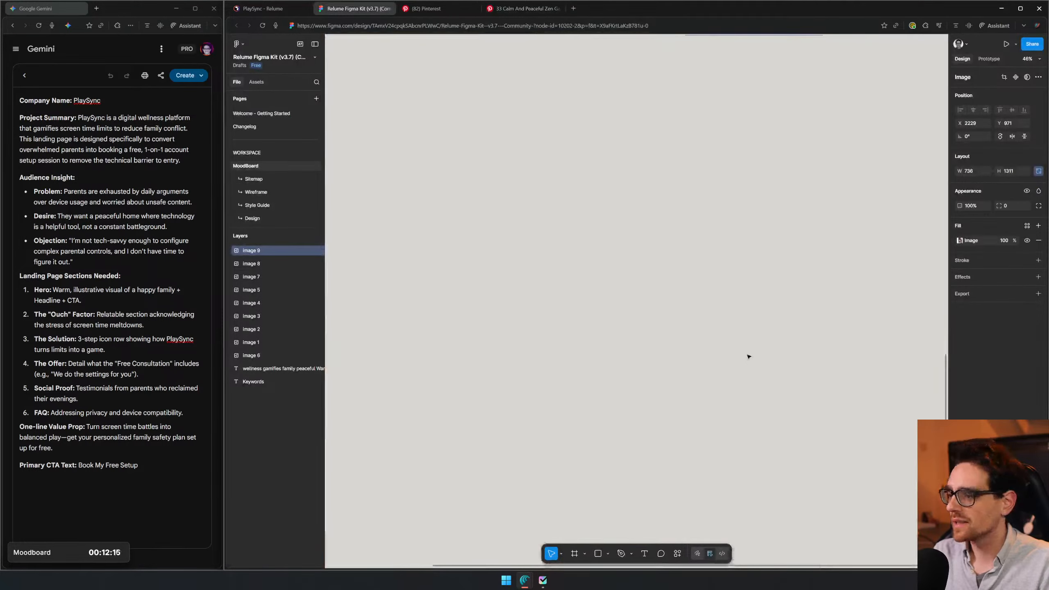
scroll(742, 295, up, 10)
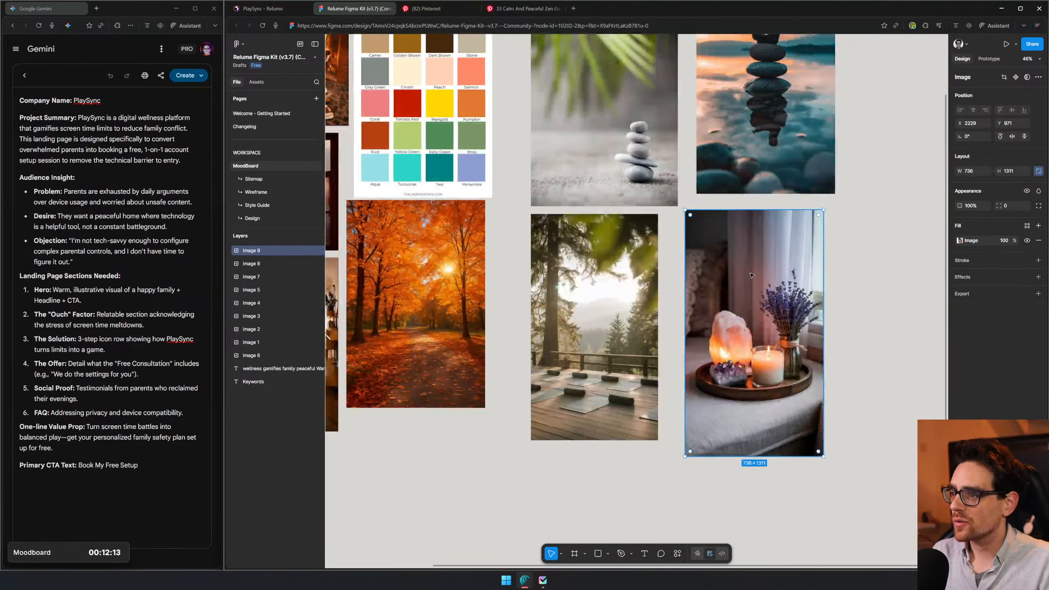
key(ctrl+v)
key(ctrl+z)
key(ctrl+v)
drag(637, 301, 692, 232)
- Check the keyword list on the moodboard, close the zen garden pin and search Pinterest for "gamifies"
scroll(544, 309, up, 5)
scroll(543, 309, left, 8)
click(547, 200)
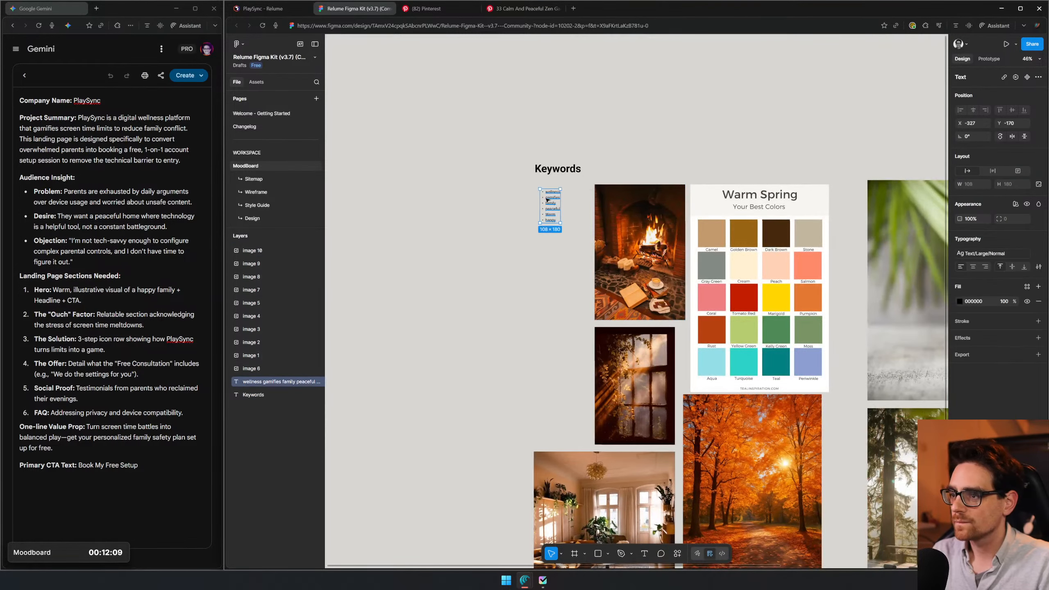
click(467, 4)
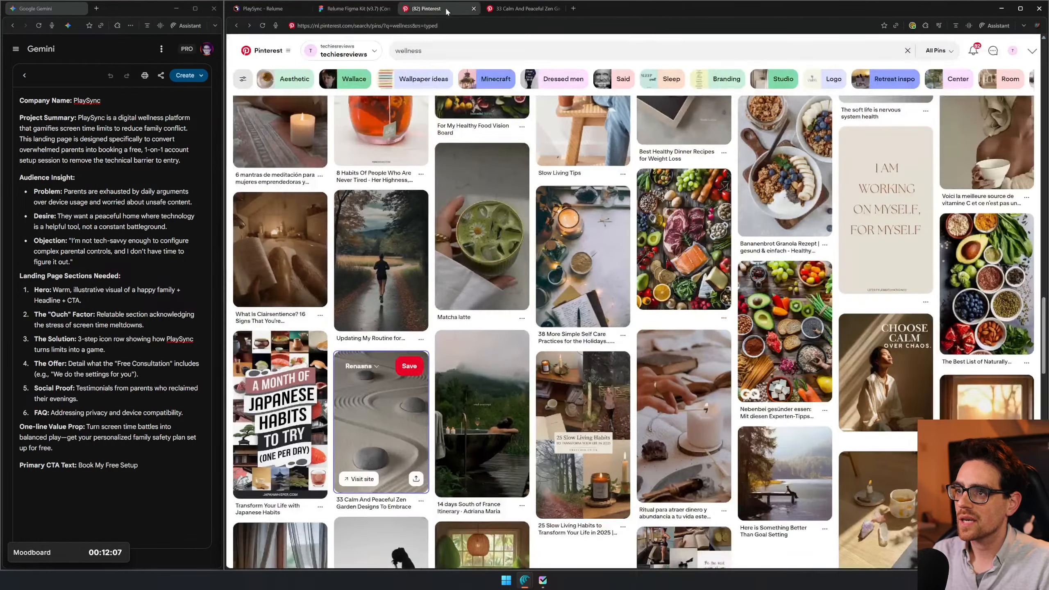
key(Return)
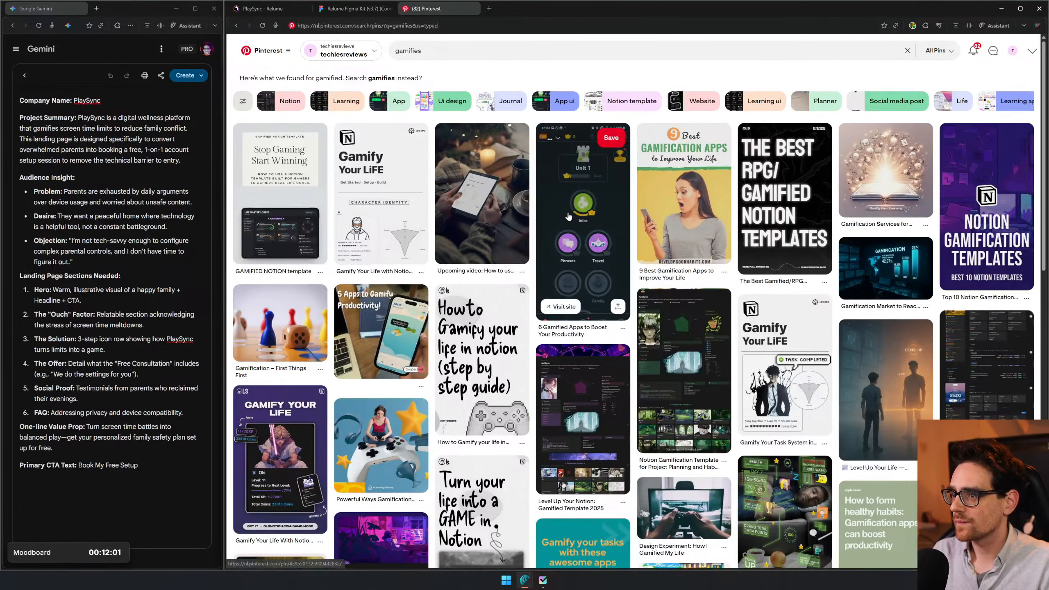
- Copy the app screenshot from the "6 Gamified Apps to Boost Your Productivity" pin and switch to the empty area of the Figma moodboard
right_click(586, 234)
click(575, 192)
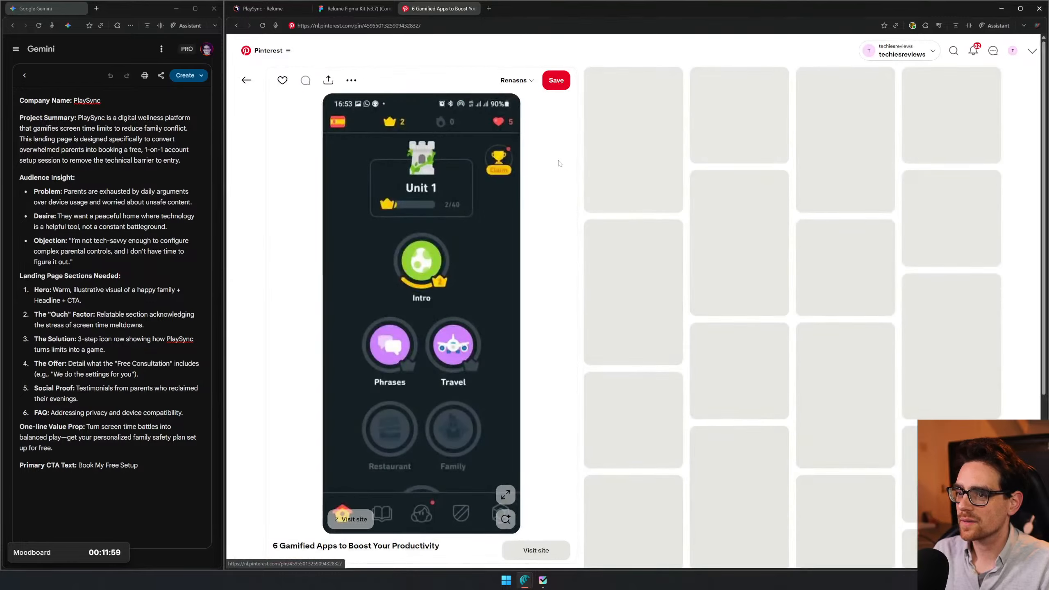
right_click(459, 170)
click(491, 208)
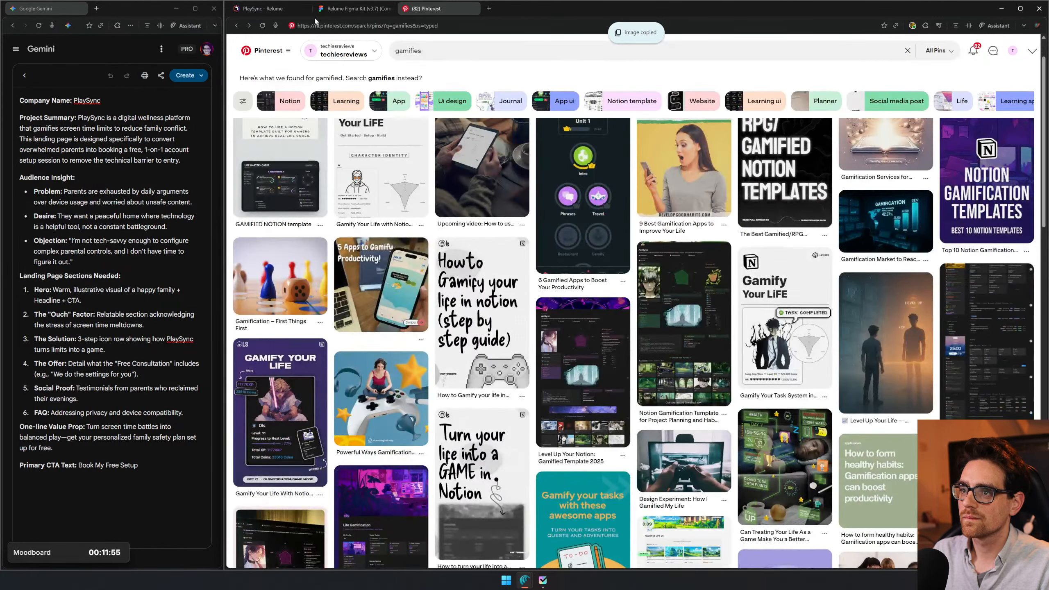
click(336, 10)
drag(923, 149, 221, 154)
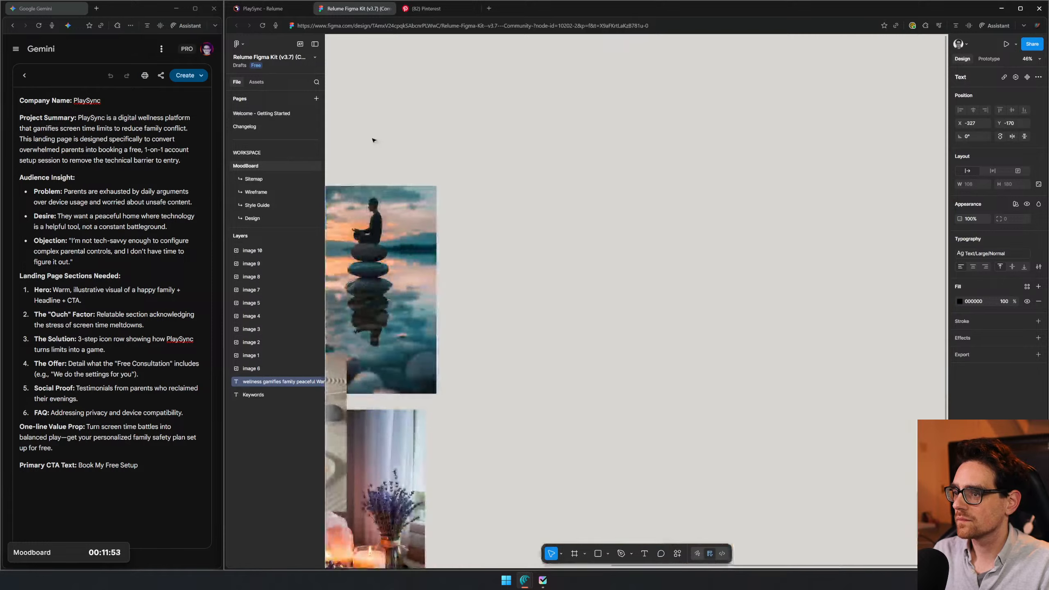
- Paste the gamified app screenshot beside the wellness images and scale it down to about 400 × 891
click(613, 284)
key(ctrl+v)
drag(674, 269, 715, 271)
drag(599, 290, 535, 287)
drag(557, 286, 587, 280)
key(ctrl+z)
key(ctrl+z)
key(ctrl+z)
key(ctrl+z)
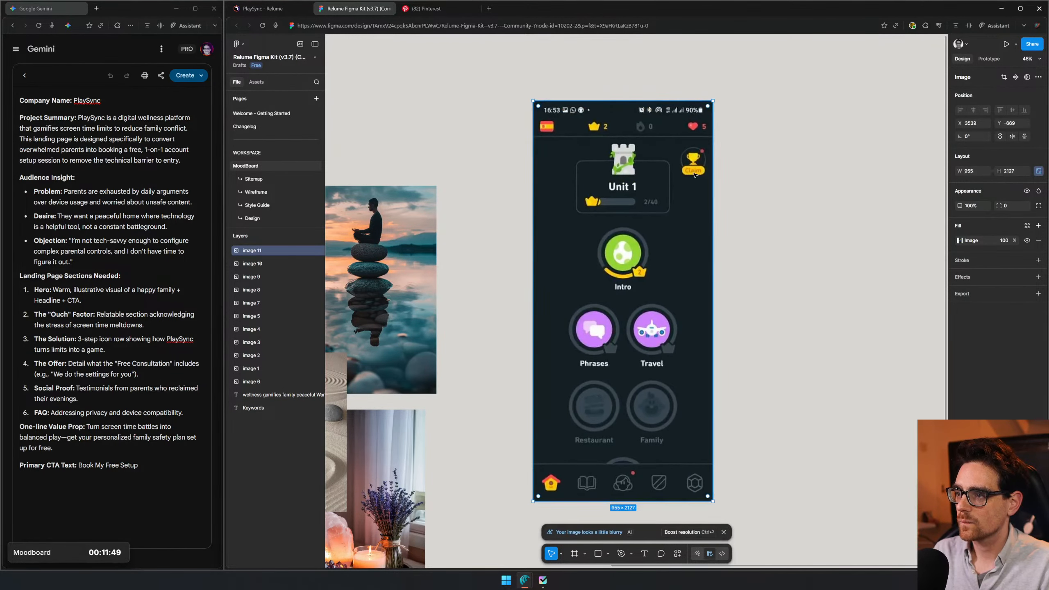
key(ctrl+z)
key(ctrl+z)
key(ctrl+z)
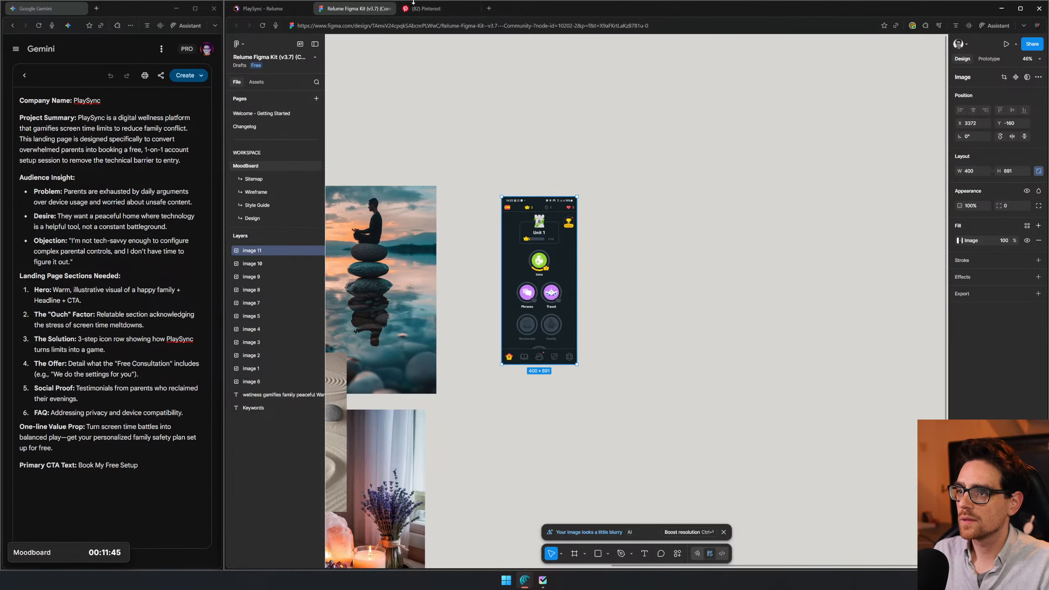
- Switch to Pinterest, copy the image from the "Level Up Your Notion: Gamified Template 2025" pin and return to the results
click(425, 8)
scroll(831, 260, down, 3)
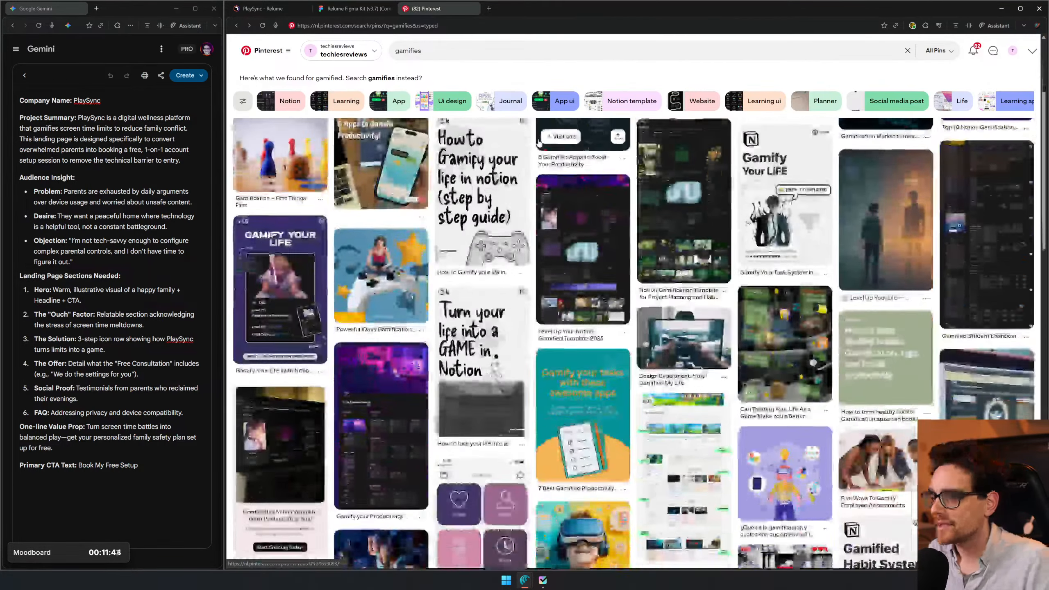
click(590, 300)
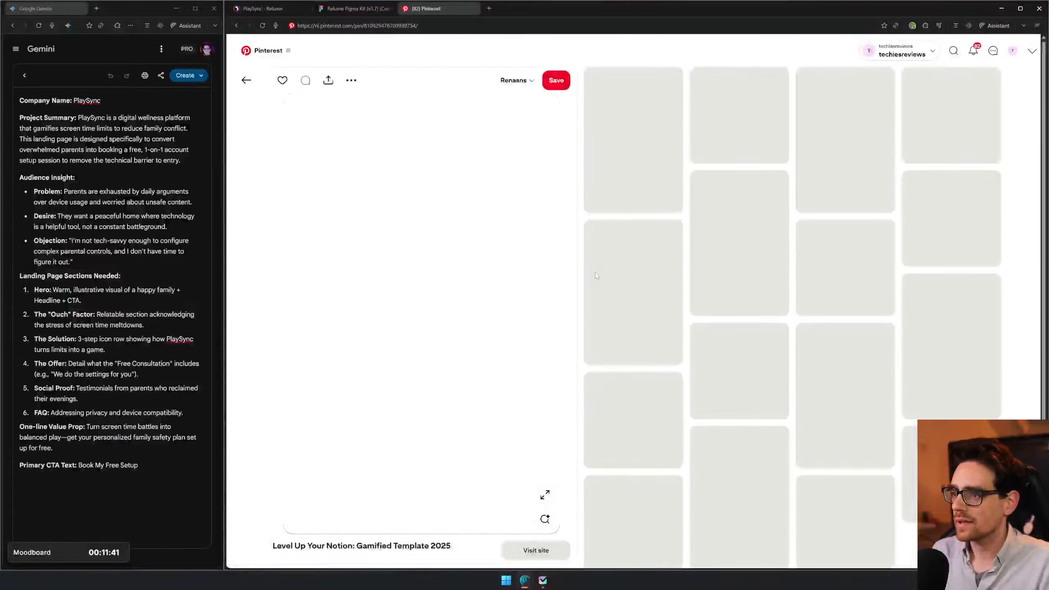
right_click(431, 244)
click(470, 279)
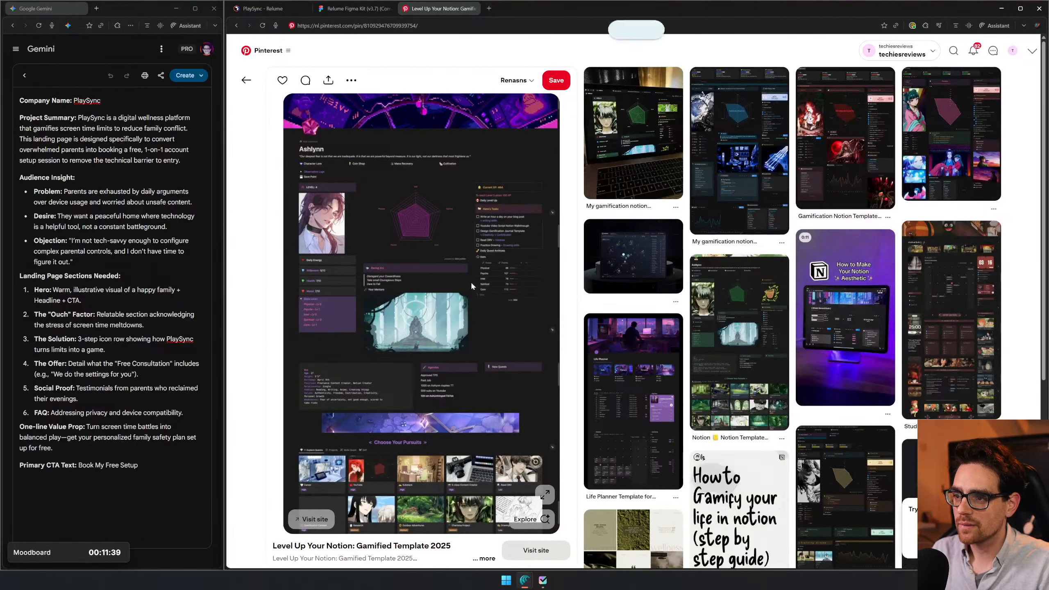
key(alt+Left)
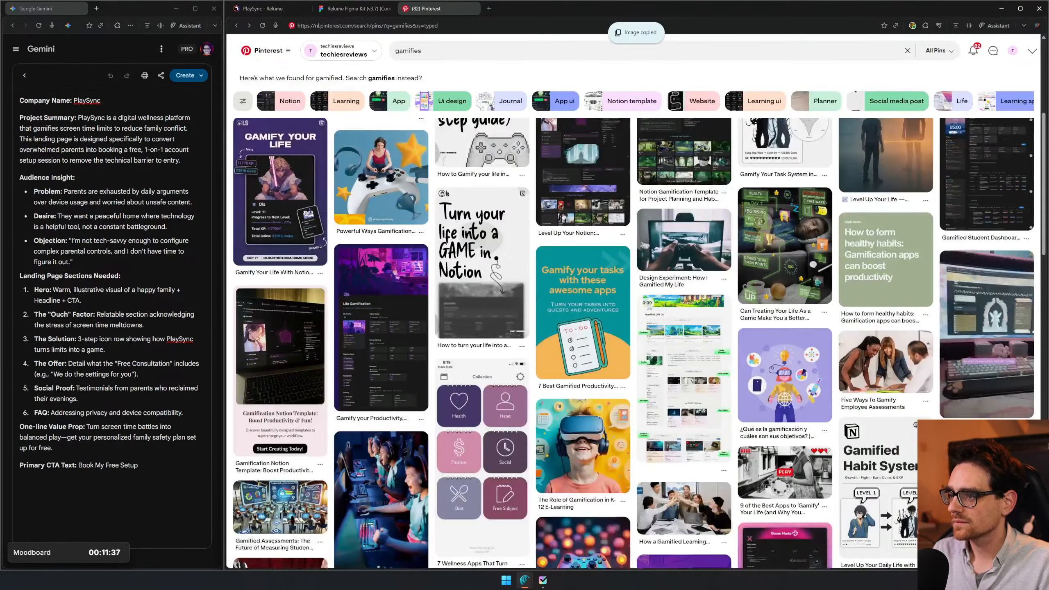
scroll(683, 210, down, 4)
scroll(492, 178, up, 3)
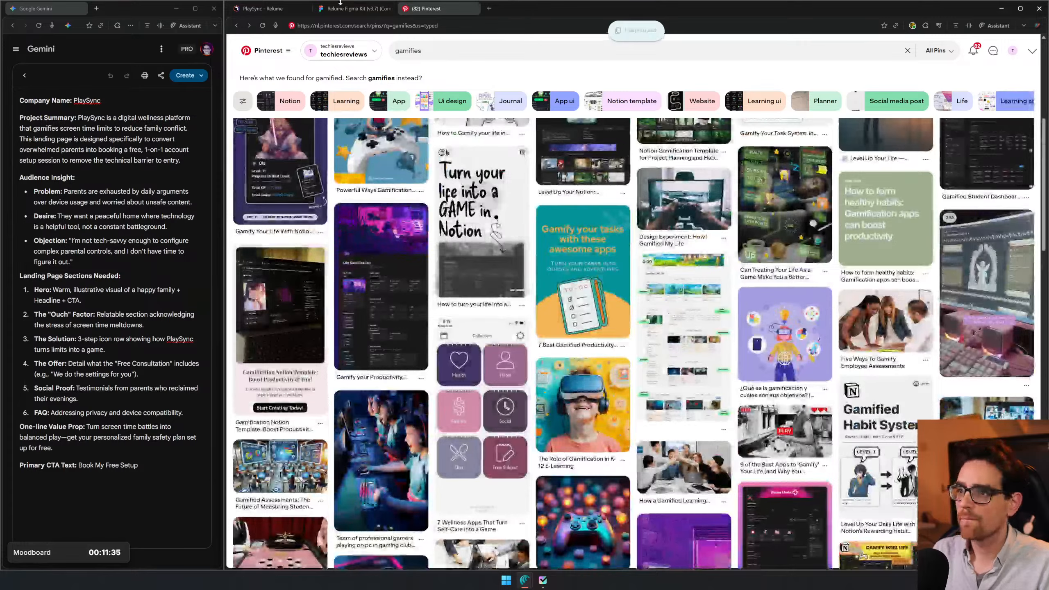
- Paste the Notion template image into the Figma moodboard, scale it to about 572 × 912 and place it beside the app screenshot
click(340, 3)
key(ctrl+v)
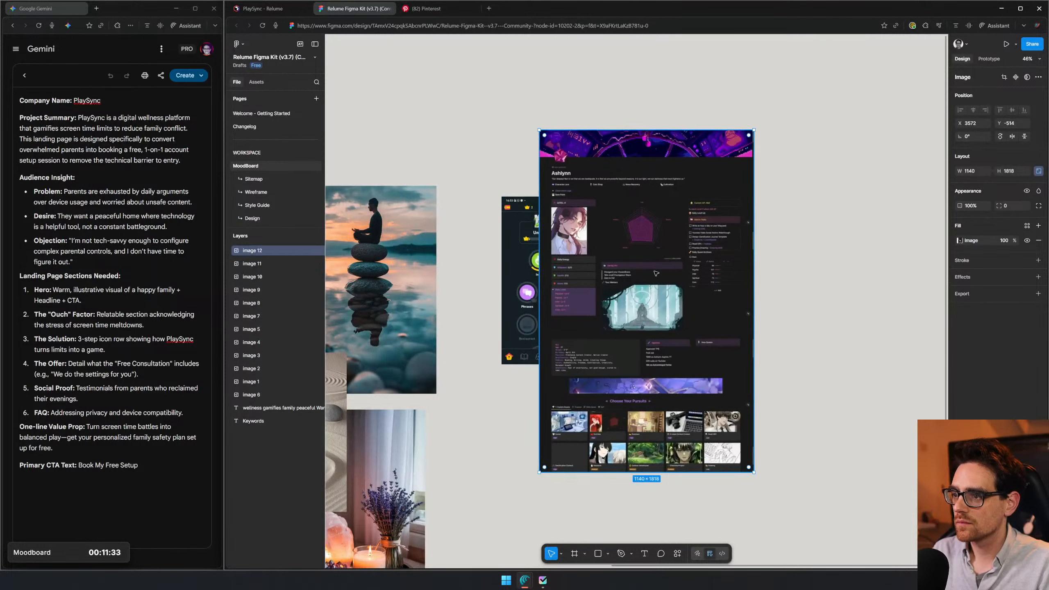
drag(656, 273, 707, 312)
drag(806, 169, 698, 340)
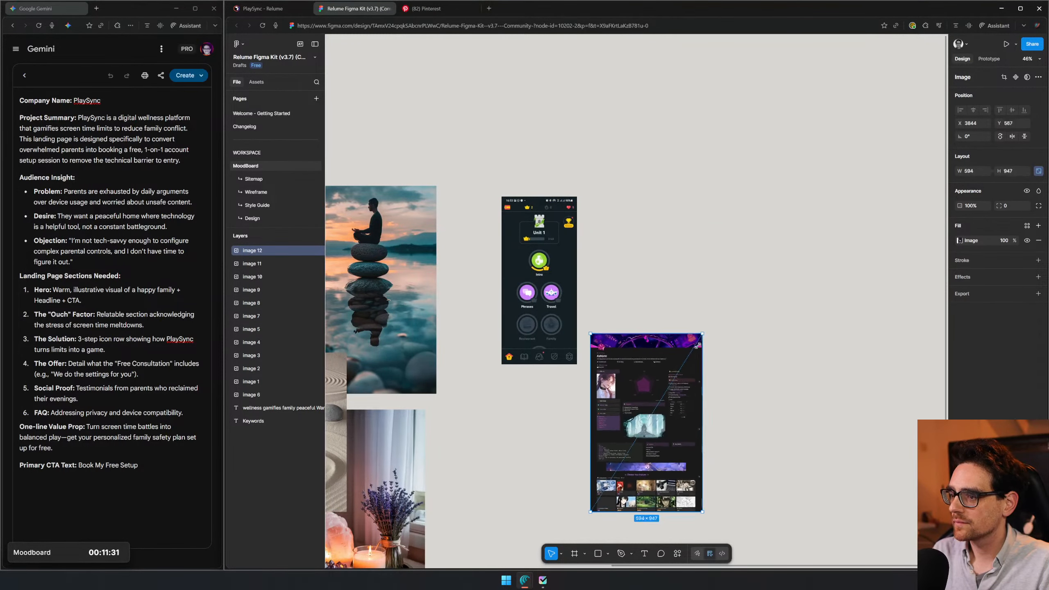
drag(606, 422, 596, 286)
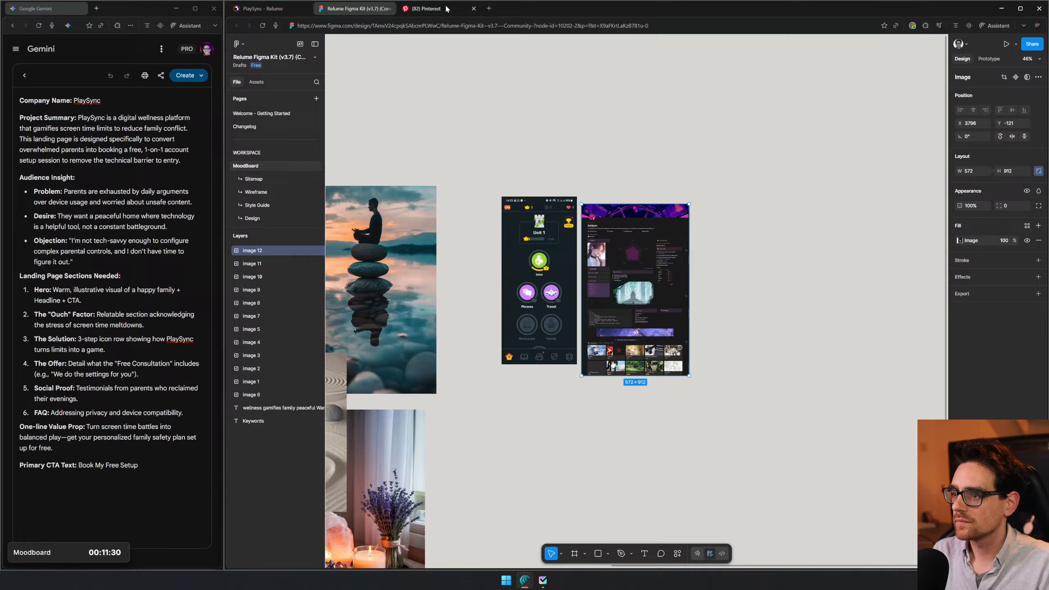
- Copy the image from the "Gamify Notion Template" pin on Pinterest and return to the search results
click(425, 10)
scroll(445, 162, down, 10)
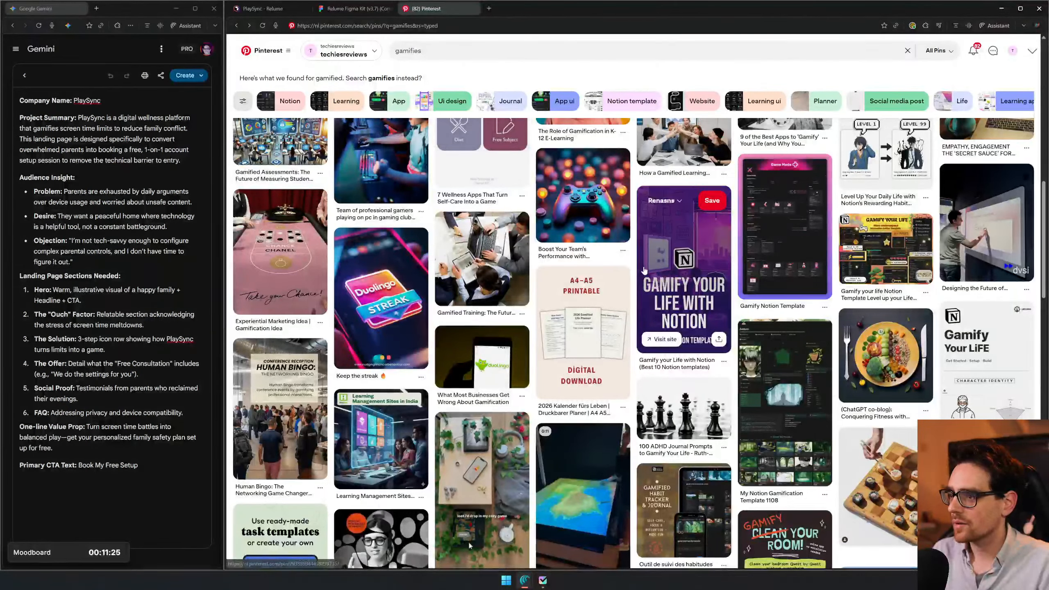
click(779, 243)
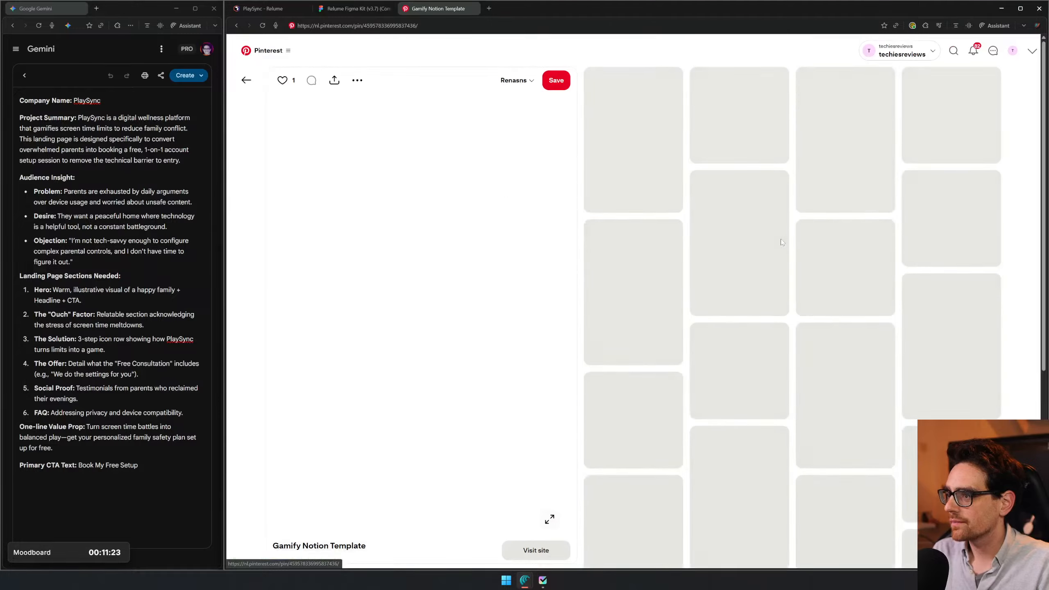
right_click(412, 180)
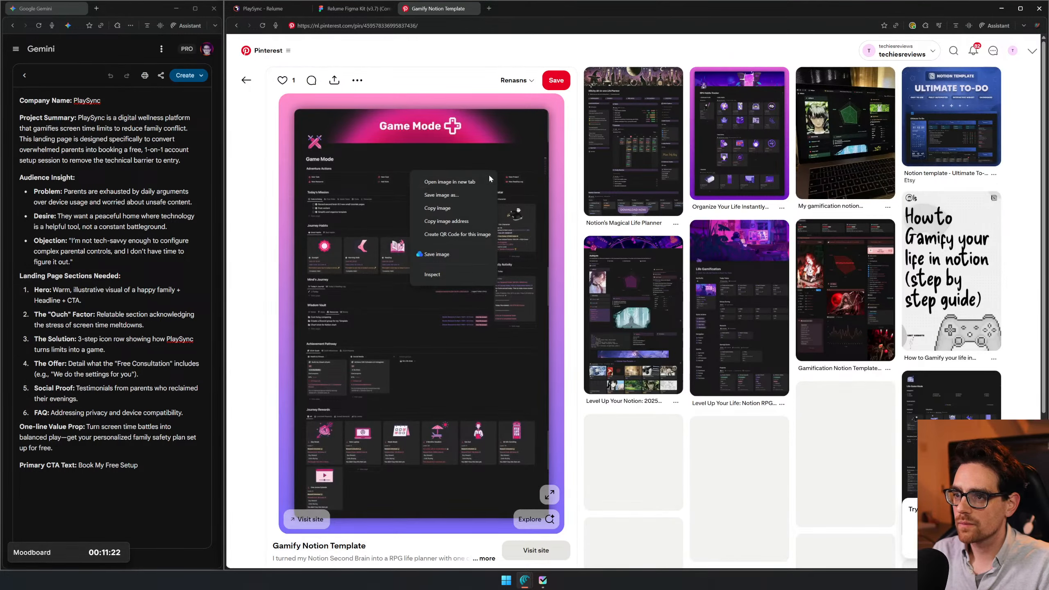
click(453, 208)
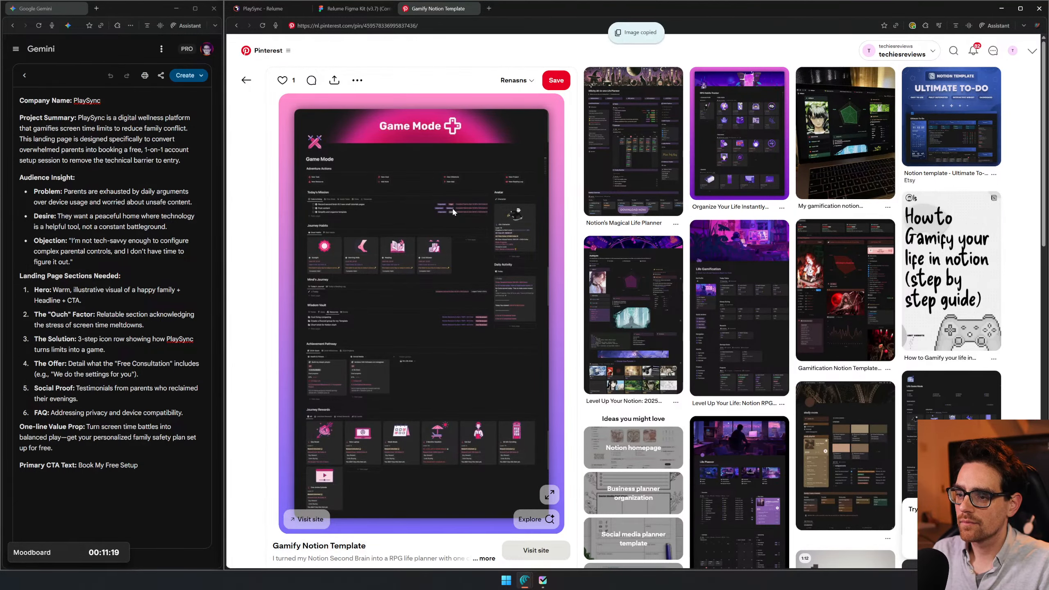
key(alt+Left)
- Paste the Game Mode template image into the Figma moodboard and place it to the right of the other Notion template
click(355, 8)
key(ctrl+v)
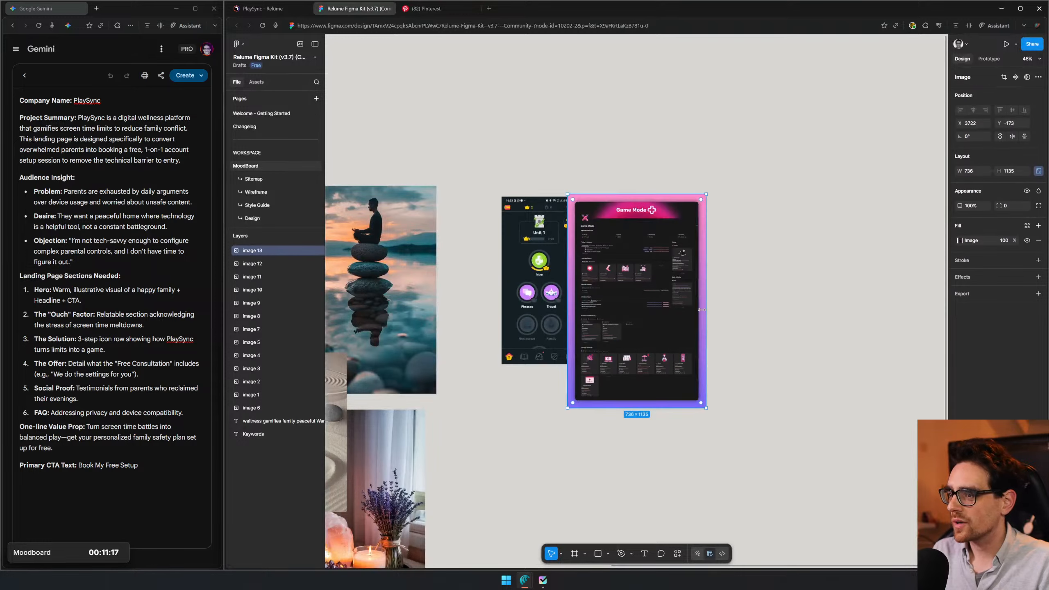
drag(653, 302, 763, 303)
- Switch to Pinterest and search for "gaming"
click(446, 14)
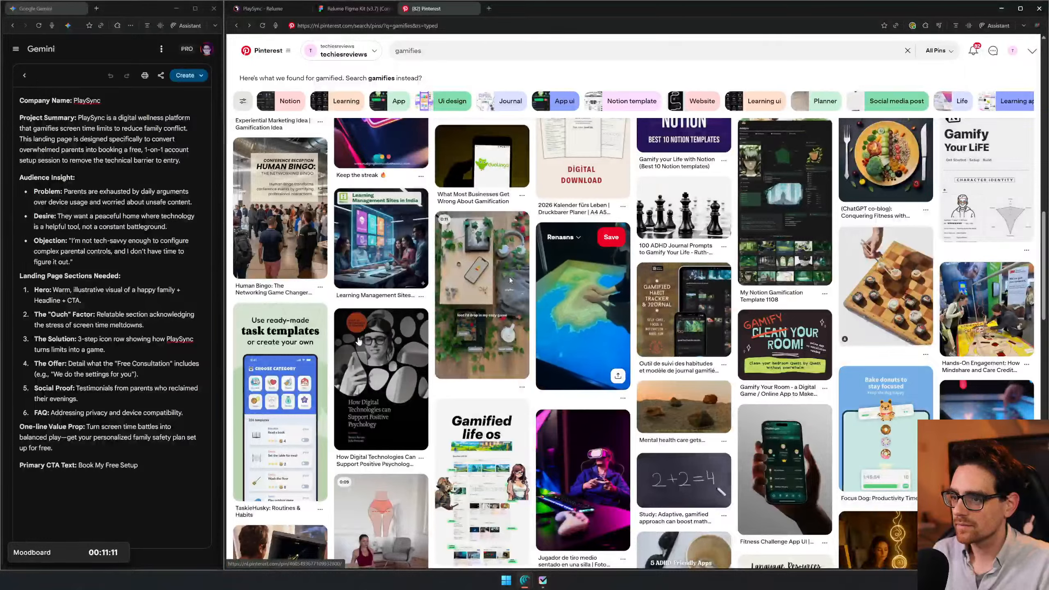
scroll(478, 353, down, 3)
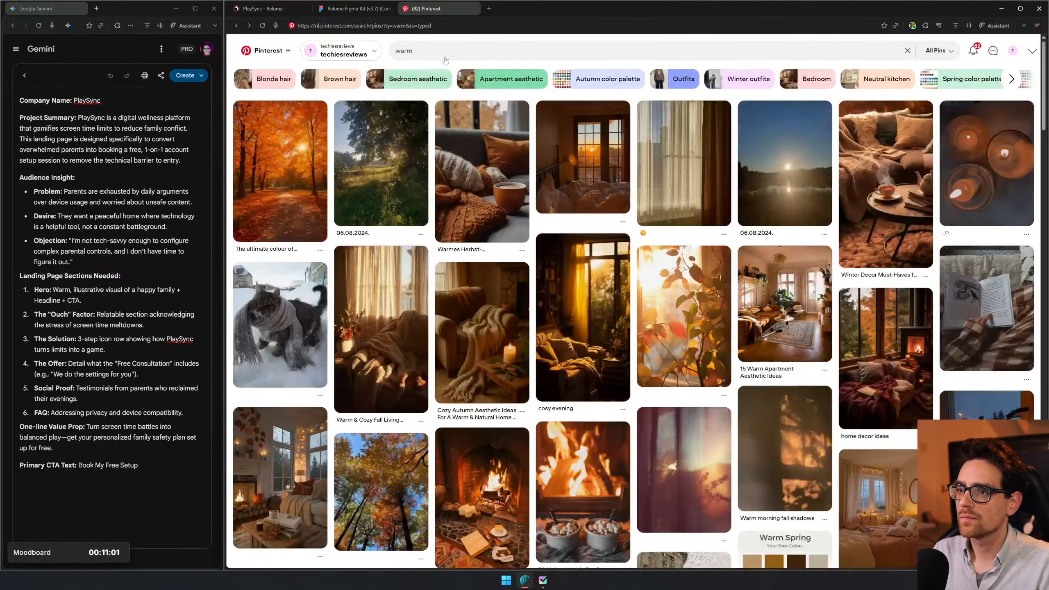
click(413, 51)
text(gami)
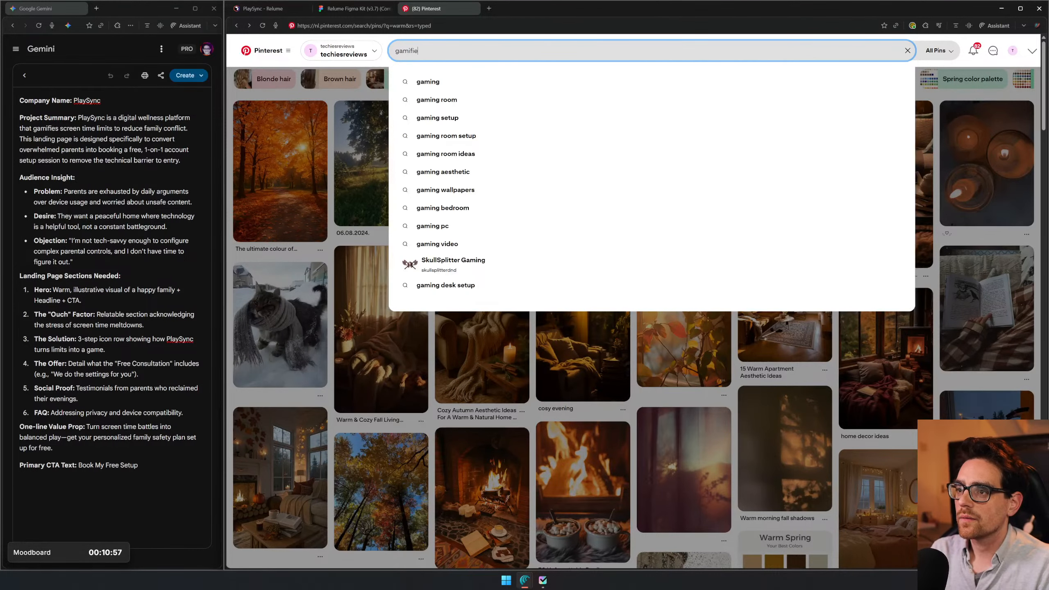
text(ing)
key(Return)
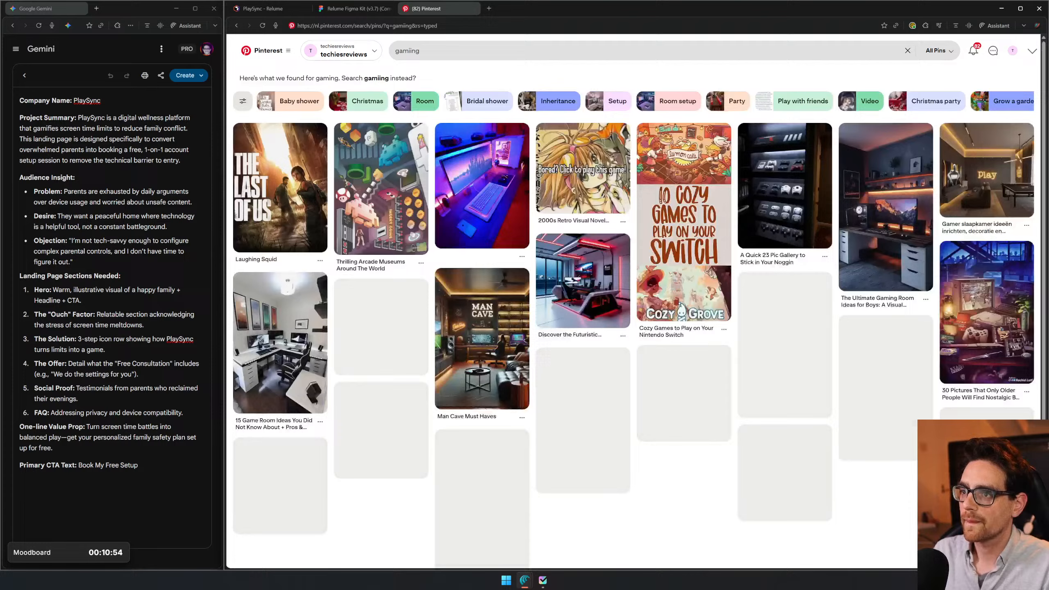
click(416, 51)
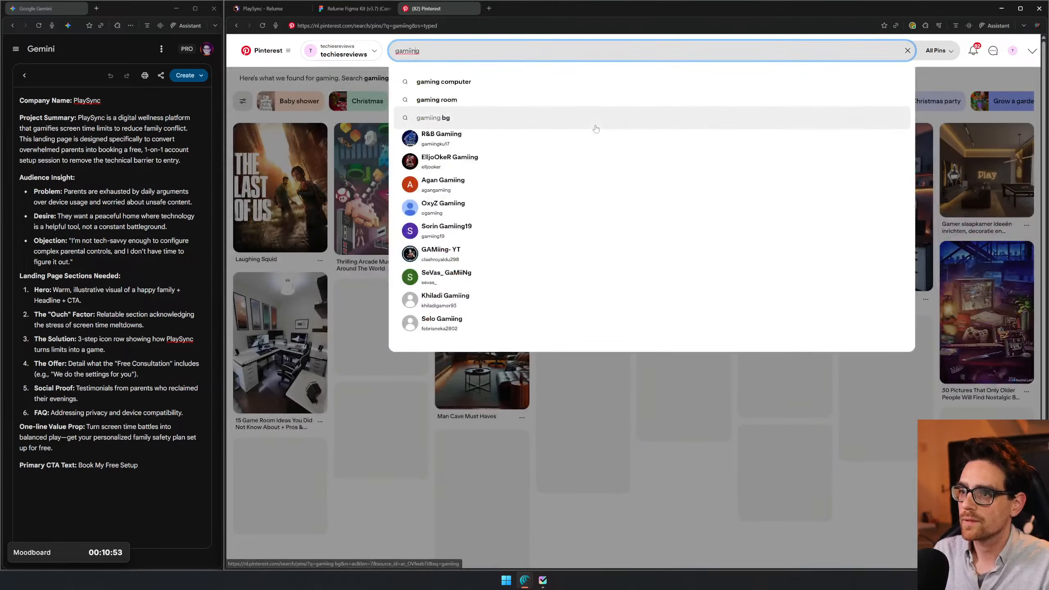
key(BackSpace)
key(Return)
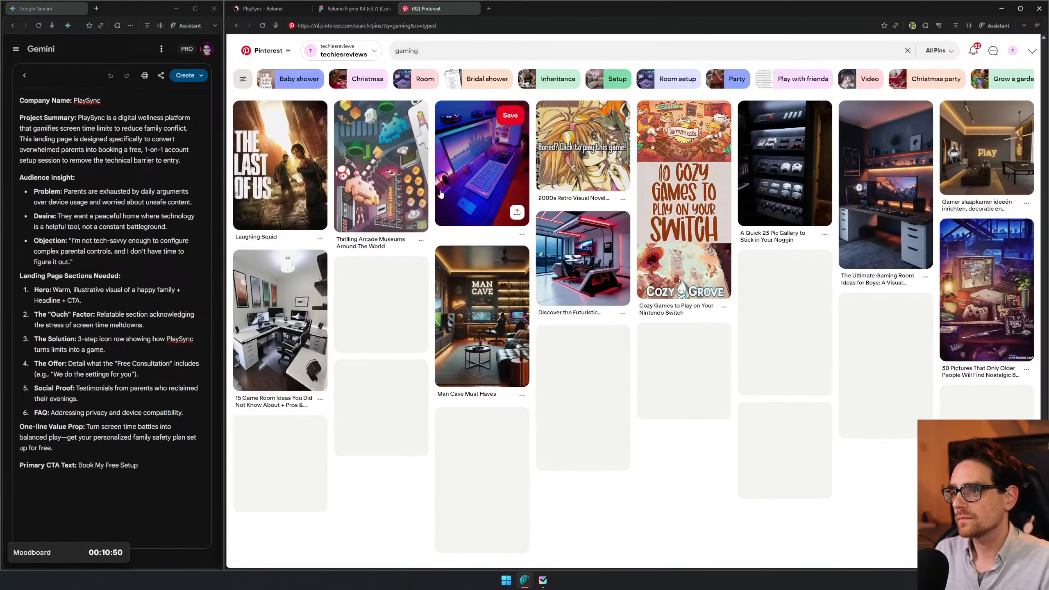
- Open the pin of the blue and purple lit gaming desk and copy its image
click(520, 153)
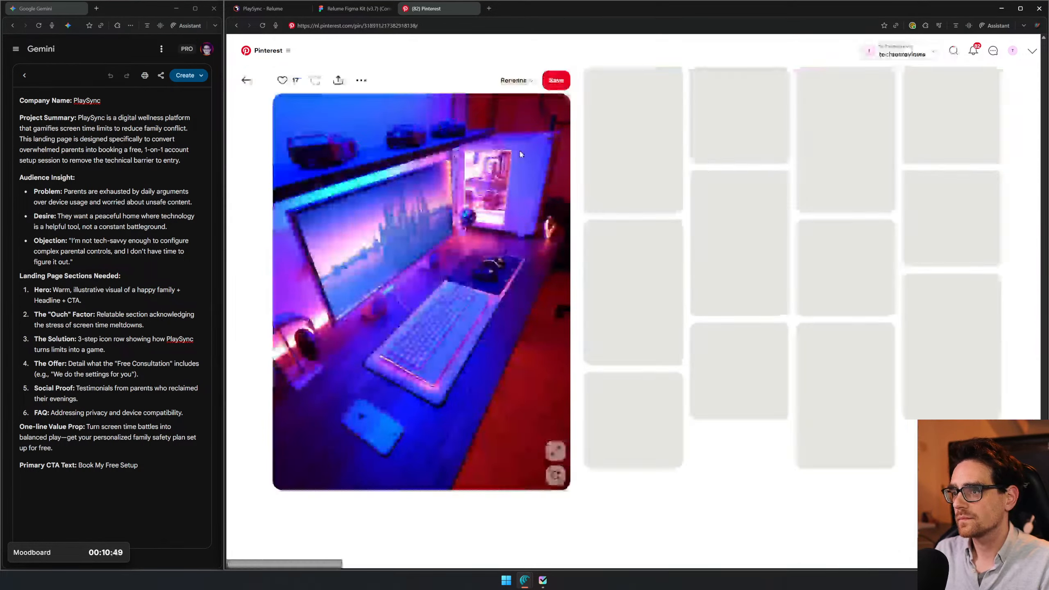
right_click(529, 198)
click(556, 227)
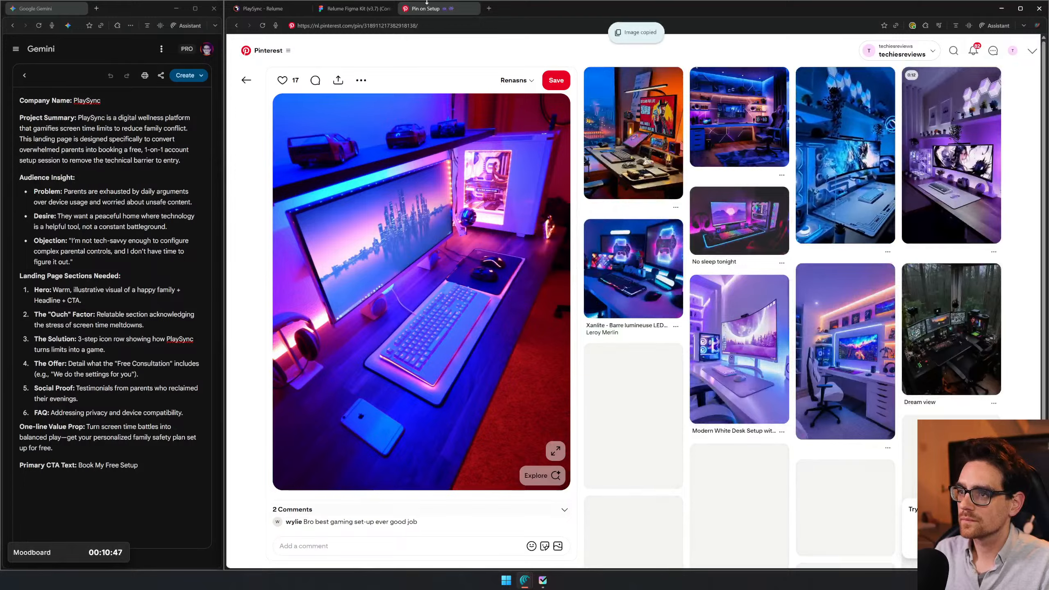
- Paste the gaming desk image into the Figma moodboard and move it below the app screenshot and Notion templates
click(355, 9)
click(803, 125)
key(ctrl+v)
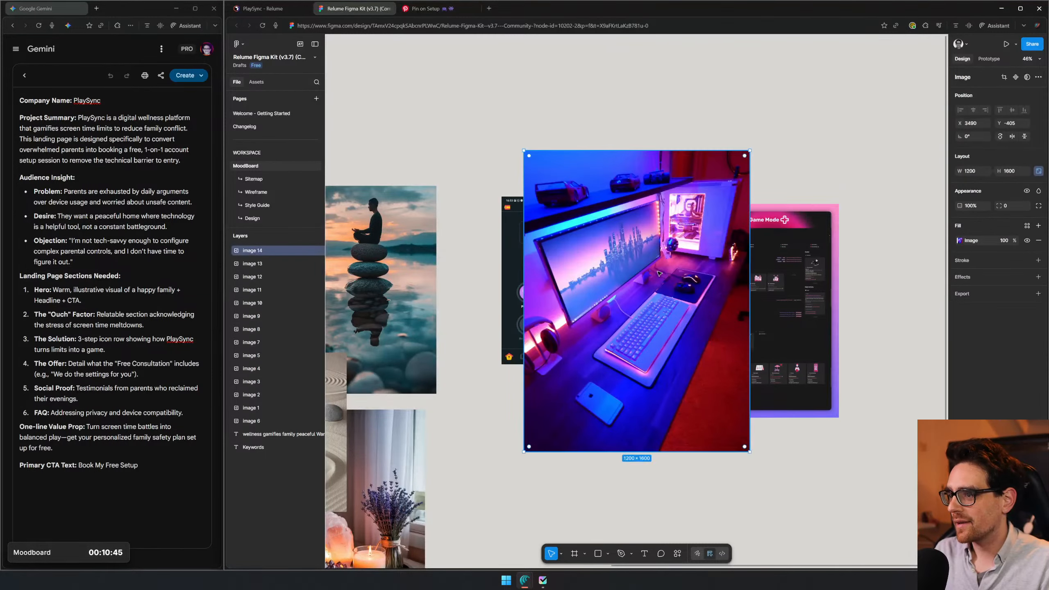
drag(630, 275, 627, 494)
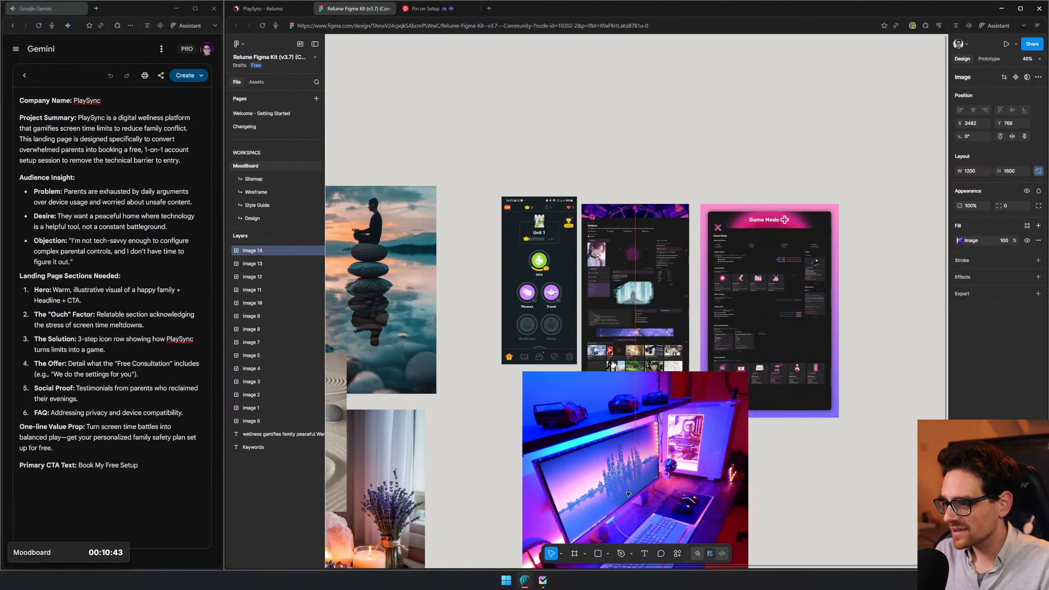
scroll(757, 363, down, 3)
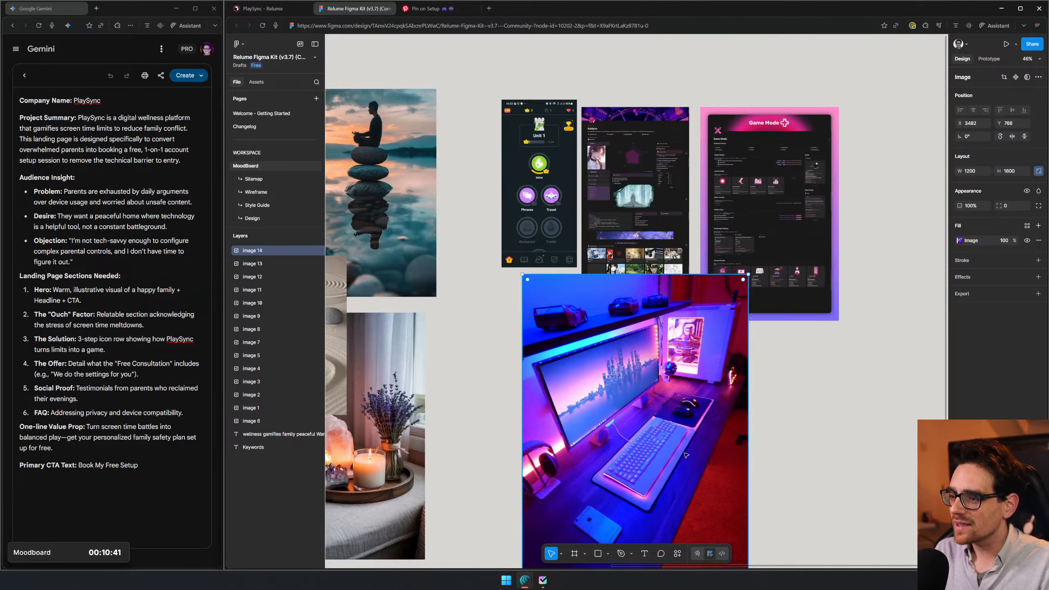
- Return to the Pinterest gaming results, open the purple gaming room pin in a new tab and copy its image
click(430, 6)
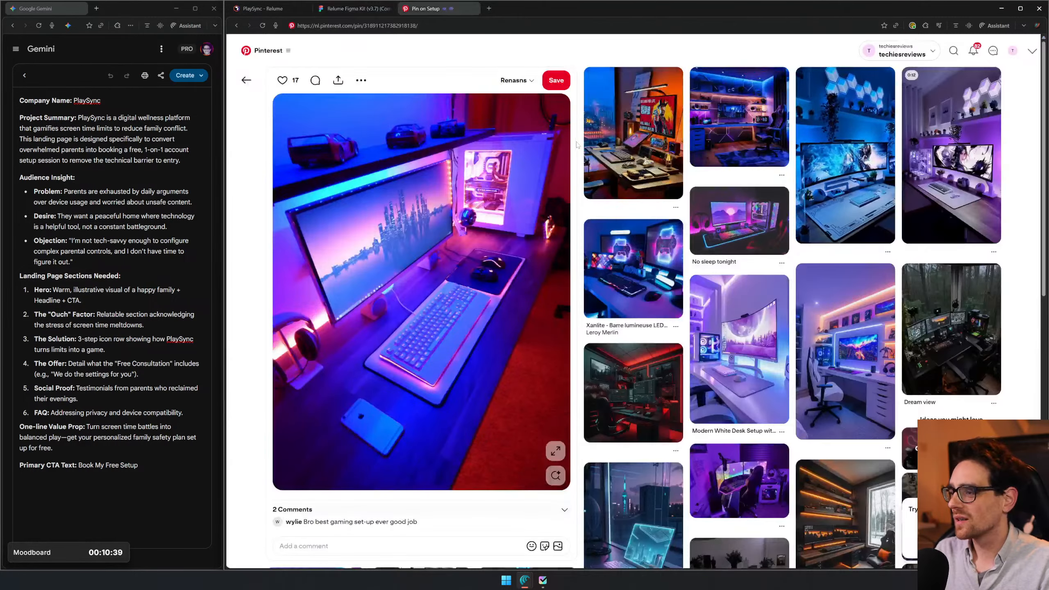
key(alt+Left)
scroll(816, 288, down, 4)
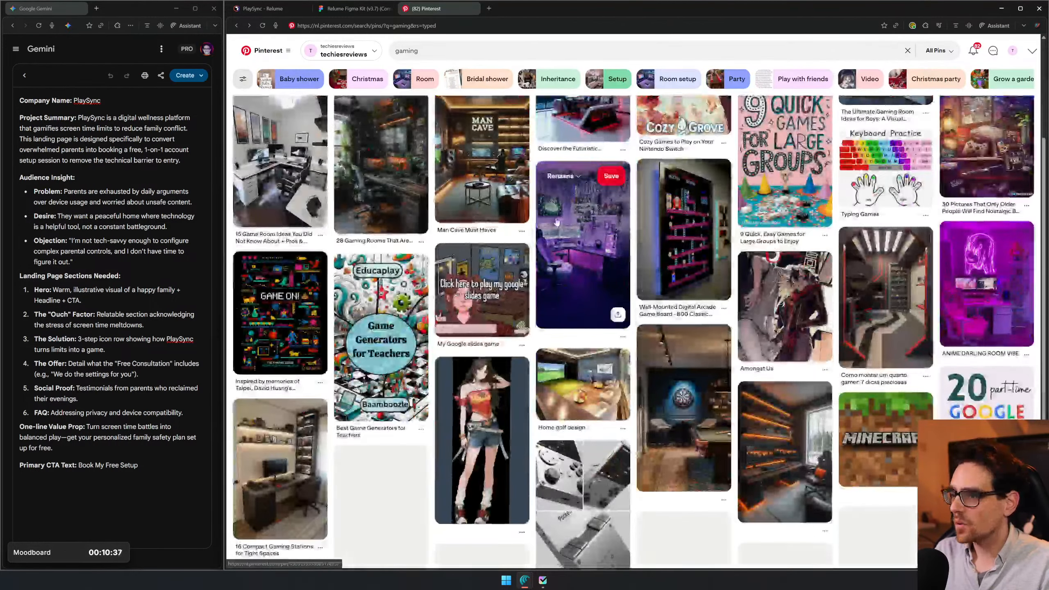
middle_click(578, 252)
scroll(578, 253, down, 2)
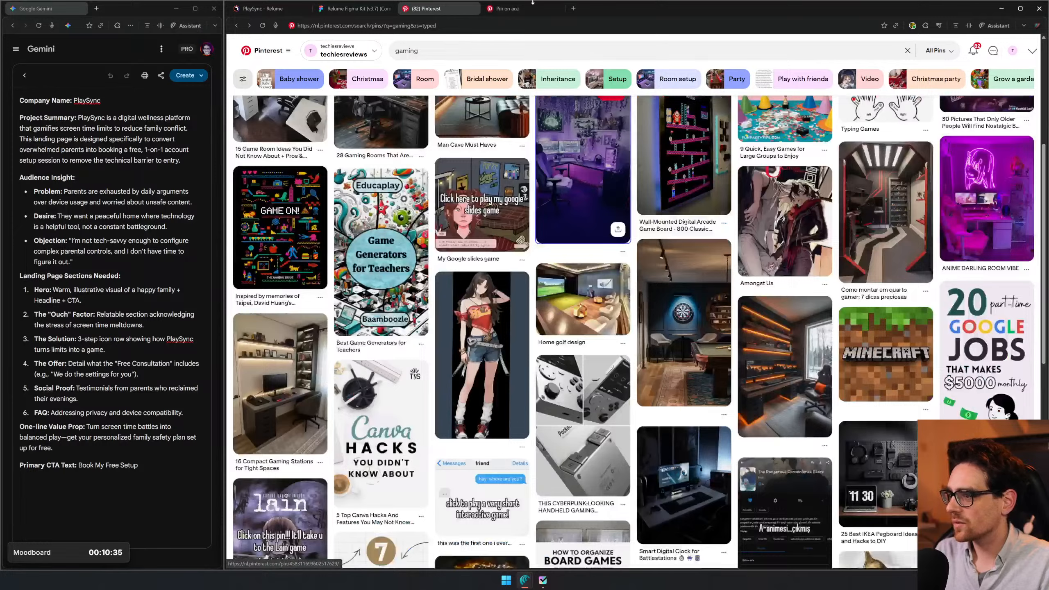
click(528, 4)
right_click(491, 288)
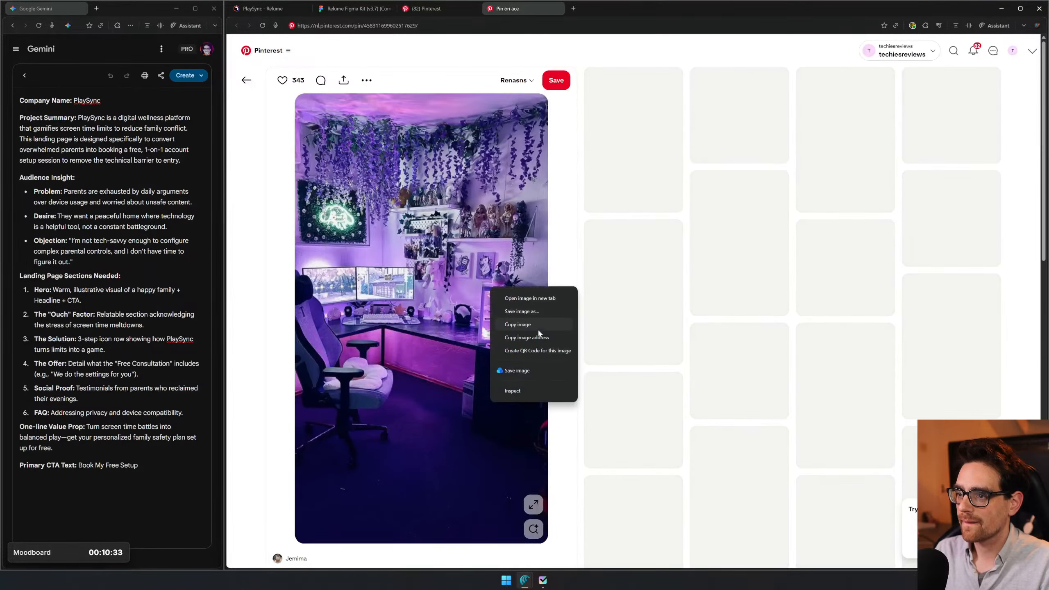
click(536, 325)
- Paste the purple gaming room image into Figma and arrange it with the gaming desk image below the templates
click(355, 9)
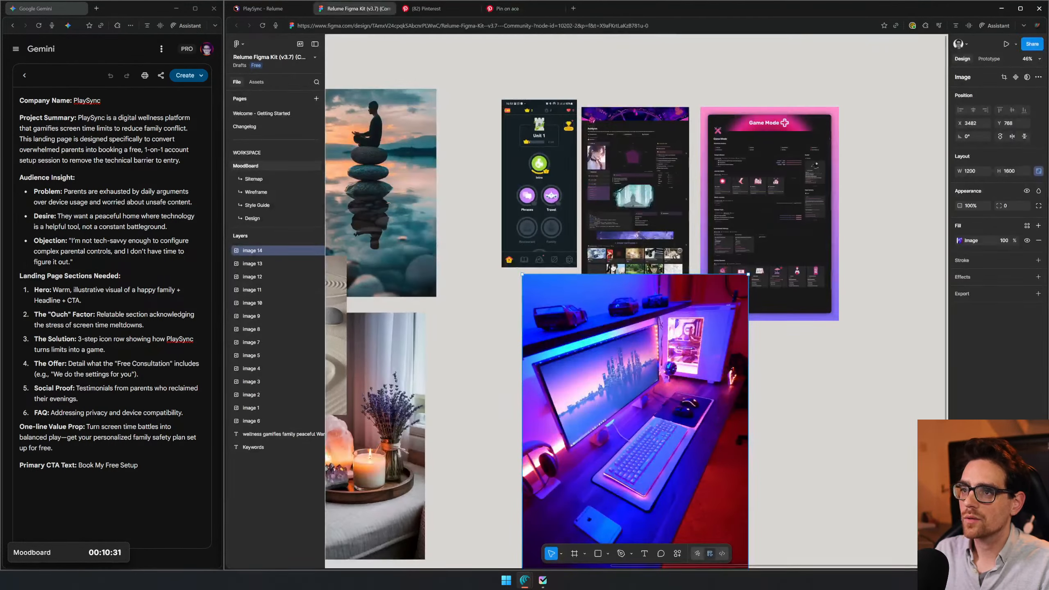
key(ctrl+v)
drag(637, 306, 756, 378)
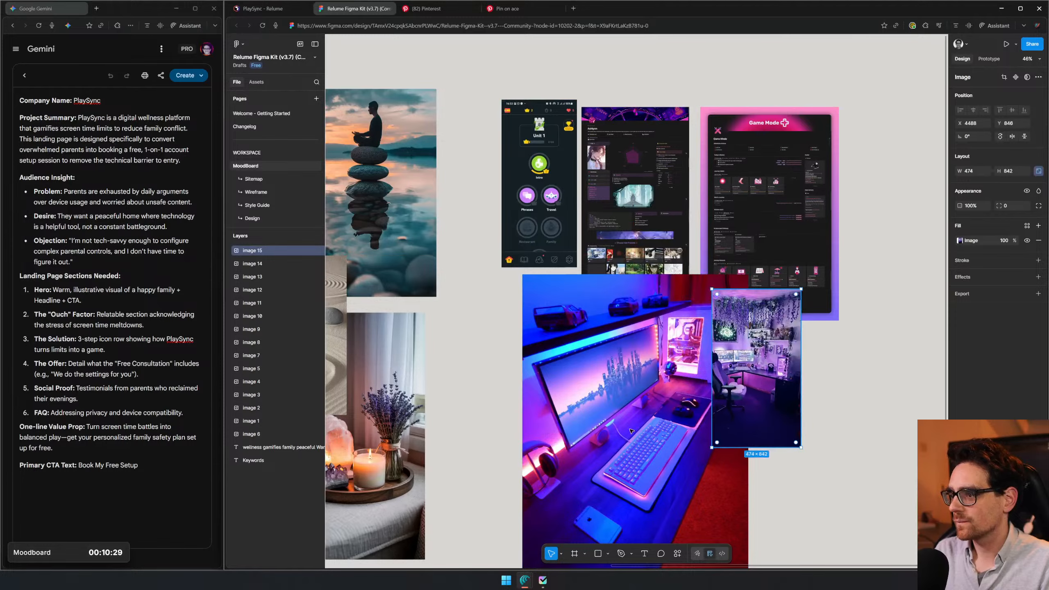
drag(598, 448, 583, 388)
drag(775, 367, 757, 320)
- Return to the Pinterest gaming results, open the pin of the dark office with orange shelf lighting and copy its image
click(438, 9)
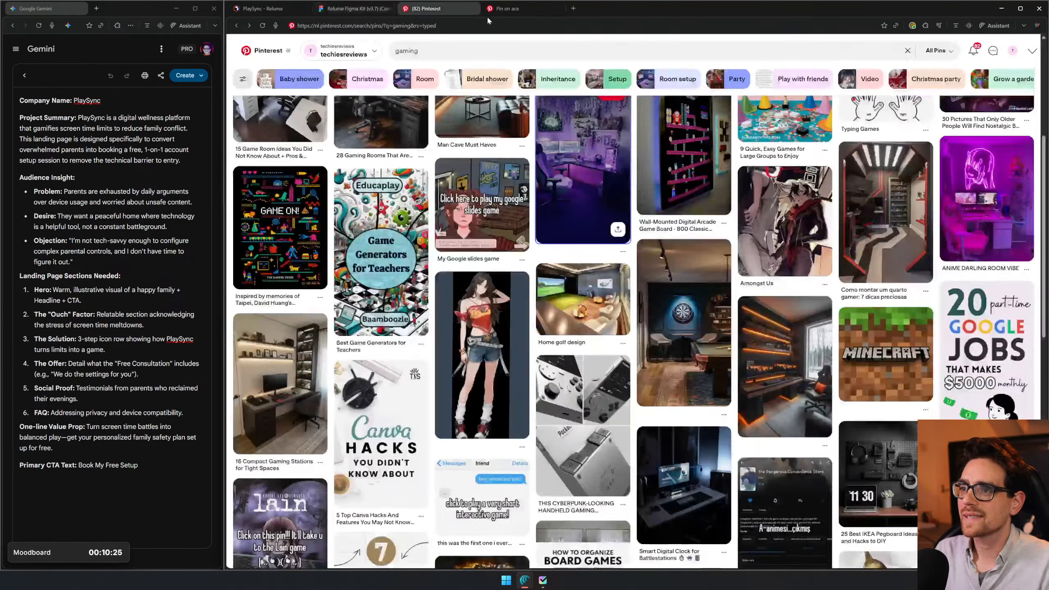
scroll(762, 228, down, 3)
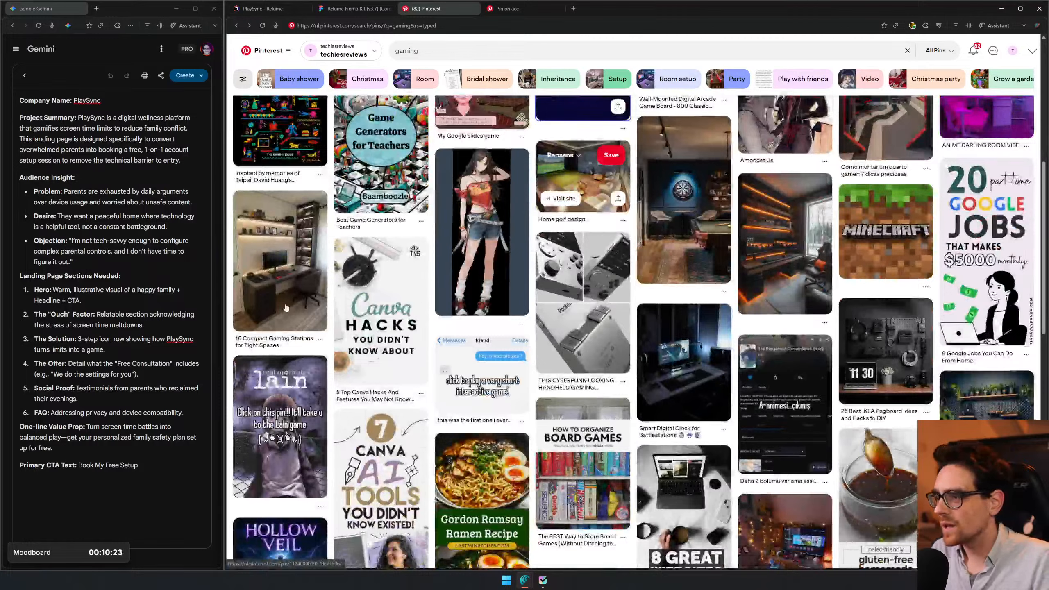
click(775, 241)
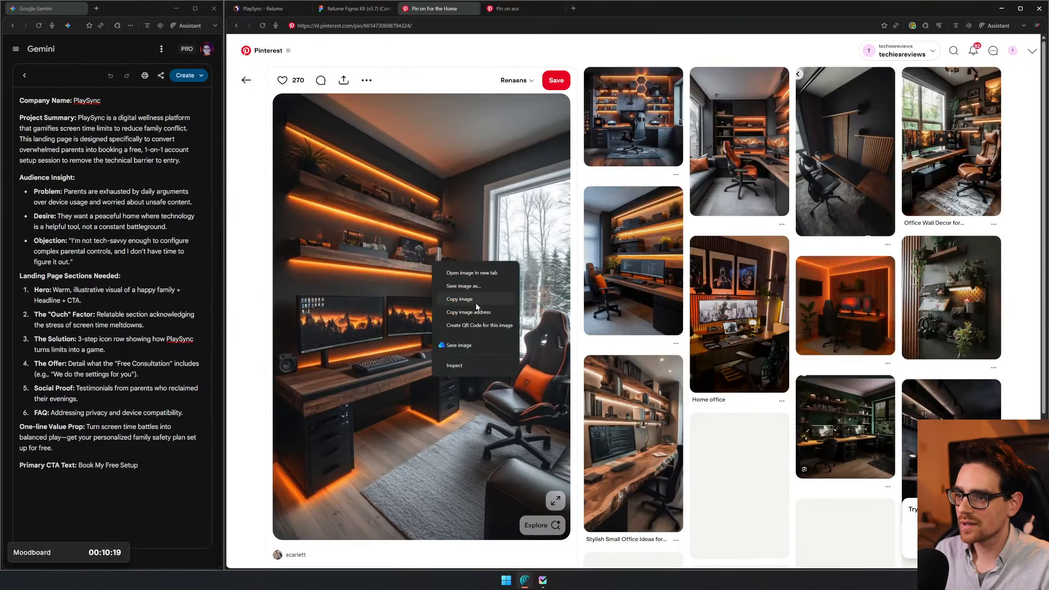
click(477, 307)
- Paste the orange-lit office image into the Figma moodboard and place it below and right of the purple gaming room image
click(359, 8)
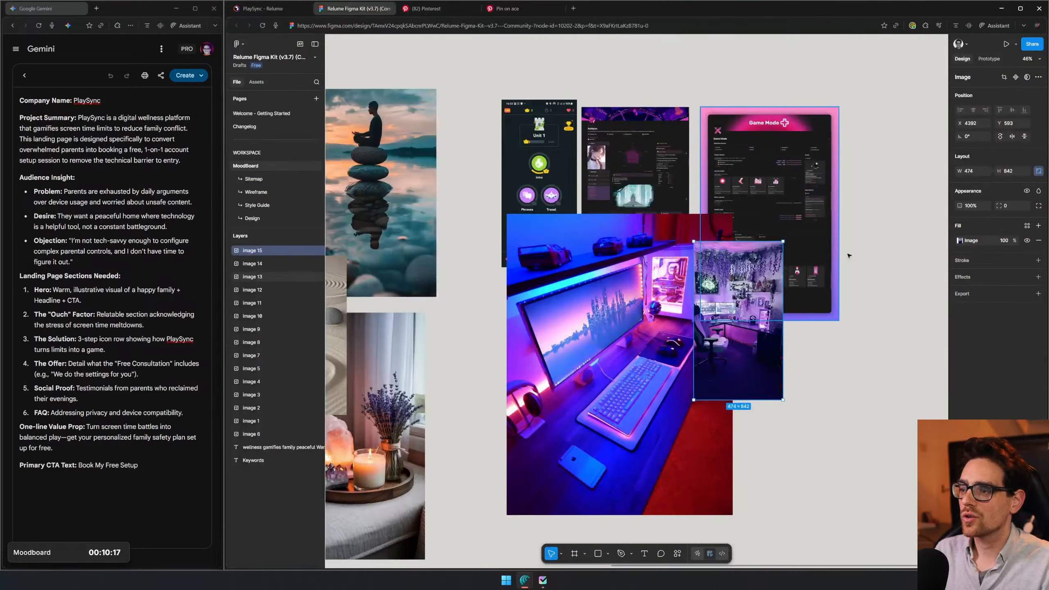
key(ctrl+v)
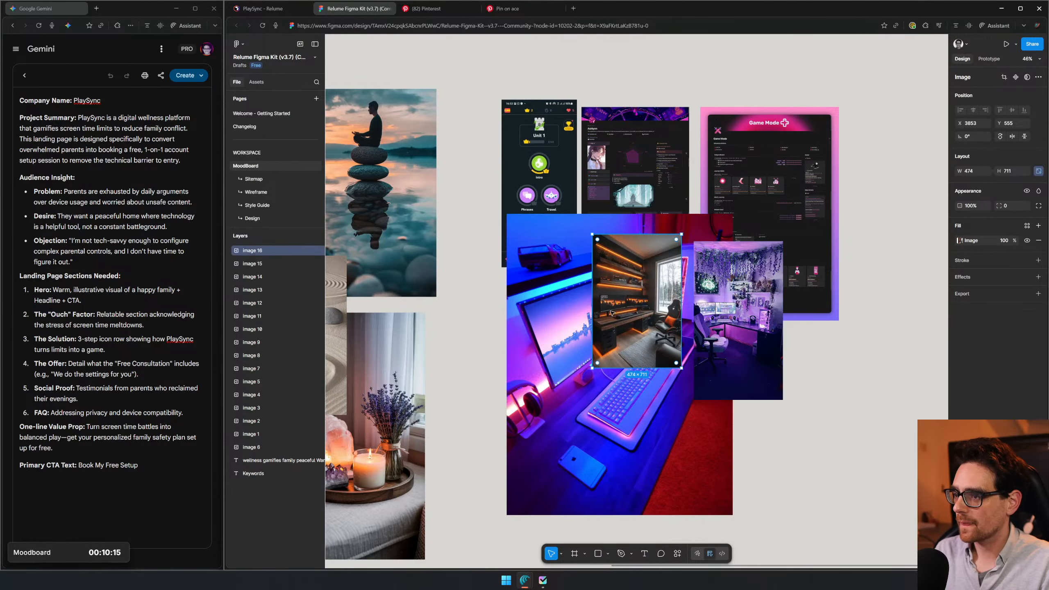
drag(637, 301, 794, 455)
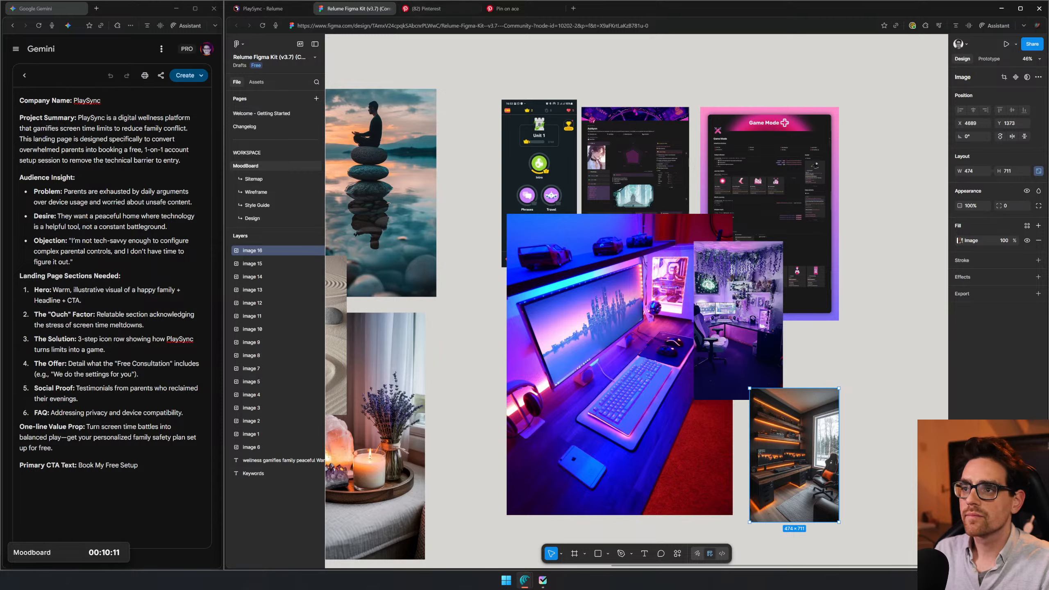
- Copy the Stoicism web design image from the Pinterest gaming results and paste it into the Figma moodboard among the gaming images
click(425, 8)
scroll(568, 217, down, 8)
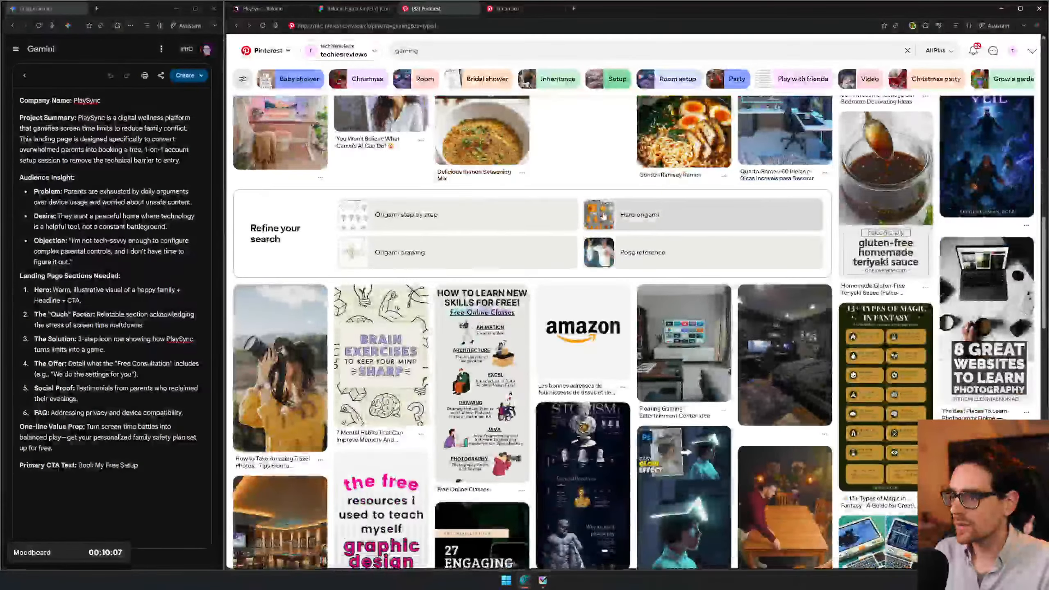
scroll(604, 215, down, 3)
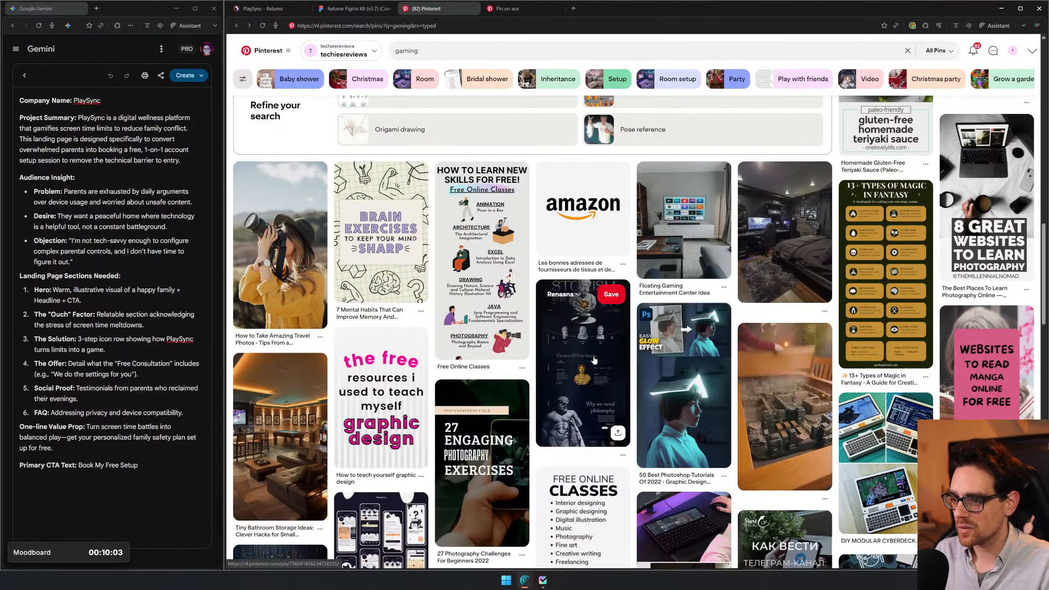
click(593, 360)
right_click(396, 232)
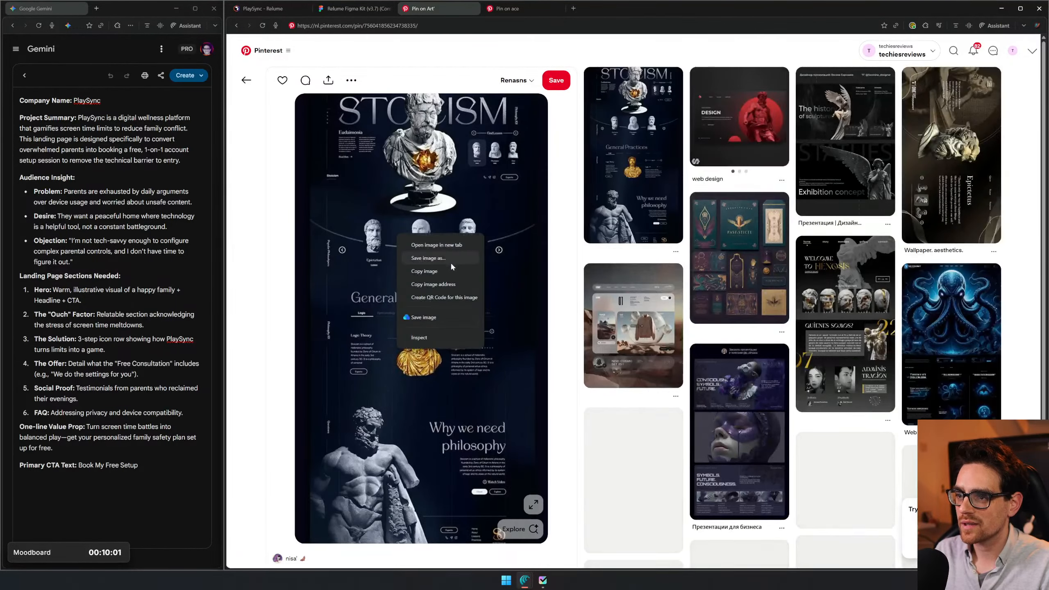
click(438, 271)
click(355, 8)
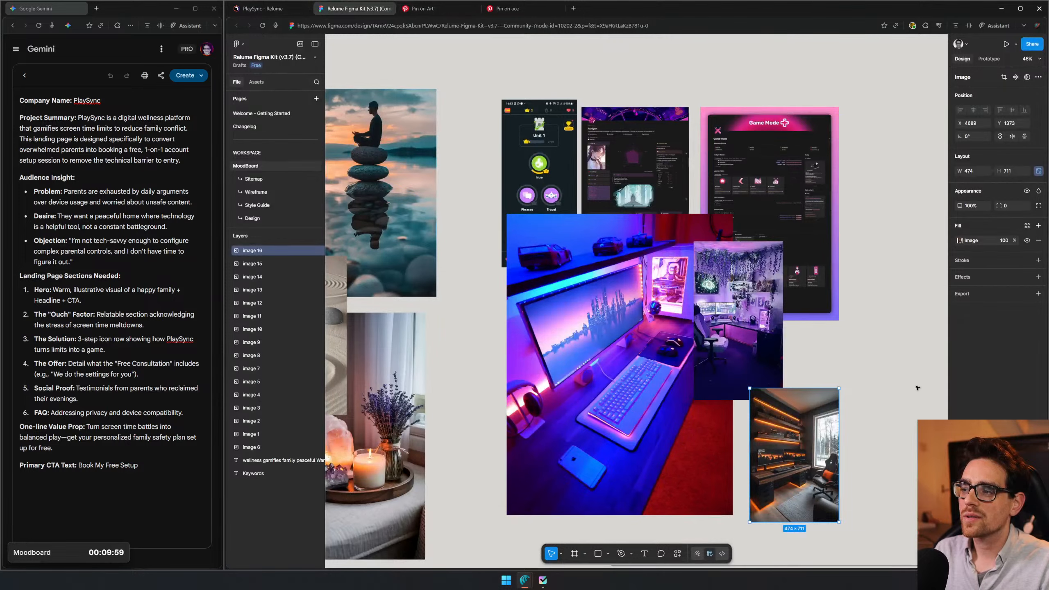
key(ctrl+v)
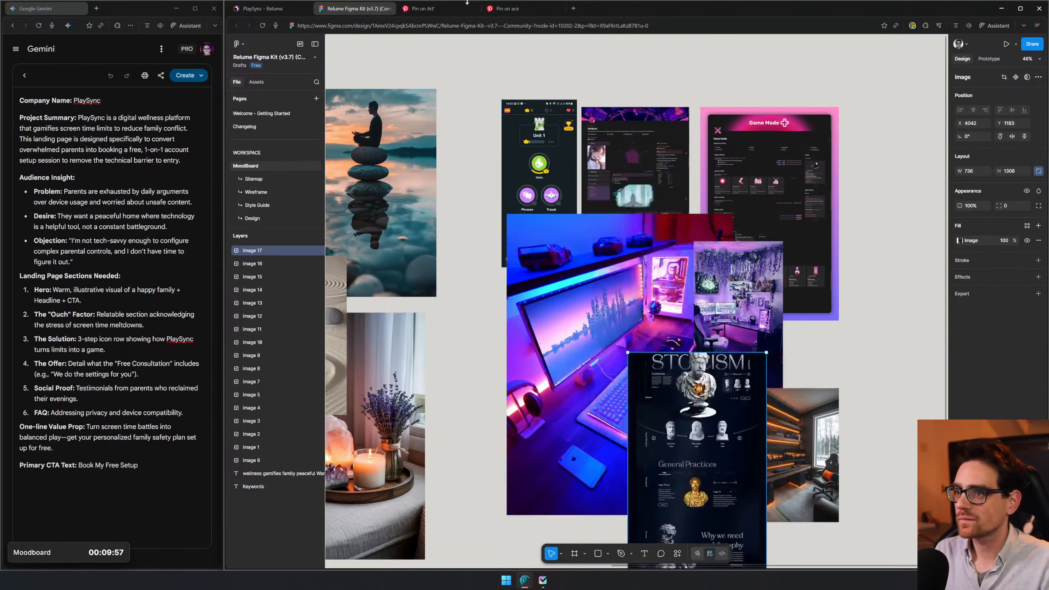
- Select the word family in the Keywords list on the Figma moodboard
click(463, 8)
click(272, 10)
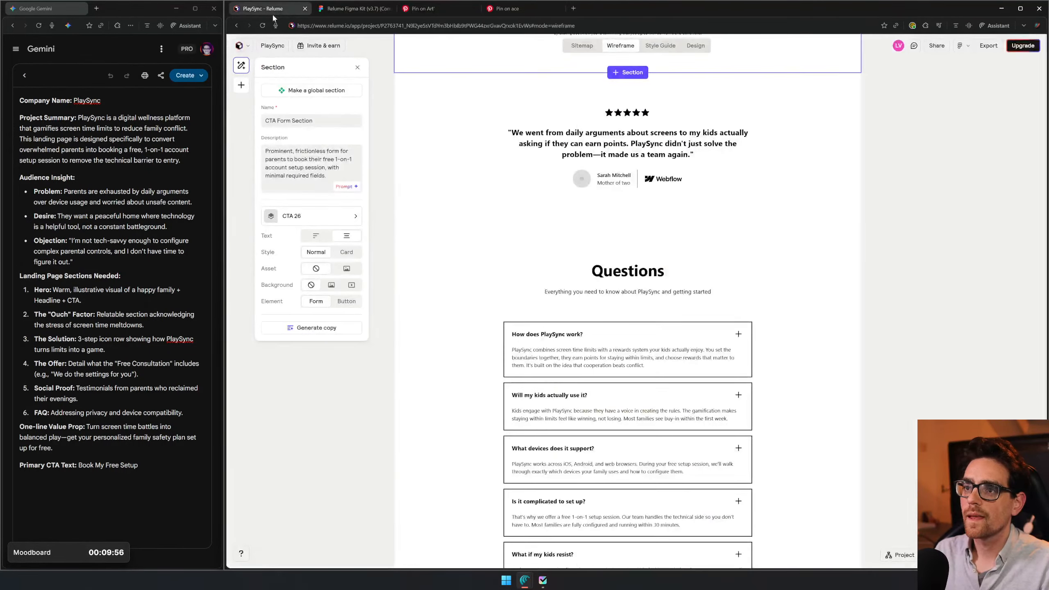
click(337, 10)
scroll(583, 274, down, 3)
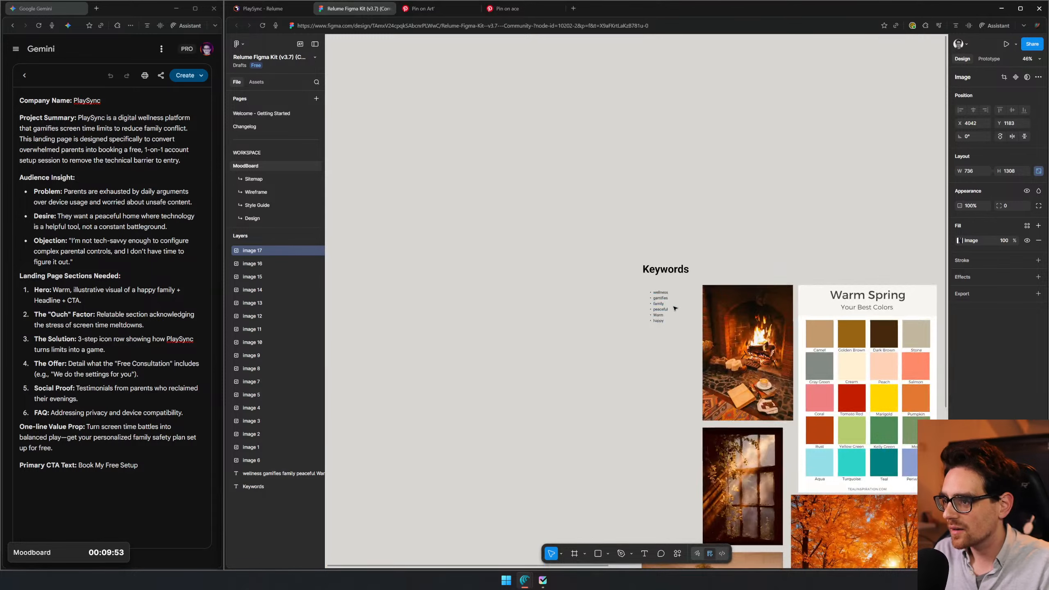
scroll(675, 308, up, 2)
click(659, 308)
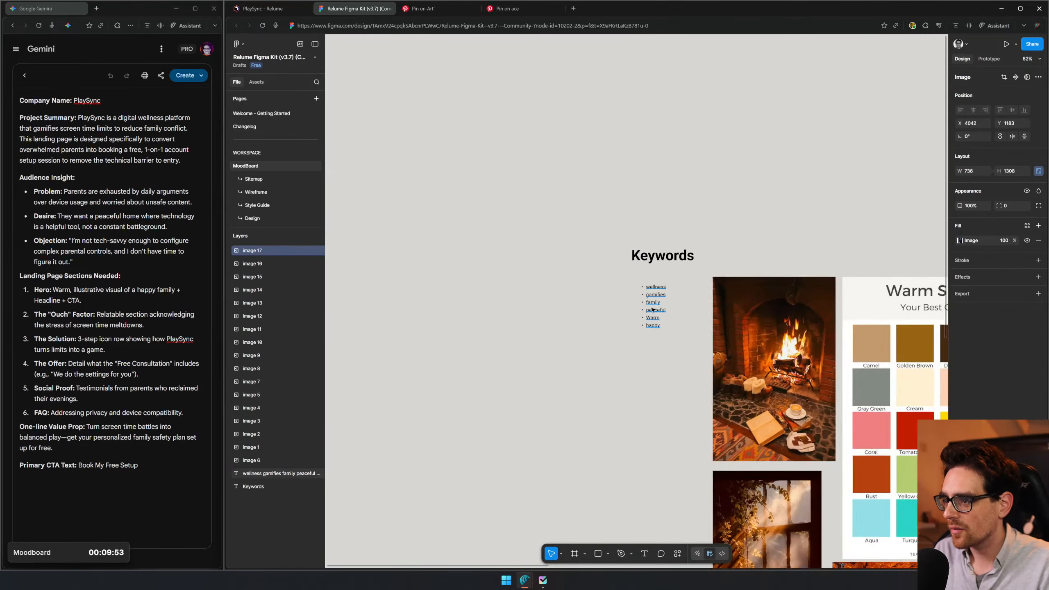
- Switch to Pinterest and search for family
click(435, 11)
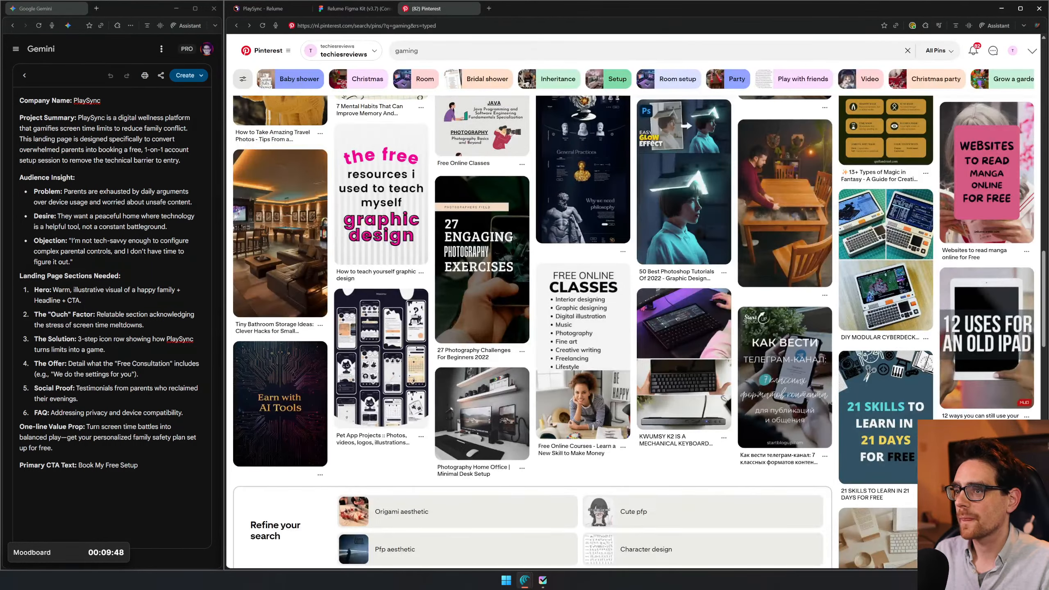
click(740, 50)
text(family)
key(Return)
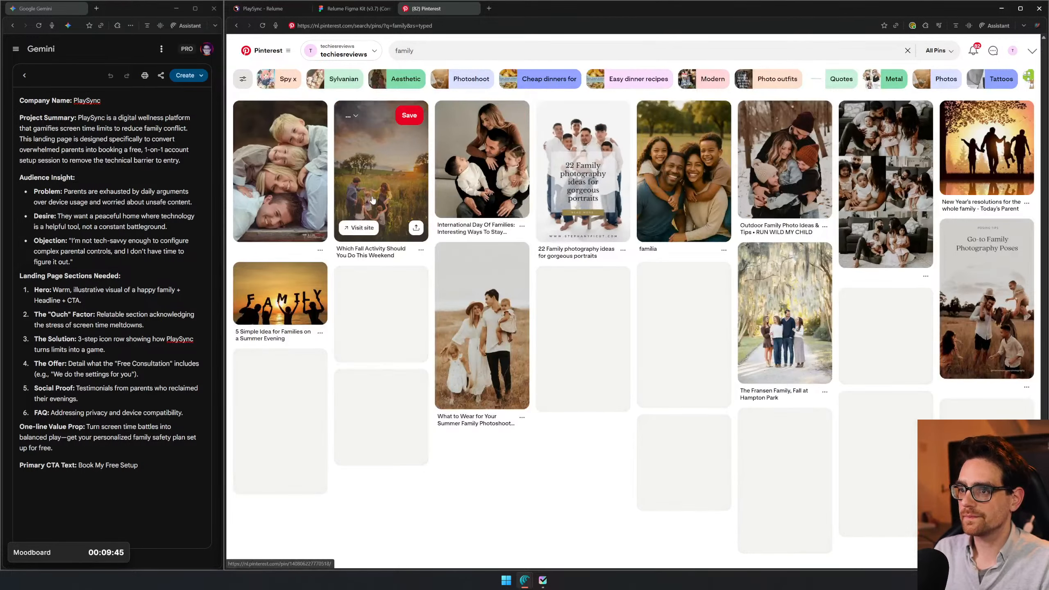
- Open the pin of the family stacked on top of each other, copy its image and return to the family results
click(326, 165)
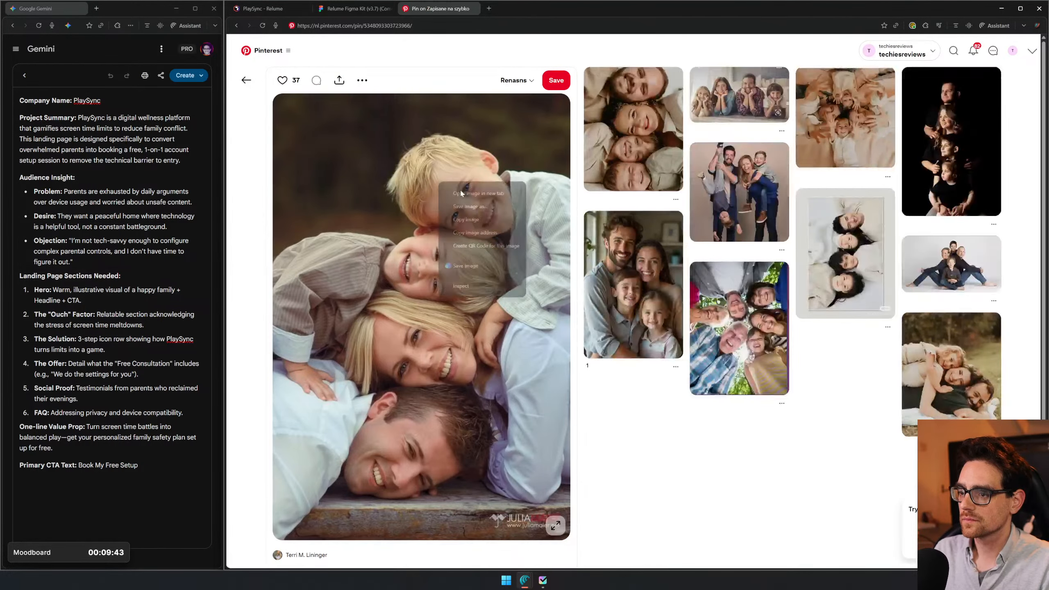
right_click(440, 183)
click(482, 214)
key(alt+Left)
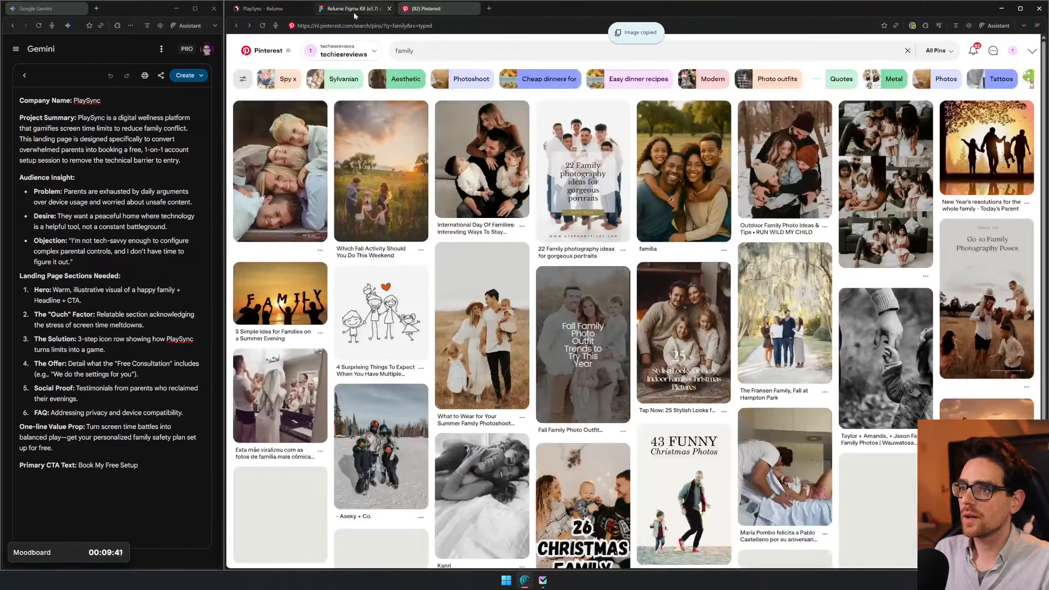
- Paste the stacked family photo into the Figma moodboard in the empty area right of the gaming images
click(354, 11)
drag(617, 217, 351, 232)
scroll(702, 120, down, 4)
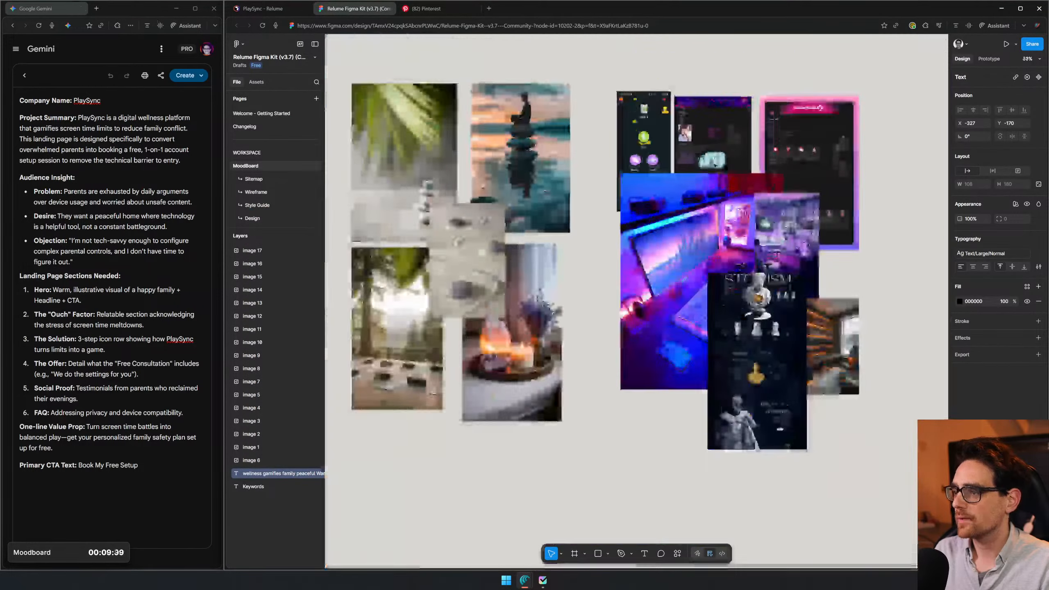
drag(871, 183, 585, 319)
key(ctrl+v)
drag(630, 290, 629, 241)
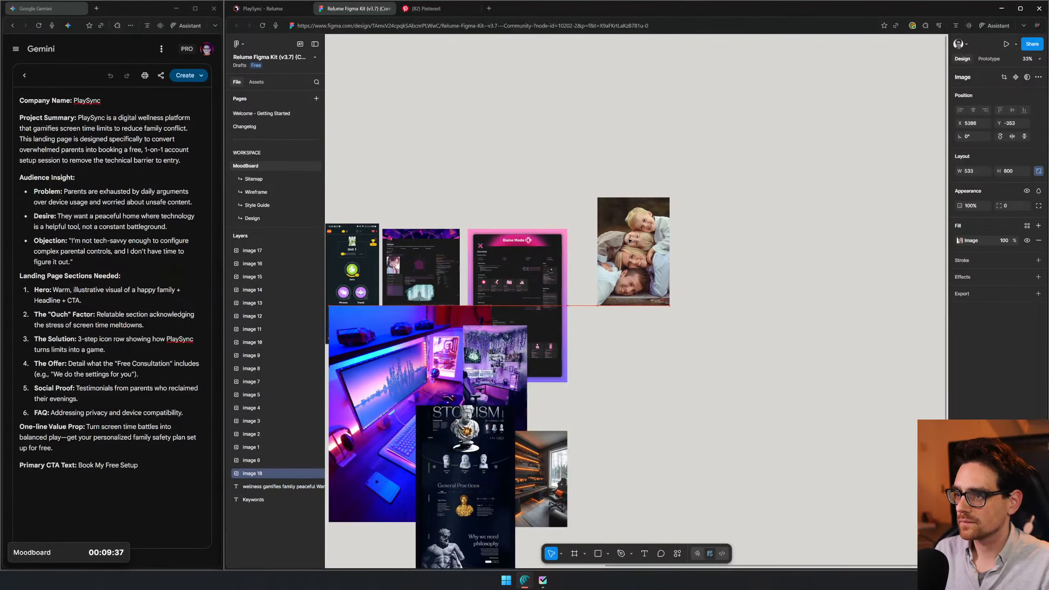
- In the Pinterest family results, open the pin of the family standing on a path under mossy trees and copy its image
click(429, 9)
scroll(856, 197, down, 3)
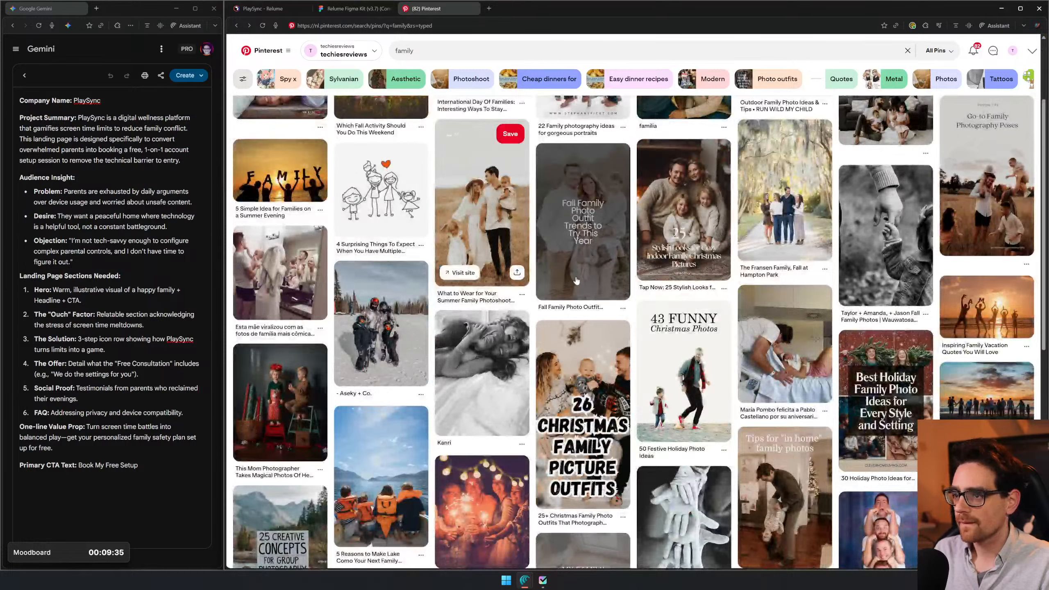
click(798, 194)
right_click(445, 267)
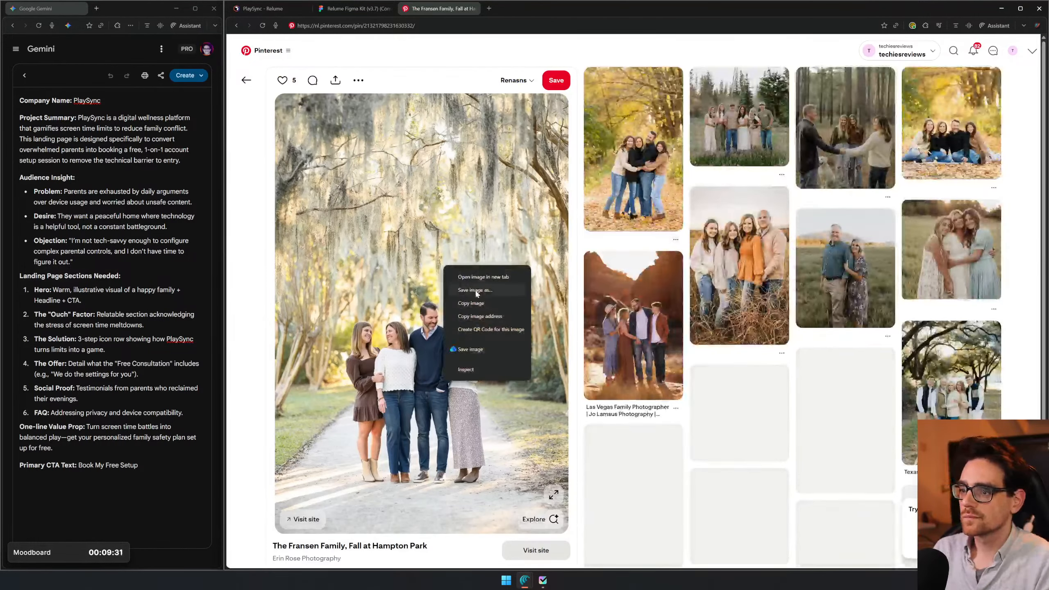
click(473, 304)
- Paste the tree-lined path family photo into Figma, align its upper edge beside the stacked family photo and scale it down to a similar size
click(324, 17)
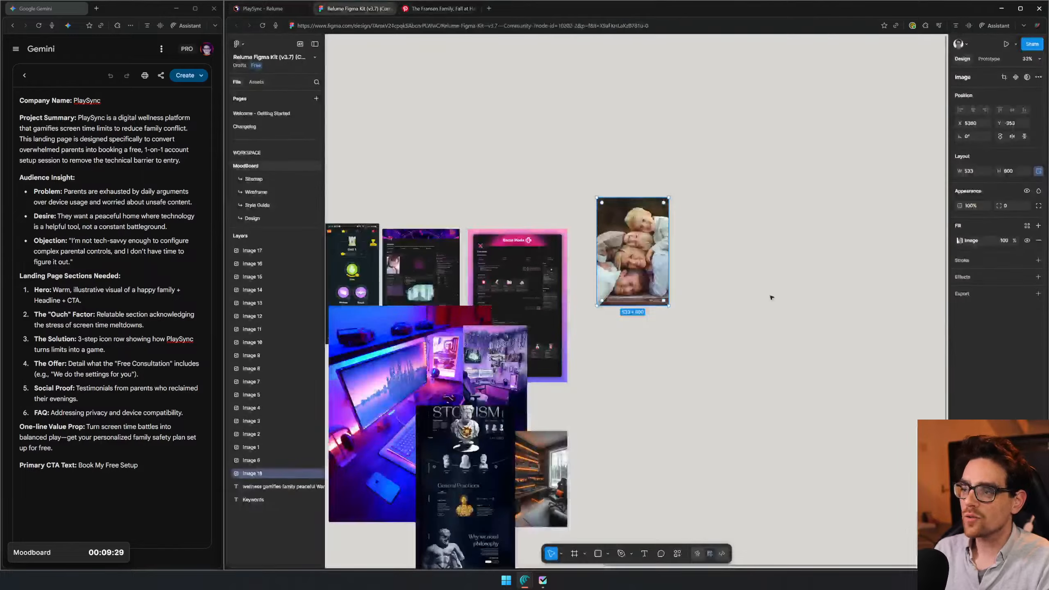
key(ctrl+v)
drag(789, 287, 752, 266)
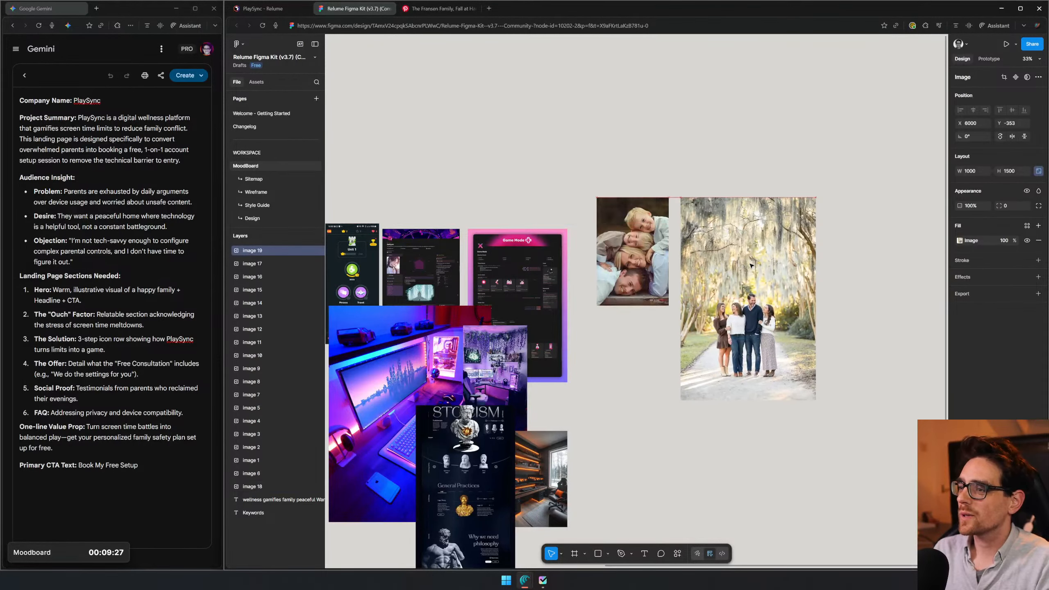
drag(815, 400, 758, 314)
- Return to the Pinterest family results, open the pin of the family around an outdoor dining table and copy its image
click(462, 9)
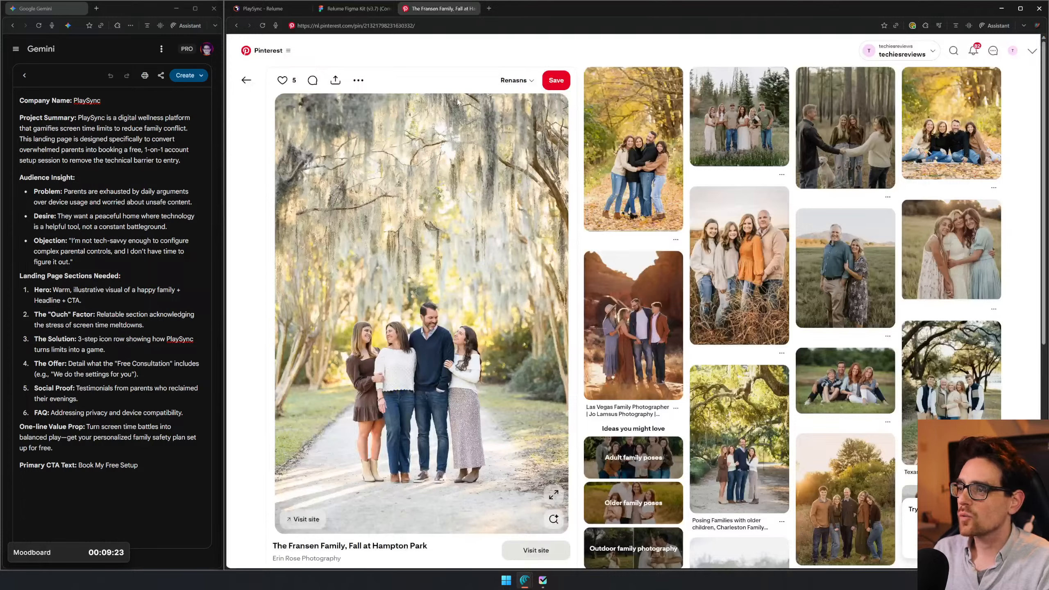
key(alt+Left)
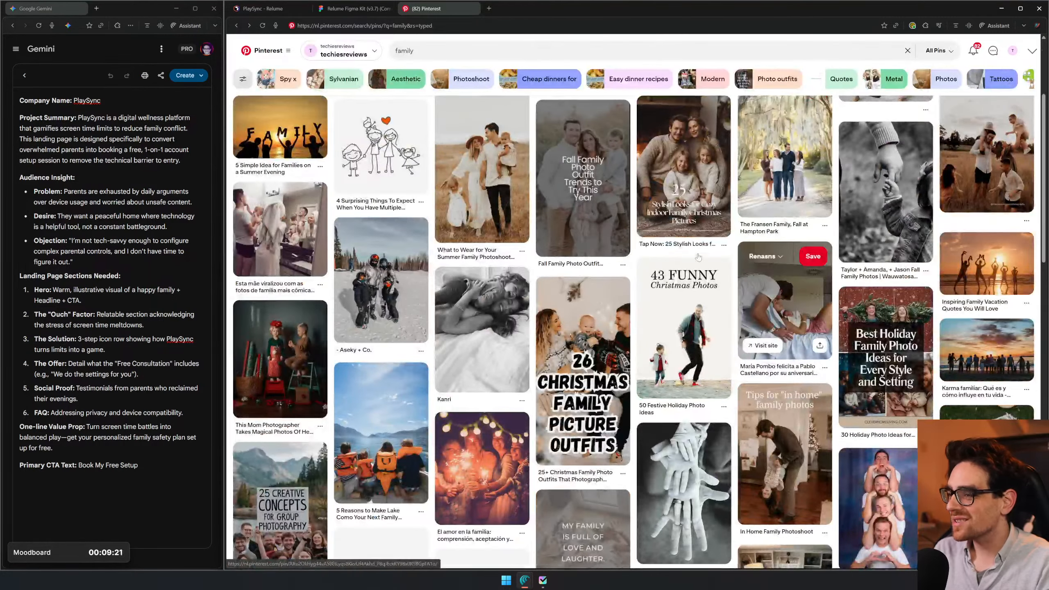
scroll(681, 217, down, 6)
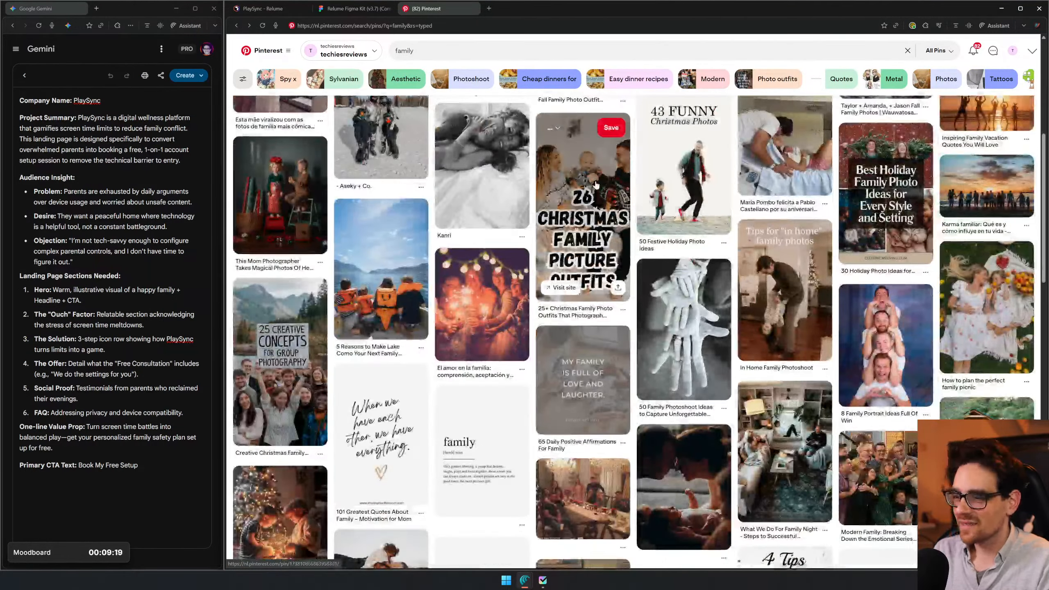
scroll(431, 301, down, 4)
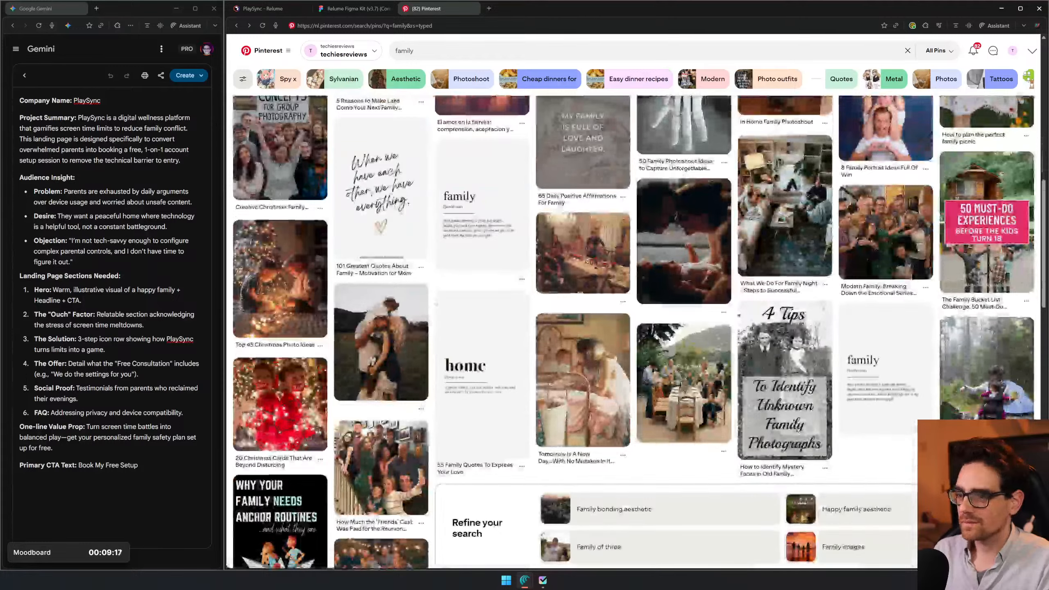
click(696, 378)
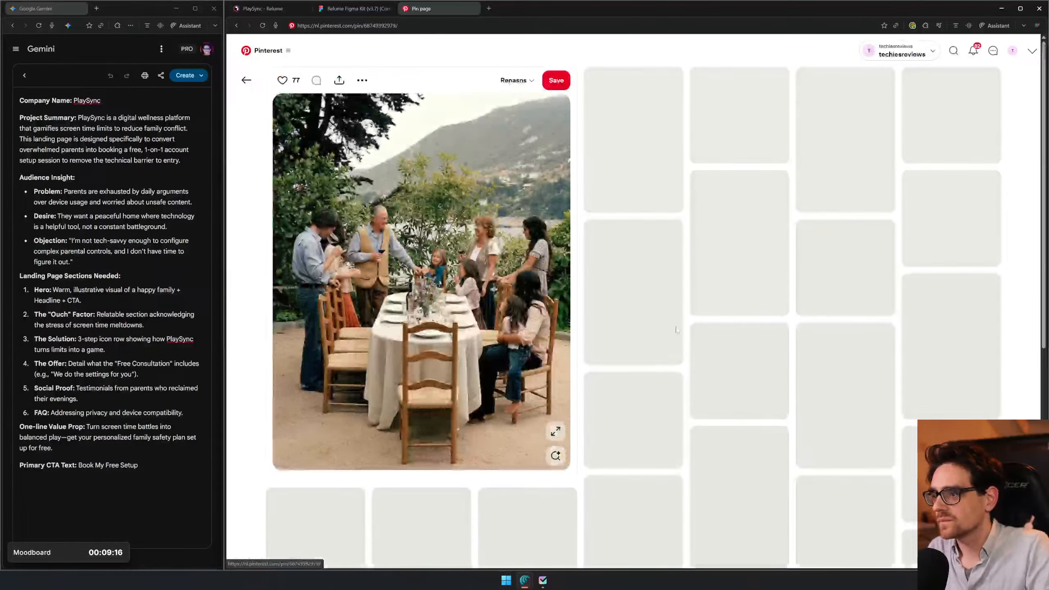
right_click(510, 260)
click(534, 293)
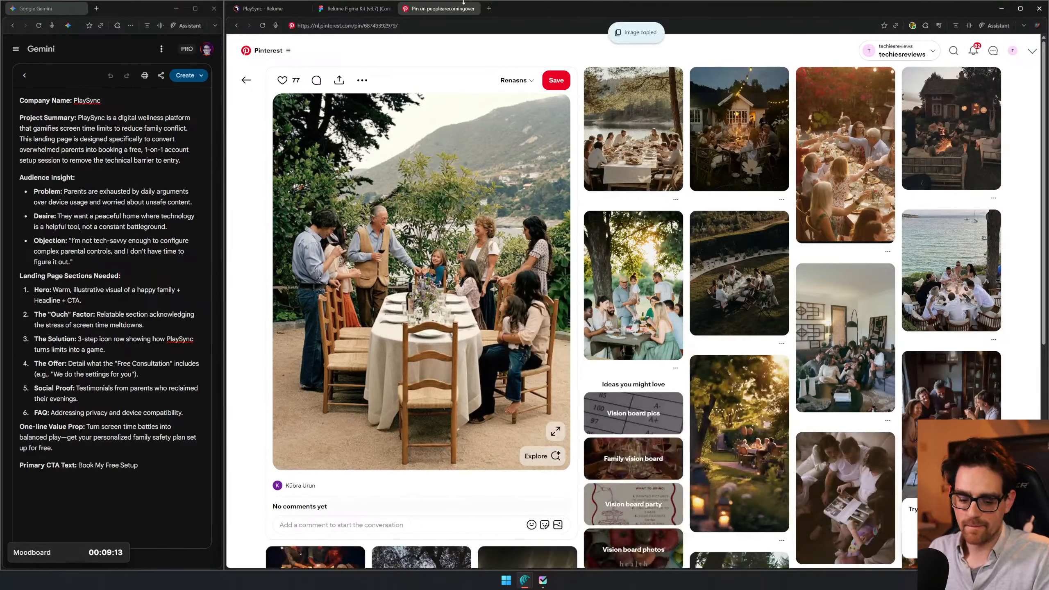
- Paste the outdoor dining table photo into the Figma moodboard and place it below the two family photos
click(371, 10)
click(715, 394)
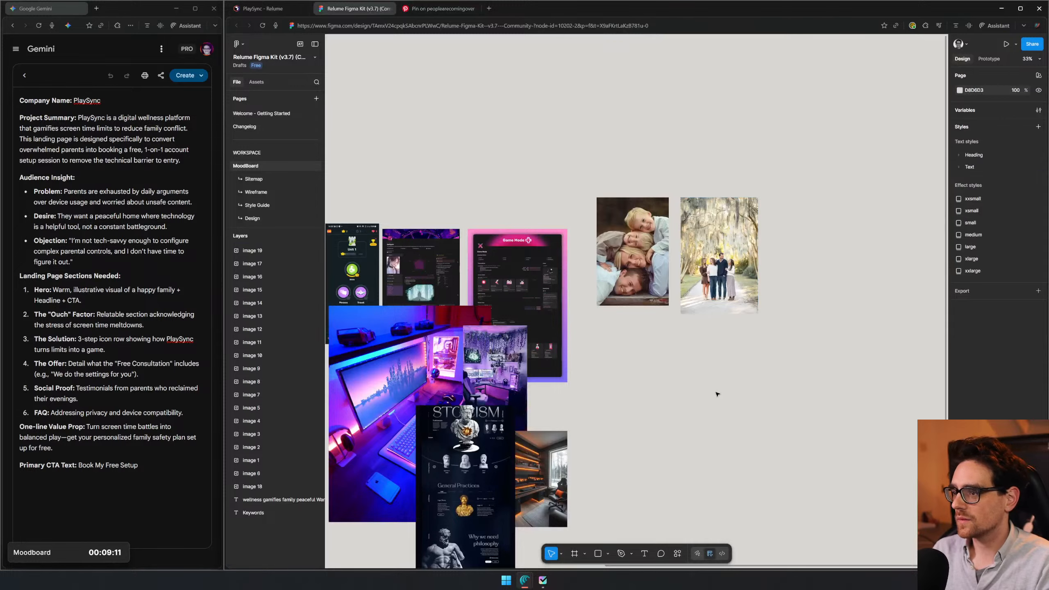
key(ctrl+v)
drag(638, 306, 662, 391)
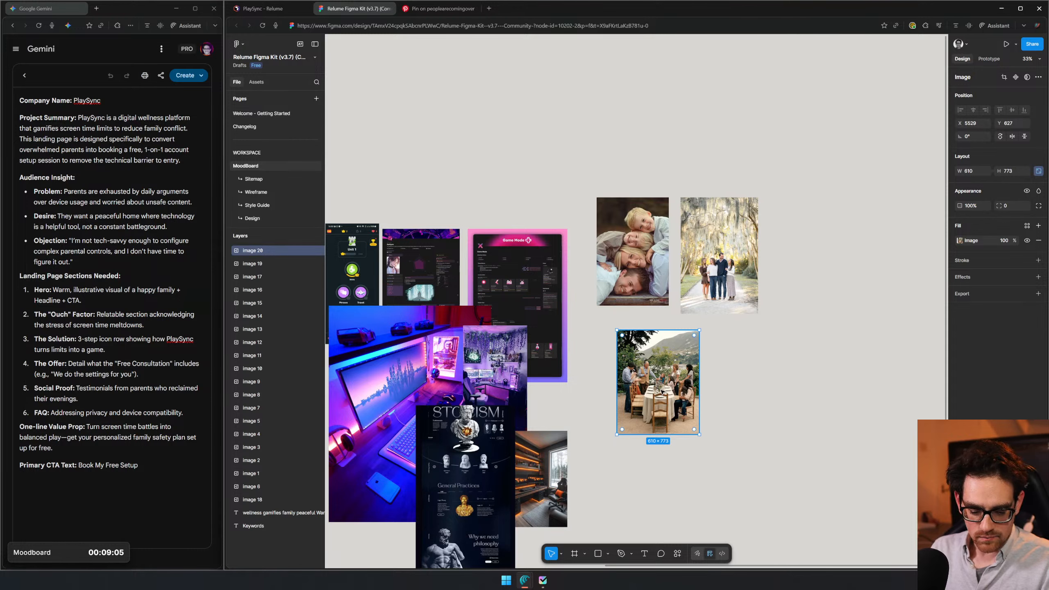
- Switch back to Pinterest and return from the outdoor dining pin to the family search results
click(441, 10)
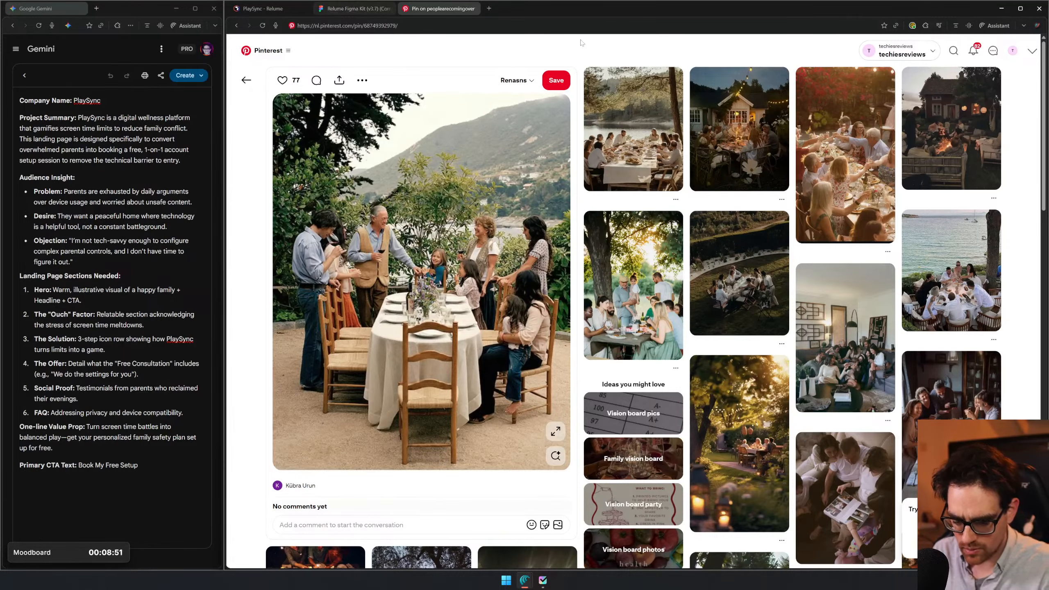
scroll(518, 249, down, 4)
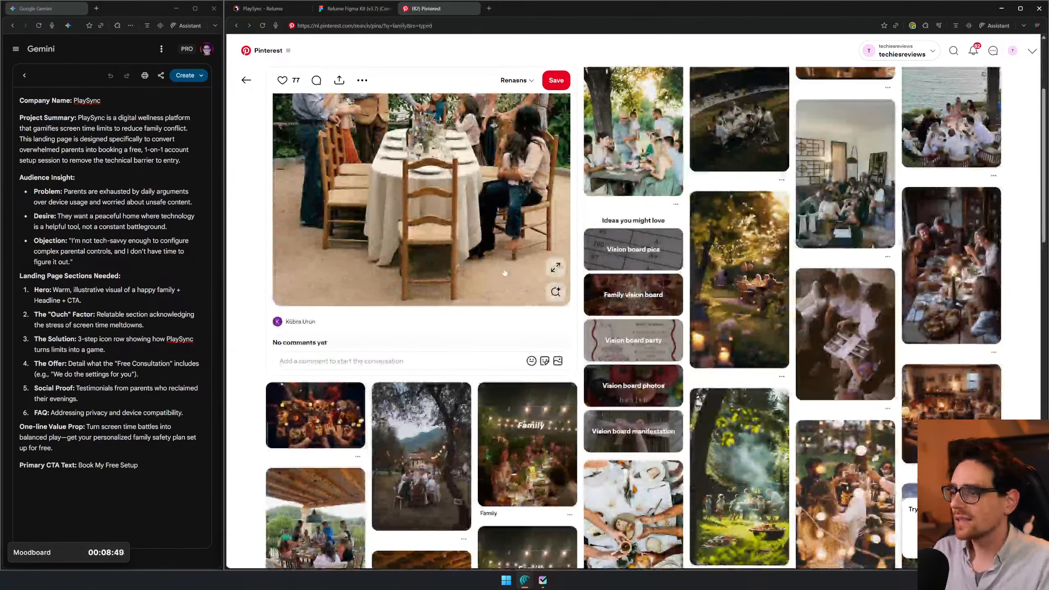
key(alt+Left)
- Copy the keyword "peaceful" from the Figma moodboard's Keywords list and search Pinterest for it
click(339, 8)
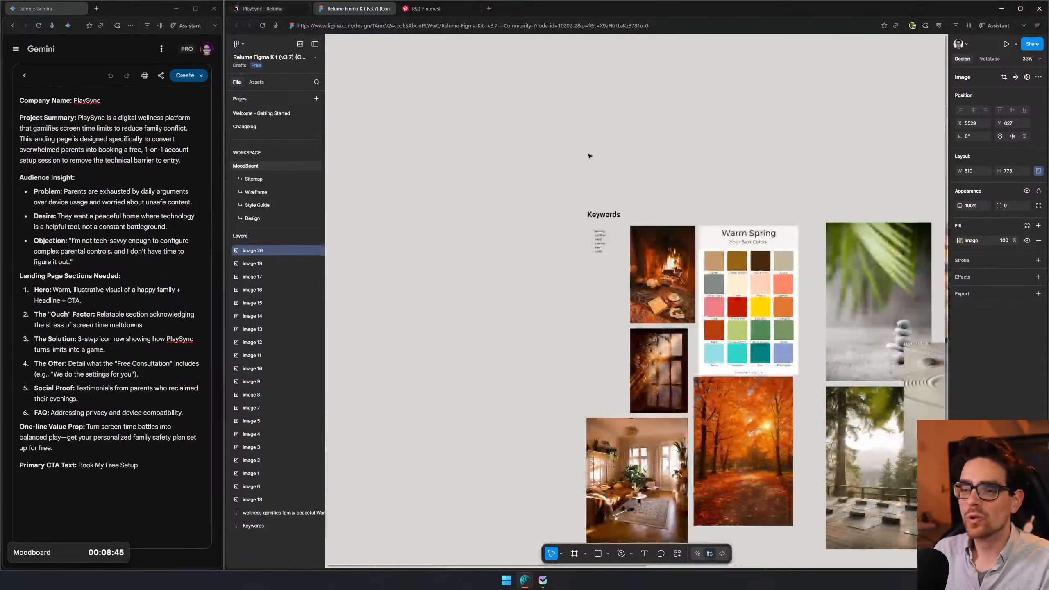
scroll(599, 239, up, 5)
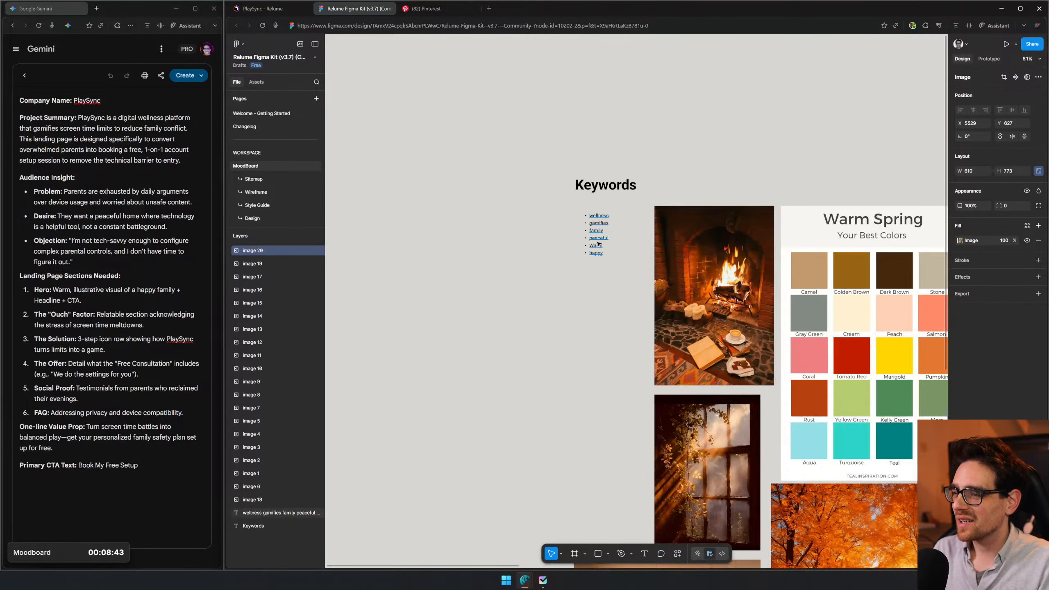
click(602, 250)
click(438, 8)
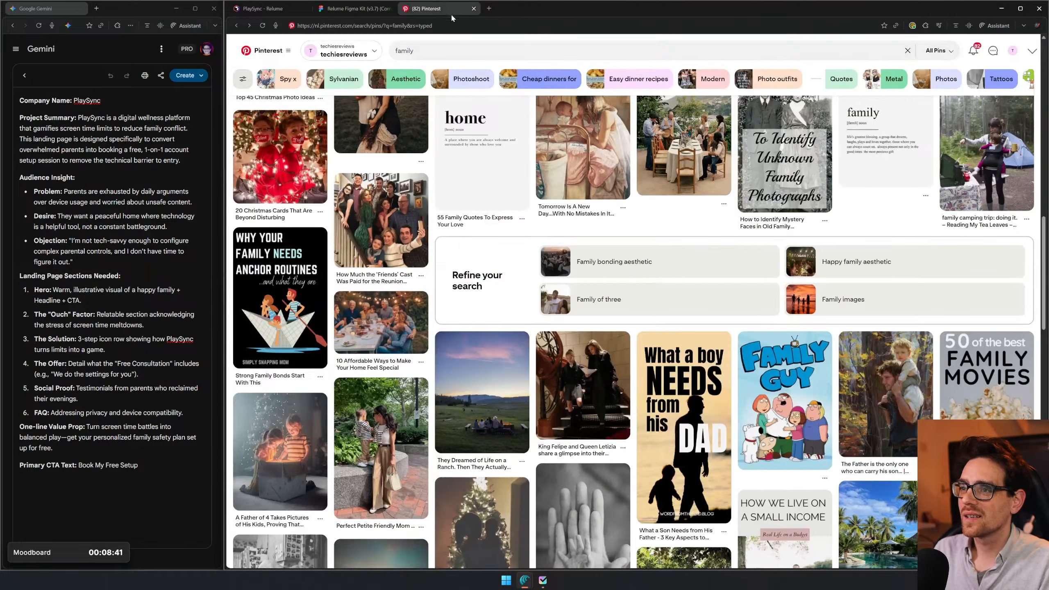
click(454, 50)
key(ctrl+a)
key(ctrl+v)
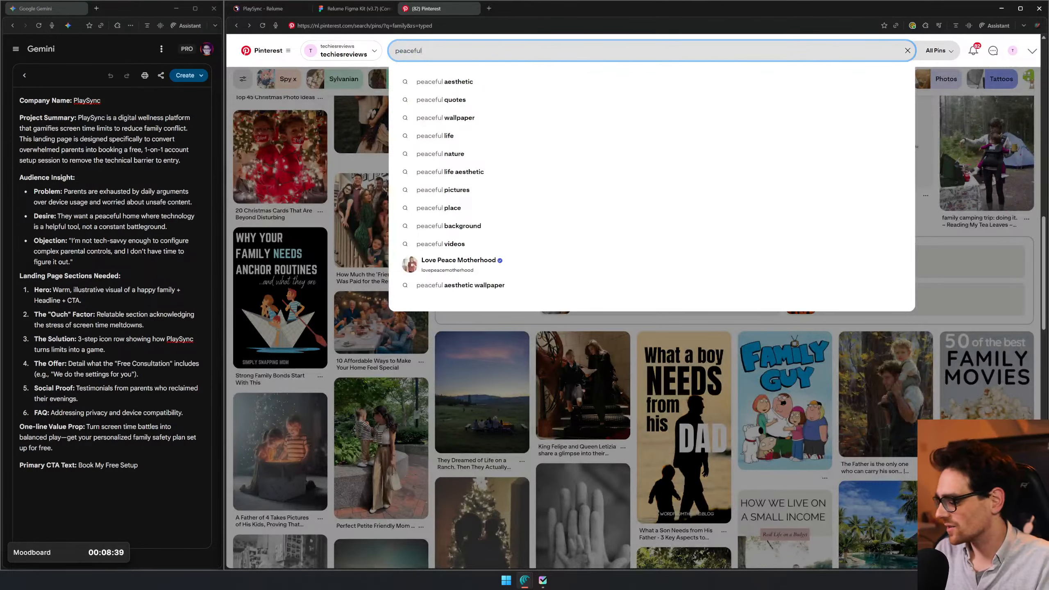
key(Return)
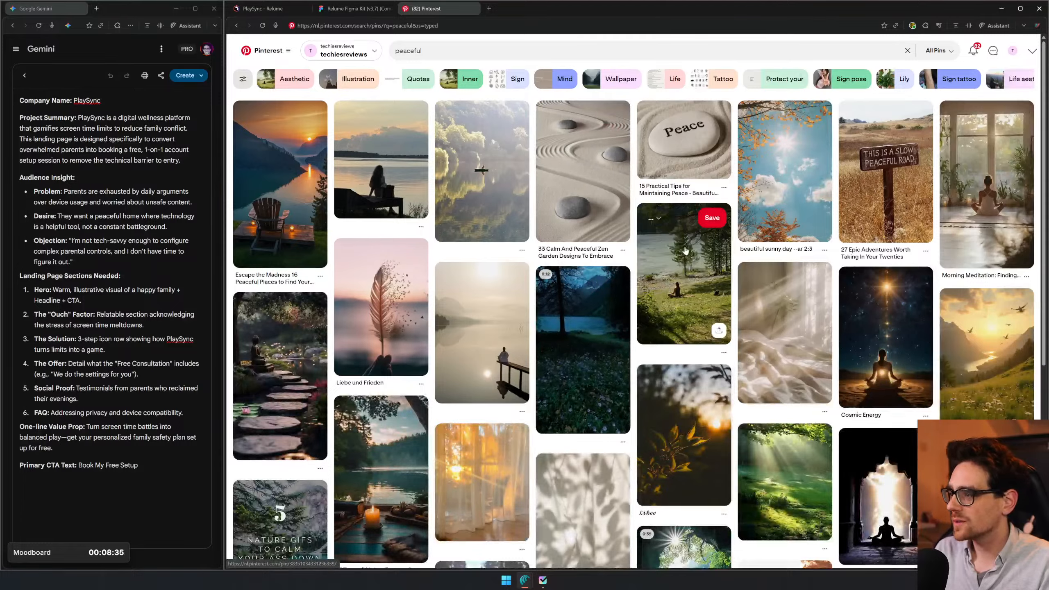
- Open the Cosmic Energy pin of the person meditating under a starry sky and copy its image
scroll(530, 420, down, 3)
click(886, 289)
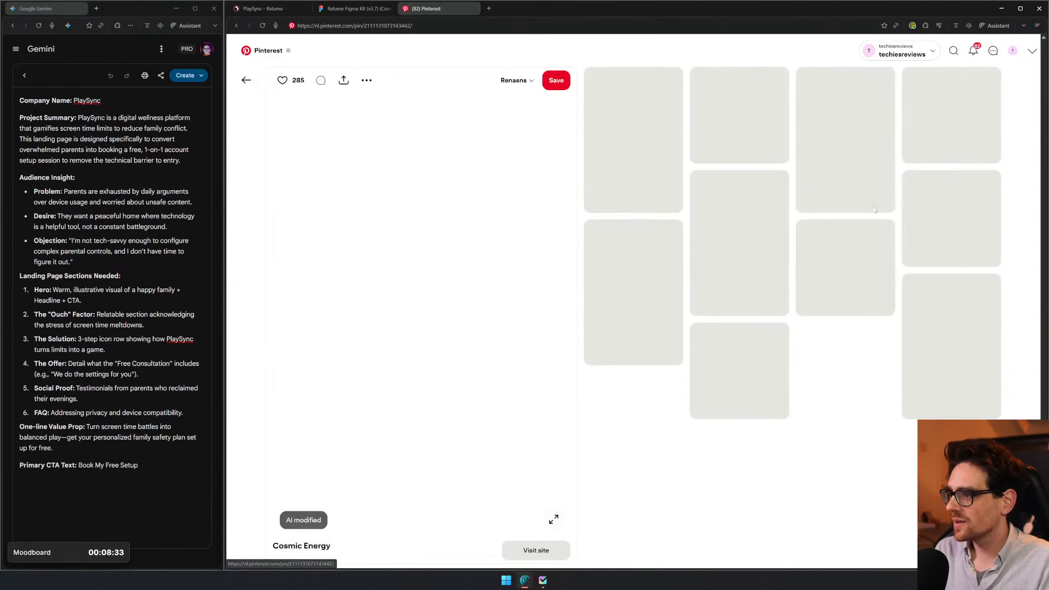
right_click(395, 251)
click(420, 284)
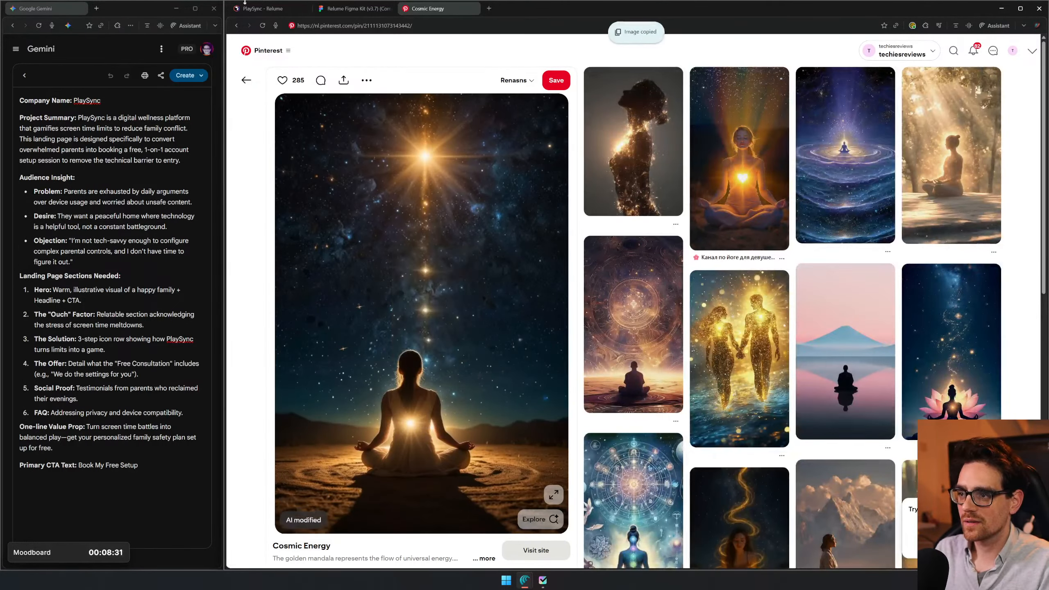
- Paste the starry meditation image into the Figma moodboard beyond the family photos, with its upper edge level with theirs
click(299, 10)
click(353, 8)
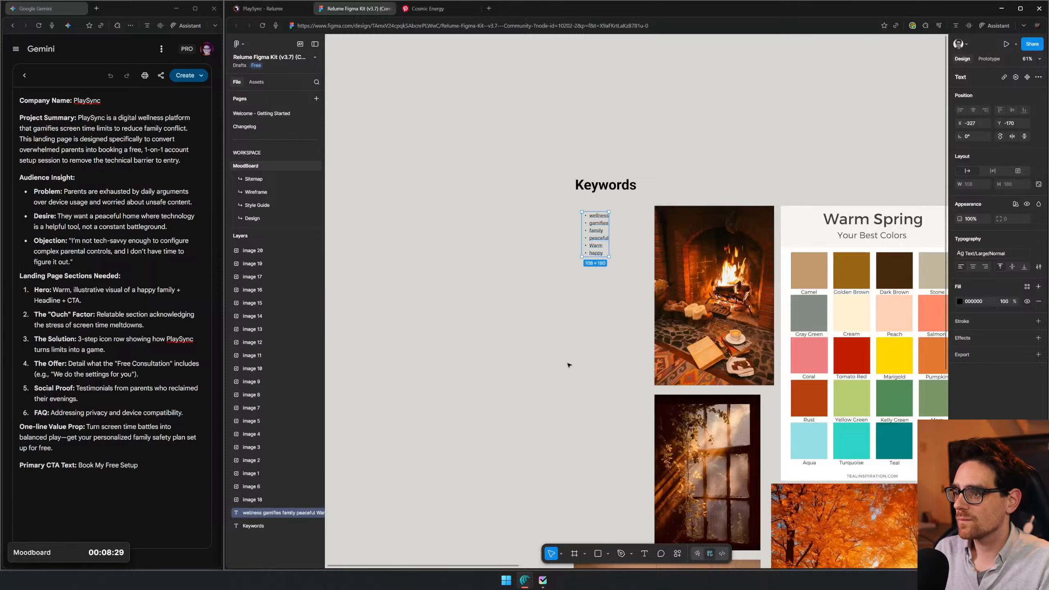
scroll(569, 364, right, 10)
scroll(689, 429, down, 5)
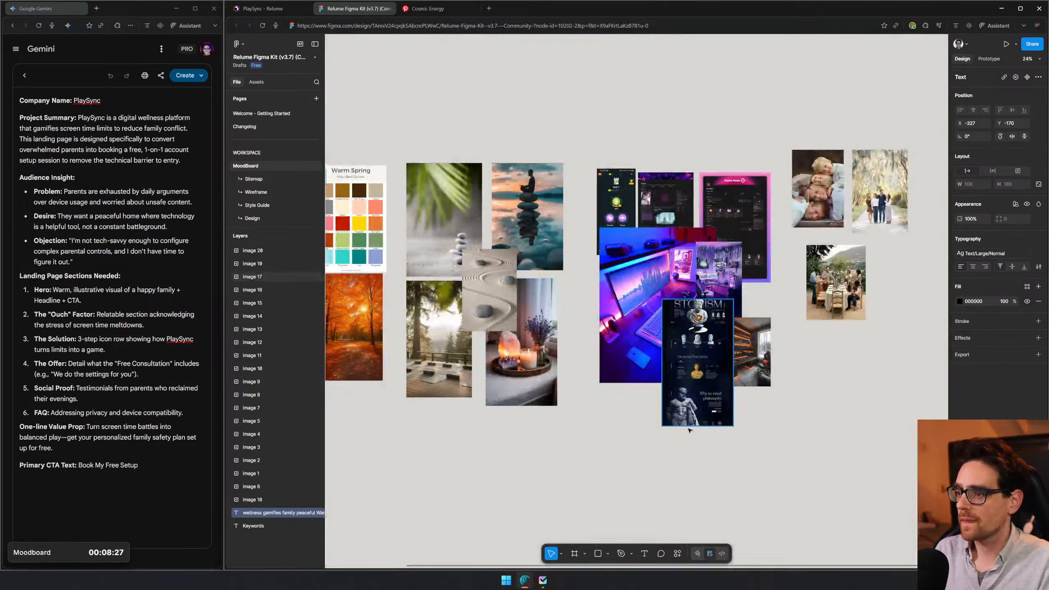
scroll(689, 430, right, 8)
key(ctrl+v)
drag(632, 312, 515, 235)
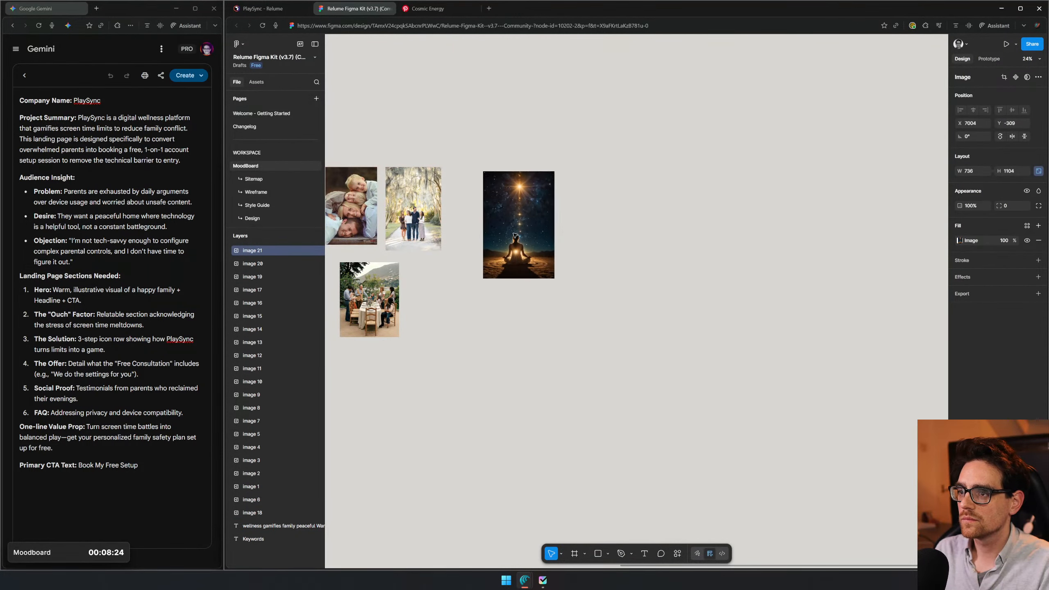
- Look through more peaceful results on Pinterest, checking individual pins such as the sunset tree swing for another moodboard image
click(464, 13)
key(alt+Left)
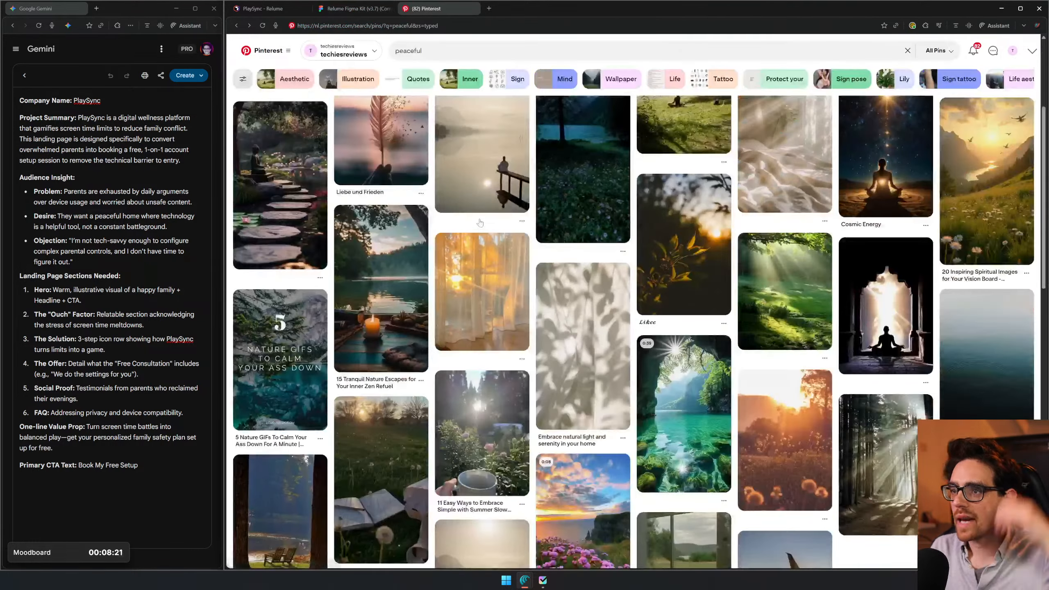
scroll(573, 262, down, 5)
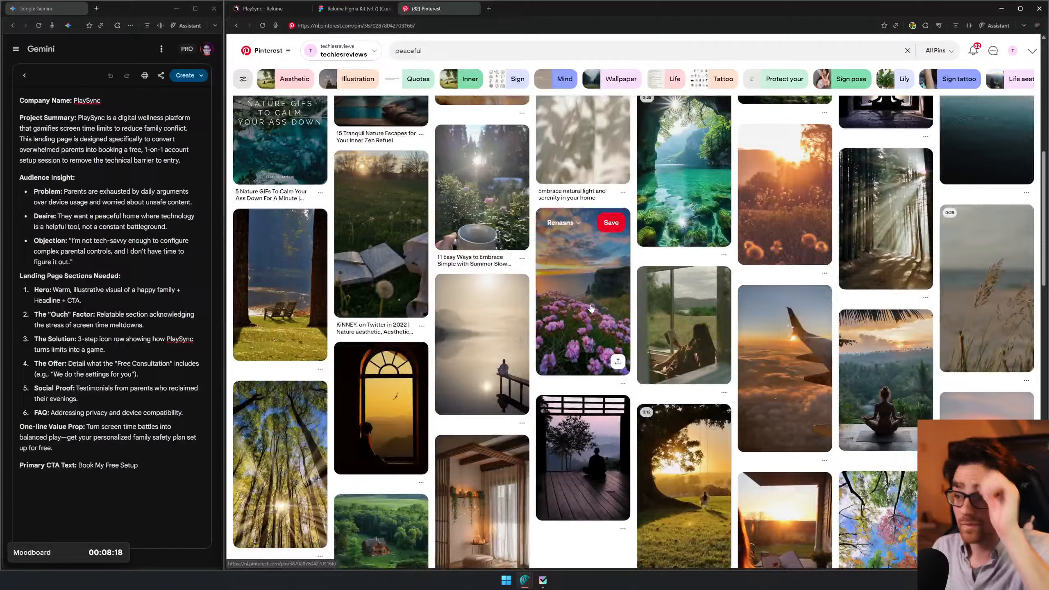
click(592, 307)
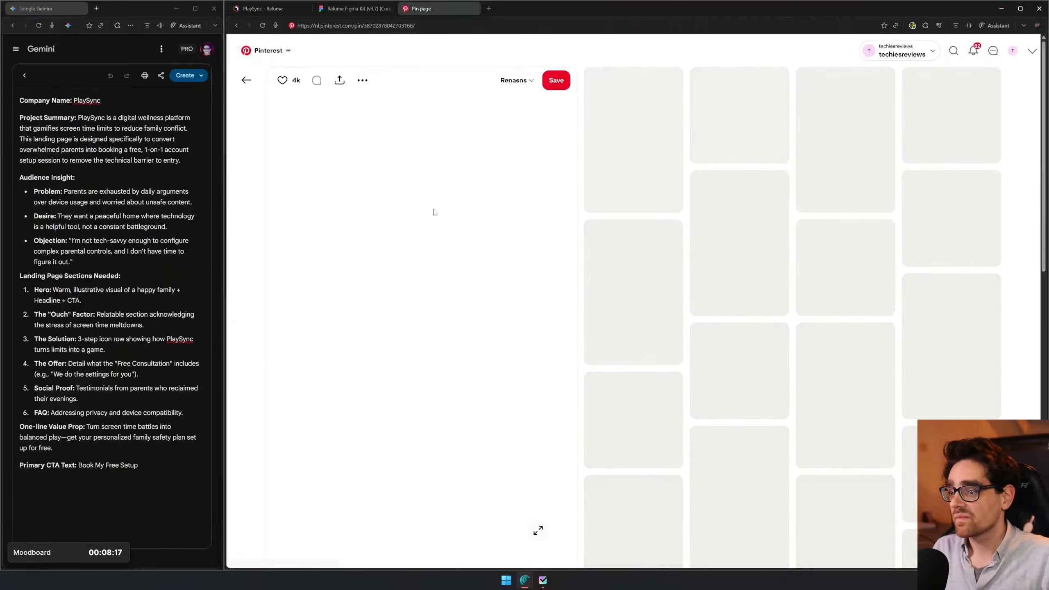
right_click(430, 218)
key(alt+Left)
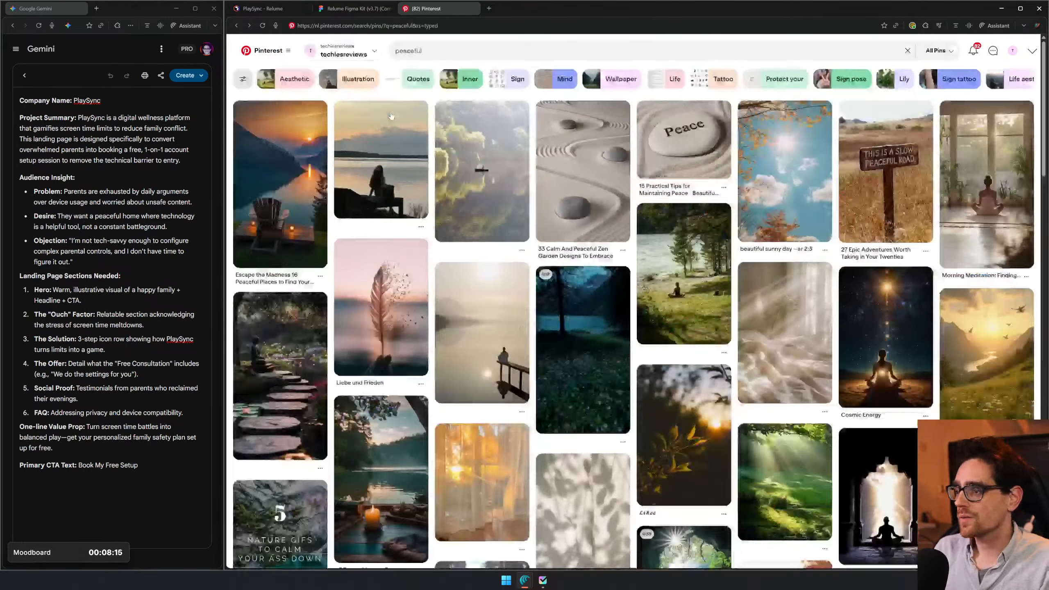
scroll(673, 246, down, 5)
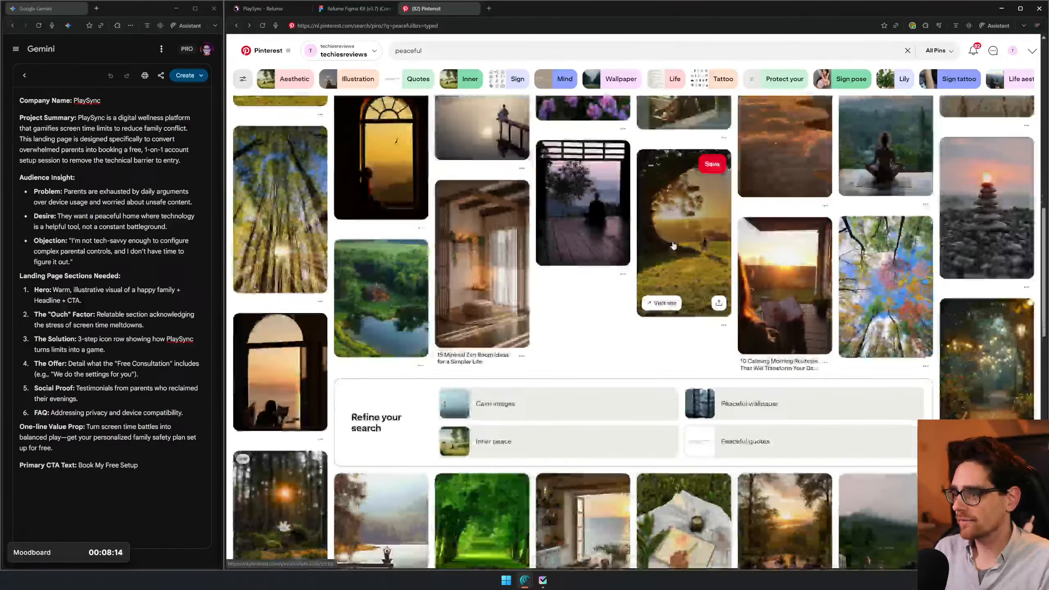
click(674, 245)
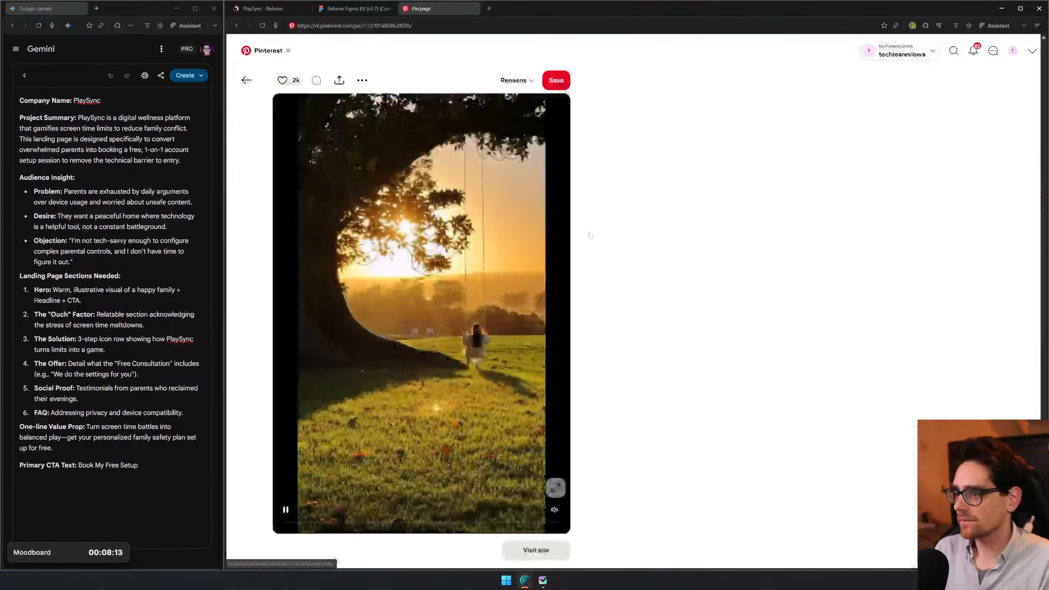
key(alt+Left)
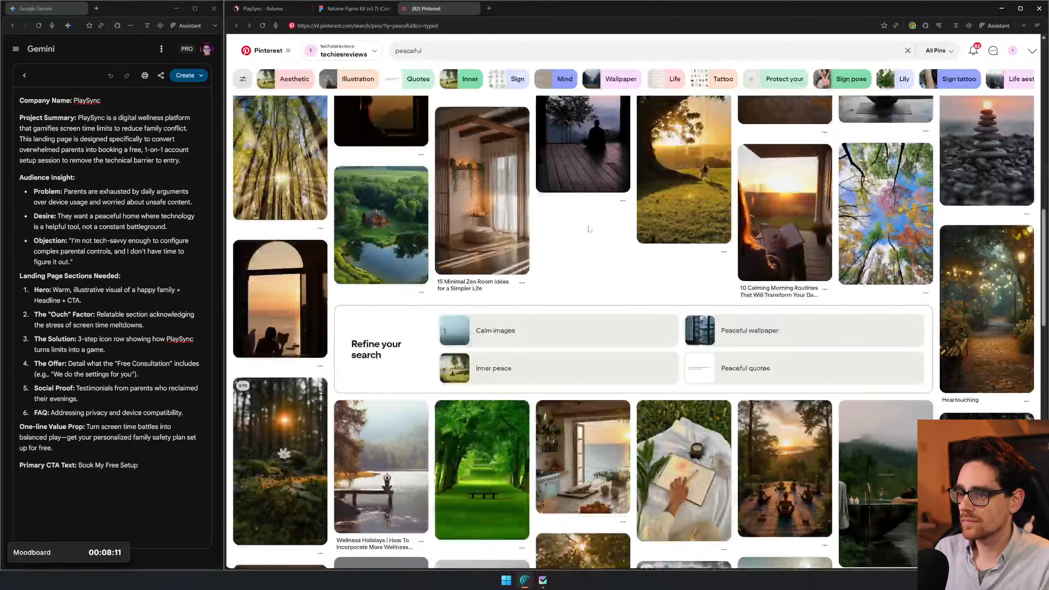
scroll(589, 229, down, 4)
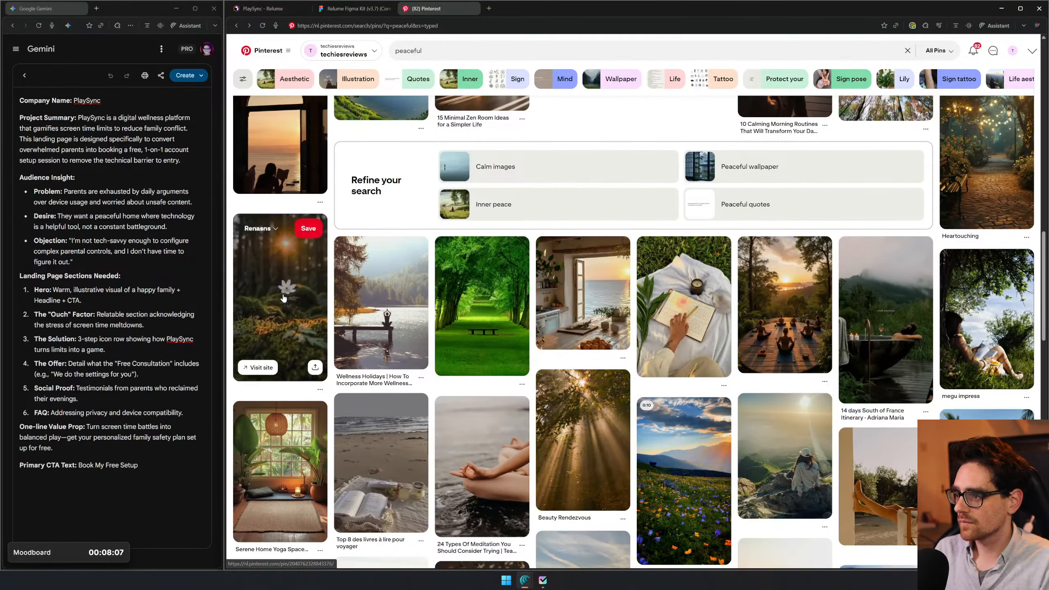
scroll(283, 298, down, 9)
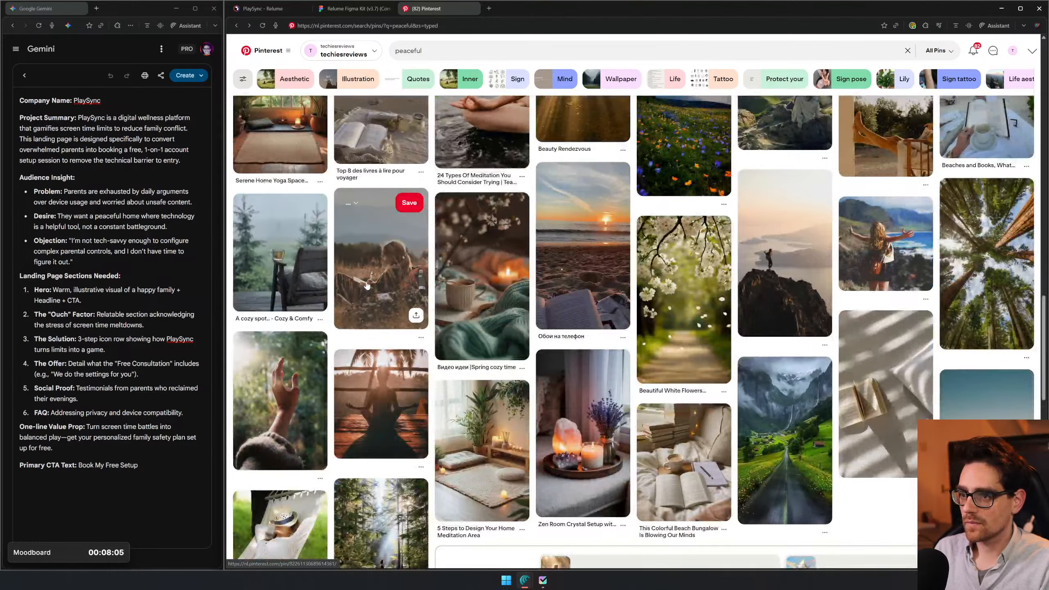
- Copy the keyword "happy" from the Figma moodboard's Keywords list and search Pinterest for it
key(ctrl+shift+Tab)
key(ctrl+shift+Tab)
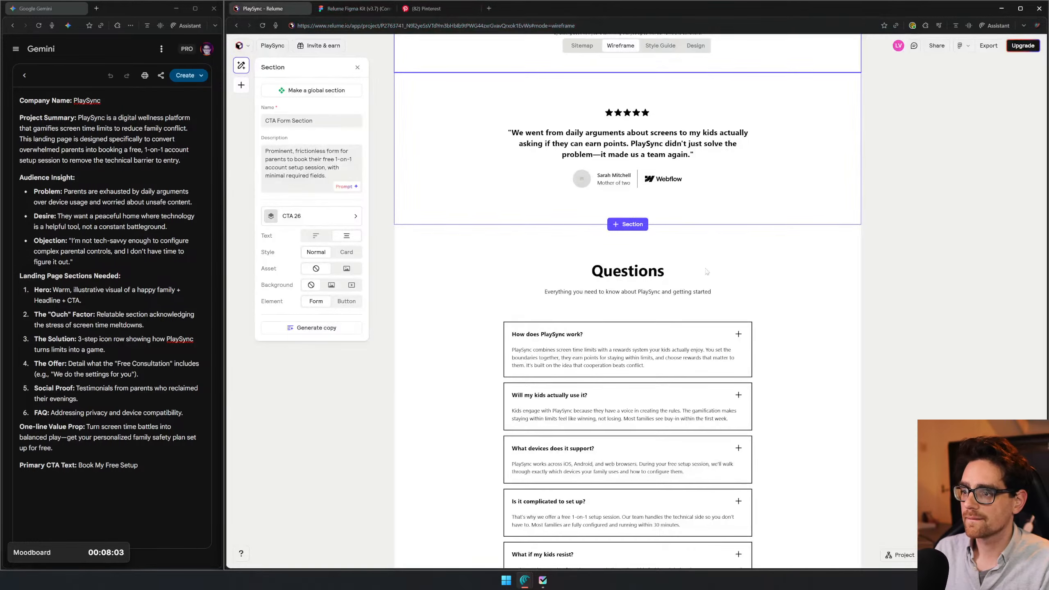
click(351, 9)
scroll(759, 235, left, 15)
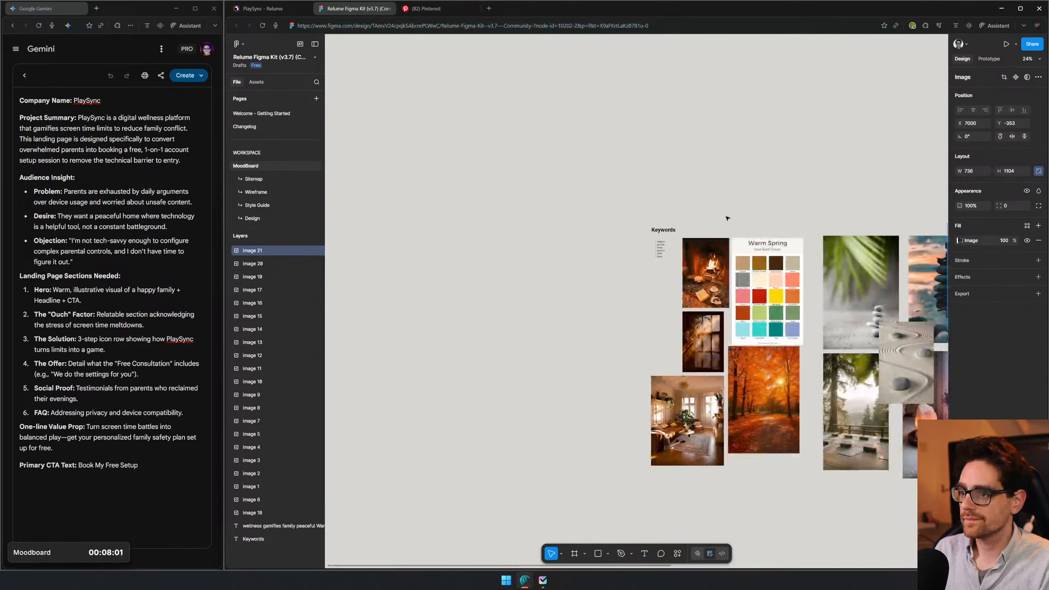
scroll(679, 255, up, 3)
scroll(679, 256, up, 3)
click(625, 260)
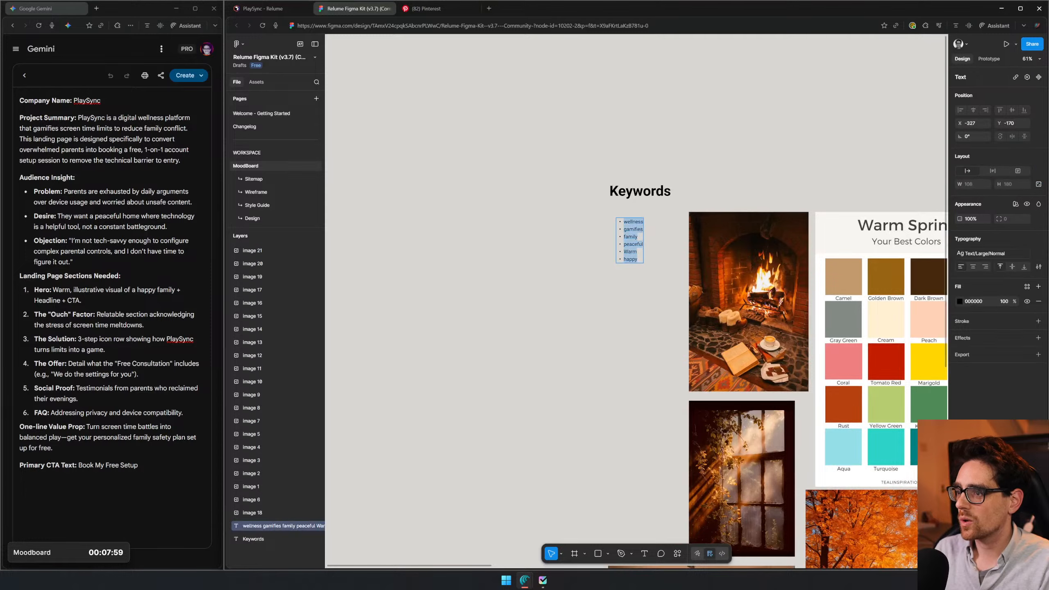
click(446, 8)
double_click(409, 50)
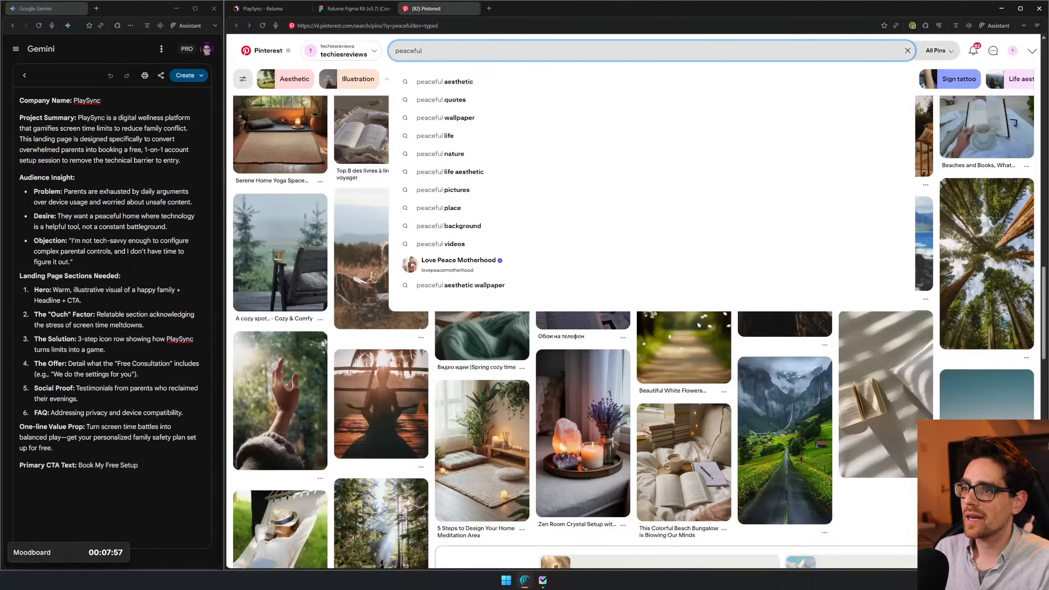
key(ctrl+v)
key(Return)
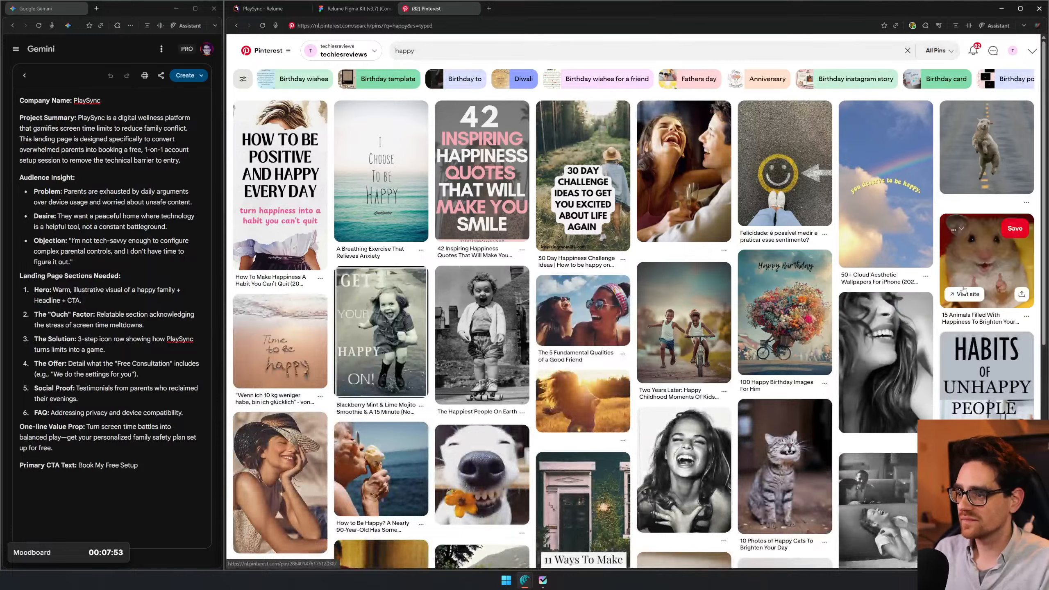
- Open the pin of the yellow smiley painted on asphalt, copy its image and return to the happy results
click(777, 165)
right_click(429, 248)
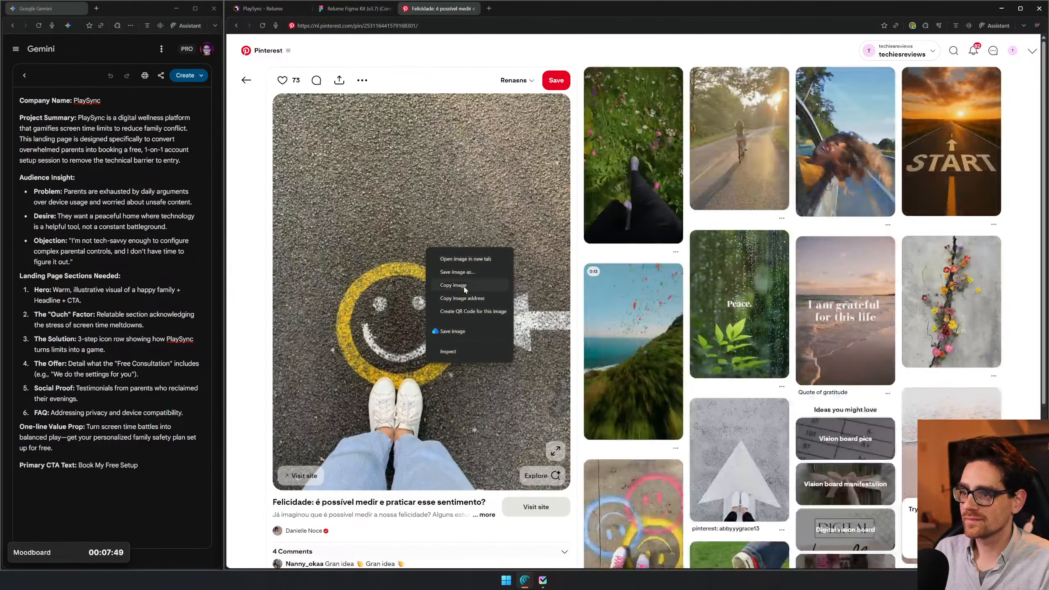
click(460, 286)
key(alt+Left)
- Paste the smiley image into the Figma moodboard and place it beside the starry meditation image, level with its upper edge
click(361, 9)
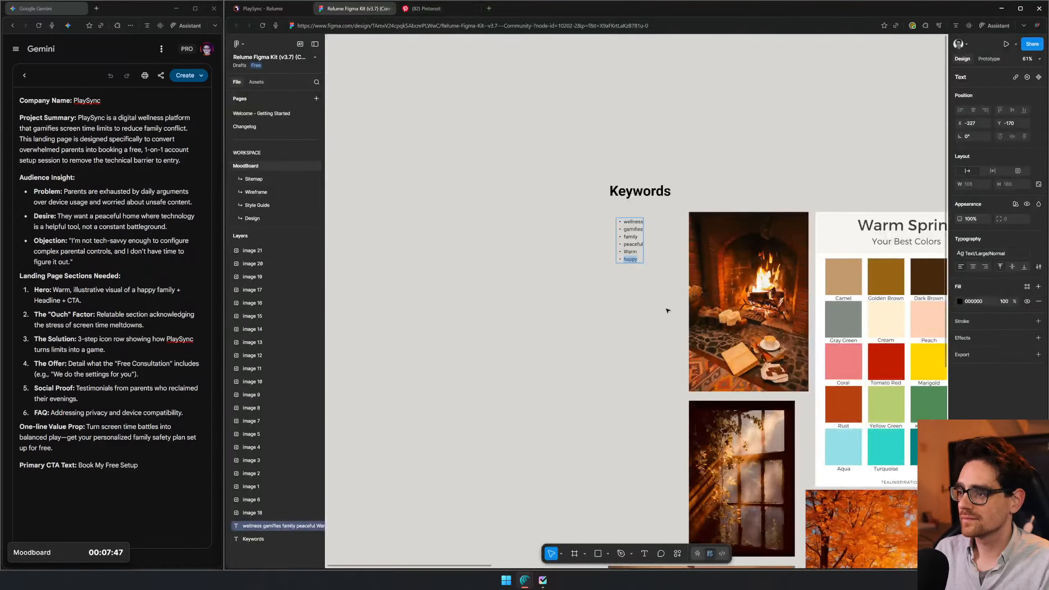
drag(668, 310, 130, 244)
drag(827, 302, 506, 239)
scroll(506, 239, down, 5)
drag(736, 389, 496, 425)
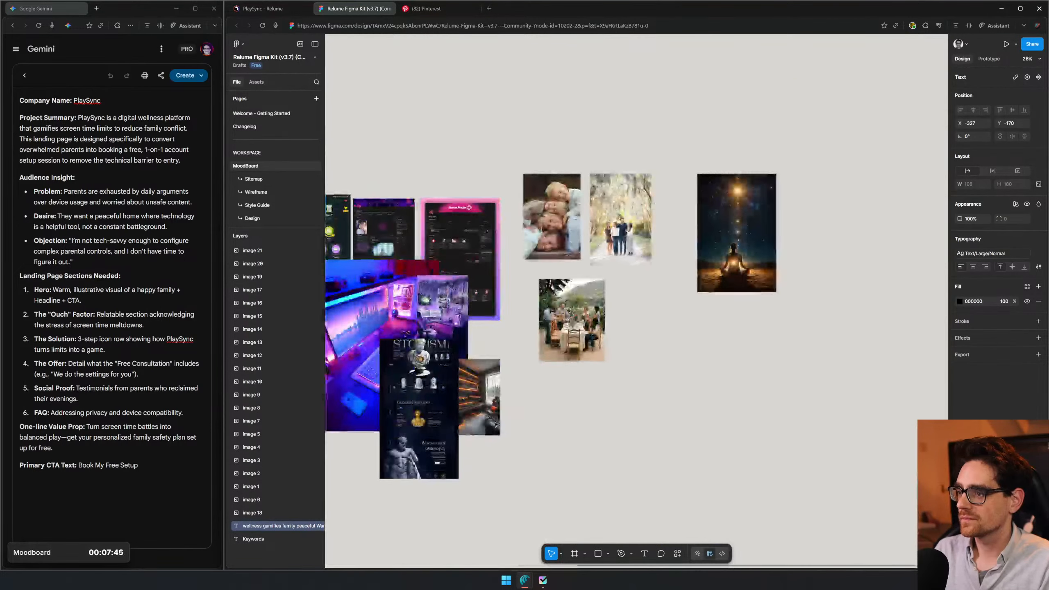
key(ctrl+v)
drag(621, 297, 893, 201)
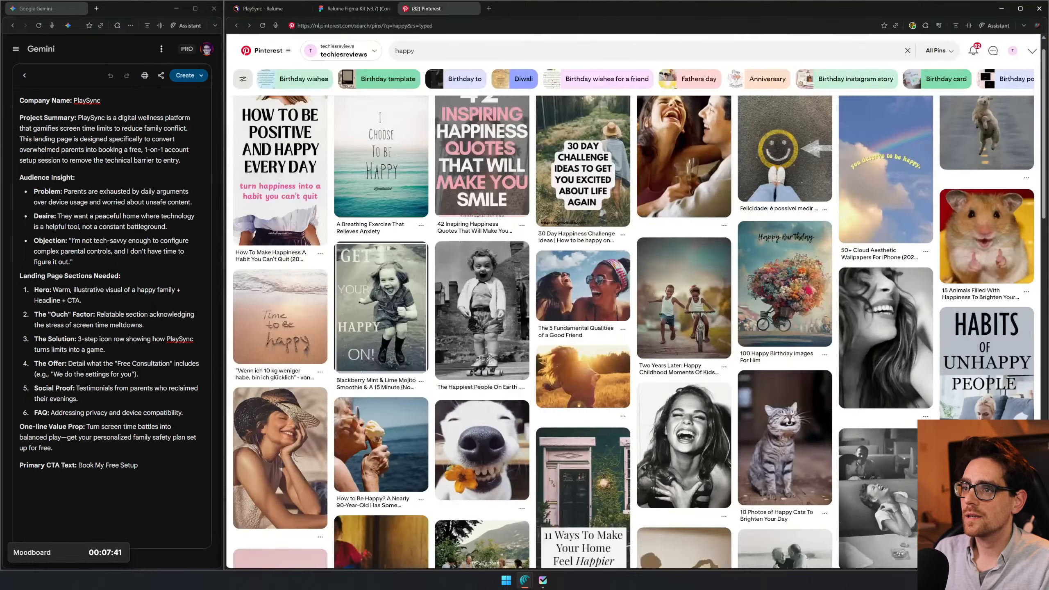
- Browse the happy results on Pinterest, refine the search to "happy ui design" and dismiss the search suggestions
click(425, 8)
scroll(636, 331, down, 6)
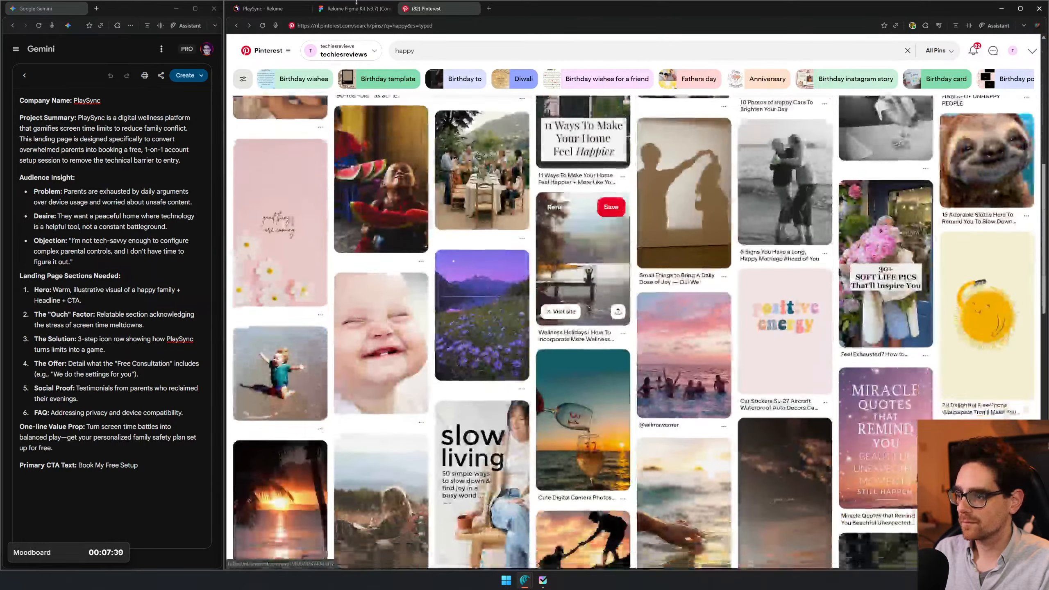
click(414, 50)
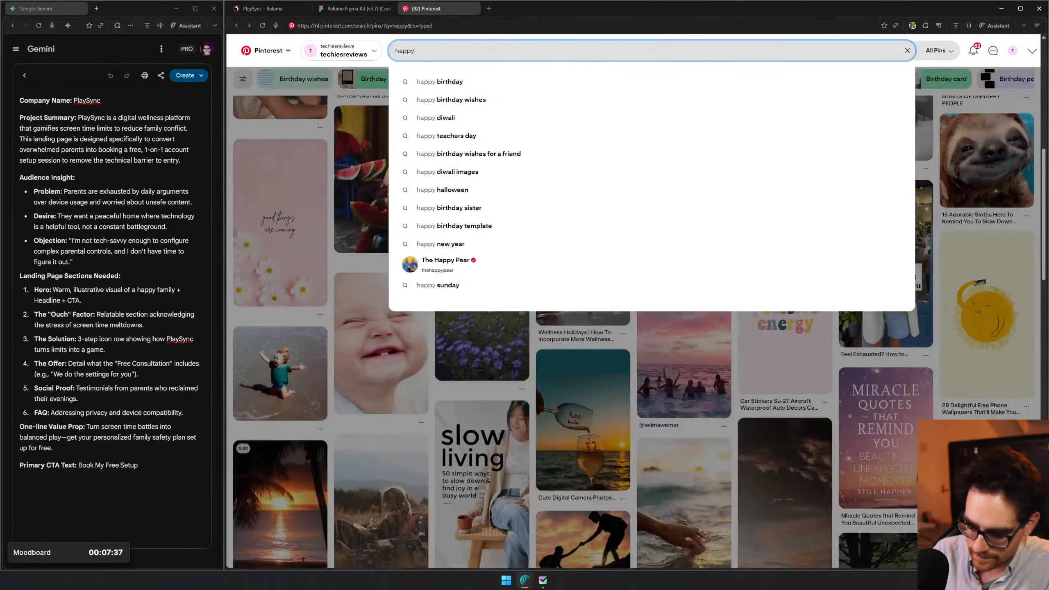
text(ui design)
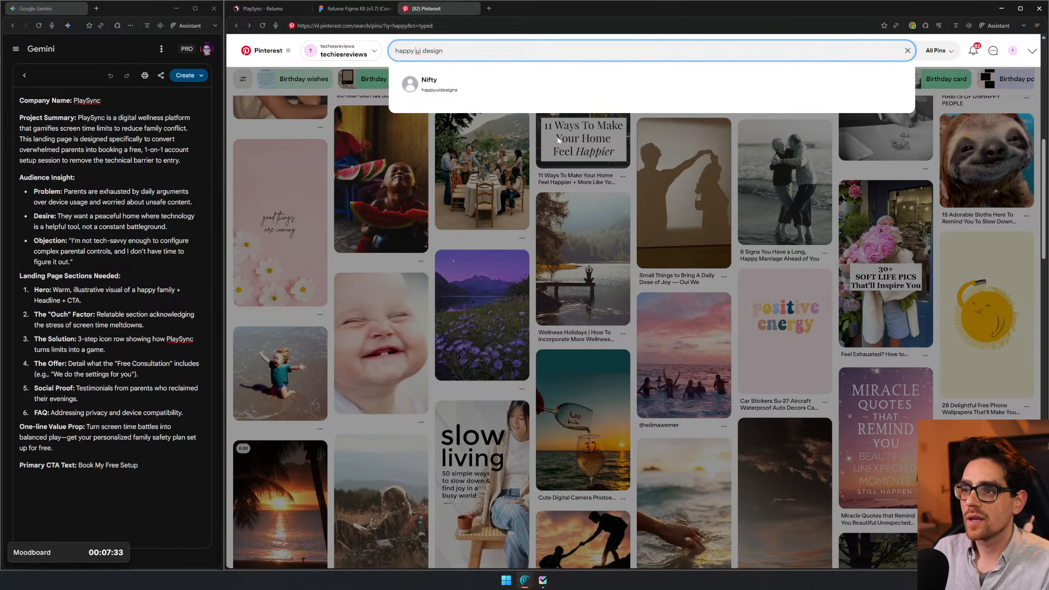
key(Return)
drag(411, 51, 518, 228)
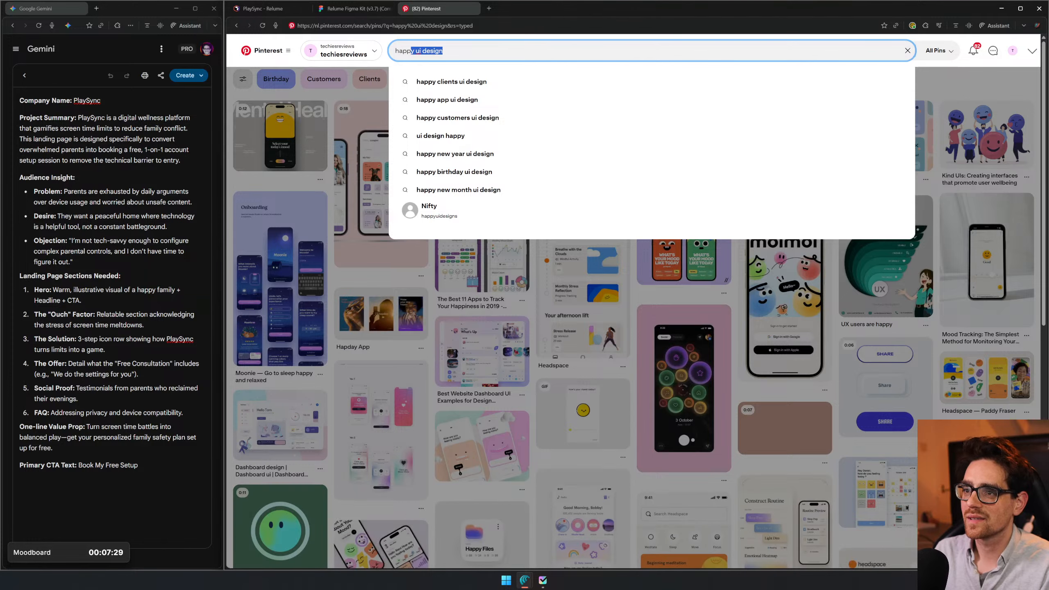
click(277, 88)
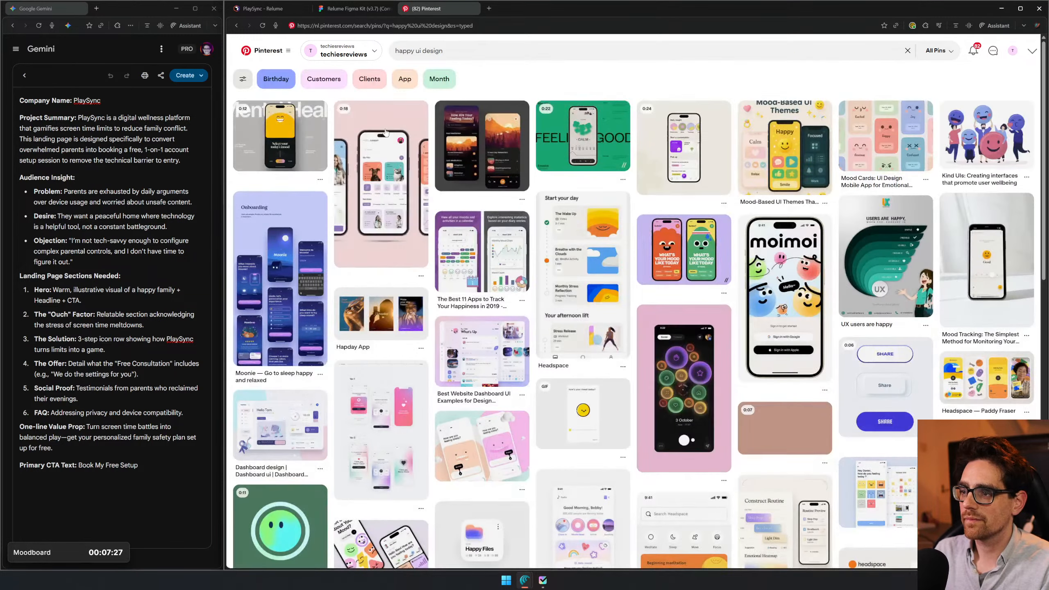
- Copy the sunset meditation app mockup from its Pinterest pin and paste it into the Figma moodboard below the smiley photo
click(491, 147)
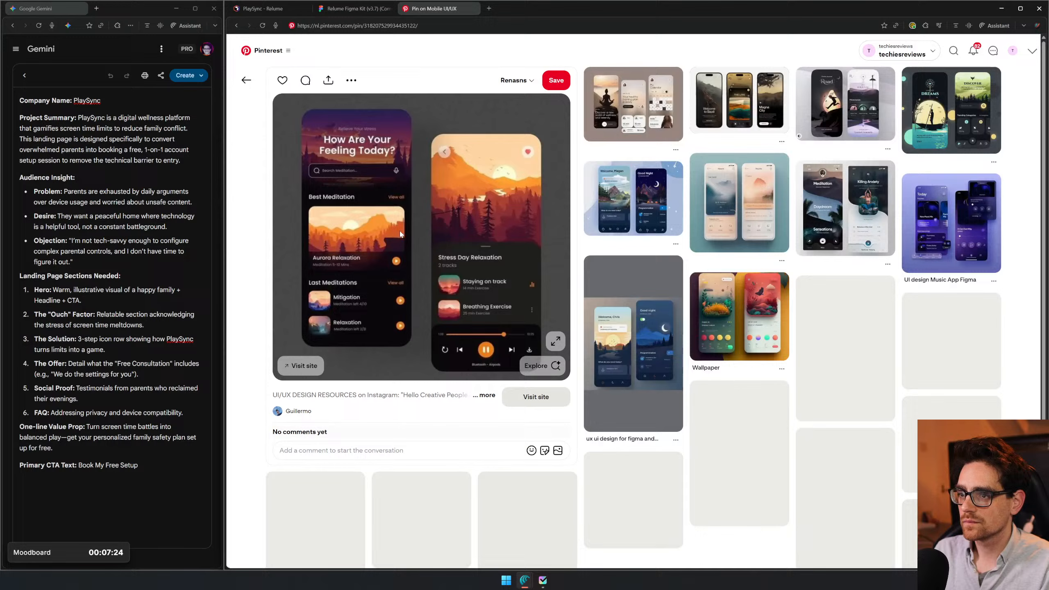
right_click(479, 242)
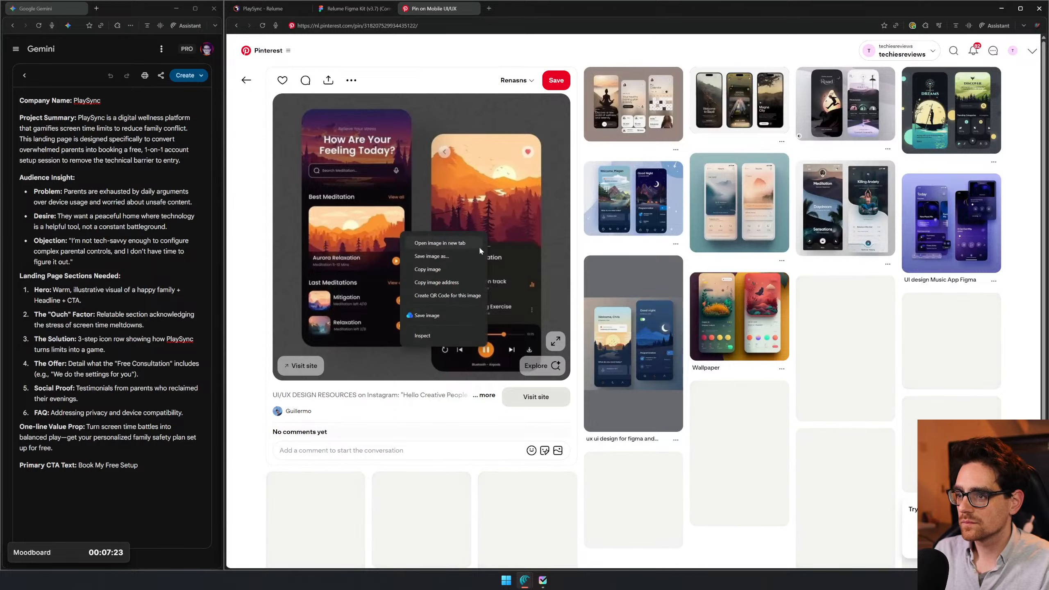
click(428, 269)
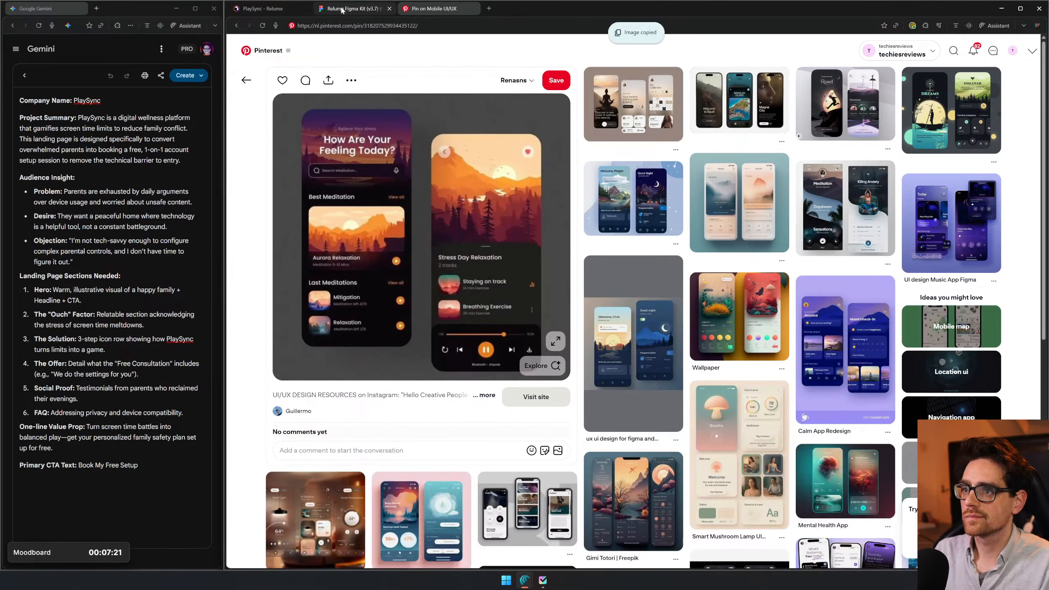
click(342, 10)
key(ctrl+v)
drag(808, 451, 645, 452)
drag(459, 286, 722, 310)
- Browse the "happy ui design" results on Pinterest, copy the pink "Playful Fun Websites" image from its pin and return to the results
click(429, 8)
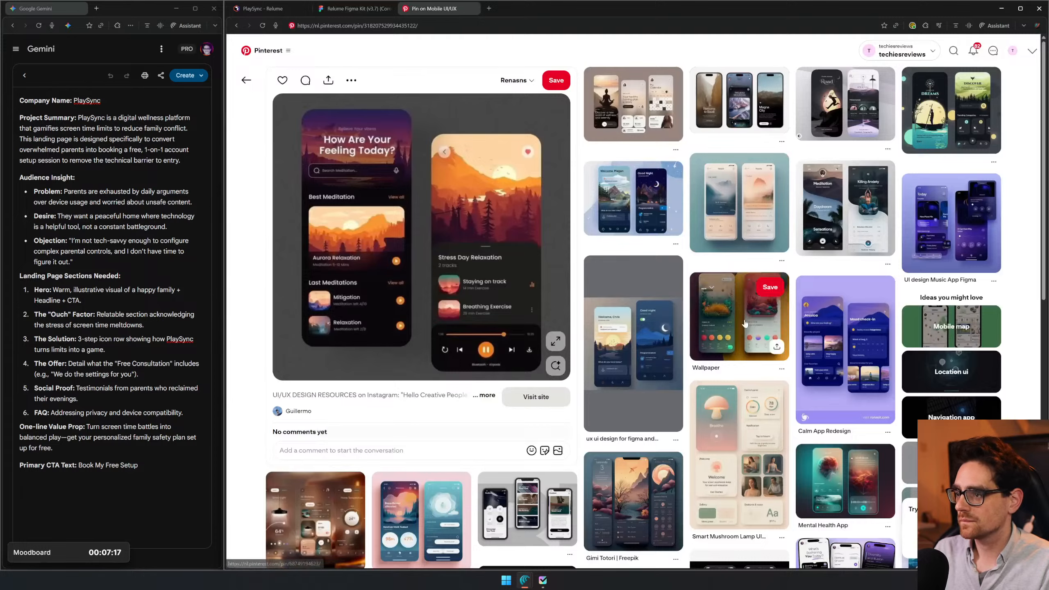
key(alt+Left)
scroll(491, 281, down, 7)
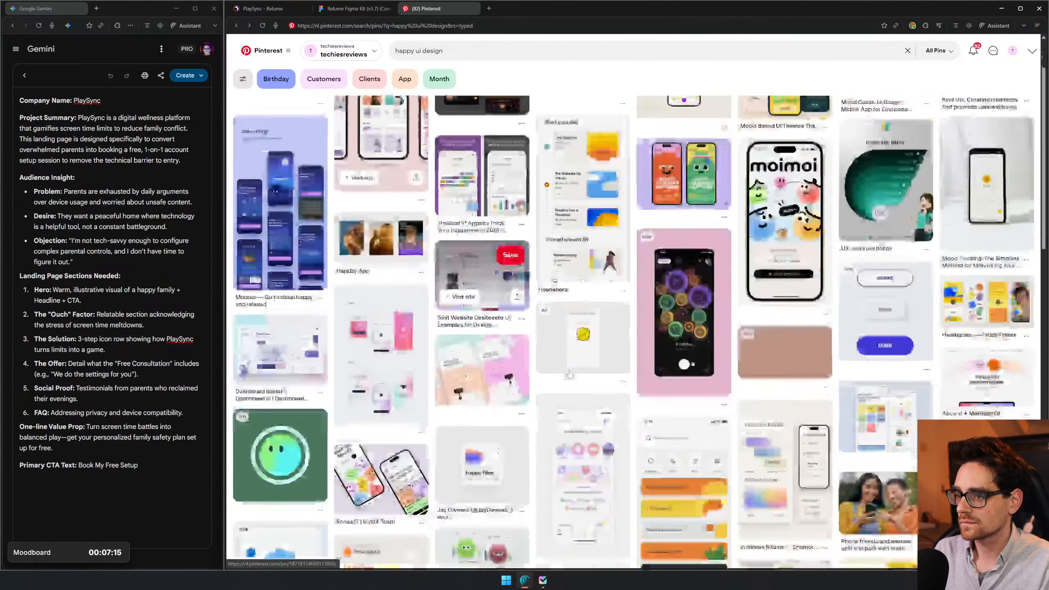
scroll(609, 358, down, 3)
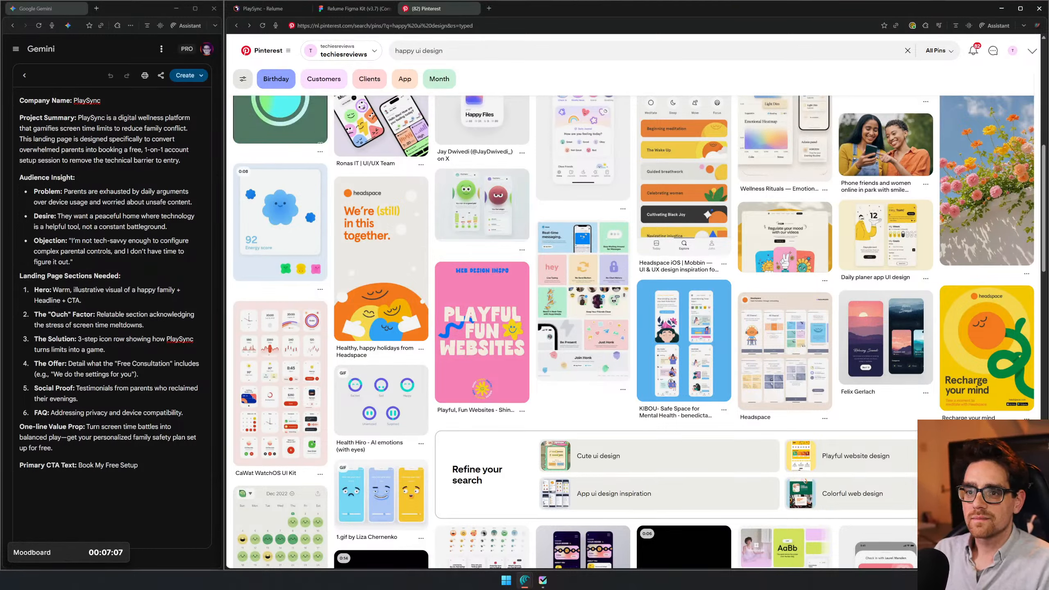
click(440, 325)
right_click(398, 269)
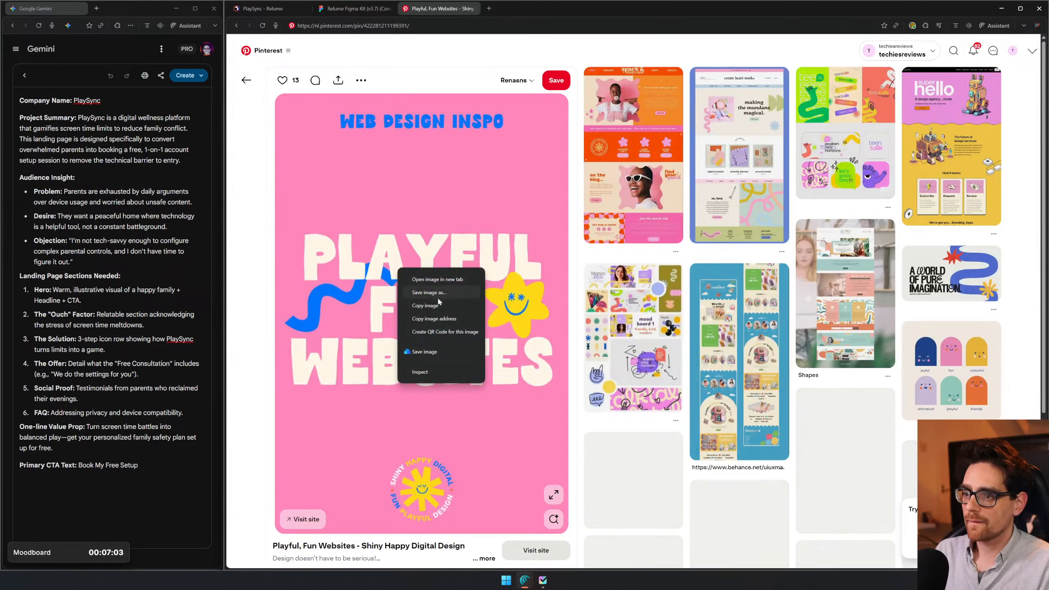
click(438, 305)
key(alt+Left)
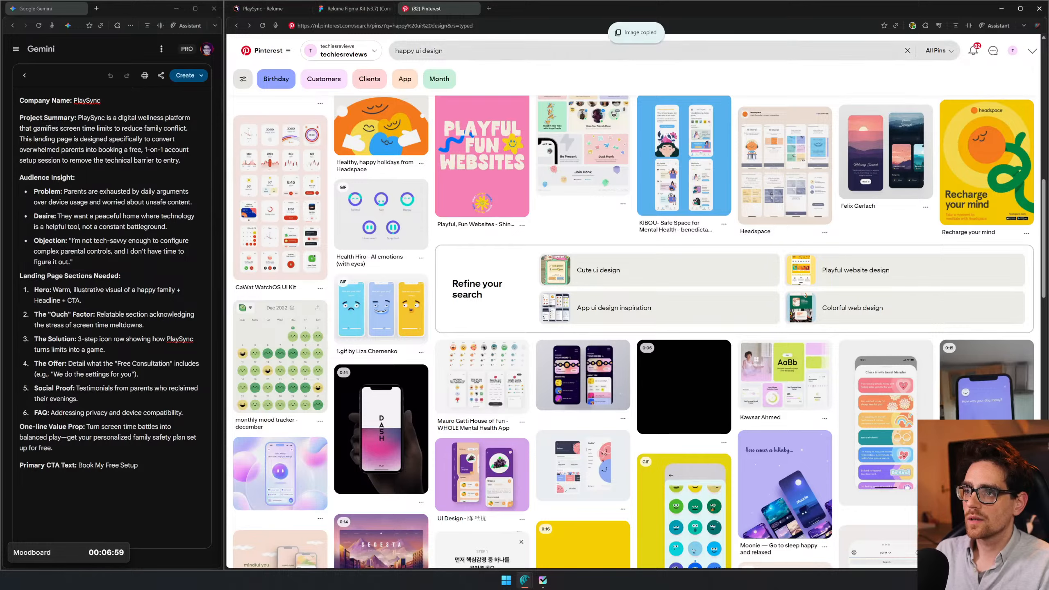
- Replace the Pinterest search with "gamify poster" and run it
drag(448, 51, 412, 2)
click(260, 9)
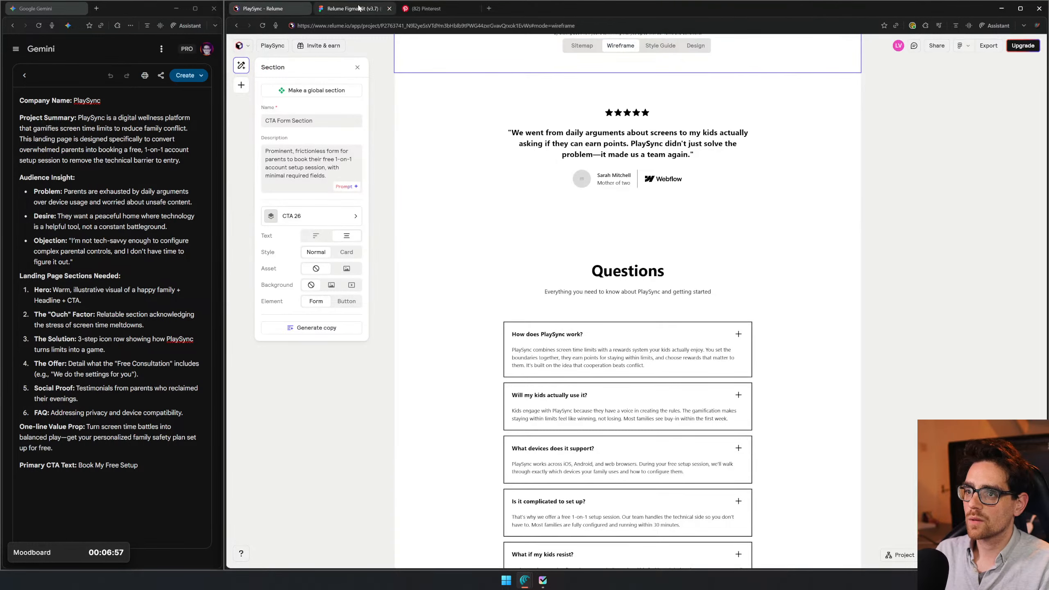
click(359, 7)
click(425, 8)
text(g)
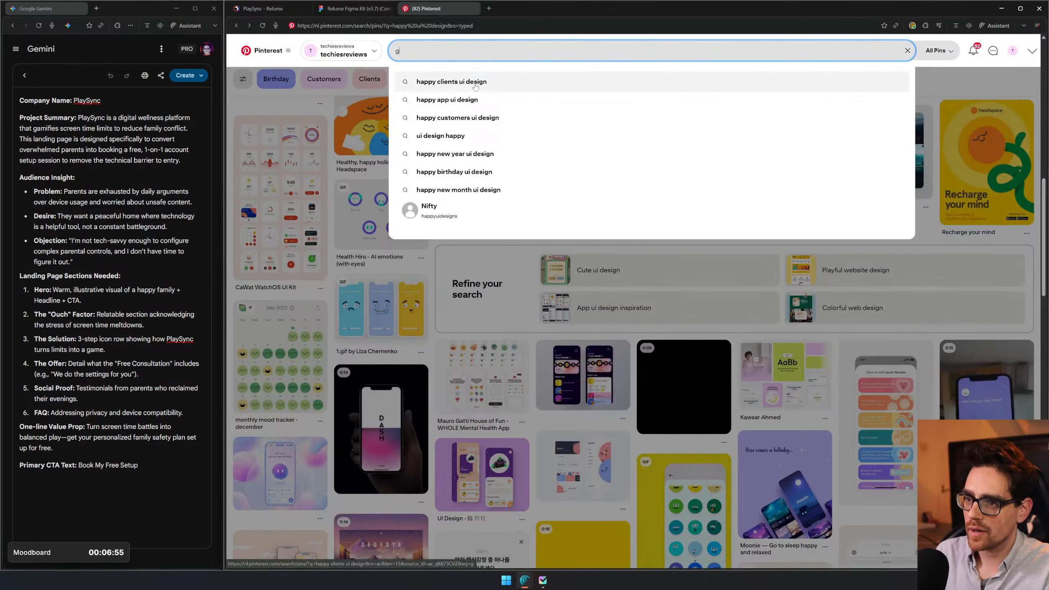
text(amify poster)
key(Return)
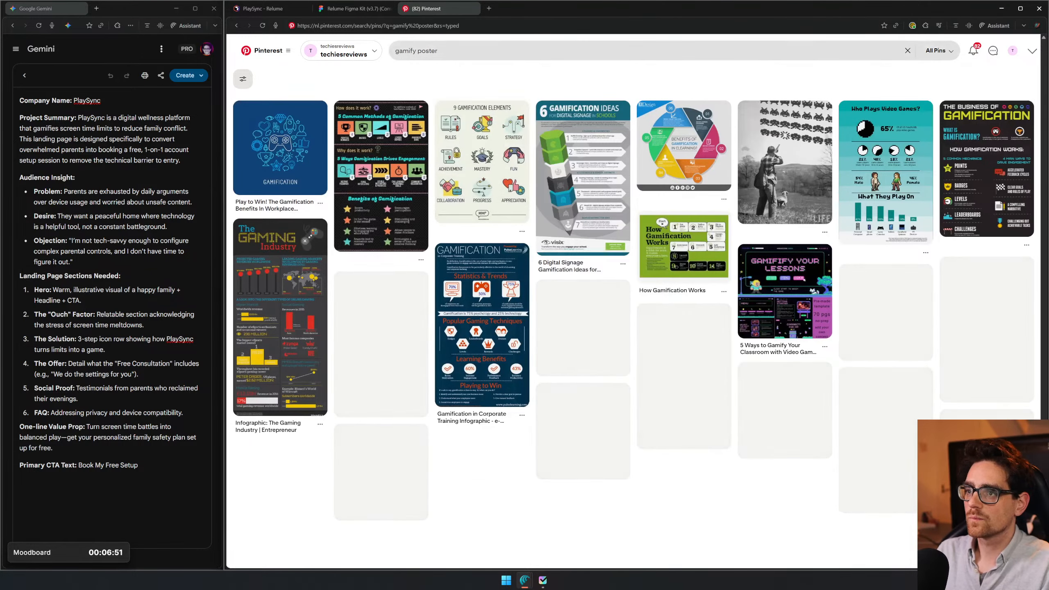
- Change the Pinterest search to "gaming poster" and run it
click(426, 50)
key(BackSpace)
key(BackSpace)
text(mg)
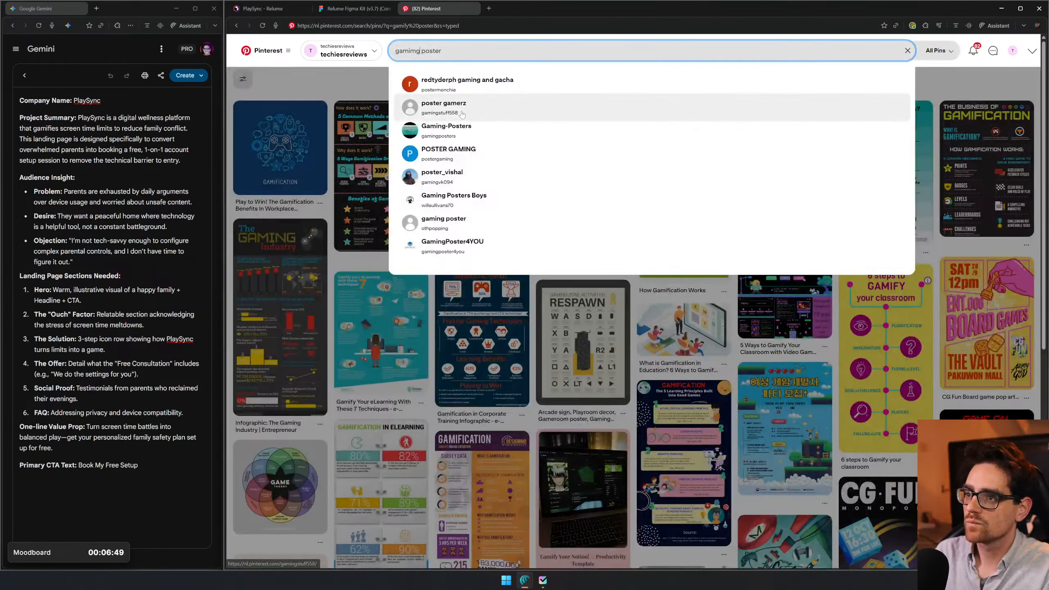
key(Return)
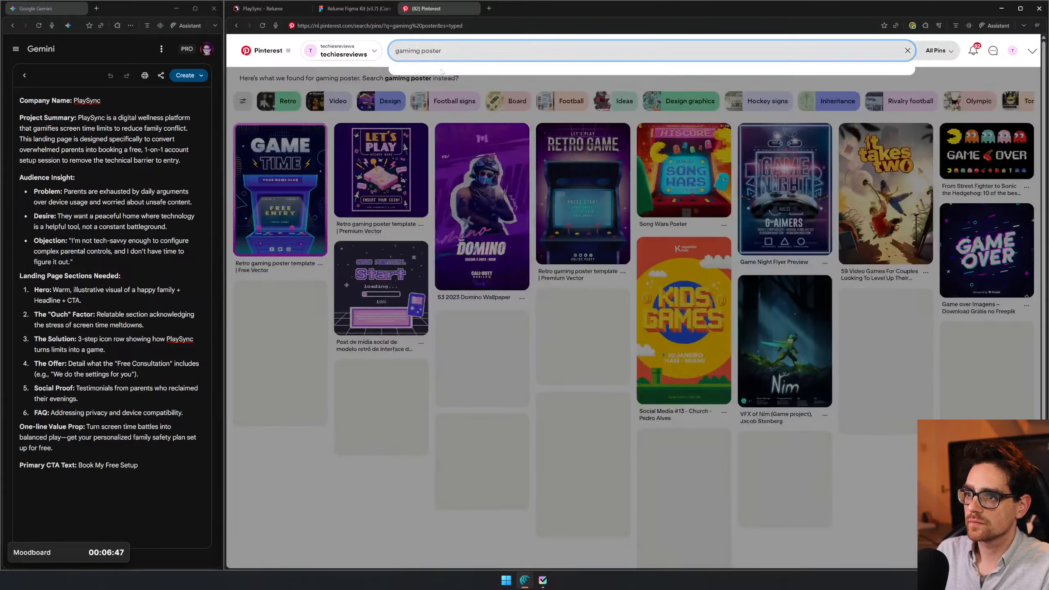
key(BackSpace)
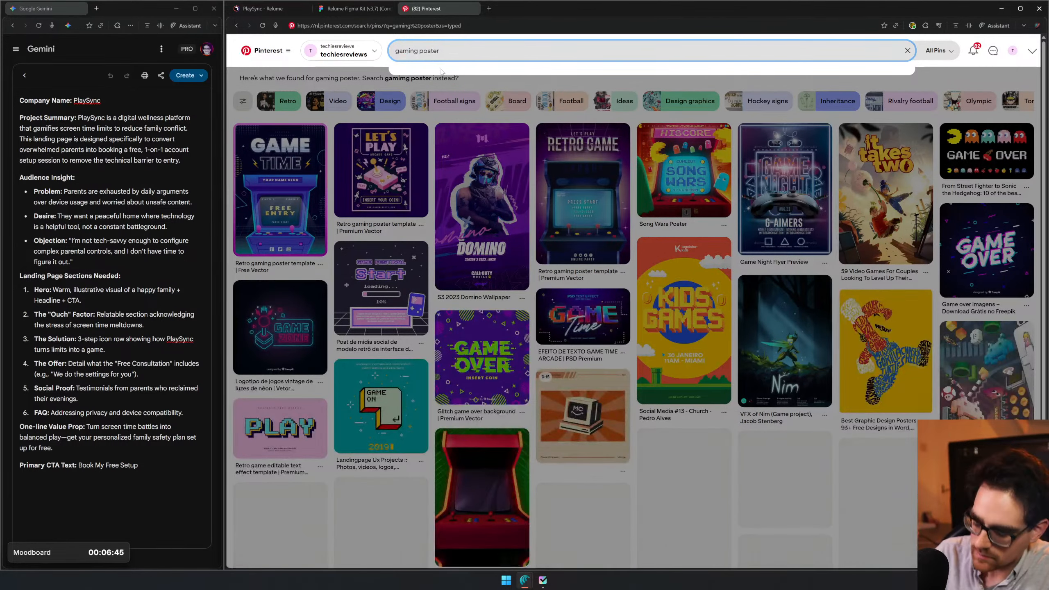
text(n)
key(Return)
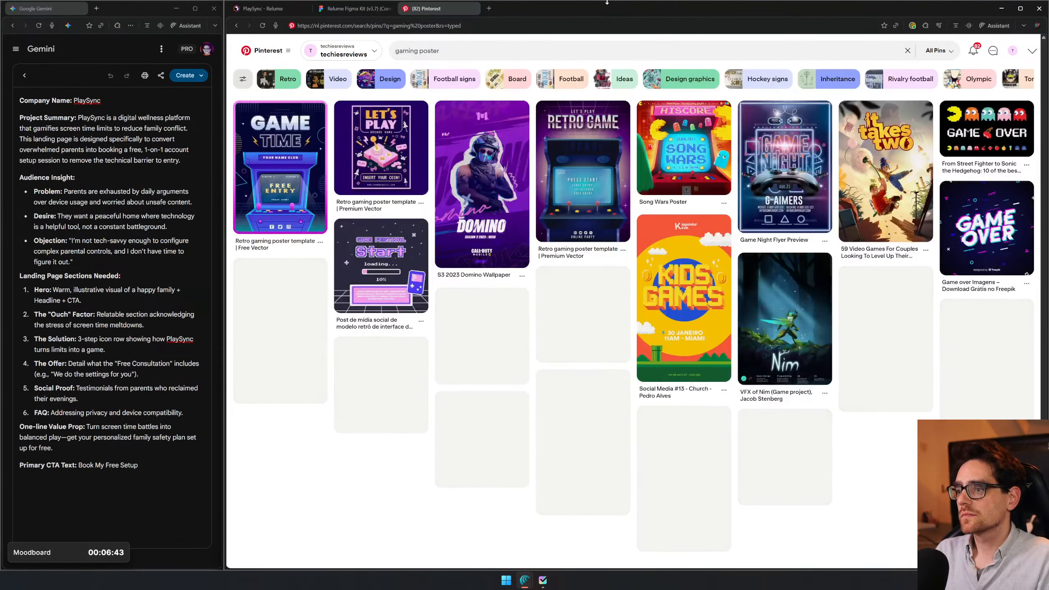
- Open the "Game Time" retro arcade poster pin, copy its image and return to the gaming poster results
click(280, 173)
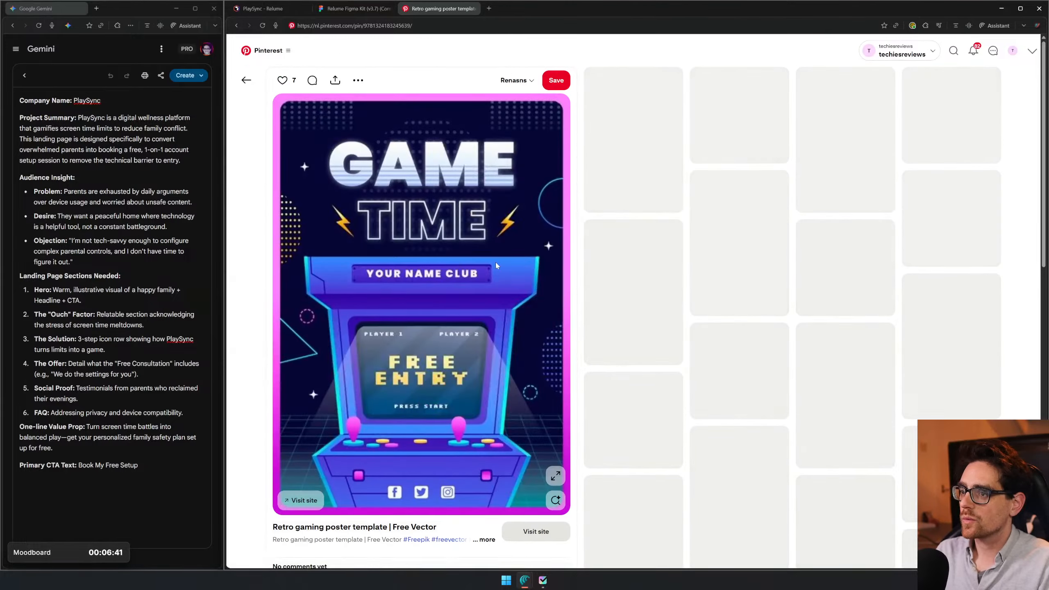
right_click(495, 261)
click(522, 300)
key(alt+Left)
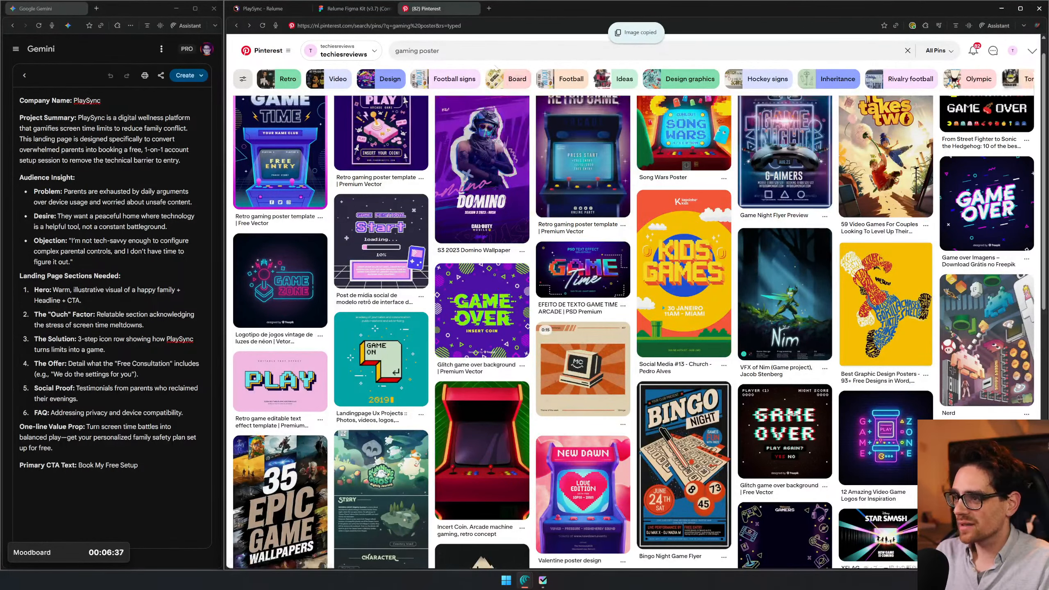
scroll(781, 215, up, 1)
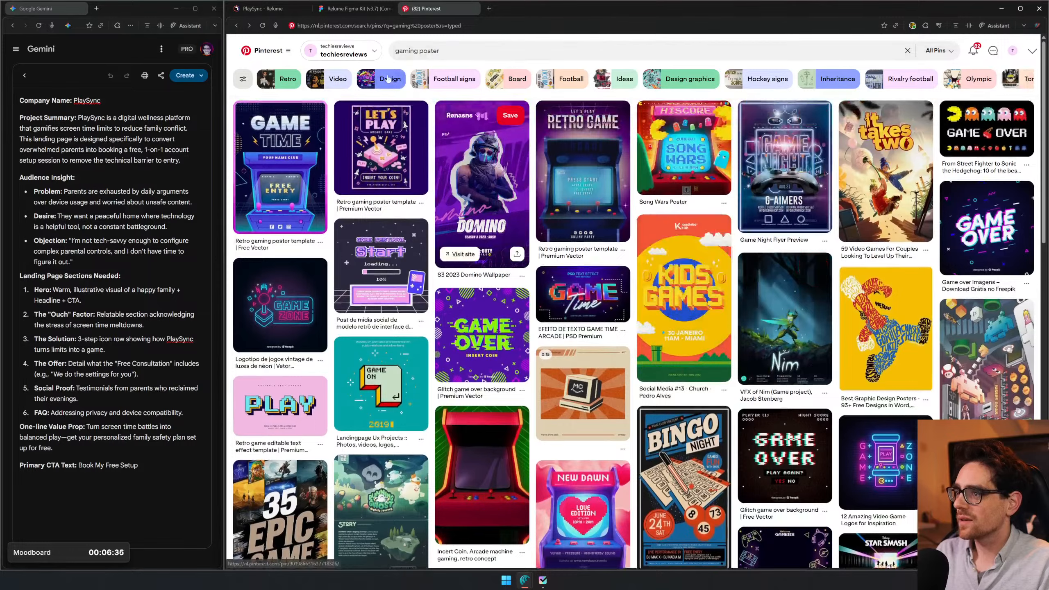
- Swap the word "gaming" for "family" in the Pinterest query and search for "family poster"
click(428, 50)
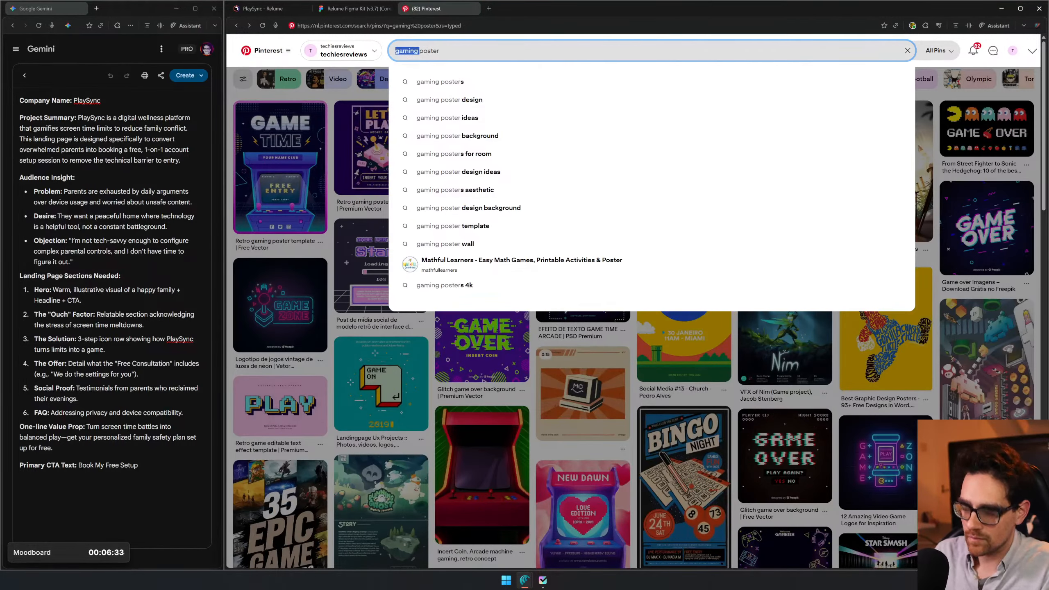
text(family)
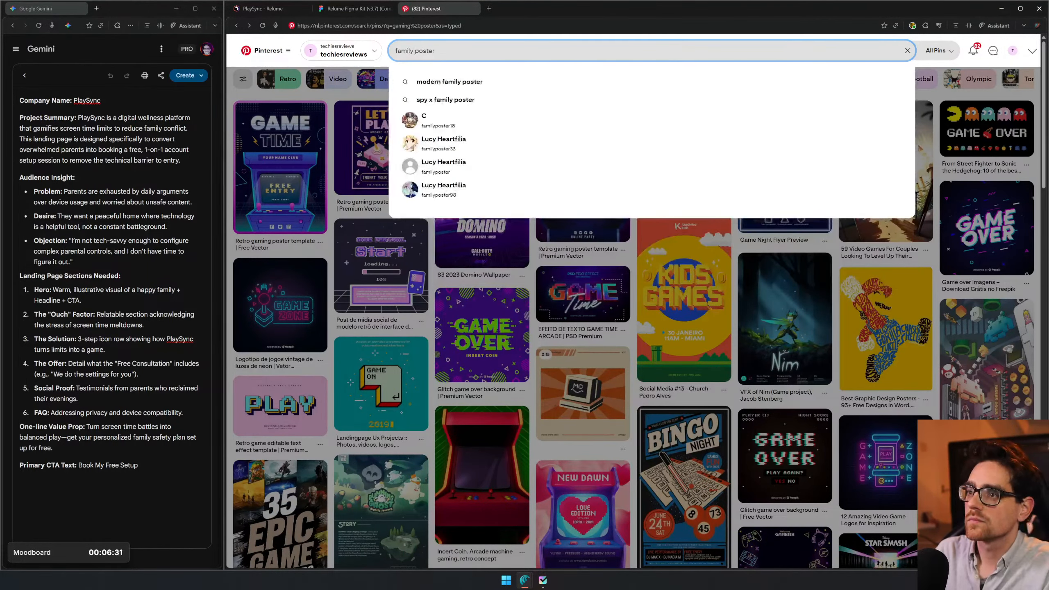
key(Return)
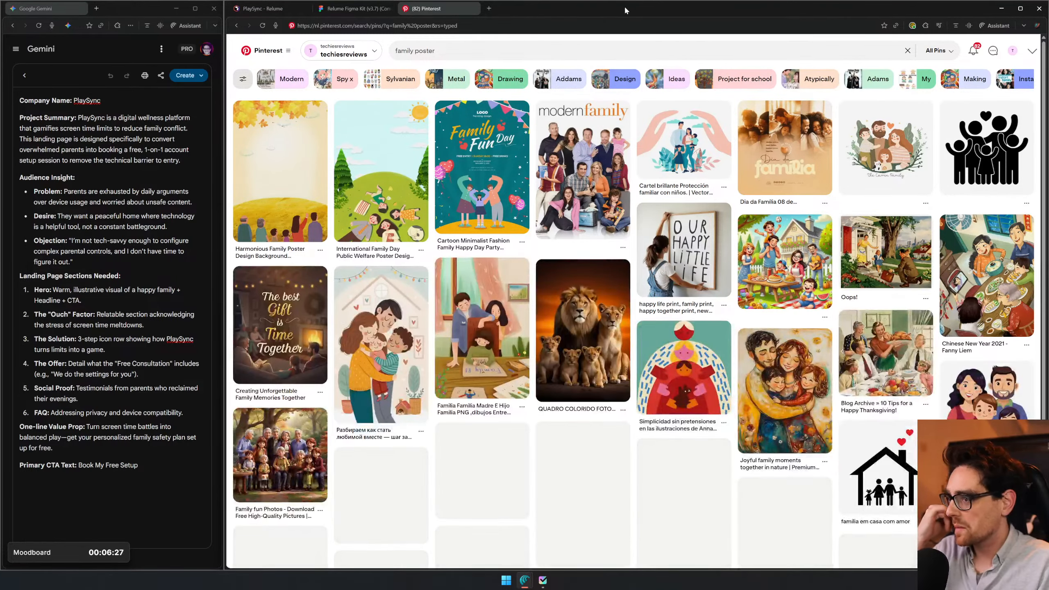
- Copy the Modern Family poster from its pin and paste it into the Figma moodboard, overlapping the outdoor dinner photo
click(570, 167)
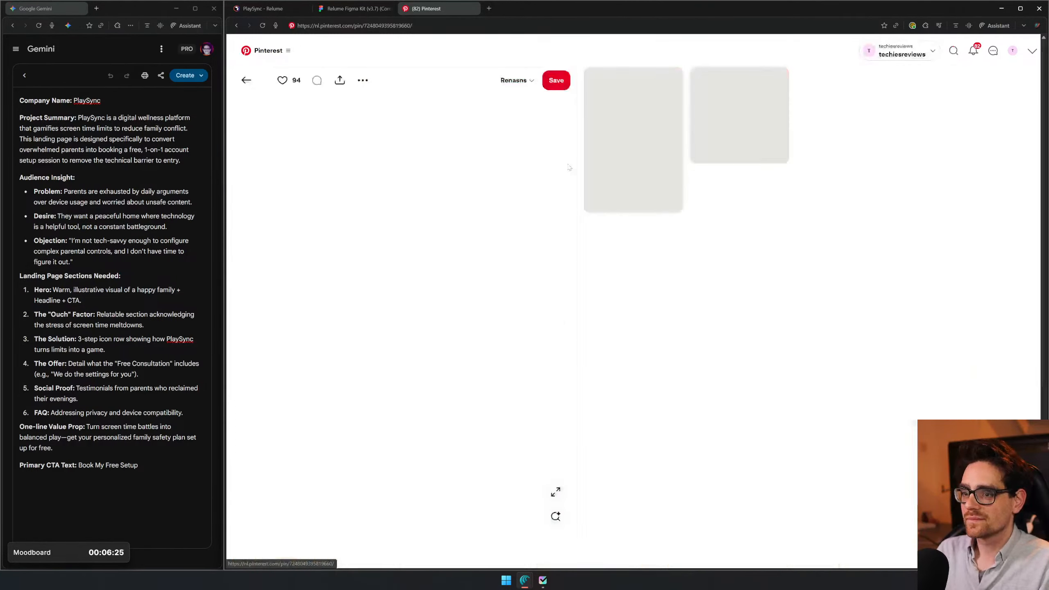
right_click(368, 270)
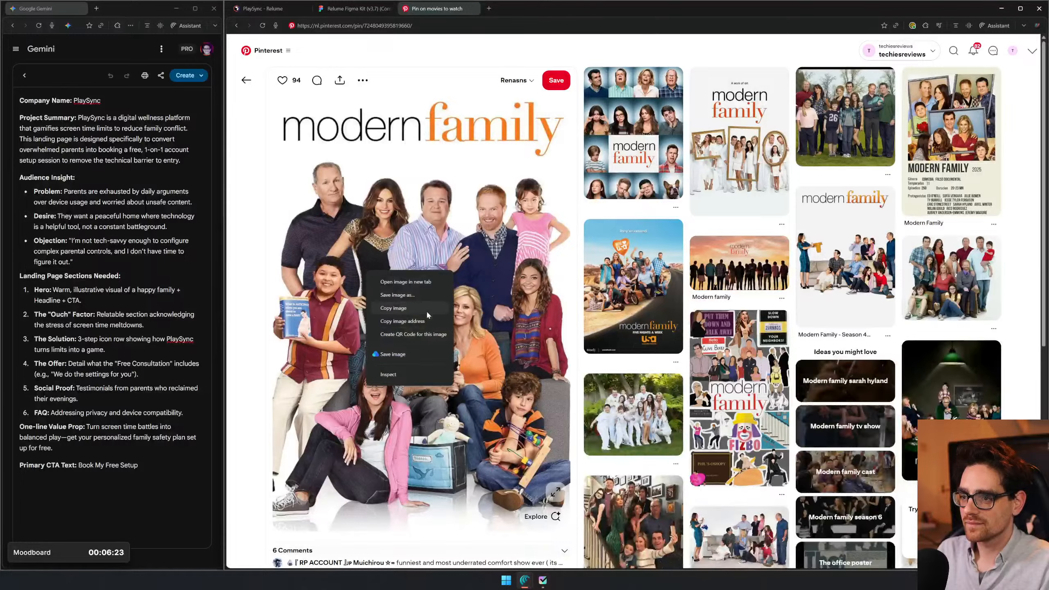
click(426, 309)
click(339, 10)
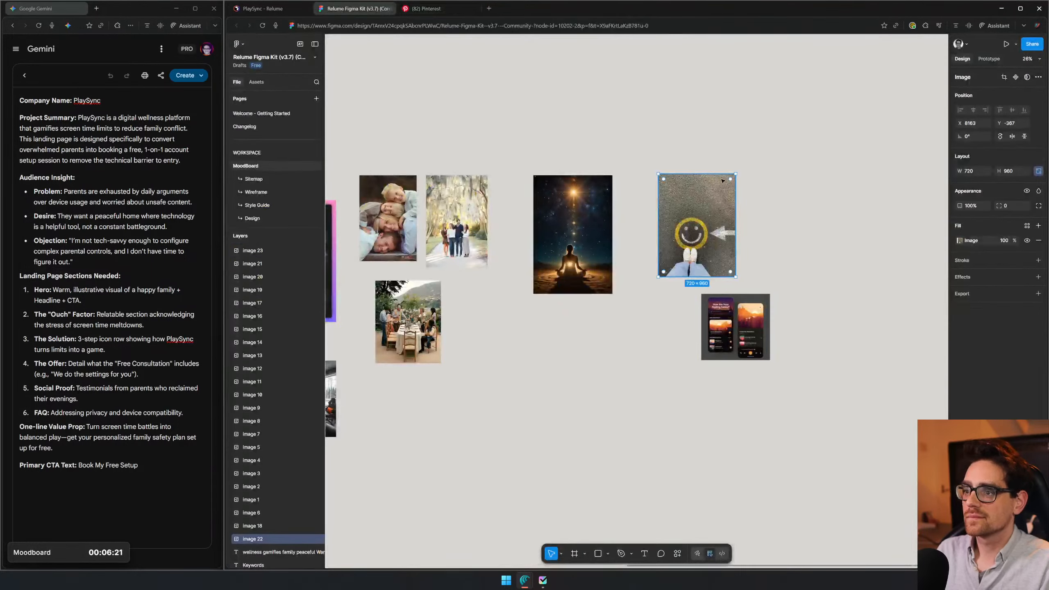
click(796, 163)
key(ctrl+v)
drag(599, 290, 418, 329)
- Copy the lion family image from the Pinterest results and place it in the Figma moodboard, overlapping the lower part of the Modern Family poster
click(425, 8)
scroll(514, 187, down, 2)
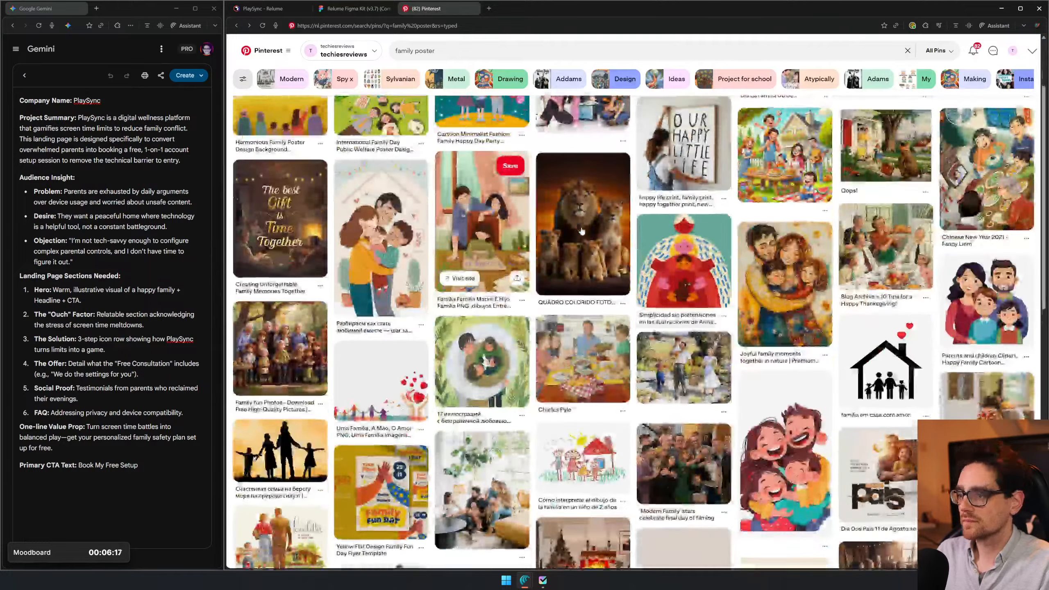
click(544, 226)
right_click(393, 230)
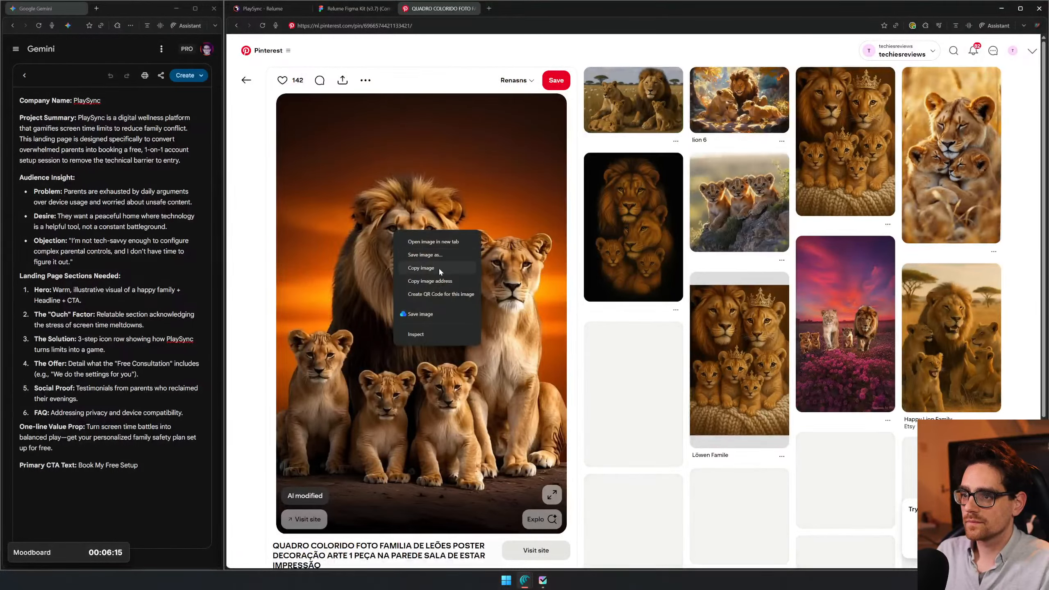
click(439, 268)
click(246, 80)
click(355, 8)
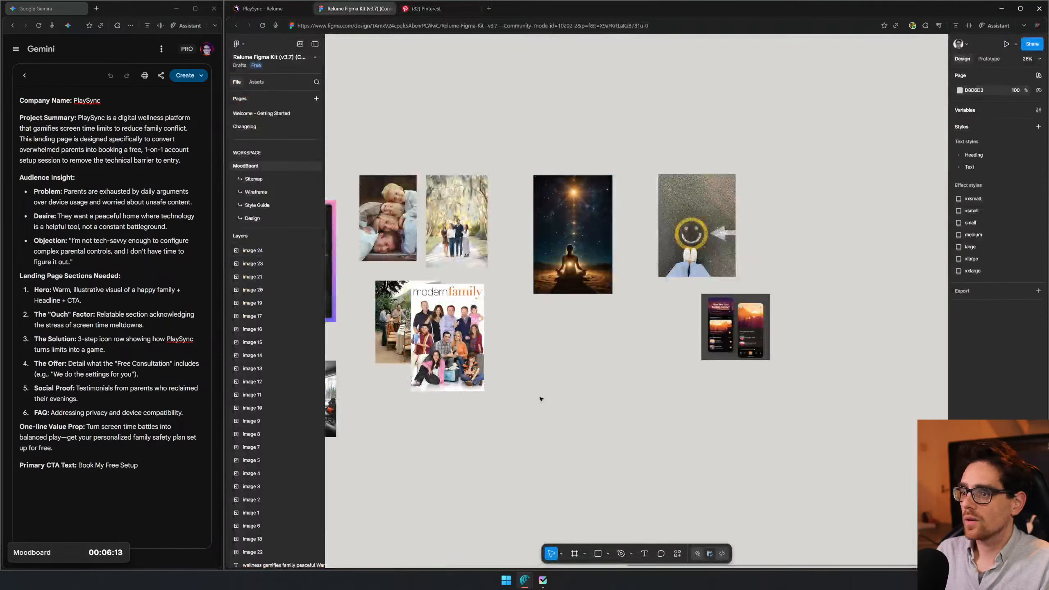
key(ctrl+v)
drag(617, 338, 402, 442)
- Copy the beige "family. the perfect match of chaos & love" image from Pinterest and place it below the starry meditation image in the moodboard
click(430, 8)
scroll(684, 124, down, 5)
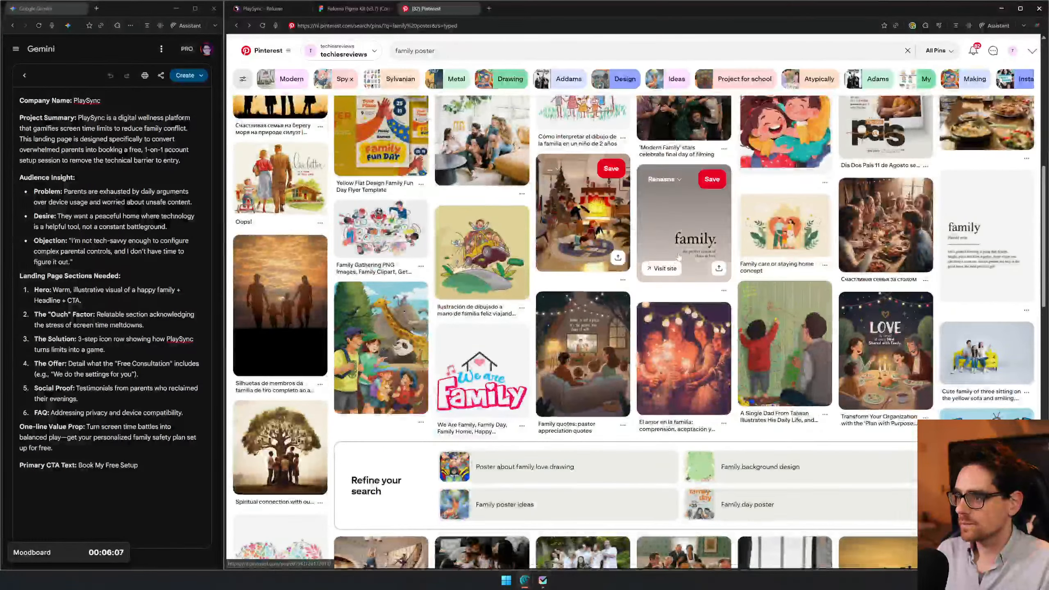
click(702, 228)
right_click(399, 278)
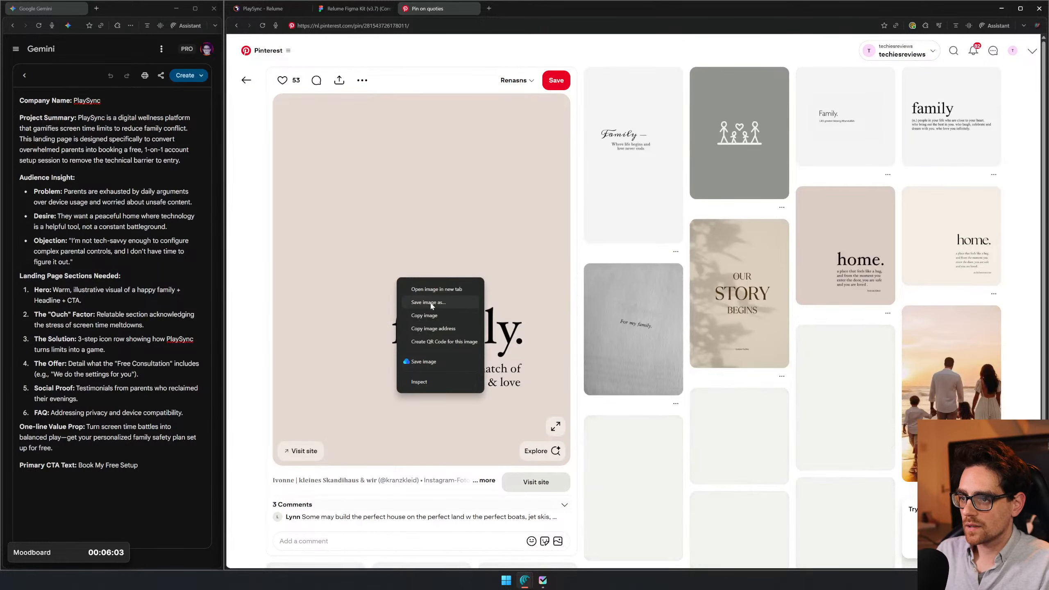
click(429, 315)
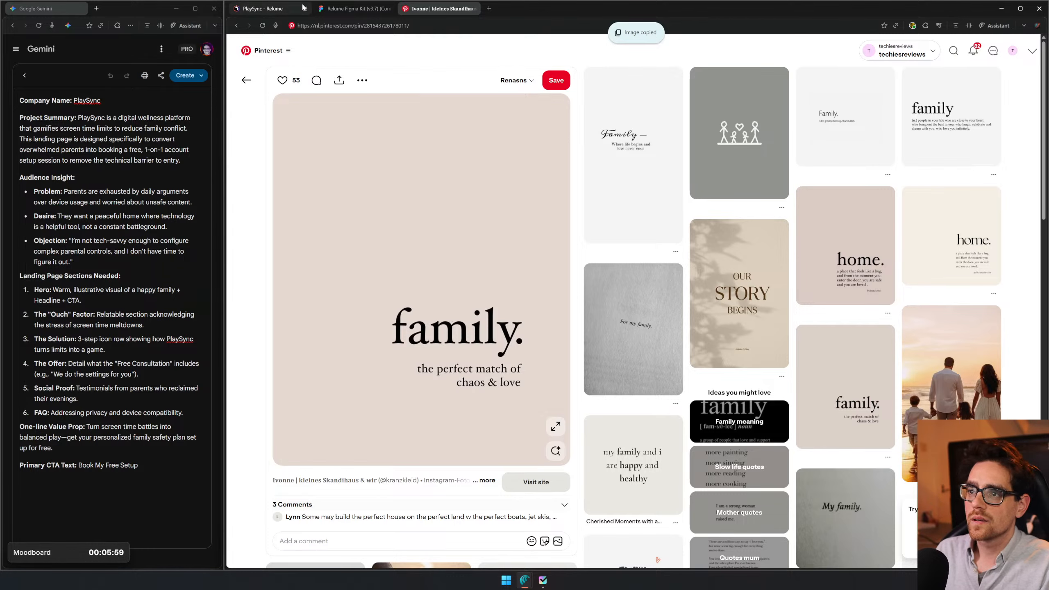
click(343, 9)
key(ctrl+v)
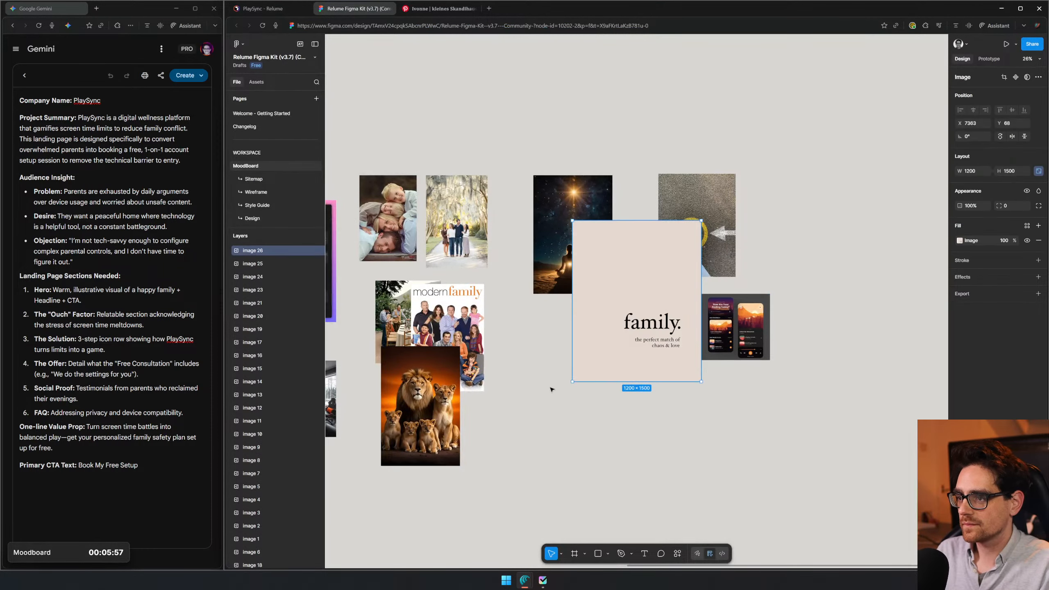
drag(634, 346, 586, 434)
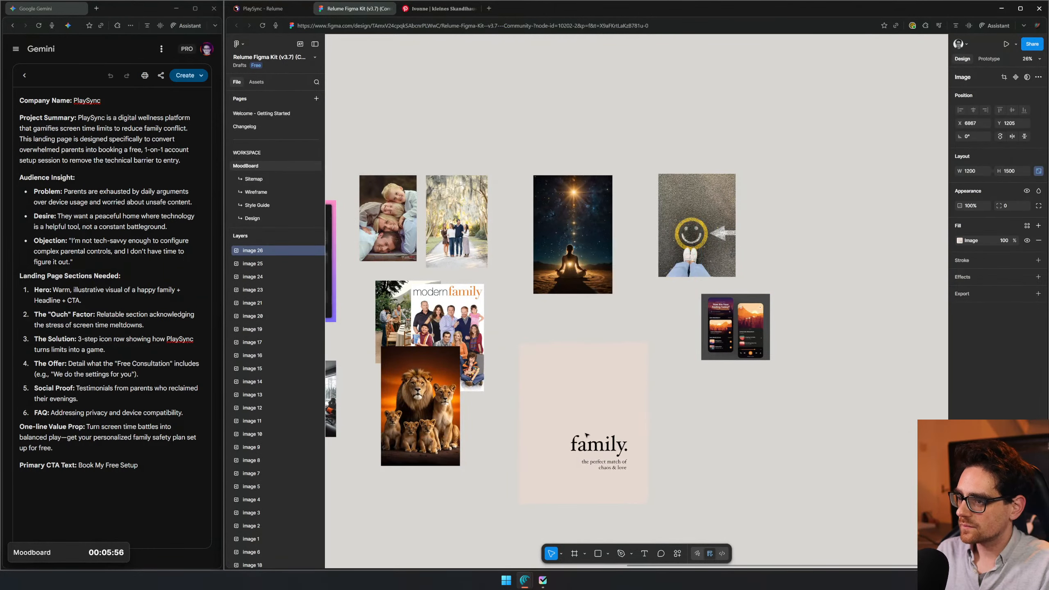
click(696, 498)
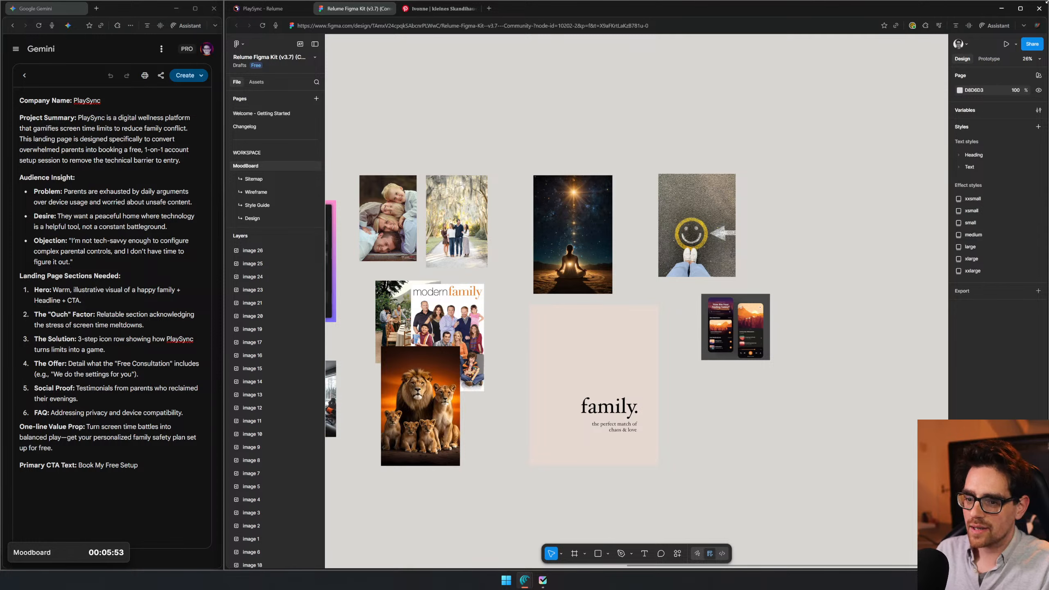
- Maximize the browser window and review the moodboard's image groups back to the Keywords list
click(1021, 9)
scroll(502, 227, left, 10)
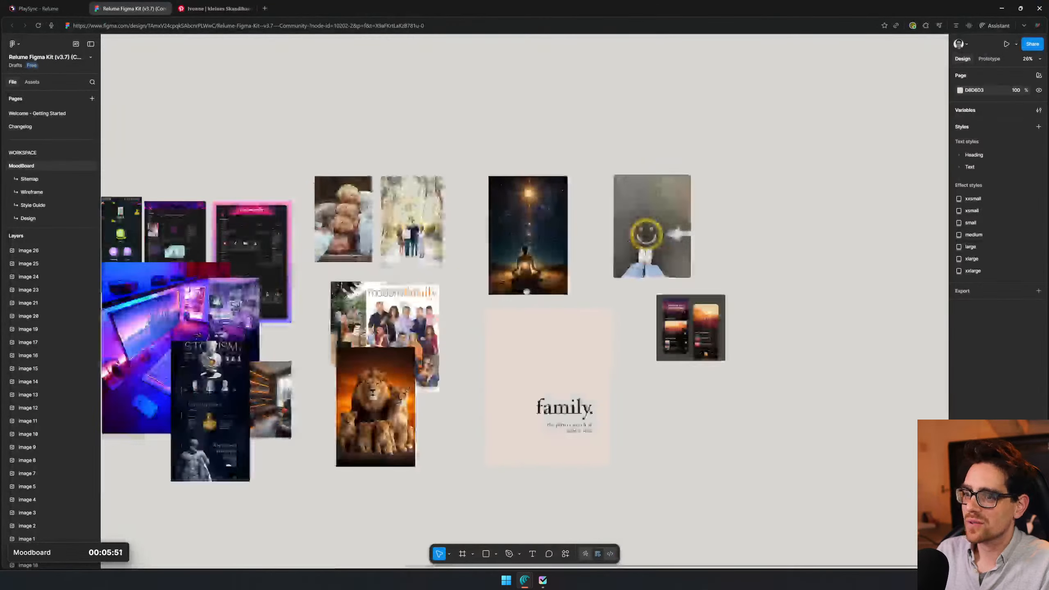
drag(502, 227, 668, 218)
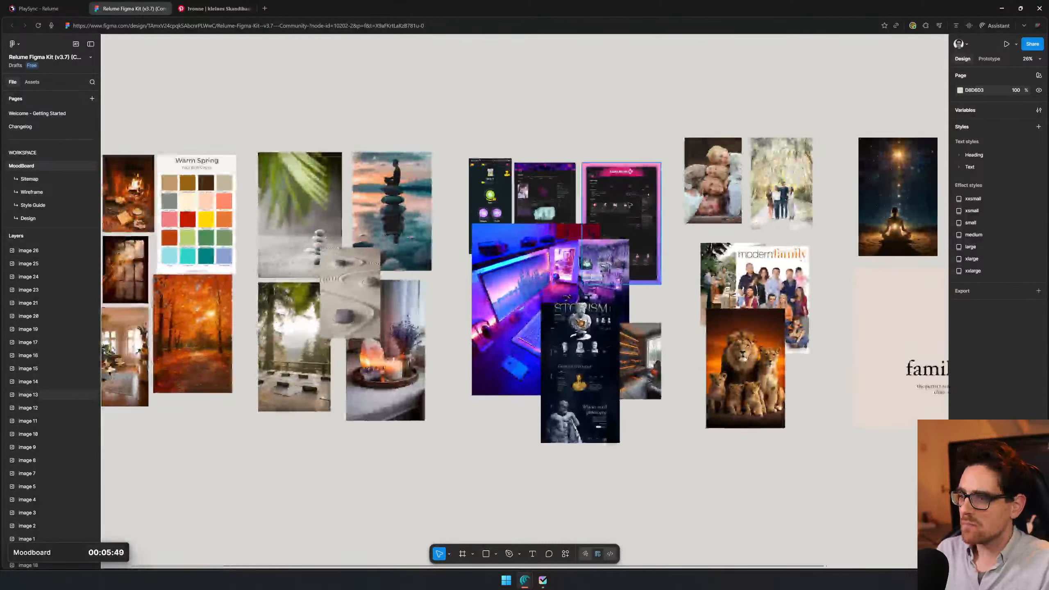
scroll(322, 248, down, 3)
drag(123, 206, 286, 200)
scroll(286, 199, up, 5)
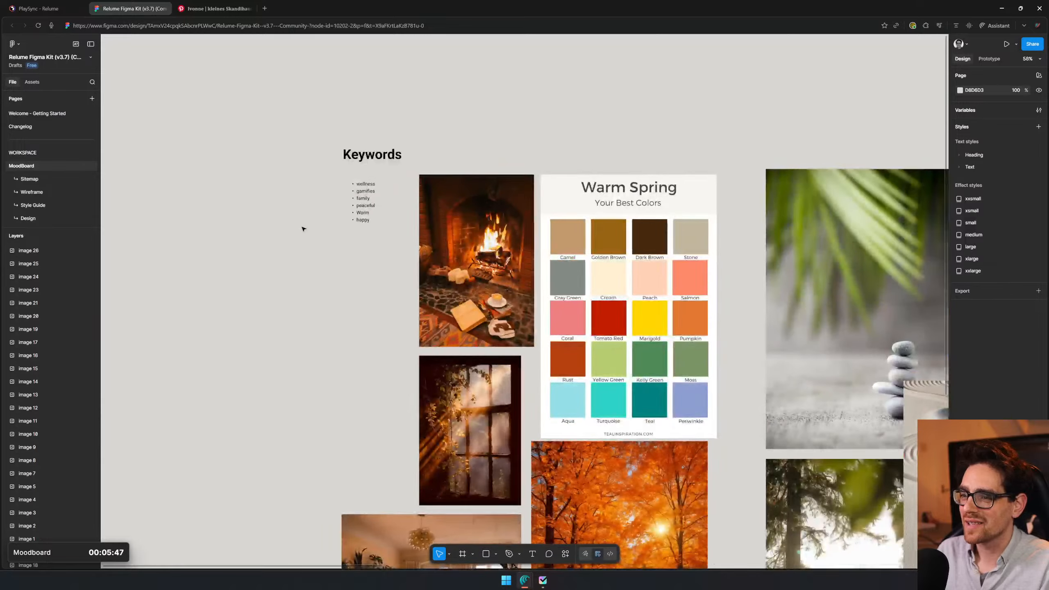
- Review the Keywords list against the fireplace, Warm Spring palette, nature and gaming images on the moodboard
scroll(311, 238, up, 3)
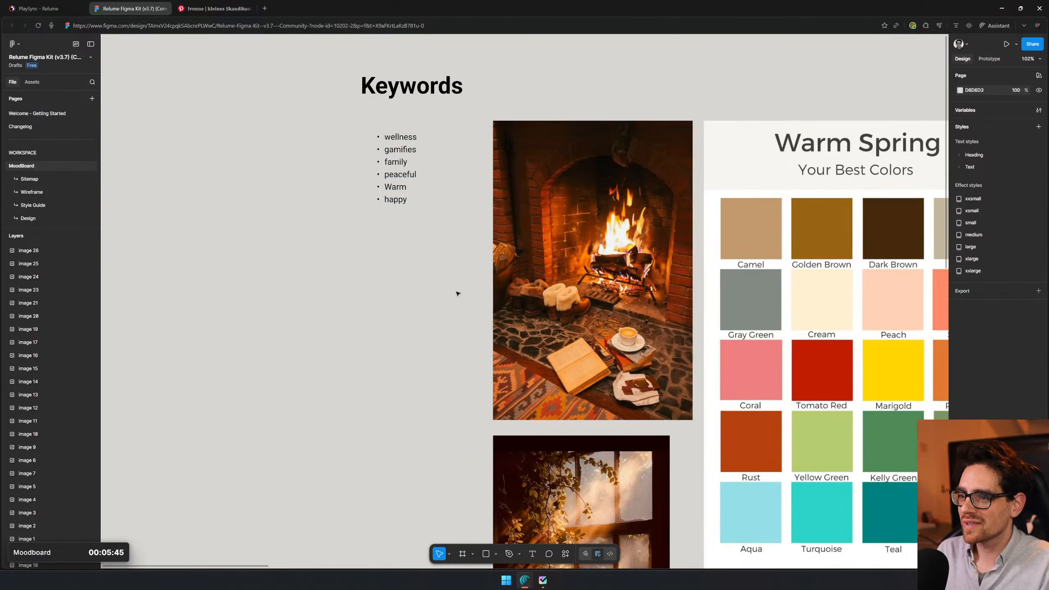
scroll(457, 293, down, 4)
drag(674, 456, 459, 311)
drag(516, 76, 424, 227)
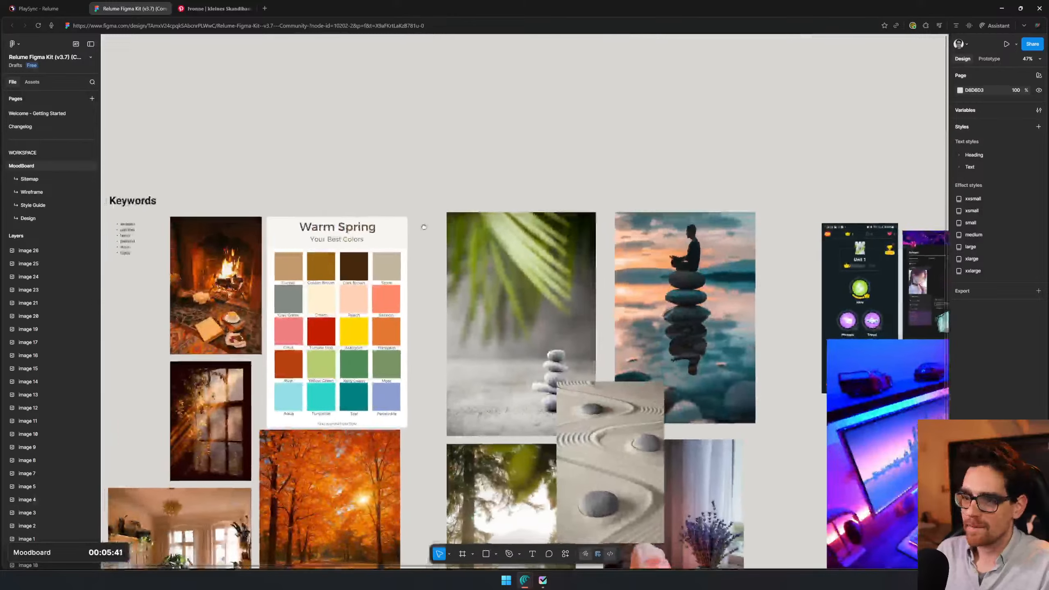
scroll(466, 122, down, 1)
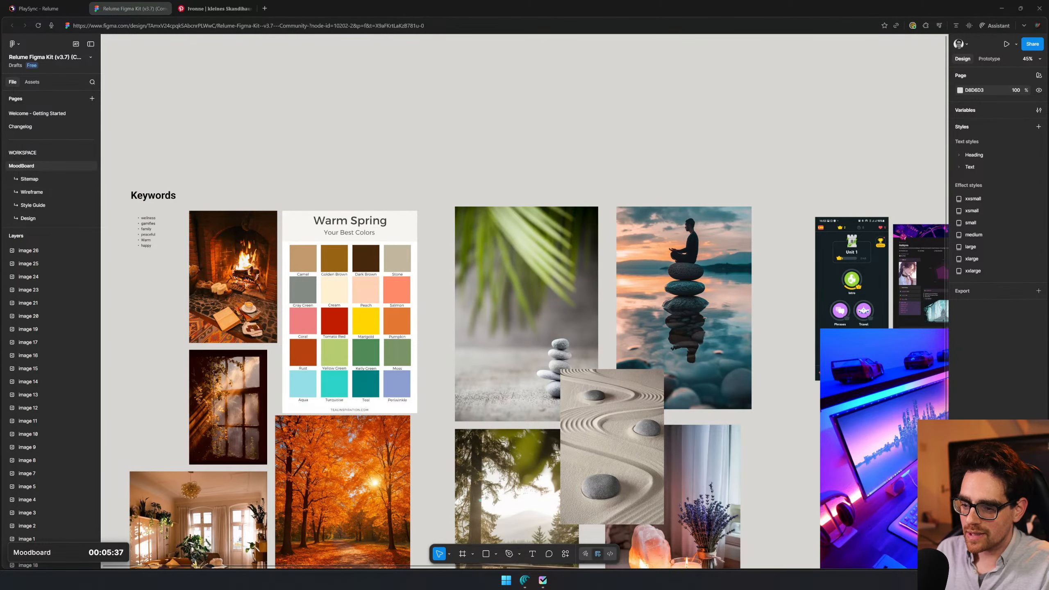
- Open the YouTube video "I Challenge You To Design a Website in 2 Hours!" in a new tab and find its "Create a moodboard" chapter
click(264, 9)
key(ctrl+v)
key(Return)
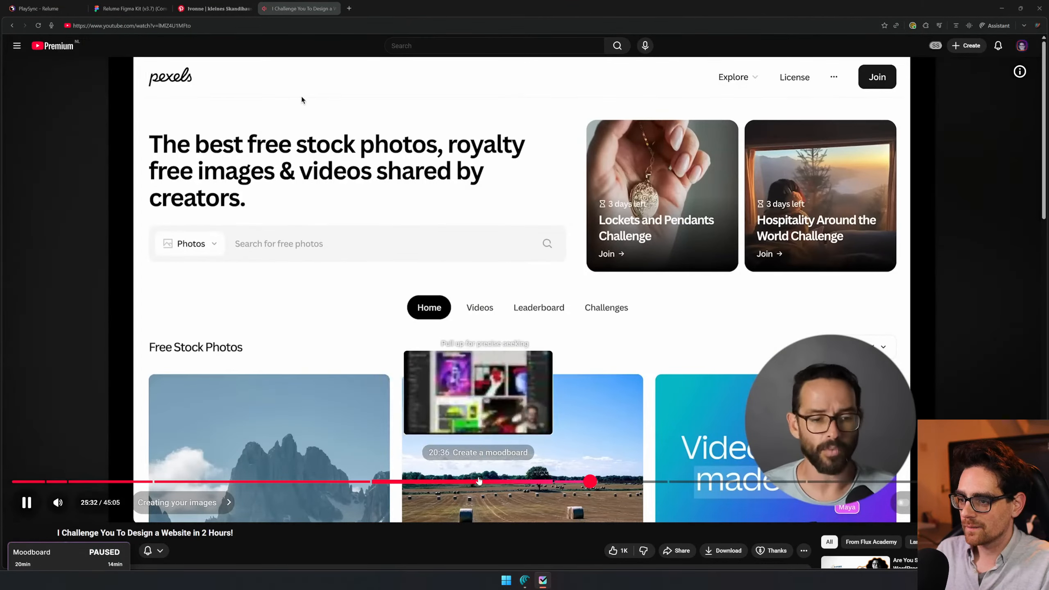
click(448, 480)
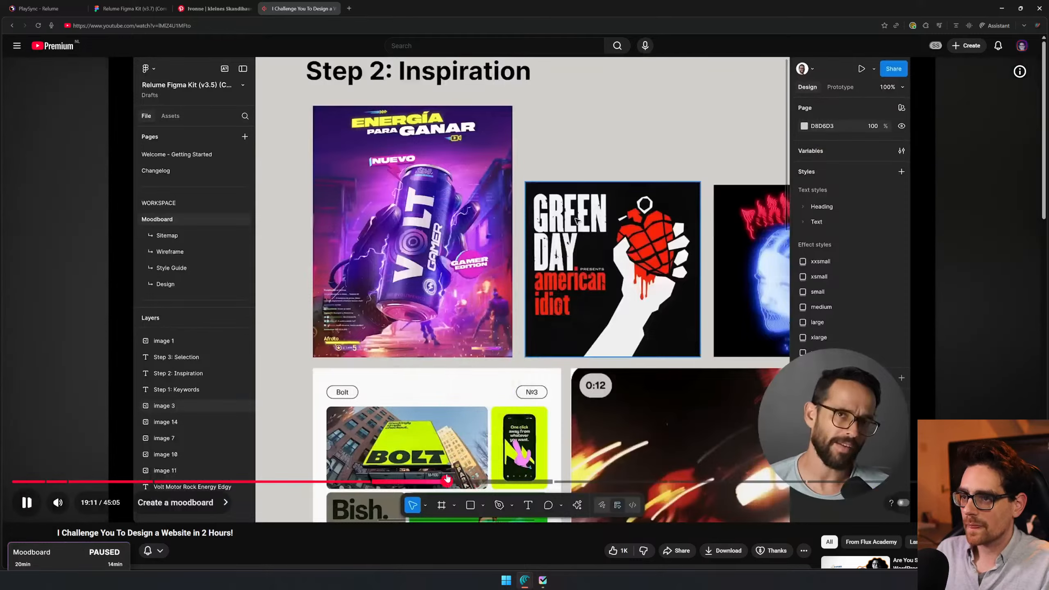
click(466, 482)
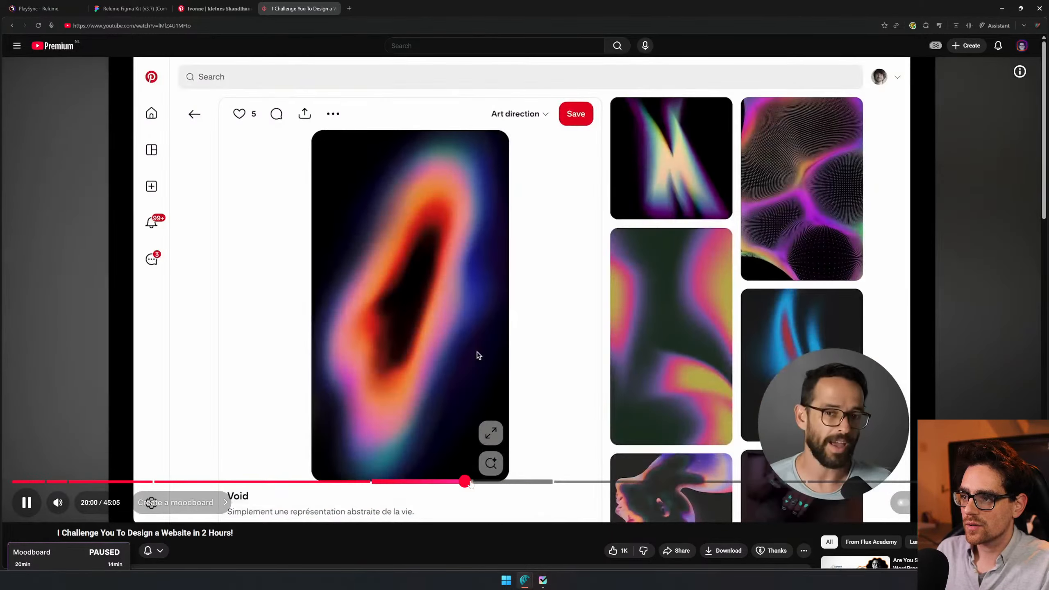
click(461, 482)
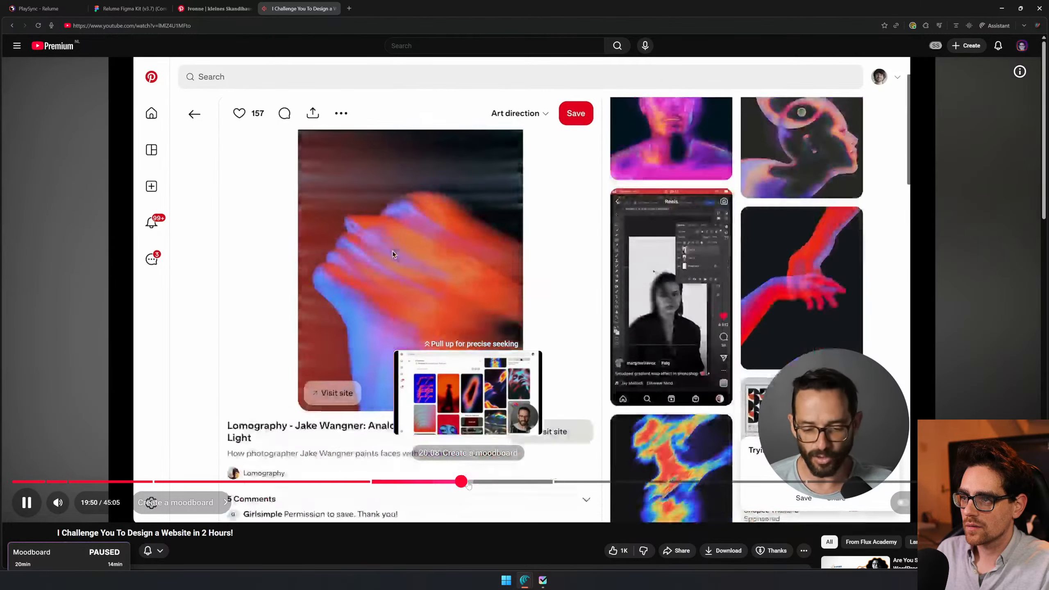
drag(468, 486, 450, 484)
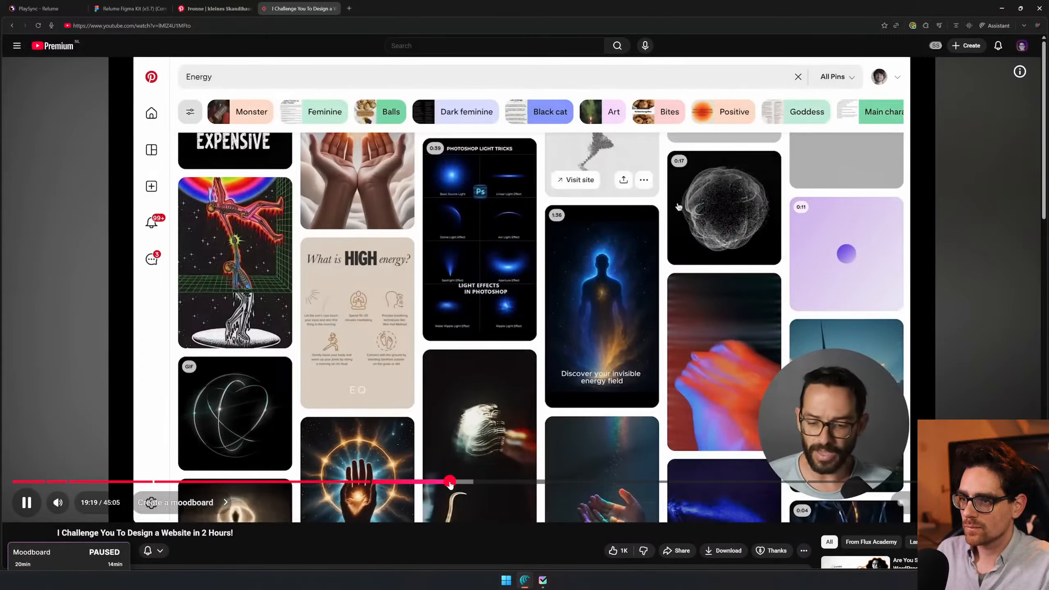
- Lower the sound volume and skim the "Create a moodboard" chapter between about 19:00 and 19:50 for the Pinterest keyword searches
key(XF86AudioLowerVolume)
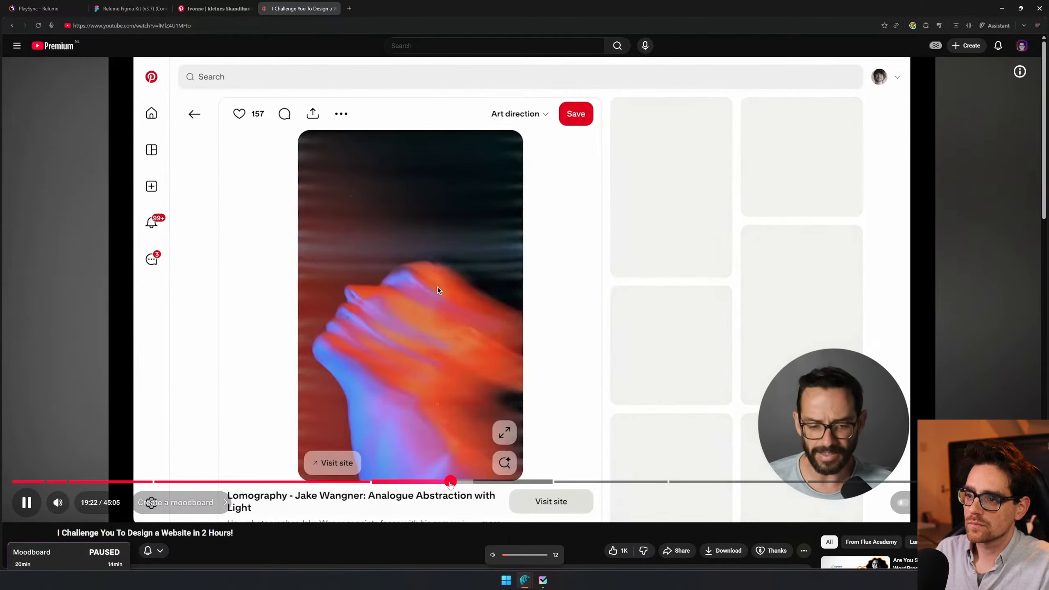
key(Left)
key(Left)
key(Left)
key(Left)
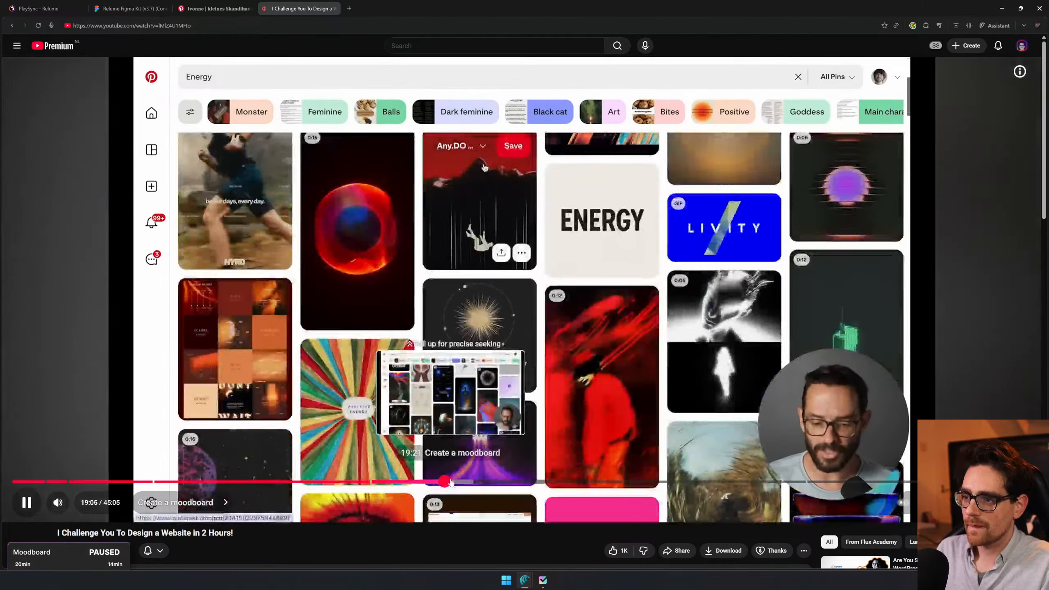
click(451, 482)
click(462, 482)
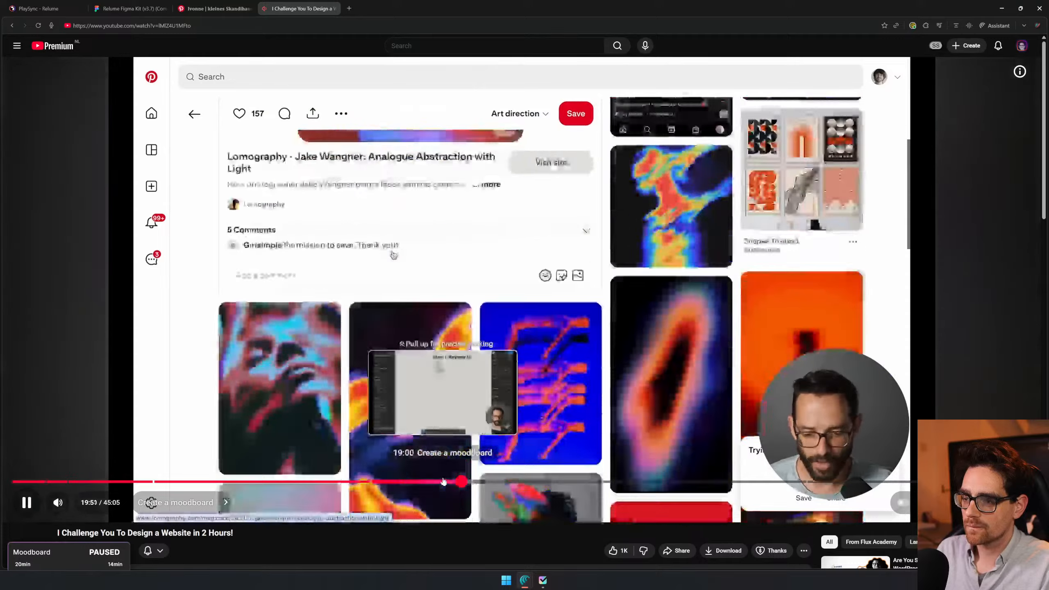
click(443, 482)
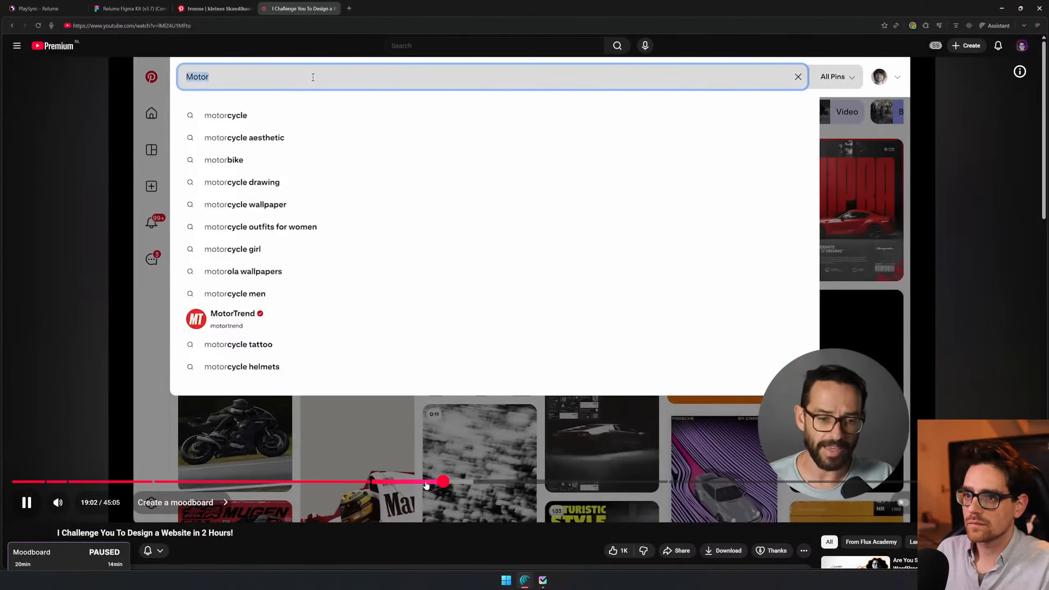
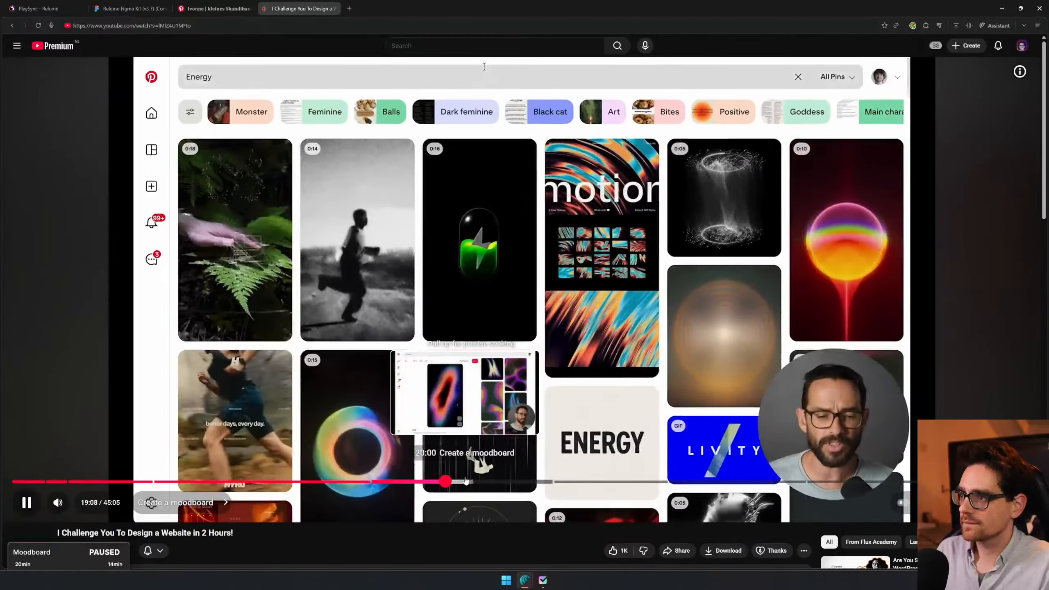
- Skim the rest of the "Create a moodboard" chapter from the Keywords list through "Step 2: Inspiration" to "Step 3: Selection"
click(474, 482)
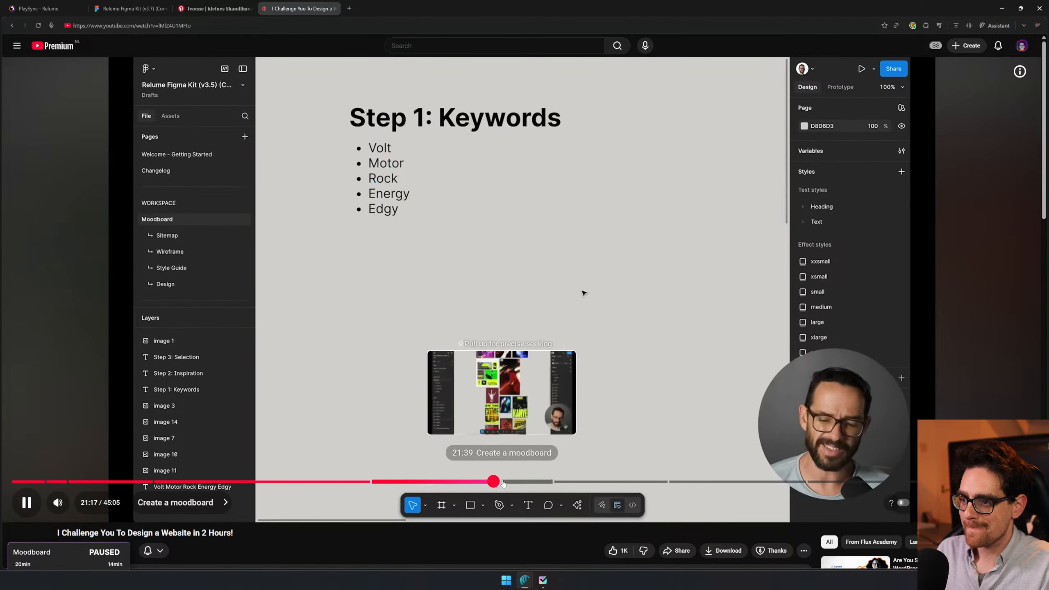
click(493, 482)
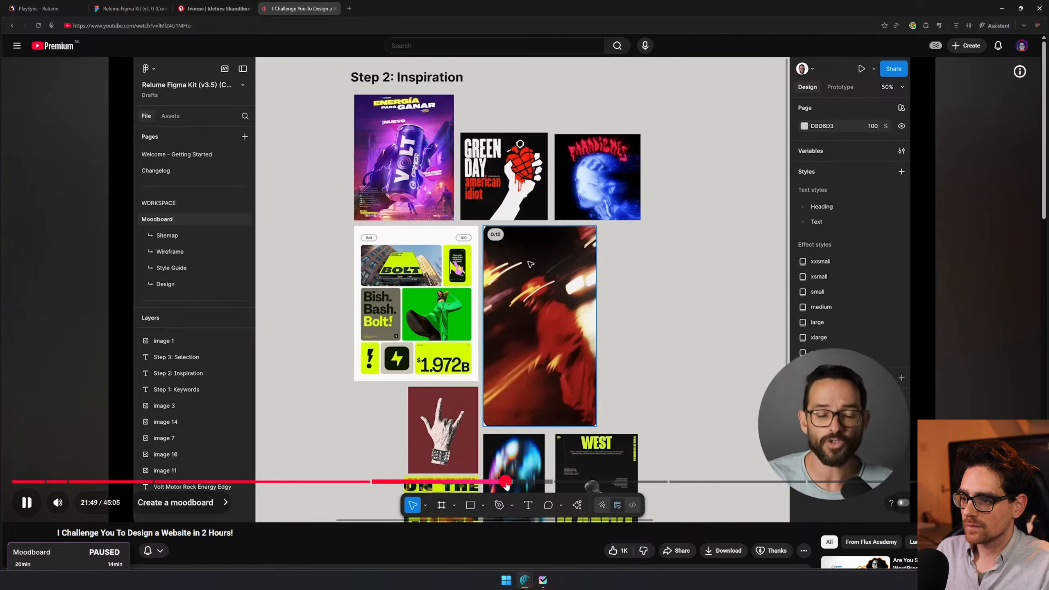
click(506, 482)
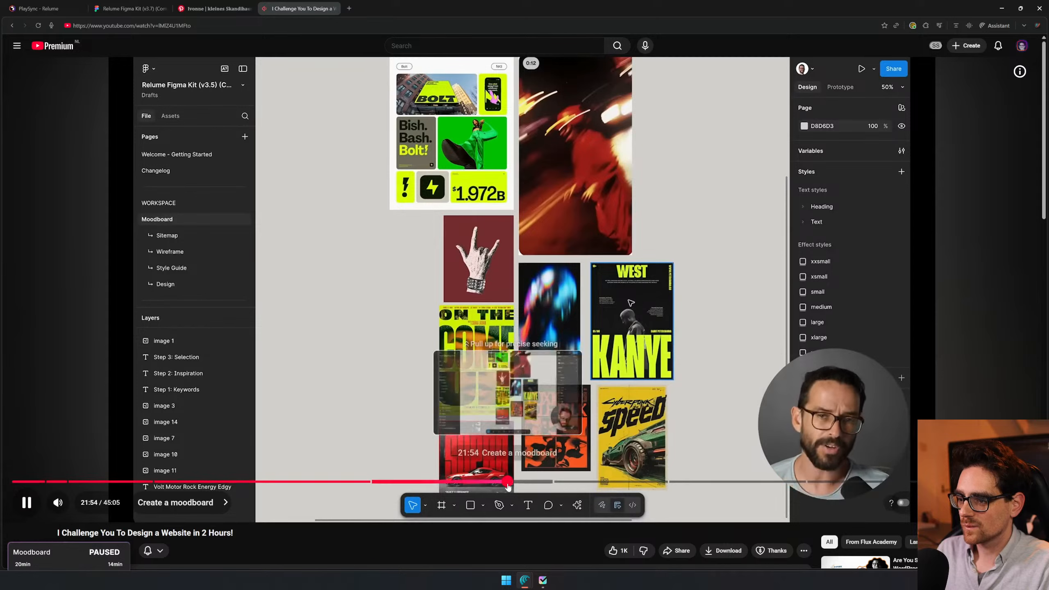
click(514, 482)
click(524, 482)
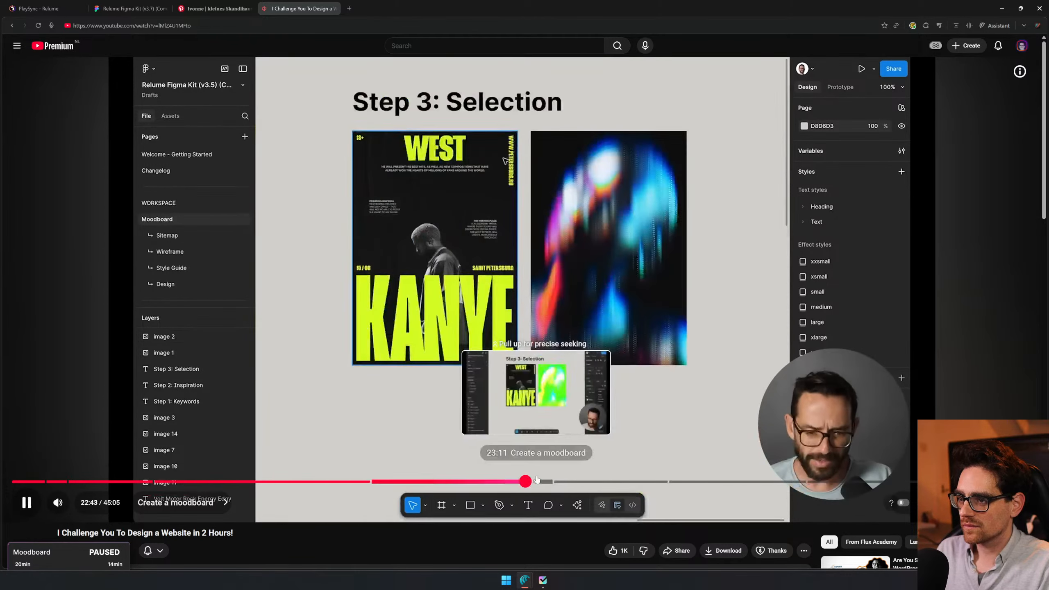
click(537, 481)
click(539, 482)
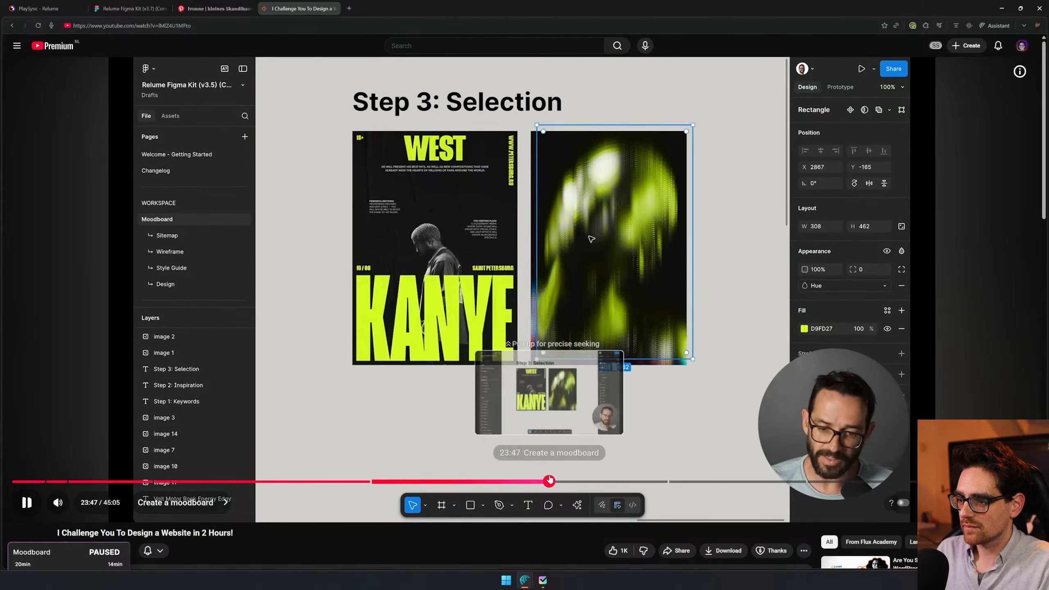
- Skip ahead to the Image Ideas list in the "Creating your images" chapter at about 25:22 and pause the video
click(559, 482)
click(576, 482)
click(587, 481)
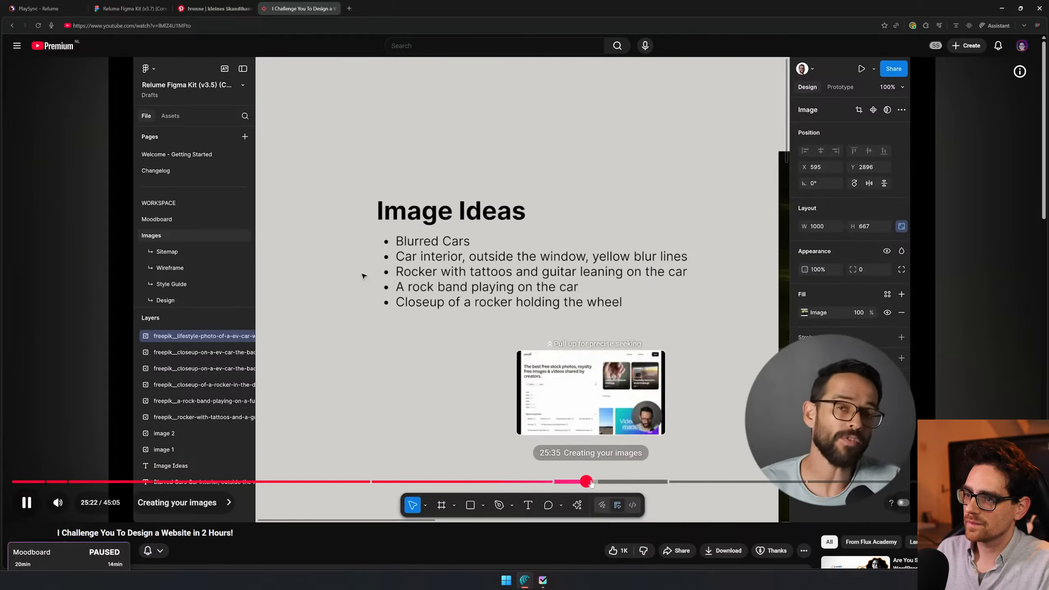
click(491, 211)
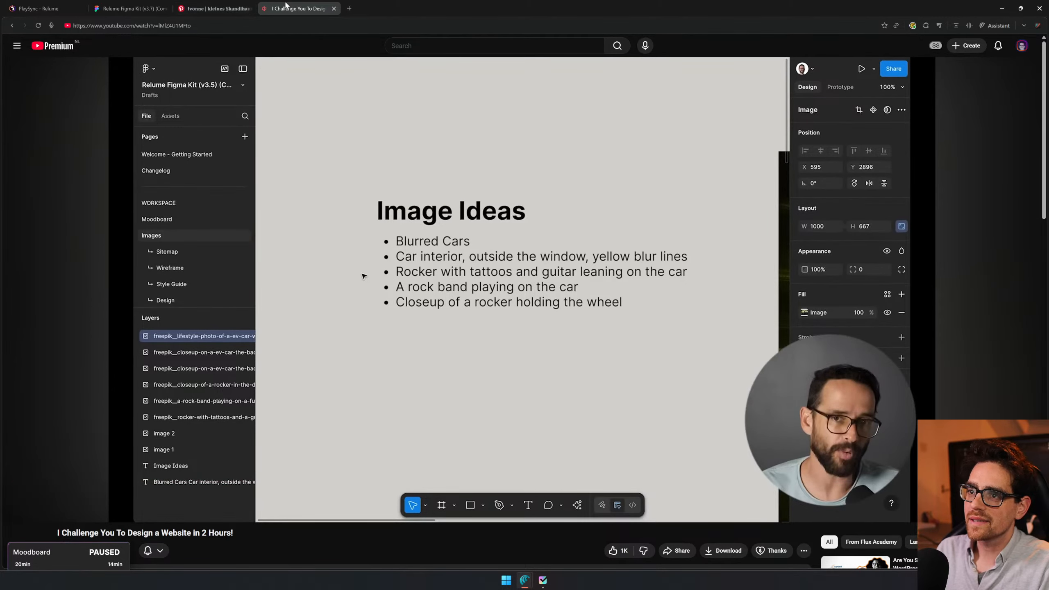
- Close the Pinterest page and the YouTube video and return to the Relume Figma Kit moodboard
click(223, 9)
click(251, 8)
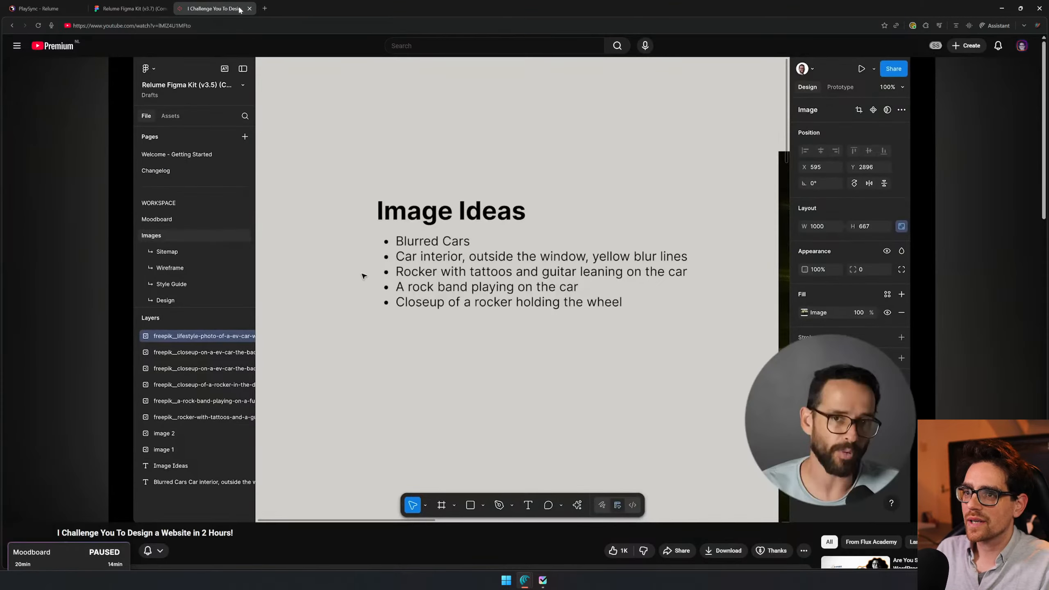
drag(239, 10, 0, 95)
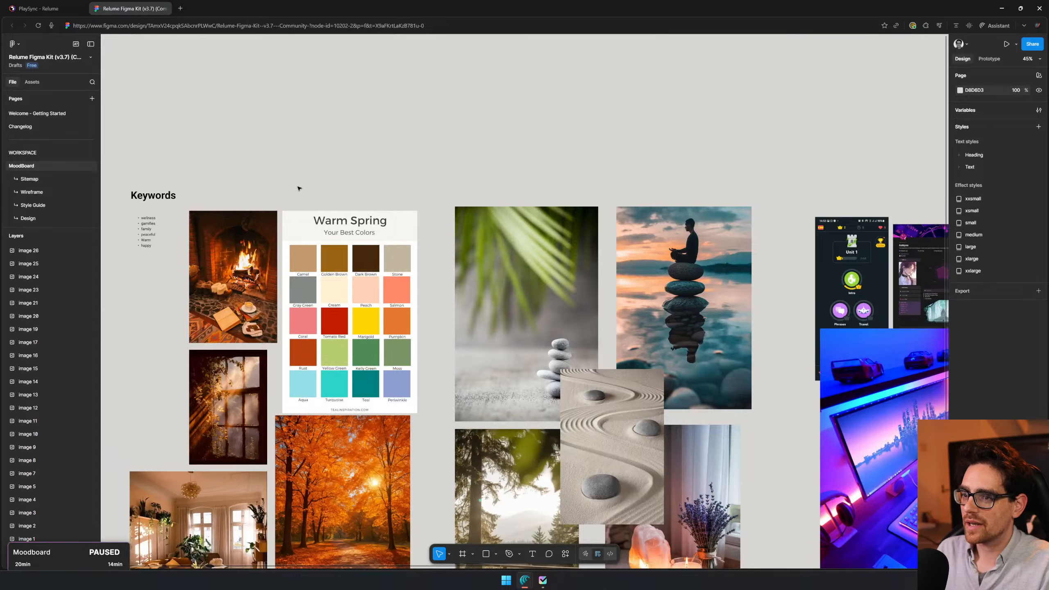
- Review all image groups on the moodboard, from the warm images across to the smiley photo and back to the Keywords list
drag(298, 188, 613, 125)
drag(764, 232, 423, 141)
scroll(738, 259, down, 3)
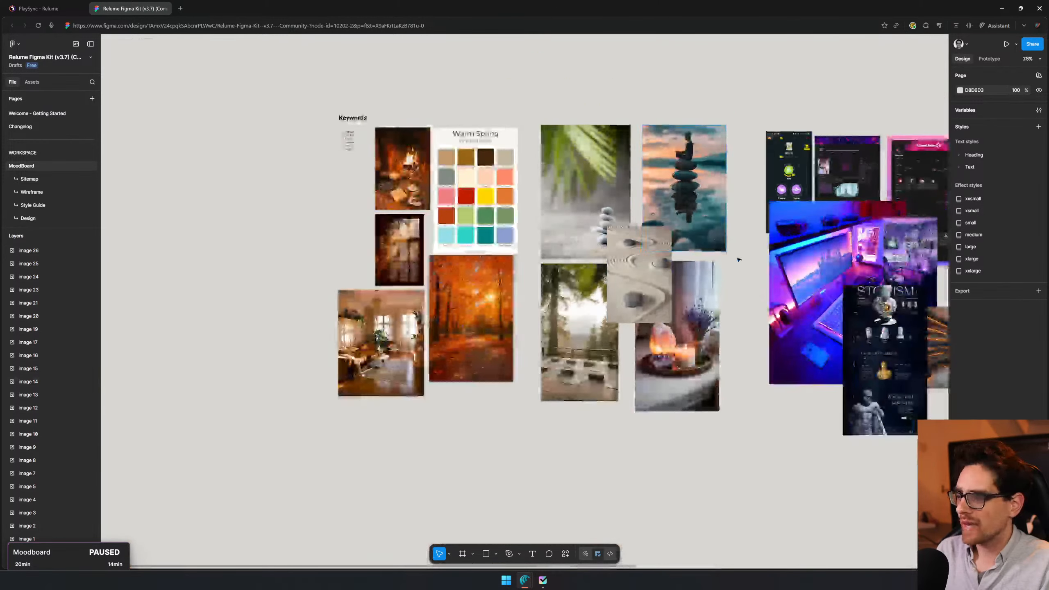
drag(739, 260, 421, 292)
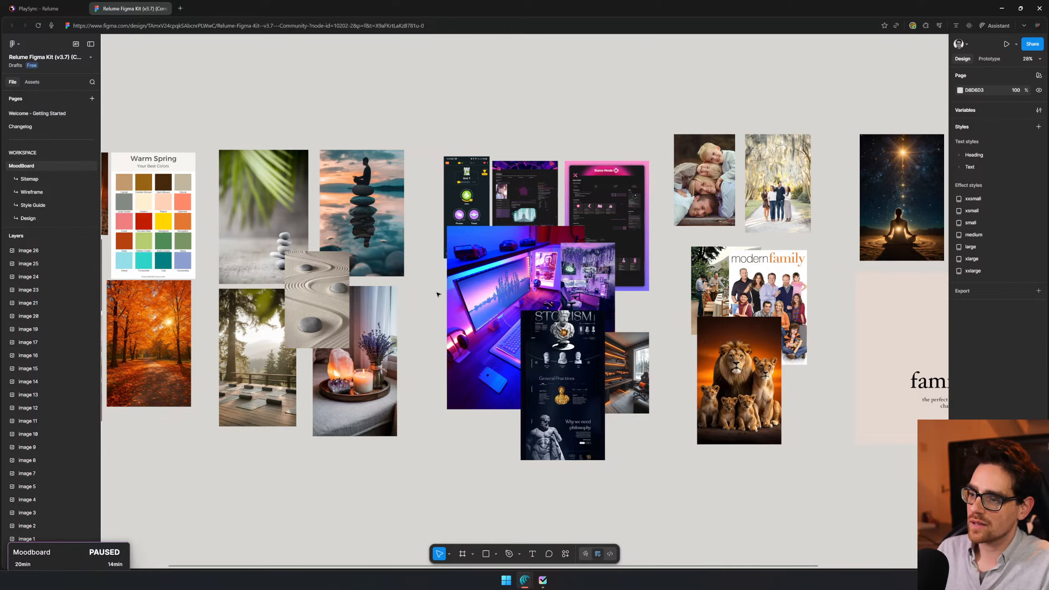
drag(678, 252, 467, 268)
drag(691, 392, 721, 396)
drag(484, 306, 258, 333)
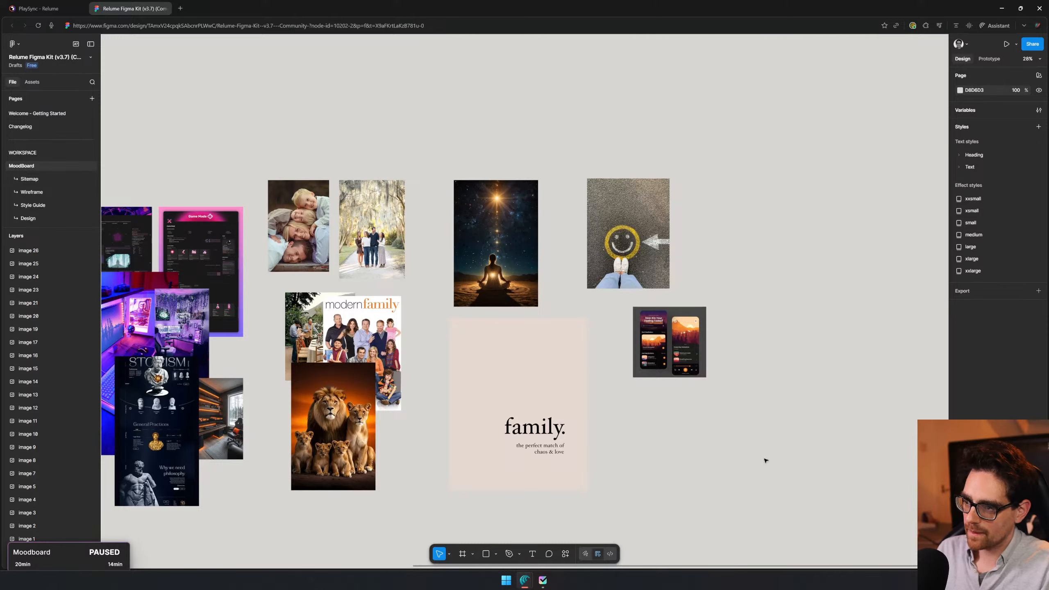
drag(497, 351, 646, 345)
drag(328, 314, 605, 318)
drag(295, 313, 530, 313)
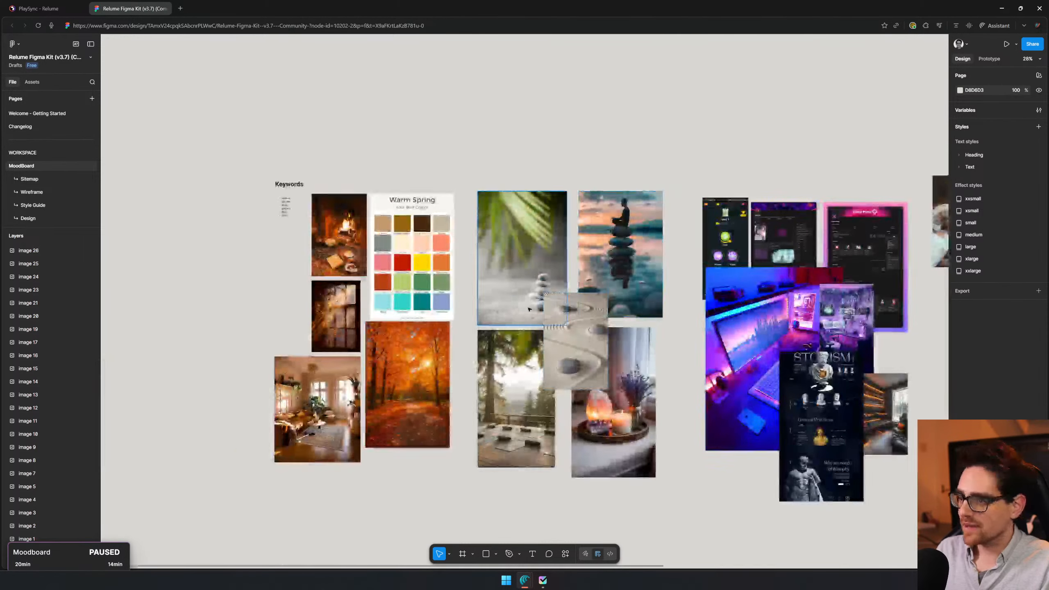
- Place a copy of the autumn forest path image in the empty area below the moodboard's image groups
click(416, 397)
scroll(416, 397, up, 3)
drag(454, 324, 605, 468)
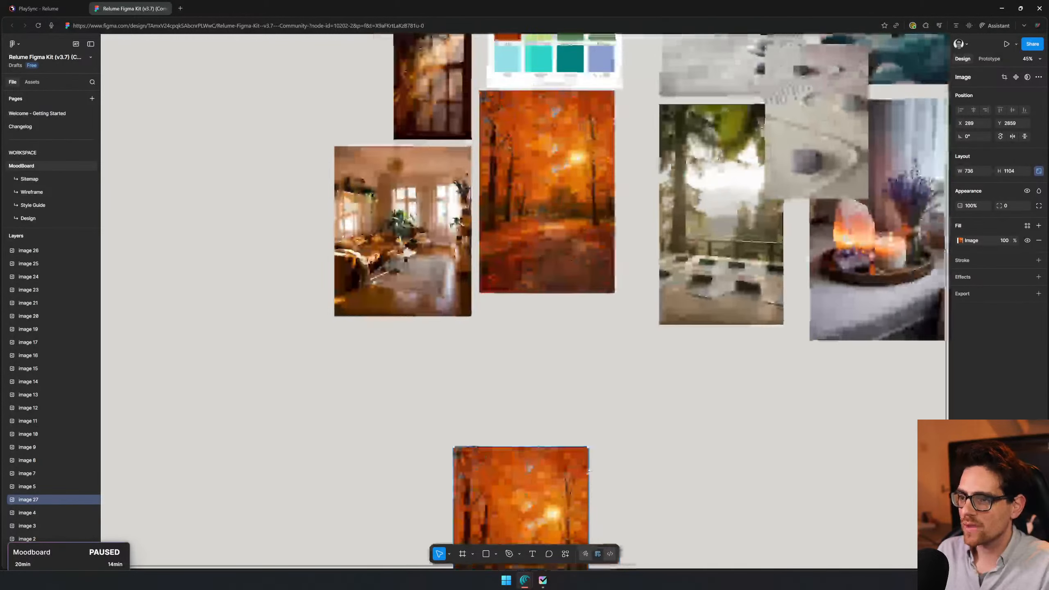
drag(409, 188, 563, 2)
- Place a copy of the sunlit living room image beside the copied autumn image, aligned with its top edge
click(568, 472)
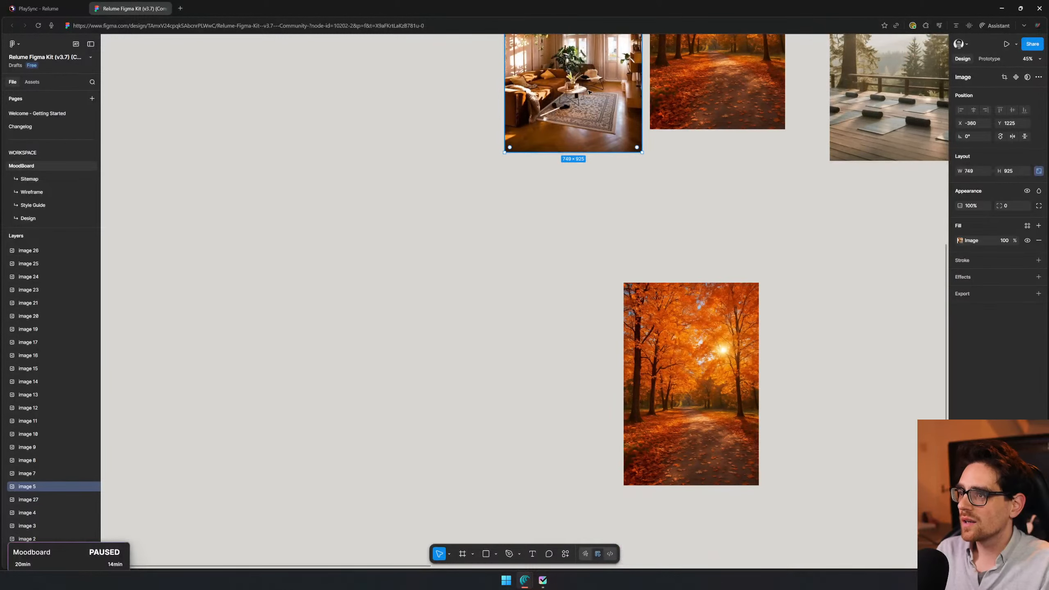
alt+drag(588, 144, 851, 392)
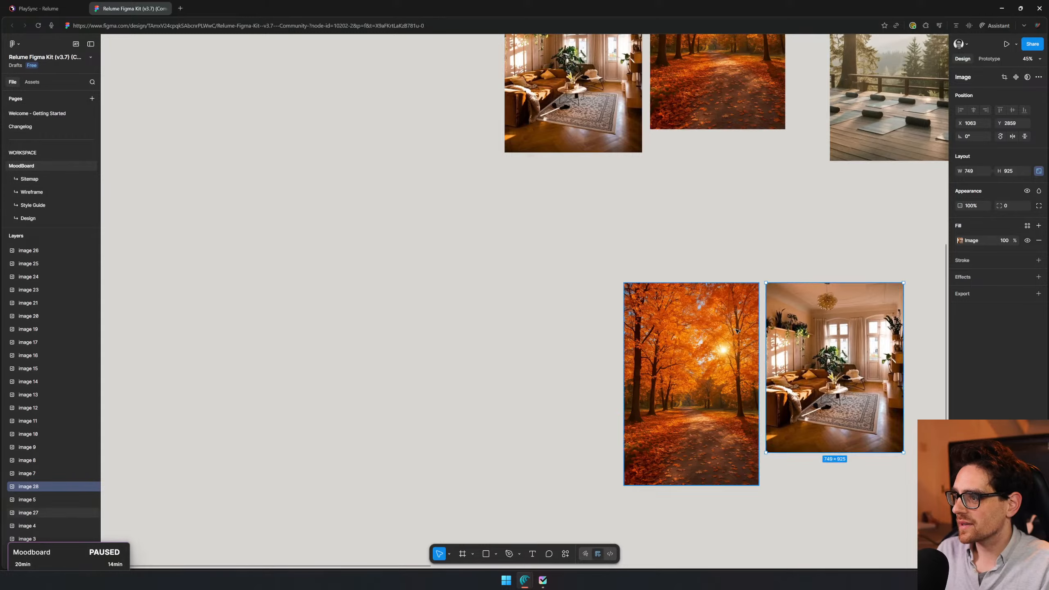
scroll(719, 349, up, 3)
drag(719, 349, 367, 271)
click(807, 325)
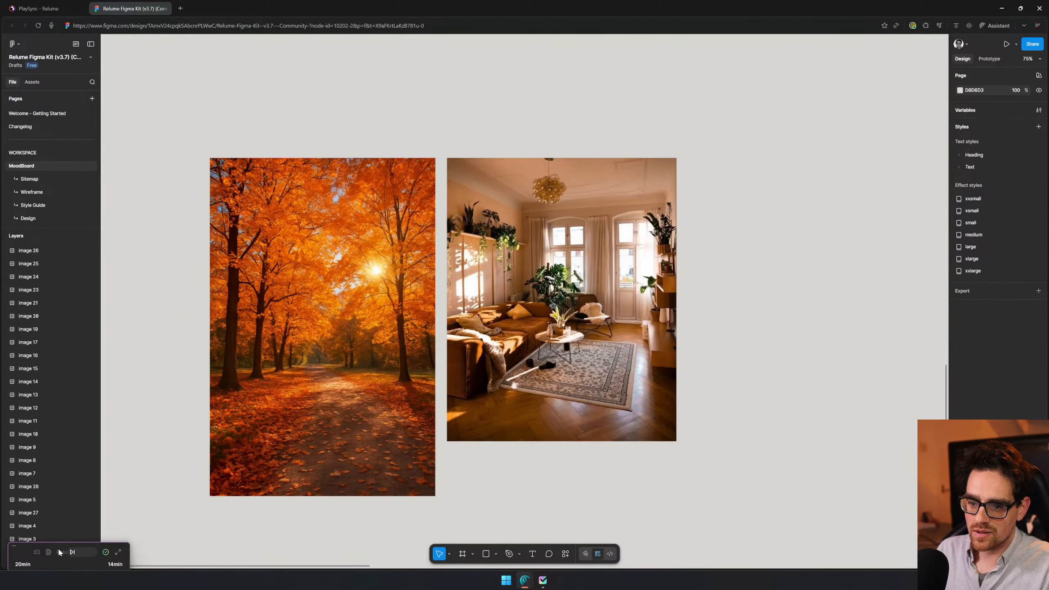
- Duplicate the lower living room image to its right and fill the copy with orange CB4A00 sampled from the autumn image
drag(565, 315, 821, 335)
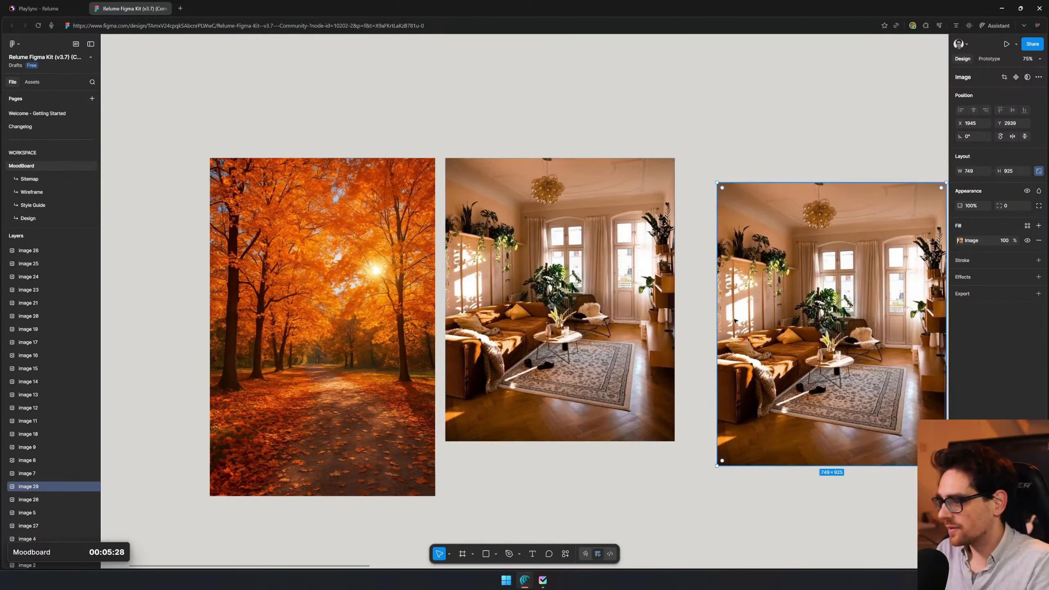
key(i)
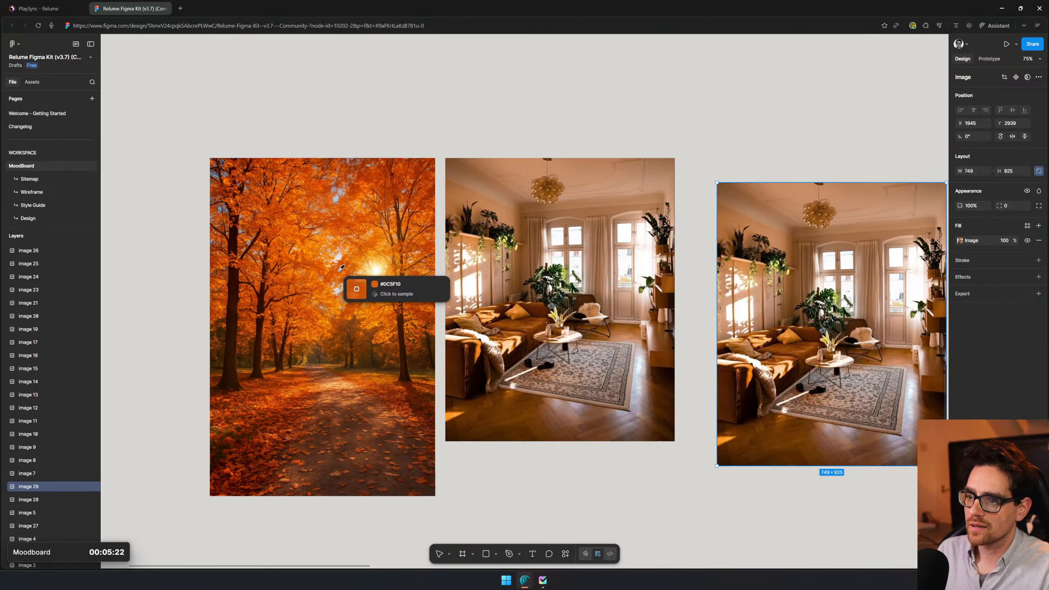
click(347, 267)
click(774, 156)
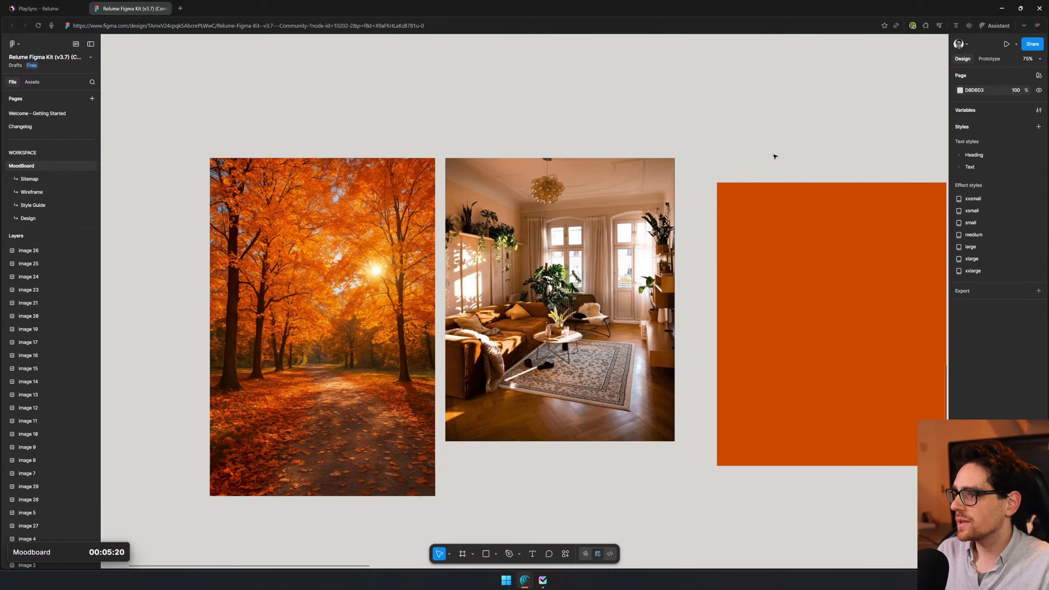
click(769, 268)
drag(806, 381, 822, 333)
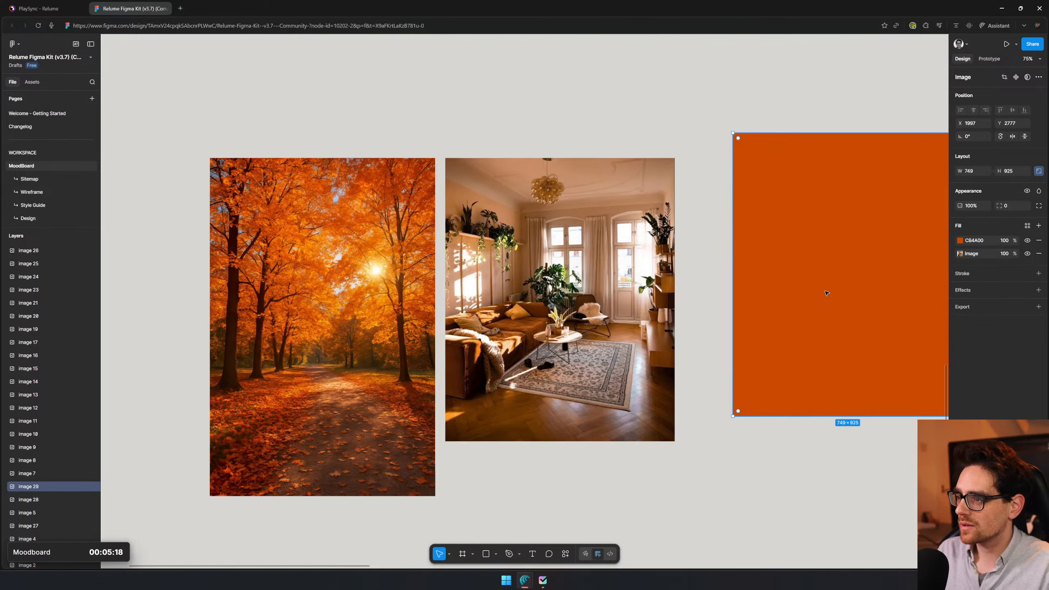
- Duplicate the orange swatch below itself and fill the copy with dark brown 331403 sampled from a tree trunk
alt+drag(822, 176, 812, 434)
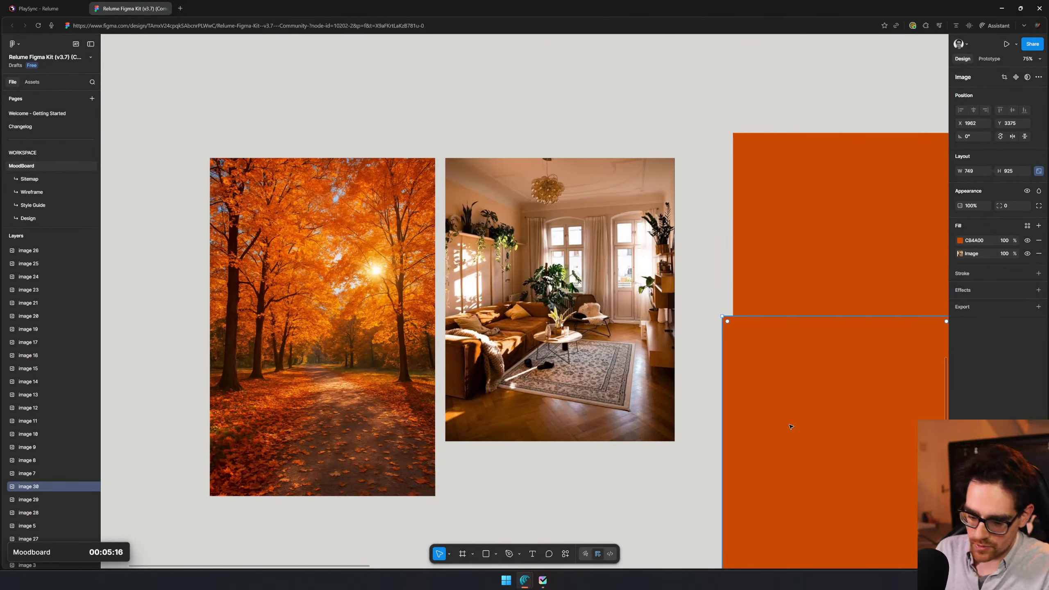
key(i)
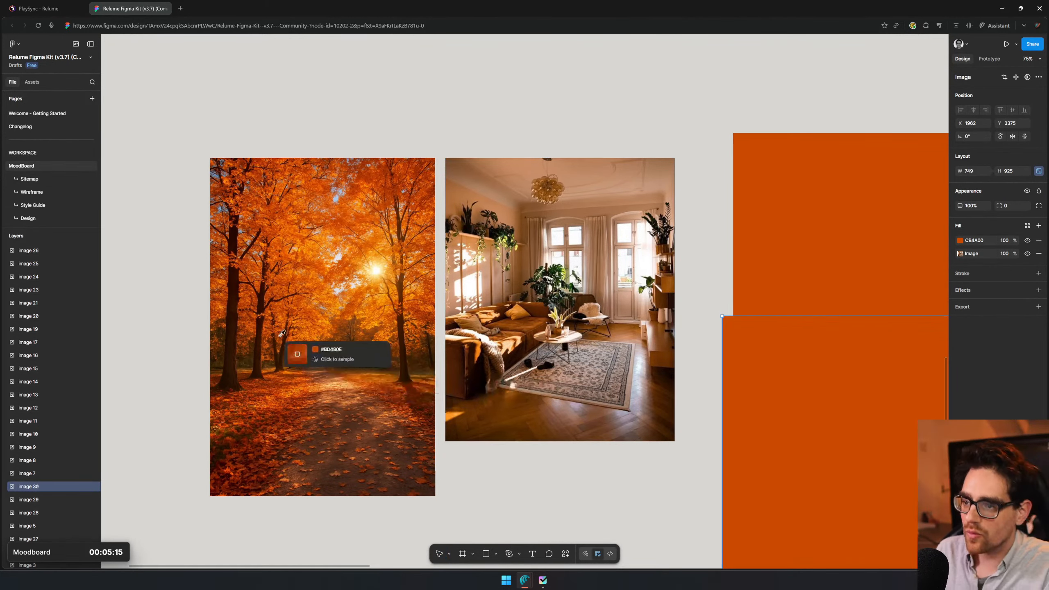
click(238, 336)
scroll(791, 387, down, 5)
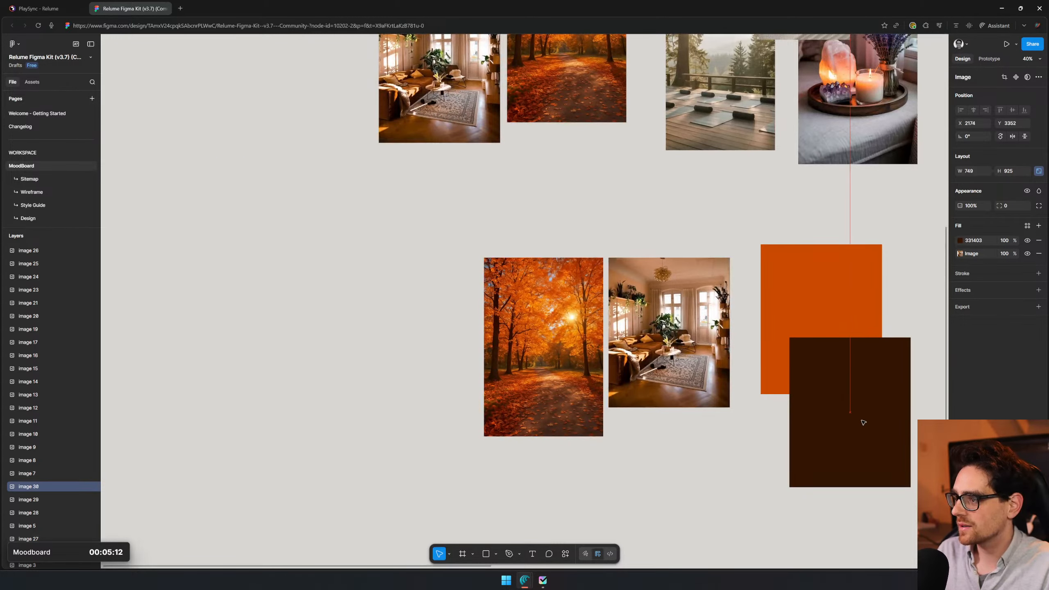
- Duplicate the dark brown swatch and place the copy below it, in line with the orange swatch
key(ctrl+d)
drag(879, 413, 826, 400)
drag(683, 392, 721, 419)
scroll(590, 293, up, 6)
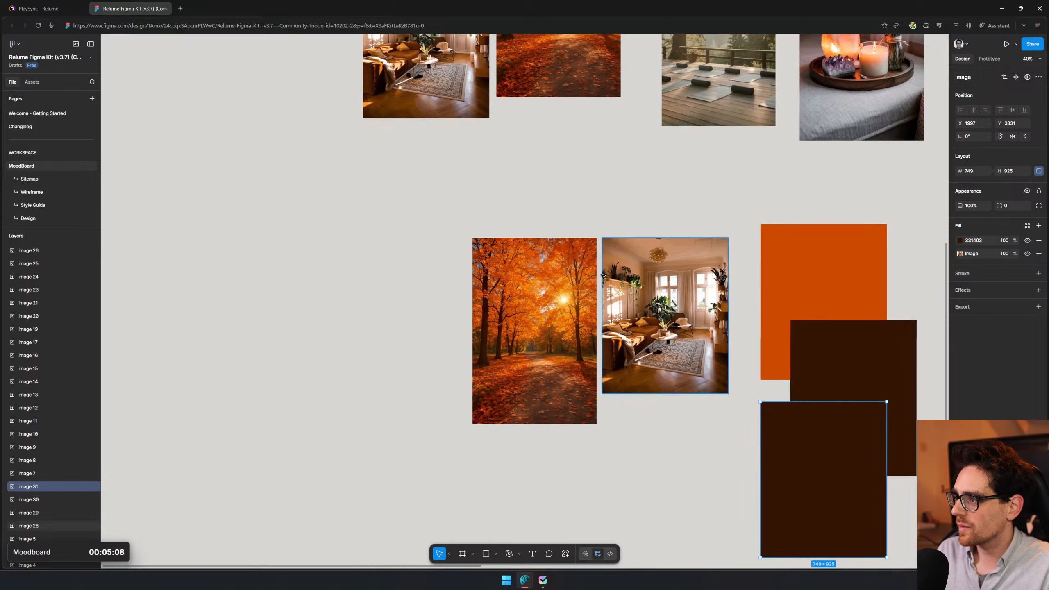
drag(497, 388, 395, 285)
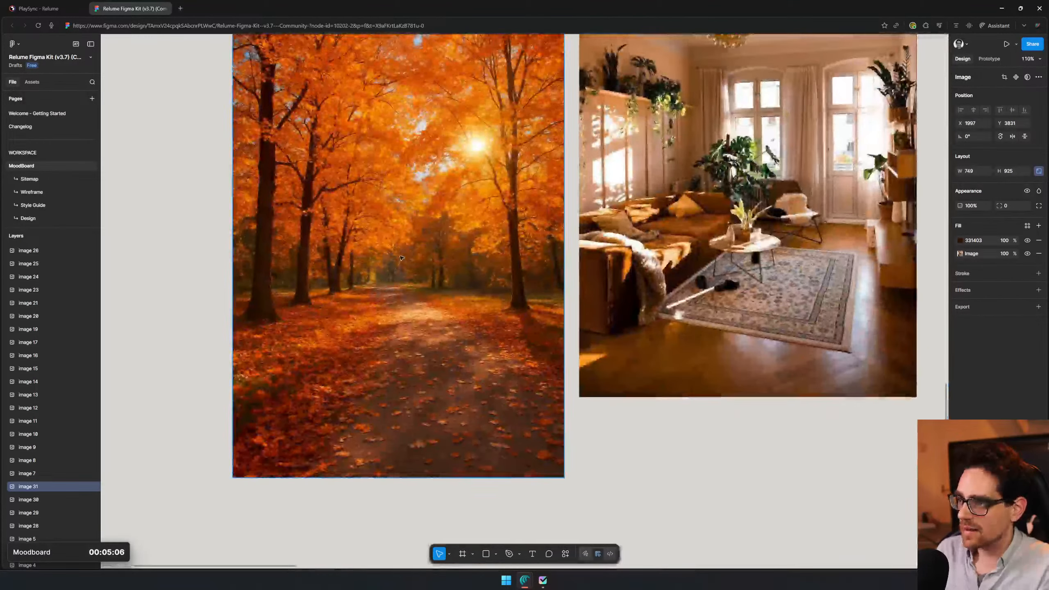
key(8)
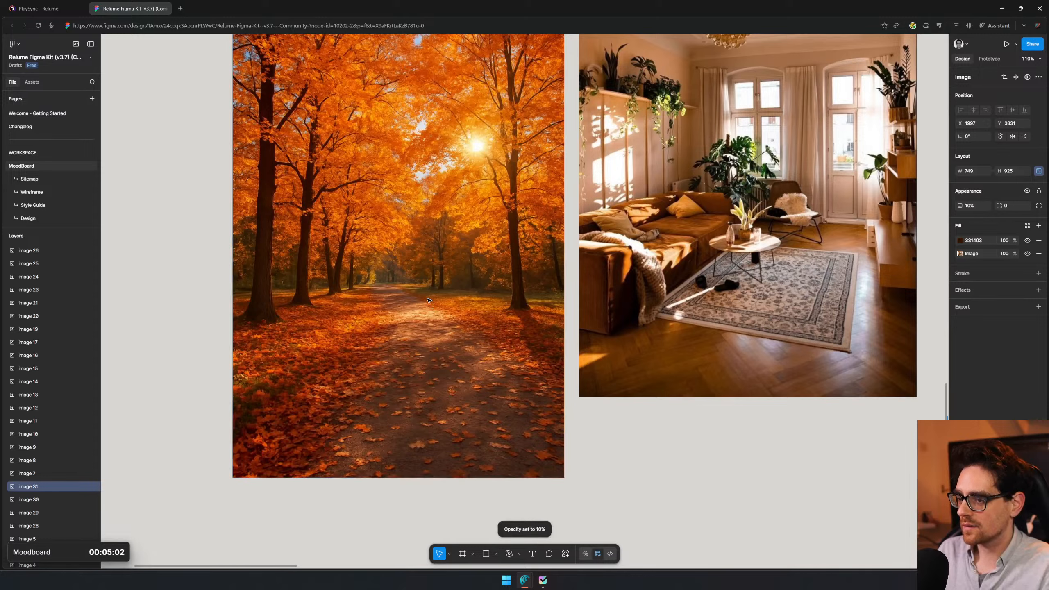
text(1)
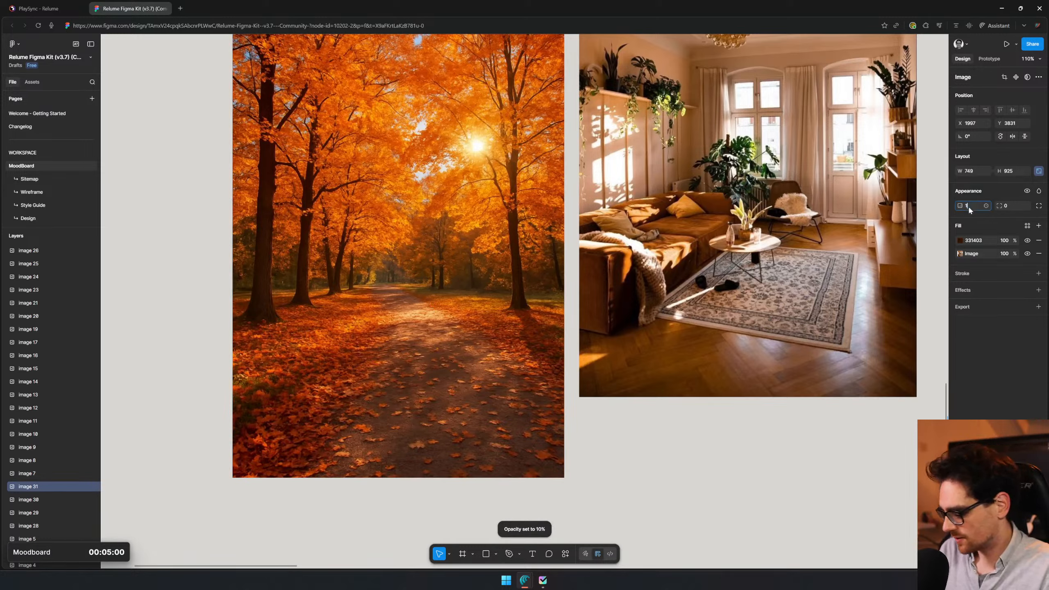
text(00)
key(Return)
- Fill the lowest swatch with golden yellow DB9D4A sampled from the autumn forest image
key(i)
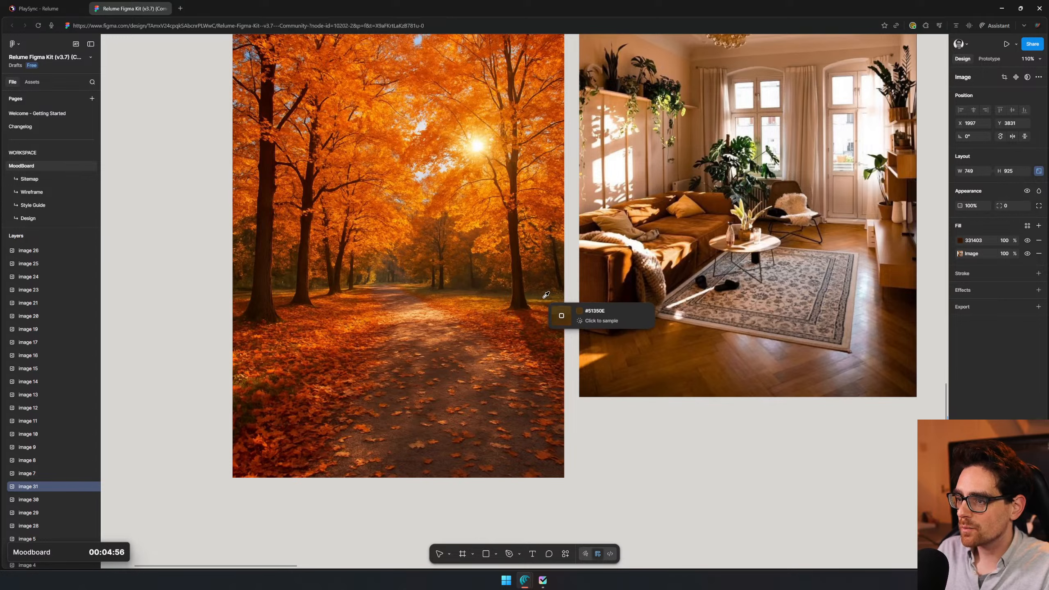
click(374, 277)
scroll(724, 461, down, 1)
scroll(421, 378, down, 5)
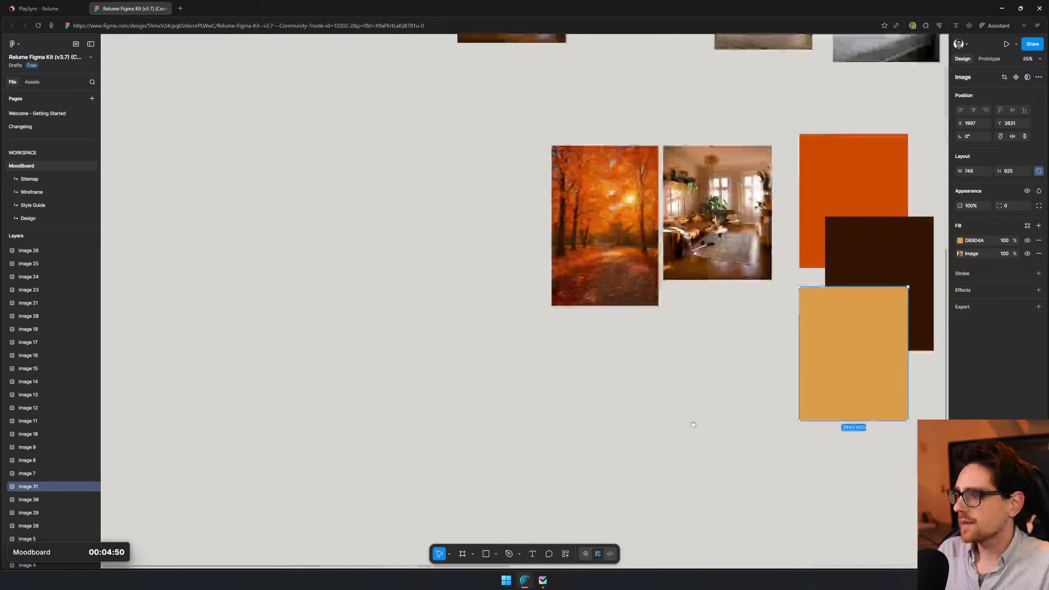
- Duplicate the orange, dark brown and golden swatches together as a second set to the right of the first
click(790, 296)
drag(811, 123, 700, 226)
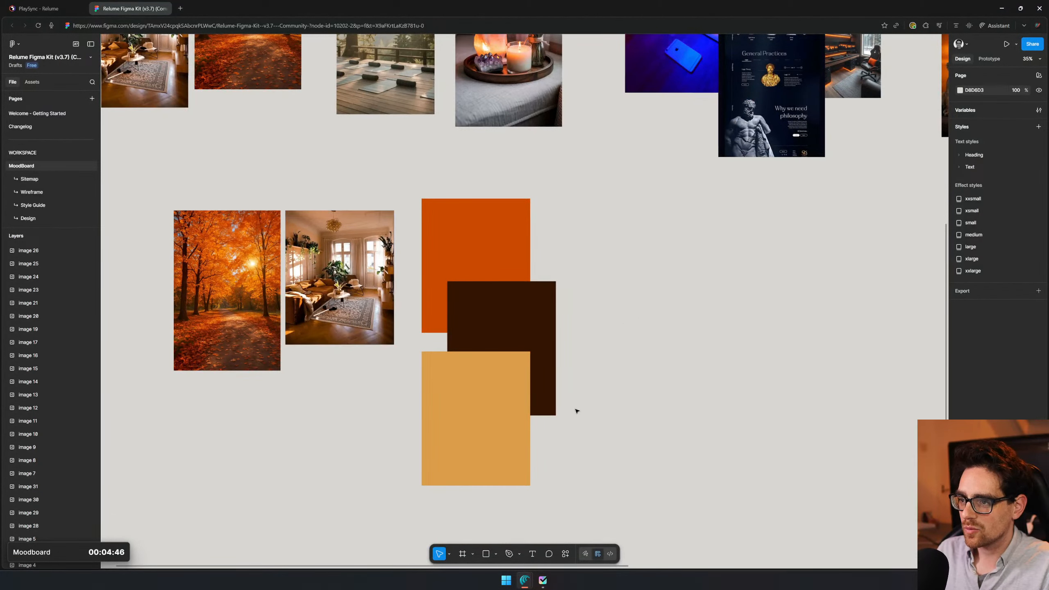
drag(632, 434, 613, 265)
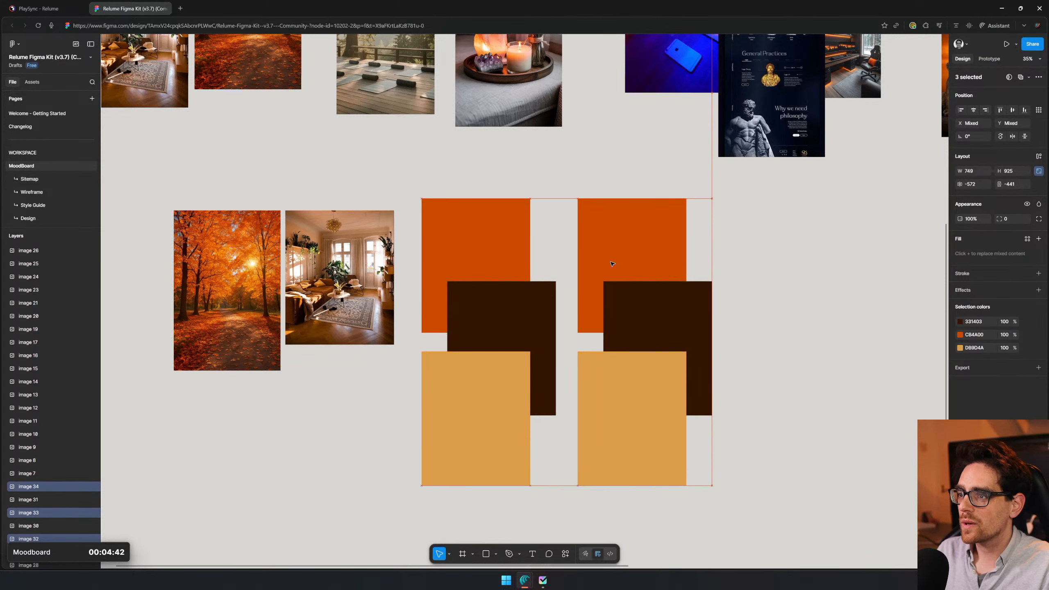
- Copy the lower living room image to the right of the second swatch set and delete the one beside the autumn image
drag(372, 311, 888, 291)
scroll(520, 333, up, 3)
click(520, 334)
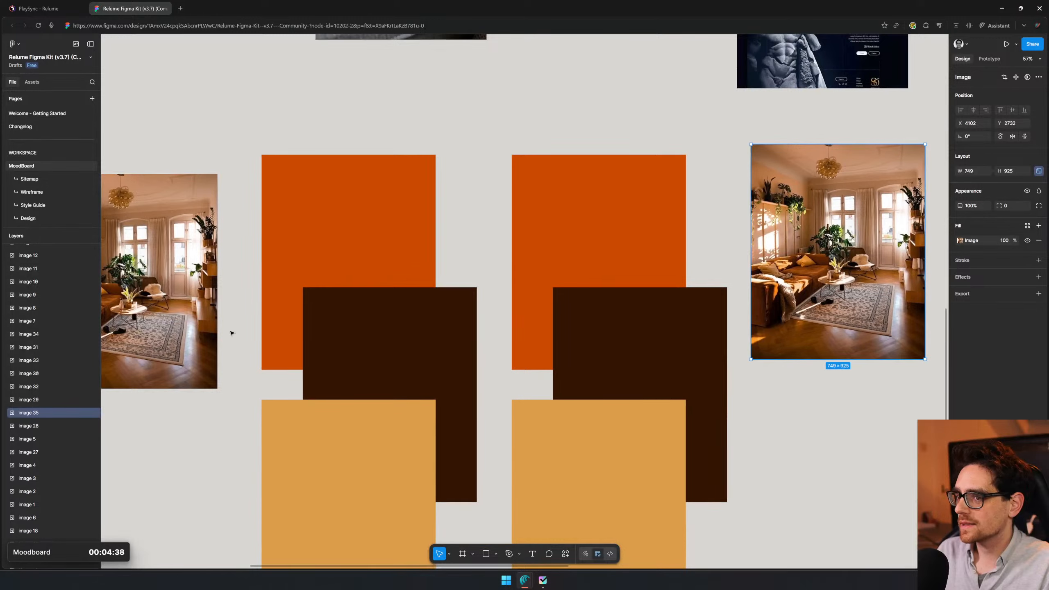
click(198, 327)
key(Delete)
- Fill the top swatch of the second set with brown 944A12 sampled from the sofa in the living room image
click(646, 223)
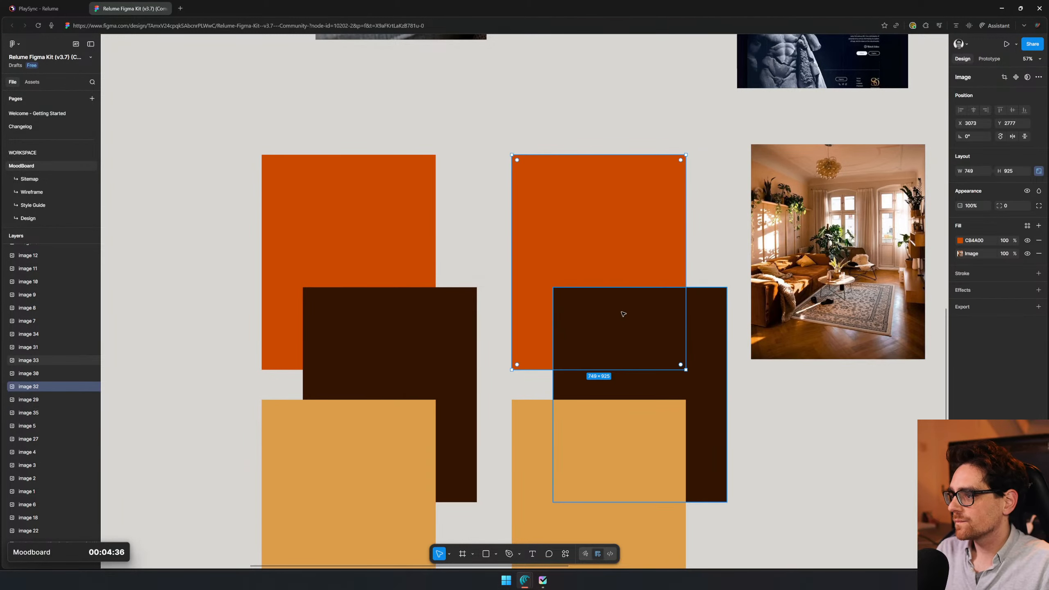
scroll(739, 277, up, 3)
drag(769, 278, 687, 293)
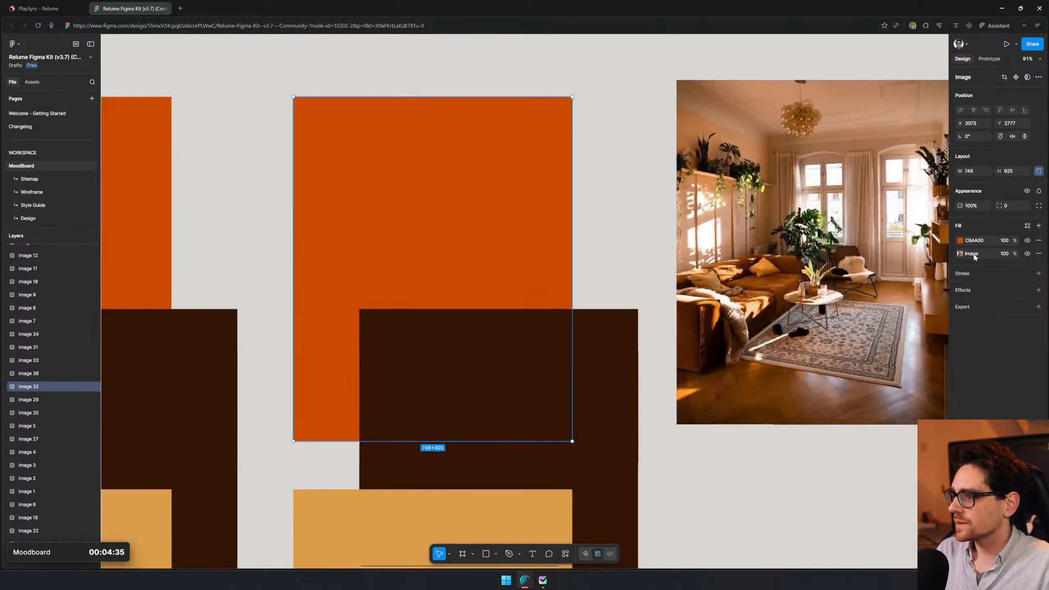
click(960, 240)
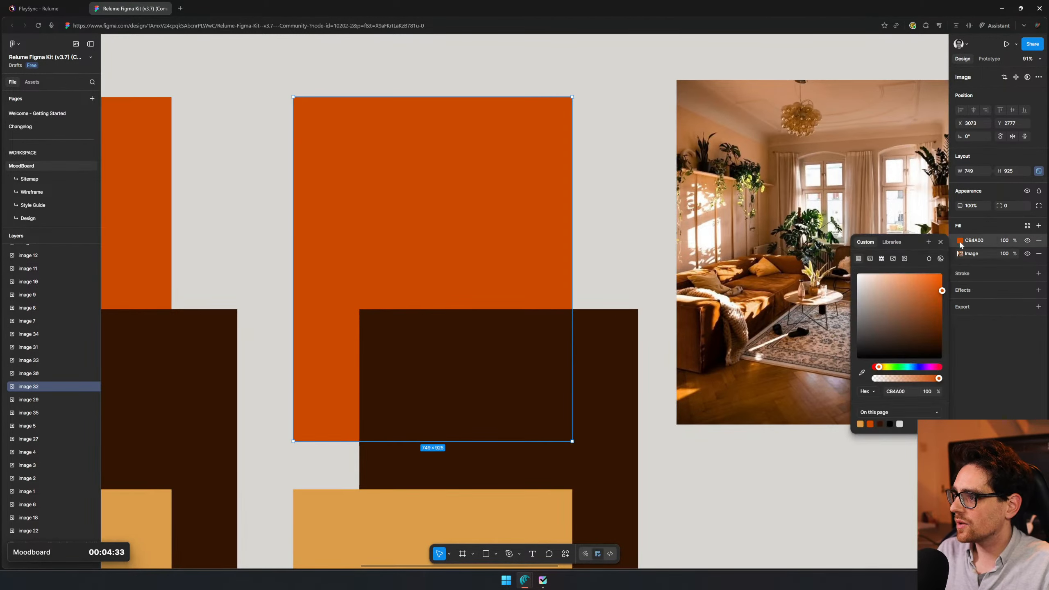
click(861, 374)
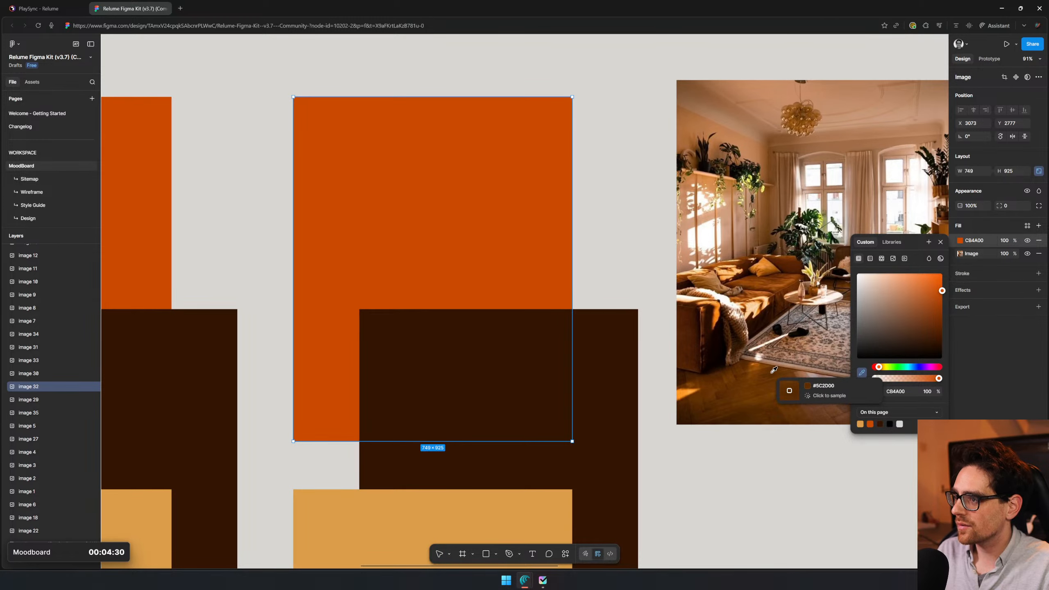
click(785, 279)
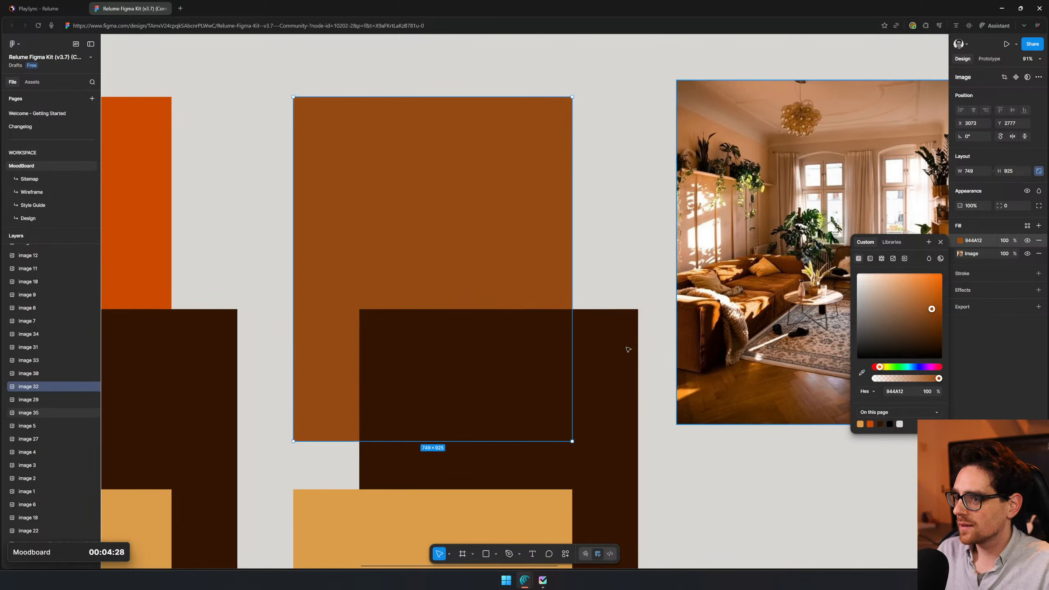
- Fill the middle swatch of the second set with light orange EB9142 sampled from the living room image
click(628, 349)
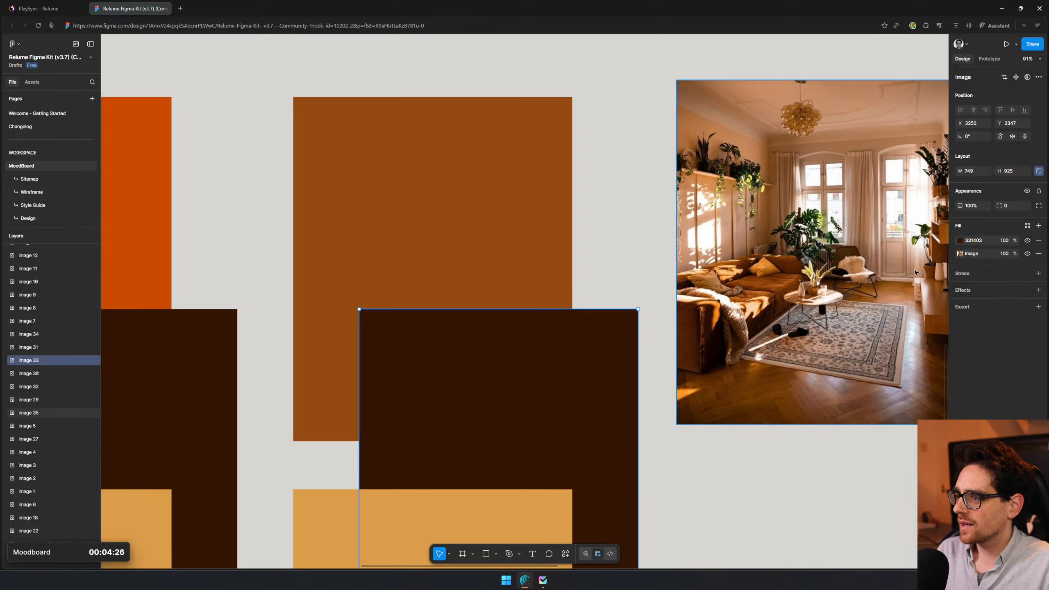
click(961, 240)
click(862, 374)
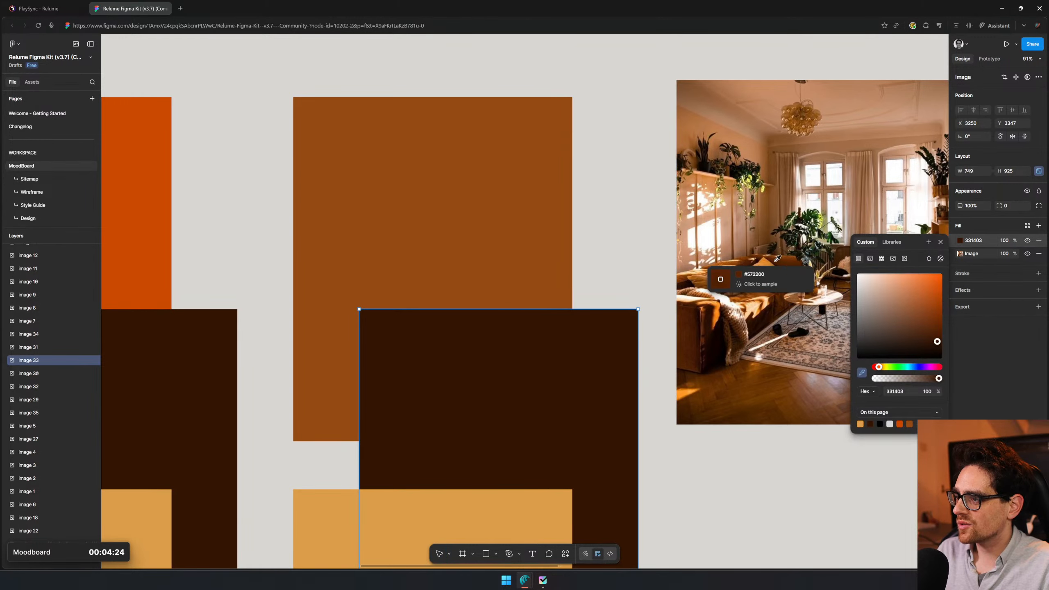
click(776, 285)
- Fill the lowest swatch of the second set with dark green 1B370B sampled from the plant in the living room image
scroll(775, 360, down, 3)
scroll(775, 360, right, 3)
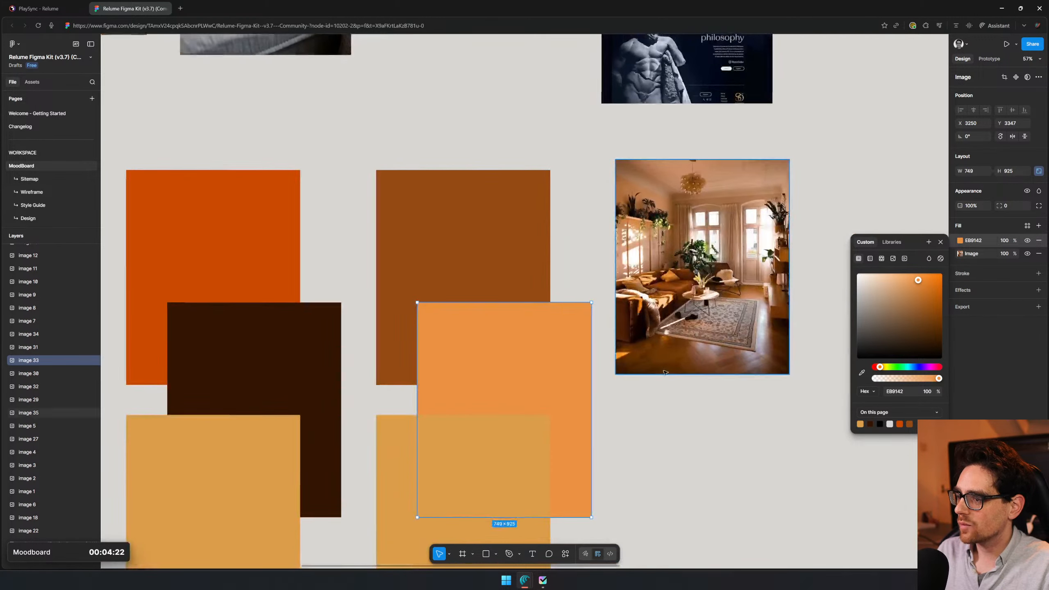
click(515, 438)
click(967, 241)
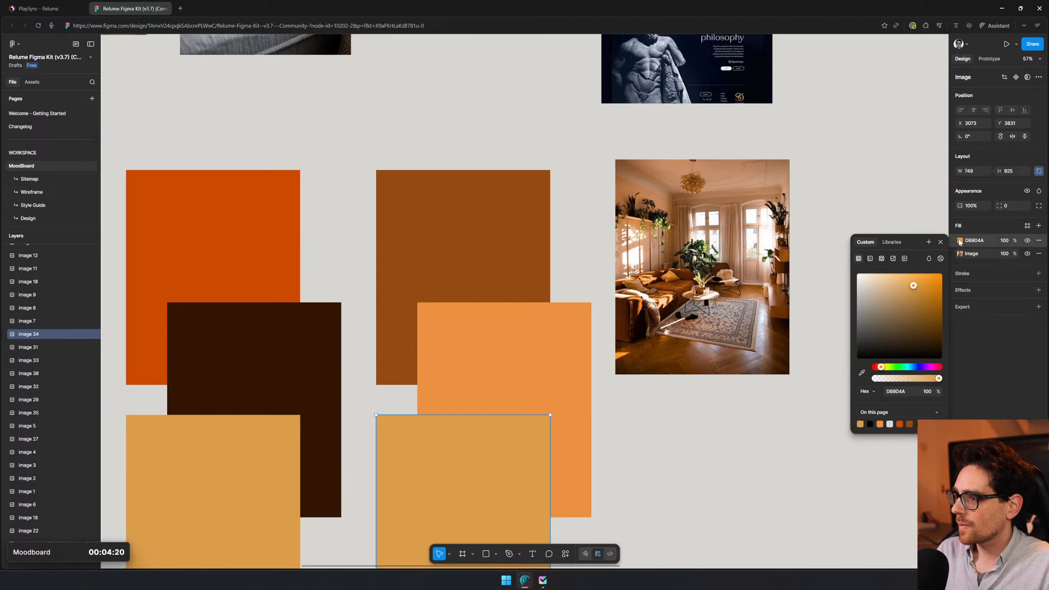
scroll(710, 286, up, 5)
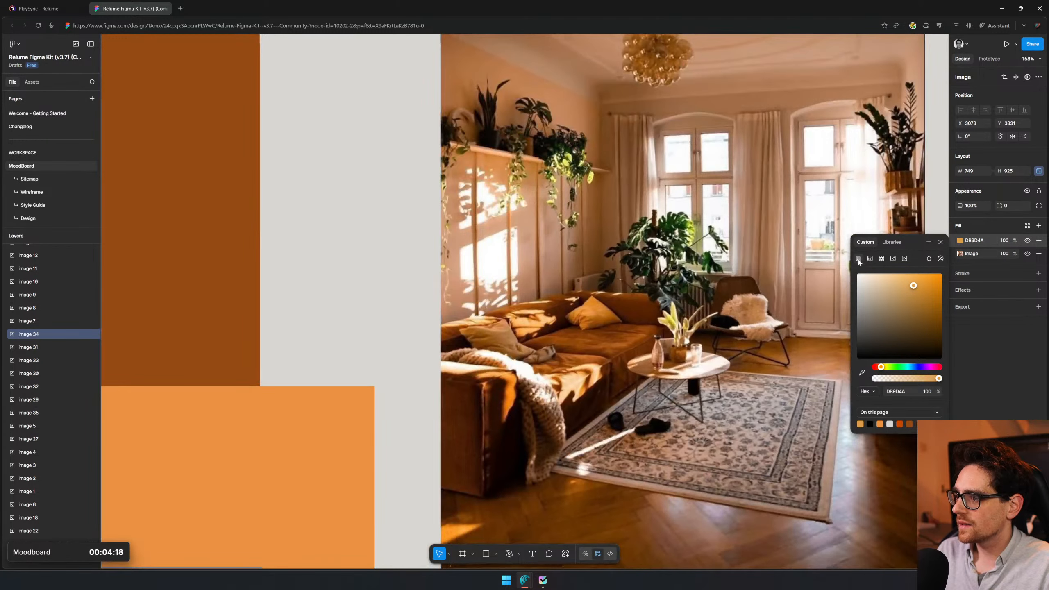
click(861, 372)
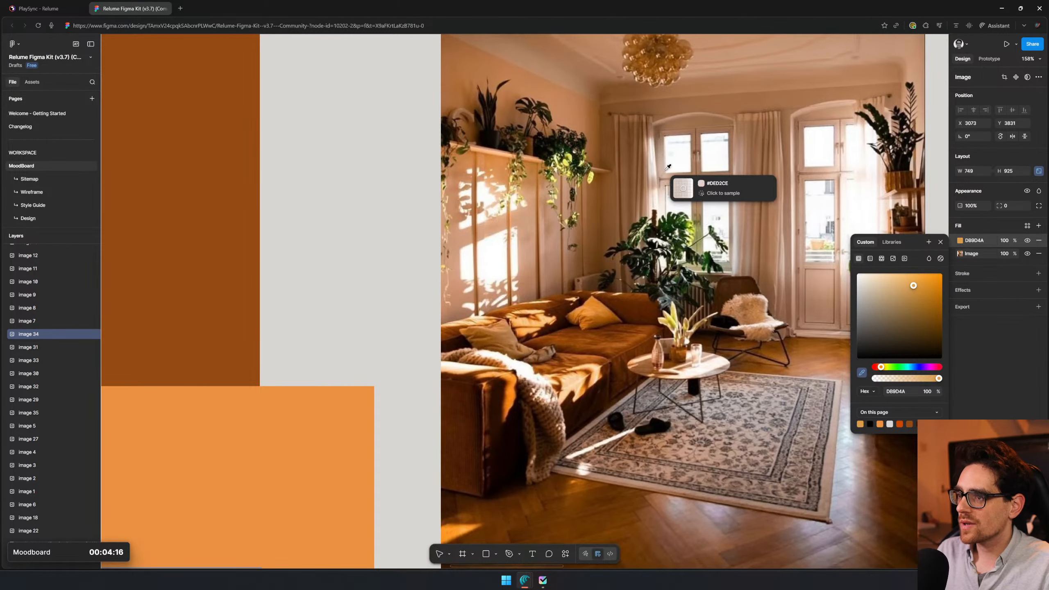
click(673, 216)
scroll(631, 302, down, 6)
click(667, 422)
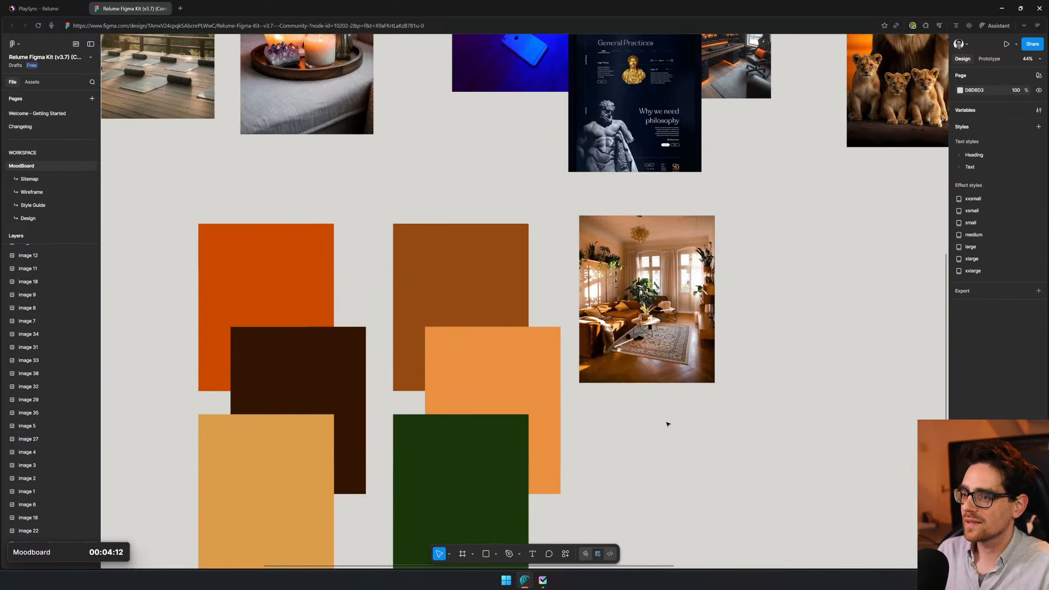
- Duplicate the first set's orange and dark brown swatches together with the green swatch, placing the copies to the lower right
drag(672, 442, 852, 291)
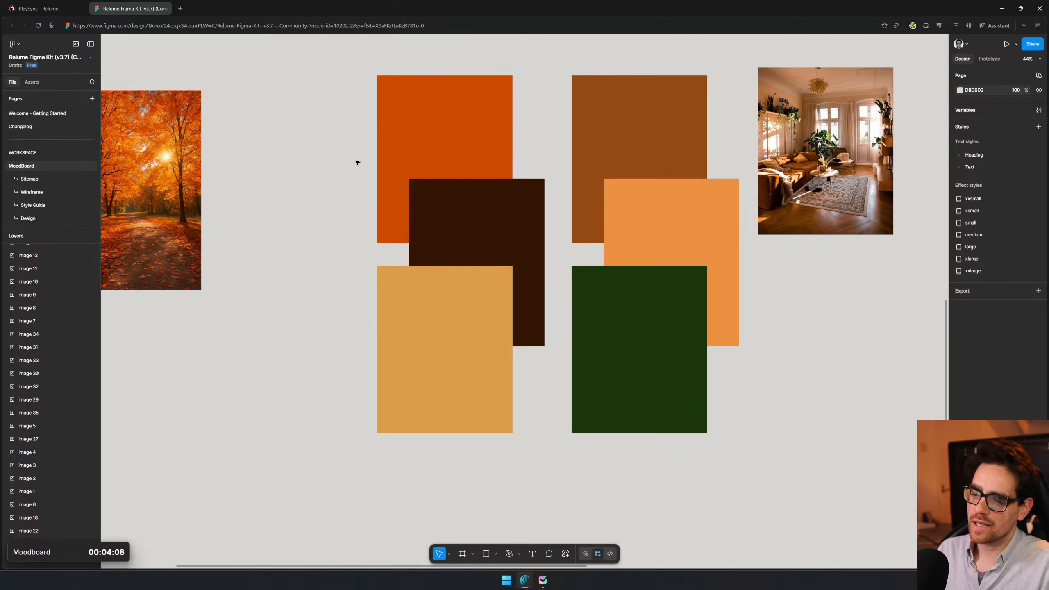
drag(350, 154, 456, 313)
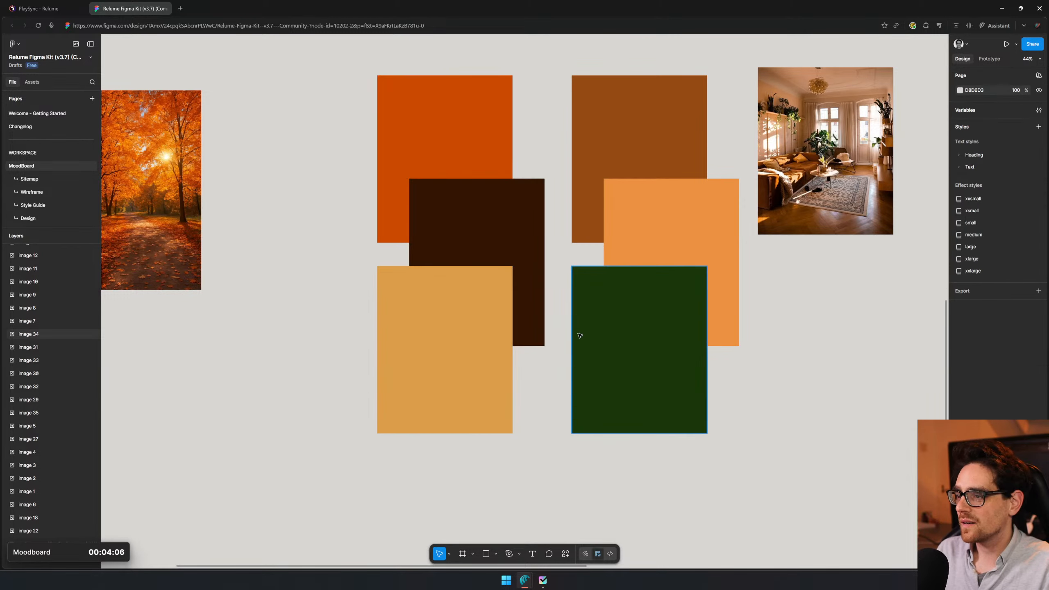
click(604, 344)
scroll(653, 327, down, 2)
shift+click(566, 244)
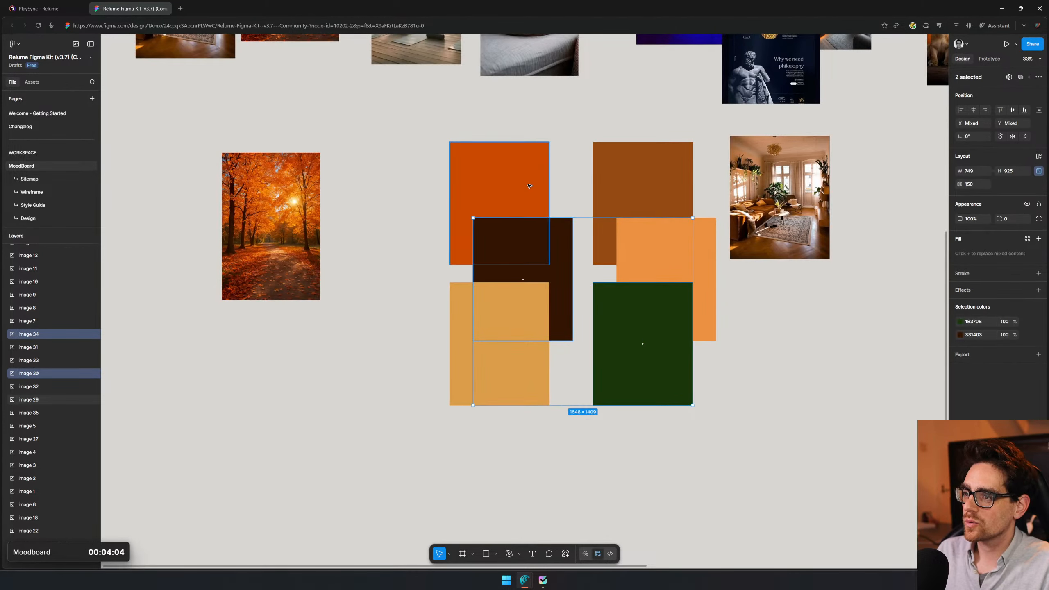
shift+click(529, 188)
drag(506, 268, 803, 388)
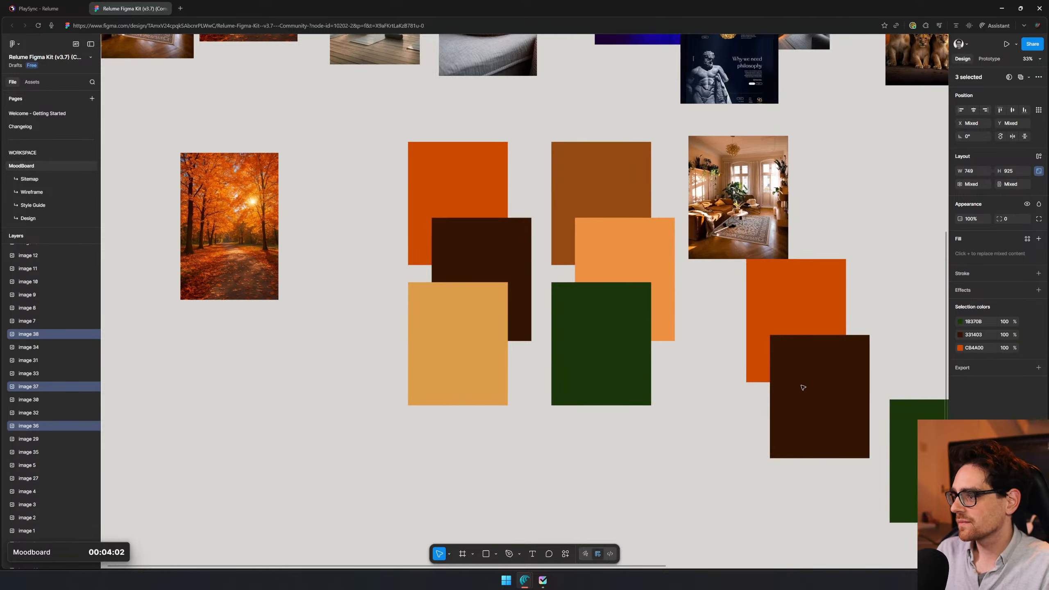
- Stack the copied swatches as a third set, with the green one directly below the orange one
drag(802, 526, 629, 393)
click(636, 414)
drag(770, 302, 628, 300)
drag(767, 317, 717, 238)
click(718, 239)
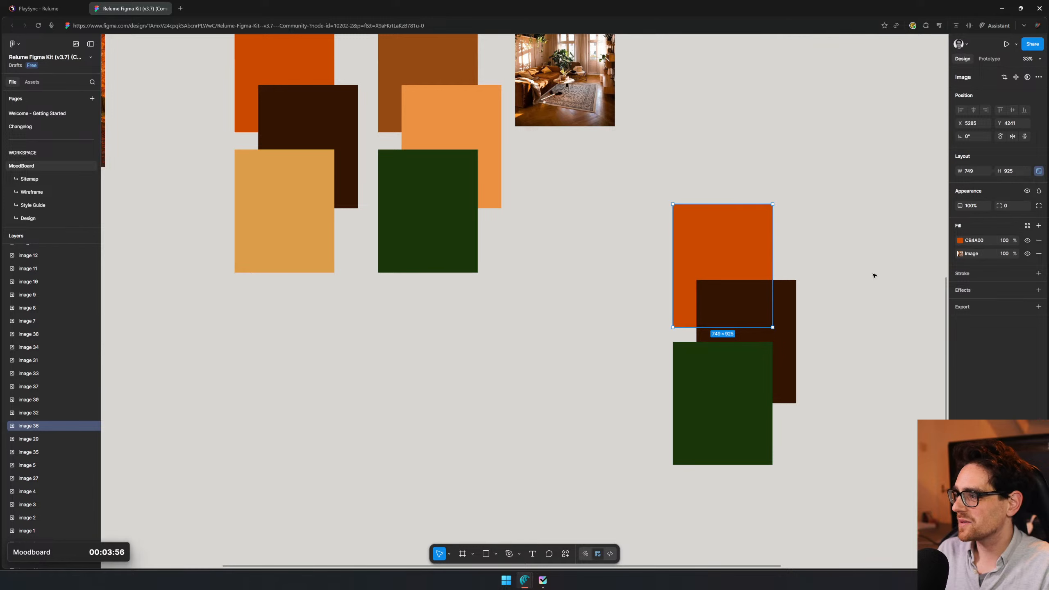
- Set the green copy apart and move the orange and dark brown copies to the empty area right of all moodboard images
drag(708, 396, 562, 386)
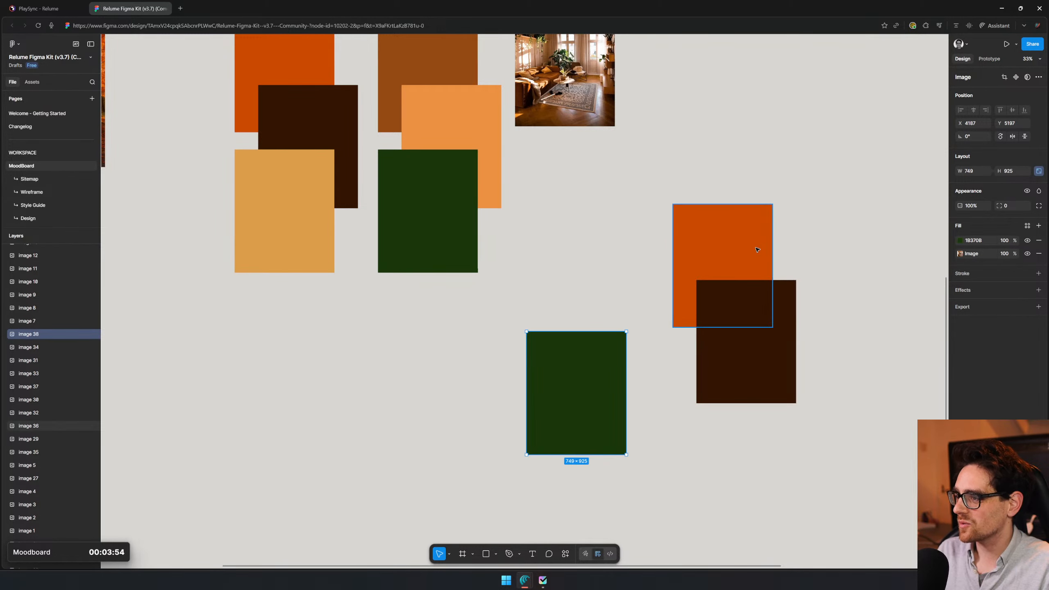
click(738, 244)
click(981, 236)
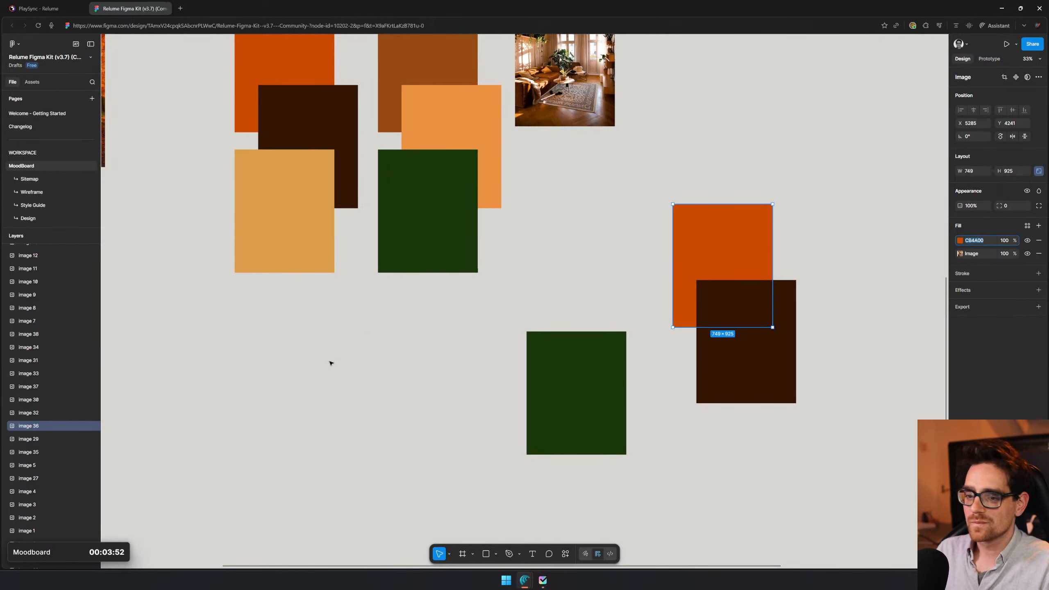
click(403, 387)
drag(452, 338, 217, 420)
scroll(363, 267, down, 10)
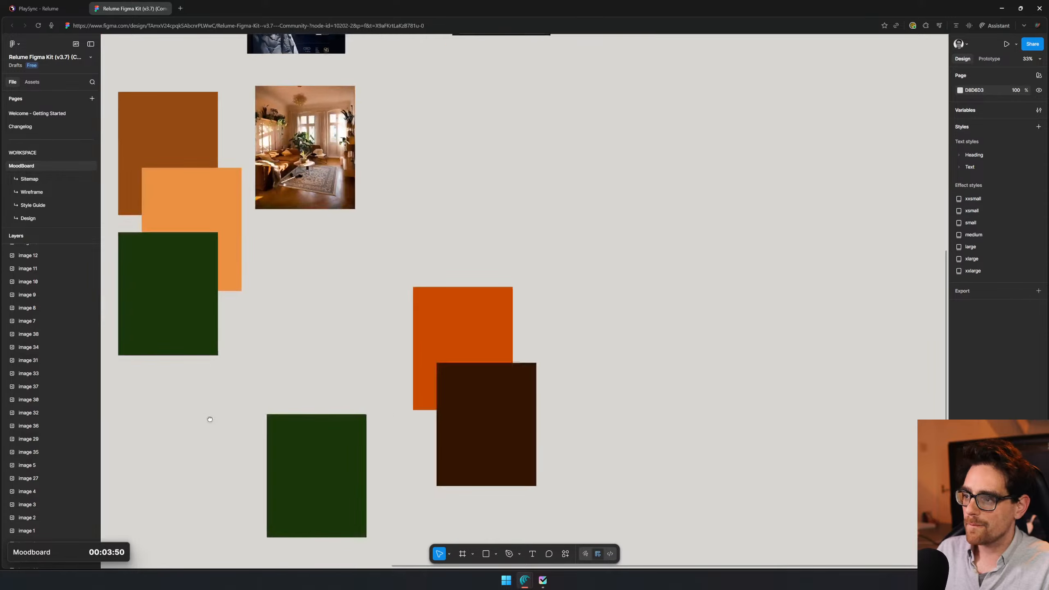
drag(370, 354, 616, 221)
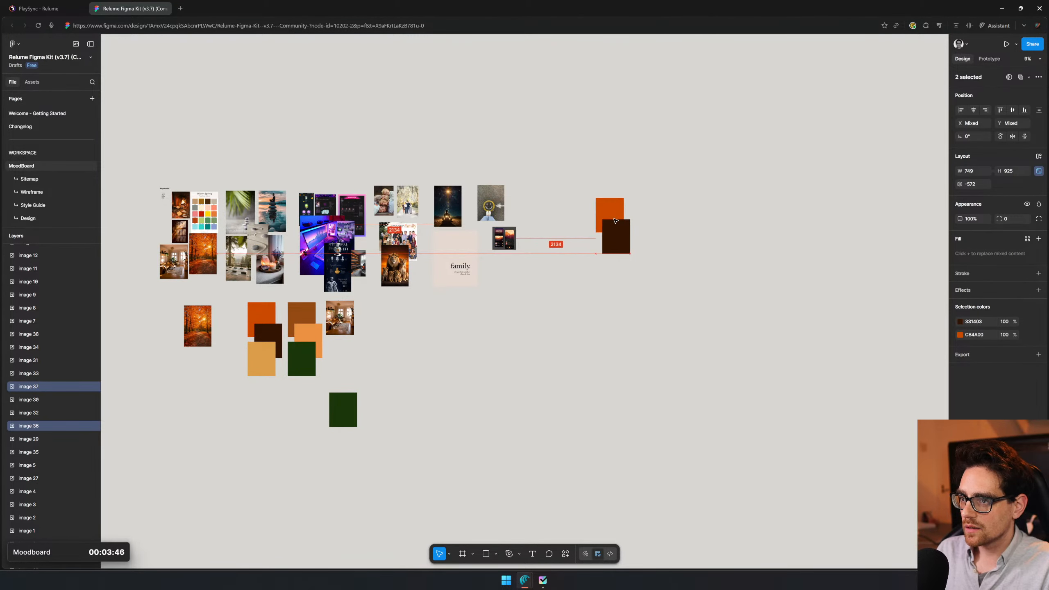
click(588, 344)
- Copy the Keywords heading above the separate orange and dark brown pair, retitle it "Image ideas" and start a bulleted list
scroll(657, 233, up, 5)
drag(693, 290, 849, 272)
drag(462, 279, 188, 355)
drag(355, 278, 703, 220)
drag(402, 242, 661, 298)
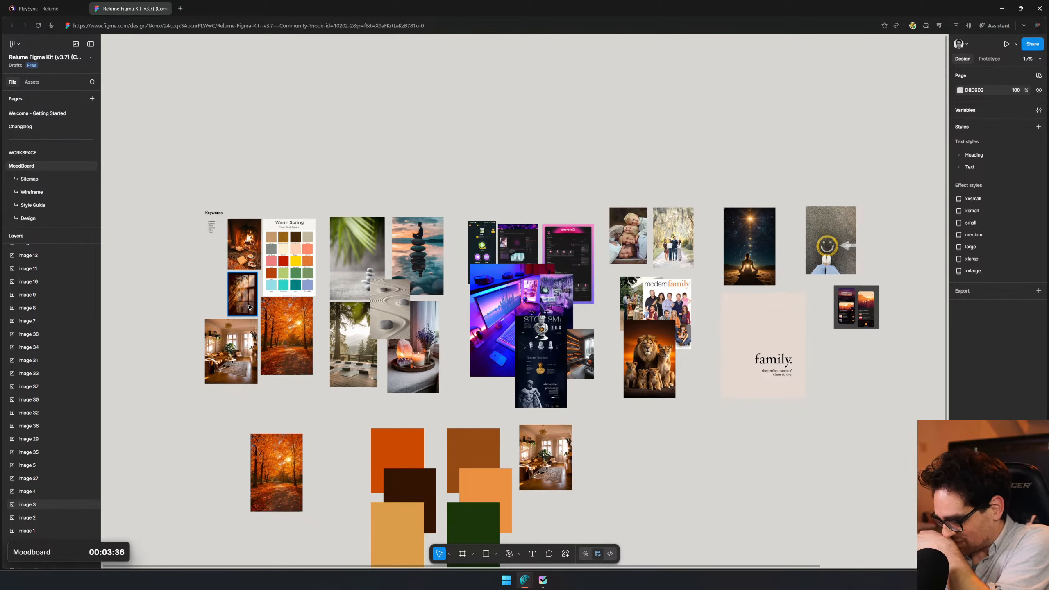
drag(713, 210, 762, 223)
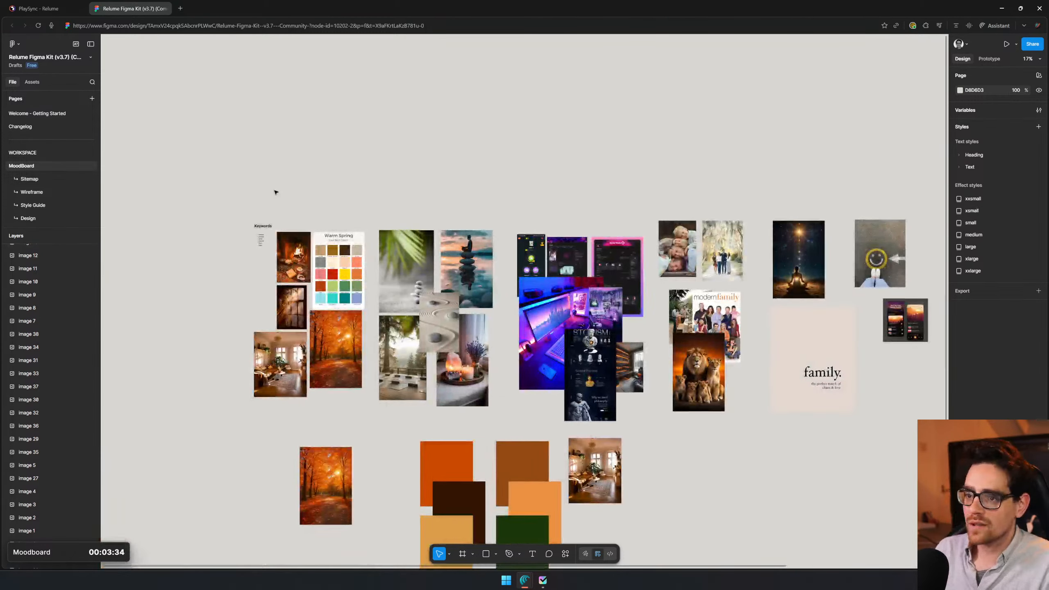
click(268, 226)
alt+drag(269, 226, 768, 227)
scroll(768, 227, up, 5)
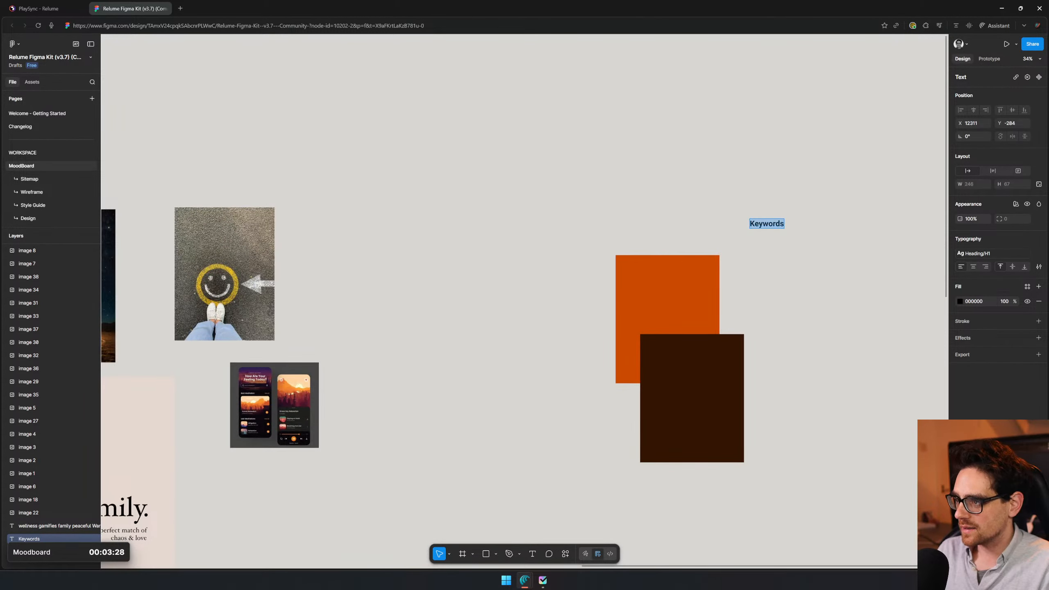
text(Image ideas)
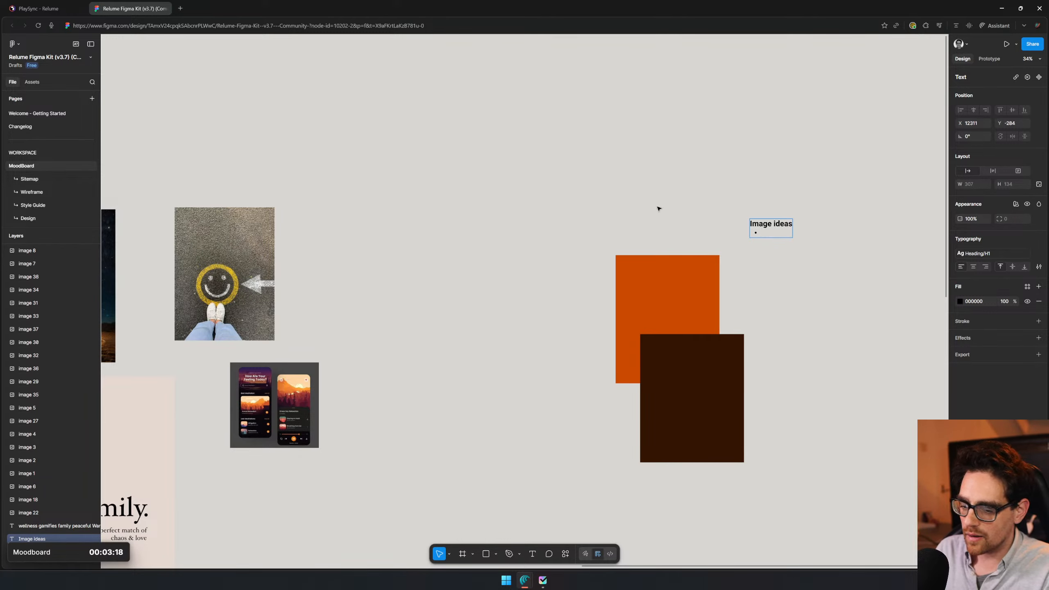
- Look over the moodboard images, including the family, meditation and smiley pictures, for image ideas to list
scroll(417, 134, down, 3)
drag(289, 153, 926, 234)
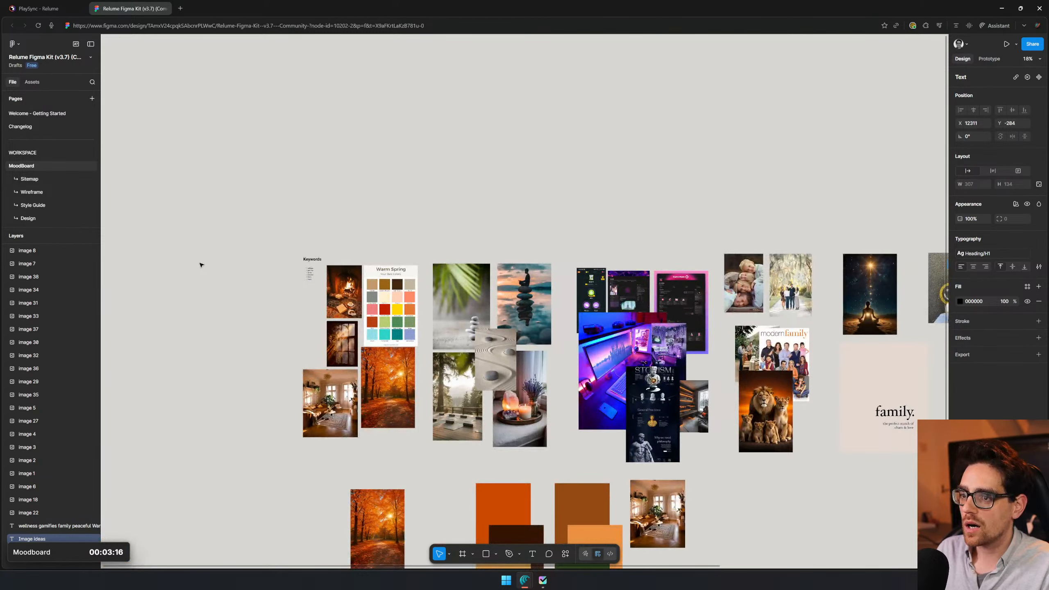
scroll(198, 263, up, 3)
scroll(466, 316, up, 3)
drag(727, 319, 248, 248)
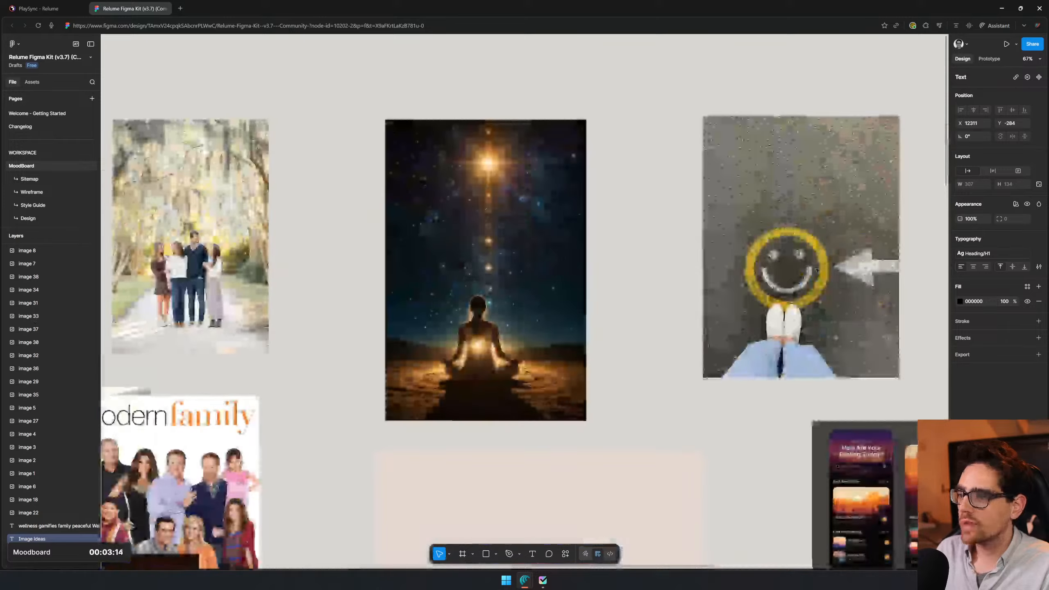
drag(585, 312, 634, 311)
scroll(765, 291, down, 6)
drag(768, 331, 186, 279)
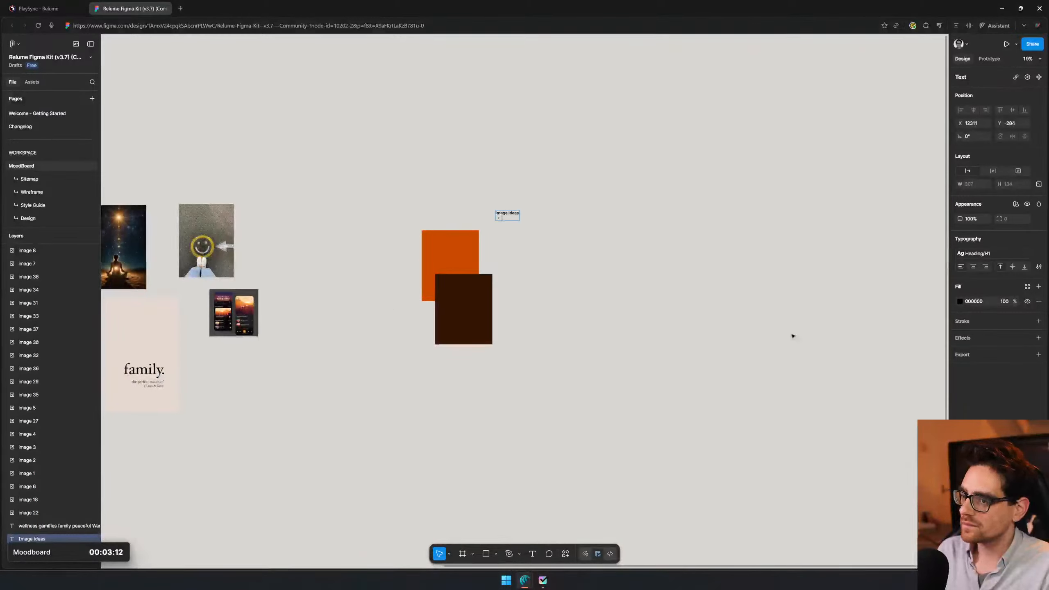
- Shrink the browser window to uncover the Gemini project brief, return to the Figma moodboard and review the landing page sections needed
click(59, 11)
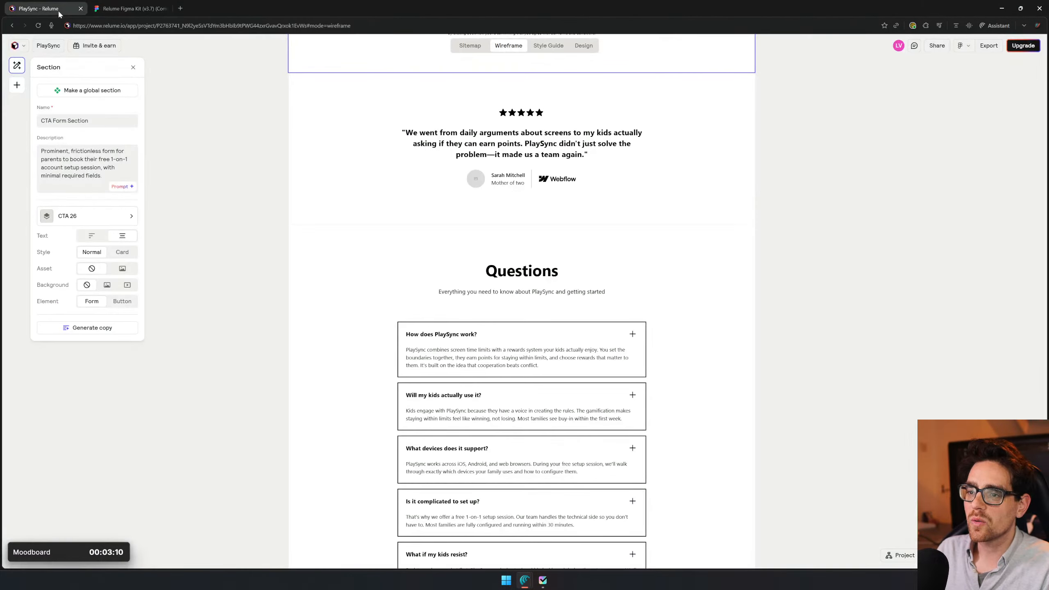
drag(59, 11, 426, 111)
click(127, 251)
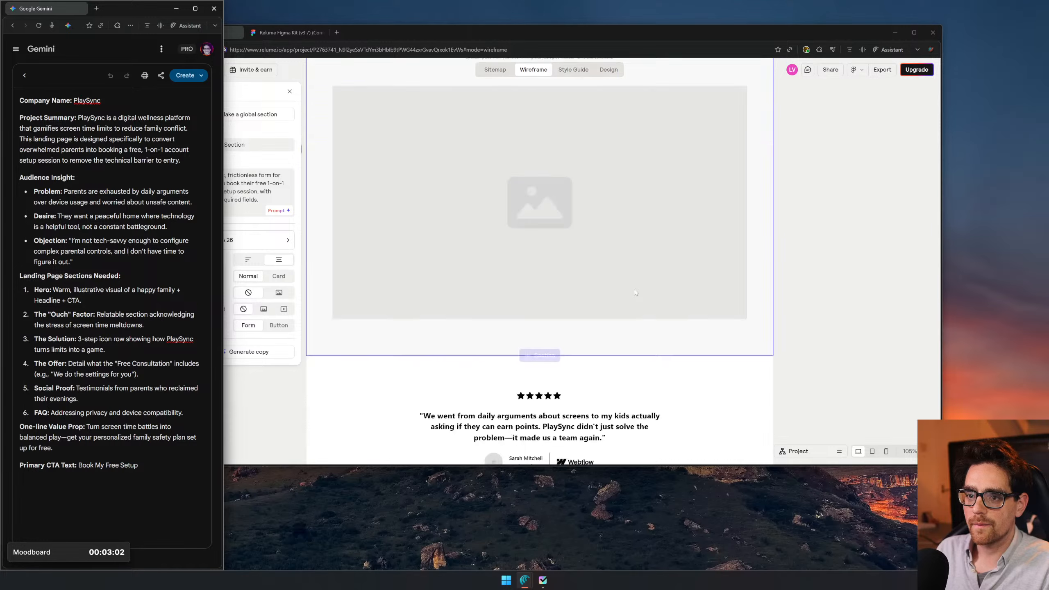
click(289, 33)
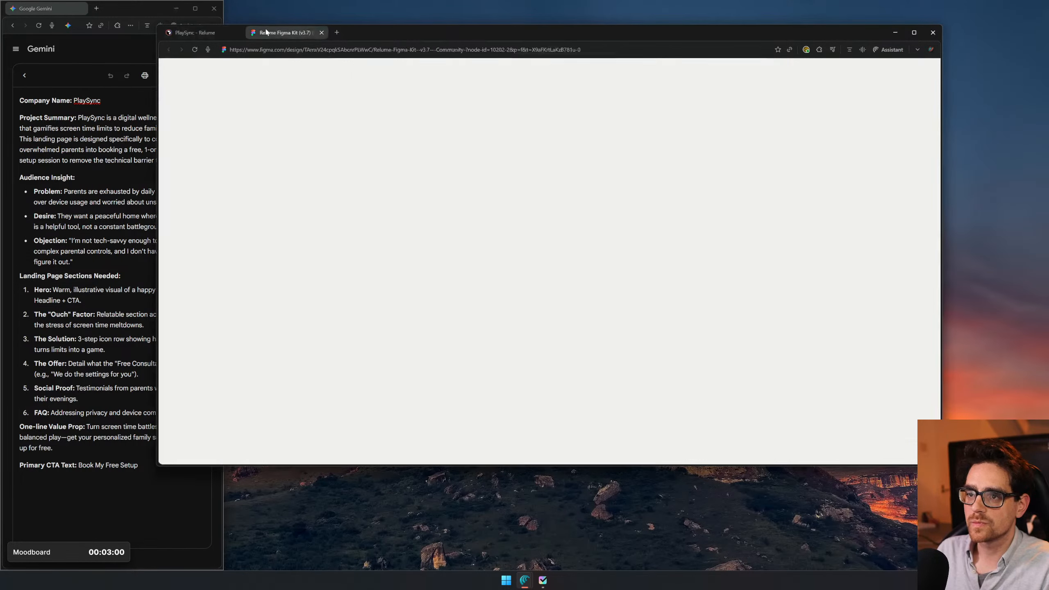
click(108, 290)
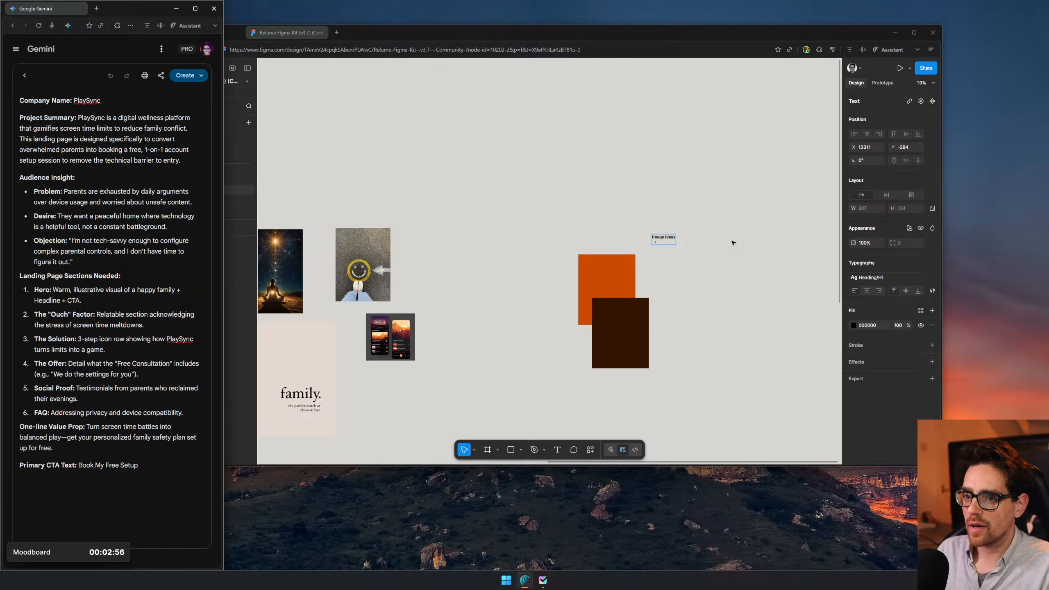
- Add the bullets "warm happy family" and "Kids on a tangent" to the Image ideas list, correcting the spelling of "tangent"
click(680, 247)
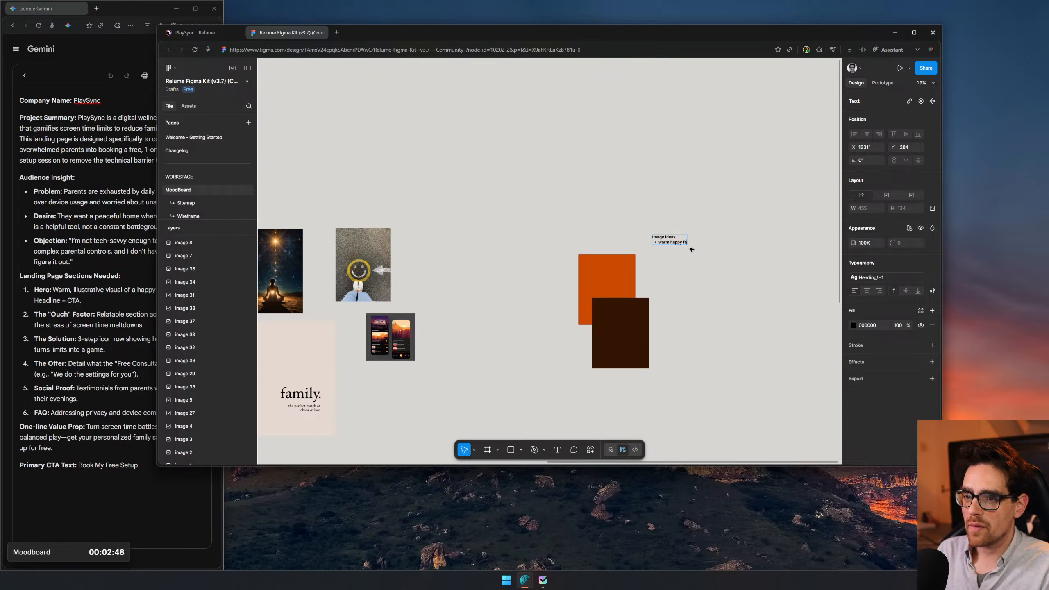
text(ly)
key(Return)
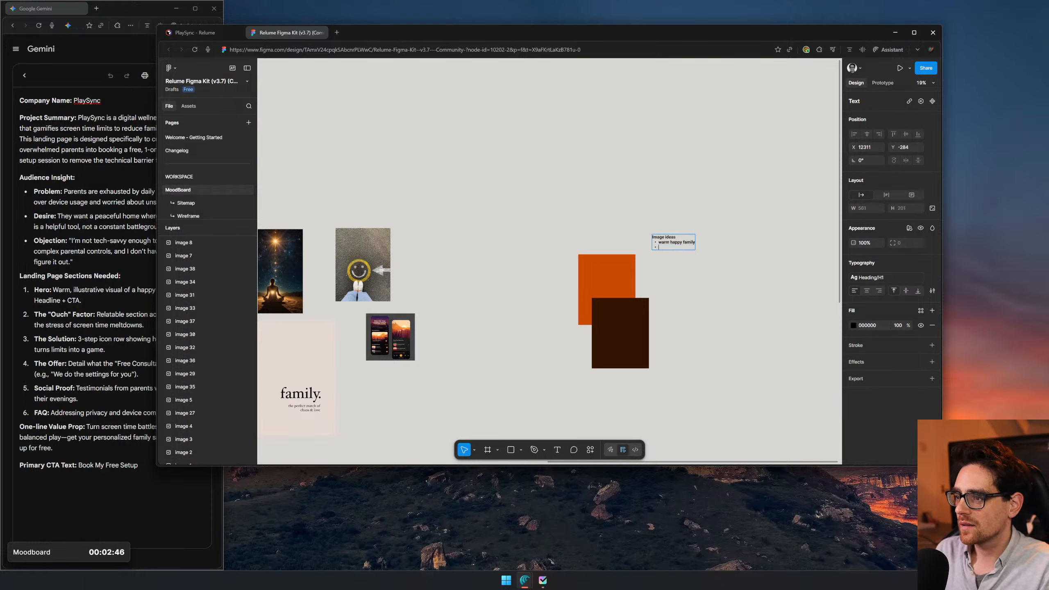
text(Kids)
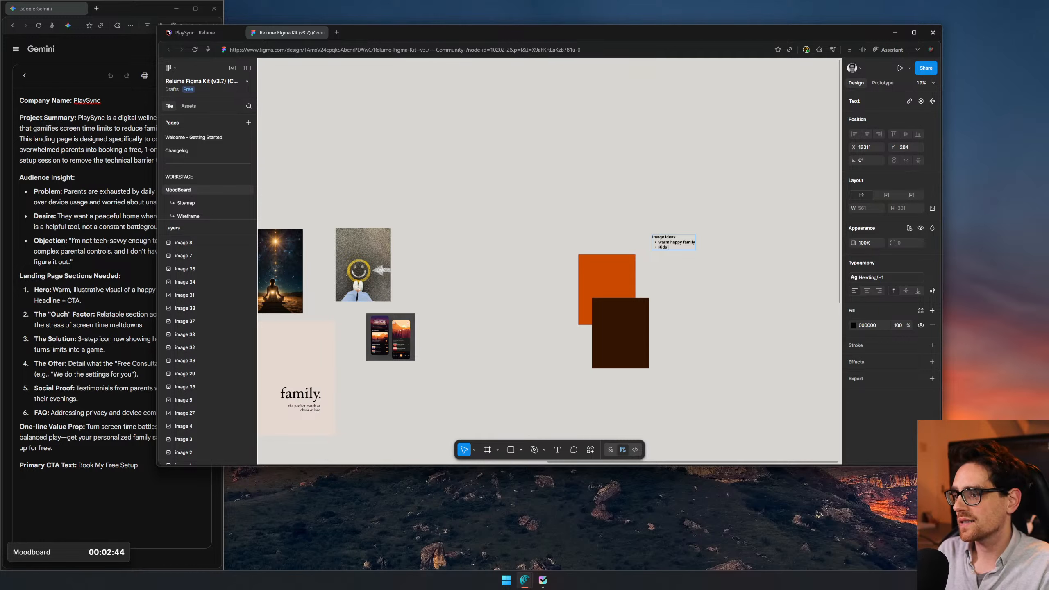
text( on)
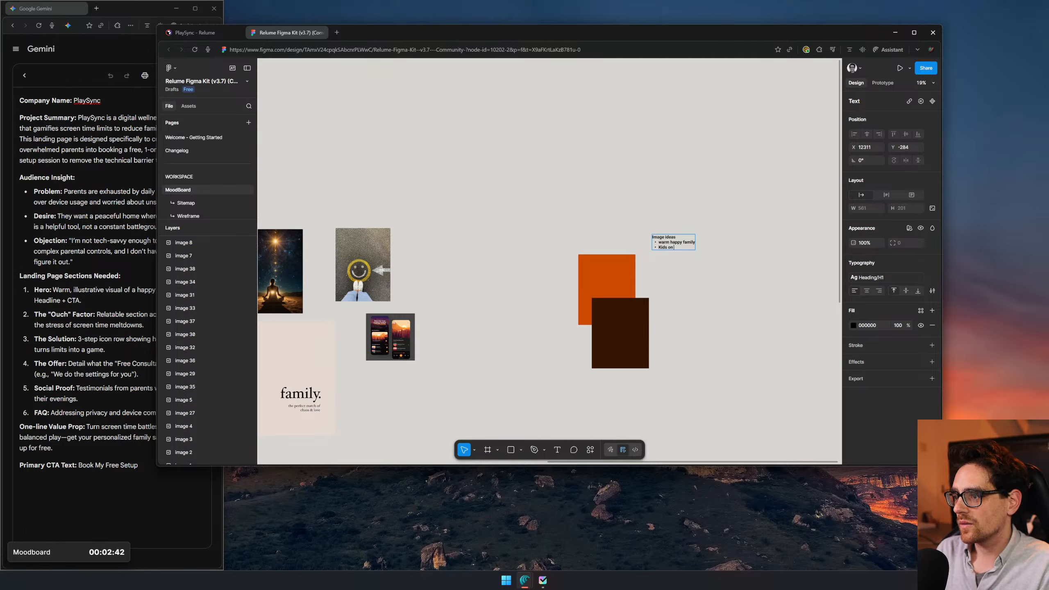
text( a tange)
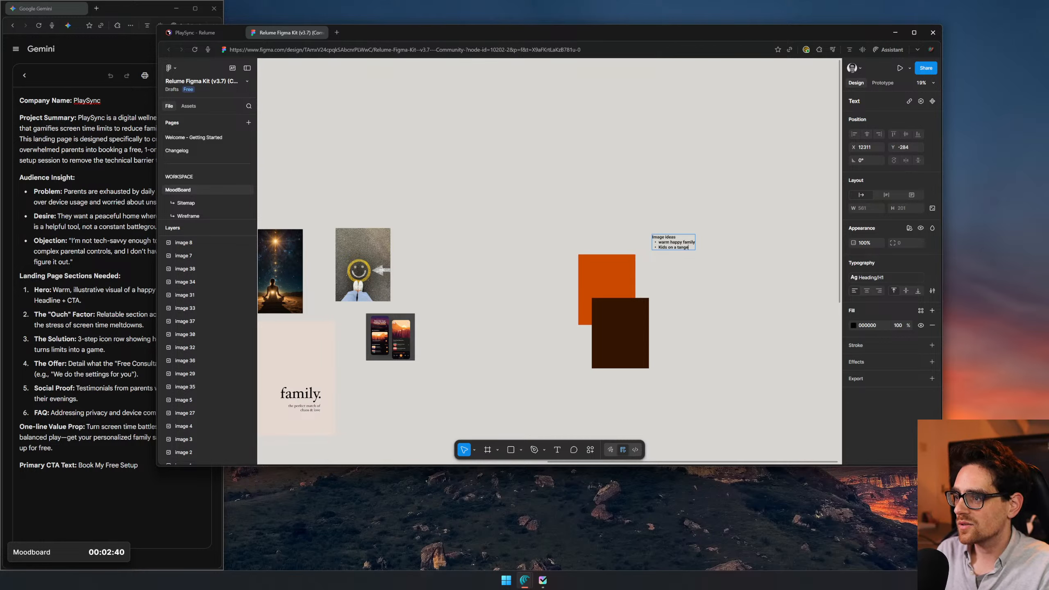
text(nd)
key(Return)
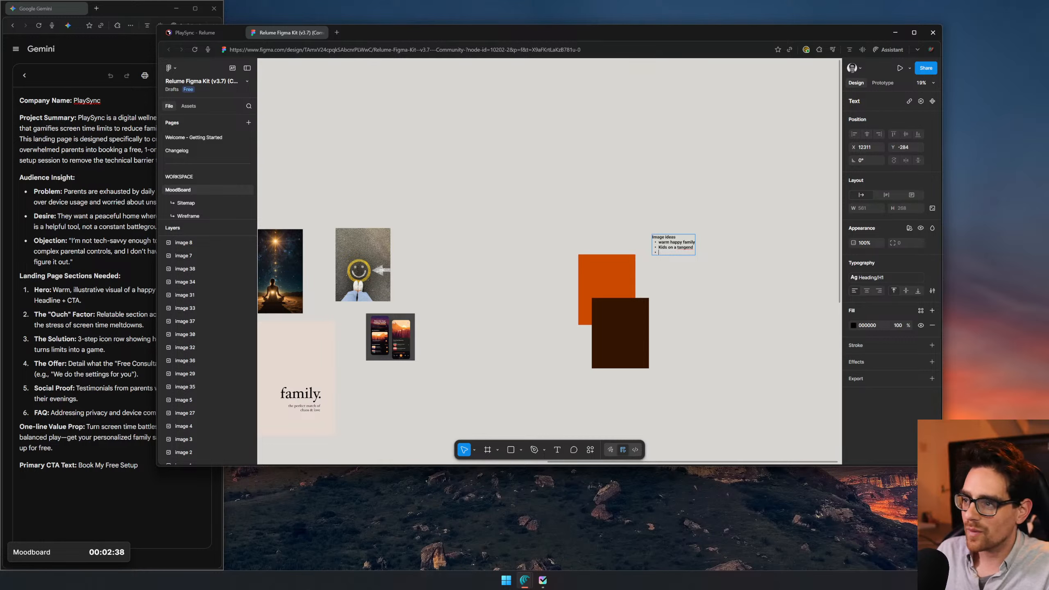
right_click(688, 248)
click(705, 255)
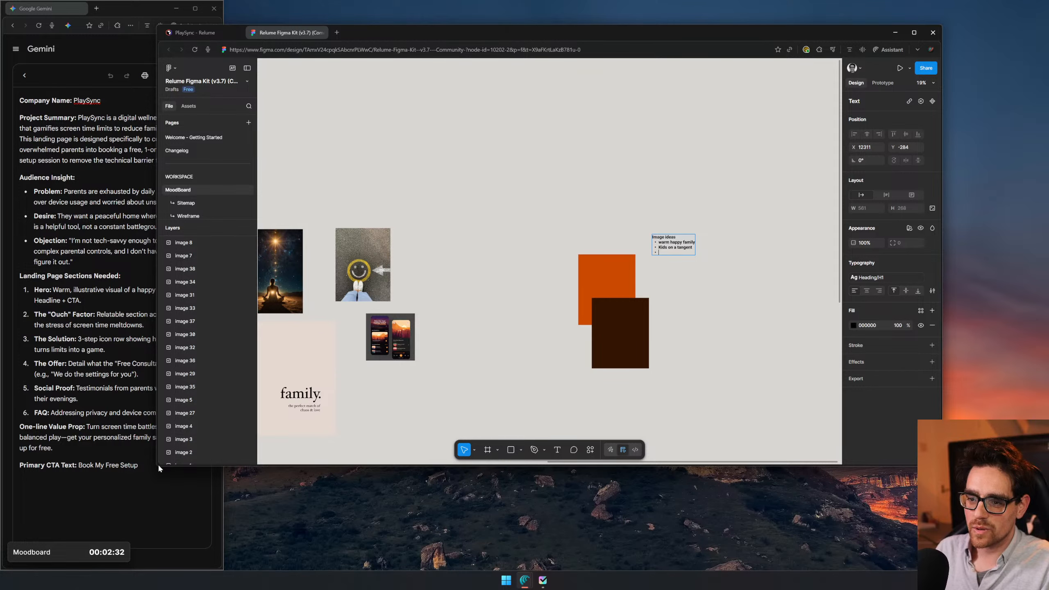
- Narrow the Figma browser window to uncover the Gemini brief and add the bullet "Kids on a tablet" to the Image ideas list
drag(156, 465, 243, 465)
scroll(749, 287, up, 6)
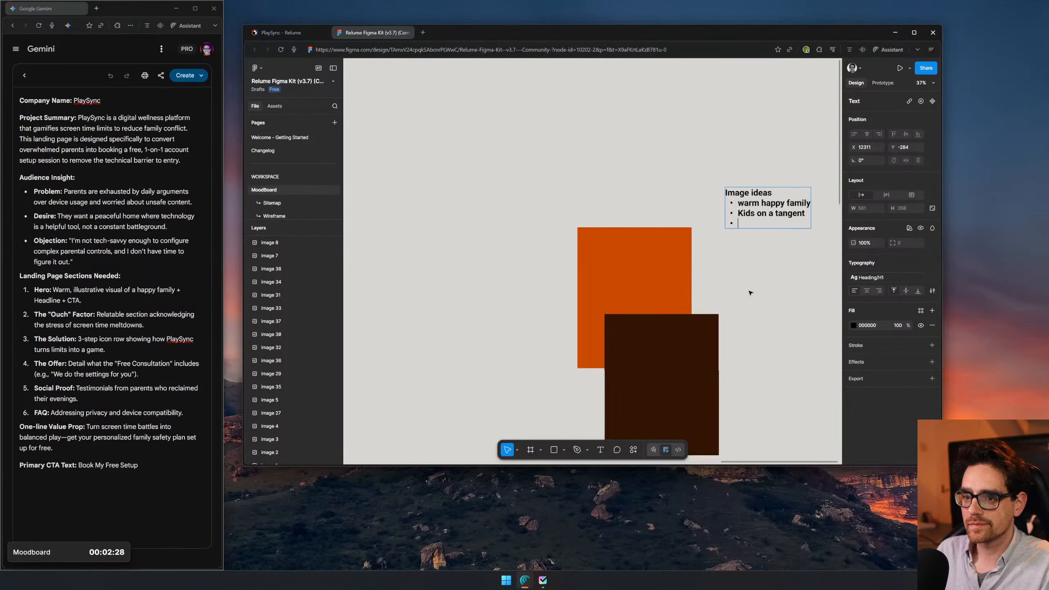
drag(789, 277, 687, 368)
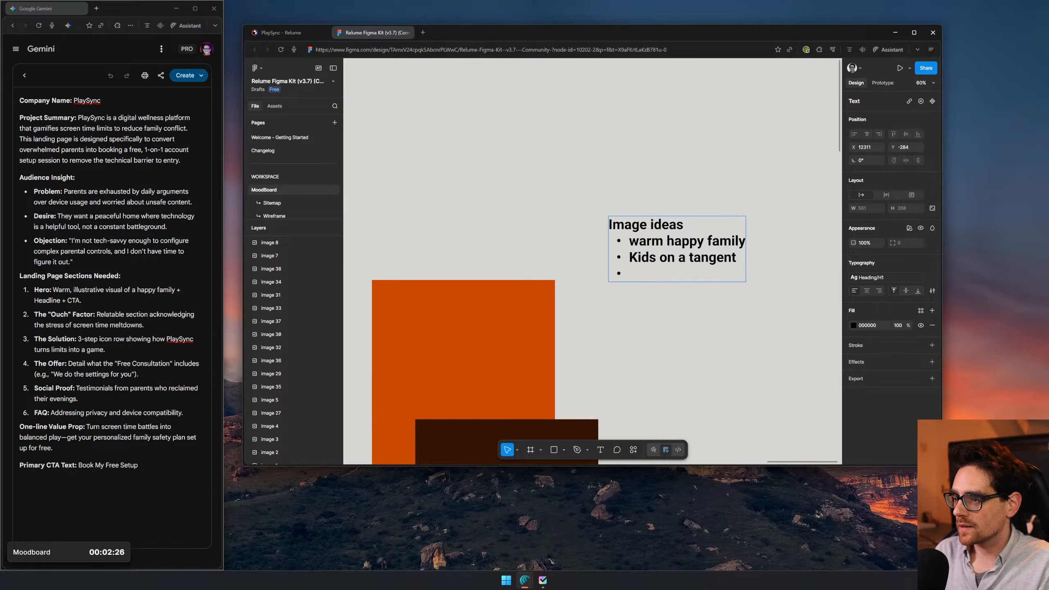
text(S)
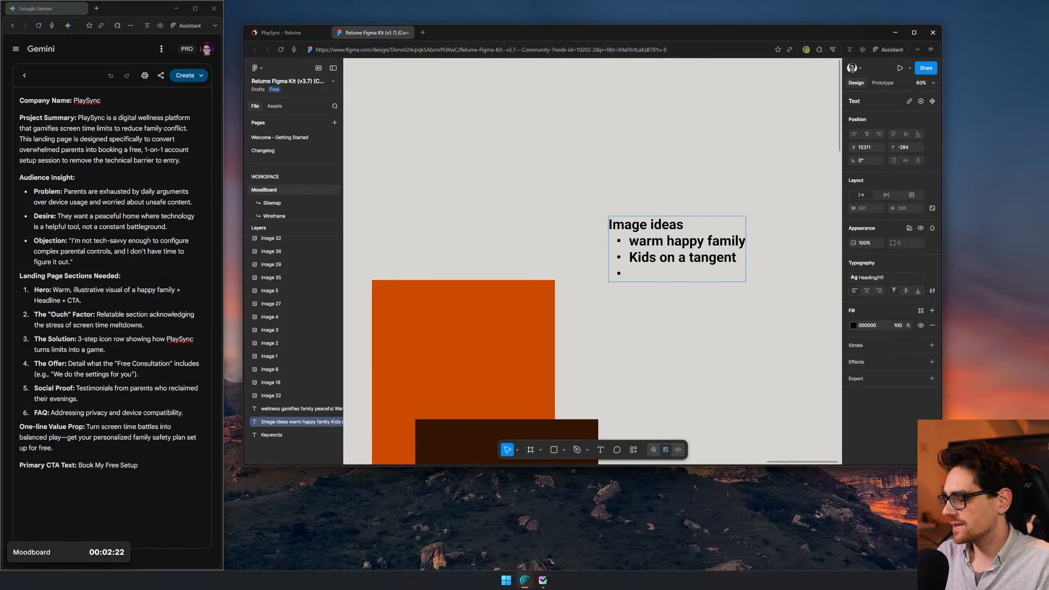
text(Kids on)
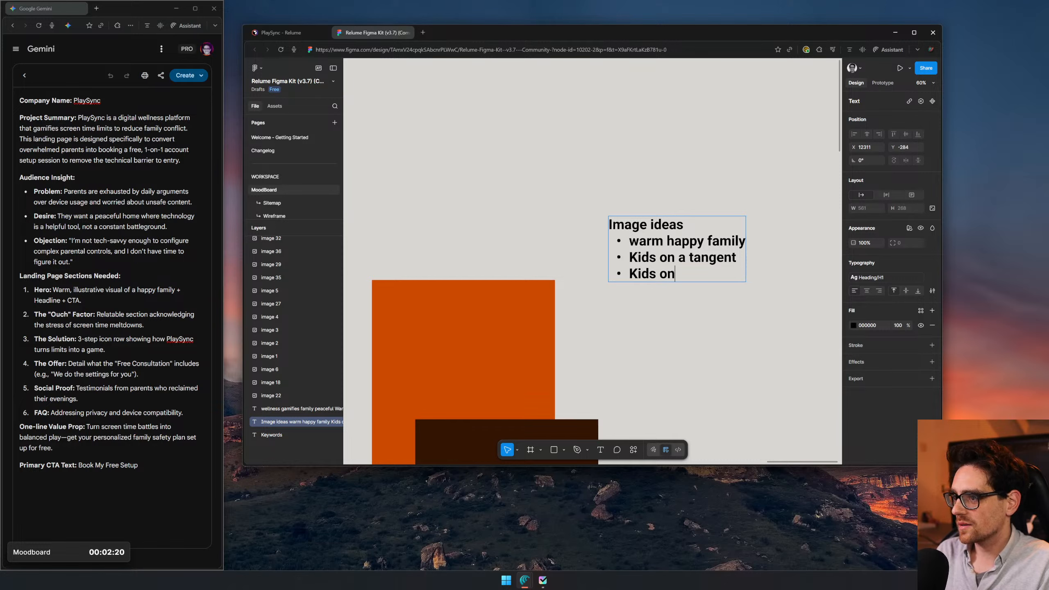
text( a tablet)
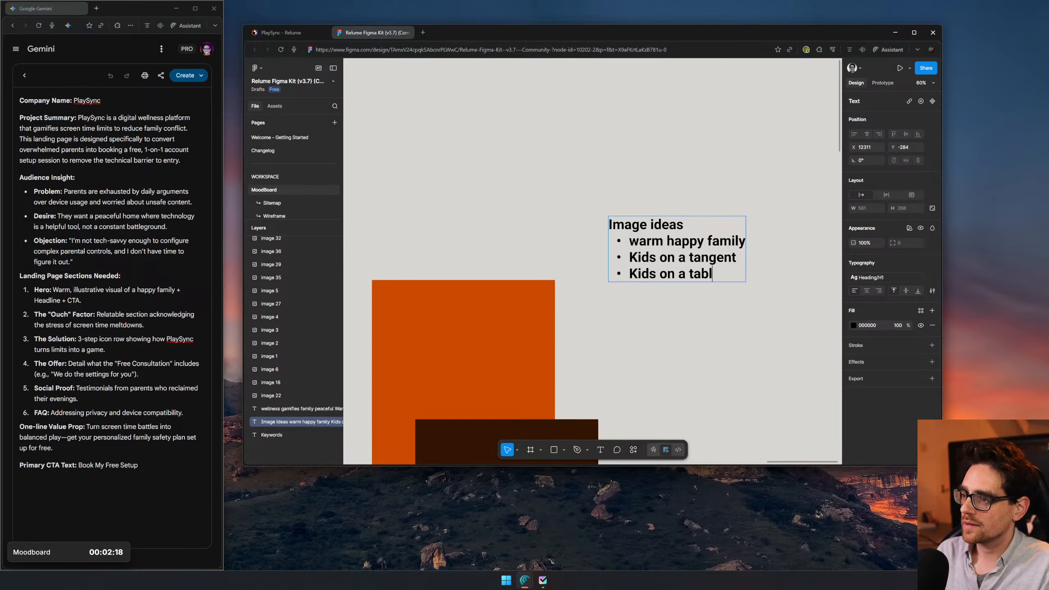
key(Return)
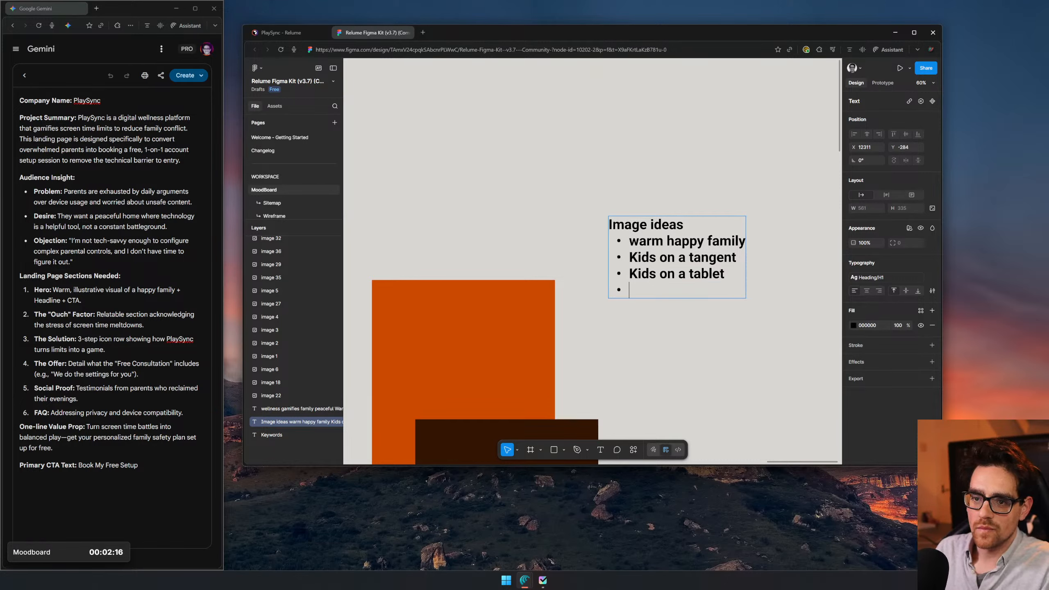
- Capitalise the first bullet of the Image ideas list so it reads "Warm happy family"
key(BackSpace)
text(W)
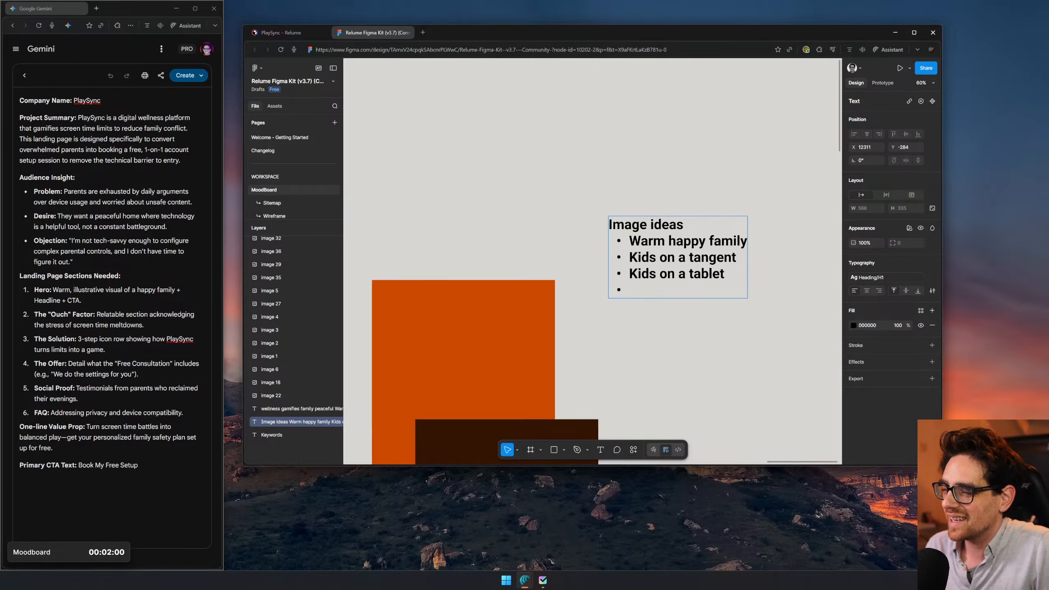
drag(630, 241, 725, 275)
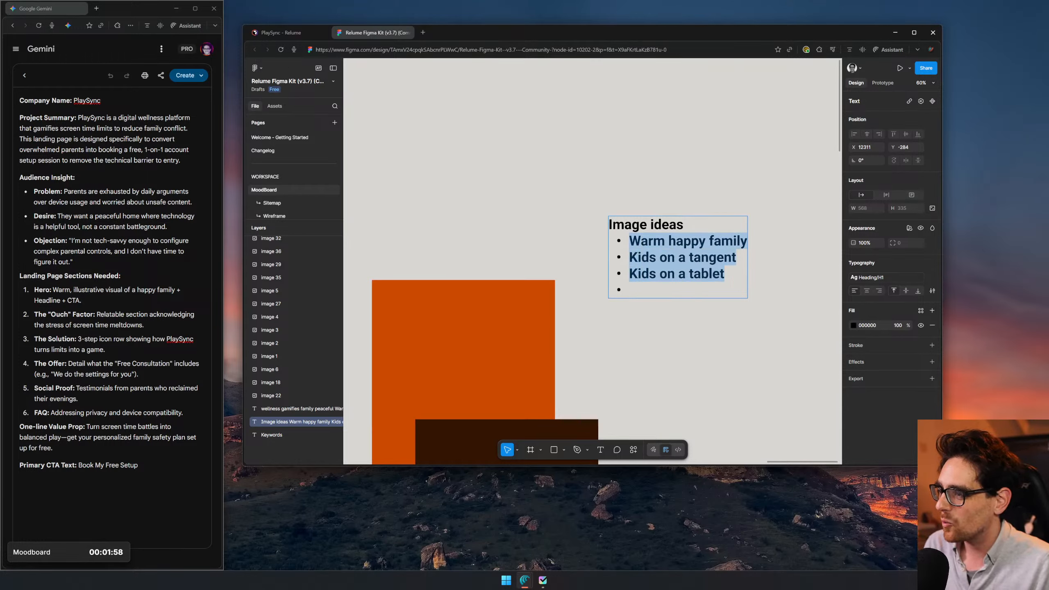
- Fill the empty last bullet of the Image ideas list with "Parent and kid talking together"
click(629, 290)
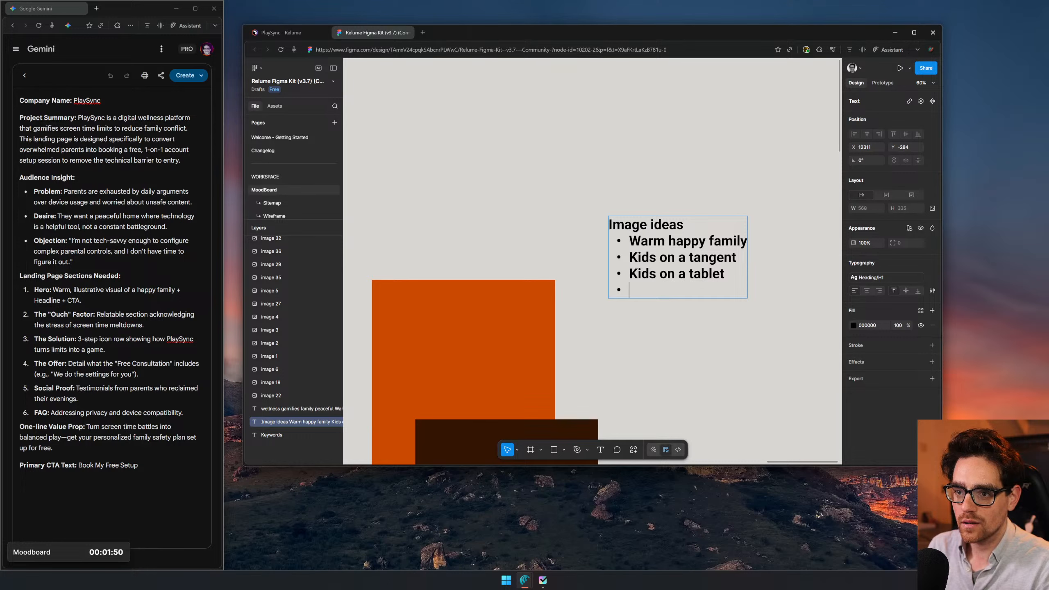
text(Parent and kid ta)
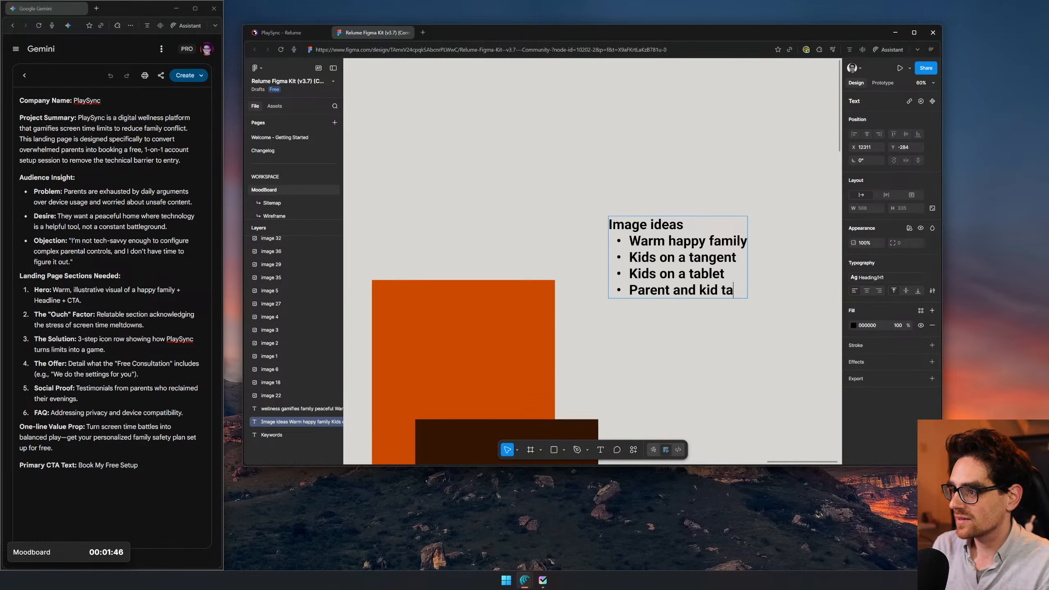
text(lking togthe)
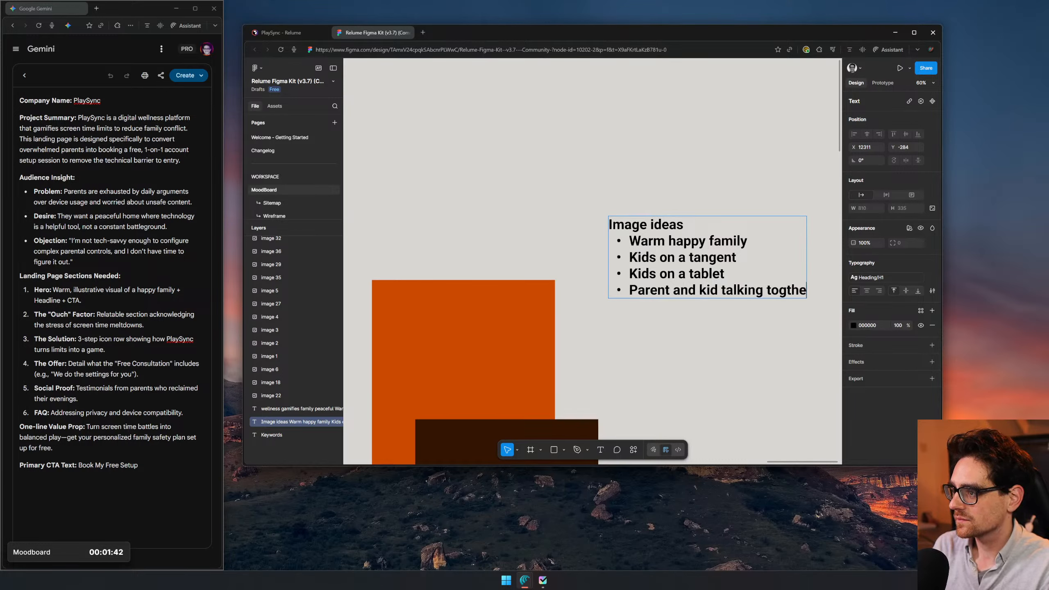
key(BackSpace)
key(BackSpace)
key(BackSpace)
text(r)
key(Return)
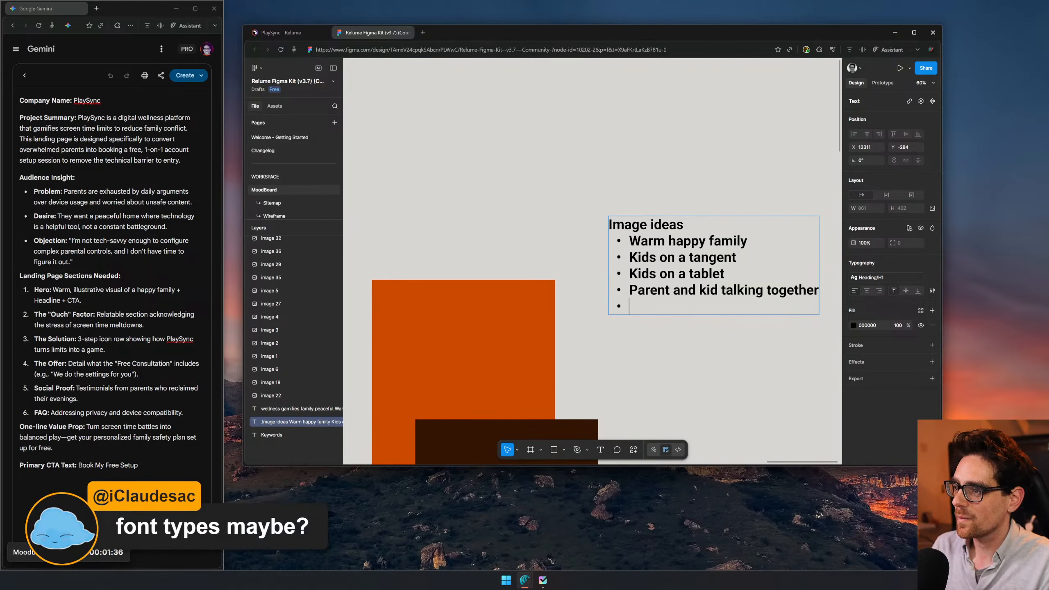
- End the bulleted list and add the heading "Font tyes" below it, separated by a blank line
key(Return)
key(Return)
text(Font)
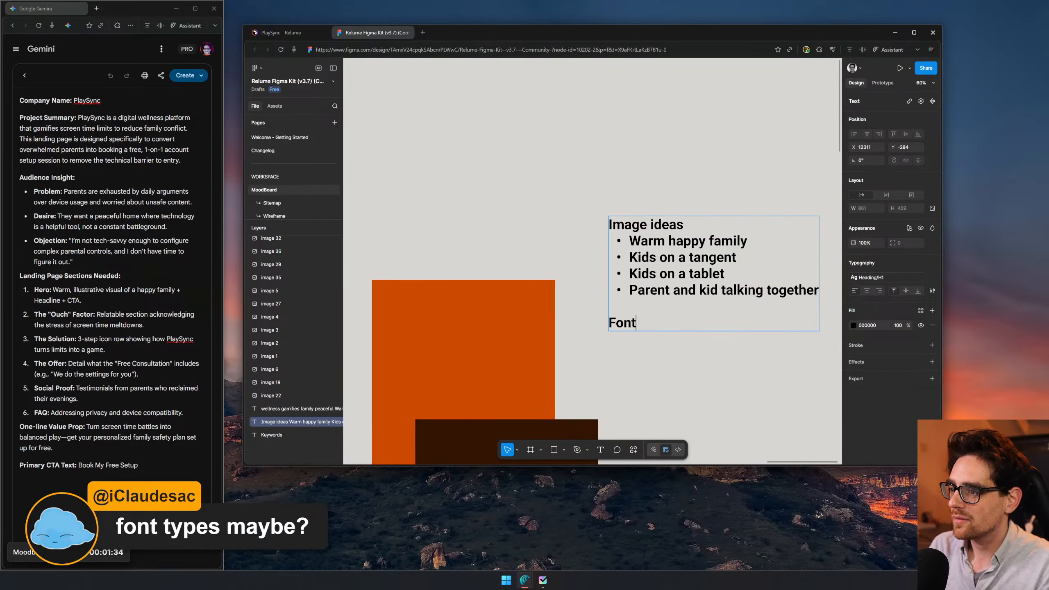
text( typoe)
key(BackSpace)
key(BackSpace)
key(BackSpace)
text(es)
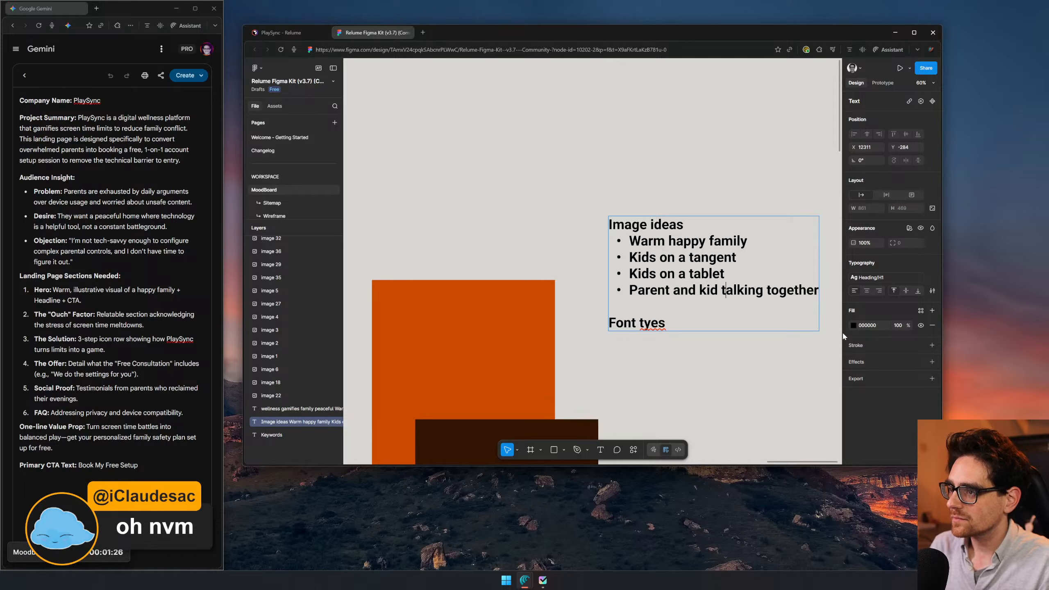
- Insert the bullet "Example of UI" below "Parent and kid talking together" and start another bullet
key(ctrl+Right)
key(Return)
key(ctrl+z)
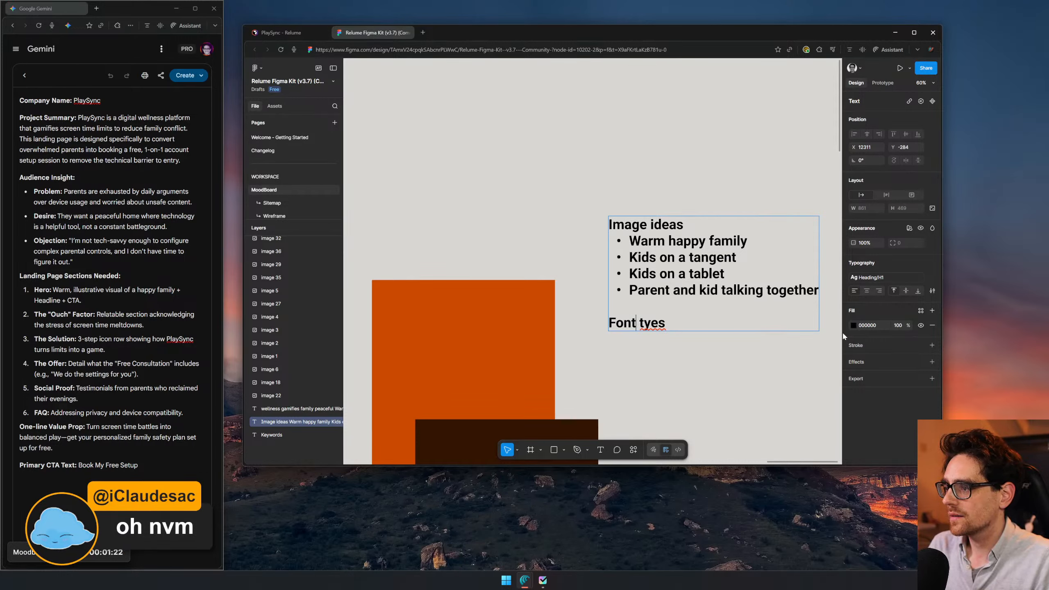
key(Return)
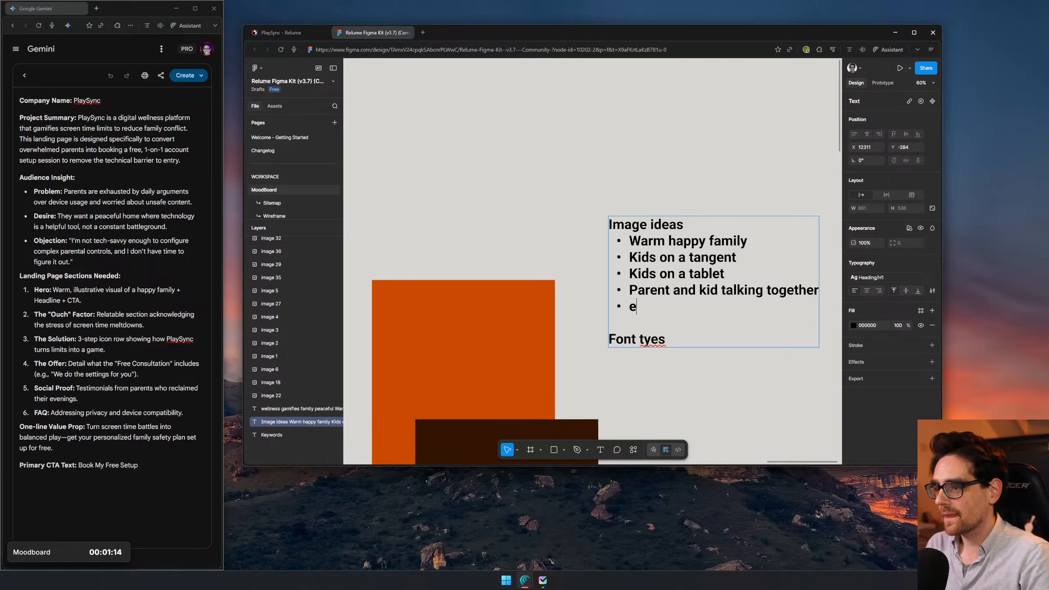
text(Example)
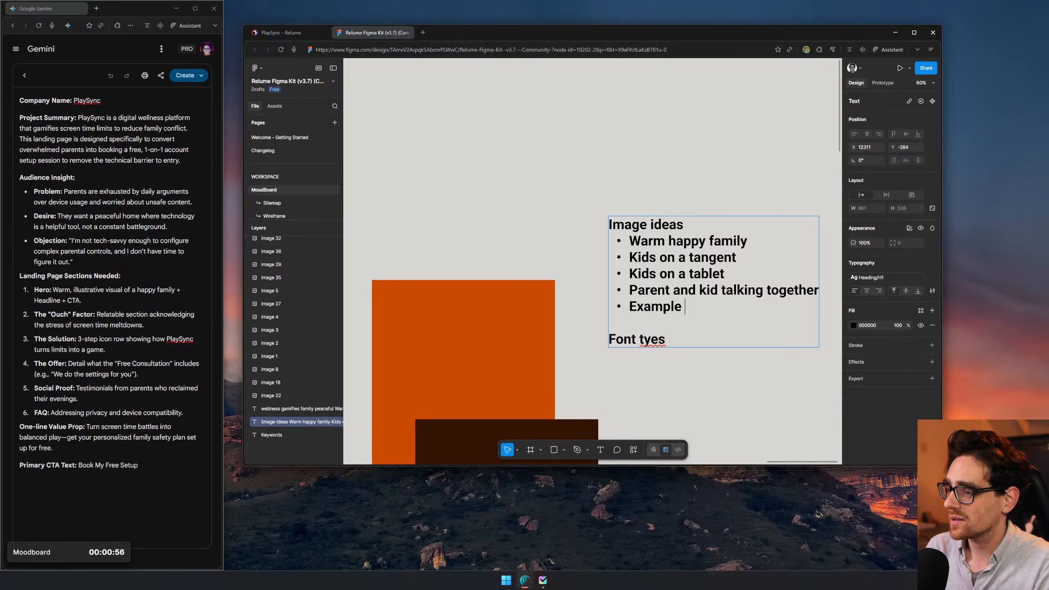
text(of UI)
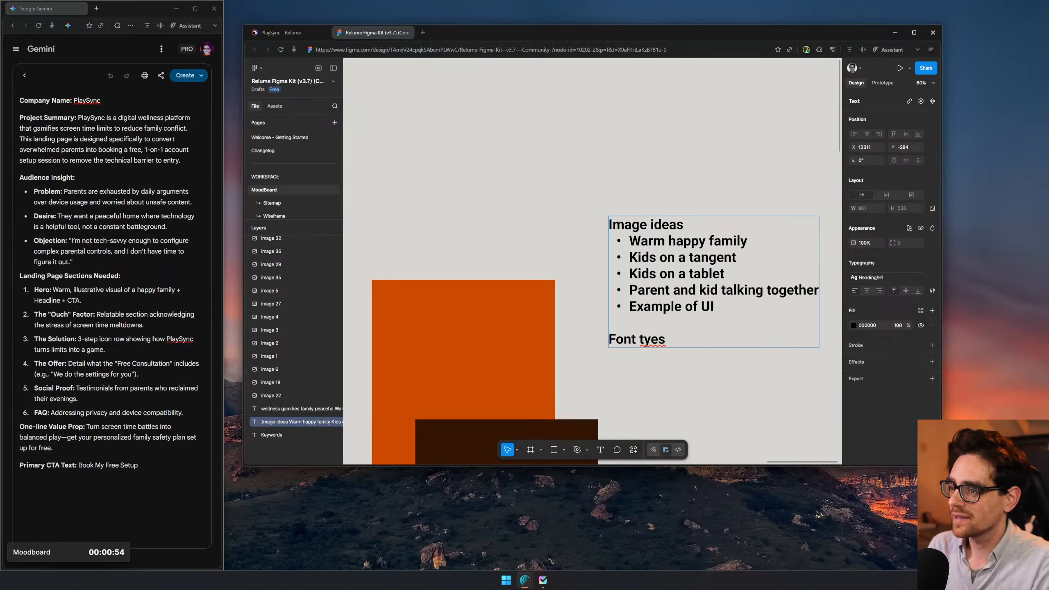
key(Return)
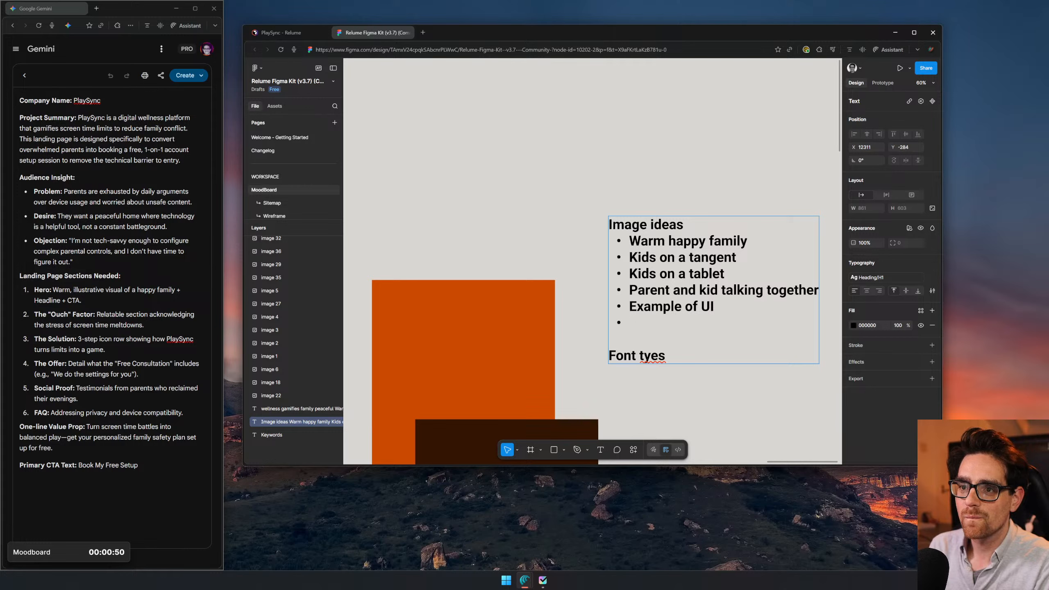
- Write "Parent and kid sitting together with a screen" as the last image idea and finish editing the text
text(Parent and kid si)
key(BackSpace)
text(iu)
key(BackSpace)
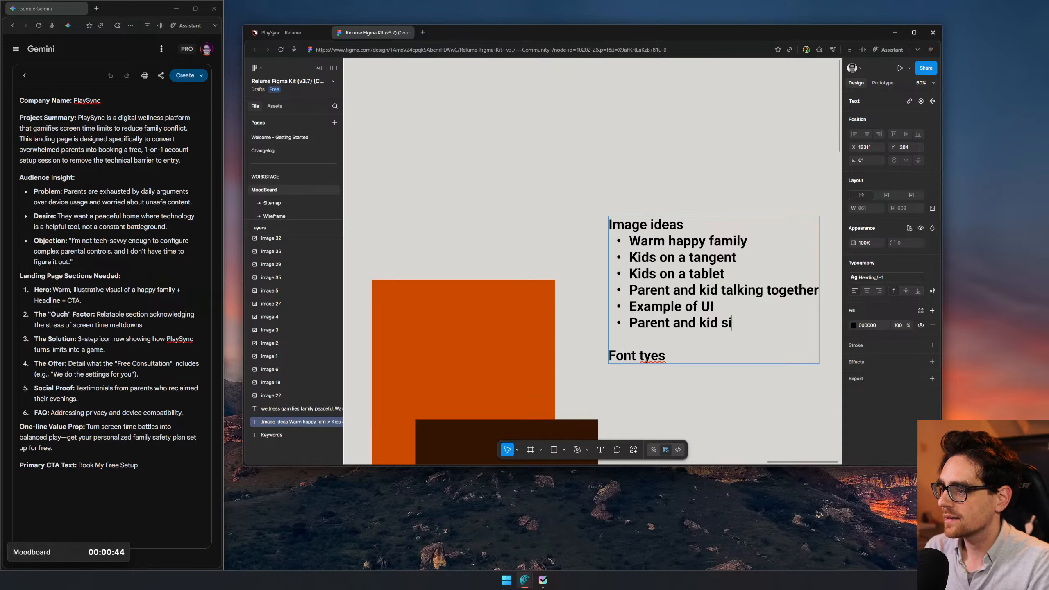
text(tting tog)
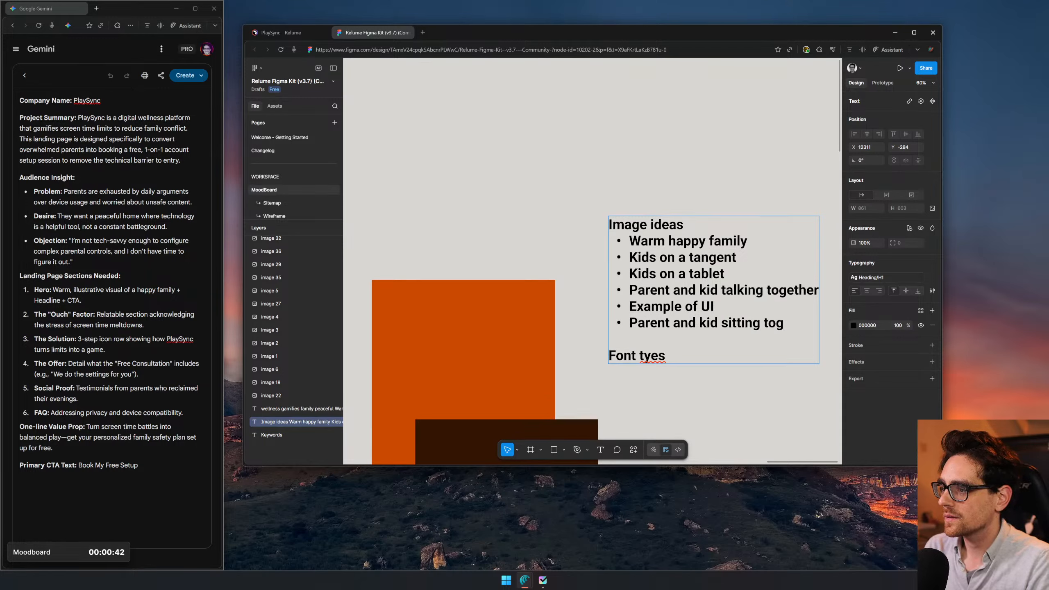
text(ether)
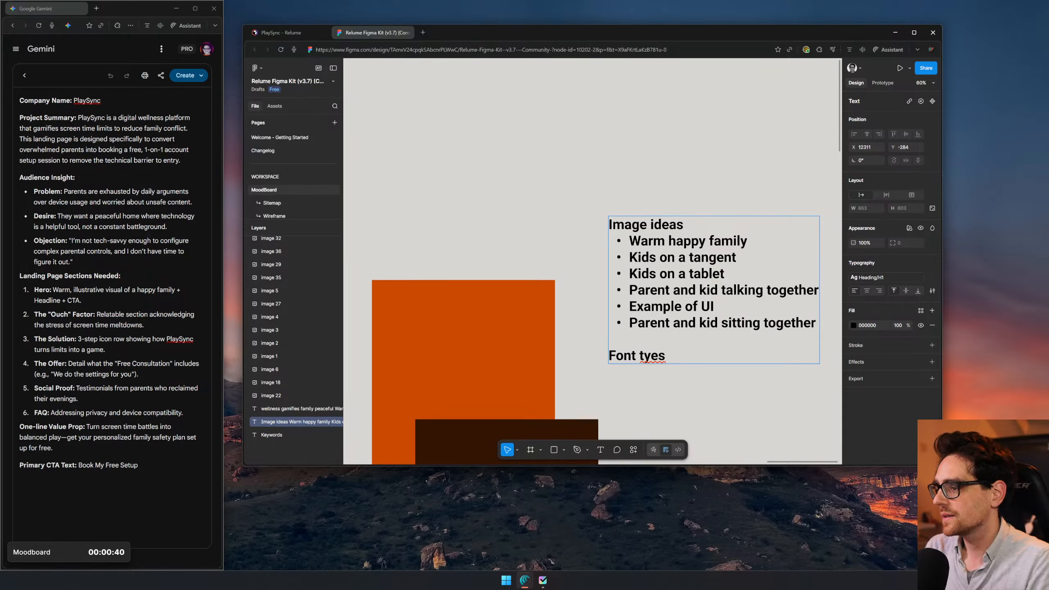
text( with)
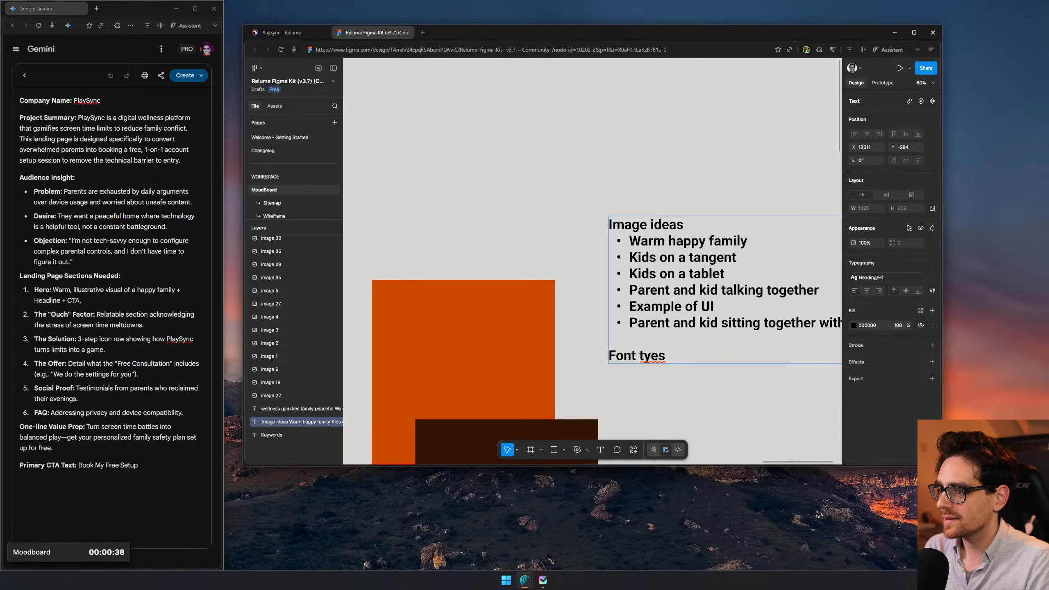
key(Escape)
drag(731, 178, 596, 118)
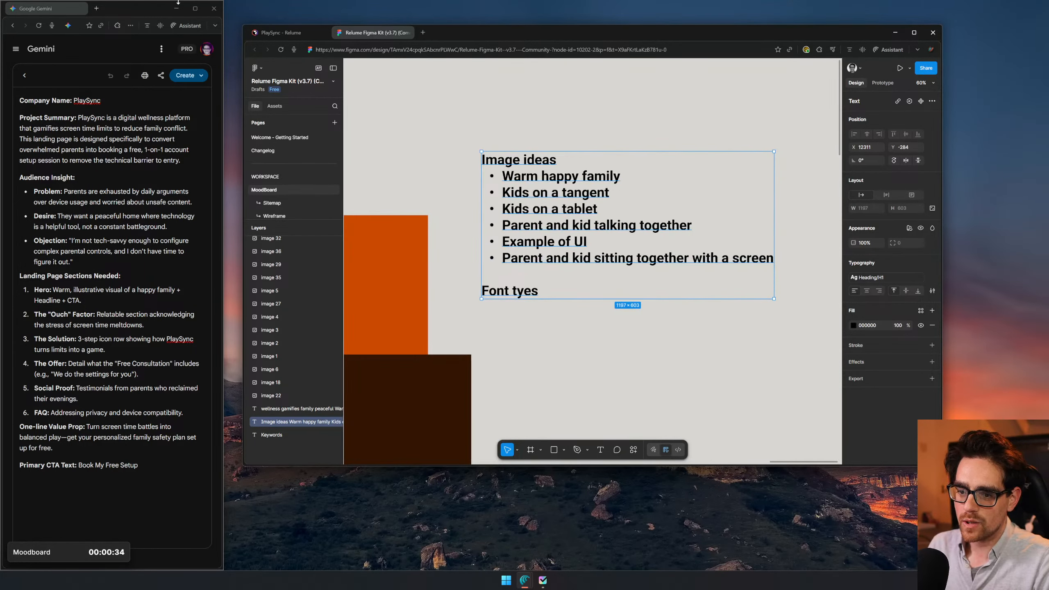
- Switch to the task timer, mark the Moodboard, Prompt and Wireframe tasks as done and start the Images task
click(77, 551)
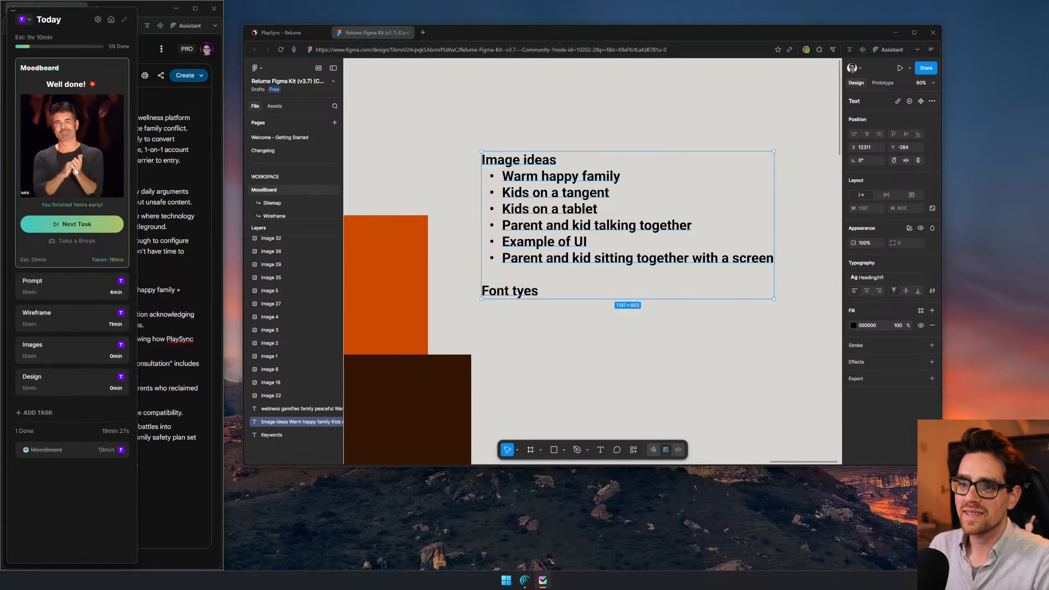
click(78, 225)
click(103, 68)
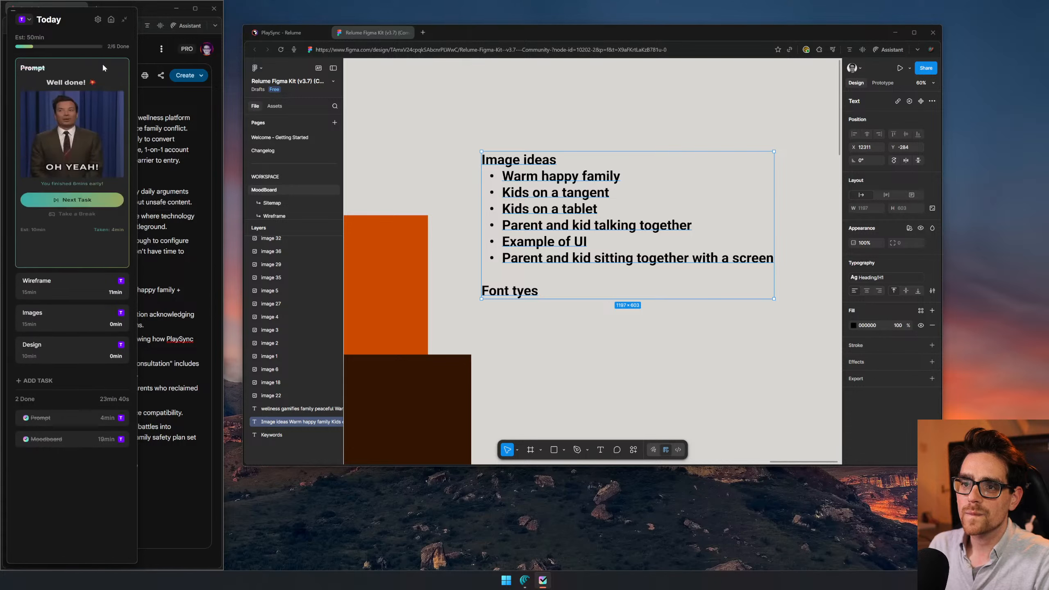
click(76, 224)
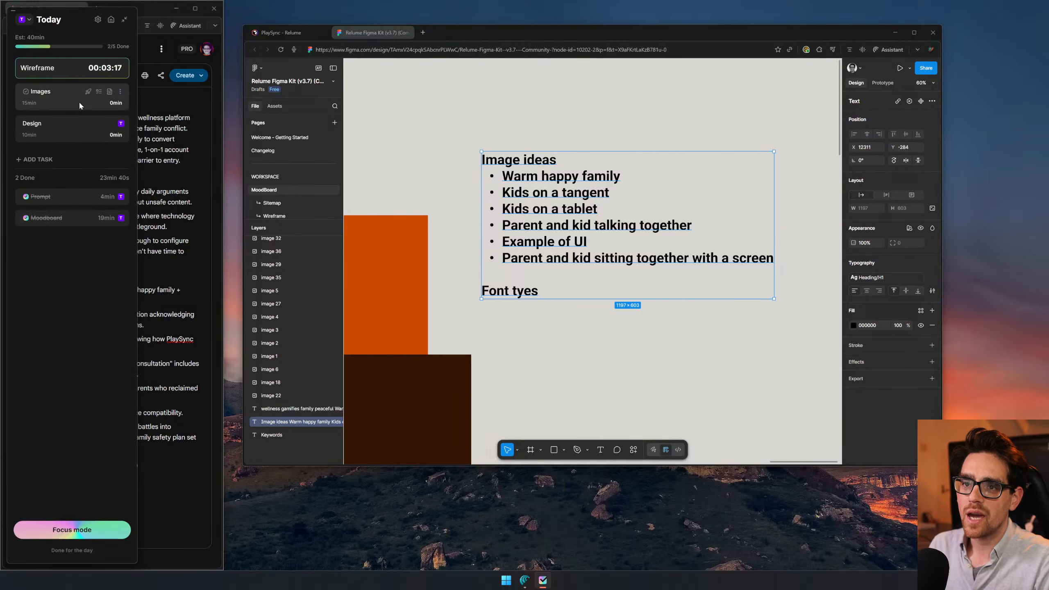
click(103, 67)
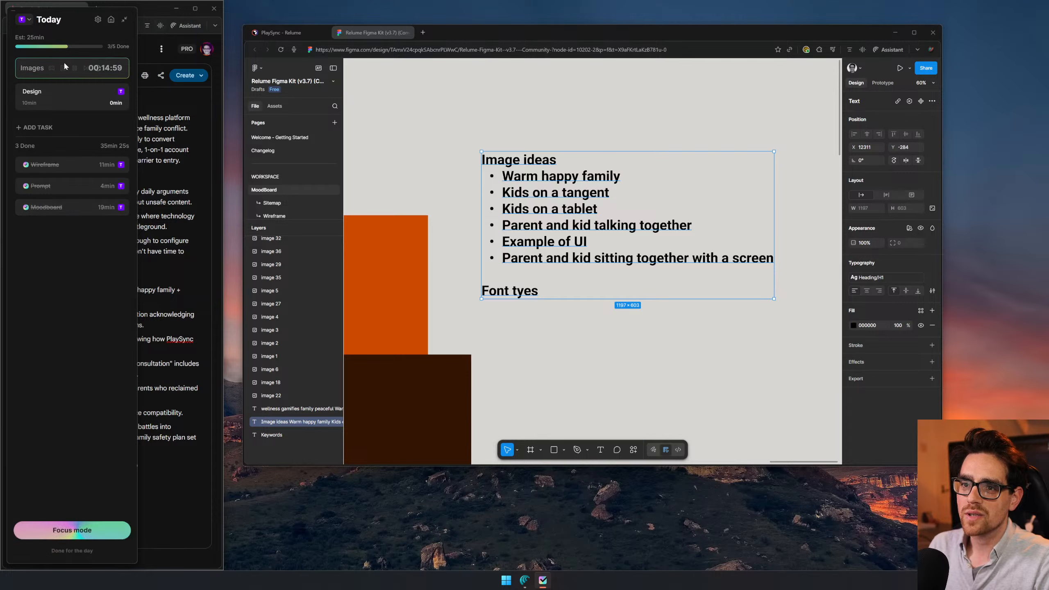
- Minimise the task timer, open Gemini in a new browser tab and slightly widen the window with the project brief
click(122, 20)
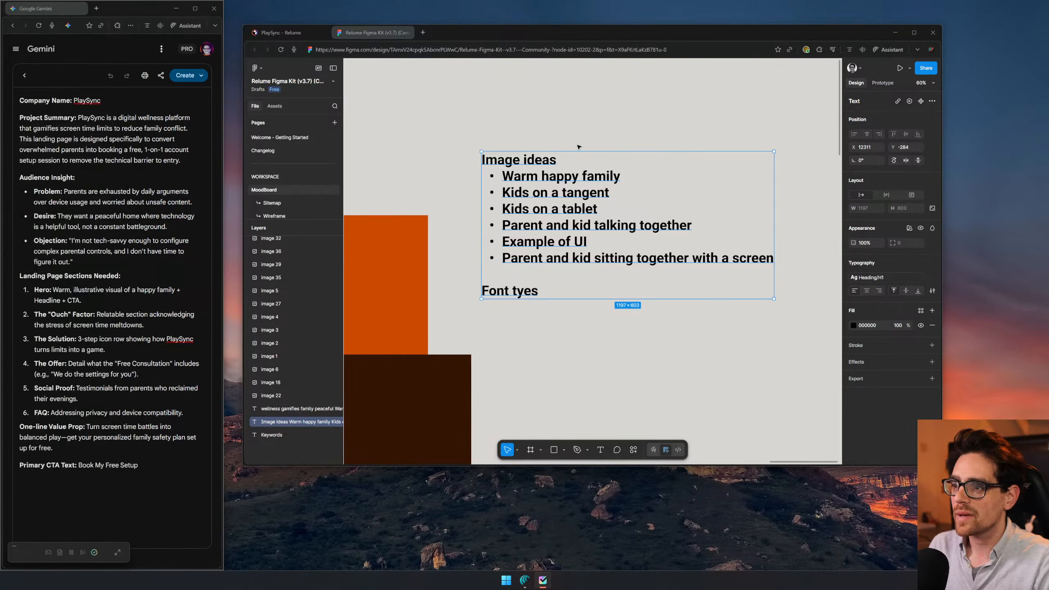
triple_click(557, 175)
click(423, 32)
text(gemini.google.com)
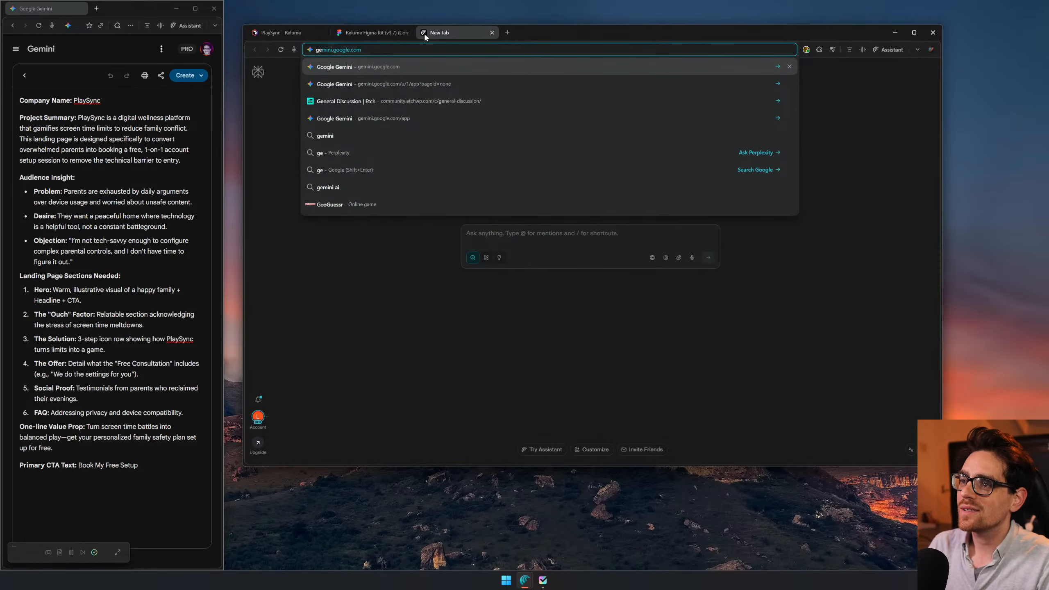
key(Return)
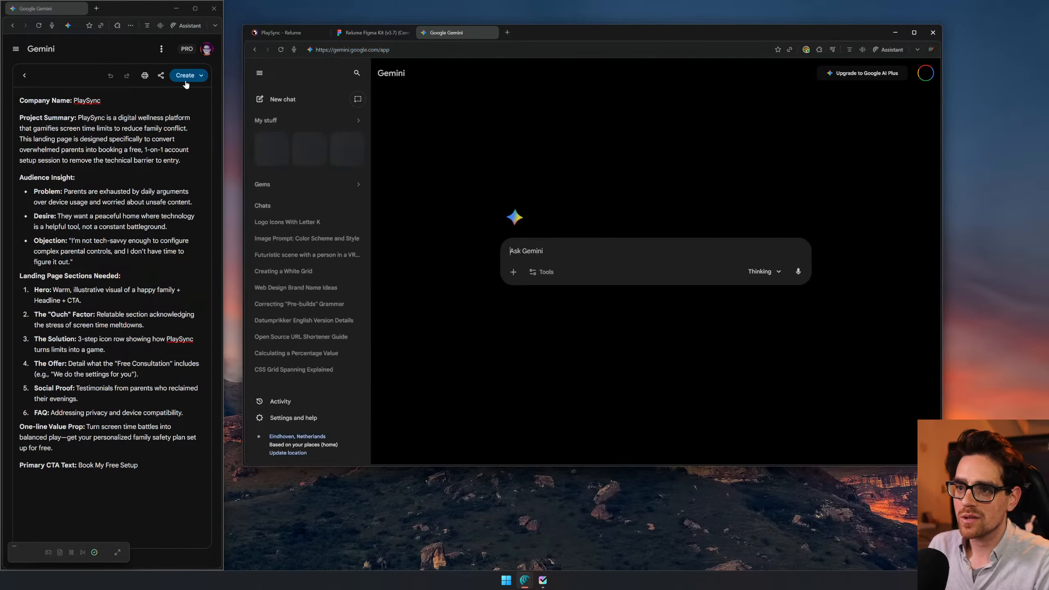
drag(223, 48, 236, 49)
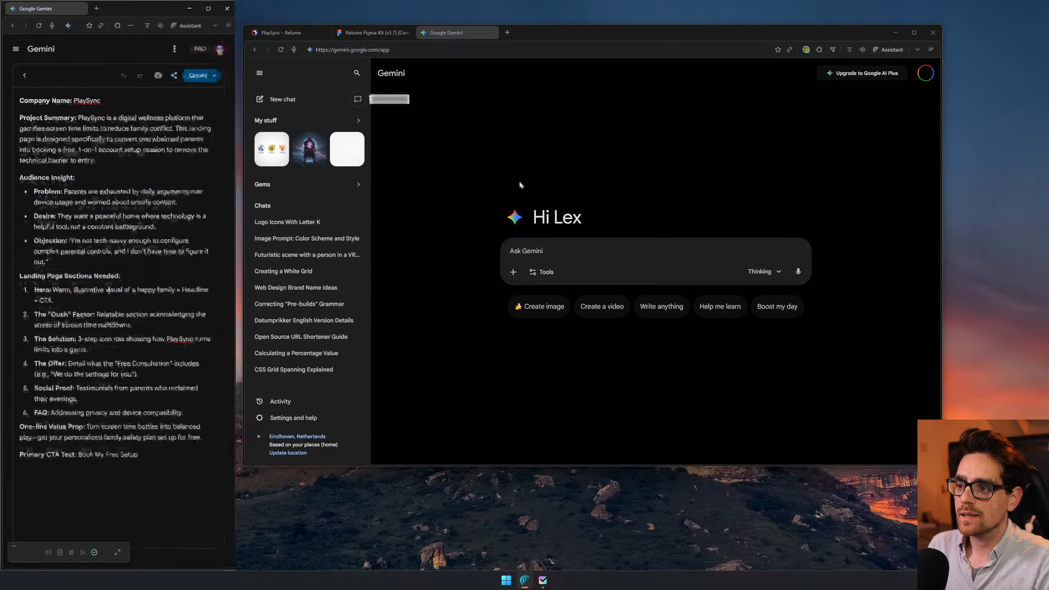
- Turn on image creation and submit the prompt "Create an image of a happy familiy in a home on screens"
click(542, 307)
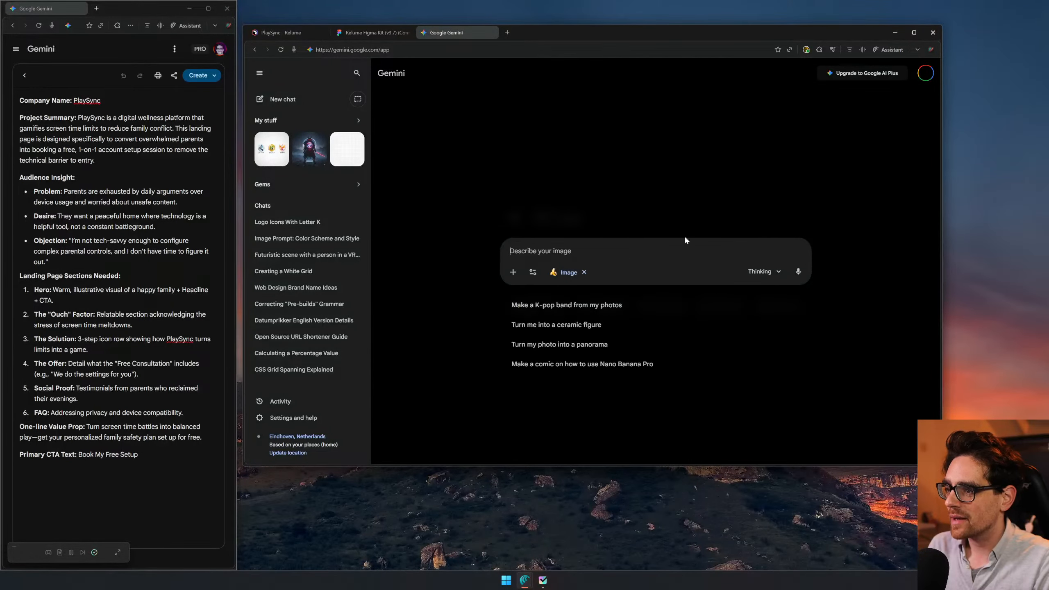
text(Warm happy family)
key(ctrl+a)
text(Create an image )
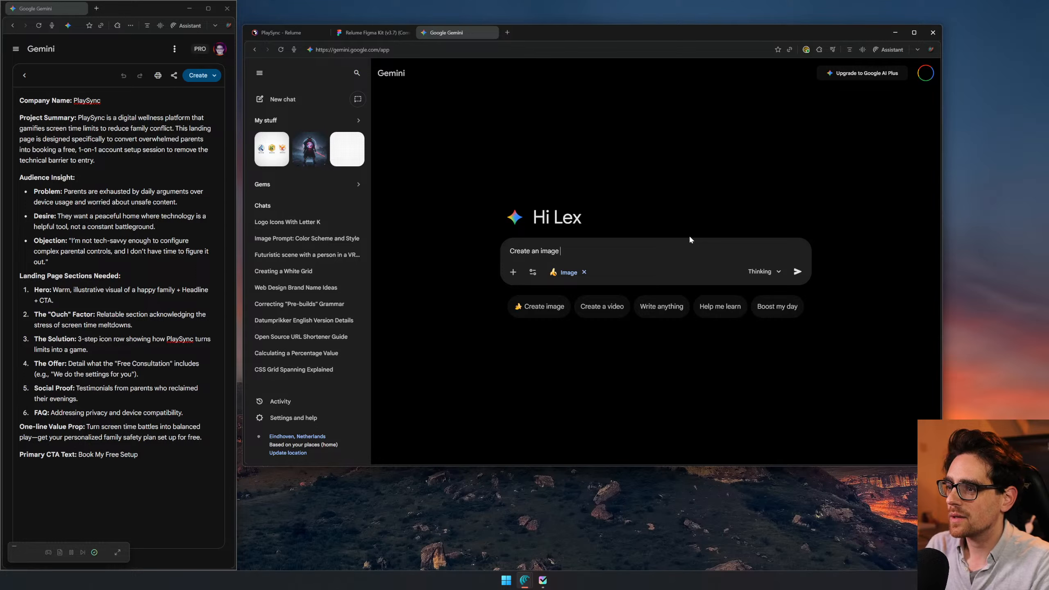
text(of a happ)
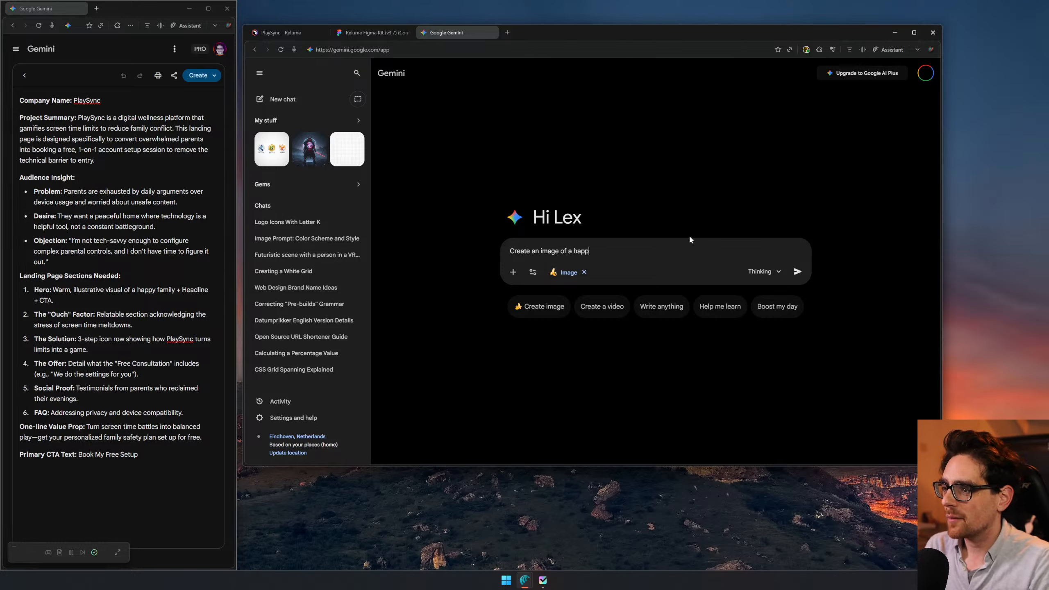
text(y familiy )
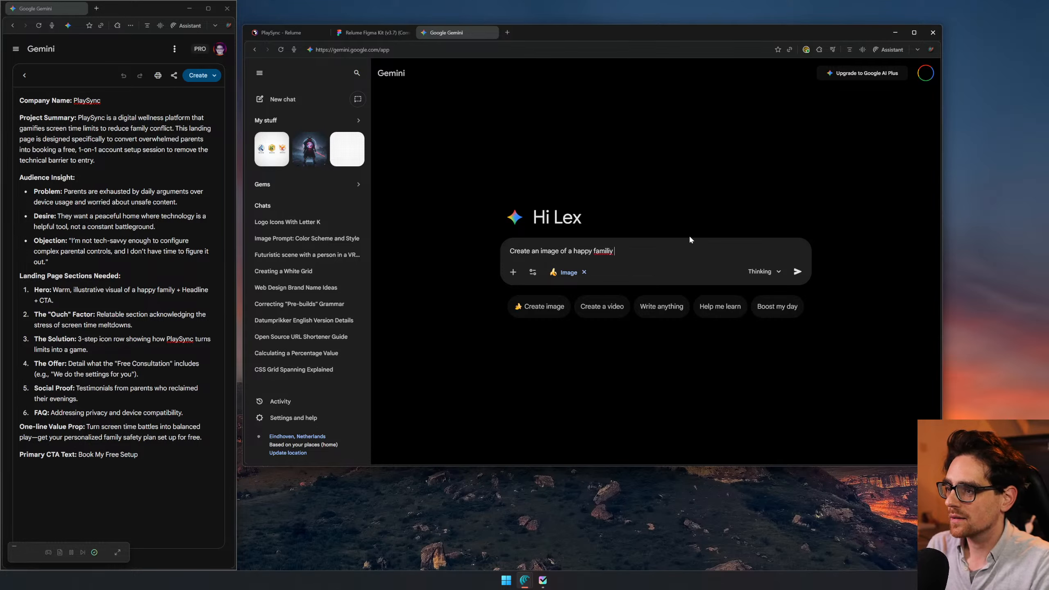
text(in a h)
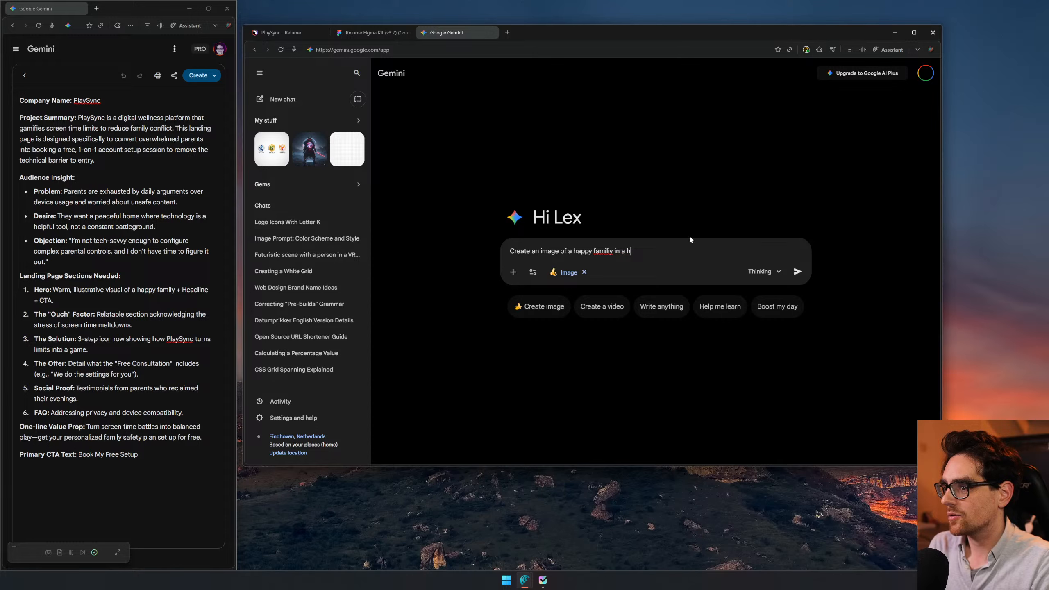
text(ome on screens)
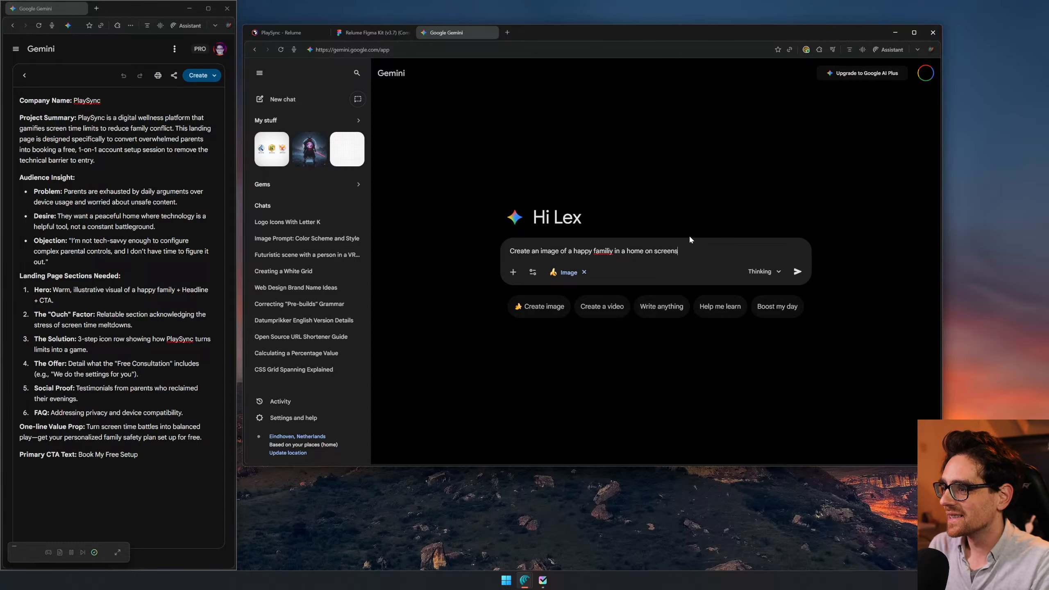
key(Return)
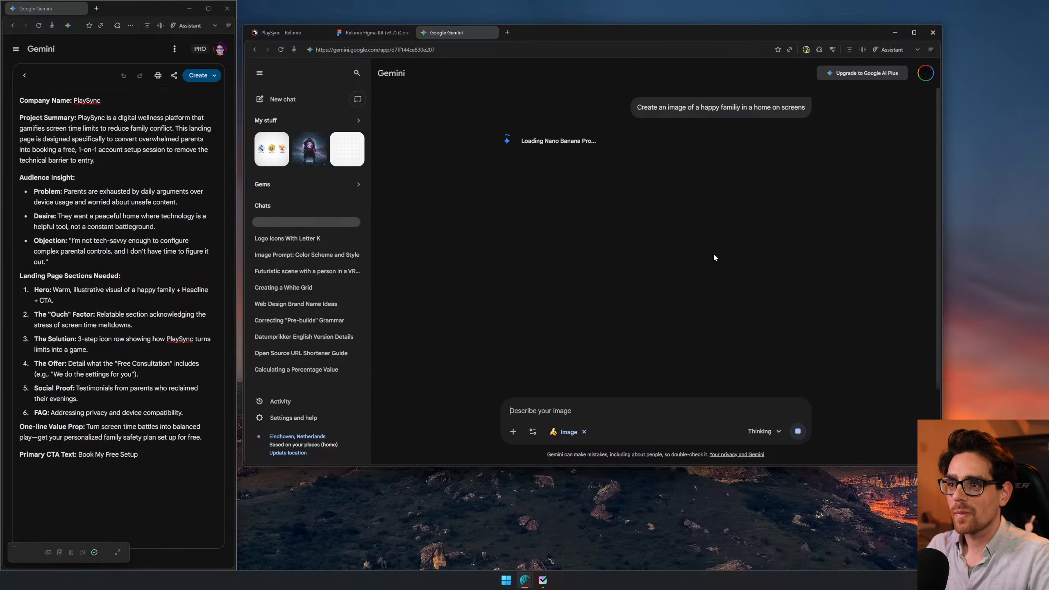
- Collapse the chat sidebar, then view the generated family image enlarged and return to the chat
click(260, 73)
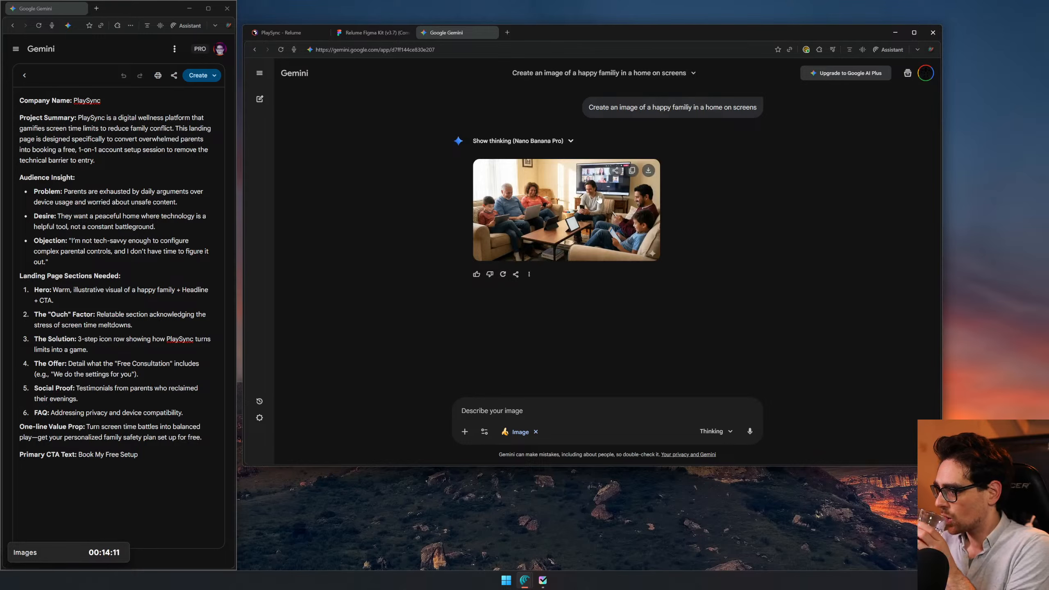
click(599, 199)
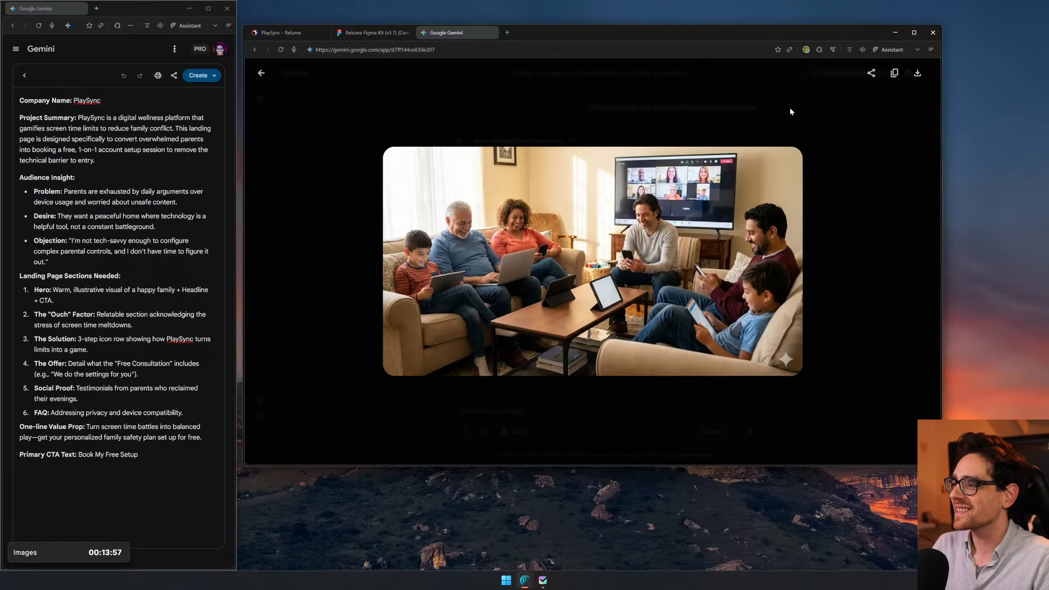
click(261, 73)
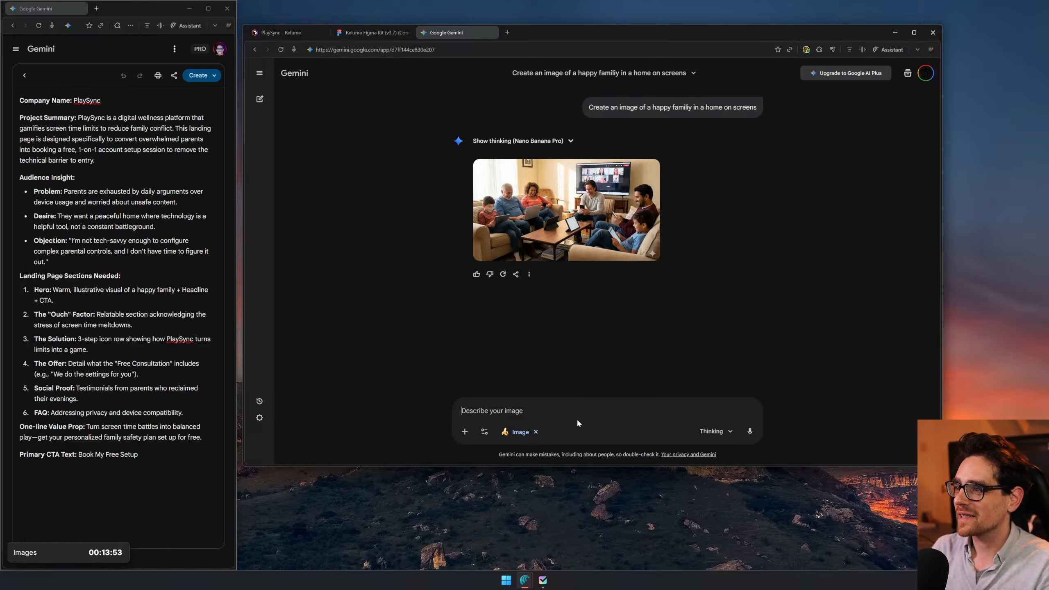
- Start a follow-up image prompt with "Only the family watching tv" without sending it
text(O)
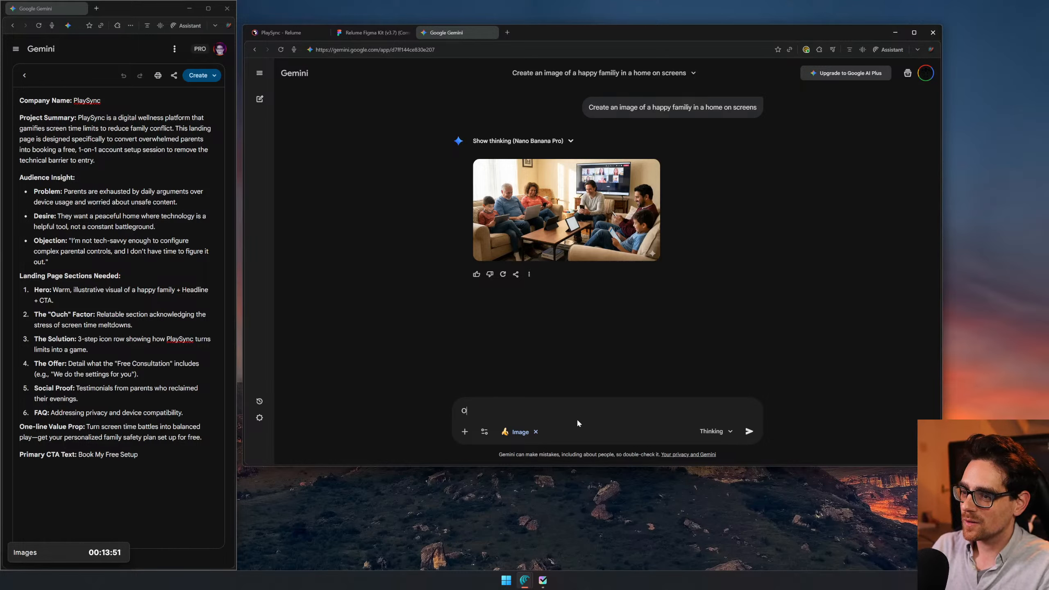
text(nly the f)
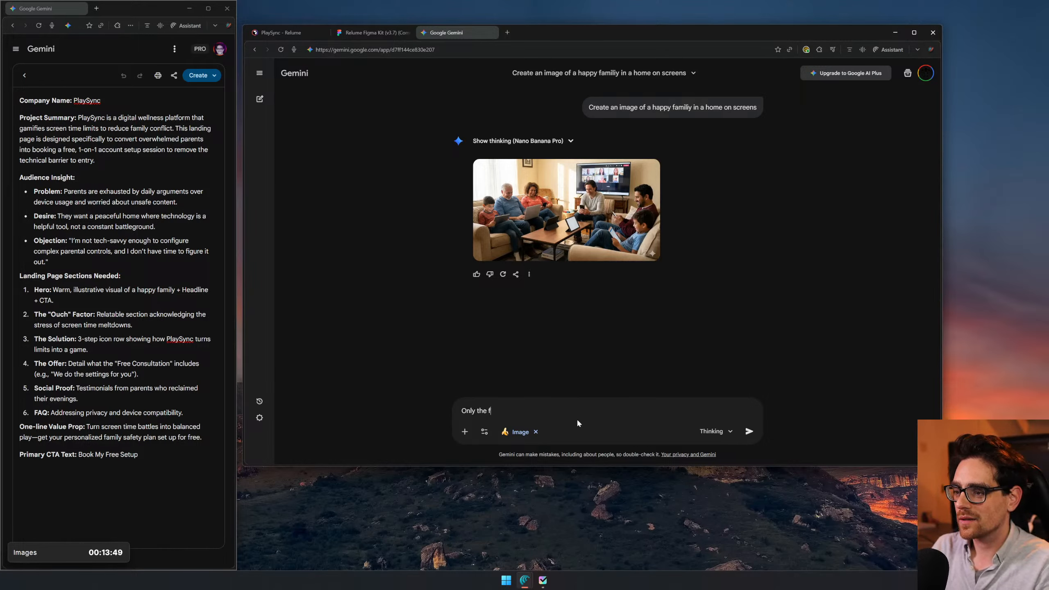
text(amily)
text( w)
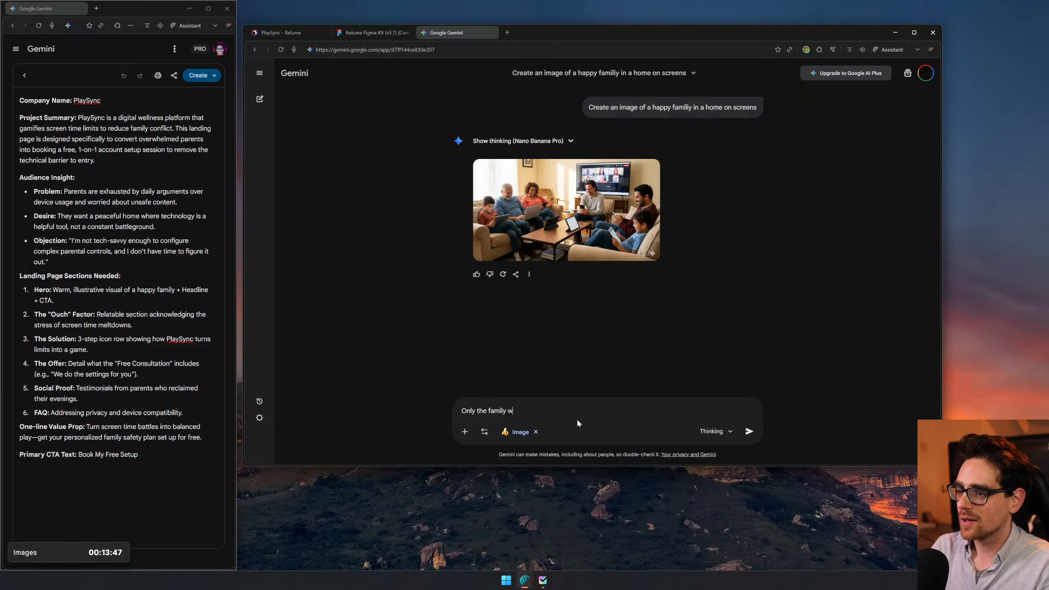
text(atching tv)
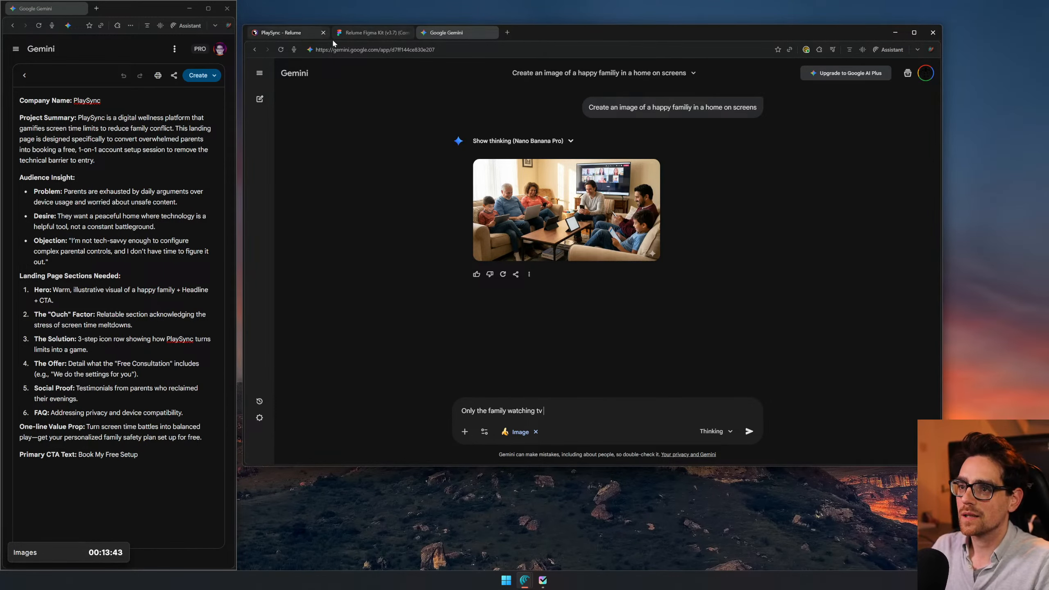
- Select the sunlit living-room photo on the Figma moodboard and try to copy it over to the Gemini prompt
click(363, 33)
scroll(537, 176, down, 7)
drag(436, 276, 751, 331)
scroll(400, 264, up, 2)
scroll(400, 264, up, 5)
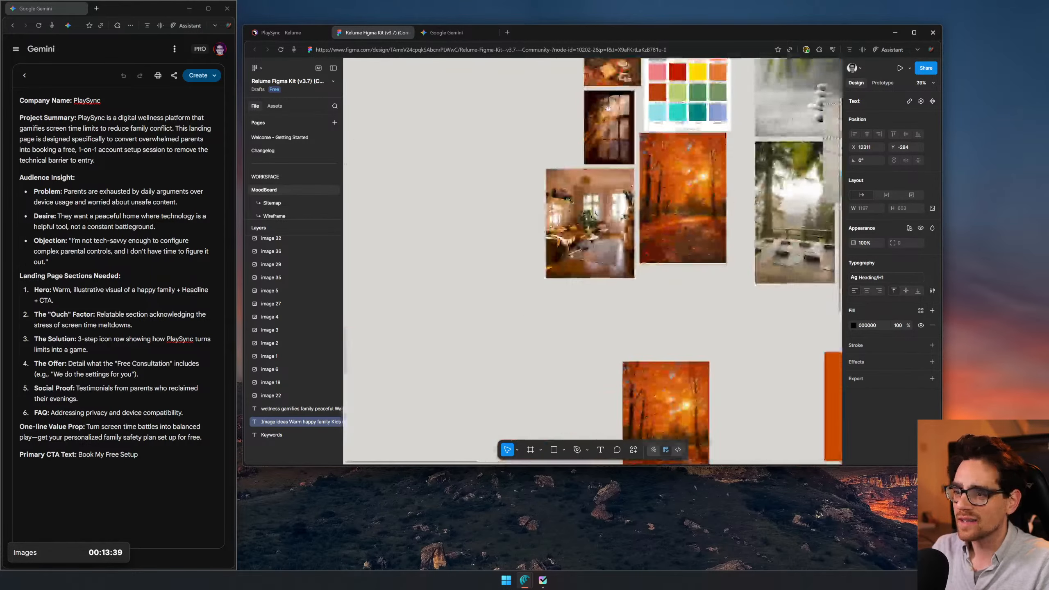
scroll(547, 277, right, 2)
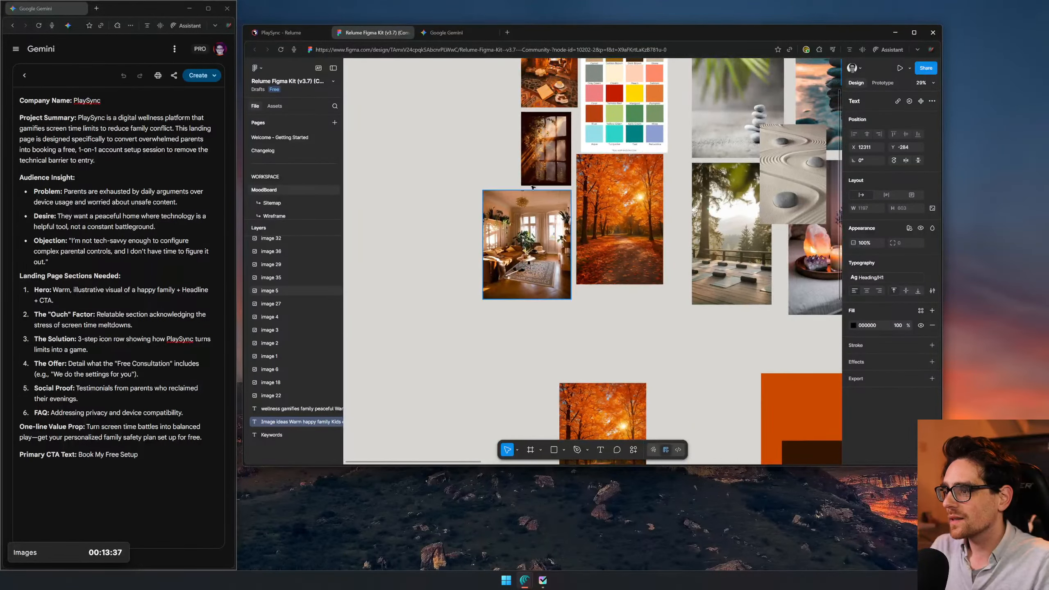
click(439, 33)
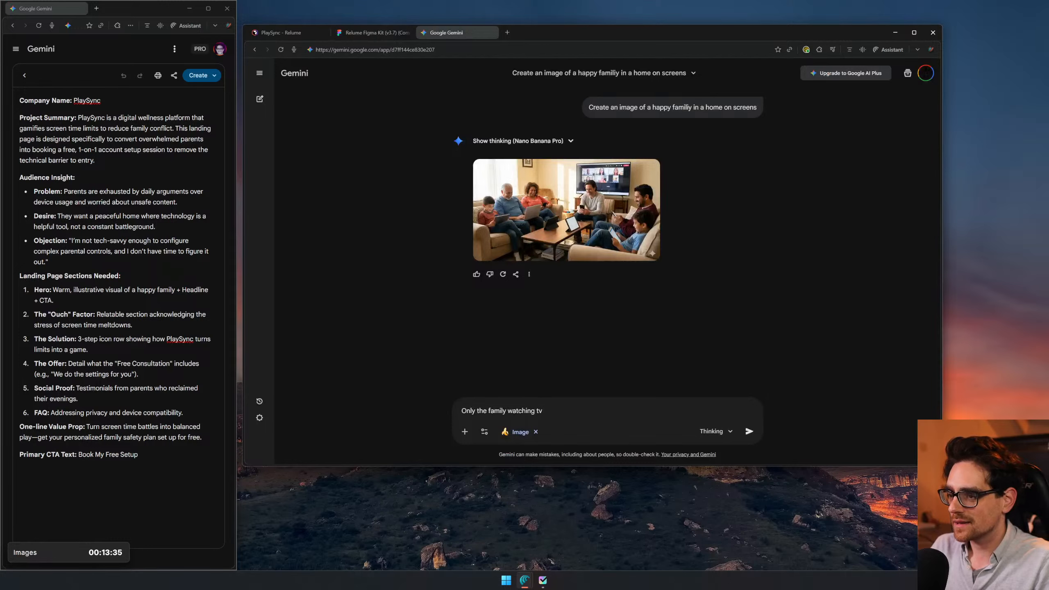
click(357, 33)
click(494, 220)
right_click(504, 225)
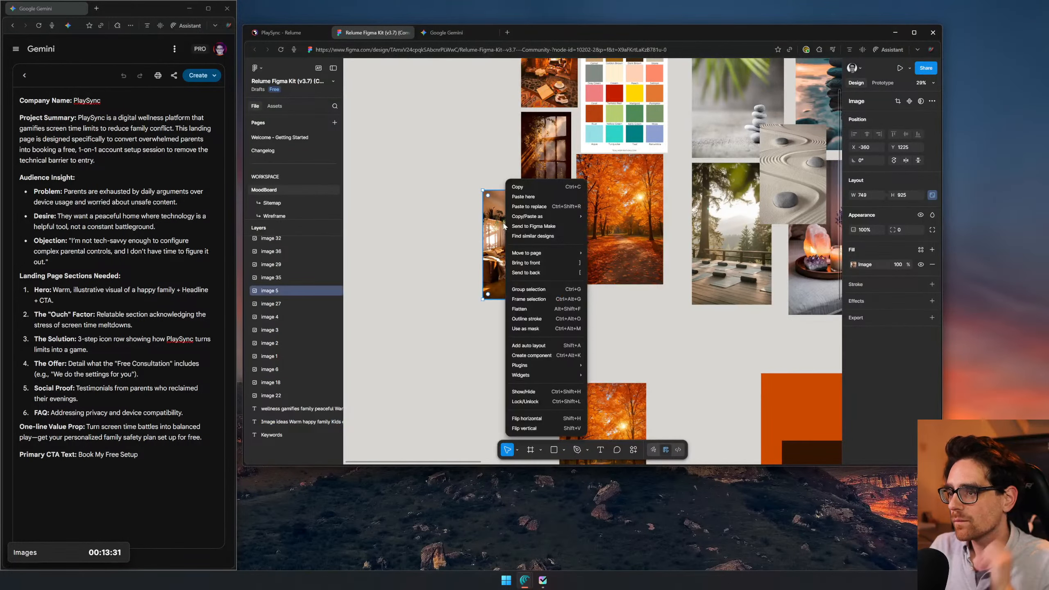
click(533, 187)
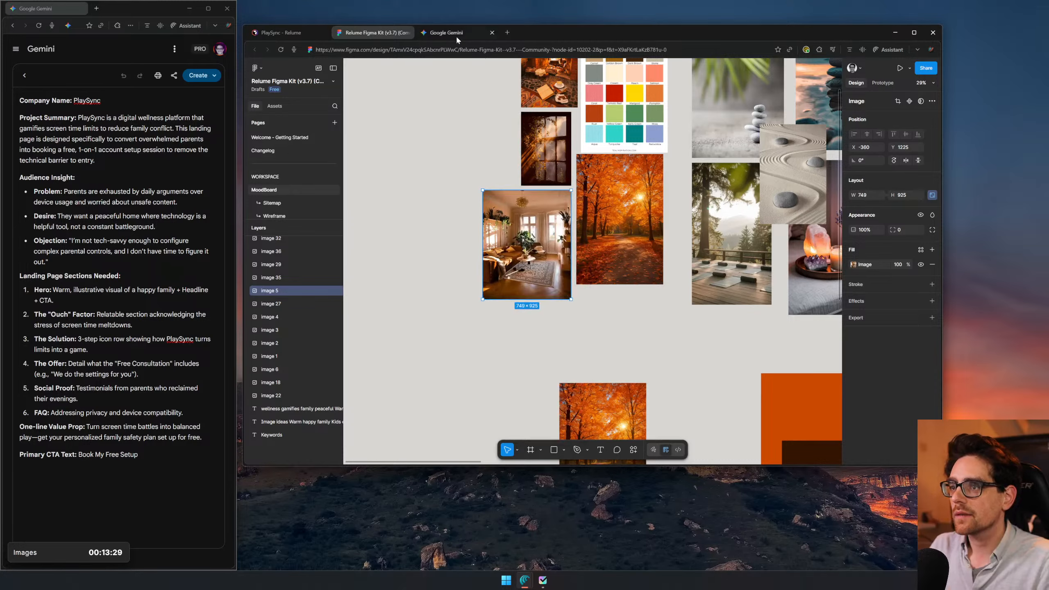
click(454, 33)
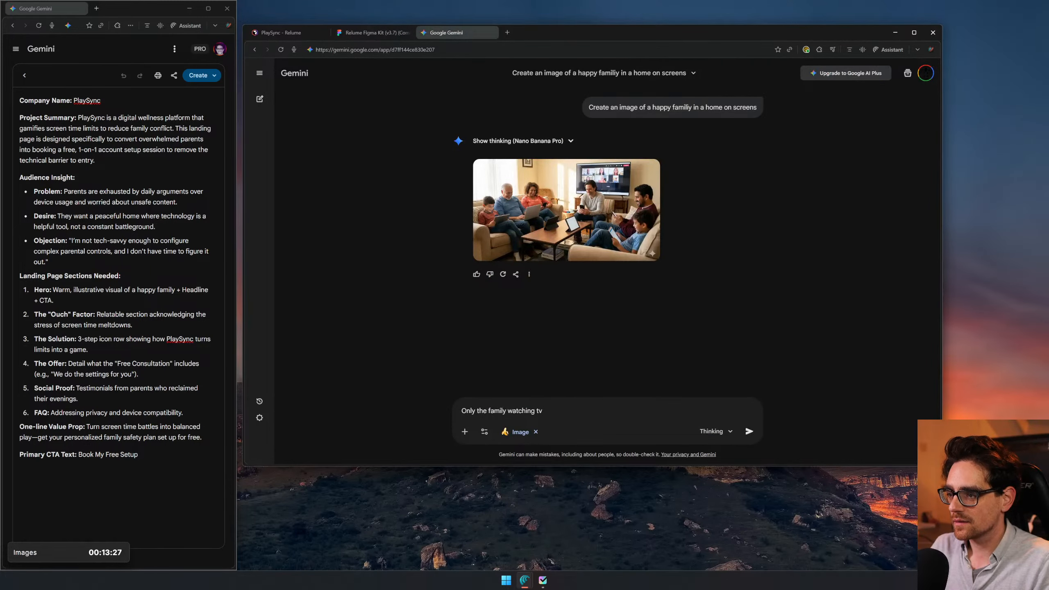
- Export the selected living-room photo from the Figma moodboard as a PNG at 1x
click(384, 33)
click(932, 317)
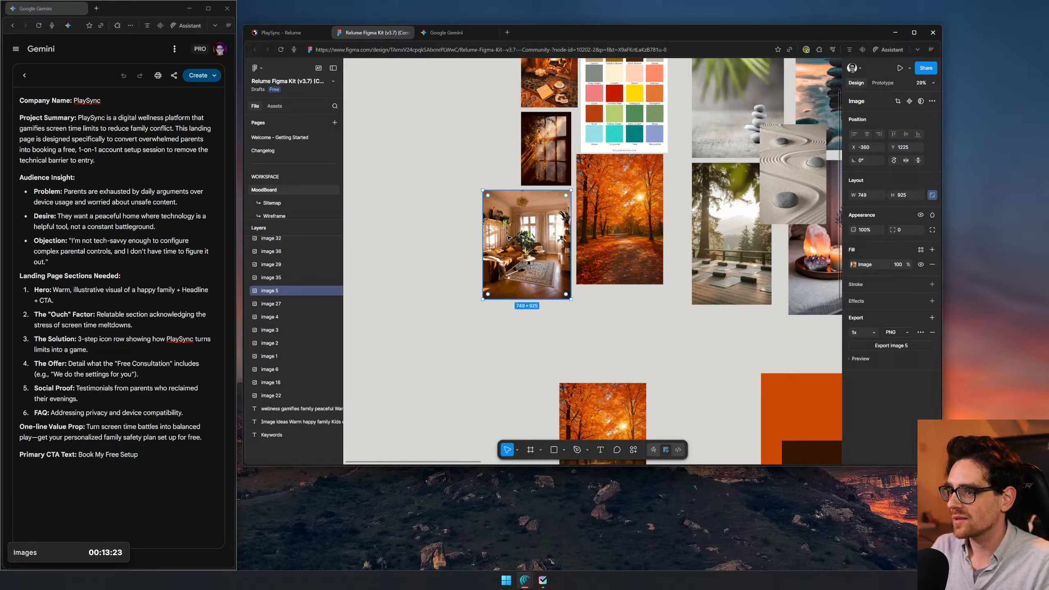
click(894, 332)
click(868, 345)
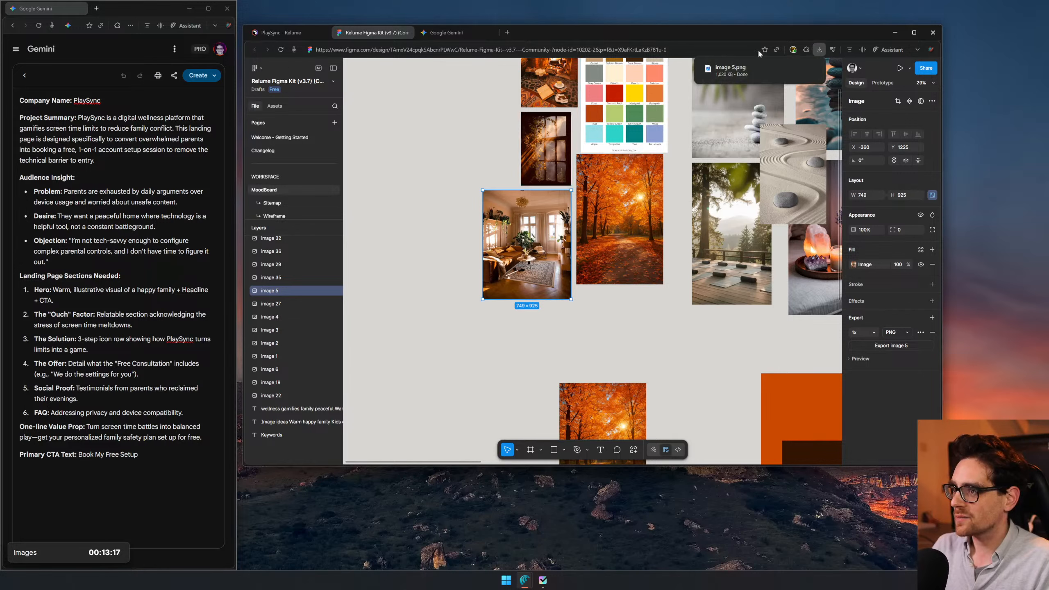
- Switch to Gemini and attach the downloaded file image 5.png to the follow-up prompt
click(446, 32)
click(820, 49)
drag(730, 86, 554, 429)
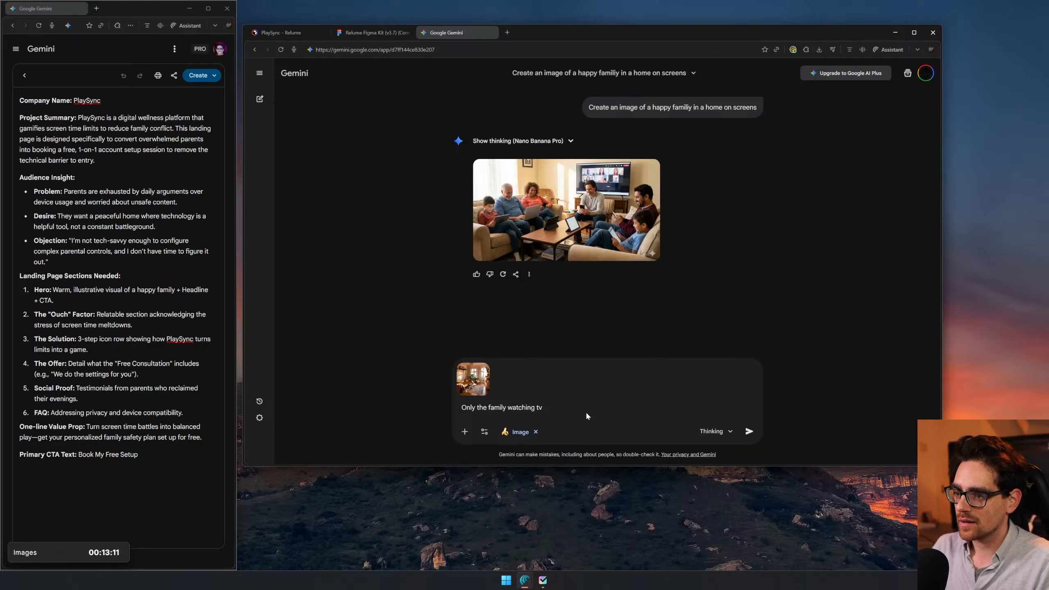
- Extend the prompt with "in the setting of the image. There should be only 4 people"
text(in the setting of the image. The )
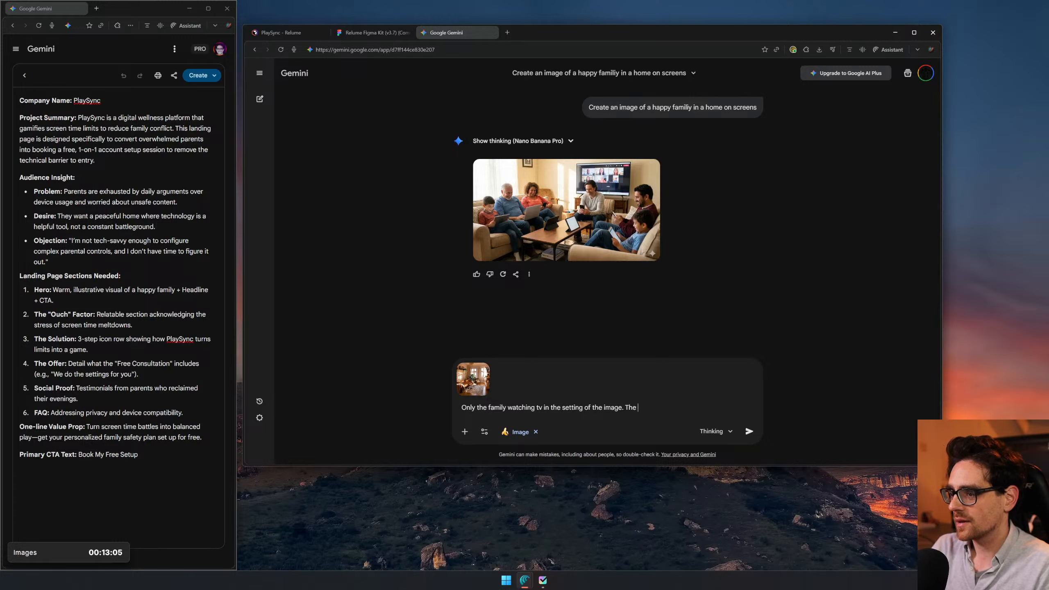
text(re syhould)
text(only 3)
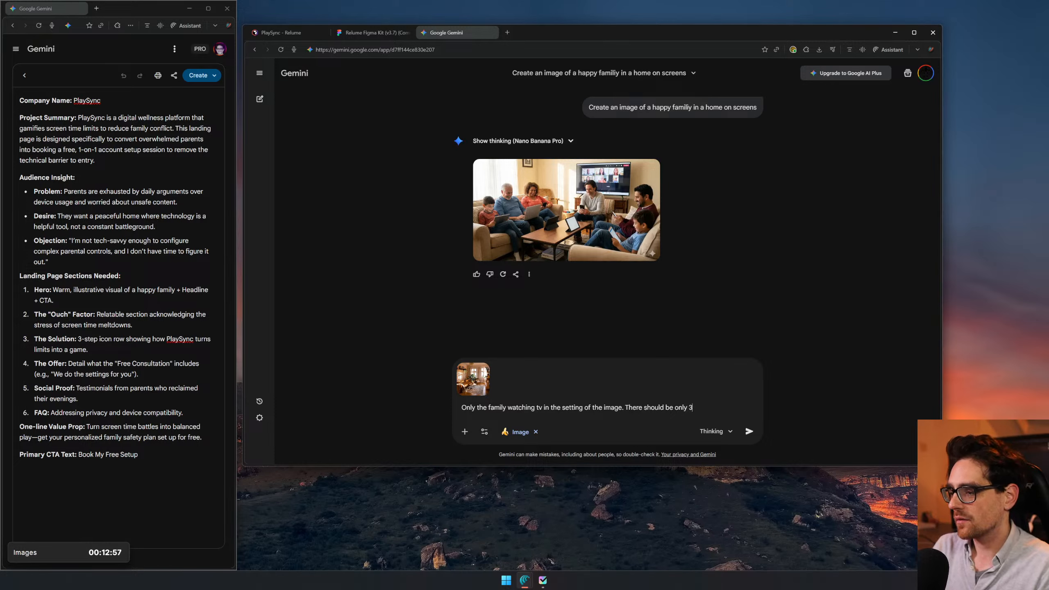
key(BackSpace)
text(4 people)
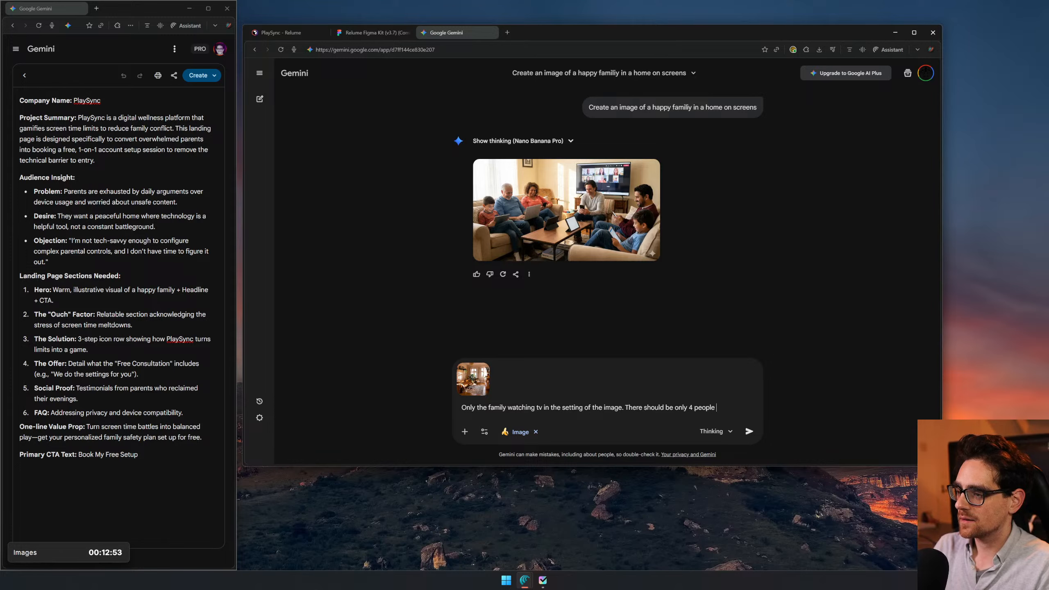
- Replace "4 people" with "2 adults and 2 kids on a screen time" at the end of the prompt and submit it
key(BackSpace)
key(BackSpace)
key(BackSpace)
key(BackSpace)
key(BackSpace)
key(BackSpace)
key(BackSpace)
key(BackSpace)
key(BackSpace)
text(2 adults and 2 kdi)
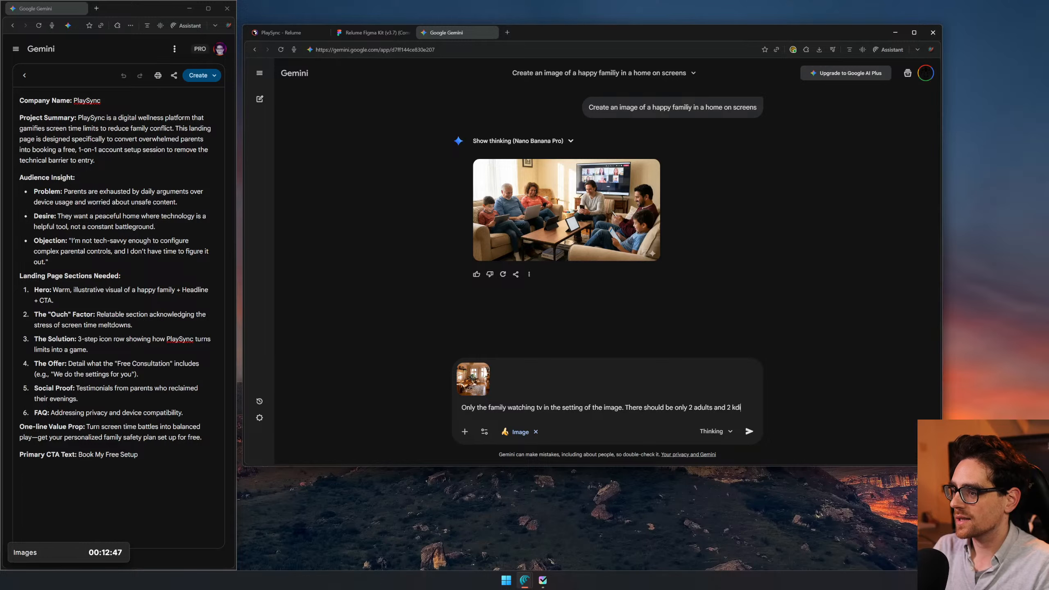
key(BackSpace)
key(BackSpace)
text(ids )
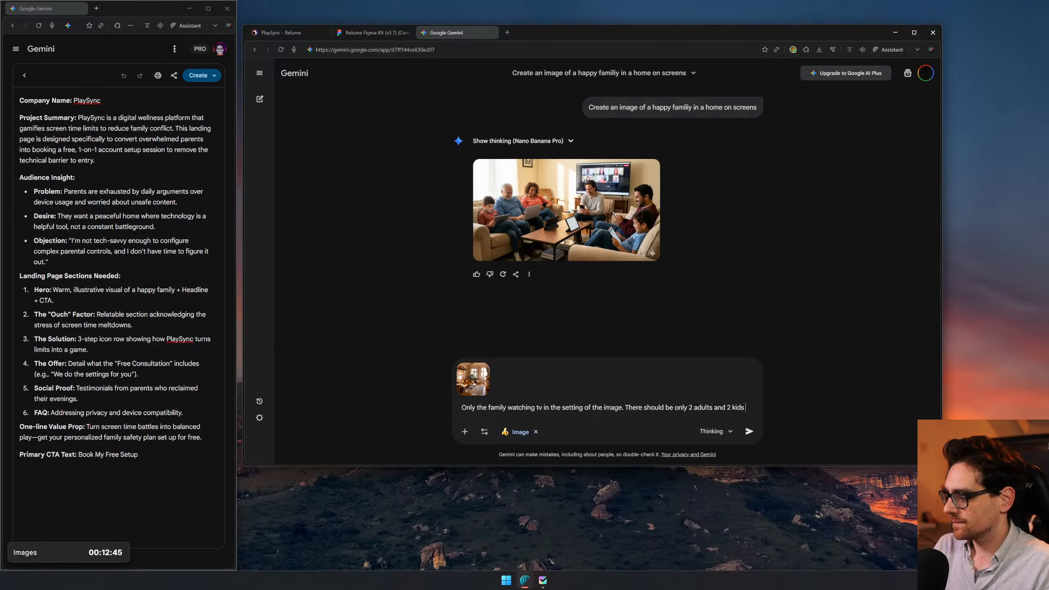
text(on a screen time)
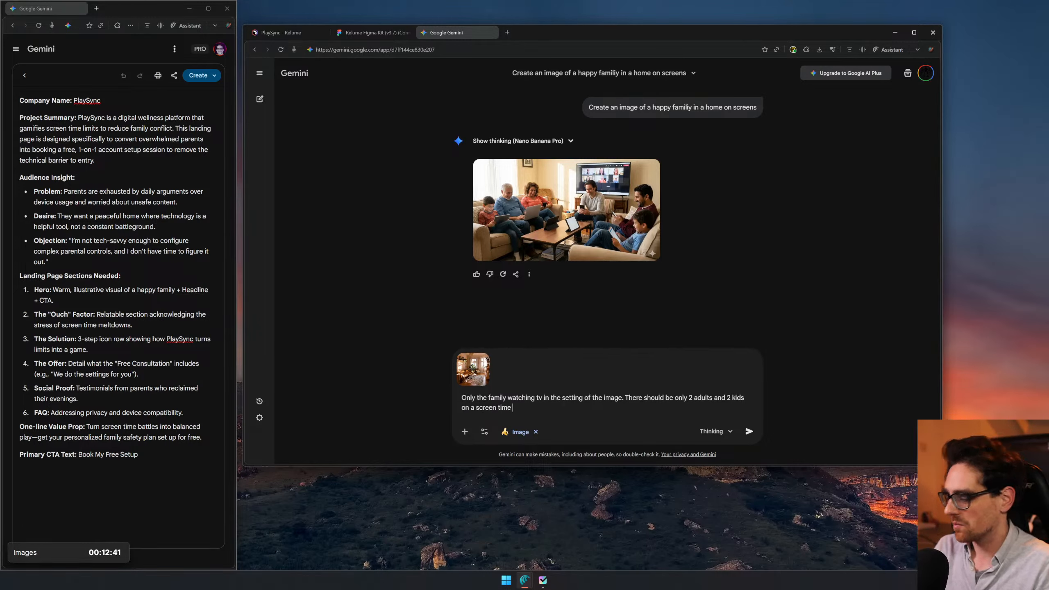
key(Return)
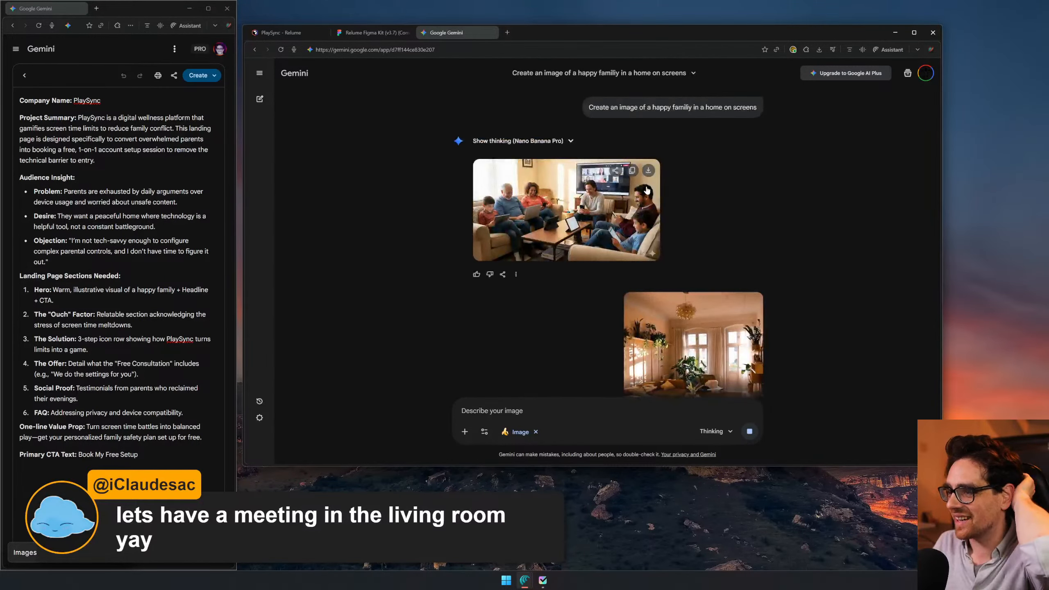
- Open the first generated family image enlarged to examine its details
click(610, 197)
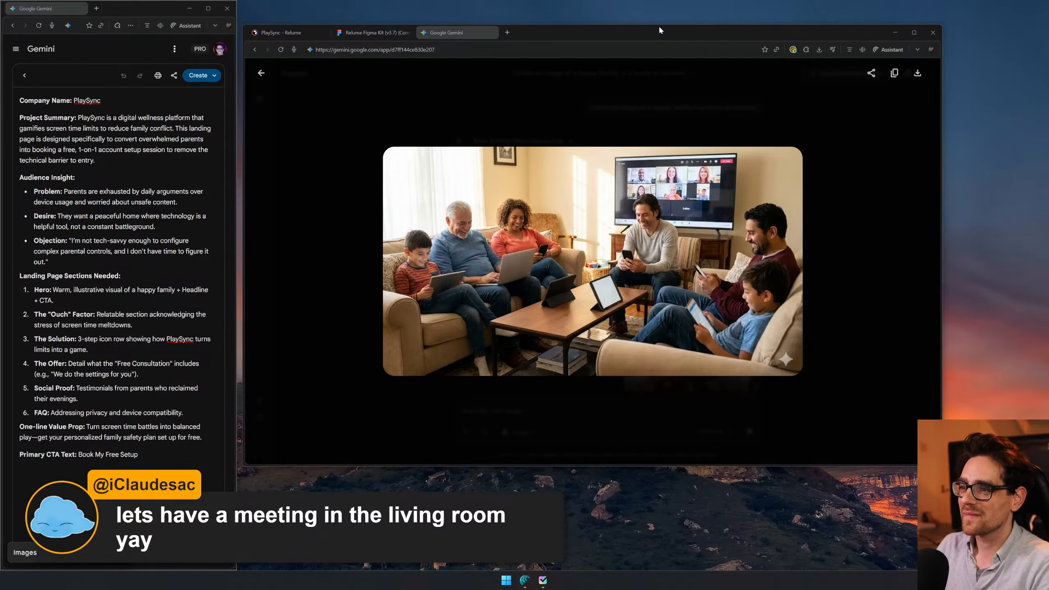
- Enlarge the newly generated living-room family image and download it in full size
click(829, 185)
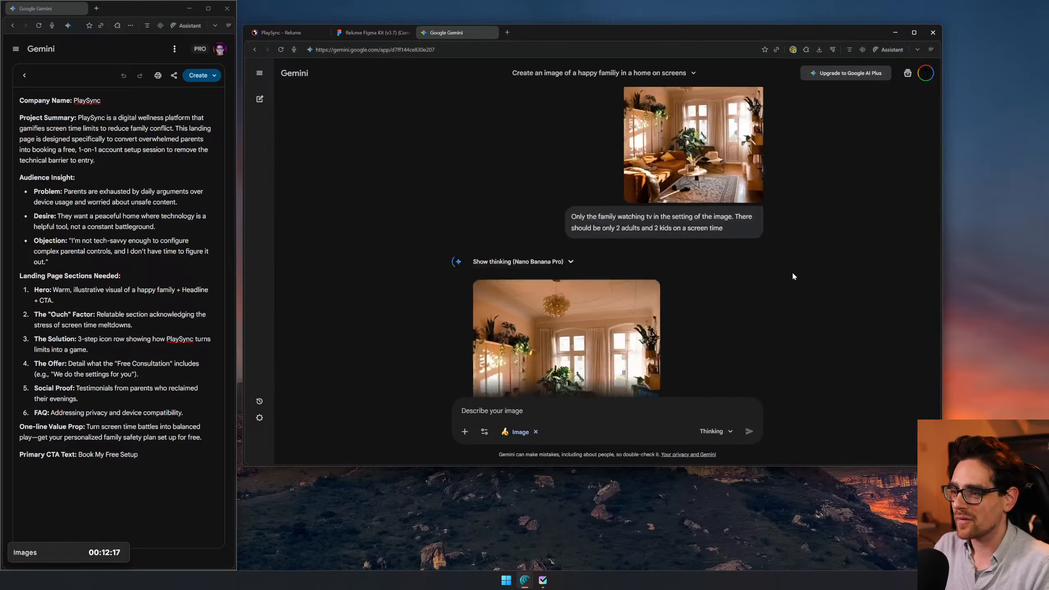
scroll(783, 270, up, 3)
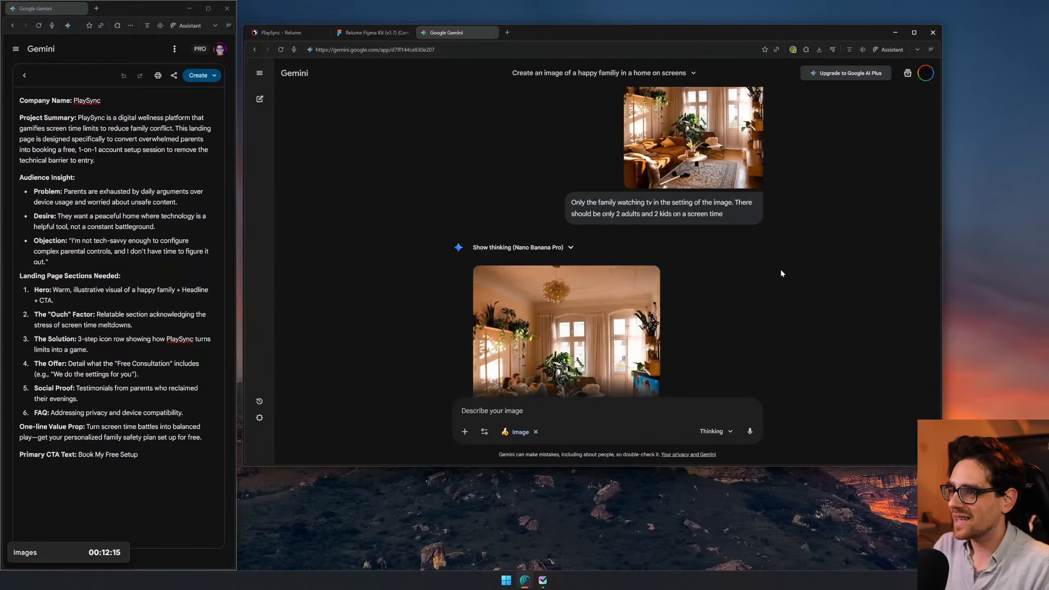
scroll(627, 309, down, 2)
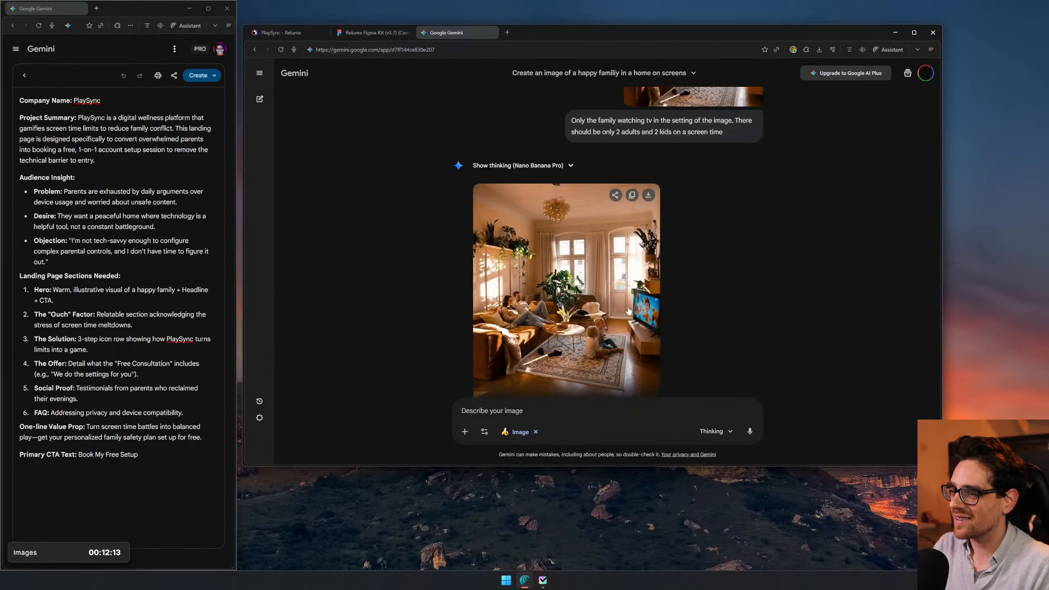
scroll(627, 309, up, 4)
scroll(529, 288, down, 3)
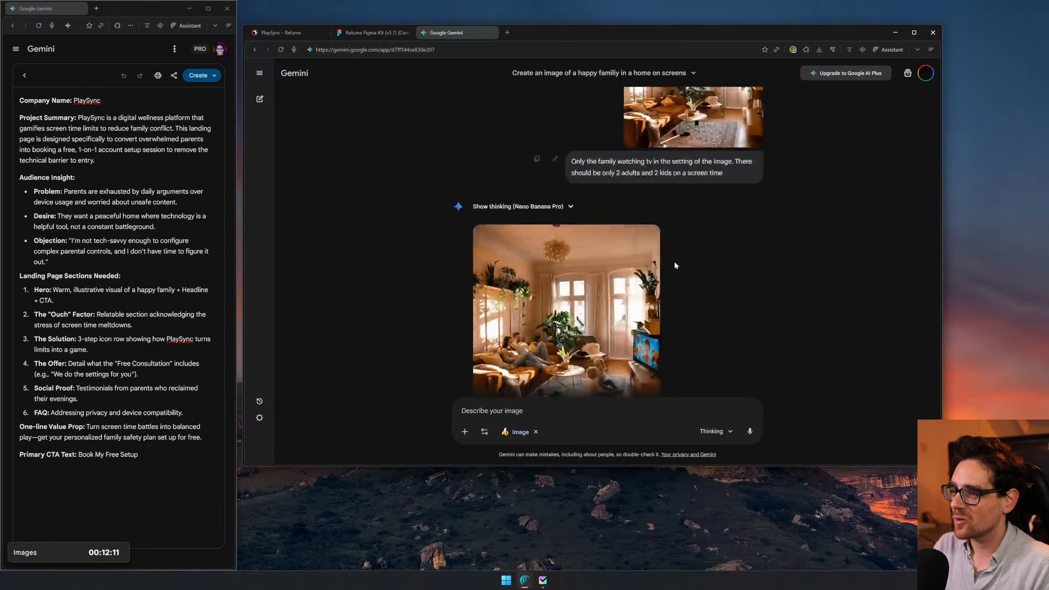
scroll(529, 288, down, 2)
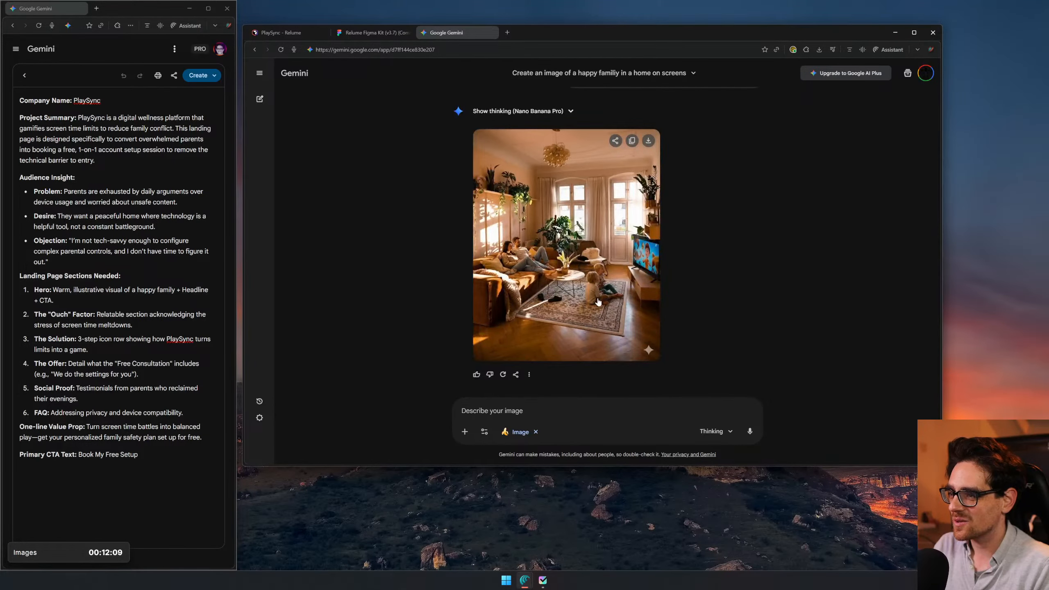
click(650, 264)
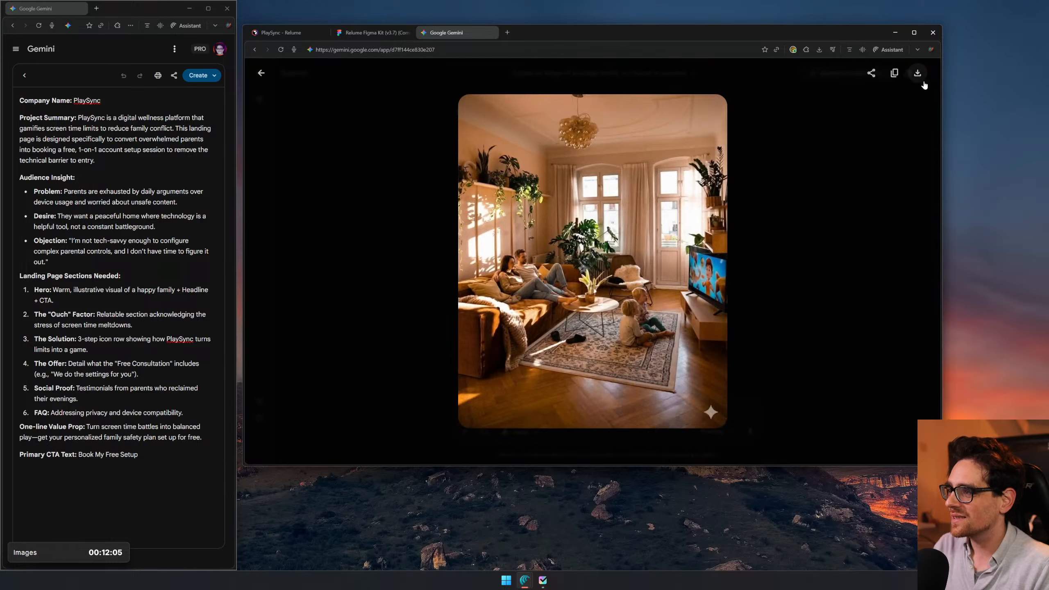
click(898, 74)
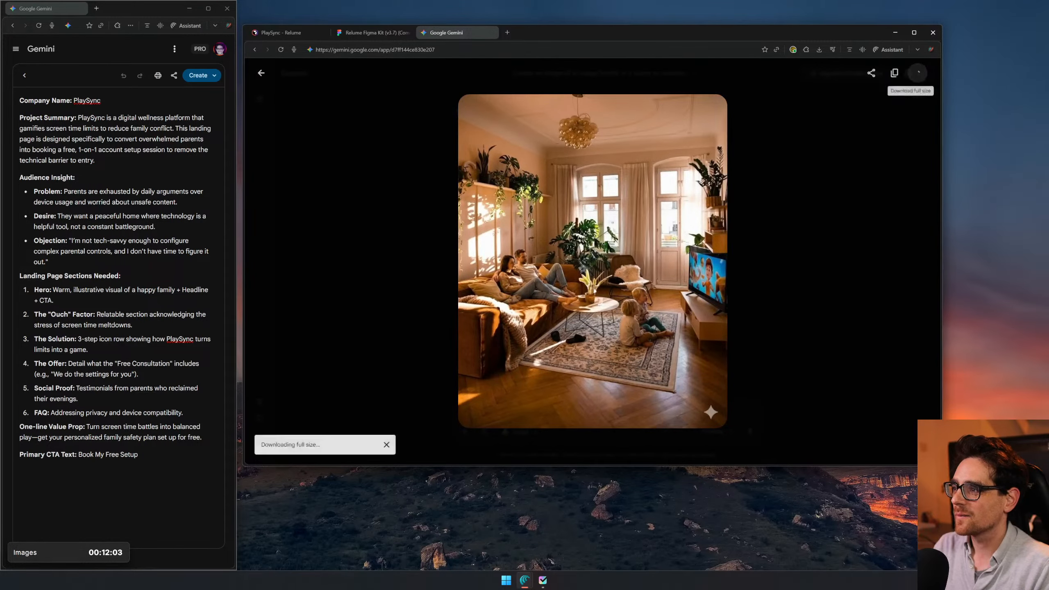
- Switch to Figma and paste the generated living-room family image beside the image ideas list on the MoodBoard page
click(362, 31)
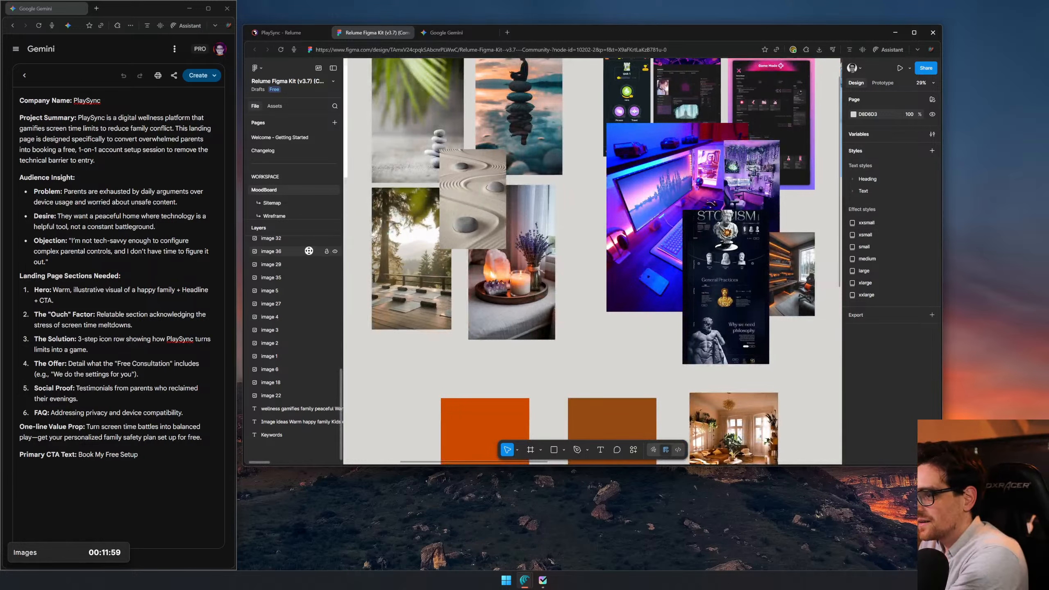
drag(311, 251, 311, 348)
click(848, 278)
drag(810, 248, 751, 263)
key(ctrl+v)
scroll(672, 224, up, 5)
- Copy the idea "Kids on a tangent" into a Gemini follow-up prompt after the text "Use the same image in a different angle"
triple_click(586, 231)
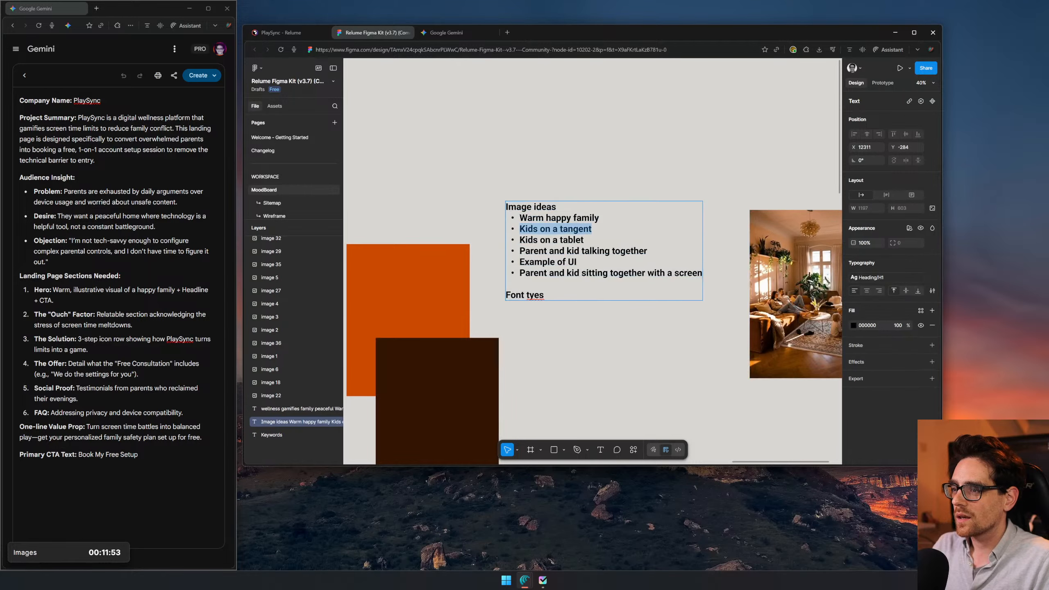
click(462, 33)
click(917, 73)
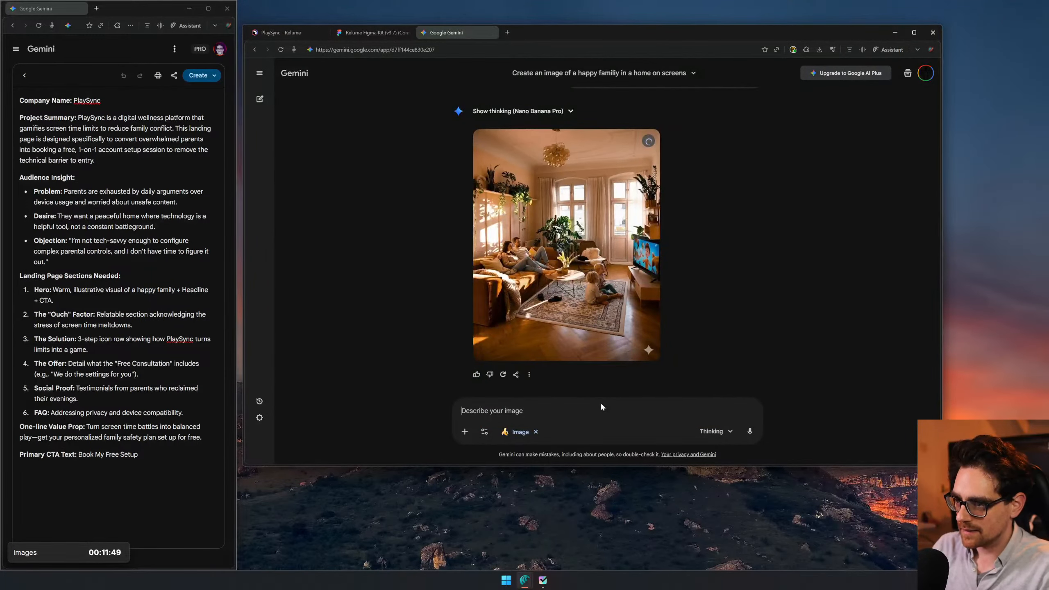
text(Use the same image in a different angle Kids on a tangent)
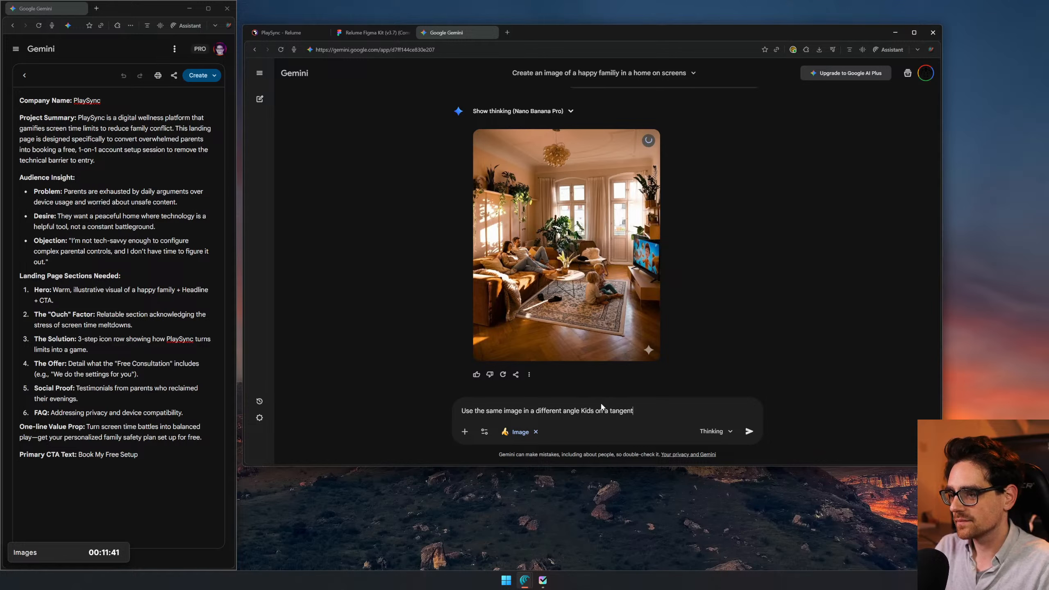
- Replace "Kids on a tangent" in the prompt with "with a kid on a tangent of not getting enough screentime" and submit it
key(ctrl+BackSpace)
key(ctrl+BackSpace)
key(ctrl+BackSpace)
key(ctrl+BackSpace)
text(with )
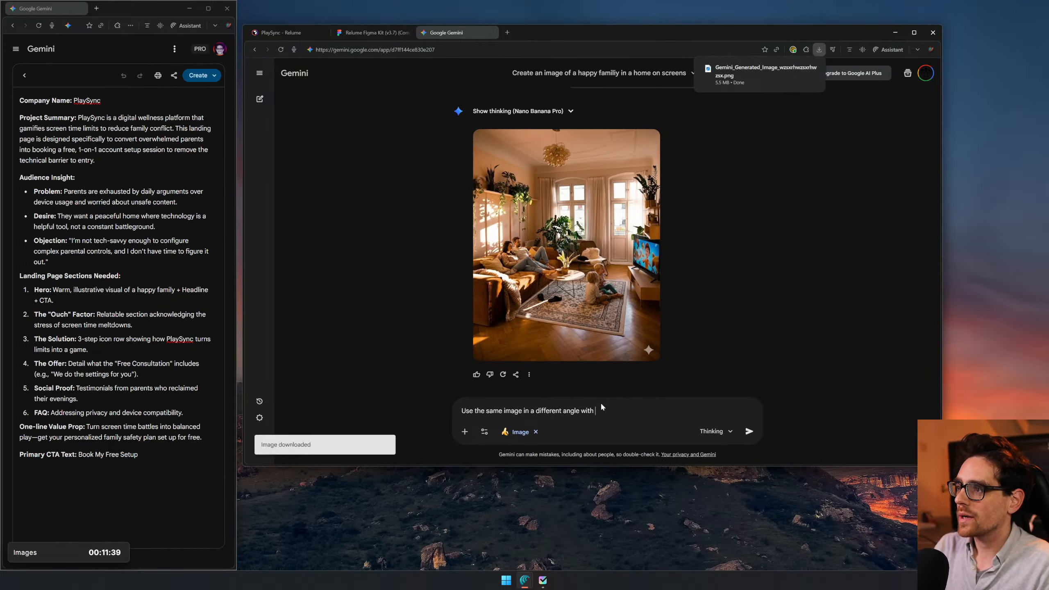
text(a kid on a tangen)
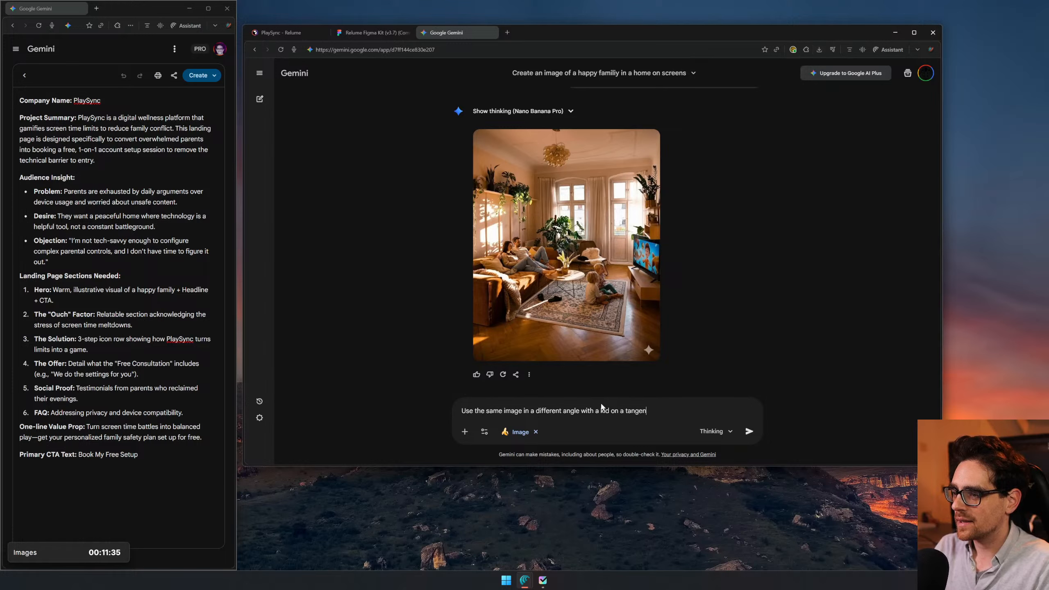
text(t of not getting en)
key(BackSpace)
text(enough sc)
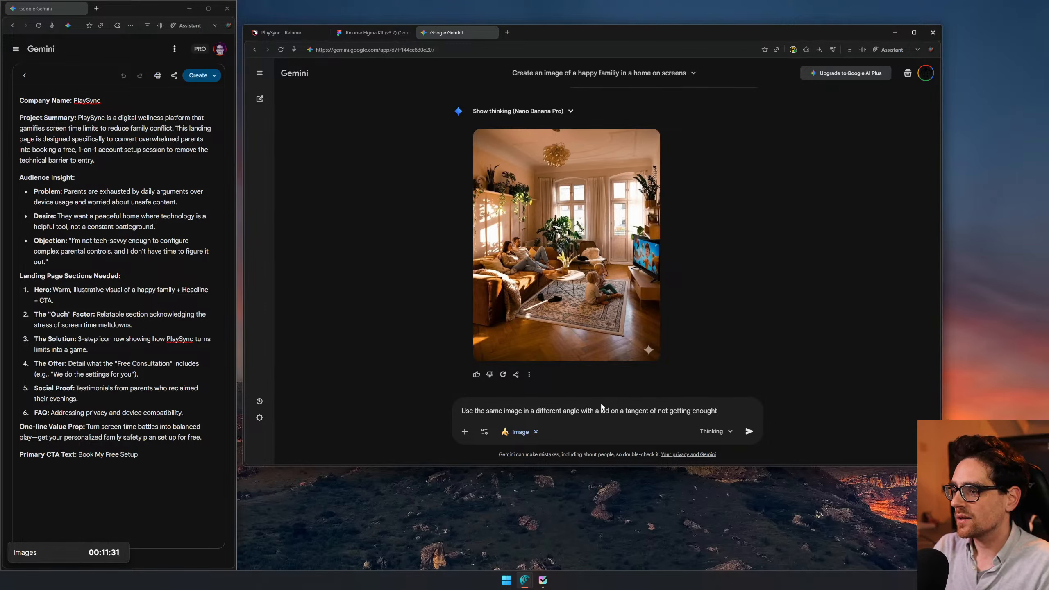
text(reentime)
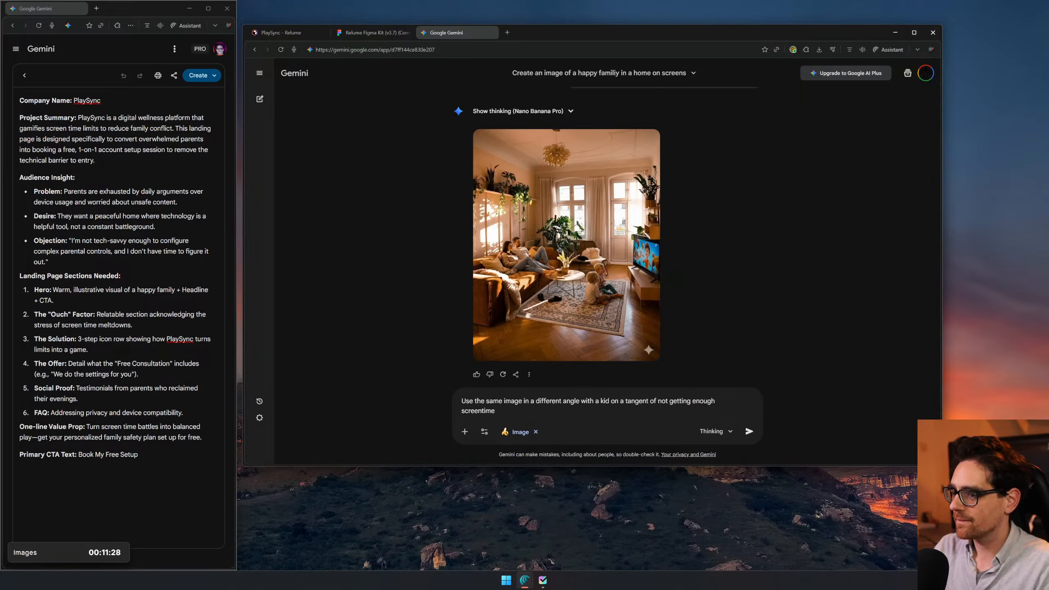
key(Return)
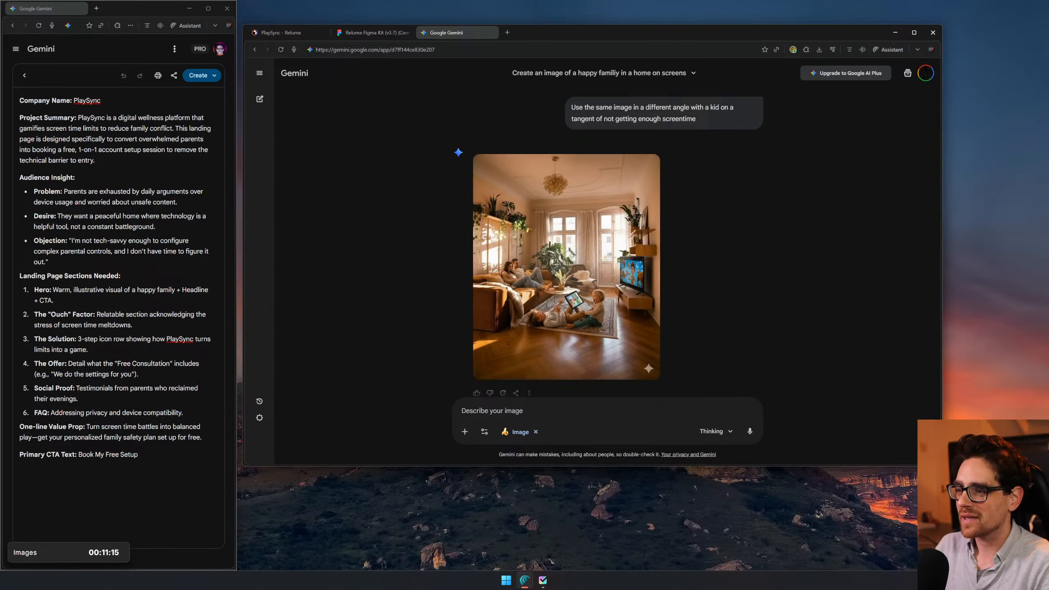
- Check the new image enlarged, then submit the follow-up prompt "Use a different angle and a parent and kid are on a tangent"
click(620, 281)
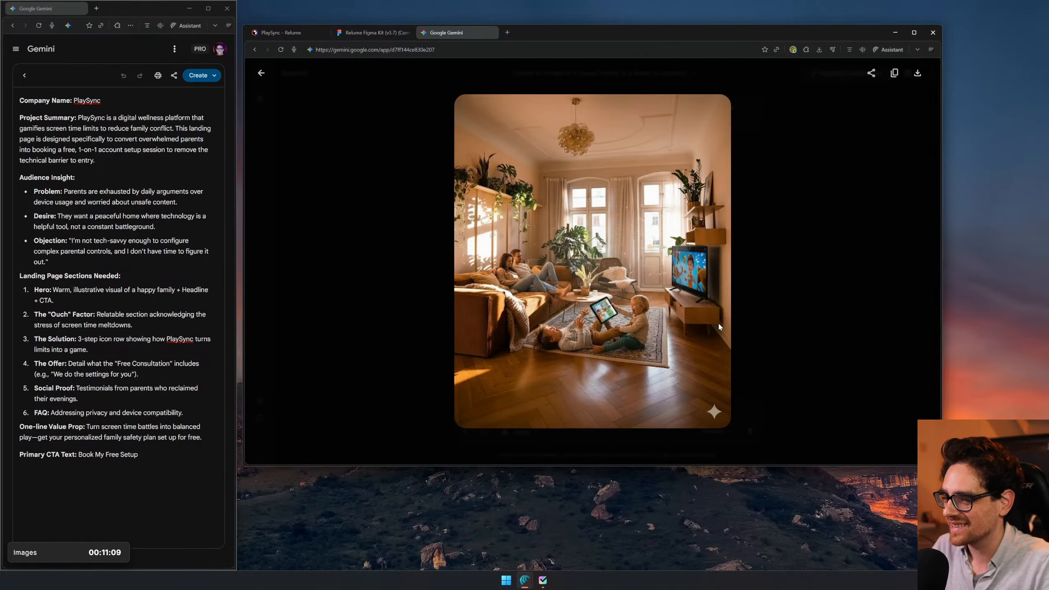
click(792, 282)
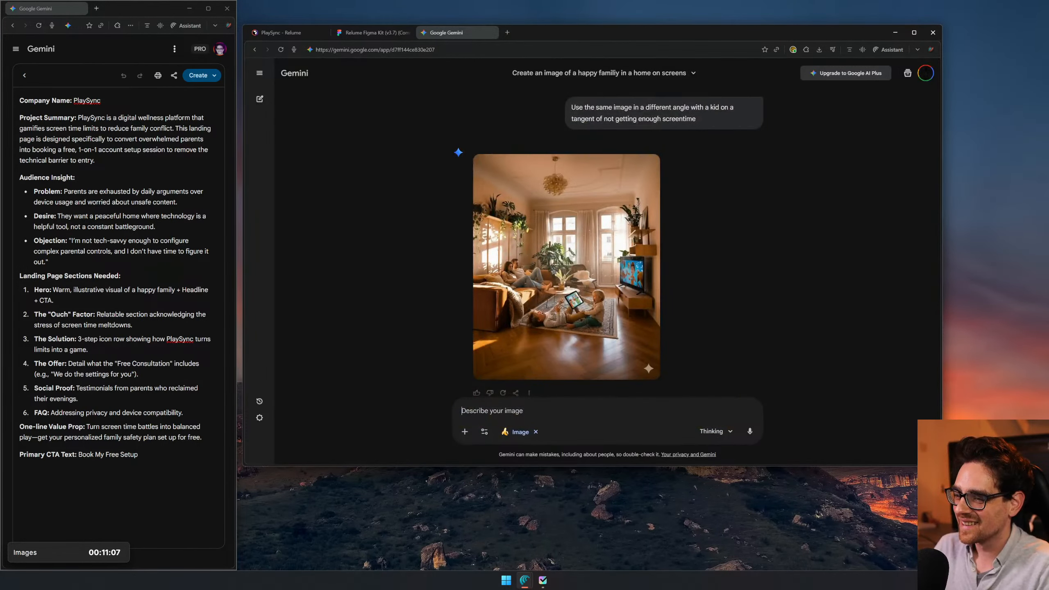
text(Use a )
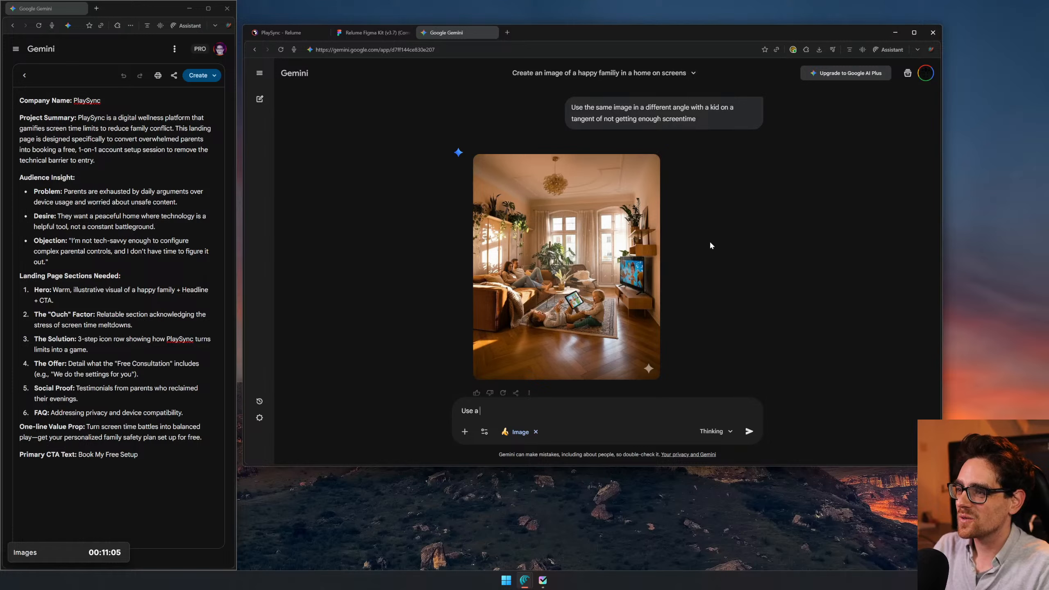
text(different angle)
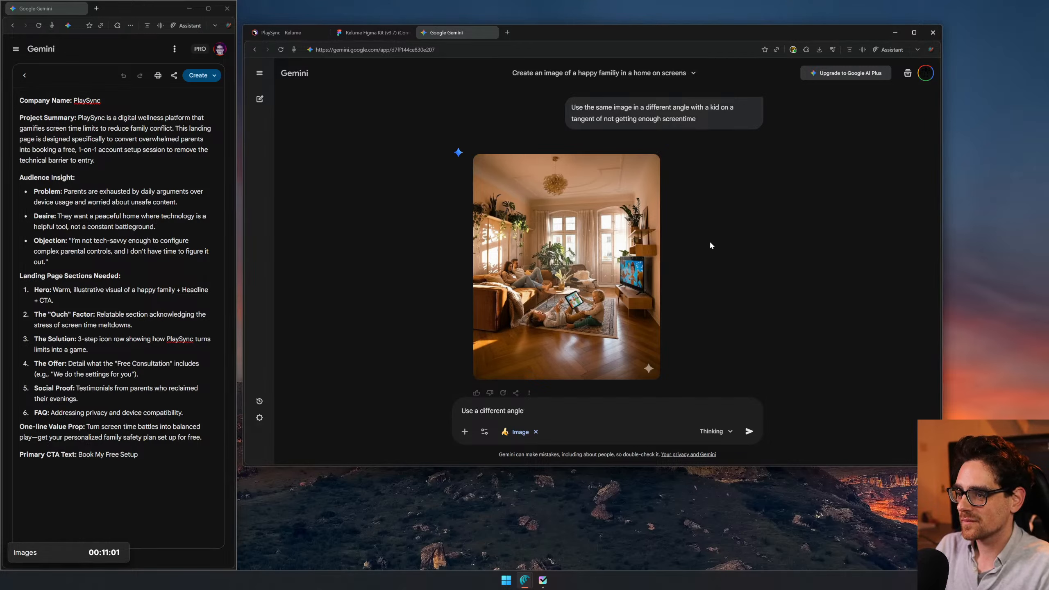
text( and a parent and kid are)
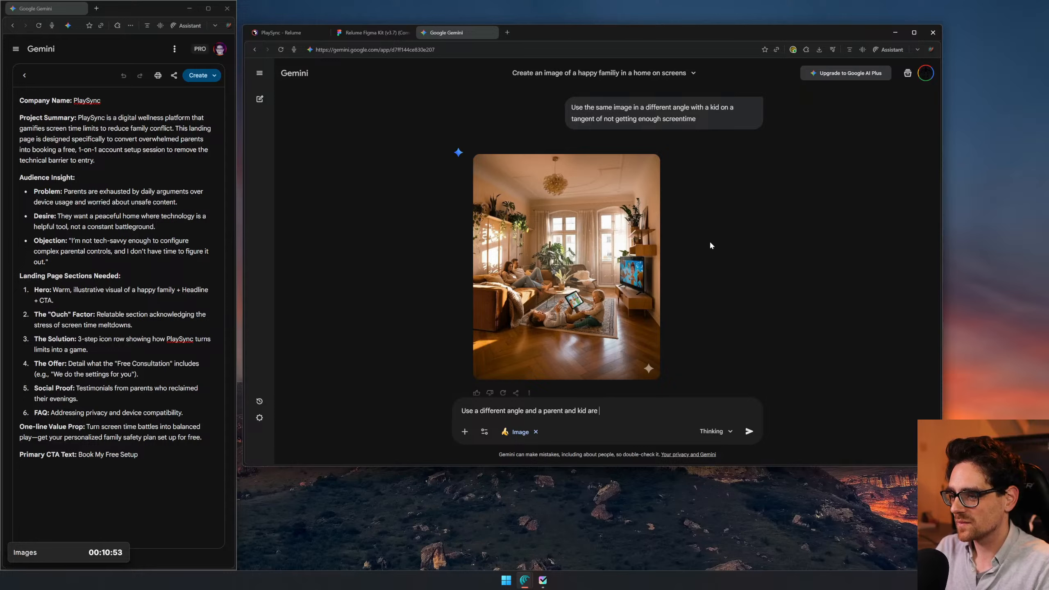
text( on a tangent)
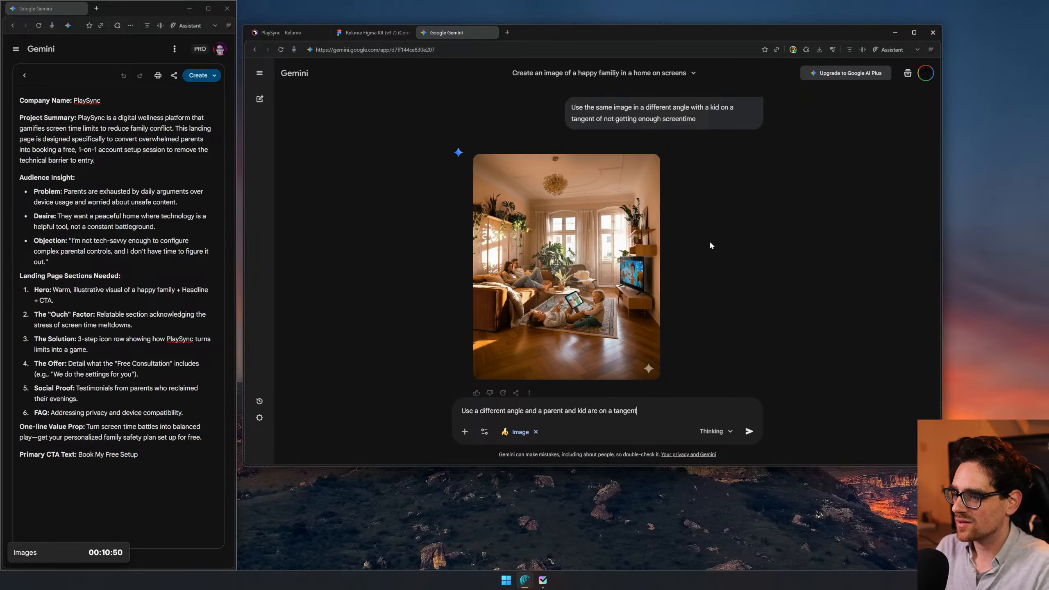
key(Return)
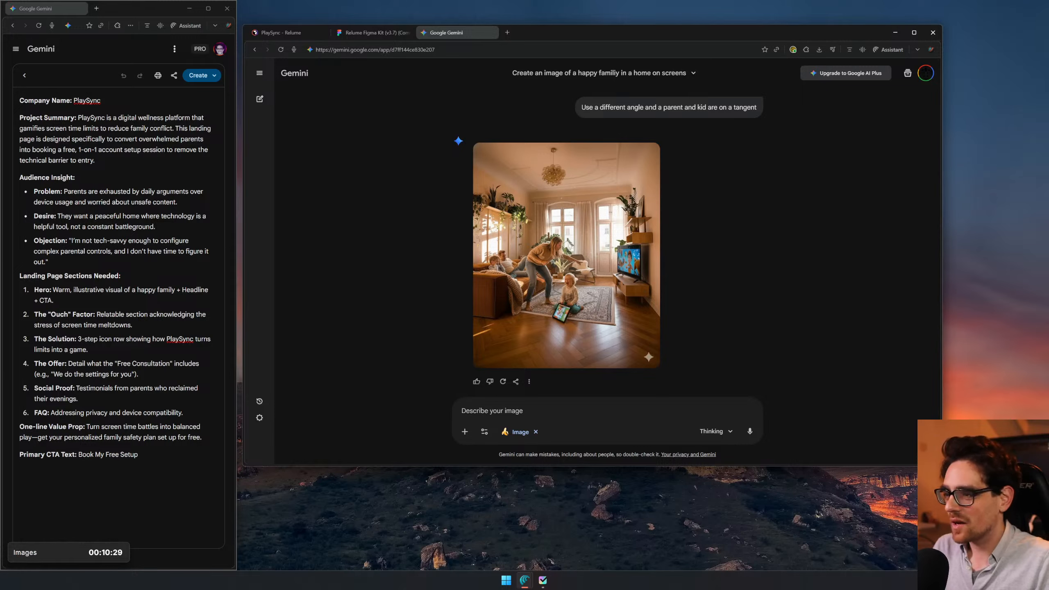
- Enlarge the generated image of the parent standing over the kid and download it in full size
click(491, 280)
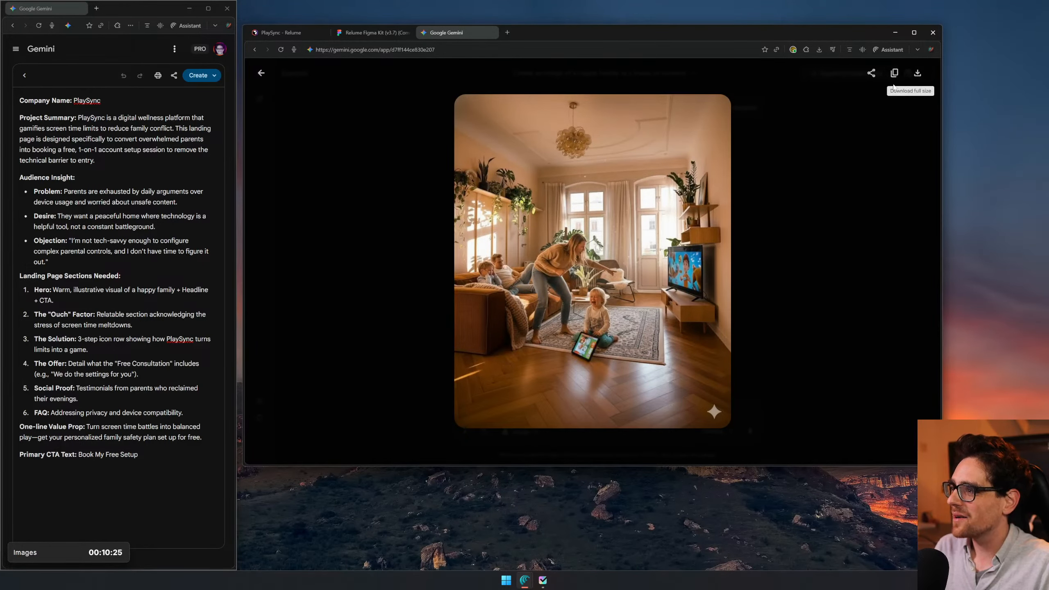
click(923, 79)
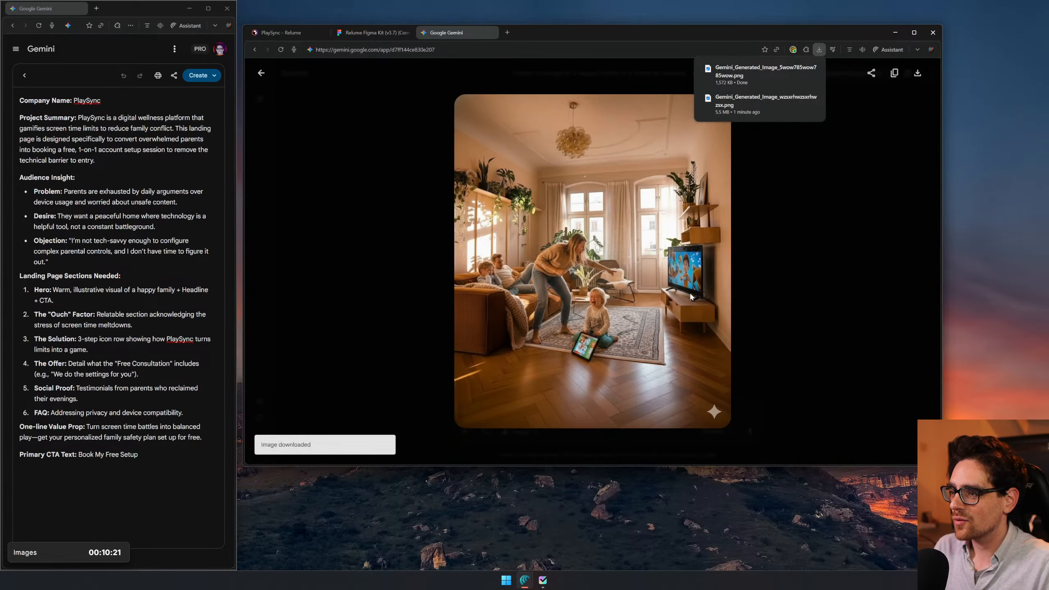
- Switch to Figma and try to paste the copied image beside the first generated family image on the moodboard
click(374, 32)
scroll(683, 345, down, 1)
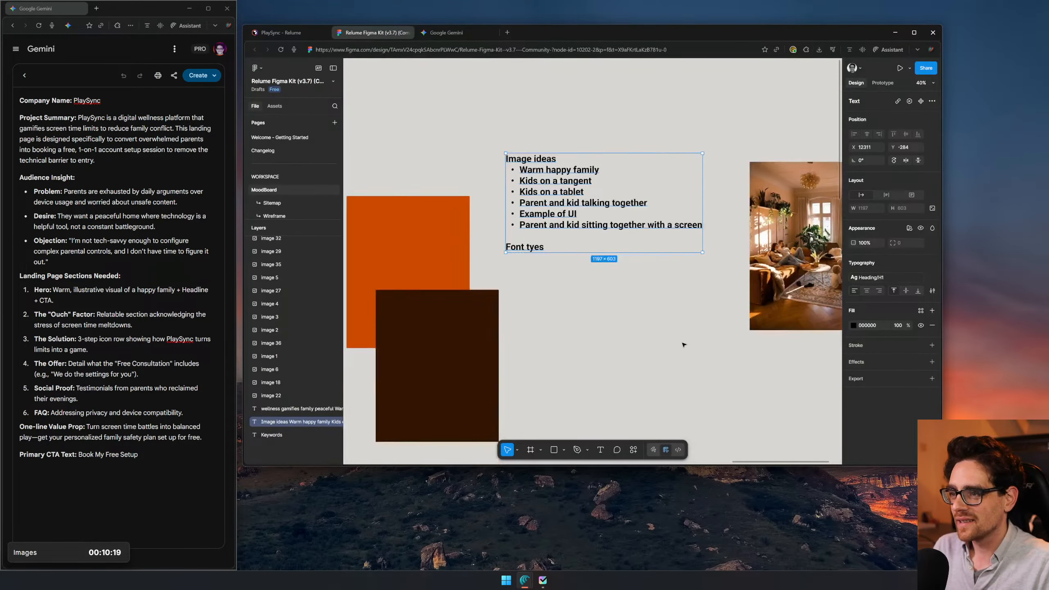
scroll(683, 345, down, 1)
click(729, 367)
drag(730, 367, 474, 355)
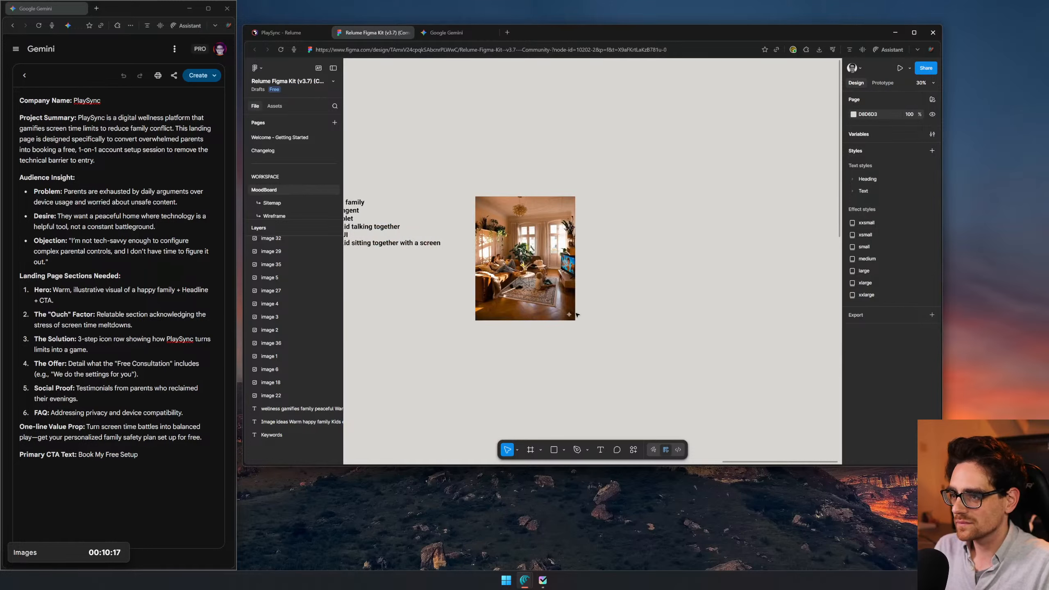
key(ctrl+v)
mouse_move(583, 291)
mouse_down()
mouse_move(798, 290)
mouse_move(465, 317)
mouse_move(588, 306)
mouse_up()
key(Delete)
- Switch to Gemini and submit the follow-up prompt "Change the angle of the camera to be on the other side"
click(450, 33)
click(835, 202)
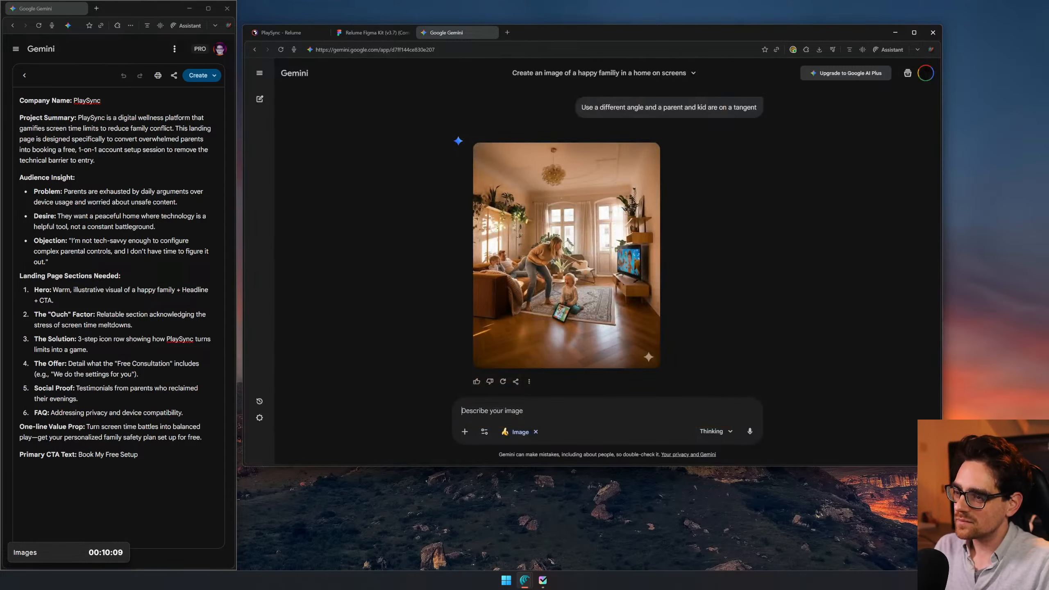
text(It's not a dif)
key(ctrl+a)
text(Change the cna)
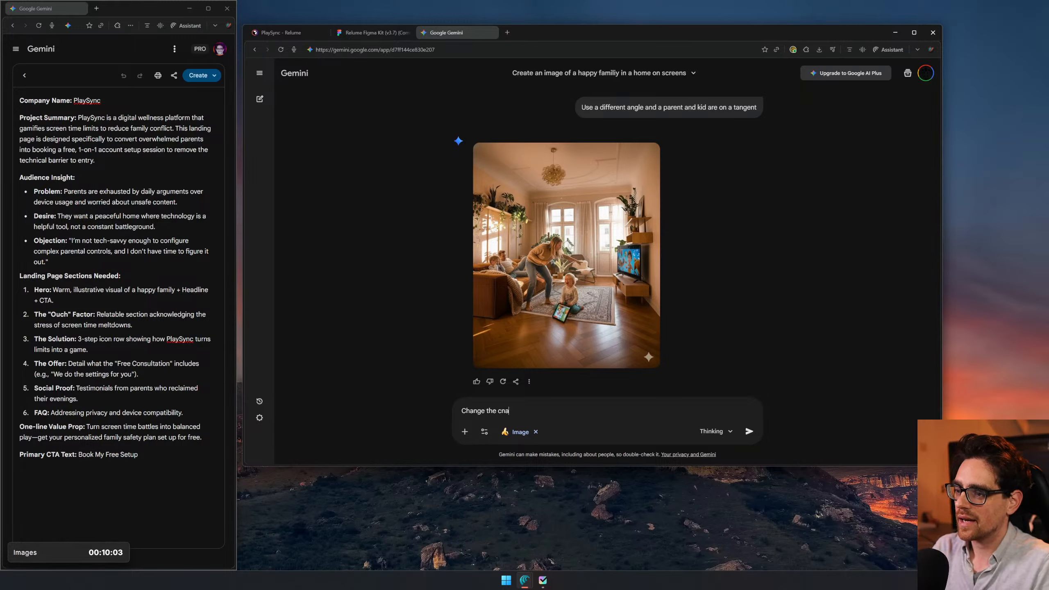
text(ngle of the camera to be on the other side)
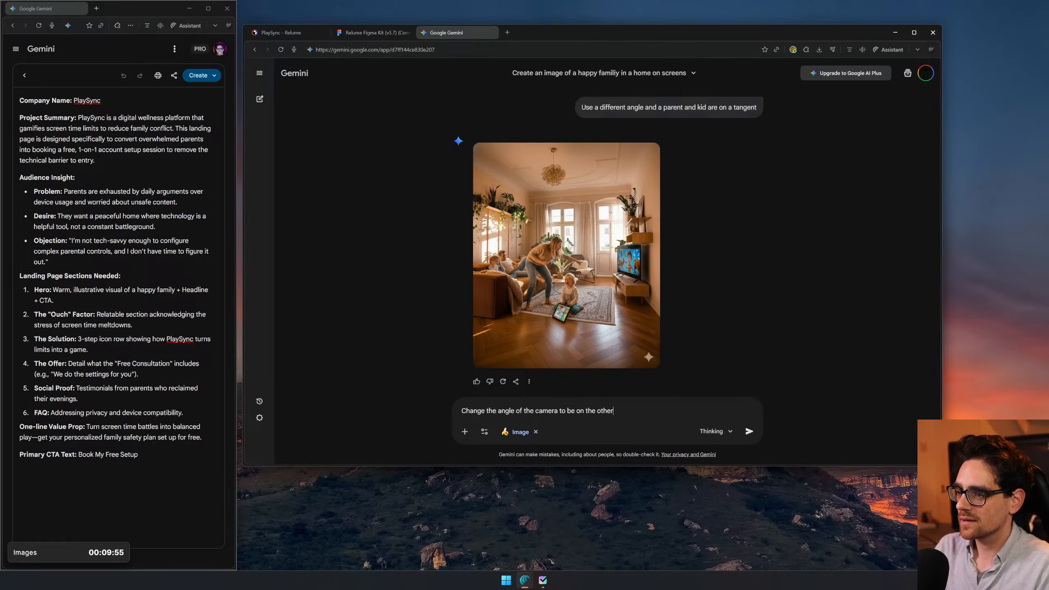
key(Return)
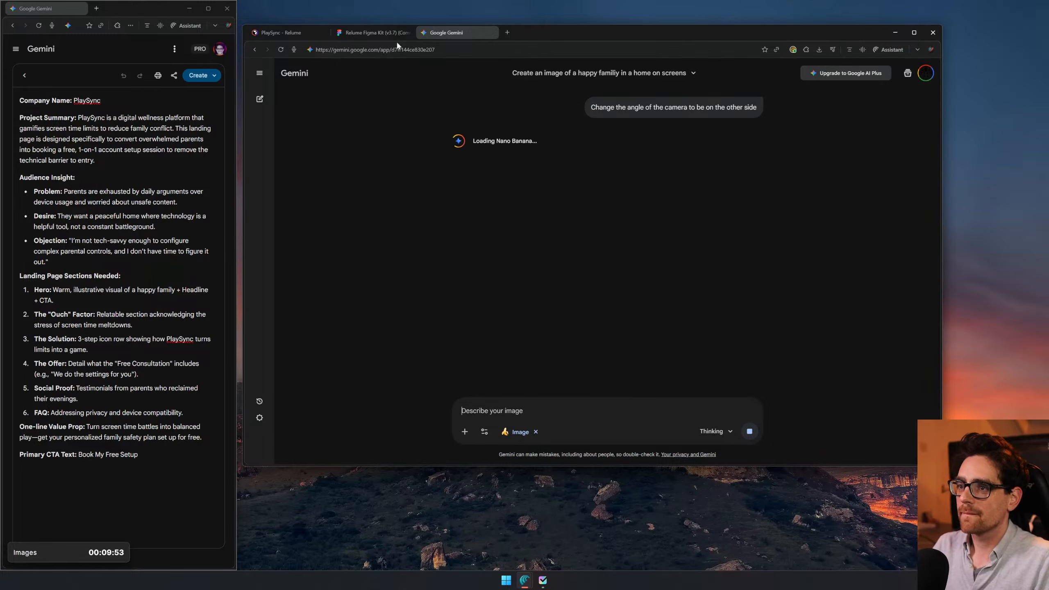
- Switch to Figma and paste the parent-and-kid image beside the first generated family image on the moodboard
key(ctrl+shift+Tab)
key(ctrl+v)
scroll(661, 289, left, 2)
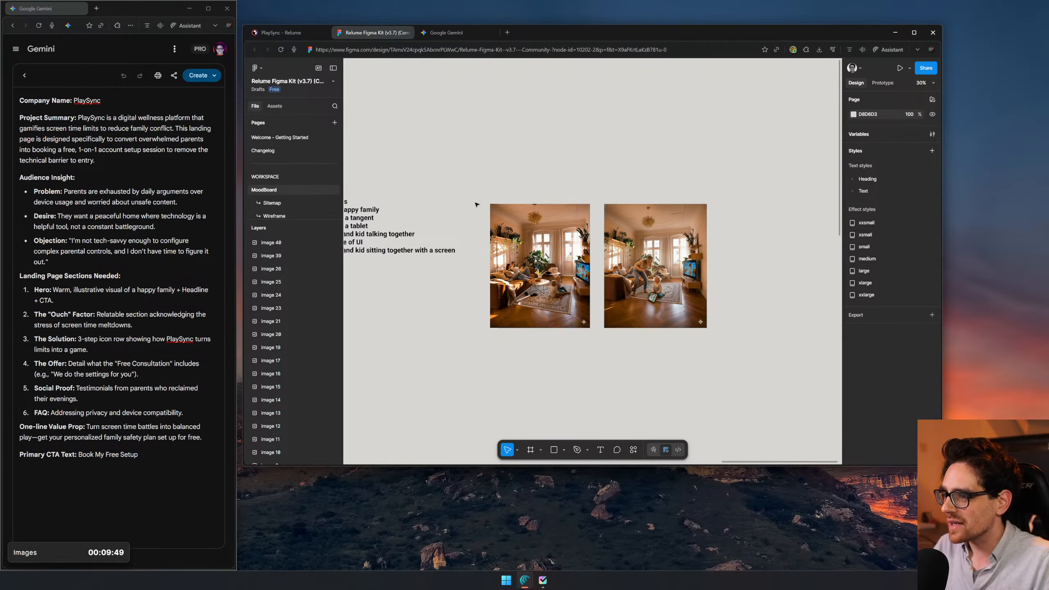
- Examine the couple, the kids and the TV in the first generated family image up close
scroll(525, 269, up, 10)
drag(574, 211, 663, 99)
scroll(725, 312, down, 3)
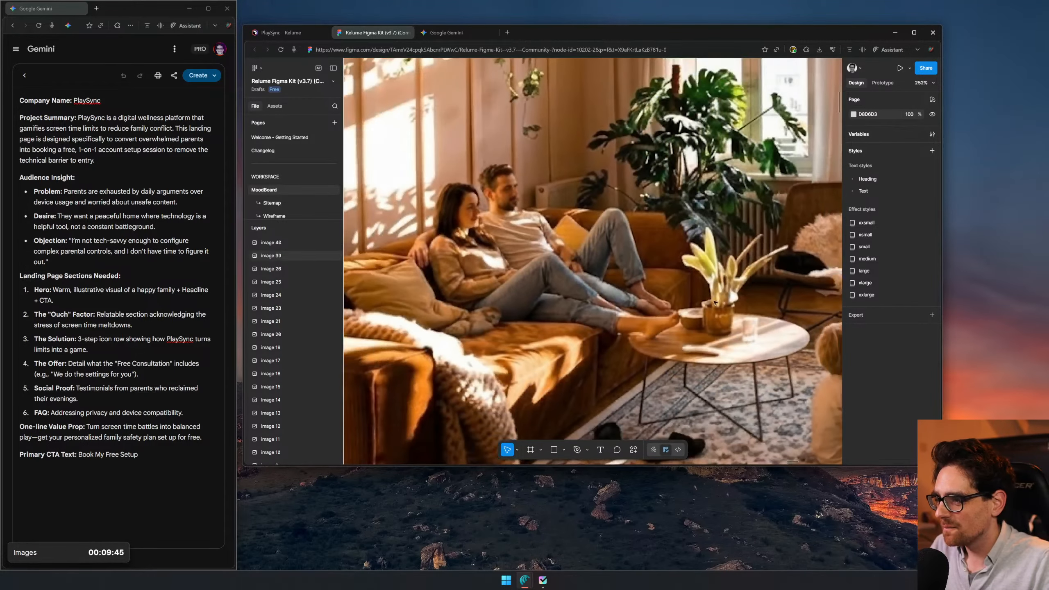
drag(726, 312, 631, 317)
scroll(670, 304, down, 4)
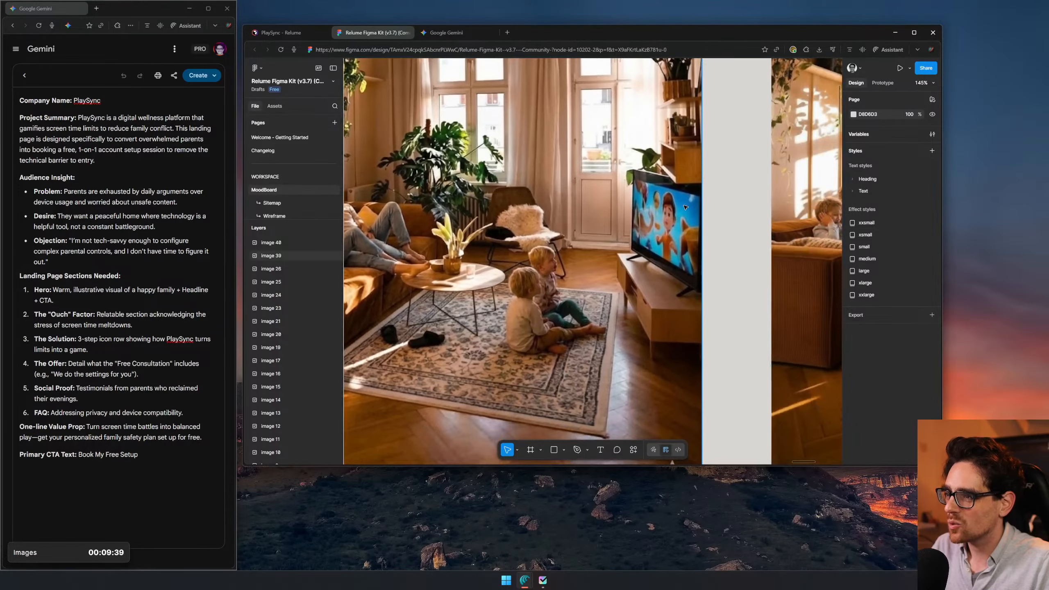
scroll(690, 216, up, 5)
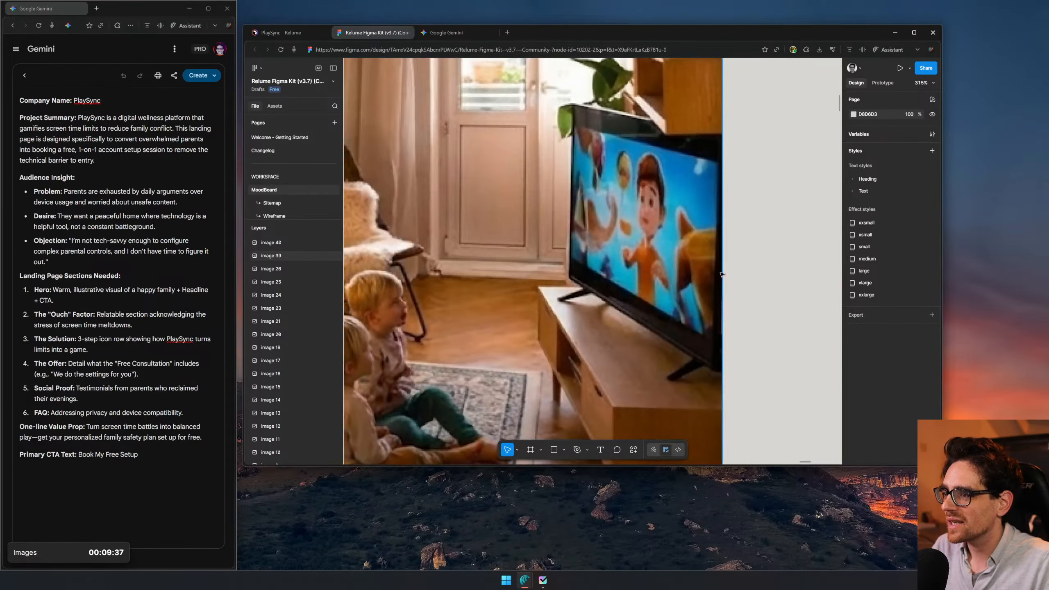
- Examine the mother, the crying toddler with the tablet and the TV in the parent-and-kid image up close
scroll(722, 253, down, 5)
scroll(722, 254, right, 10)
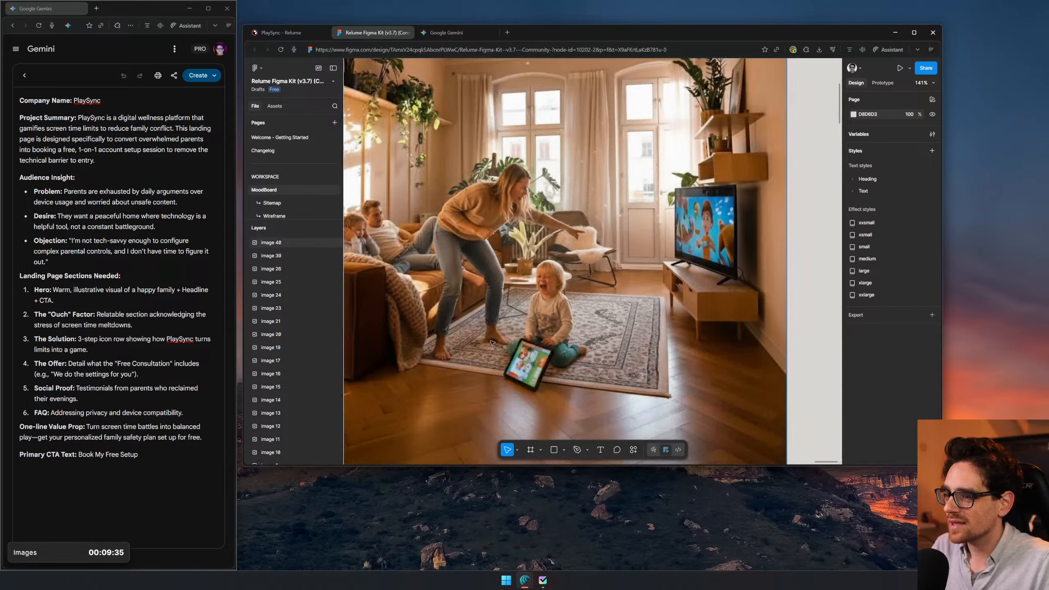
scroll(504, 334, up, 15)
scroll(563, 389, down, 15)
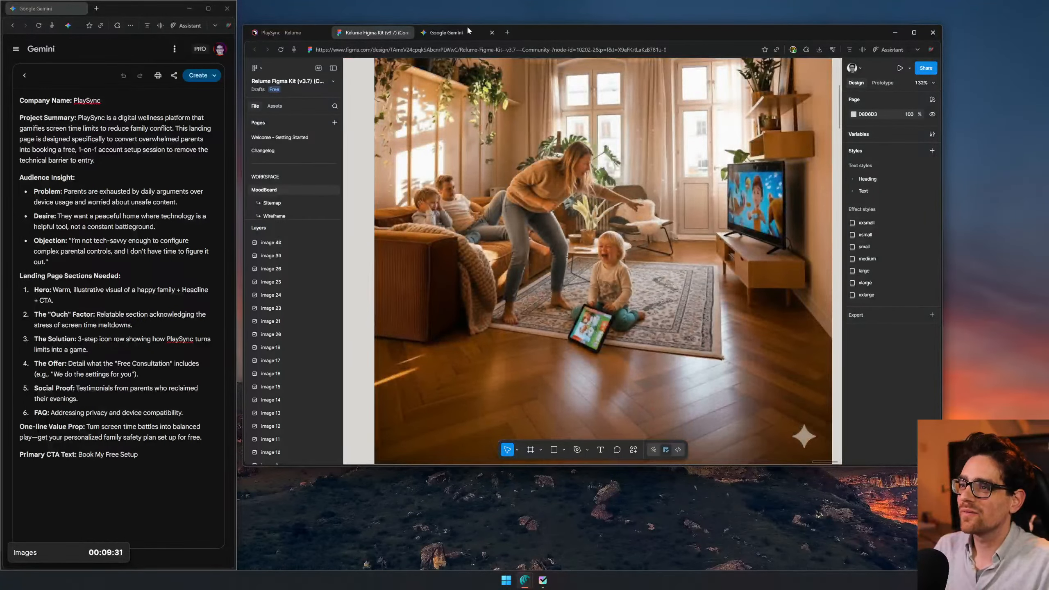
- Copy the changed-camera-angle image from Gemini, place it in Figma to the right of the parent-and-kid image, and inspect the father by the TV
click(469, 30)
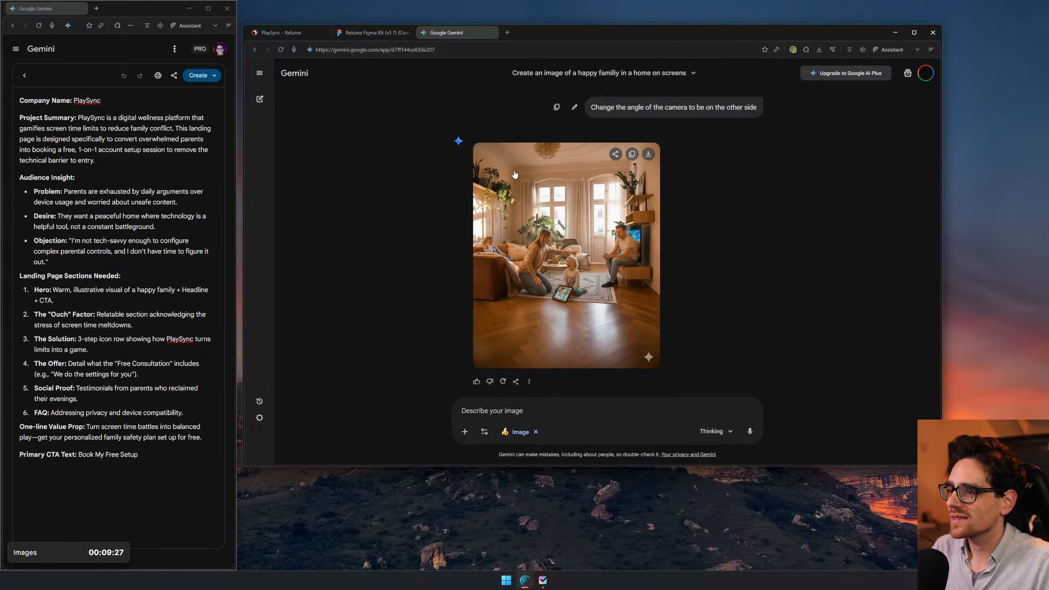
click(631, 154)
click(392, 33)
scroll(672, 212, down, 4)
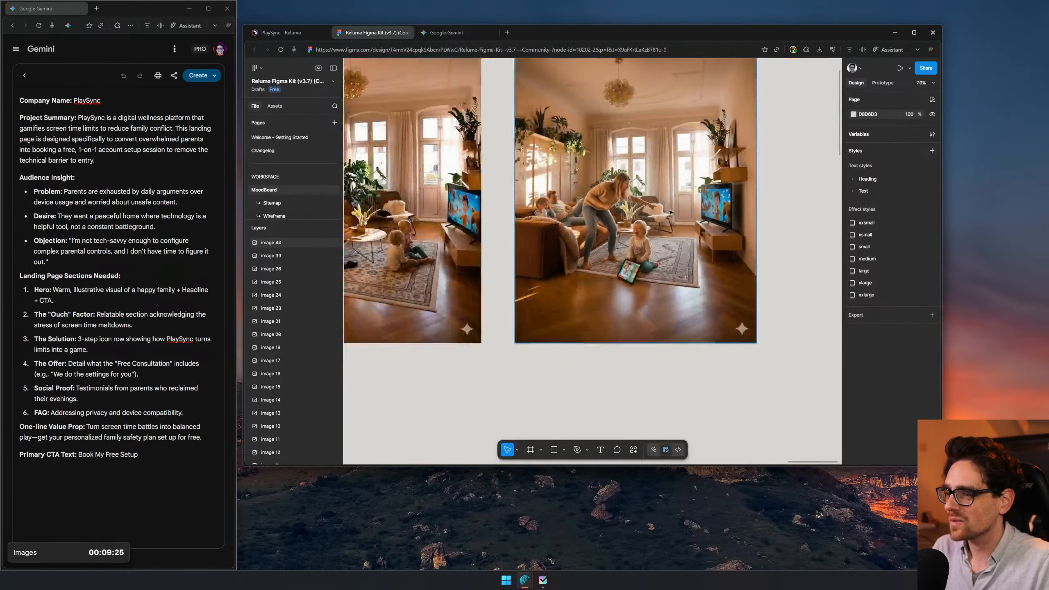
scroll(670, 212, down, 3)
key(ctrl+v)
scroll(593, 279, right, 5)
drag(499, 310, 677, 265)
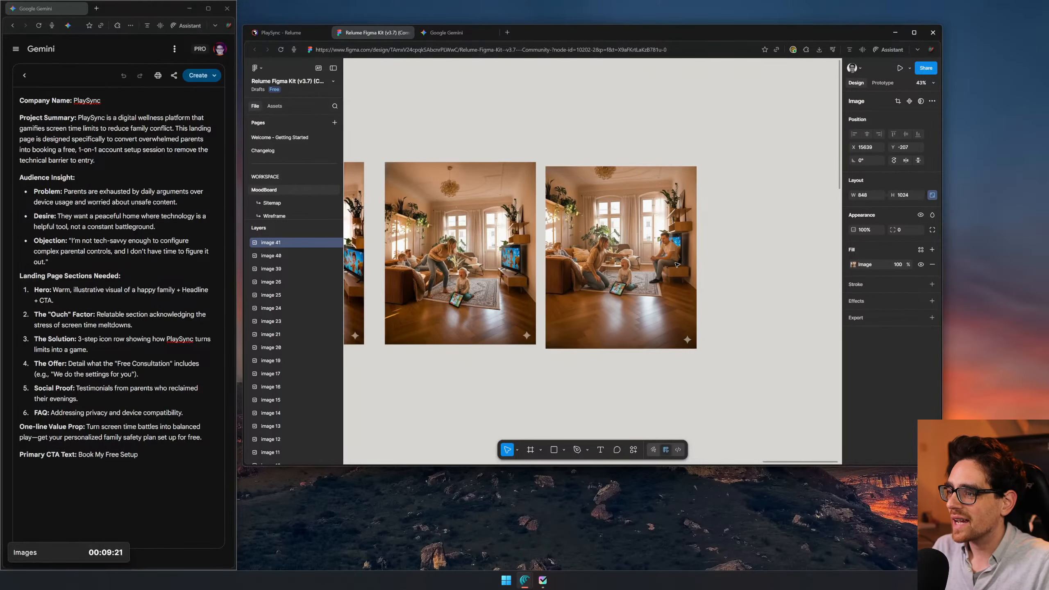
scroll(677, 260, up, 12)
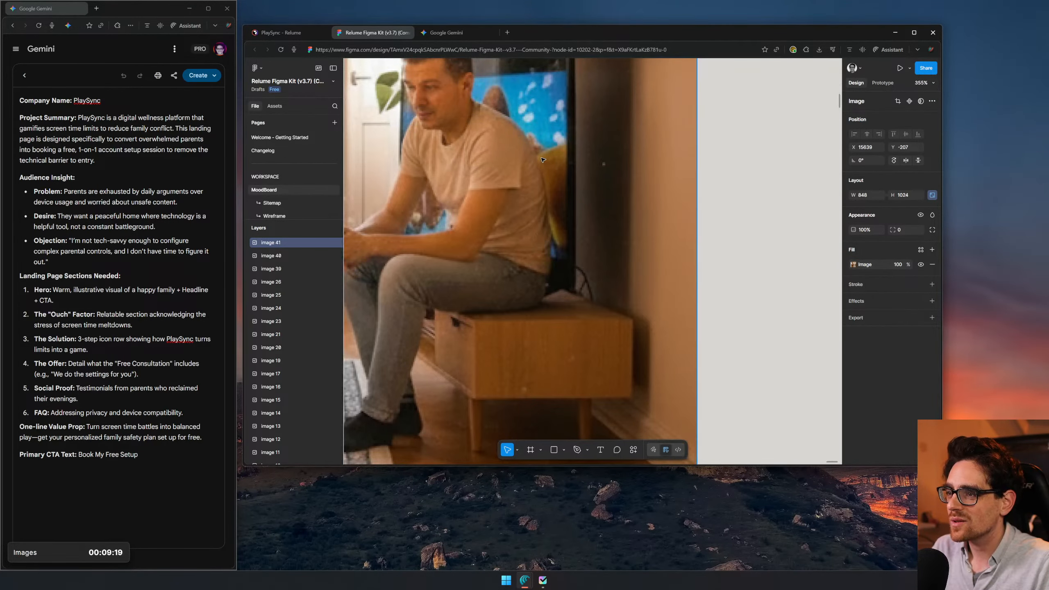
scroll(566, 291, down, 6)
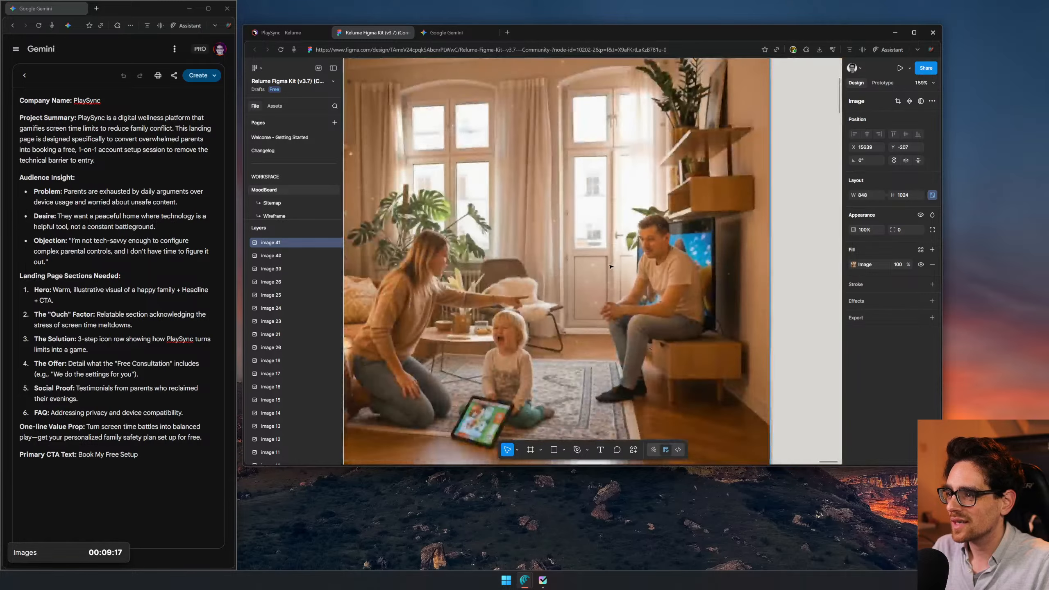
scroll(565, 291, down, 5)
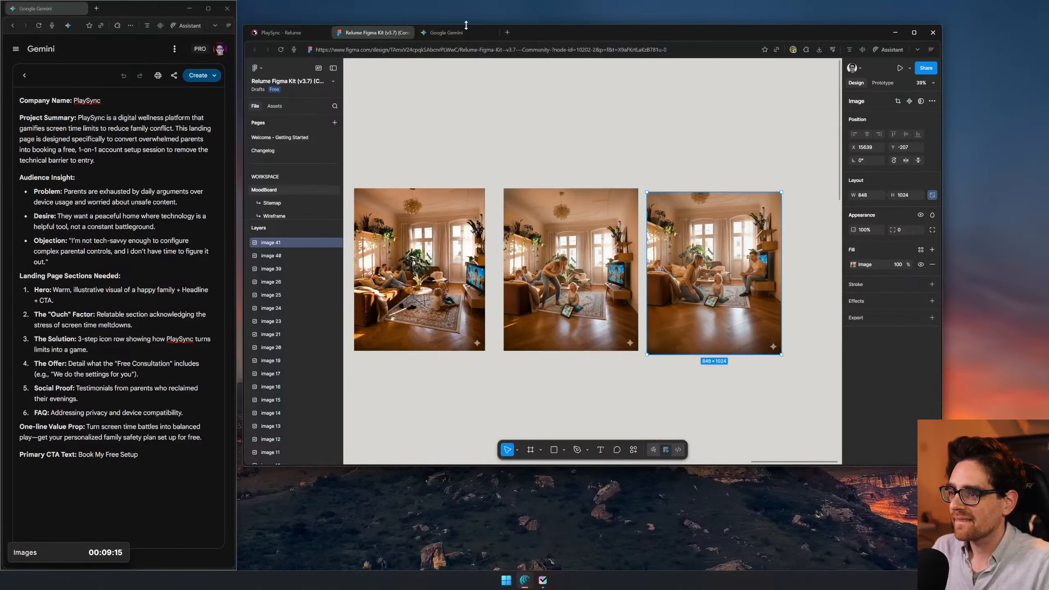
- Switch to Gemini and resubmit the camera-angle prompt as "the photo should be taken from the other side of the room, from the couach"
click(463, 33)
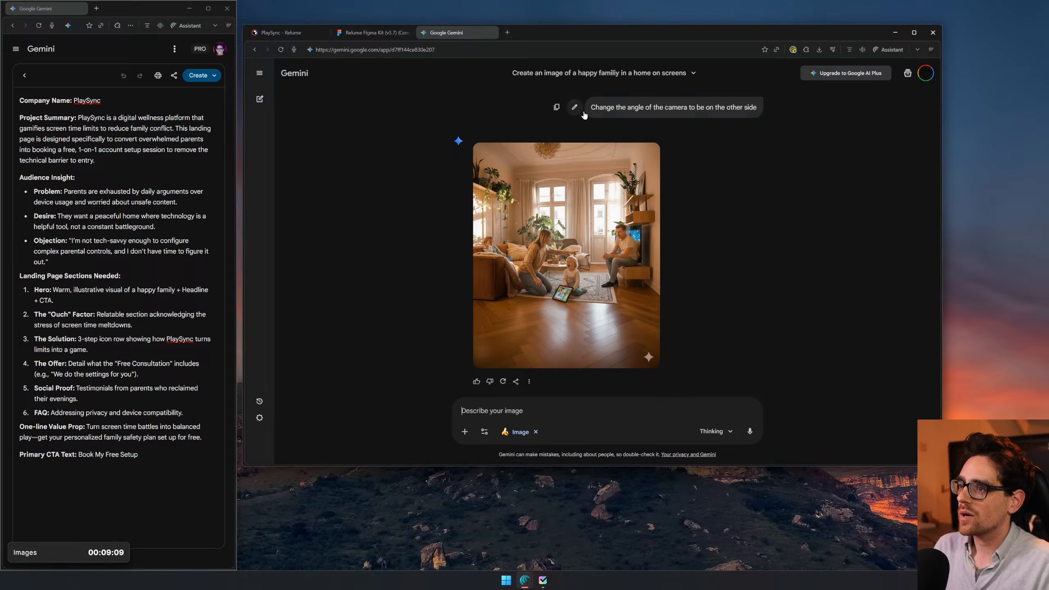
click(574, 107)
key(ctrl+a)
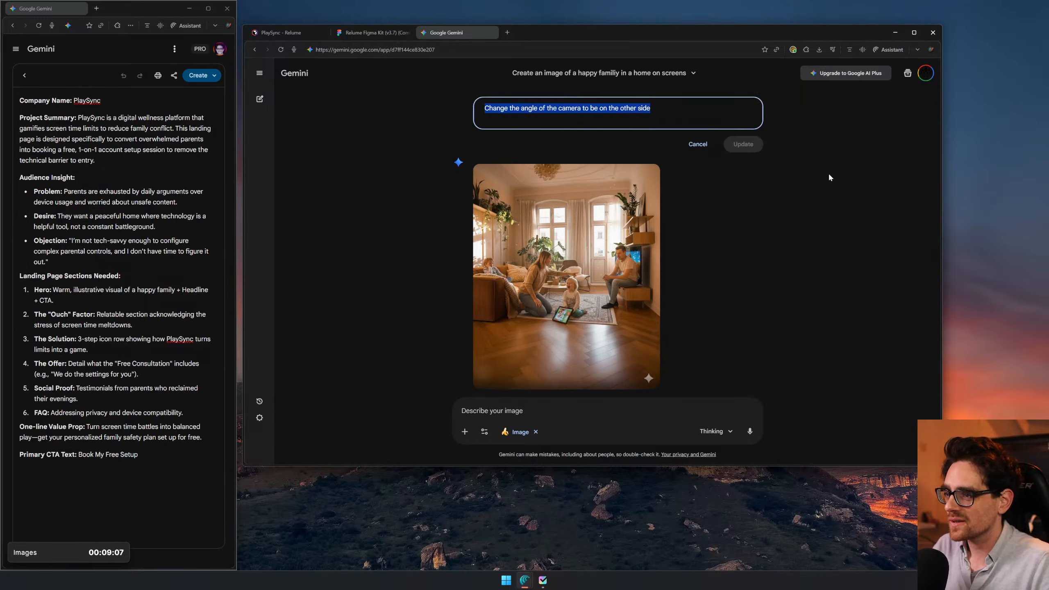
key(BackSpace)
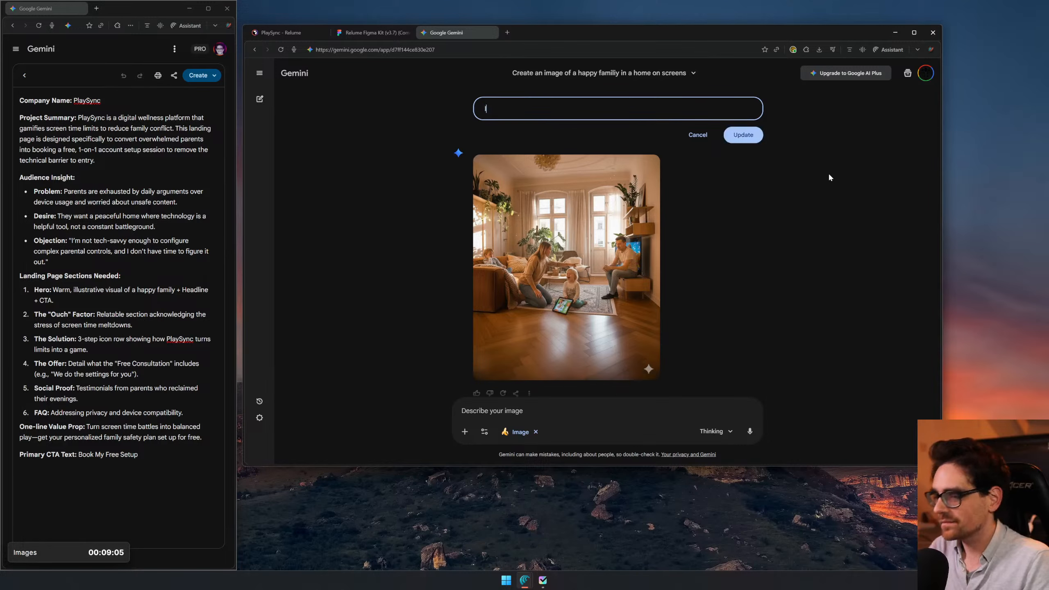
text(C)
key(BackSpace)
text(the)
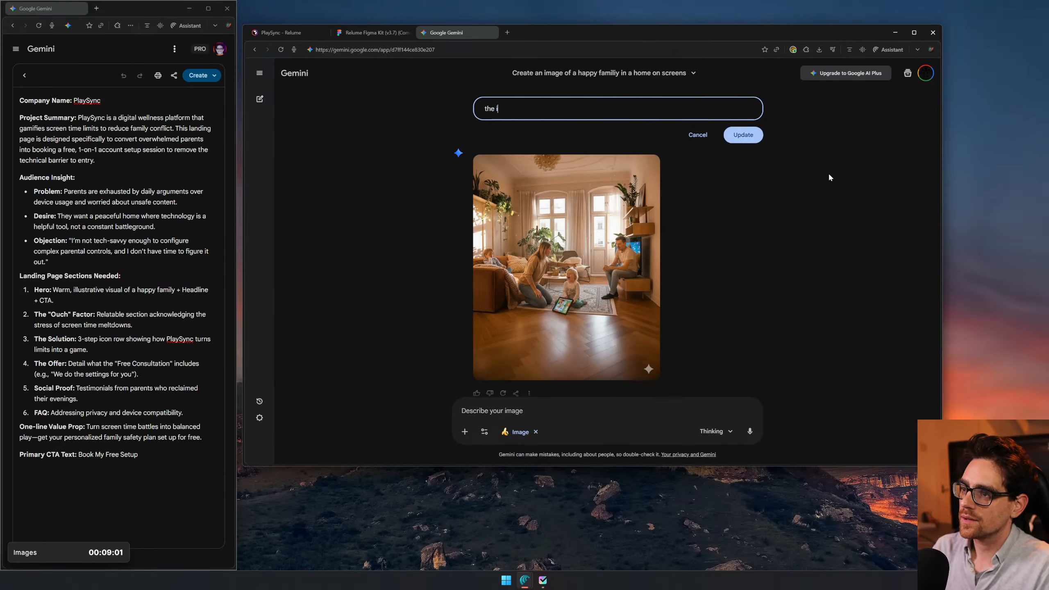
text( photo )
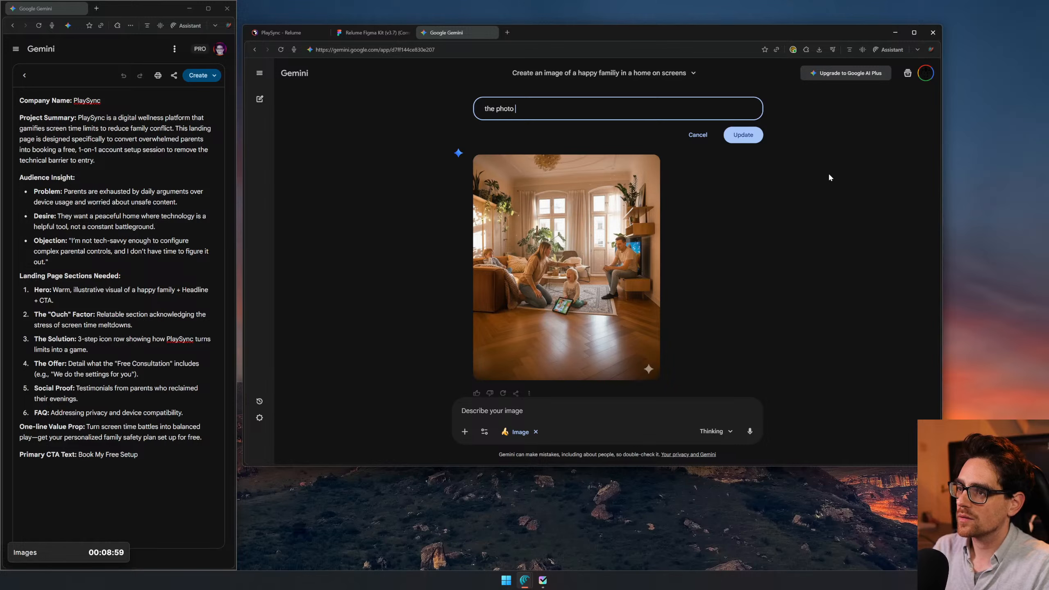
text(should be taken )
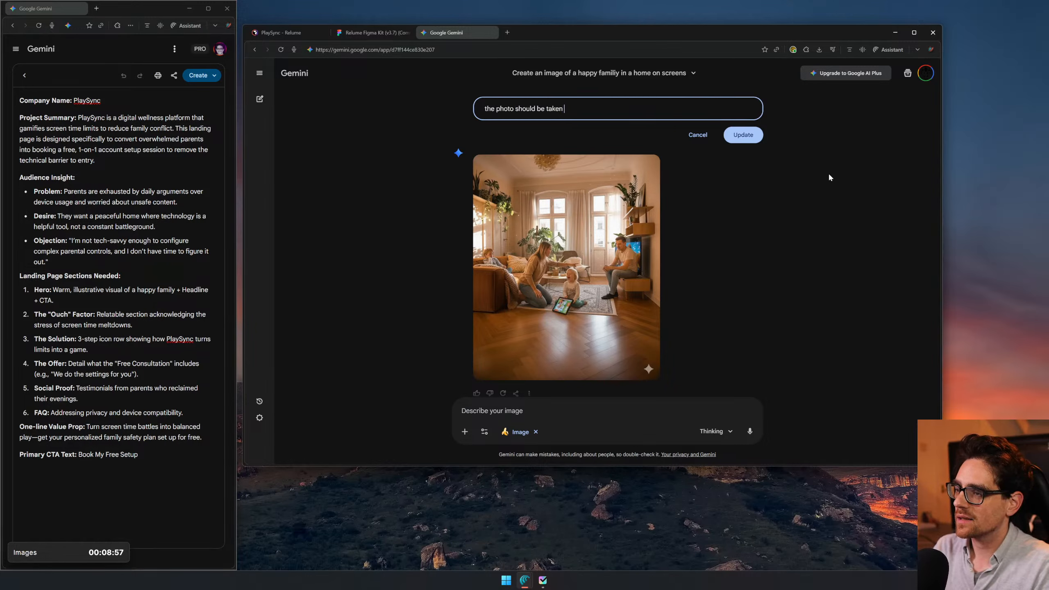
text(from the other side of the )
text(rom)
text(om,)
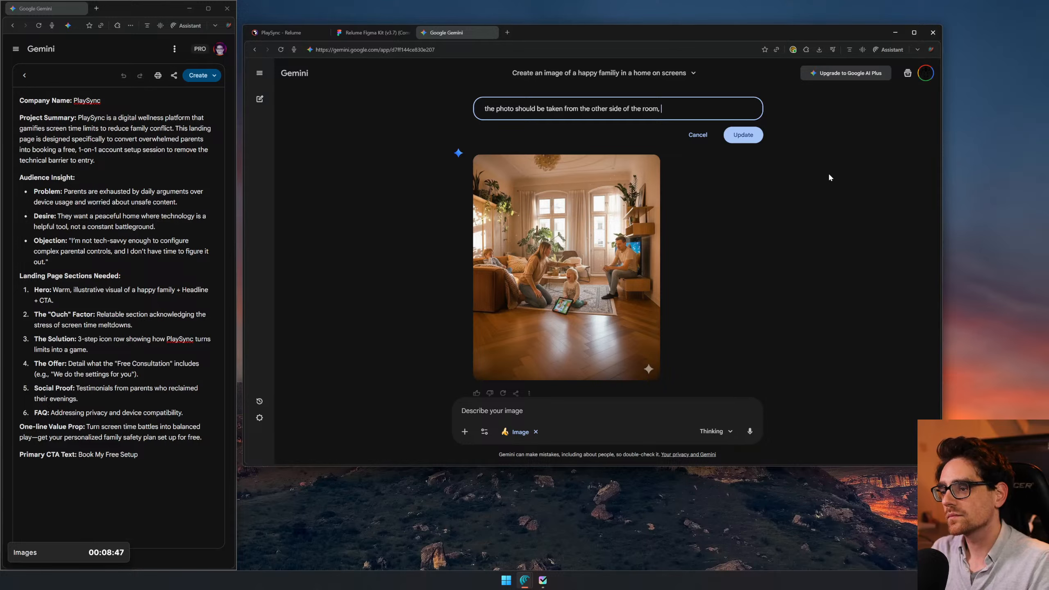
key(BackSpace)
key(BackSpace)
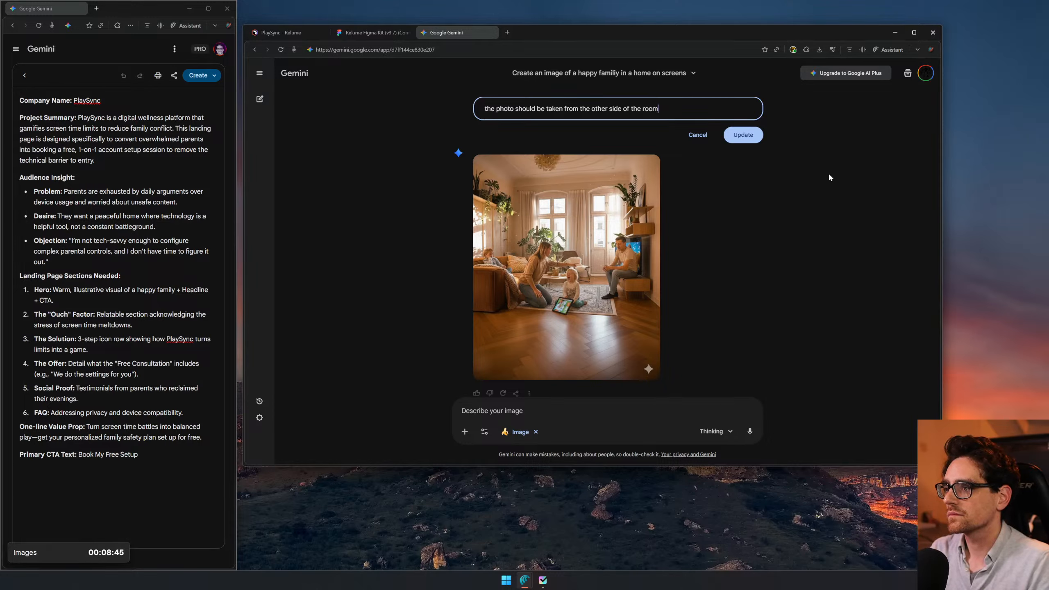
text(, from the)
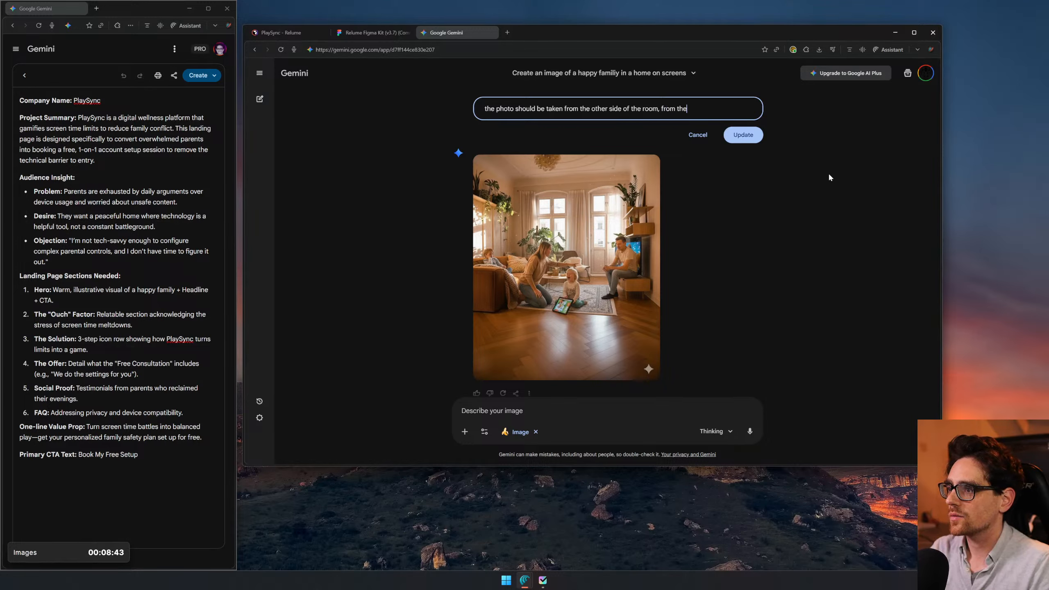
text( couach)
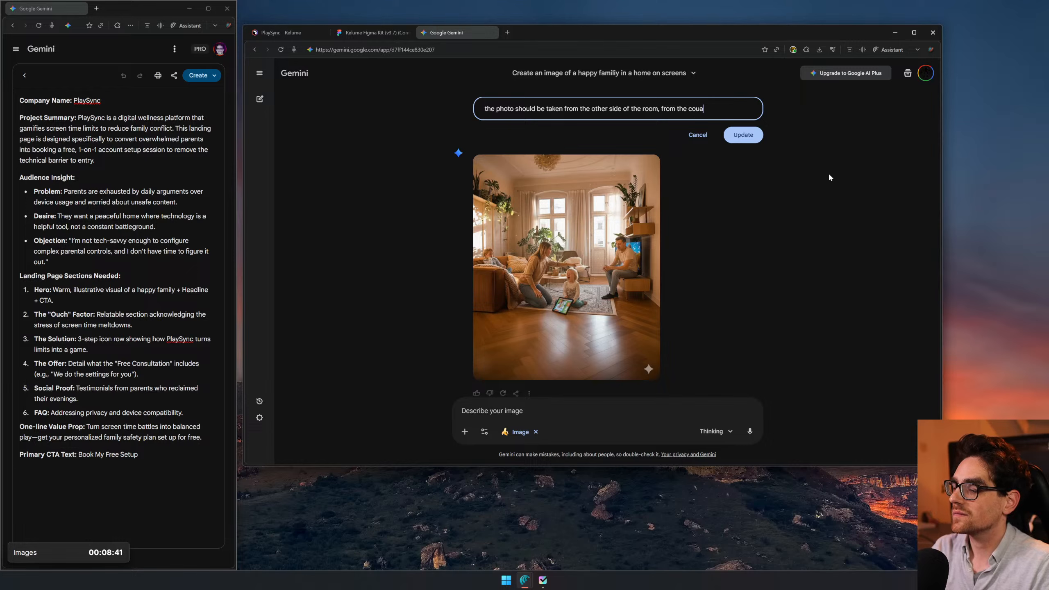
key(Return)
scroll(859, 145, up, 8)
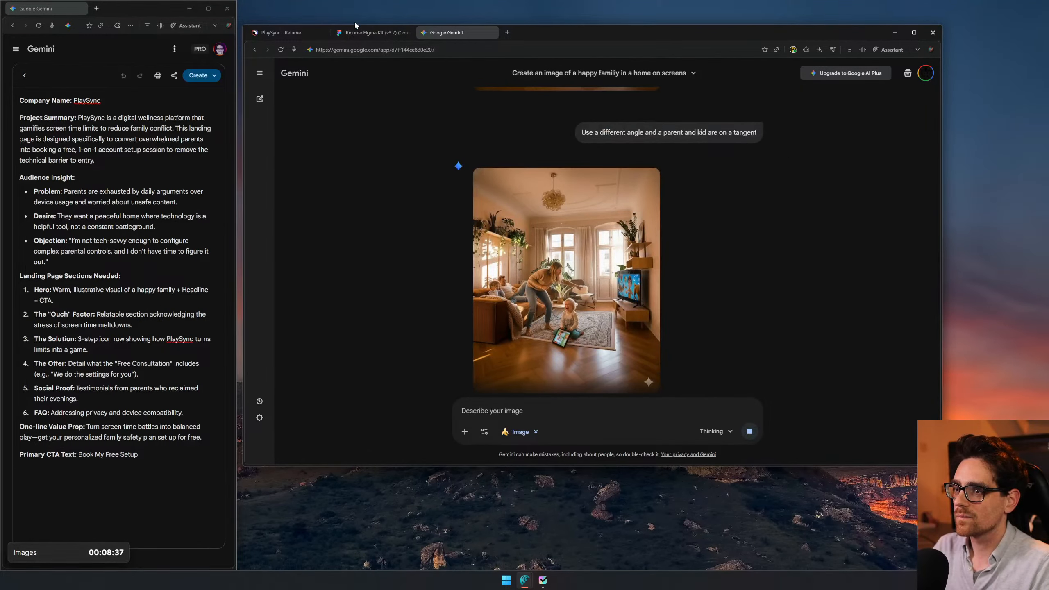
- Switch to Figma, align the changed-angle image with the row beside the parent-and-kid image, and compare the generated images
click(372, 33)
drag(675, 164, 686, 151)
drag(704, 318, 704, 314)
scroll(578, 281, up, 10)
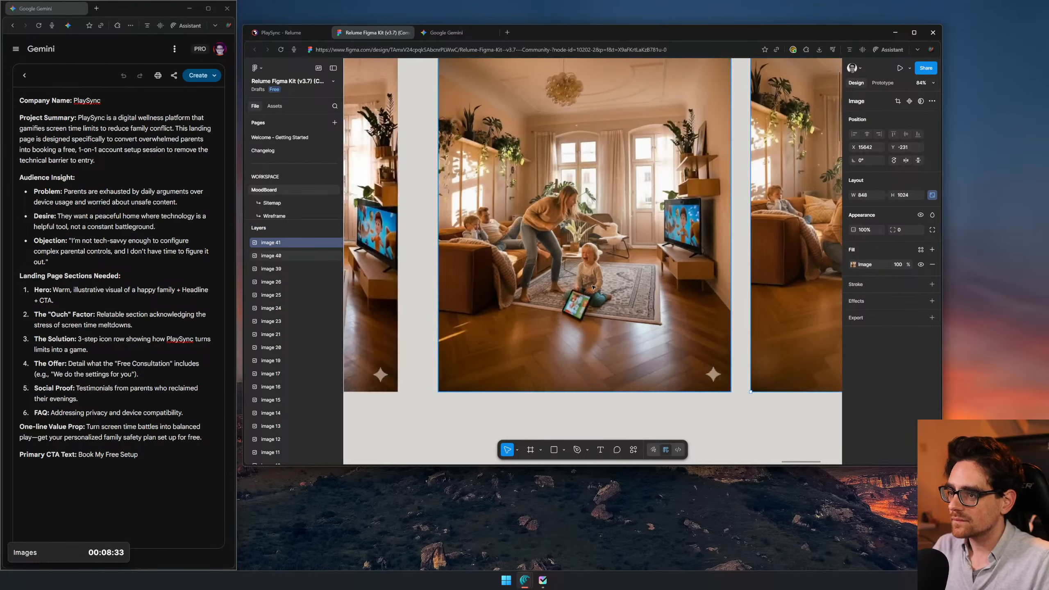
scroll(578, 282, down, 9)
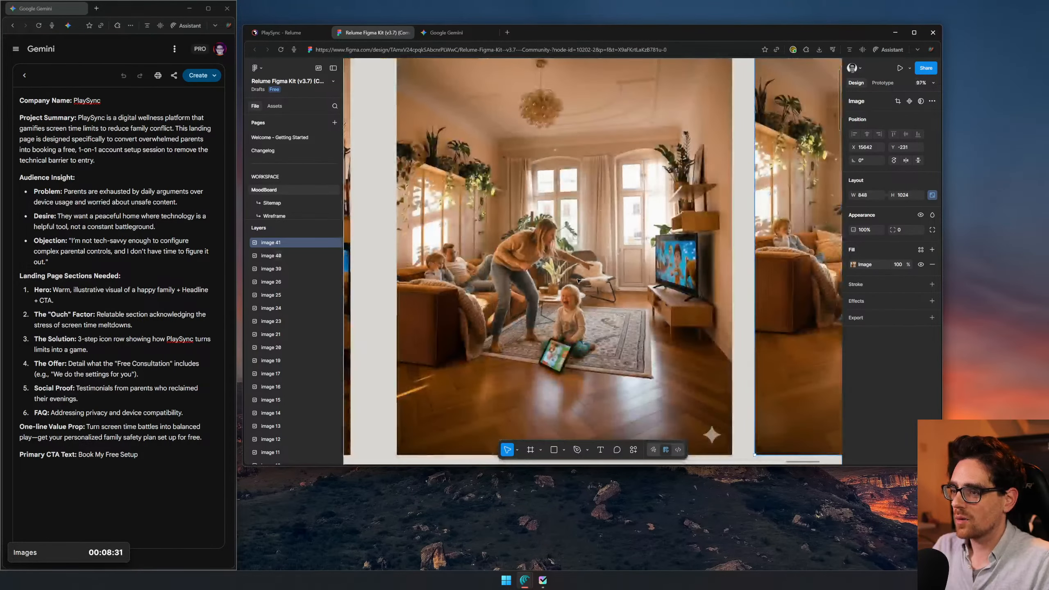
scroll(599, 330, down, 2)
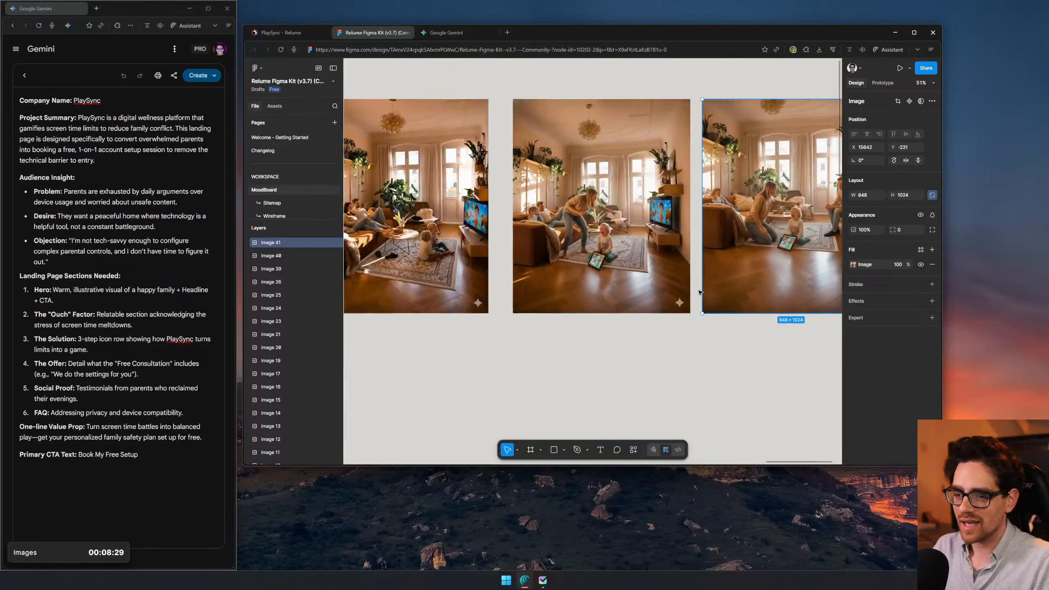
- Switch to Gemini, check the reply to the revised prompt, and change to the work account with the PRO plan
click(445, 33)
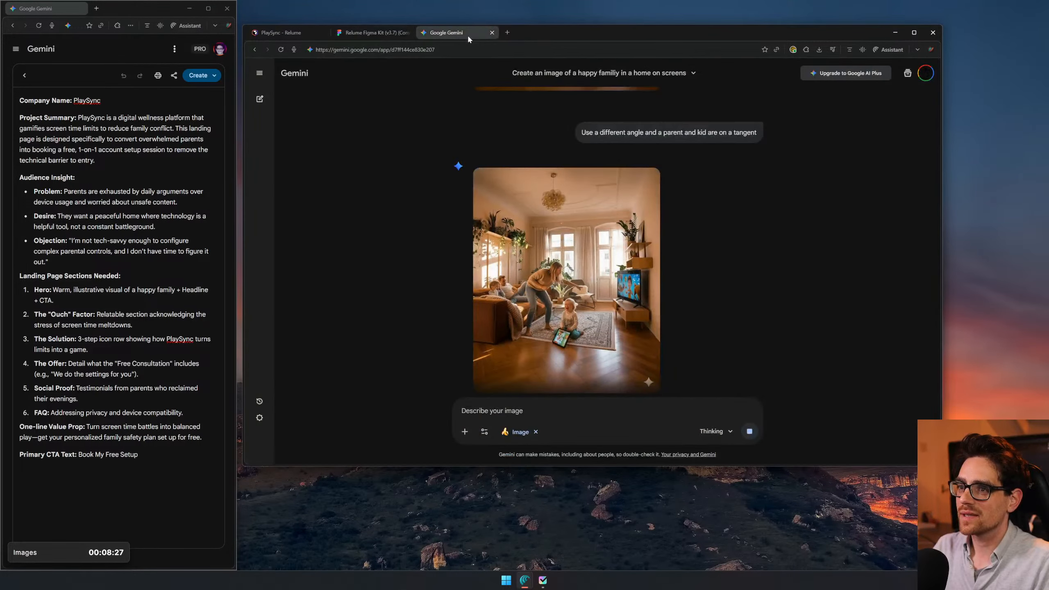
scroll(717, 247, down, 5)
scroll(718, 248, down, 4)
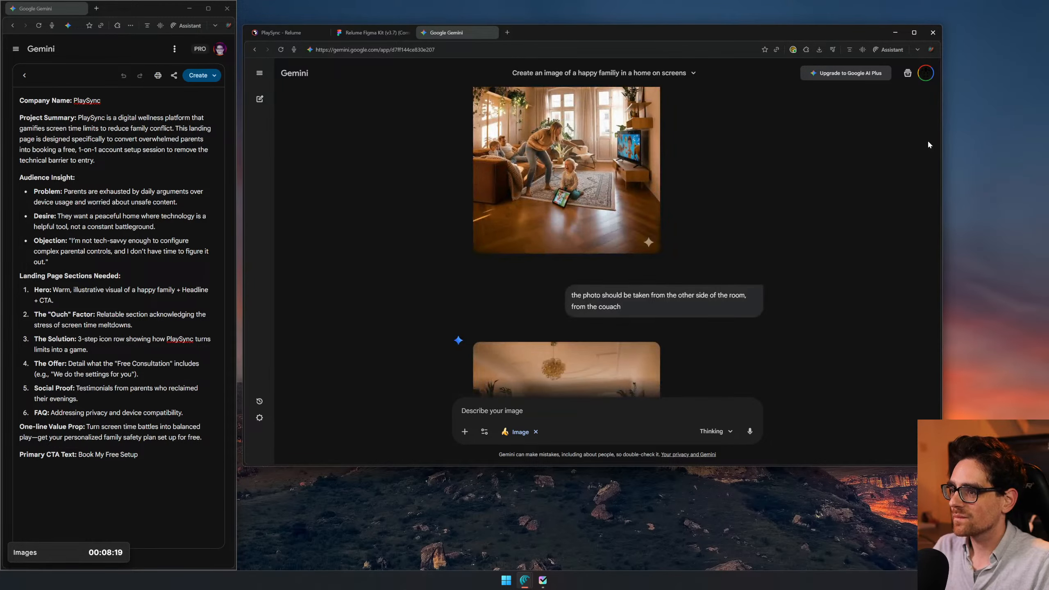
click(926, 73)
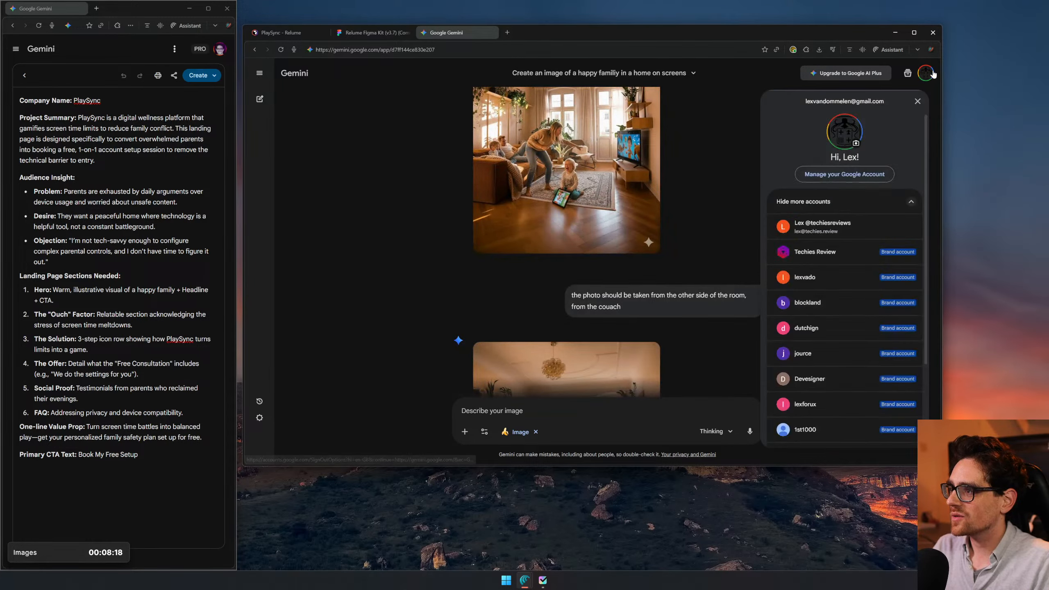
click(870, 223)
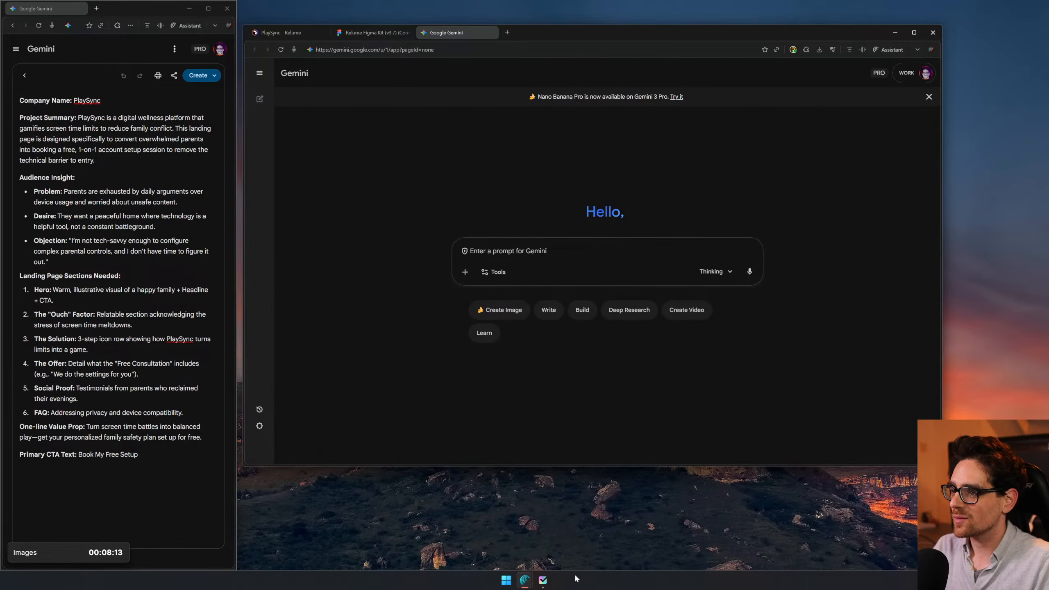
click(495, 583)
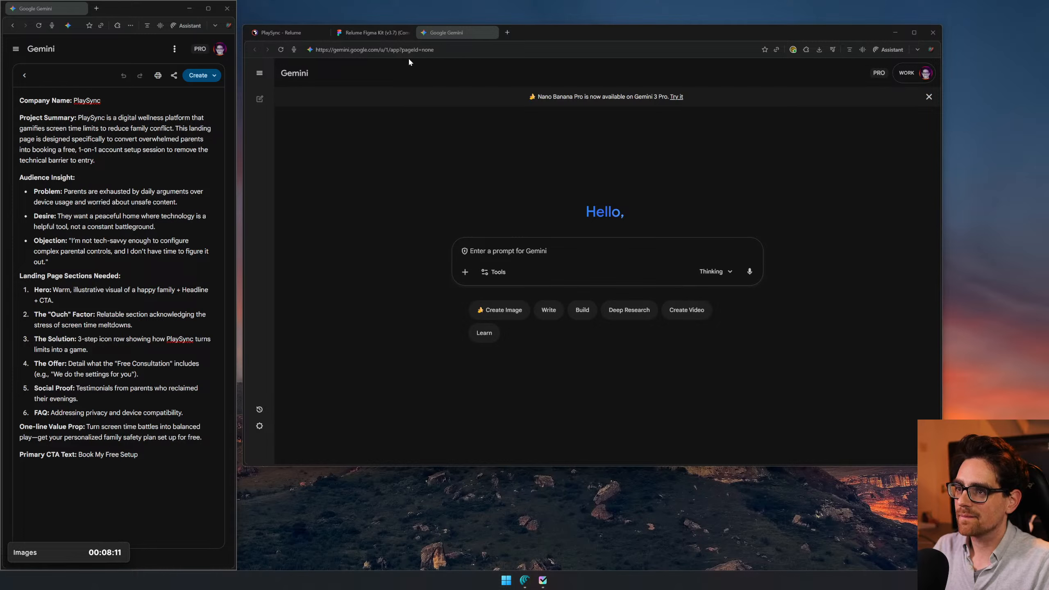
click(519, 239)
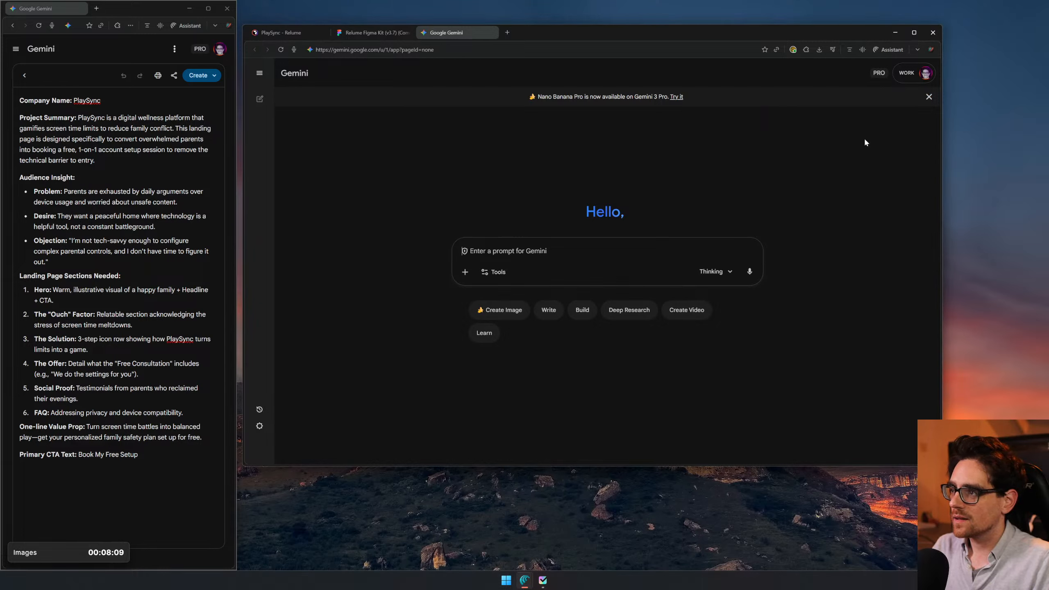
click(819, 49)
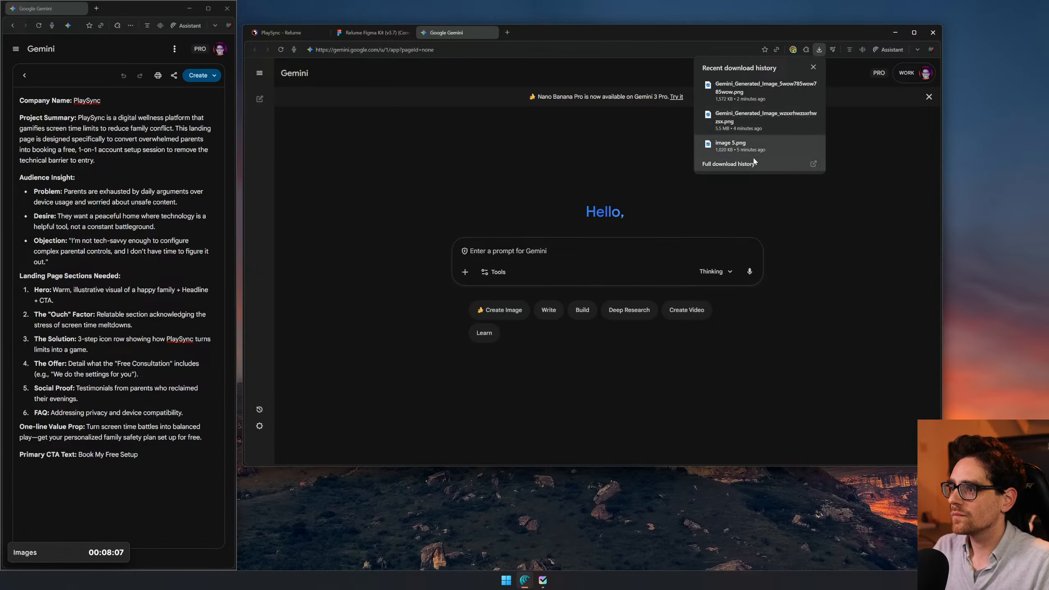
drag(752, 153, 602, 260)
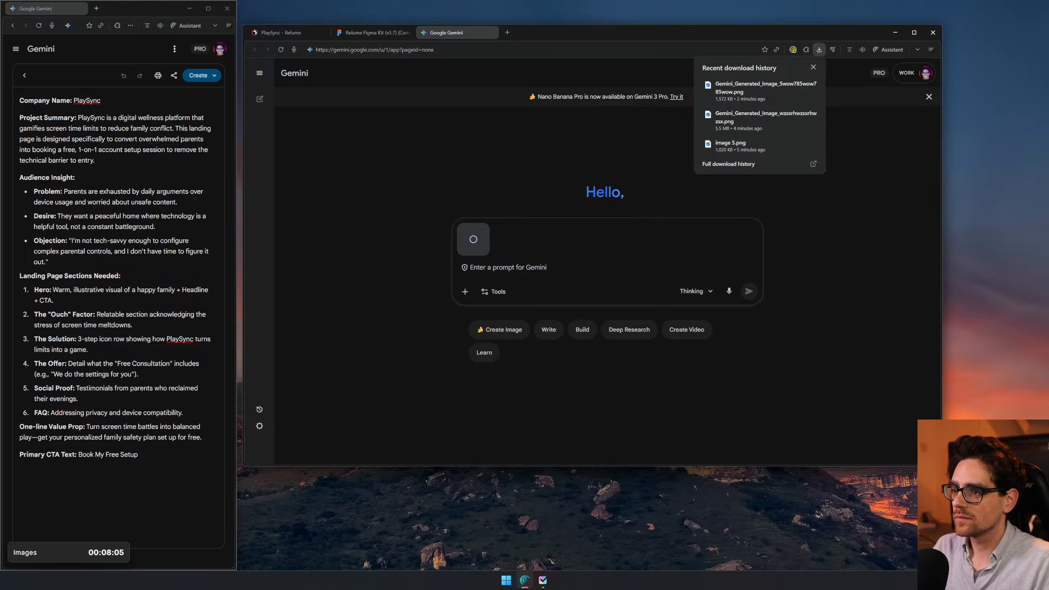
text(Create)
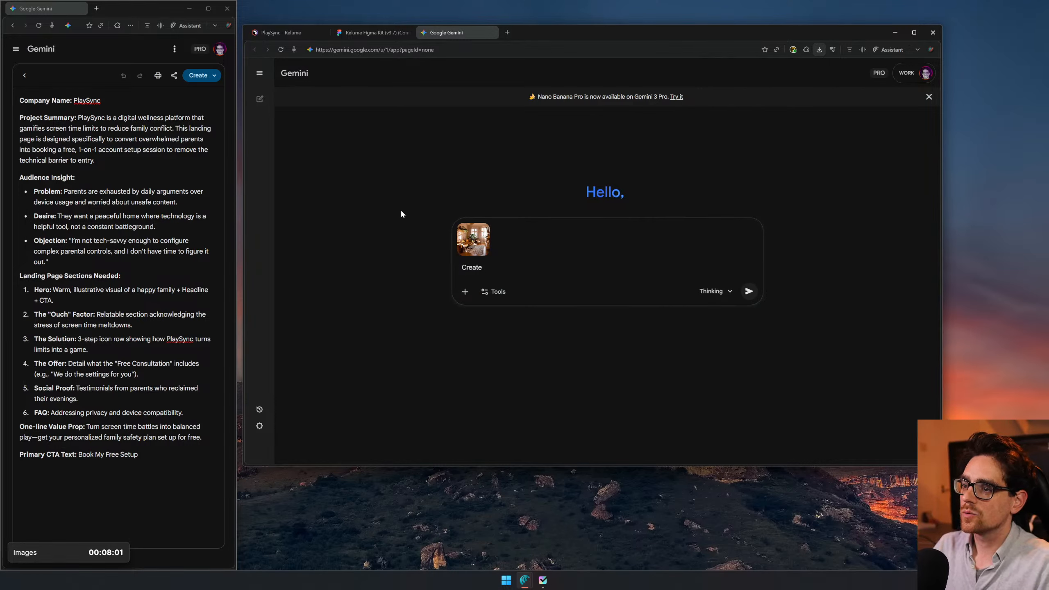
click(484, 228)
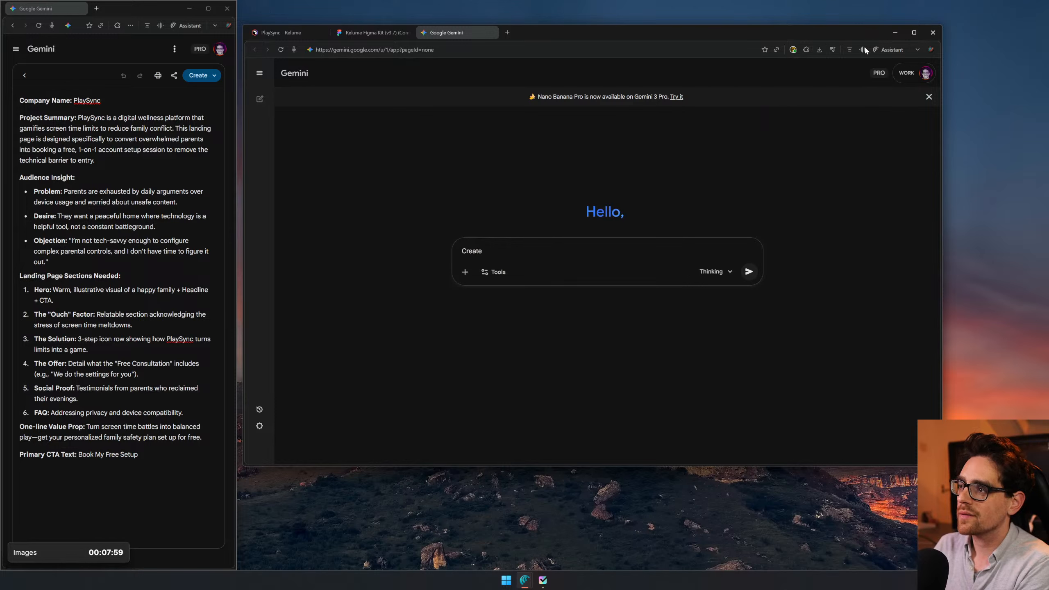
- Attach the earlier downloaded living-room image to a new chat and write "Create an image of the kids on a tangent from a different angle"
click(819, 50)
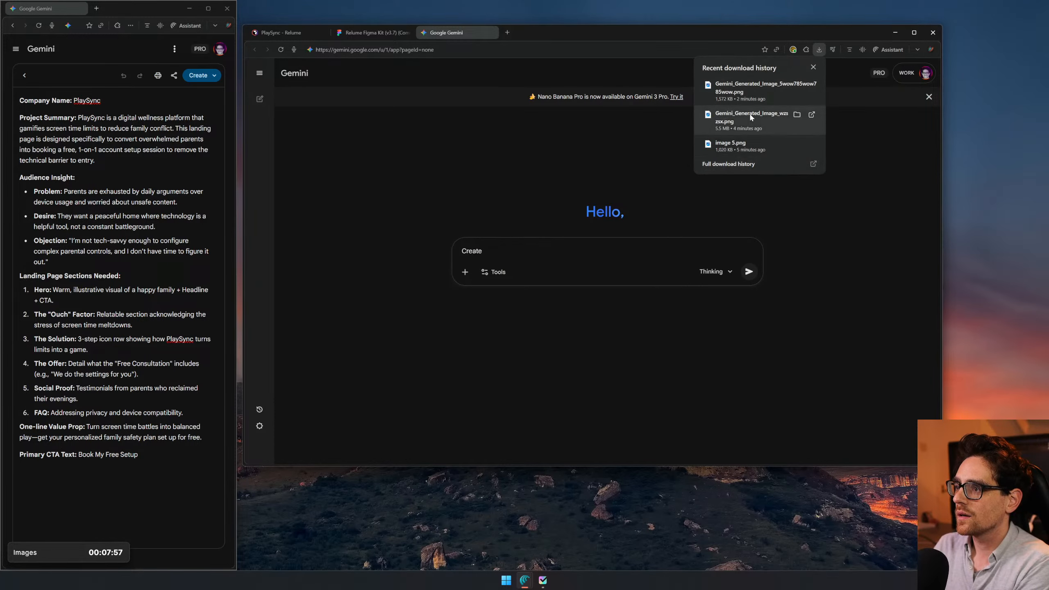
drag(752, 114, 555, 249)
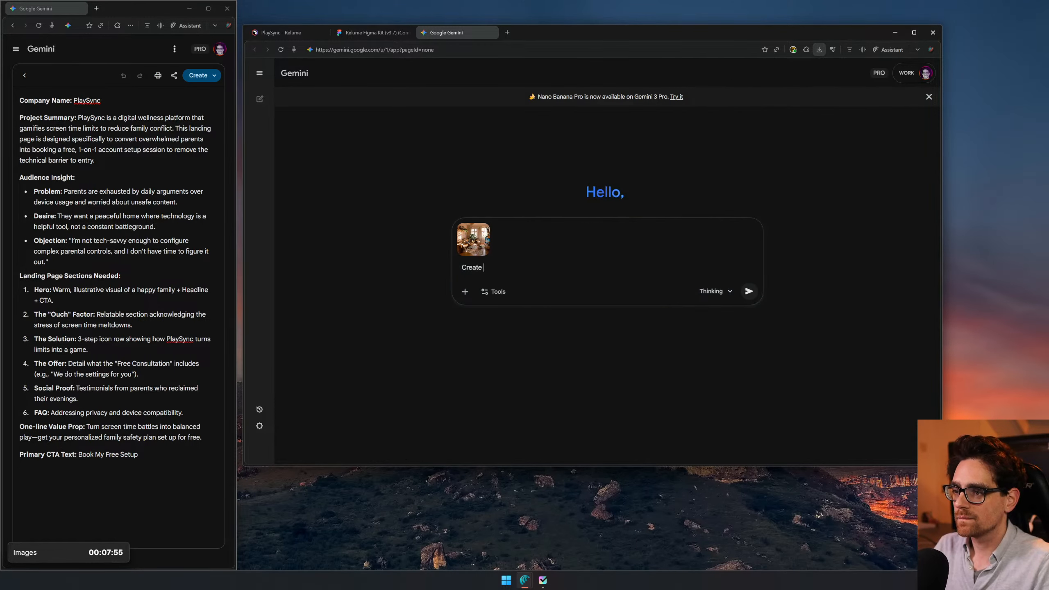
text(Create an image of)
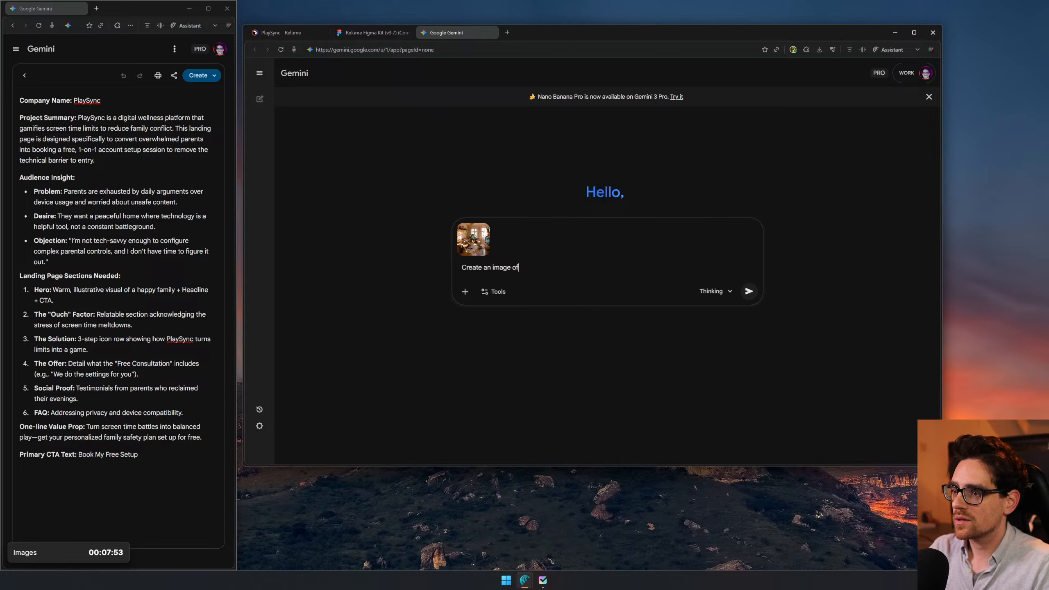
text( the)
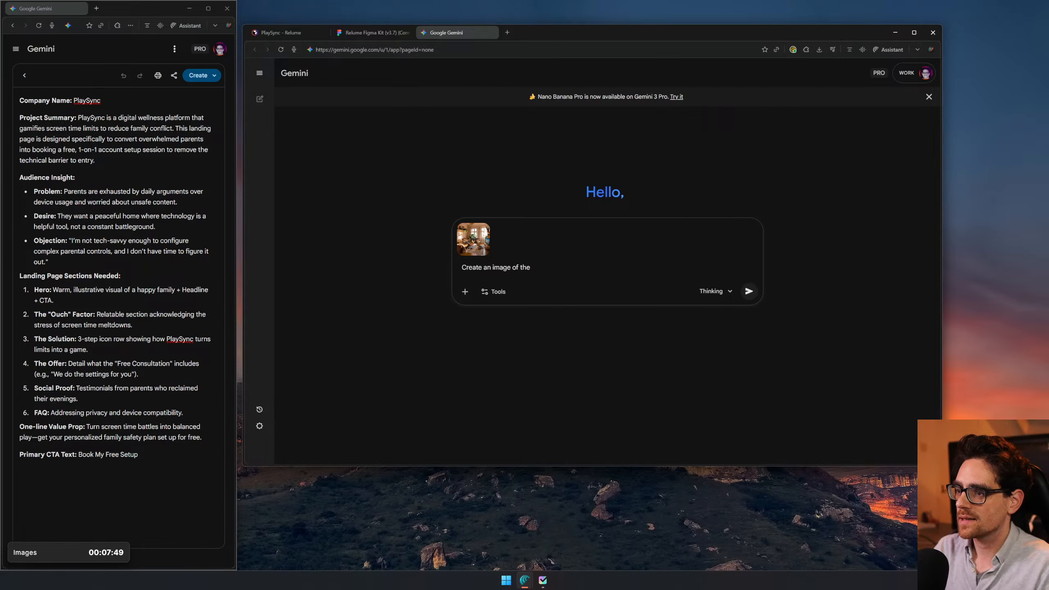
text( kids on a ta)
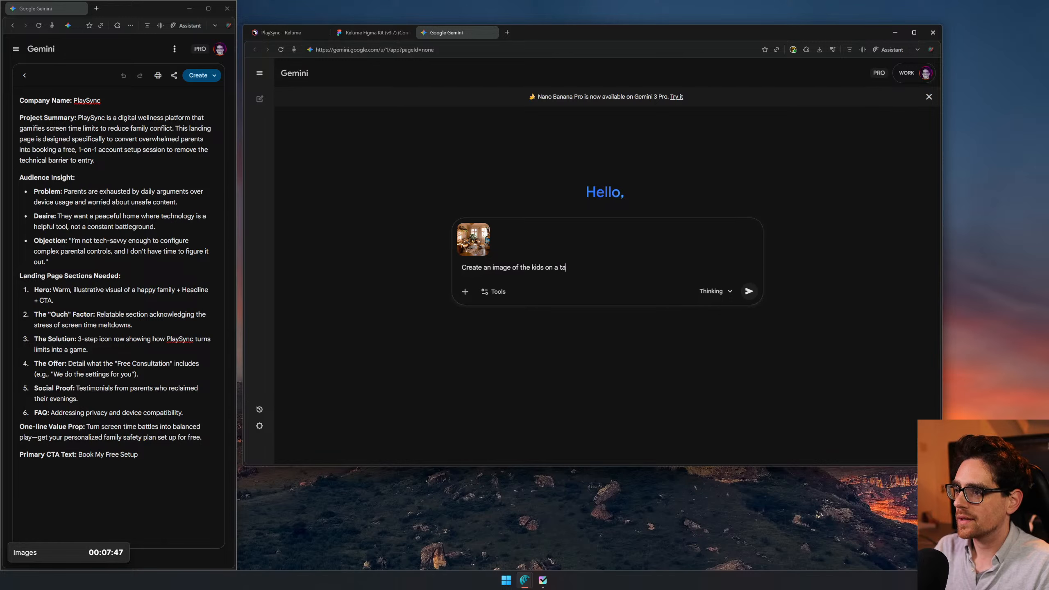
text(ngent from a different angle)
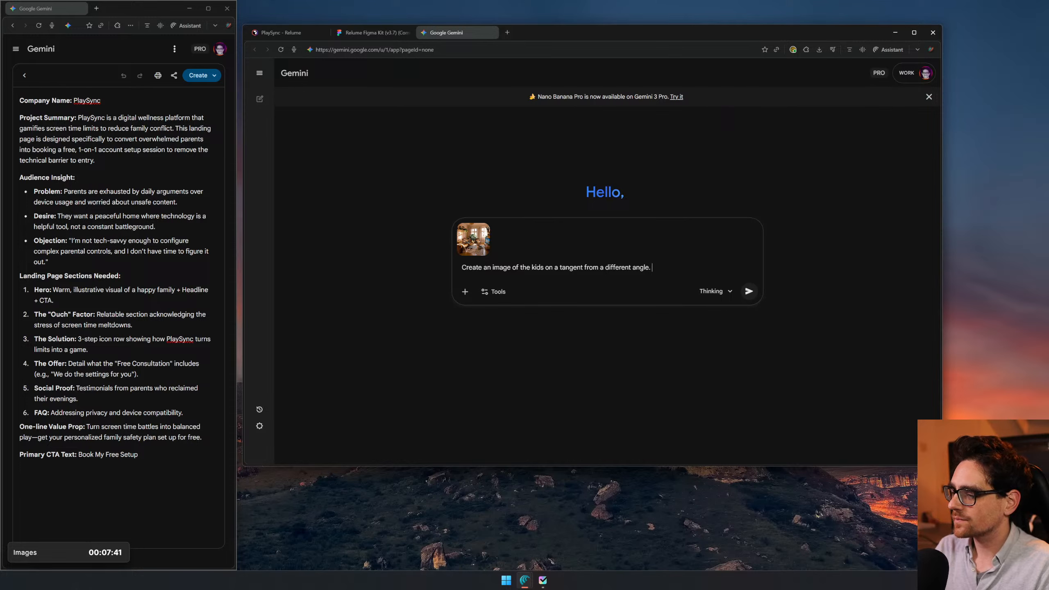
text(. Wit)
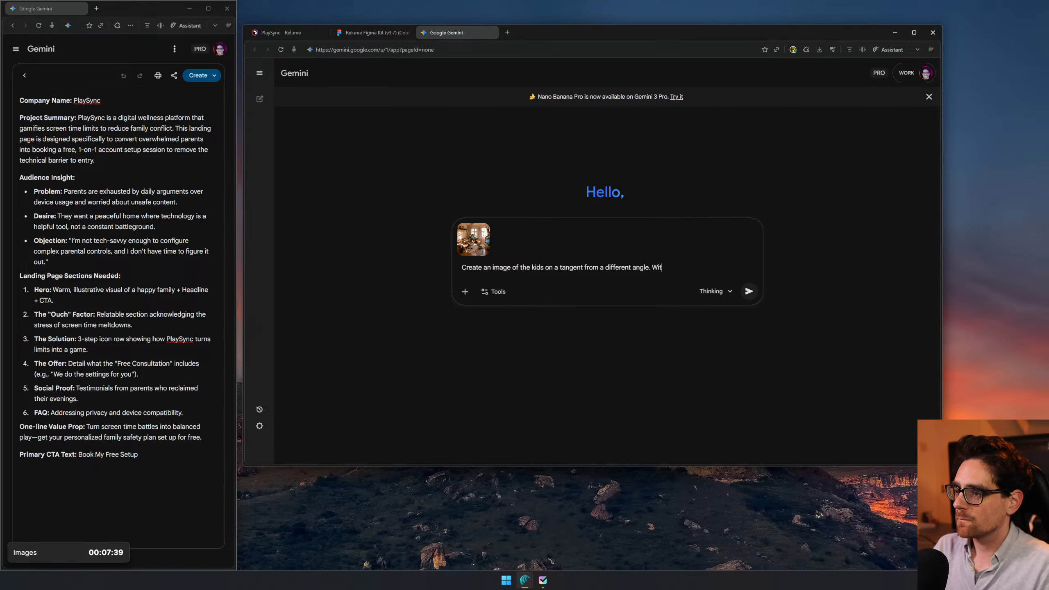
text(h a different)
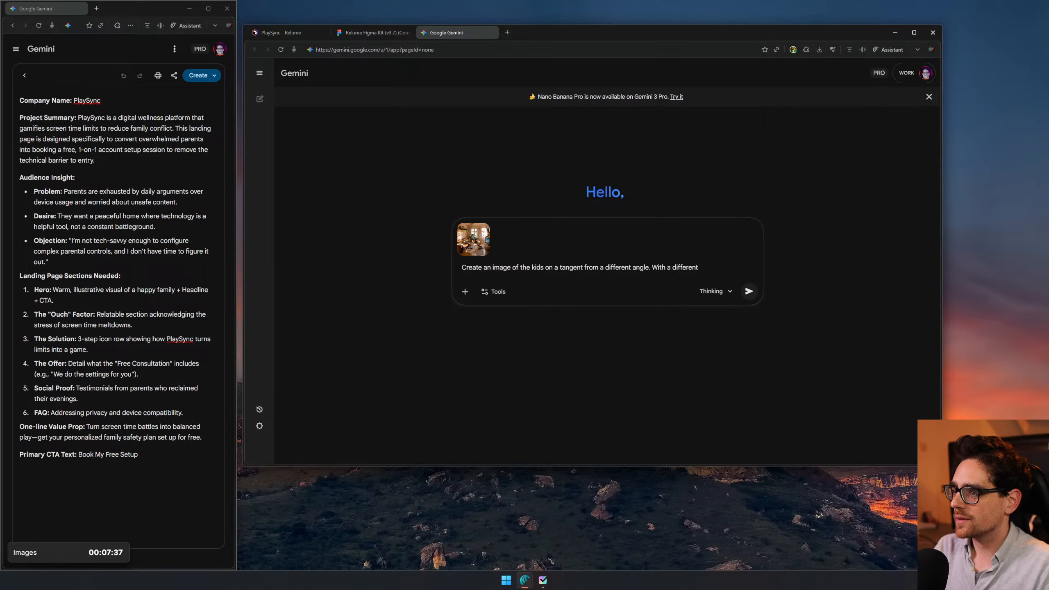
text( lens. Make )
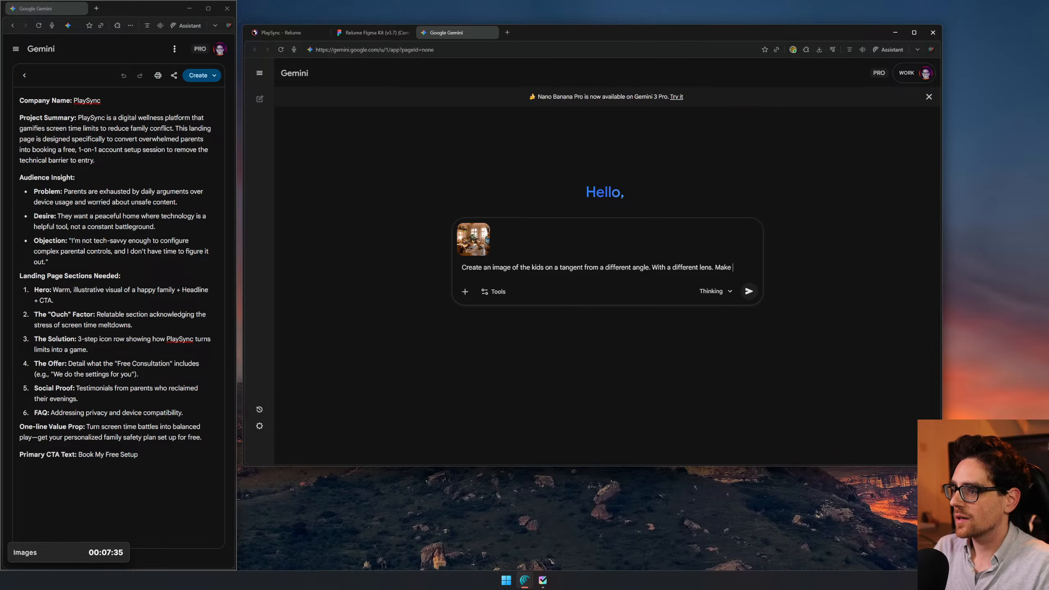
text(the aspect ratio 1)
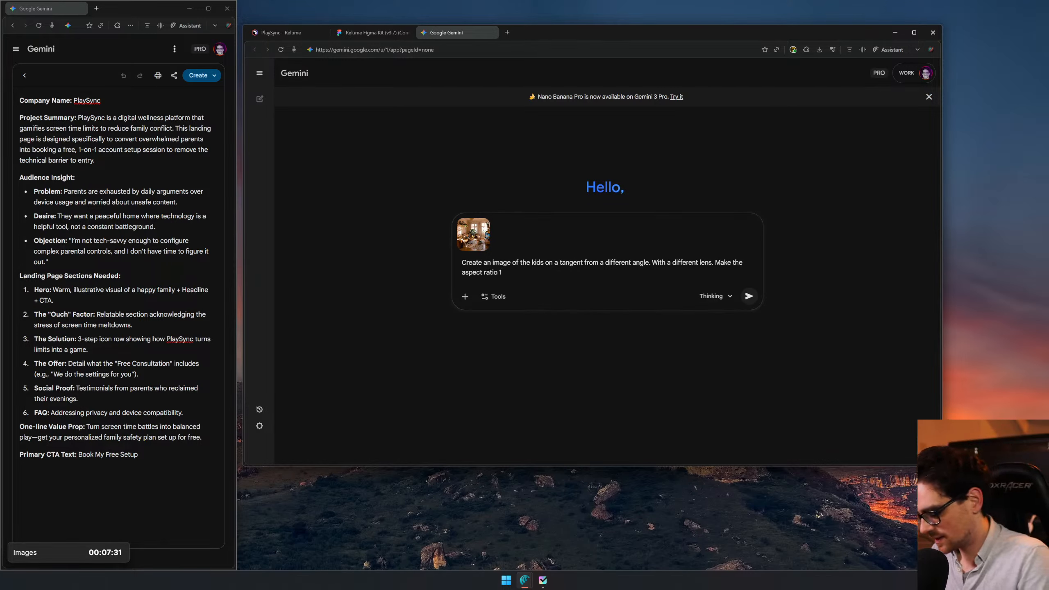
text(6:9.)
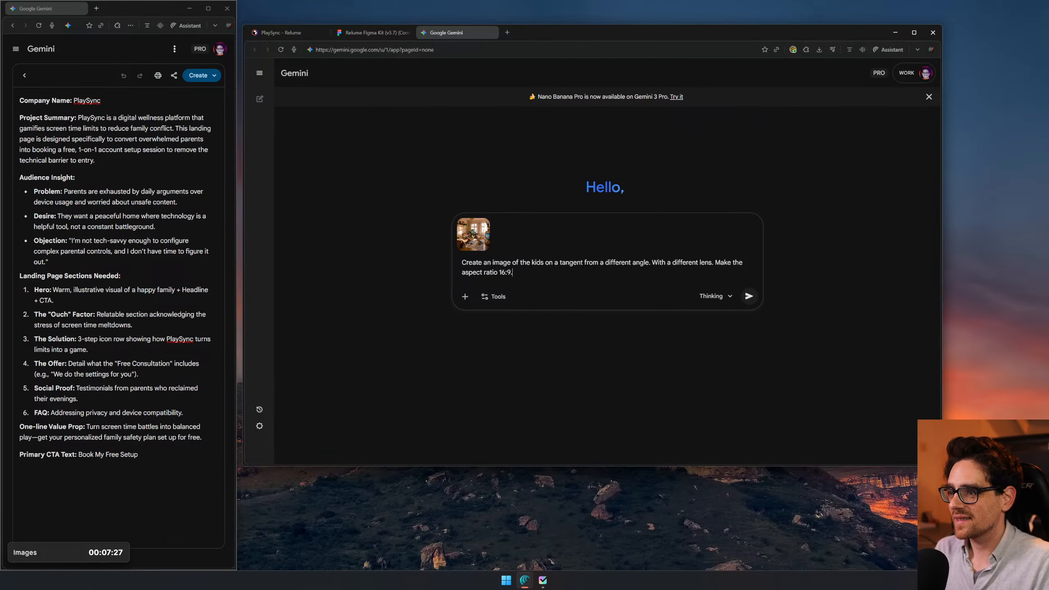
- Extend the prompt with "With a different lens. Make the aspect ratio 16:9." and submit it
key(Return)
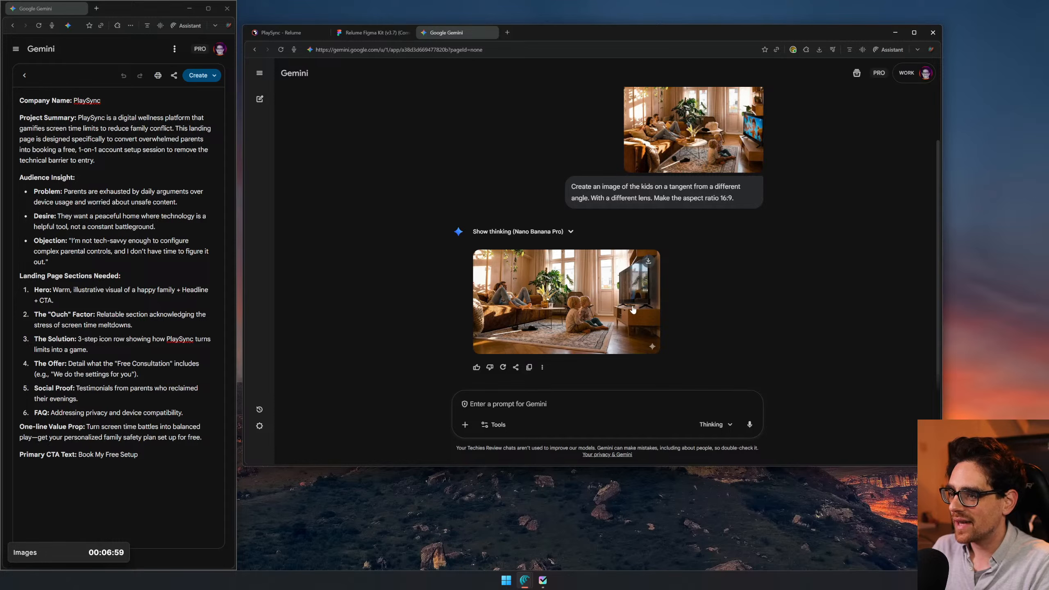
- Open the generated wide image of the kids facing the TV, download it at full size, and close the preview
click(614, 301)
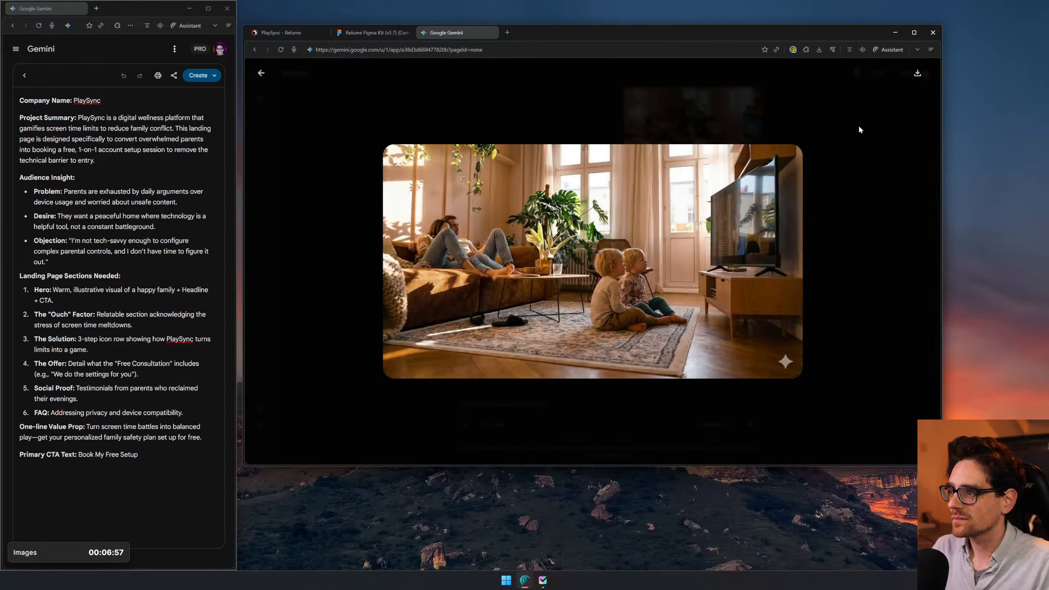
click(917, 73)
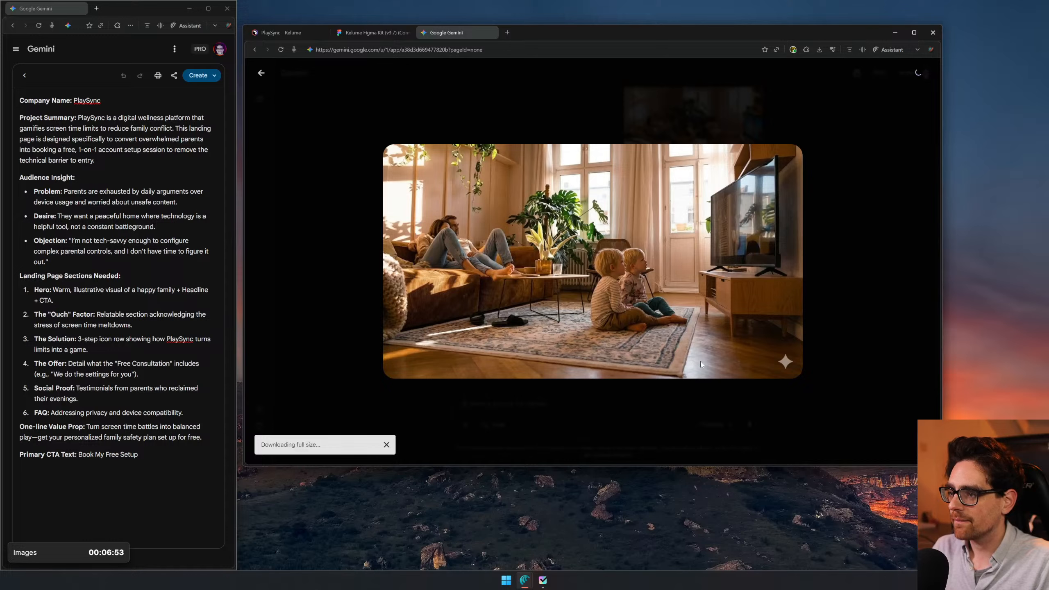
click(707, 418)
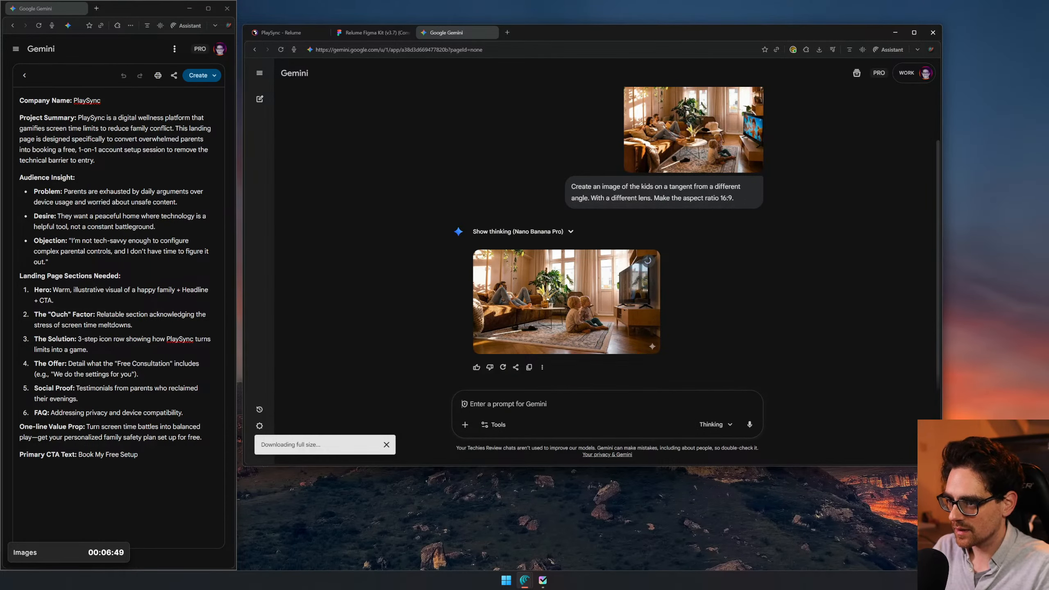
- Submit the follow-up prompt "Make a kid and a parent on a tangent"
text(M)
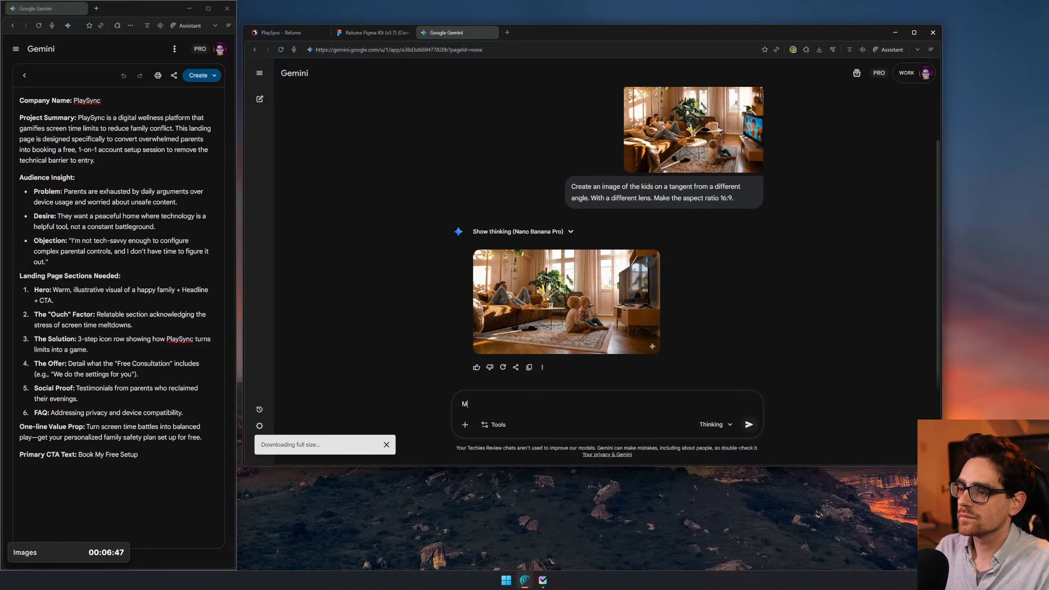
text(ake)
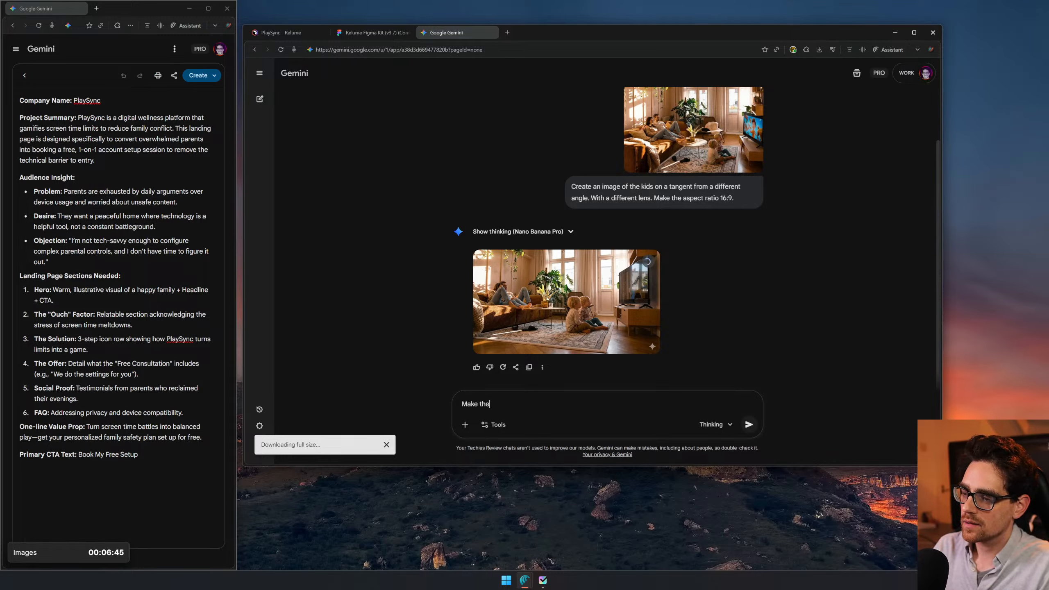
text( a kid and a parent on a tangent)
key(Return)
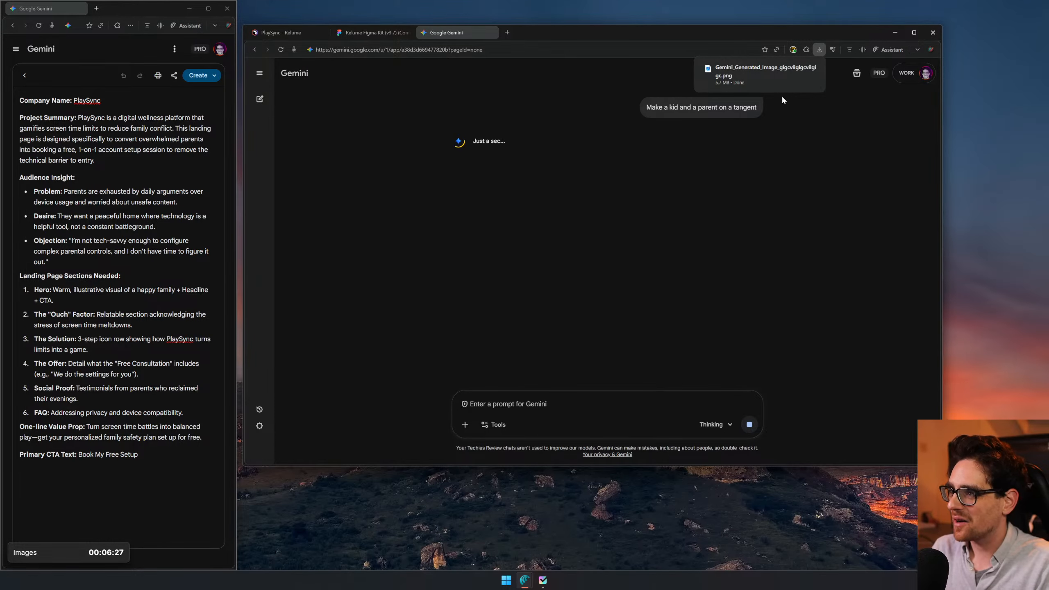
- Switch to Figma, place the downloaded wide image below the row of living-room images at about 1664 × 929, and inspect it
drag(759, 72, 612, 255)
scroll(663, 395, down, 5)
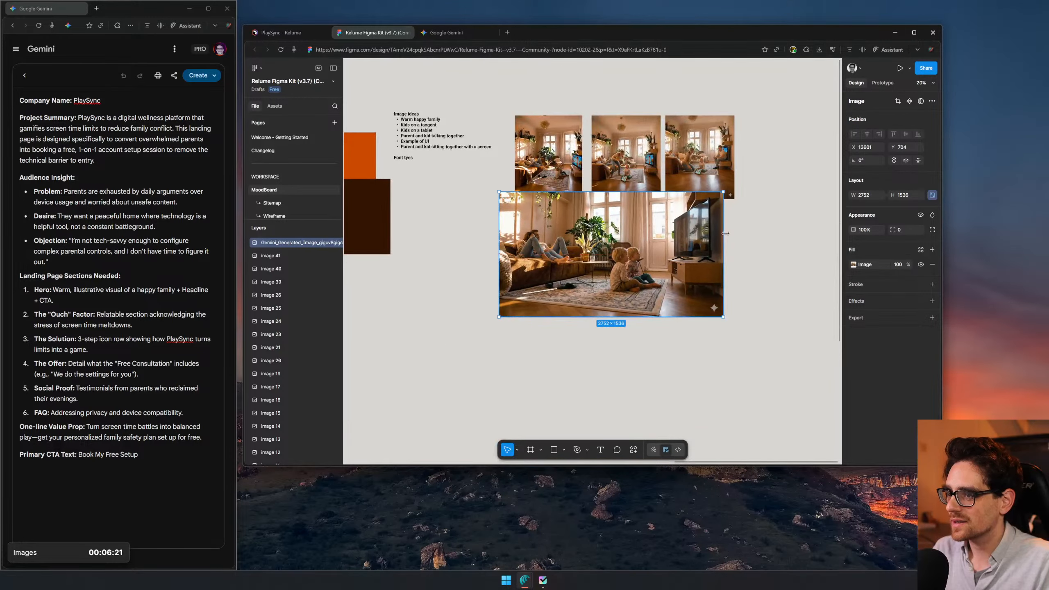
drag(725, 191, 635, 241)
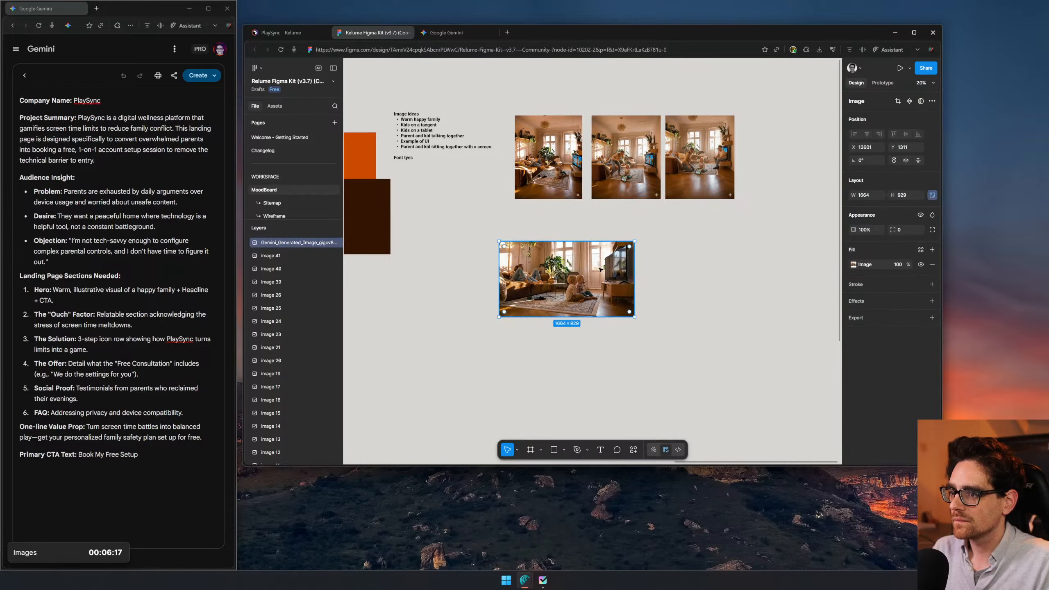
drag(568, 269, 606, 238)
scroll(605, 239, up, 5)
scroll(585, 241, up, 1)
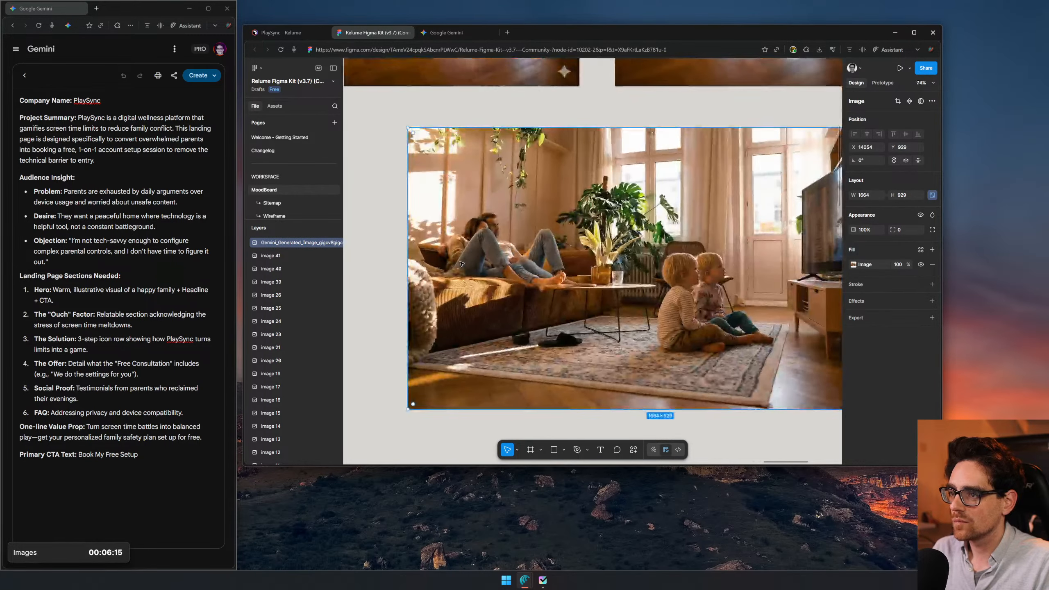
drag(766, 257, 558, 324)
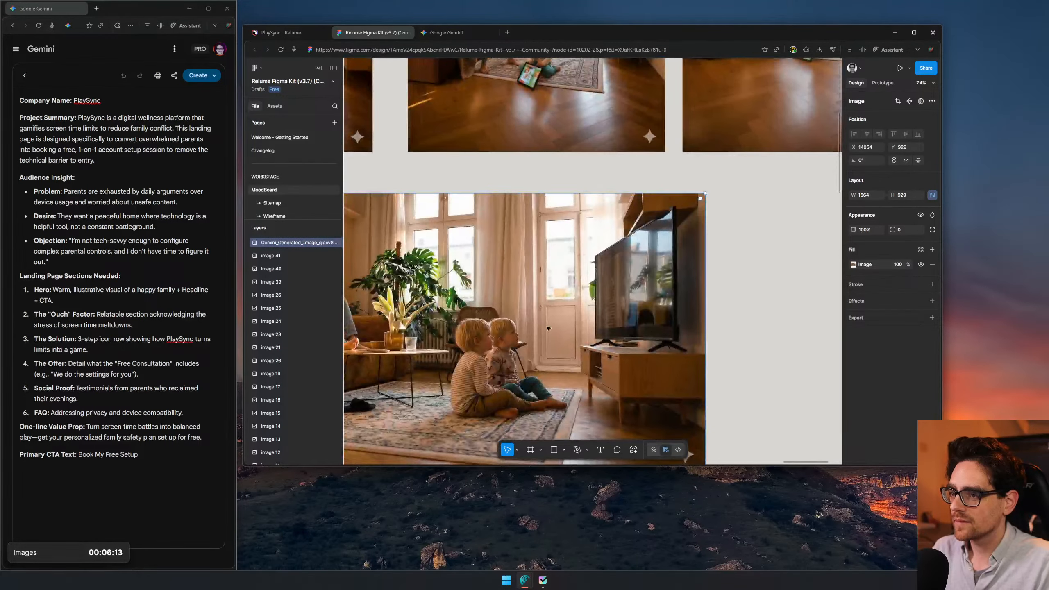
- Switch to Gemini and examine the newly generated kid-and-parent image
click(446, 33)
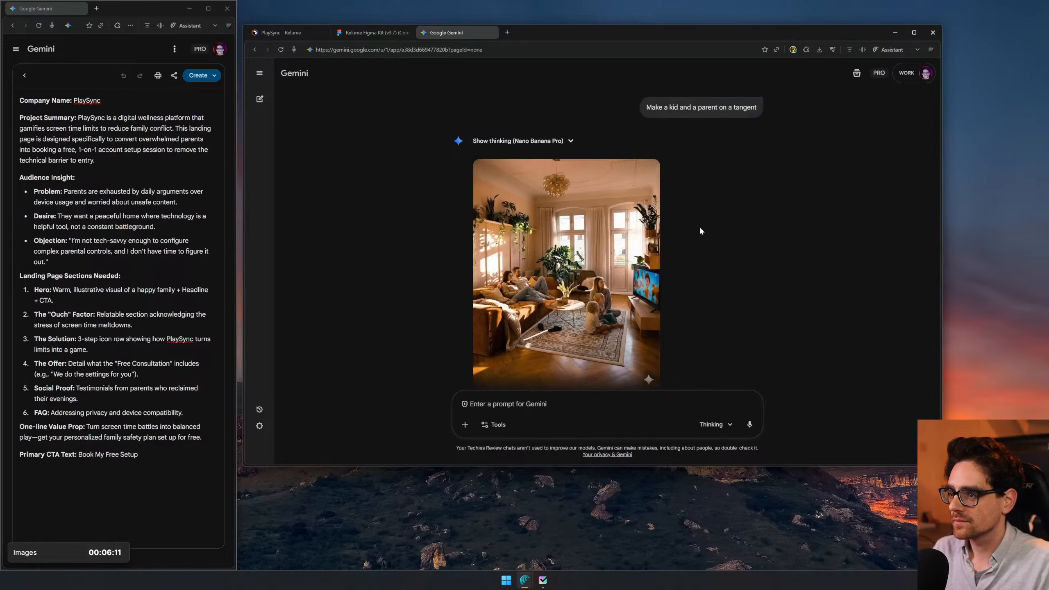
scroll(701, 231, down, 1)
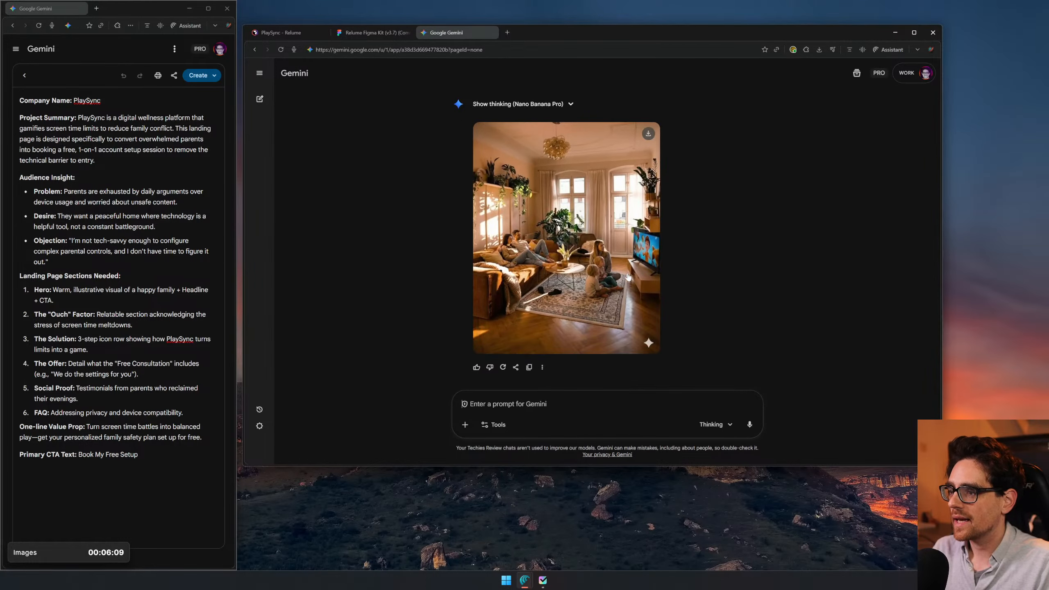
key(ctrl+plus)
key(ctrl+plus)
key(ctrl+minus)
key(ctrl+minus)
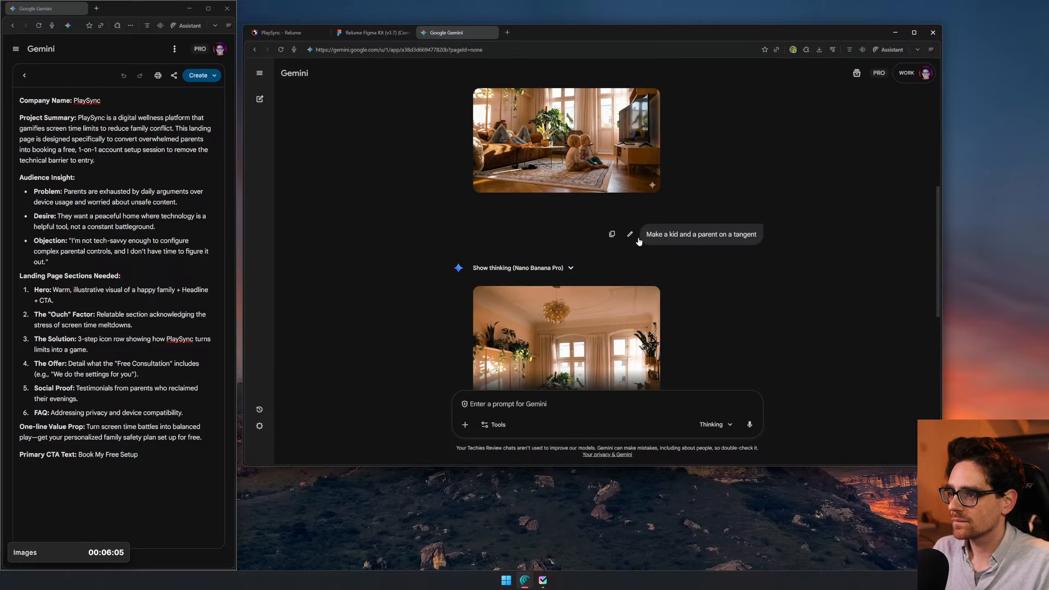
- Edit the kid-and-parent prompt to read "Make a kid angry because of the lack of screen time and make"
click(629, 234)
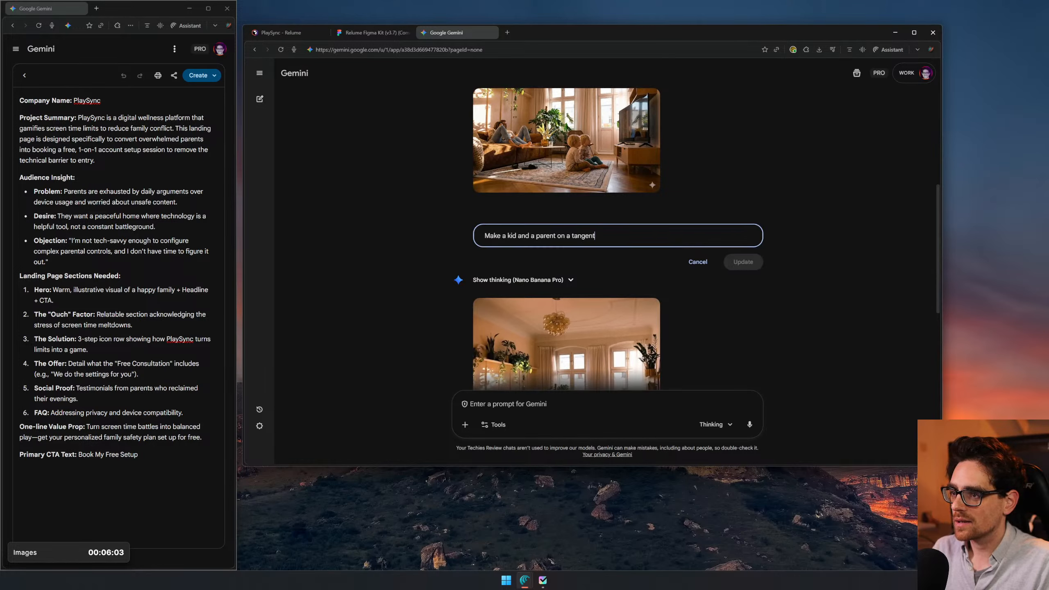
key(shift+End)
text(an)
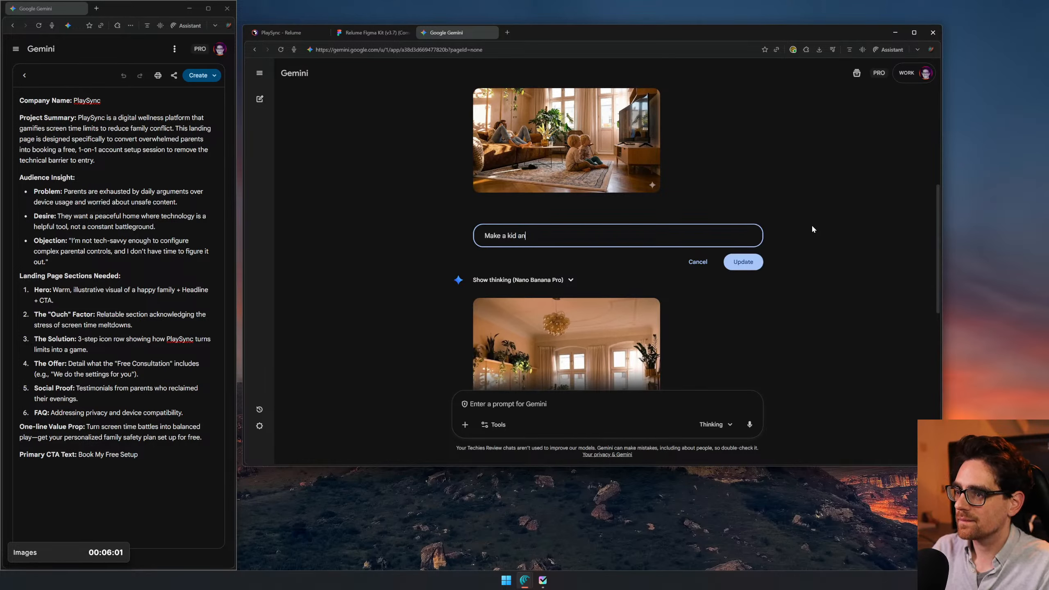
text(gry a)
text( because of the )
text(lack of scv)
text(reen time and make)
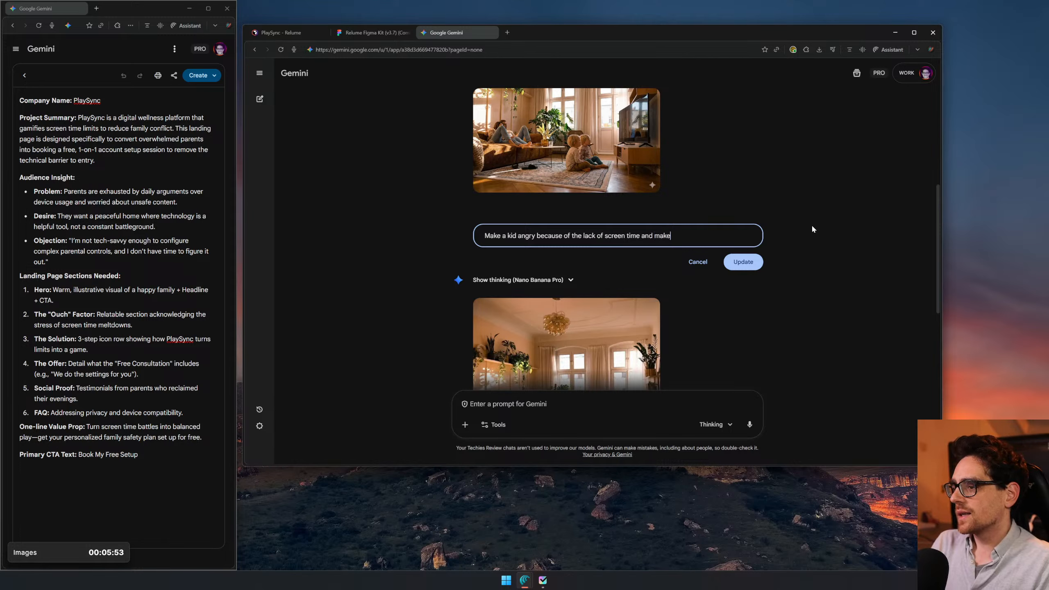
text( the parent un)
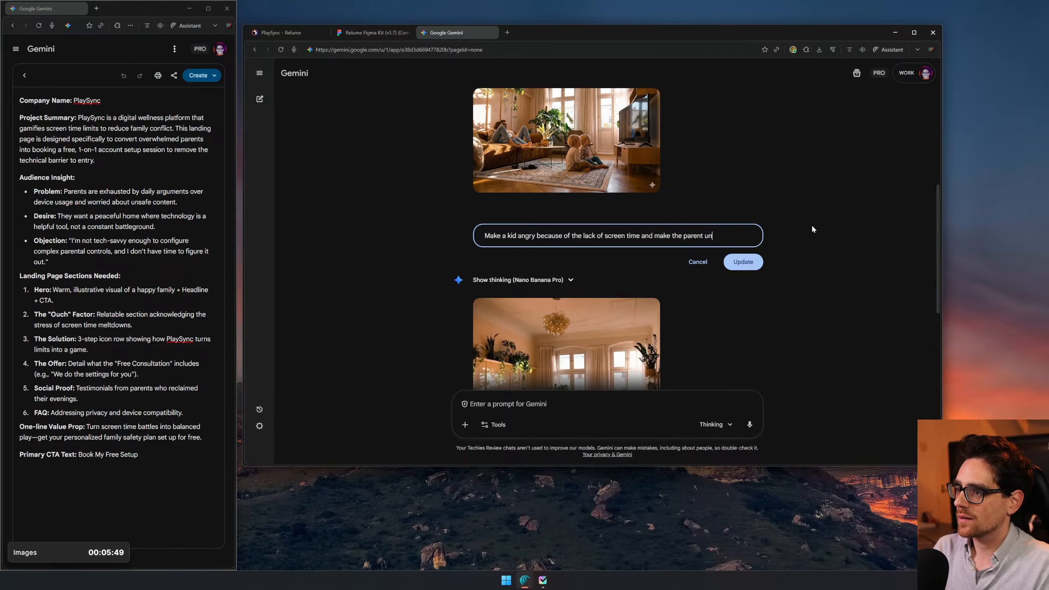
text(derstanding )
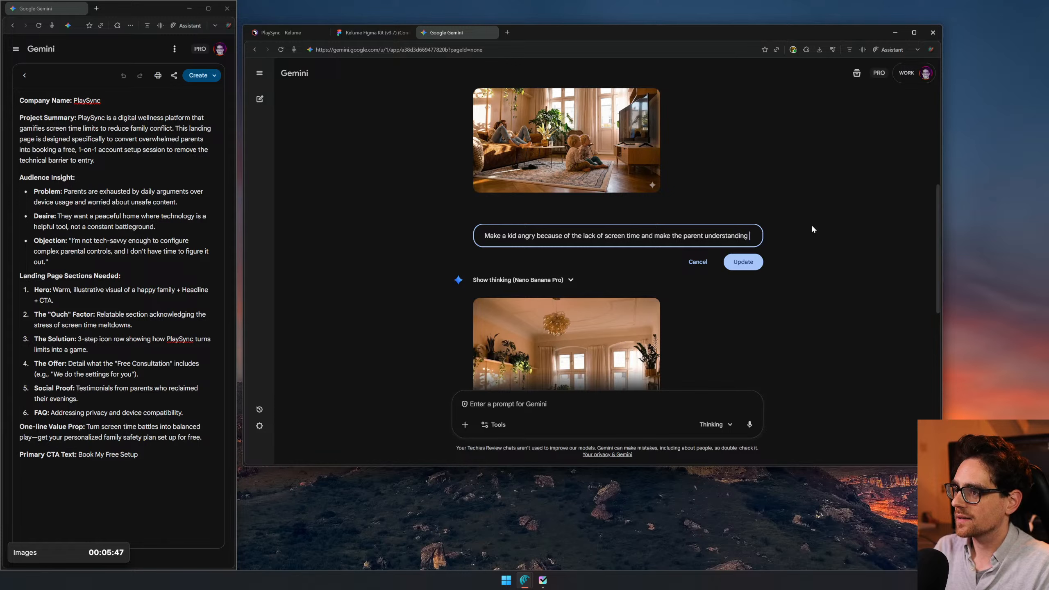
text(but)
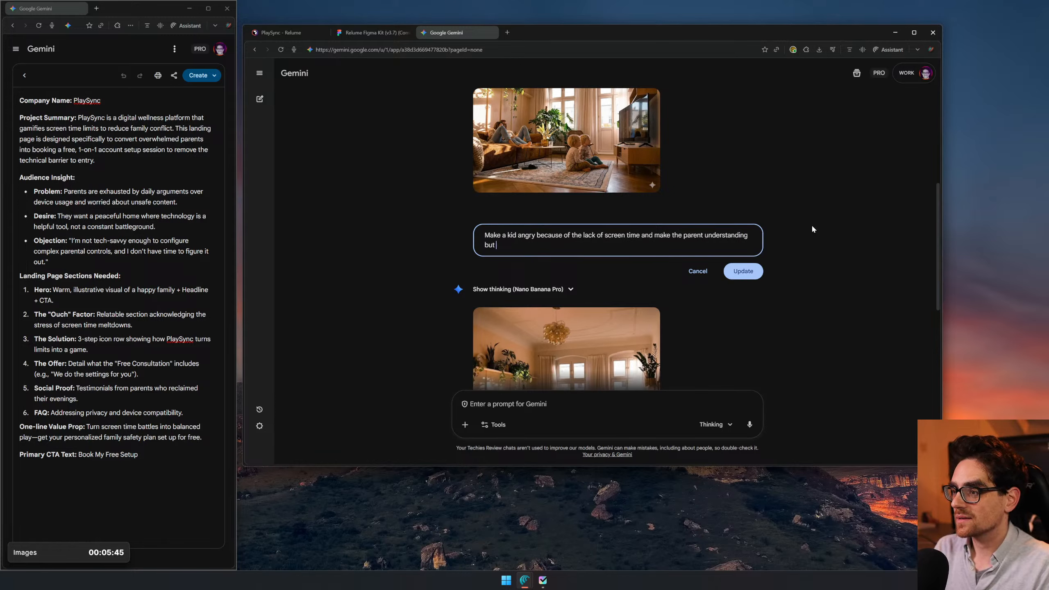
text( wantin)
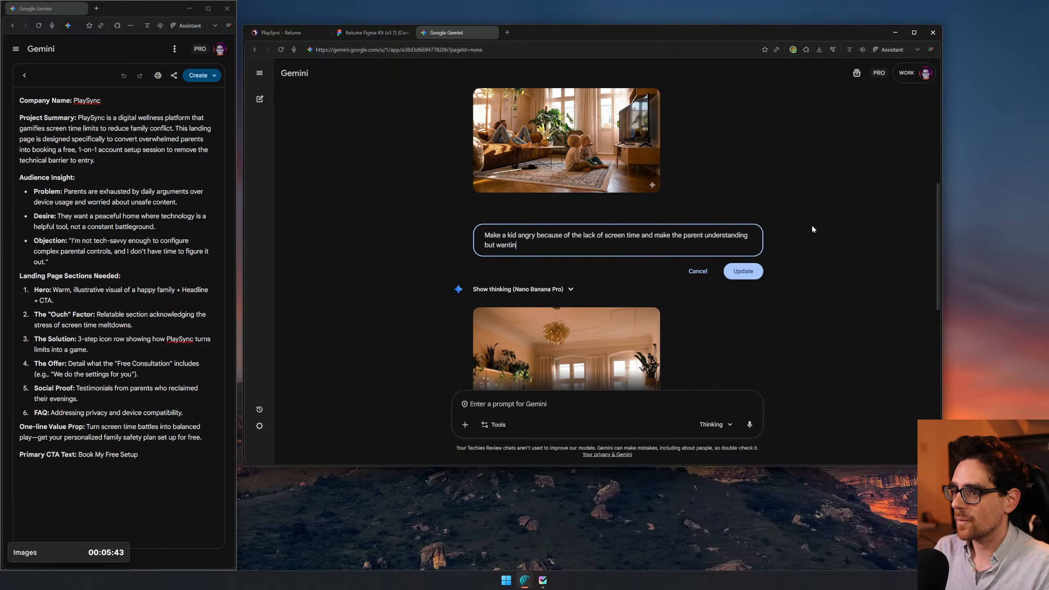
text(g to stop )
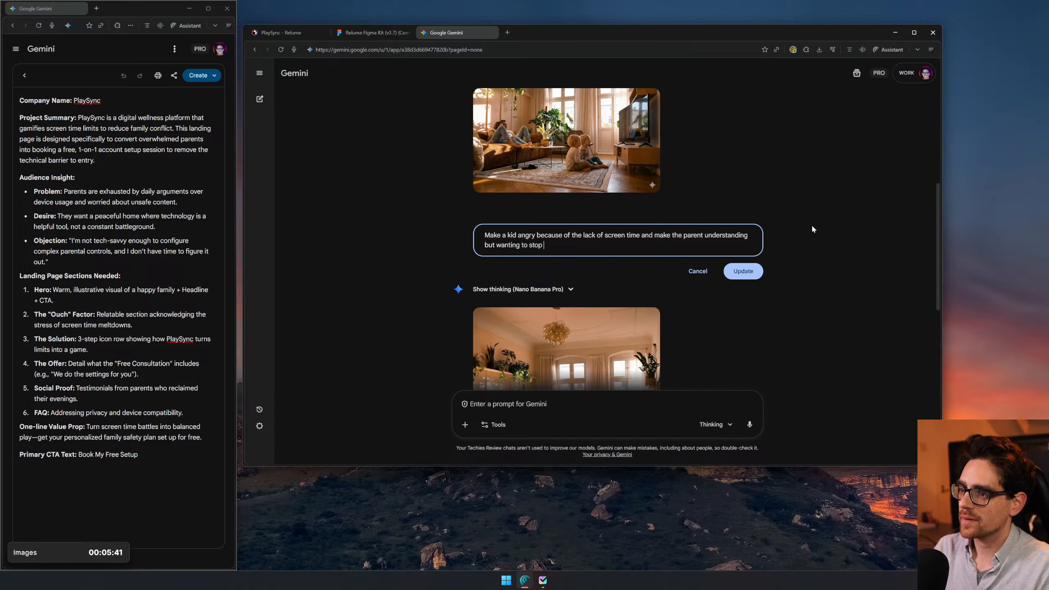
text(ithe screen time)
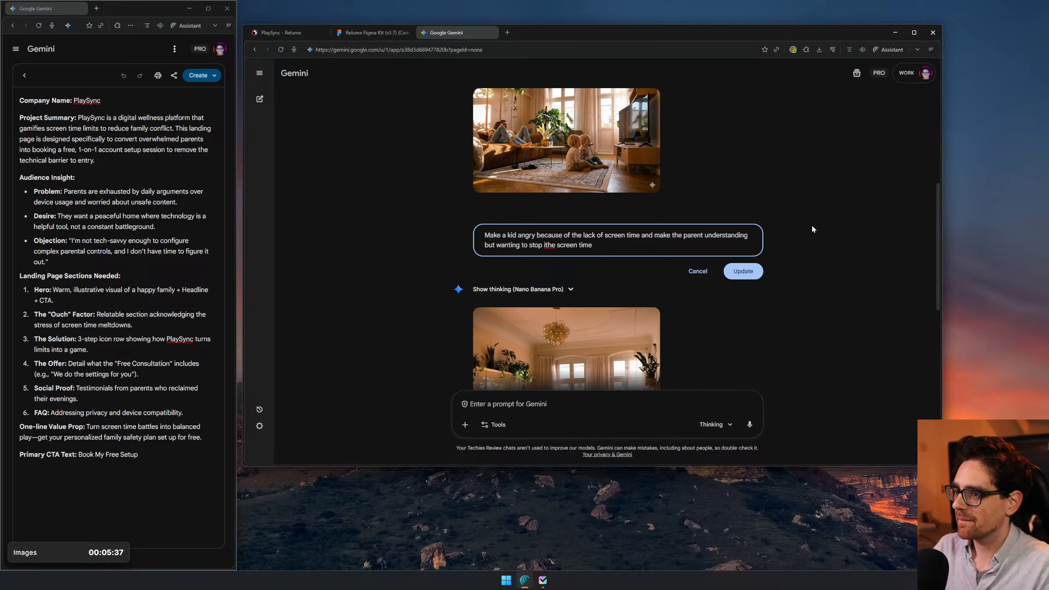
- Complete the edited prompt with "the parent understanding but wanting to stop ithe screen time" and resubmit it
click(751, 271)
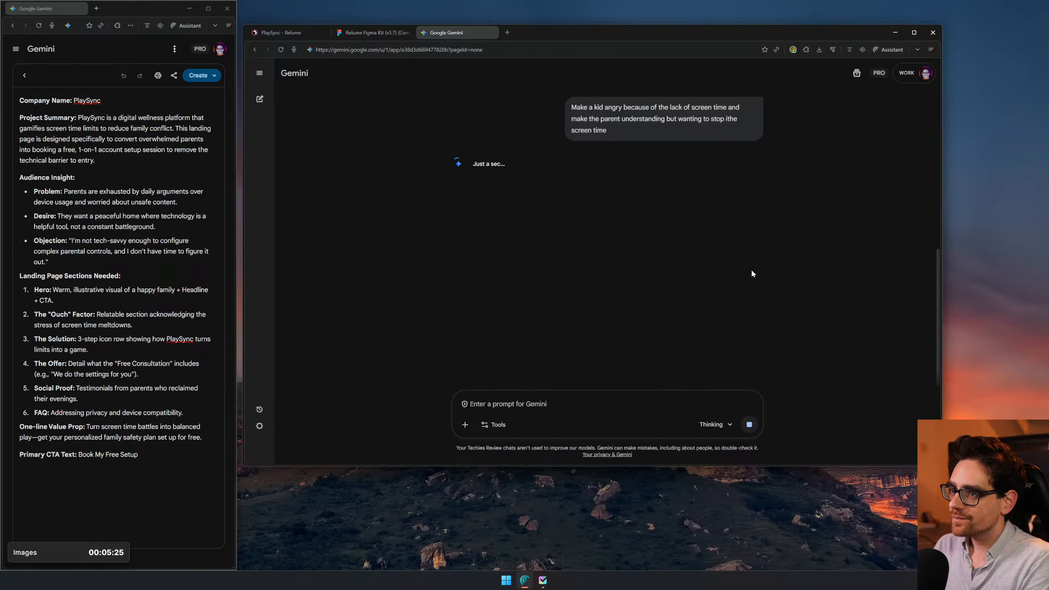
- Switch to Figma and move the wide living-room image to about X 13768, Y 877, aligned beneath the first image of the row
click(347, 34)
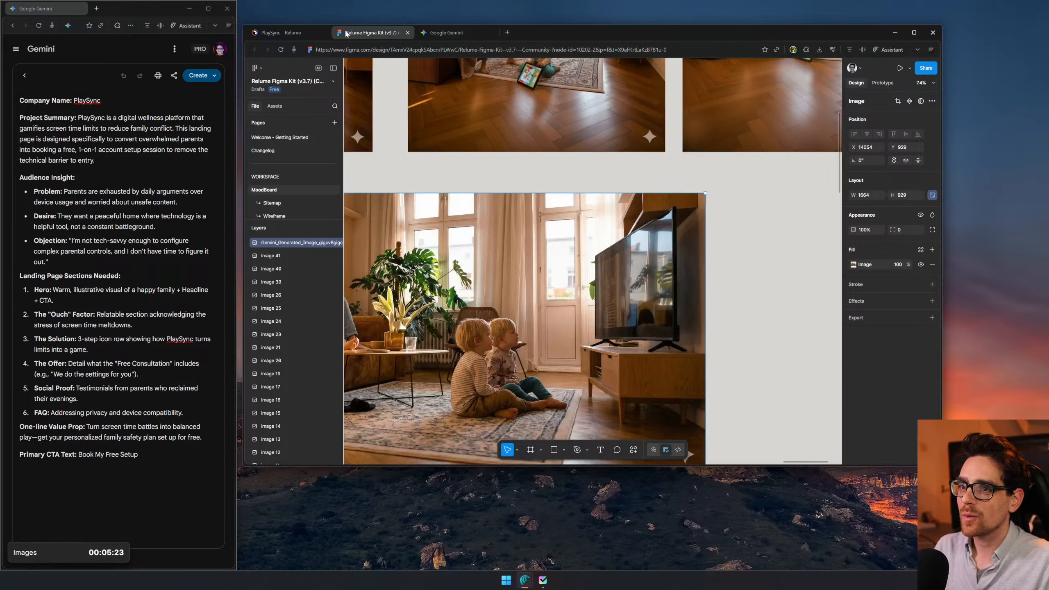
ctrl+scroll(730, 275, down, 5)
drag(702, 303, 674, 295)
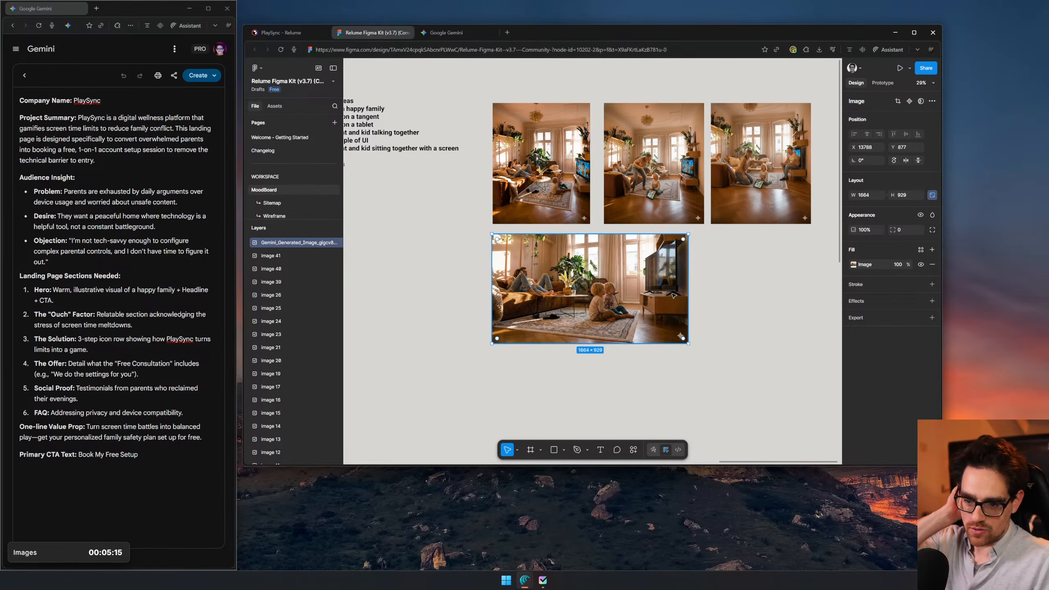
scroll(533, 159, left, 2)
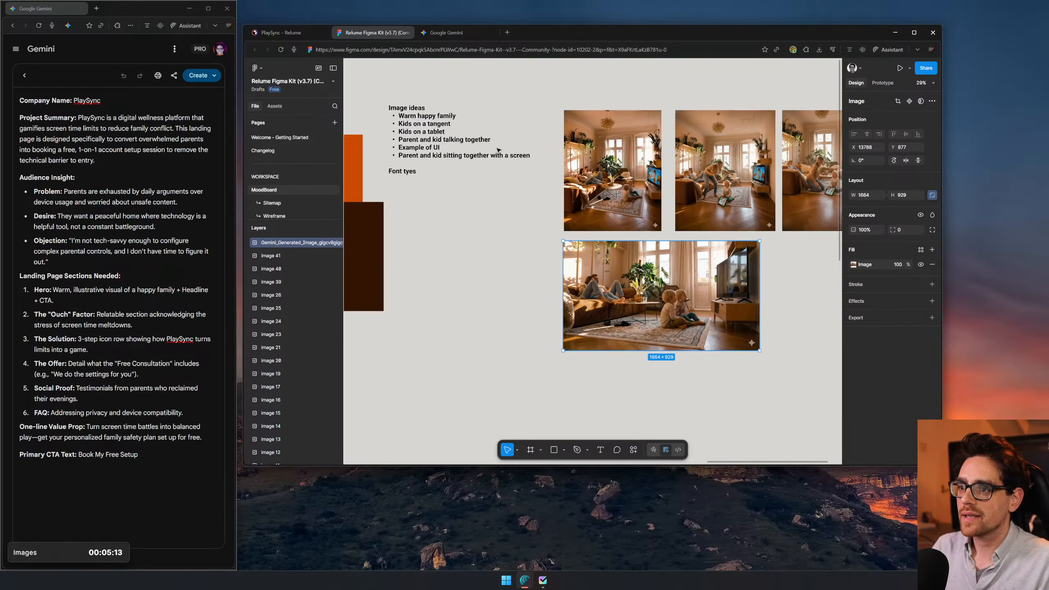
- Switch to Gemini, open the new image of the parent with the pointing kid, download it full size, and close the preview
click(448, 33)
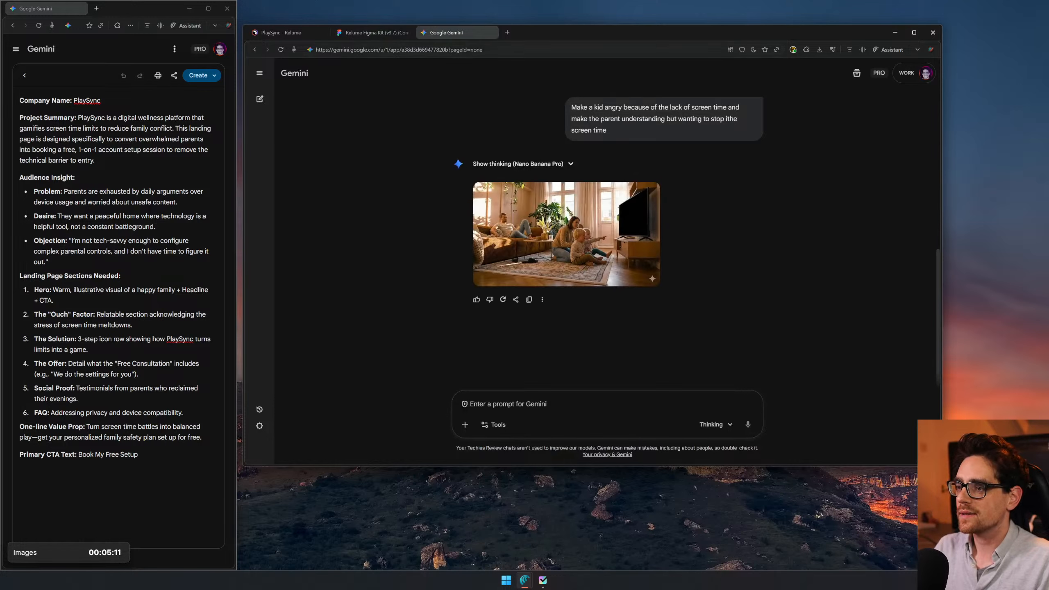
click(603, 205)
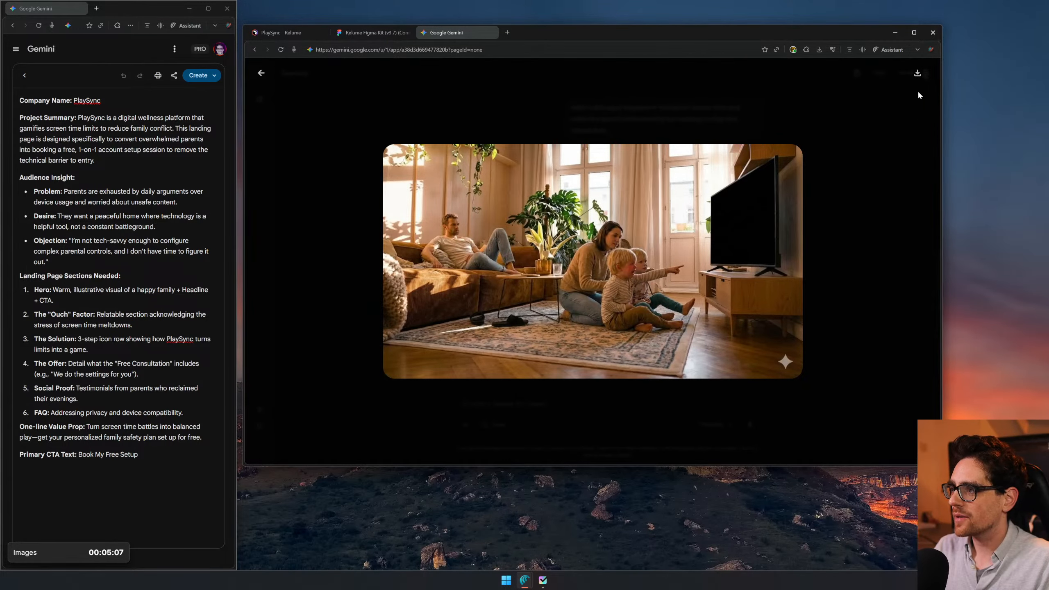
click(917, 73)
click(382, 34)
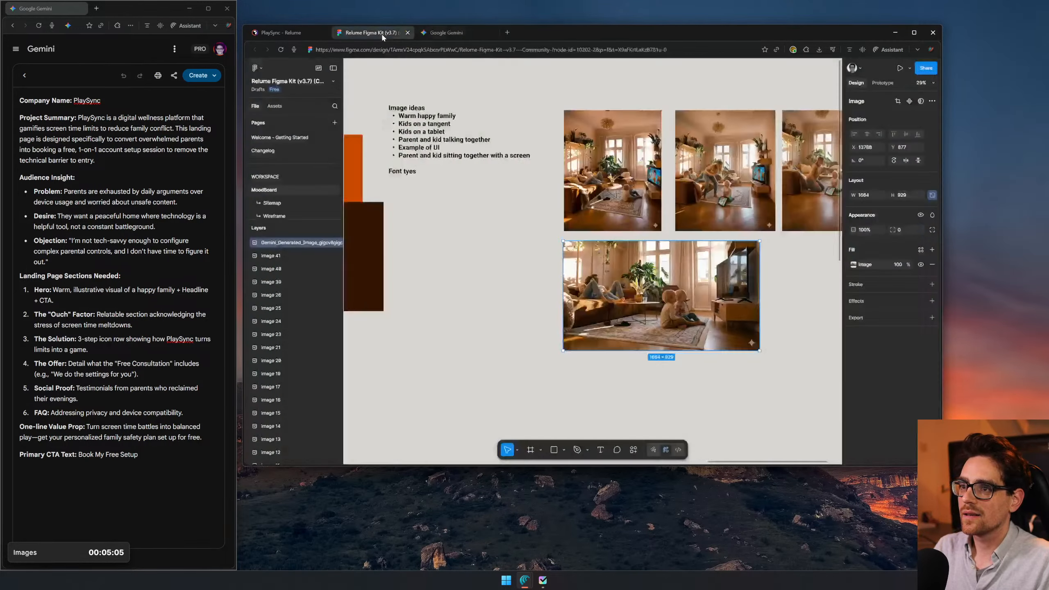
click(446, 33)
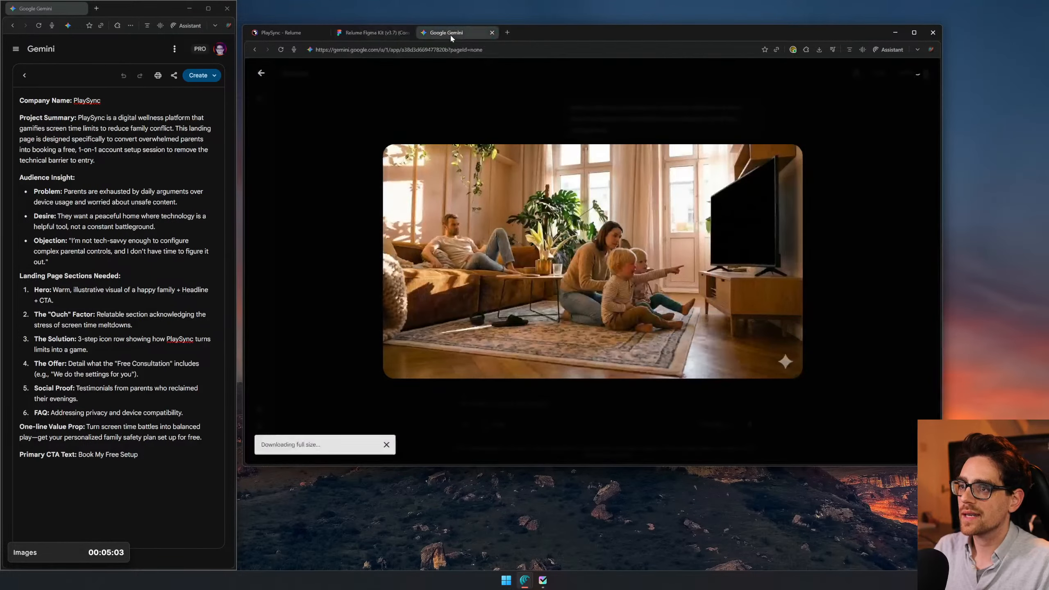
key(Escape)
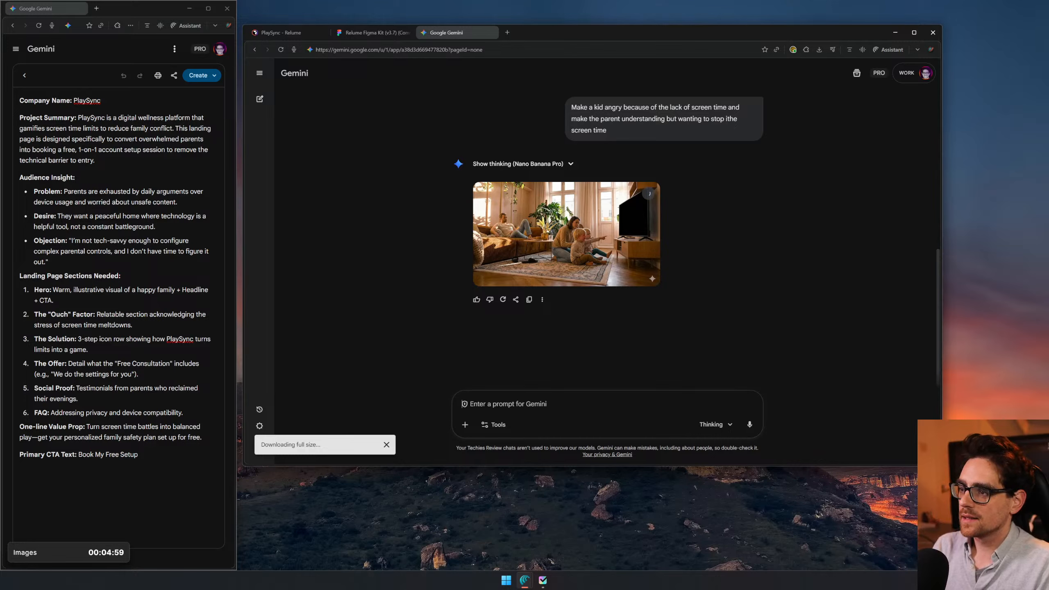
- Begin a new Gemini prompt reading "In the same style I want the kids to sit"
text(I)
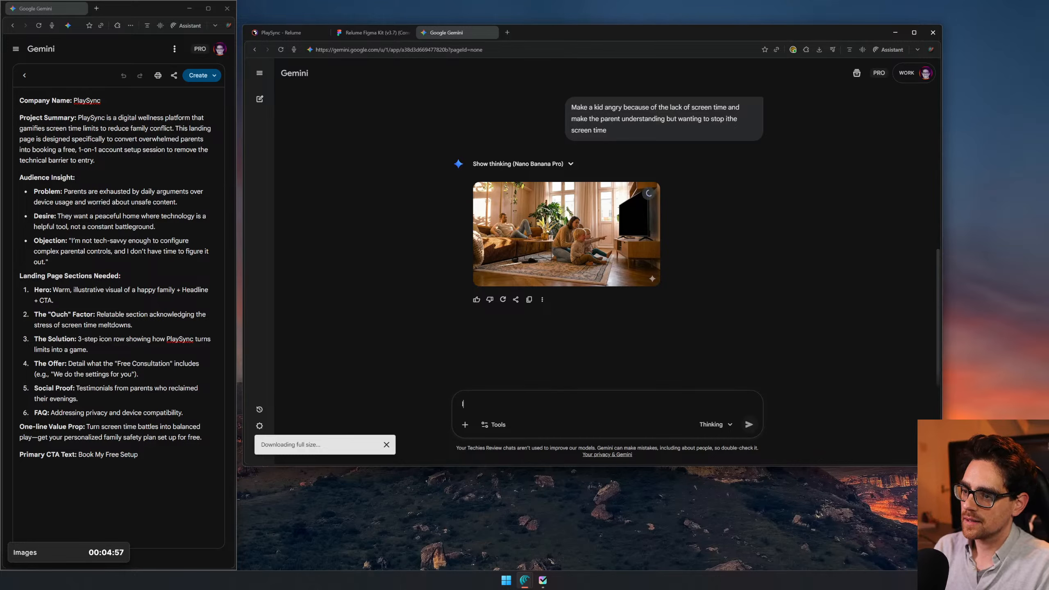
text(n the same st)
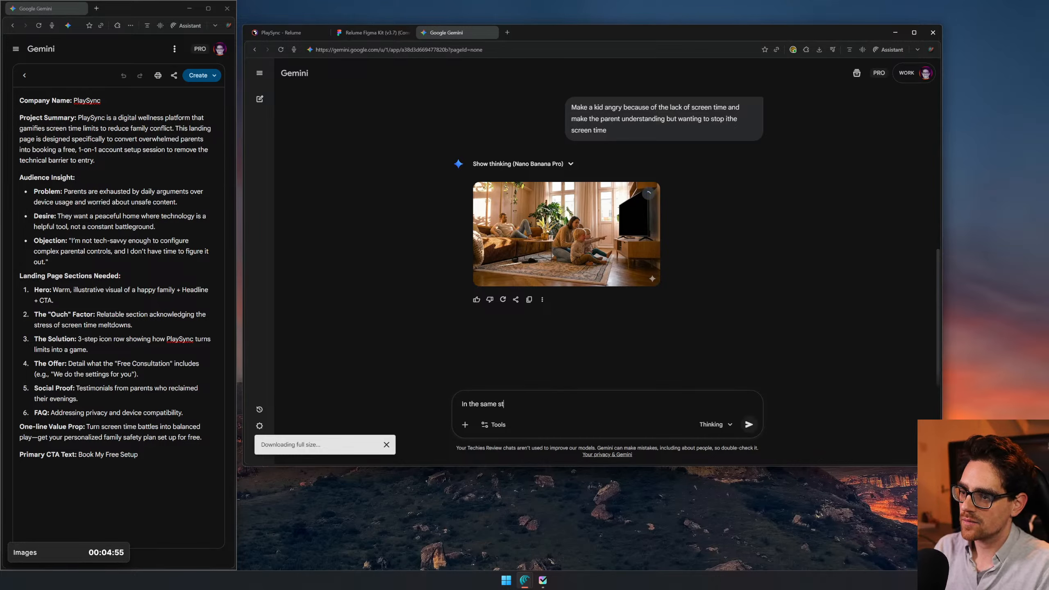
text(yle I want )
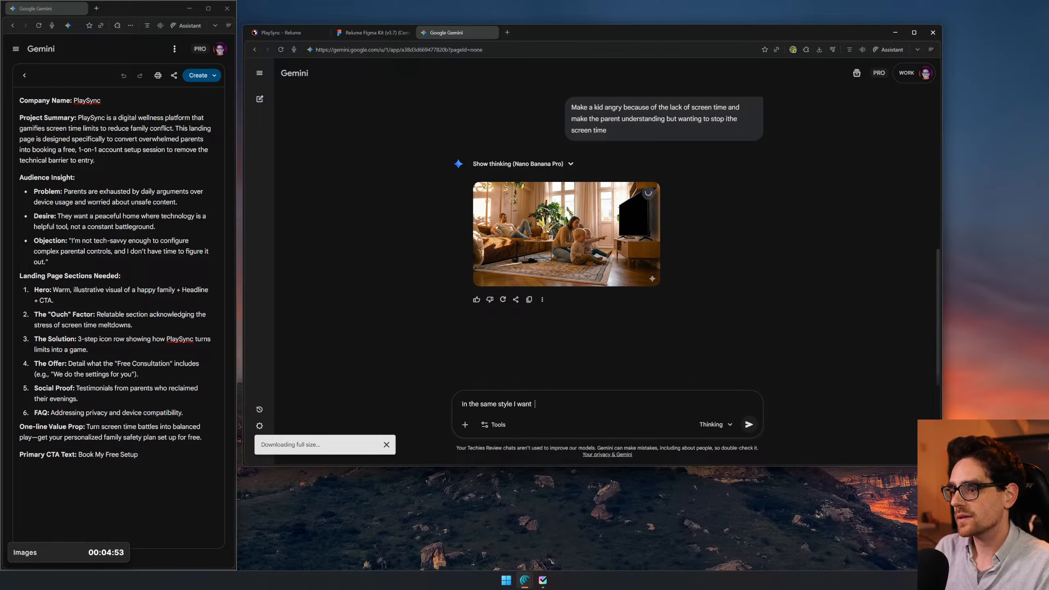
text(the kids to sit )
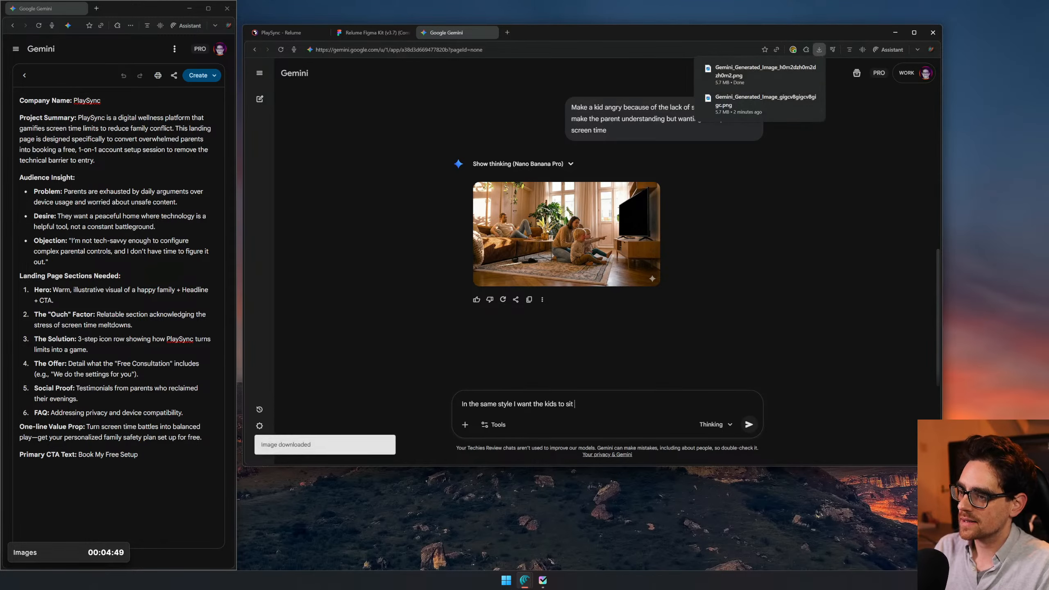
text(in t)
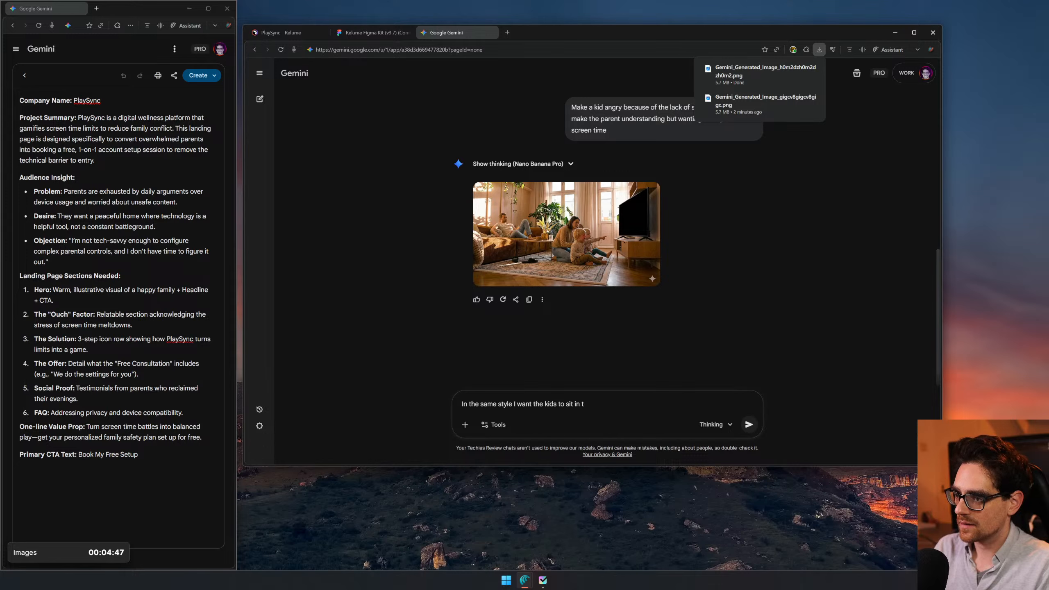
key(BackSpace)
key(BackSpace)
key(BackSpace)
key(BackSpace)
- Complete the prompt with "at the kitchentable and playing a game on a tablet" and submit it
text(at the k)
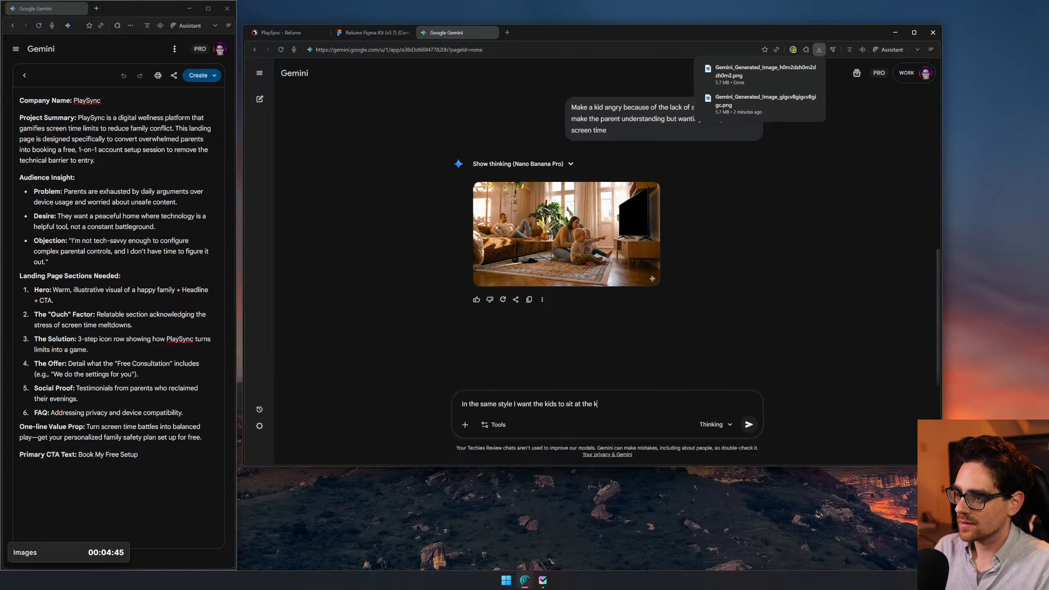
text(itchentab)
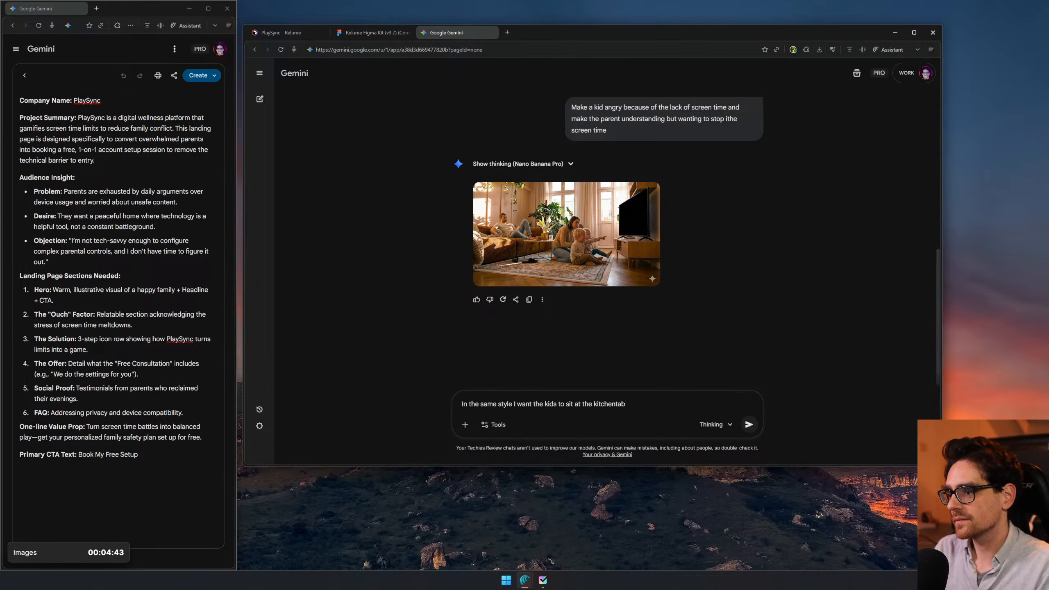
text(le and)
text( playing a )
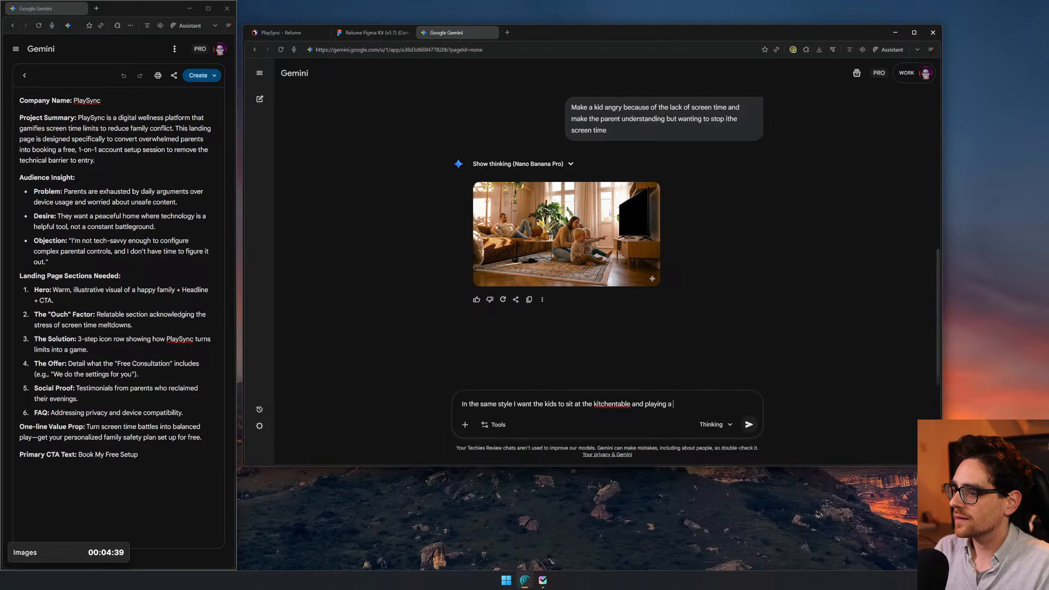
text(game on a tablet)
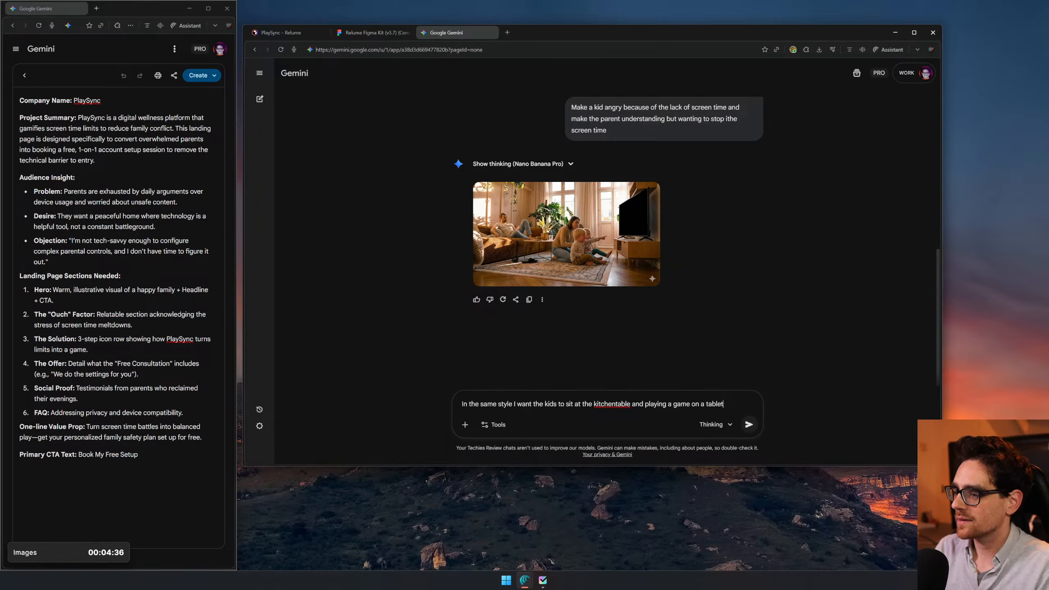
key(Return)
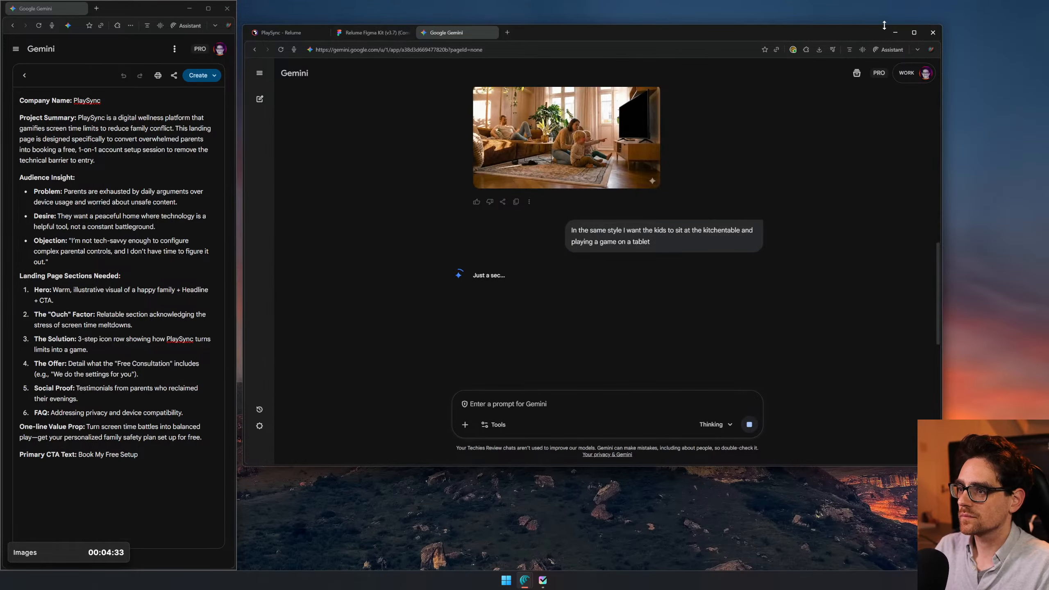
- Switch to Figma, place the downloaded parent-and-kids image beside the existing wide image, and scale it to about 2141 × 1195
click(360, 38)
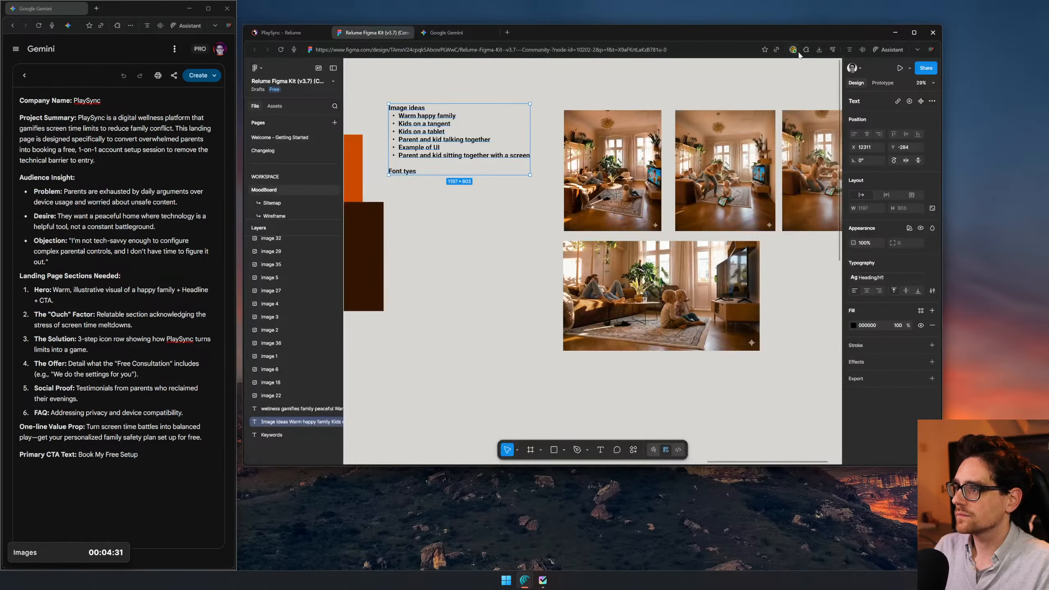
drag(781, 93, 769, 341)
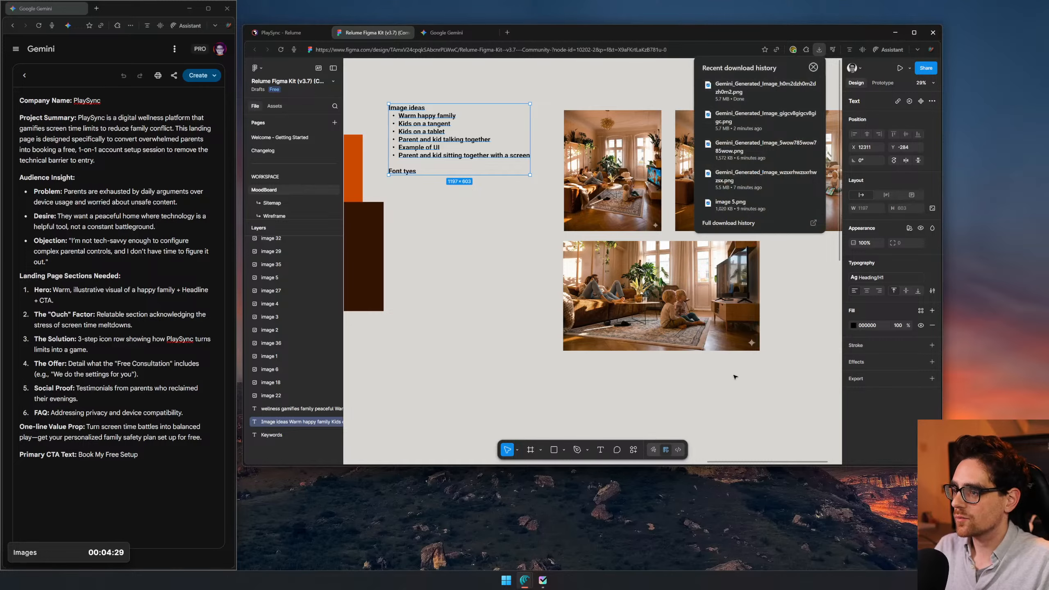
drag(735, 377, 734, 377)
ctrl+scroll(702, 382, down, 5)
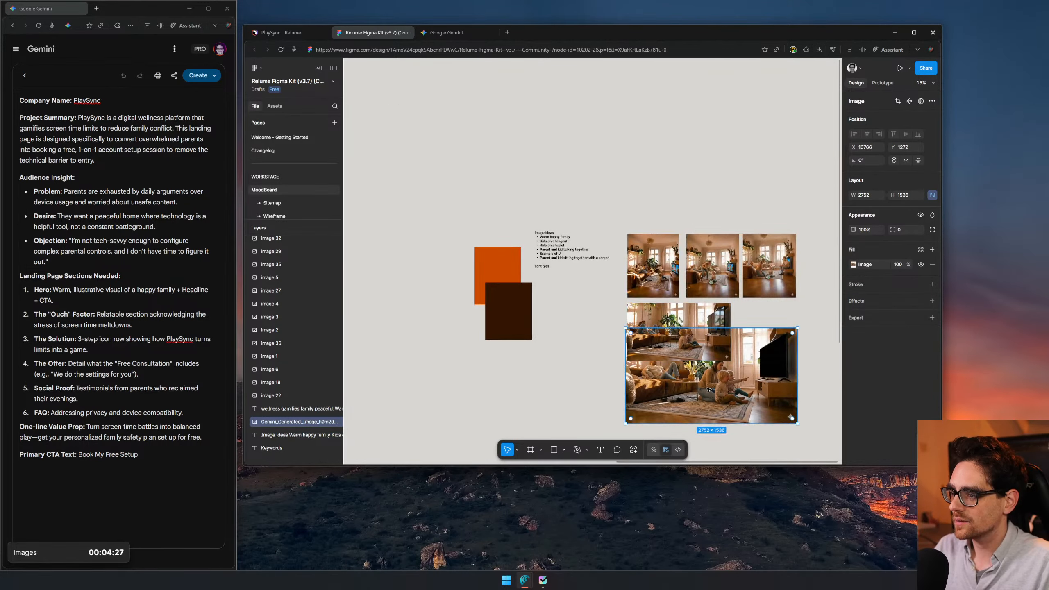
ctrl+scroll(708, 389, up, 6)
ctrl+scroll(649, 316, down, 4)
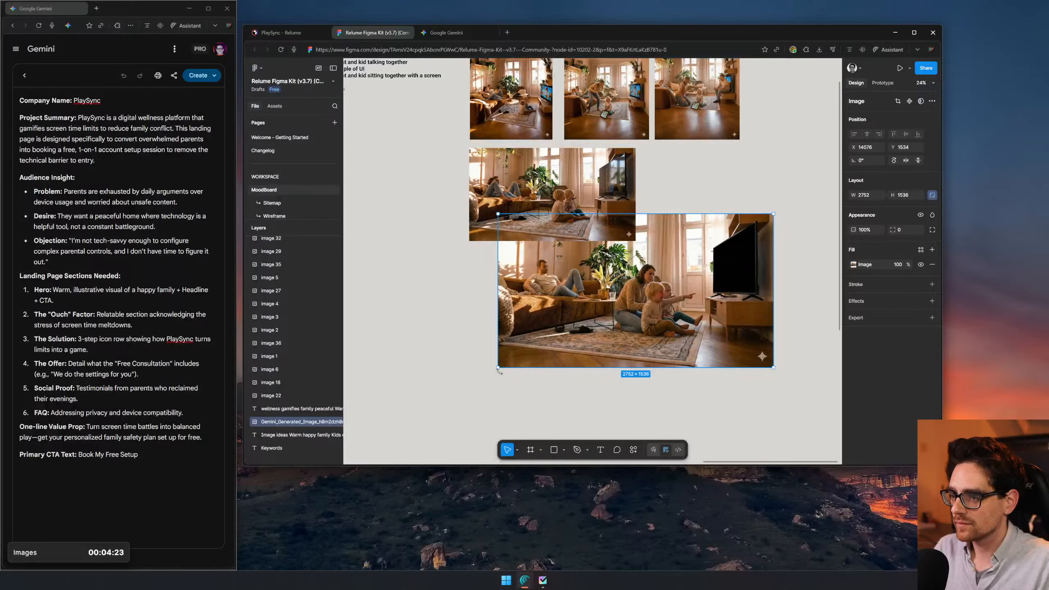
drag(498, 367, 561, 332)
drag(639, 279, 703, 213)
- Examine the living-room images on the moodboard, comparing the upper row with the two wide images below
ctrl+scroll(679, 126, up, 3)
drag(679, 126, 805, 220)
ctrl+scroll(625, 207, up, 5)
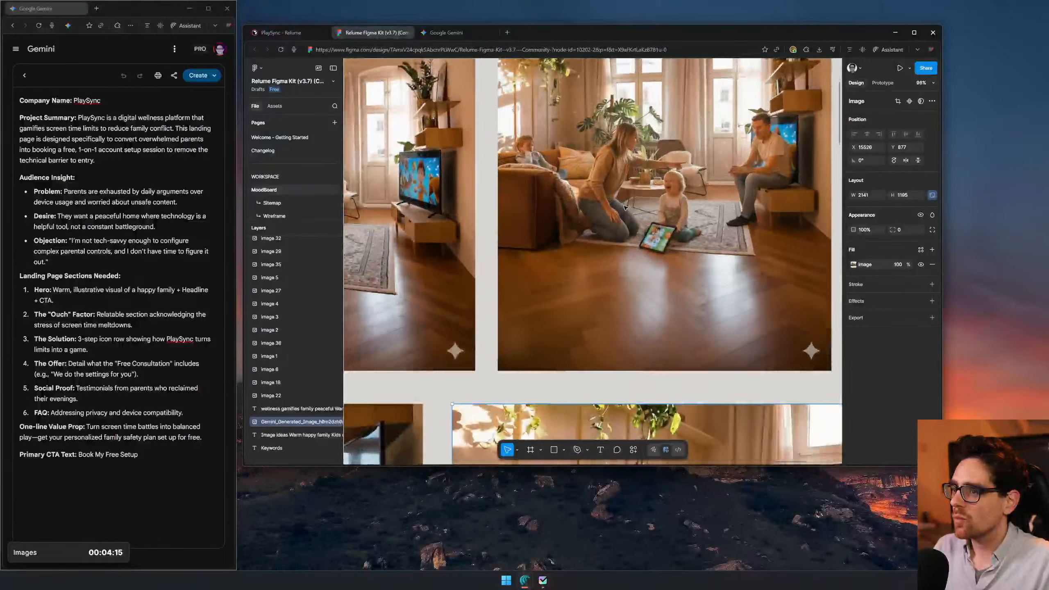
ctrl+scroll(644, 203, down, 2)
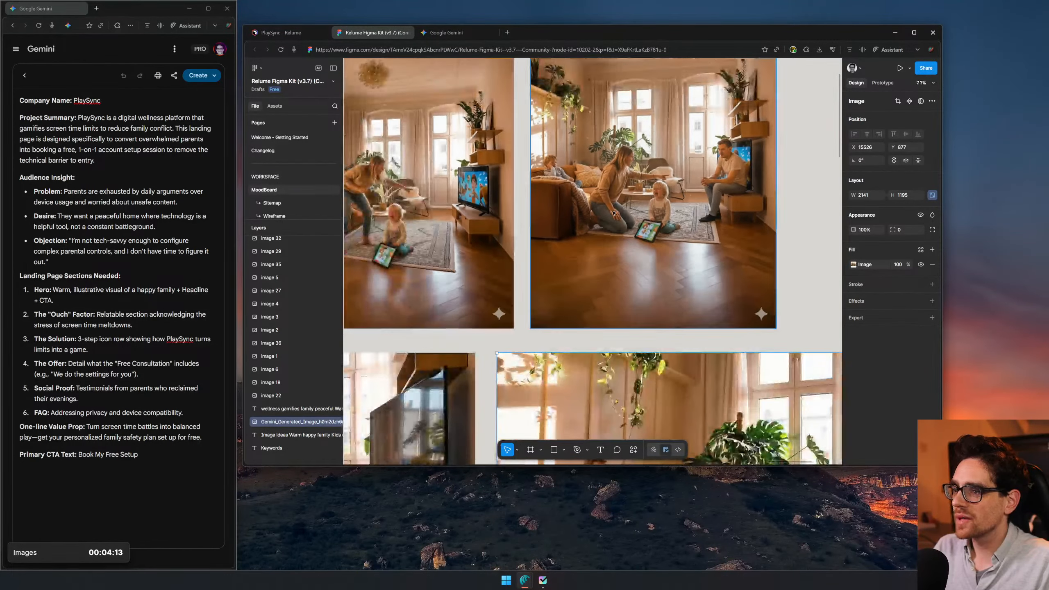
drag(446, 226, 711, 234)
click(645, 239)
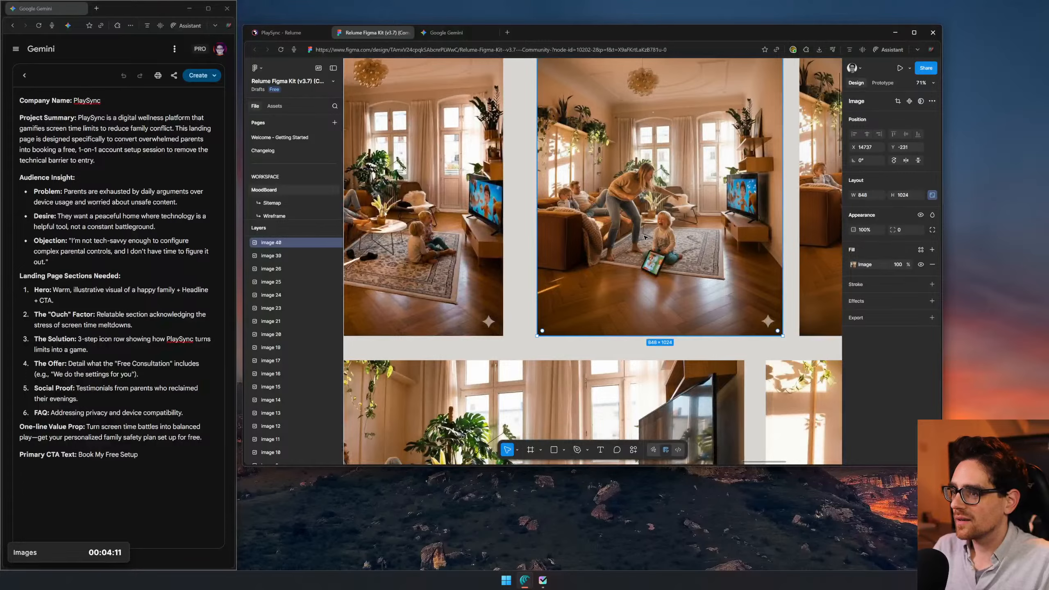
ctrl+scroll(646, 238, down, 2)
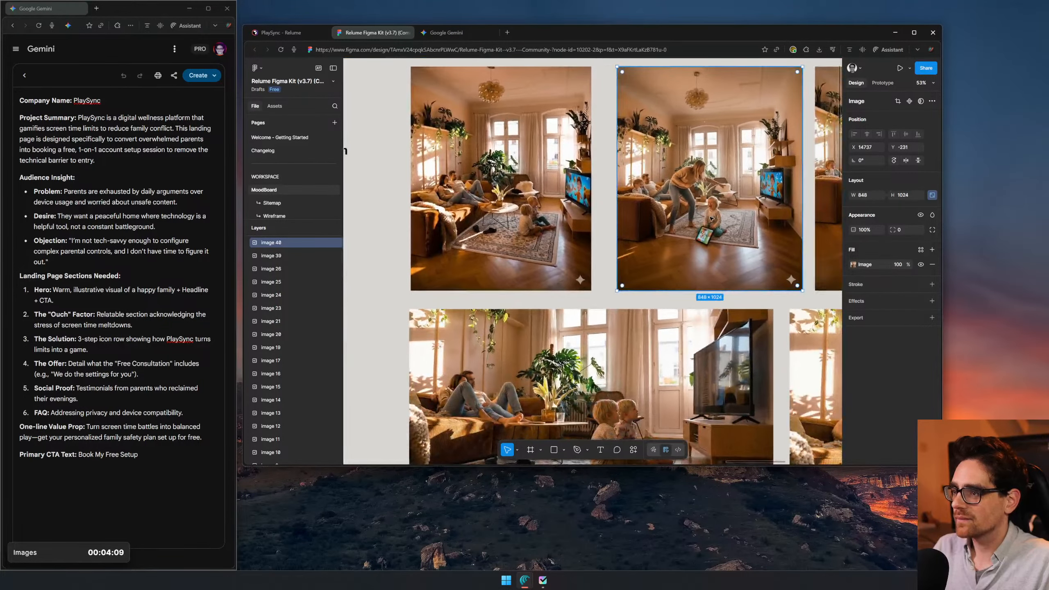
ctrl+scroll(704, 207, down, 1)
drag(704, 207, 382, 89)
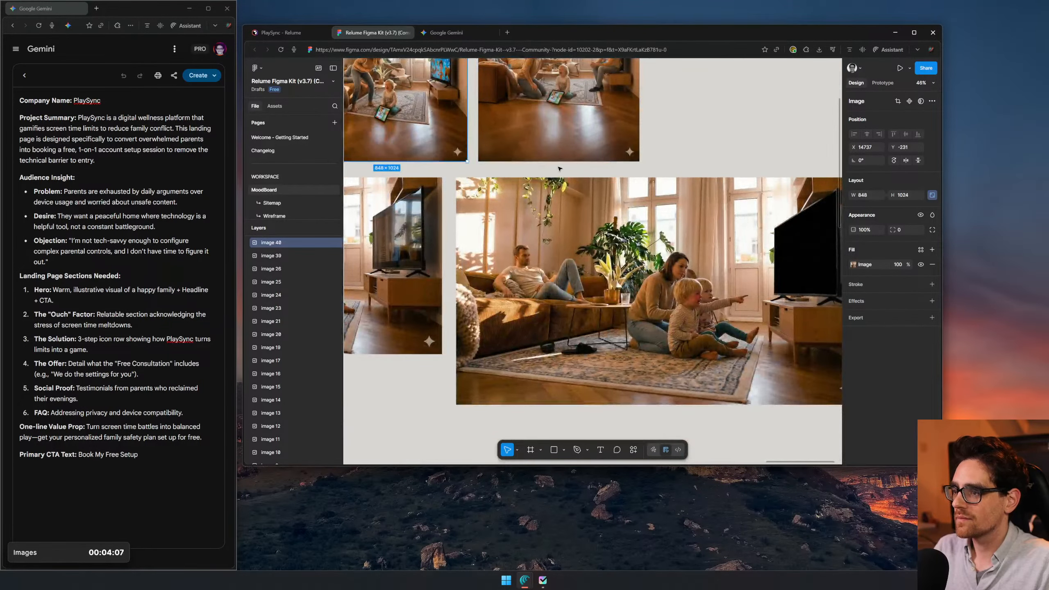
ctrl+scroll(561, 168, down, 2)
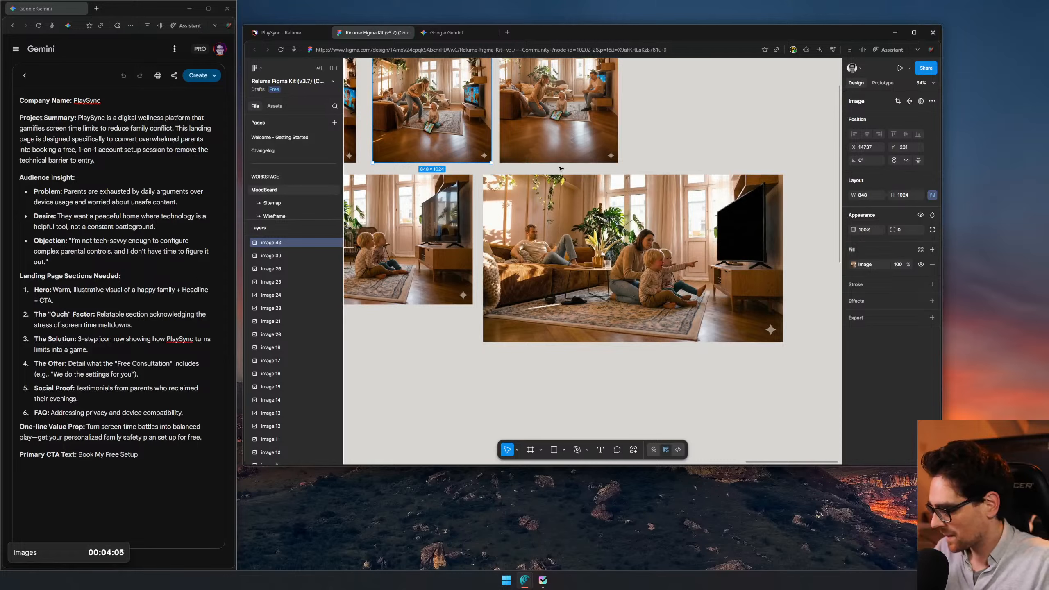
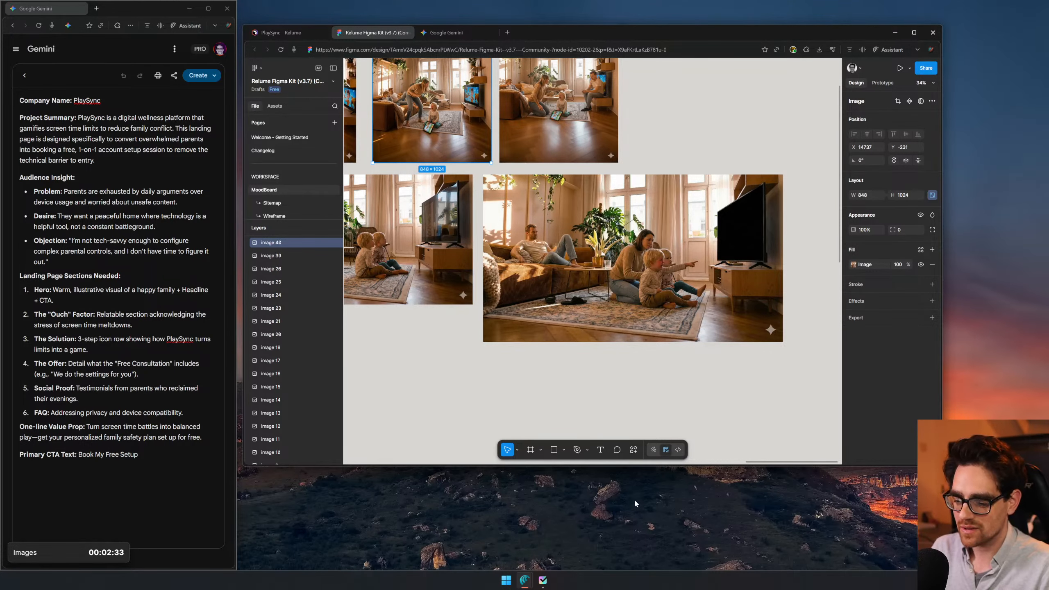
- Check the Gemini chat, load the Figma home page in a new browser tab, and open the "new site" file
click(507, 33)
click(444, 33)
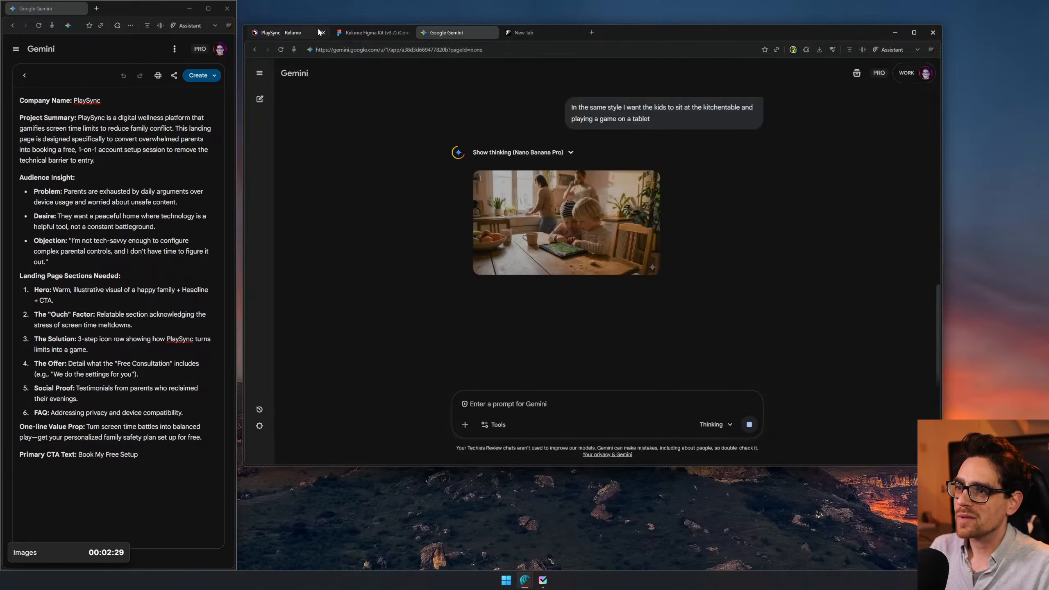
click(539, 33)
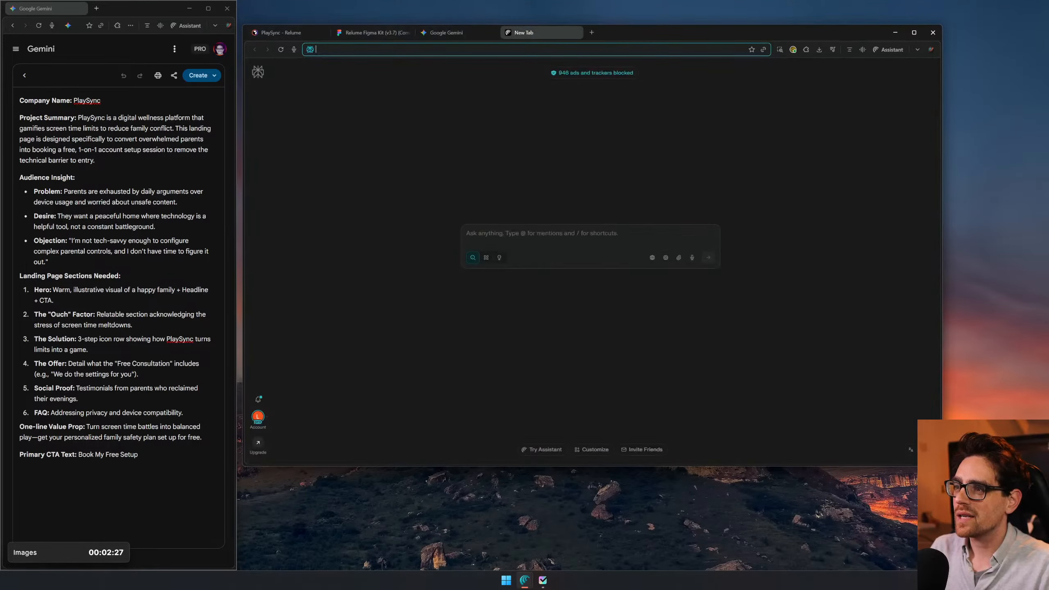
text(figma)
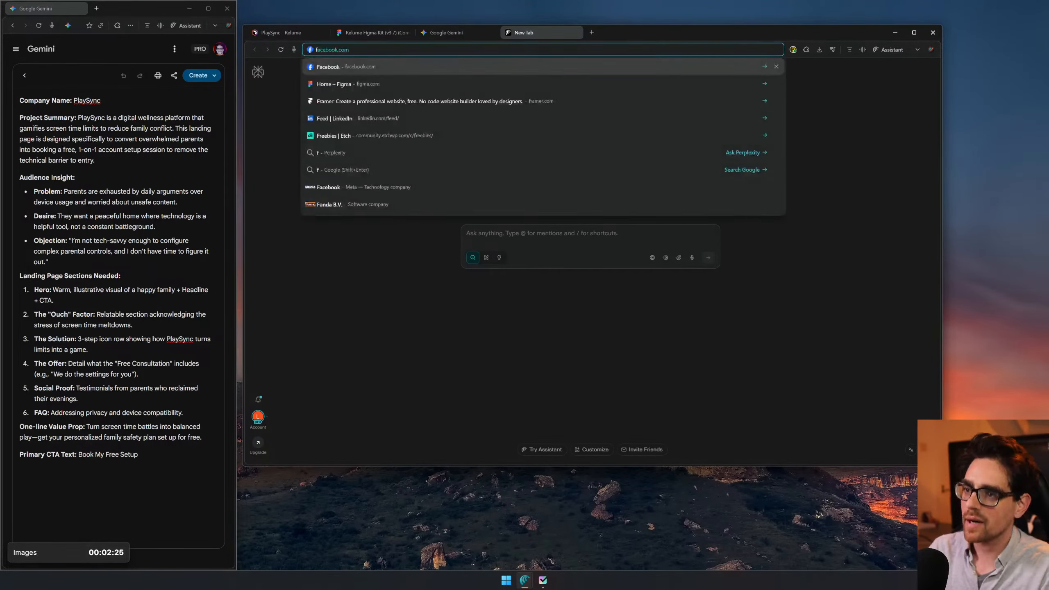
key(Return)
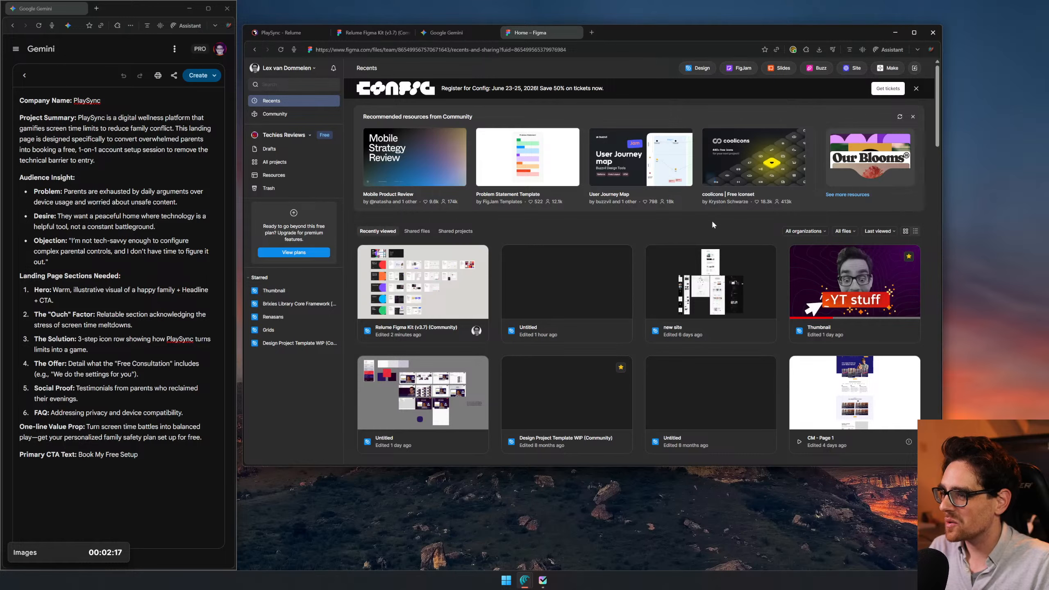
double_click(723, 261)
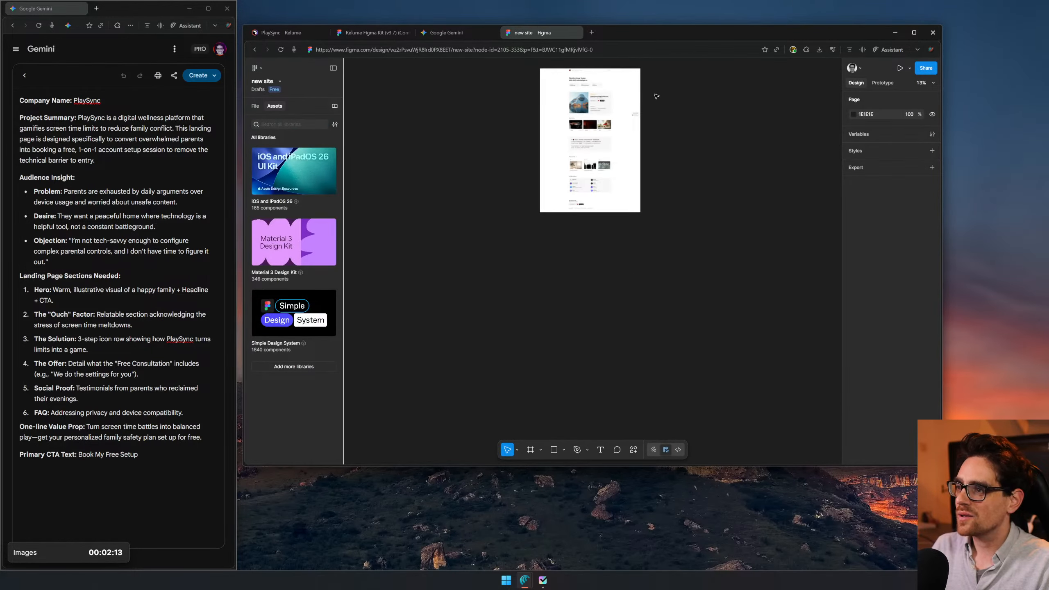
- Examine the Astra page design and the hero section of the neighbouring Lamosa page in the "new site" file
scroll(421, 137, up, 10)
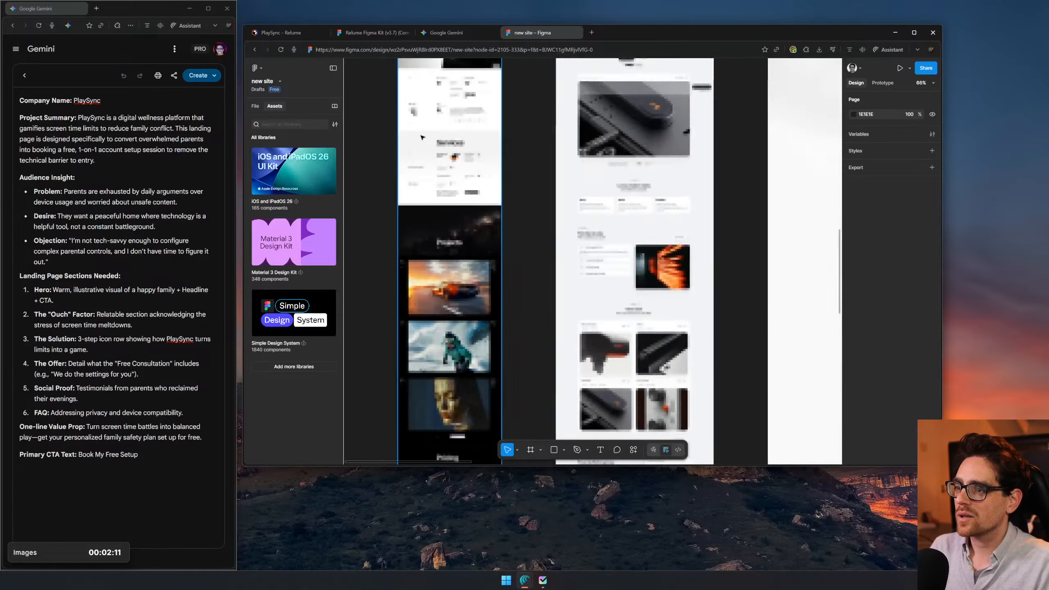
scroll(421, 137, up, 10)
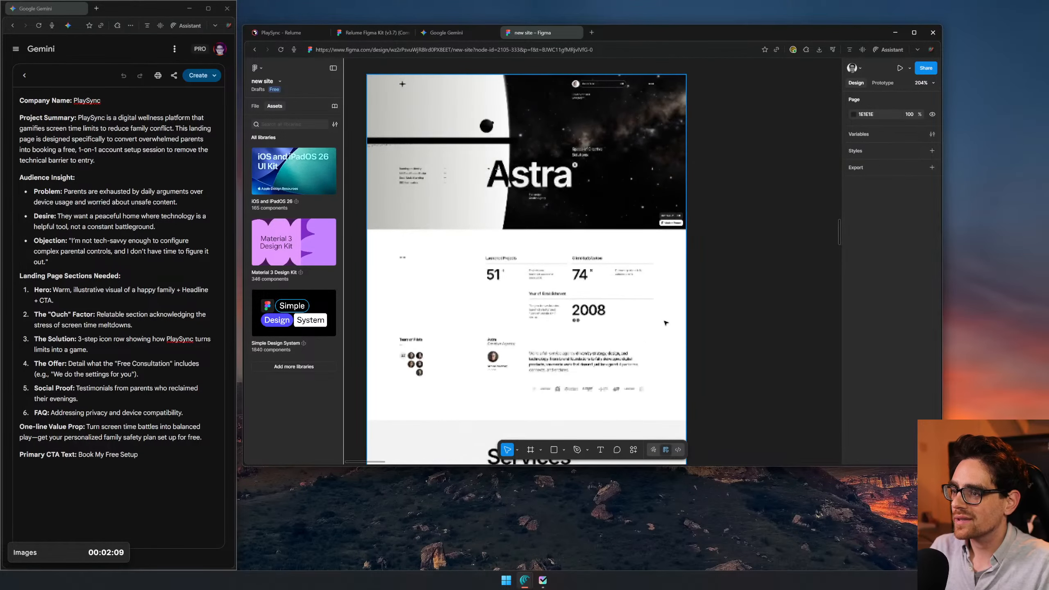
scroll(671, 331, down, 3)
scroll(645, 180, down, 5)
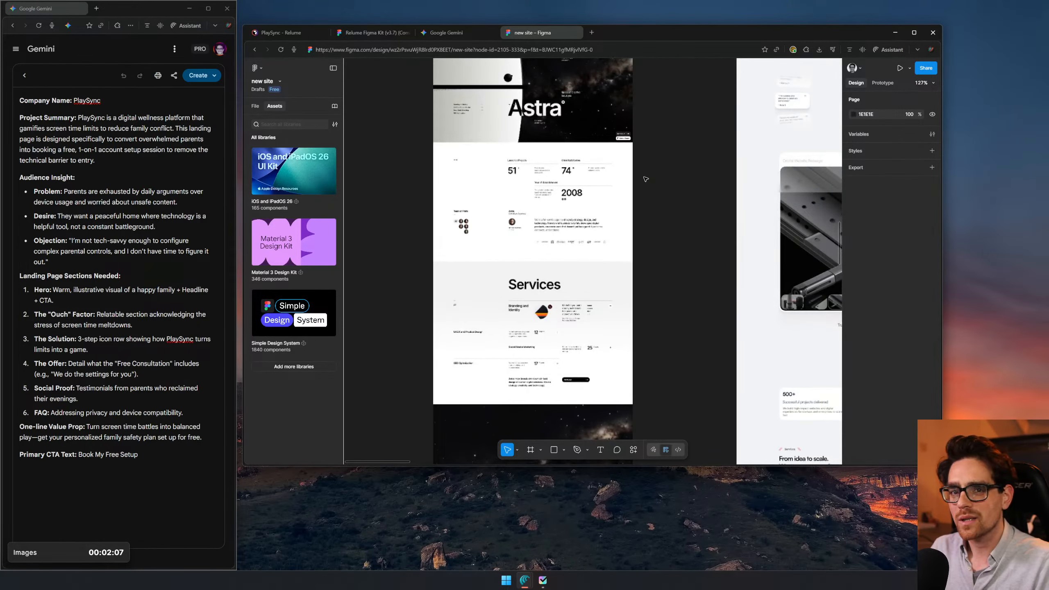
drag(710, 214, 665, 238)
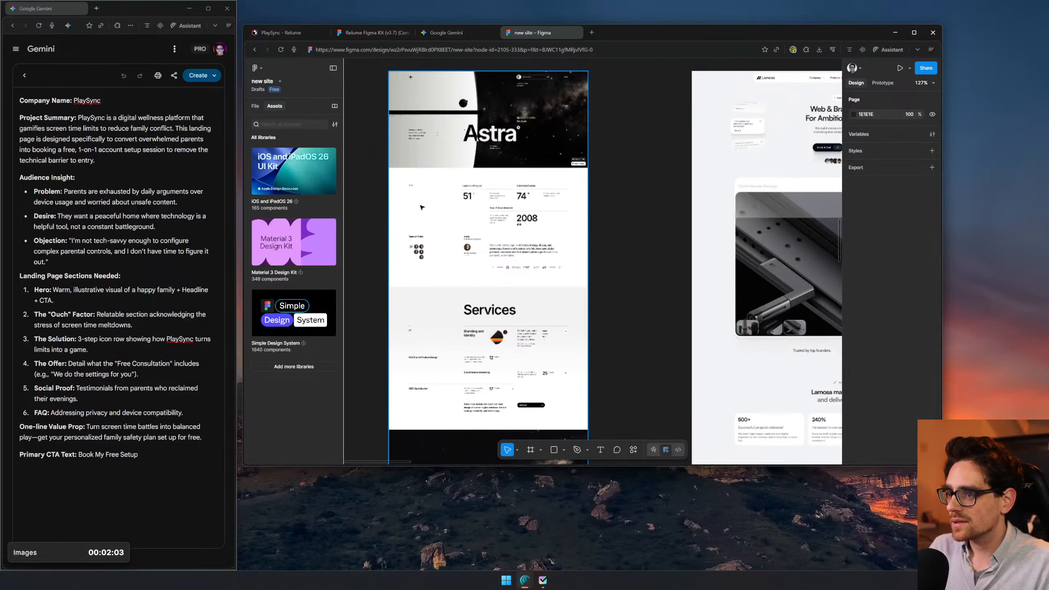
drag(708, 300, 516, 333)
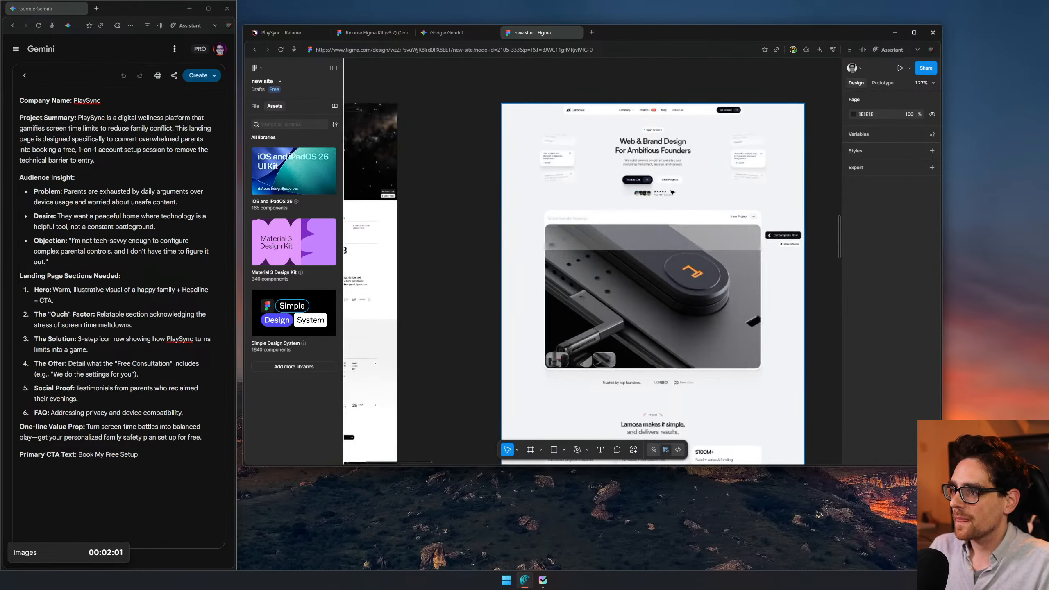
scroll(671, 190, up, 4)
scroll(611, 165, down, 3)
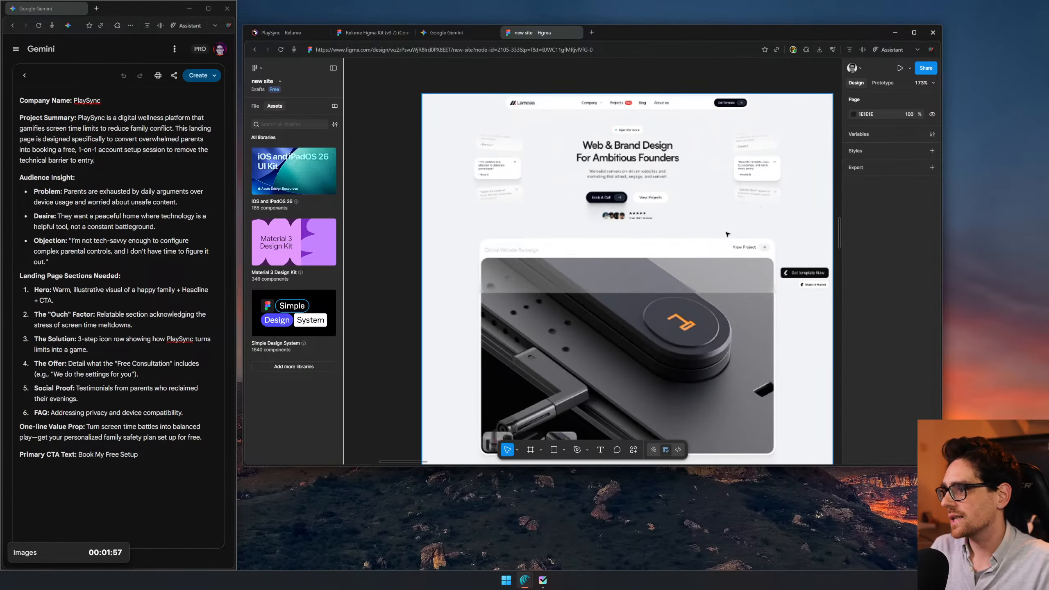
- Inspect the "Early Access to Future of AI Growth" page design from its hero section down to the FAQ
scroll(729, 245, down, 3)
drag(815, 446, 608, 329)
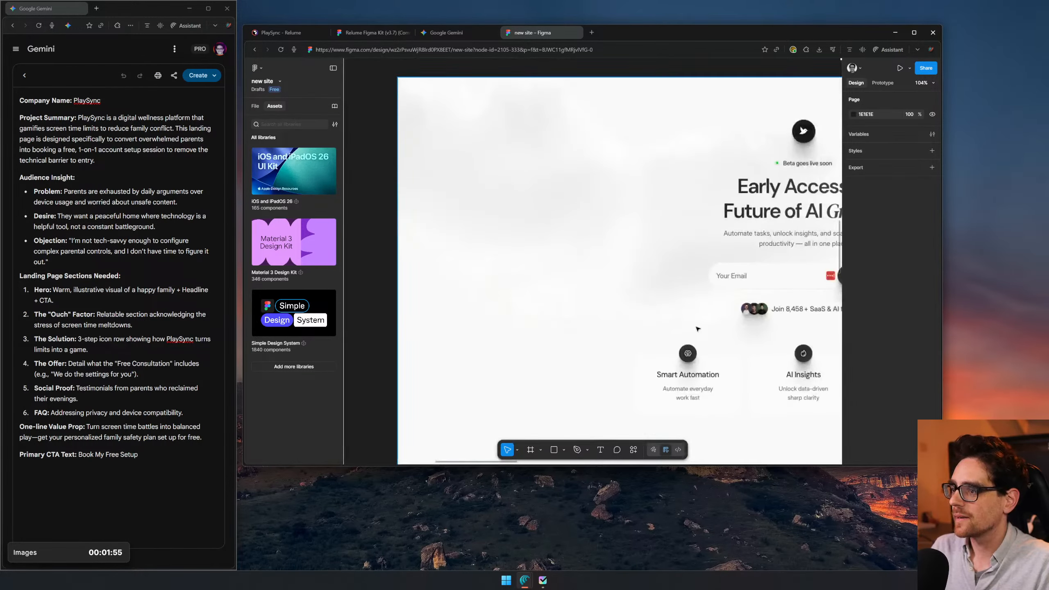
scroll(719, 311, down, 6)
drag(793, 318, 620, 264)
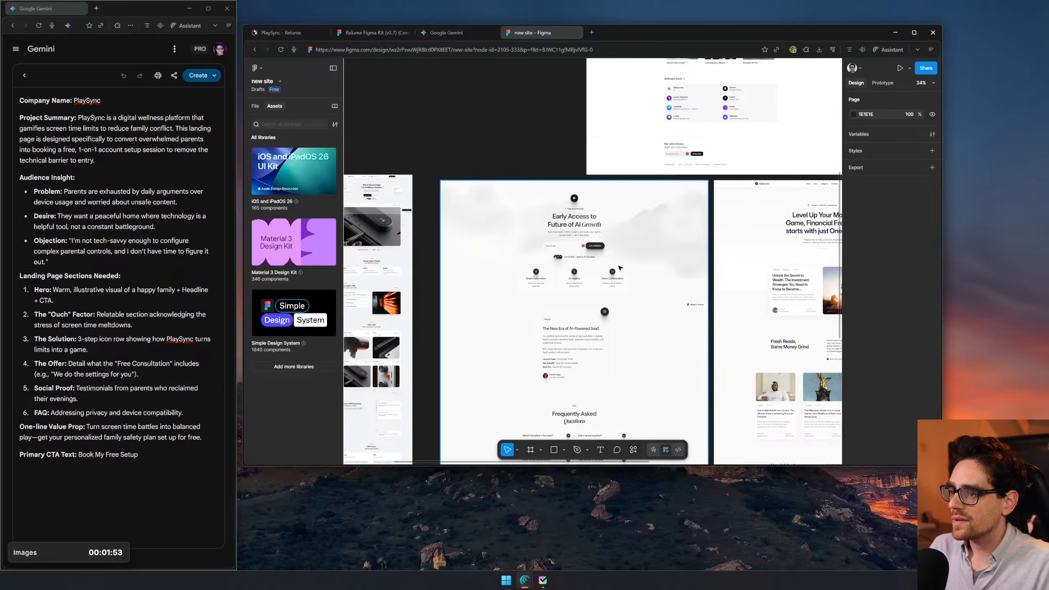
scroll(620, 263, down, 5)
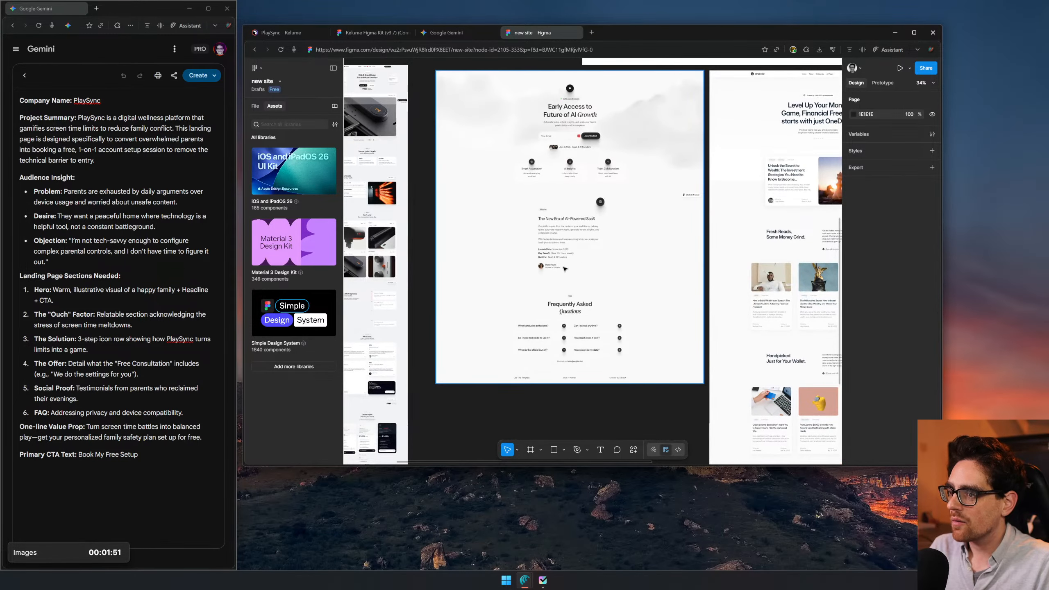
scroll(568, 269, up, 4)
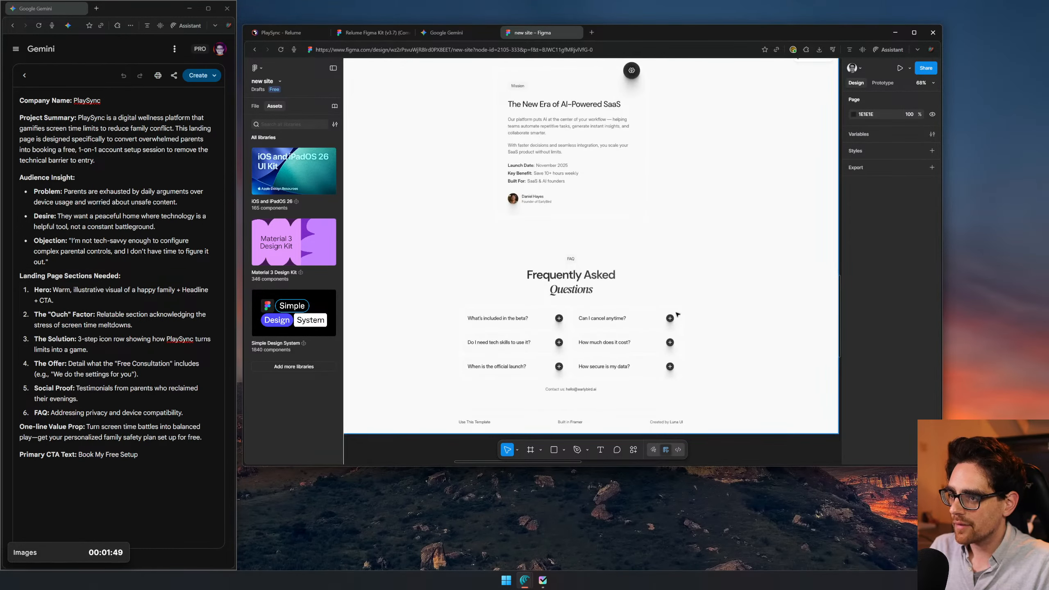
scroll(610, 334, down, 4)
scroll(615, 347, up, 3)
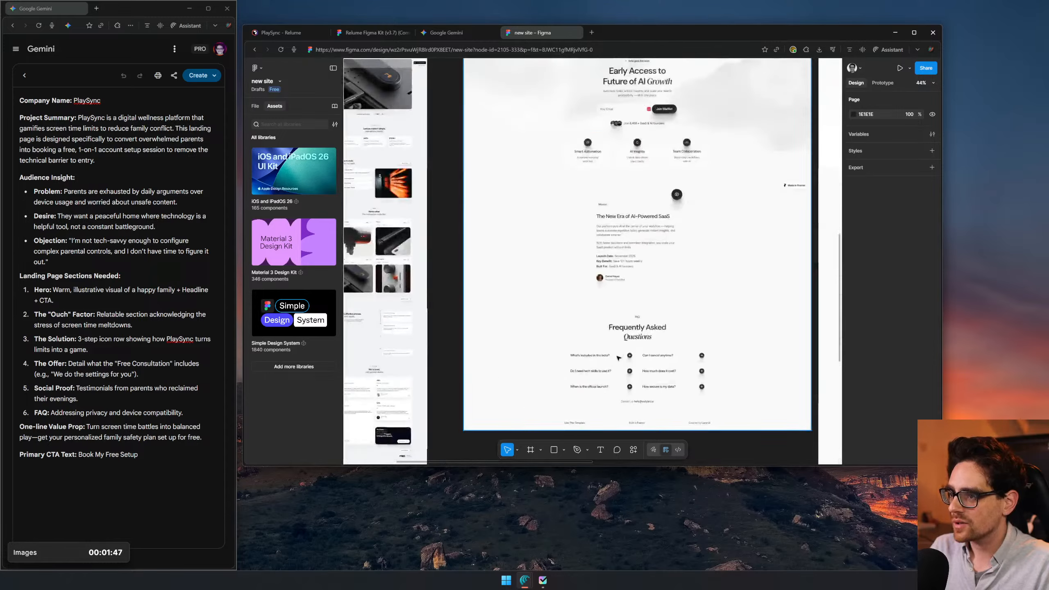
scroll(617, 357, up, 3)
scroll(727, 331, down, 5)
- Review the OneDollar finance page design and compare it with the other reference pages in the file
drag(668, 327, 564, 258)
scroll(491, 248, up, 4)
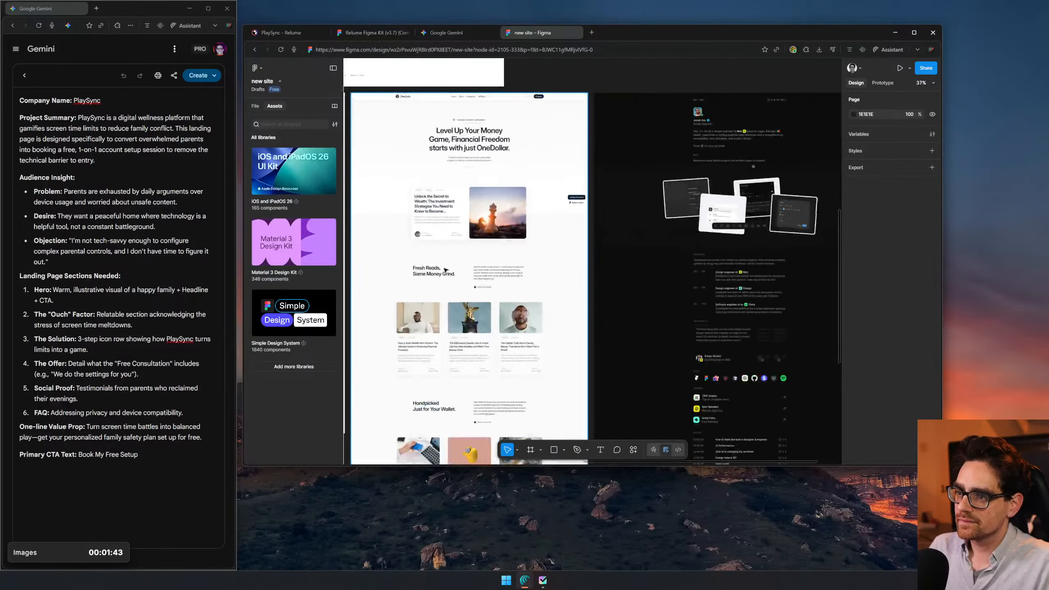
scroll(445, 269, up, 4)
drag(456, 213, 666, 327)
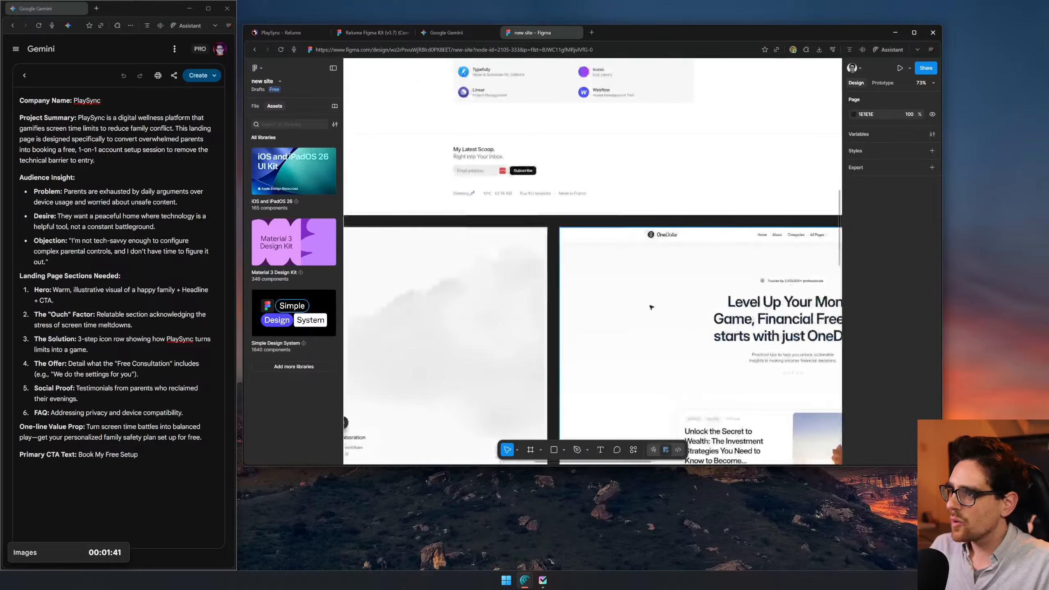
scroll(666, 327, down, 10)
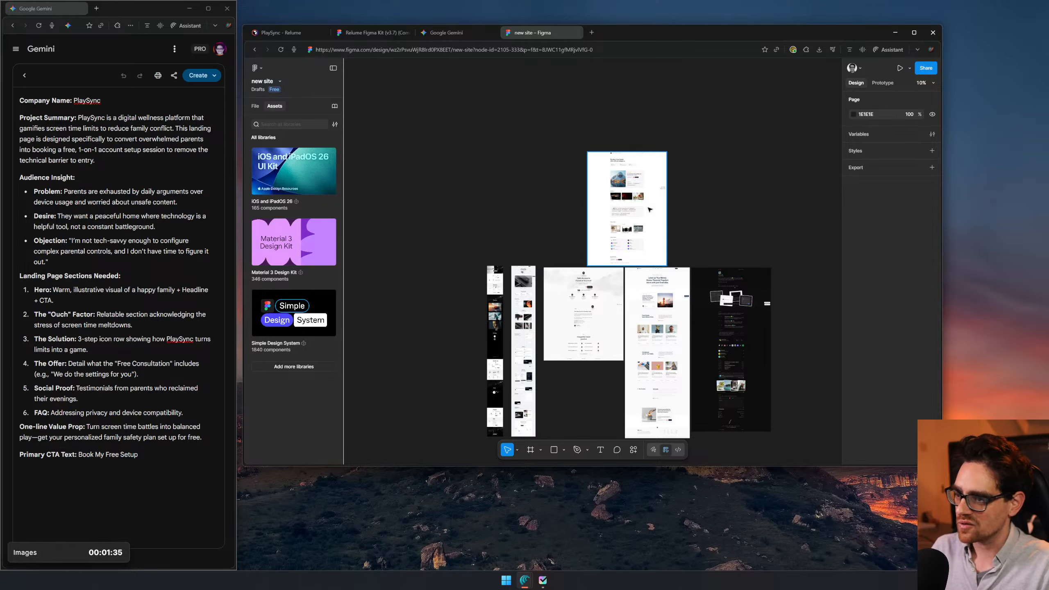
scroll(574, 331, up, 6)
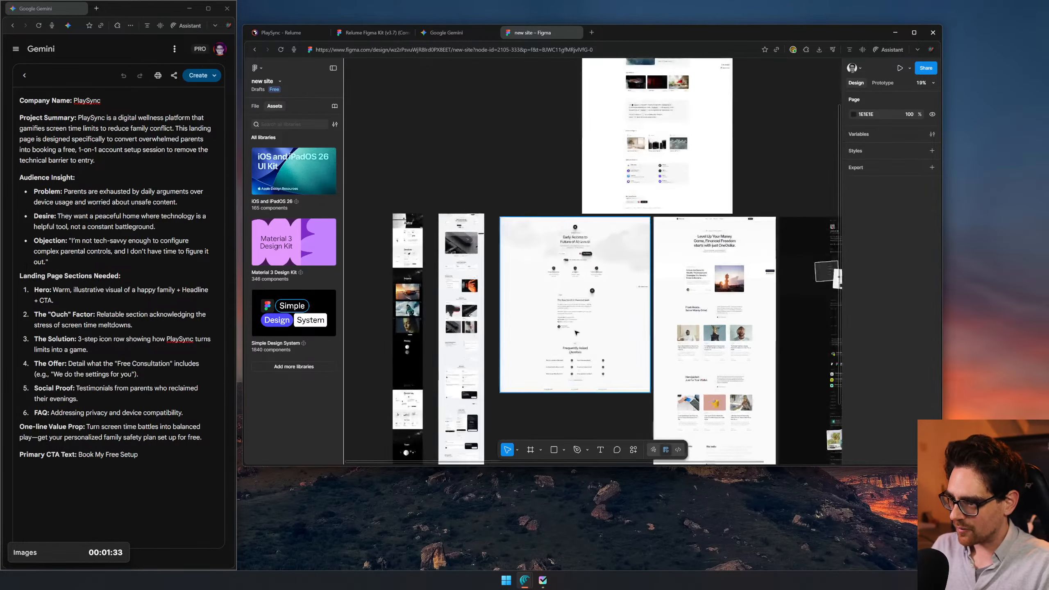
scroll(574, 330, up, 3)
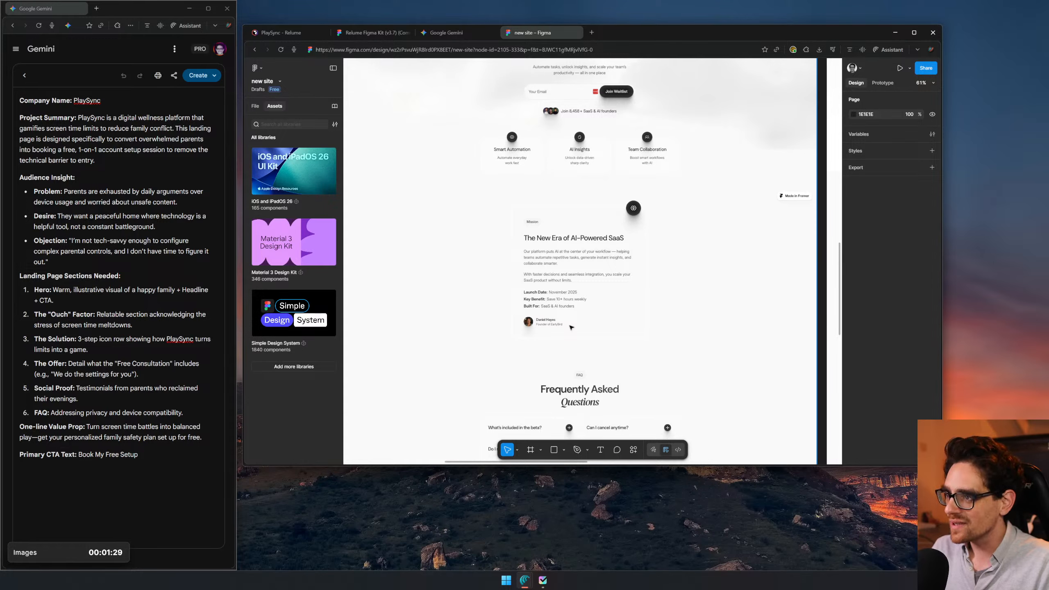
scroll(575, 328, down, 7)
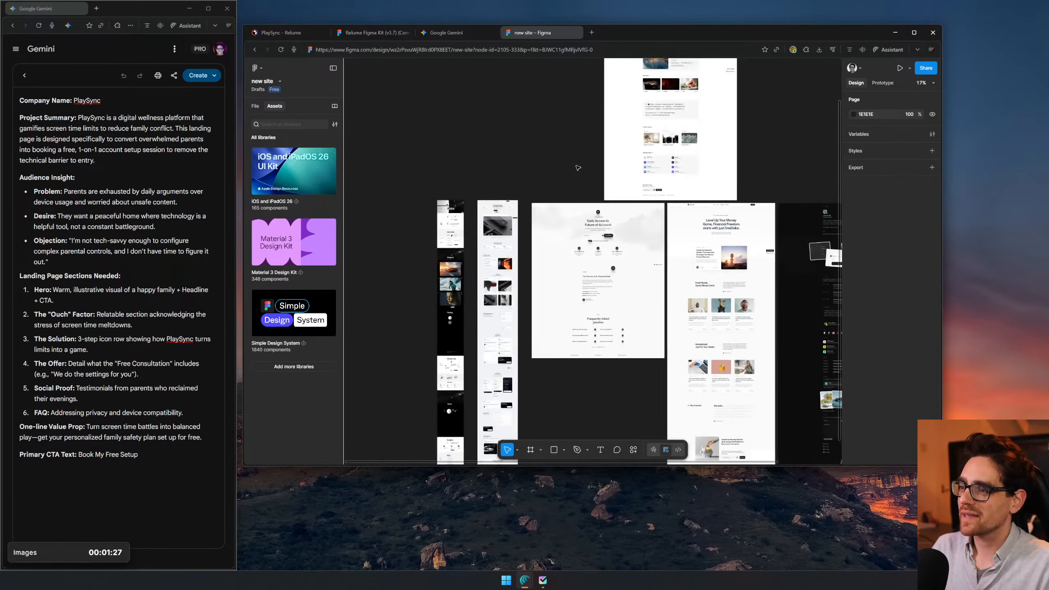
- Close the "new site" file and download the full-size kitchen-table image of the kids with a tablet from Gemini
middle_click(548, 28)
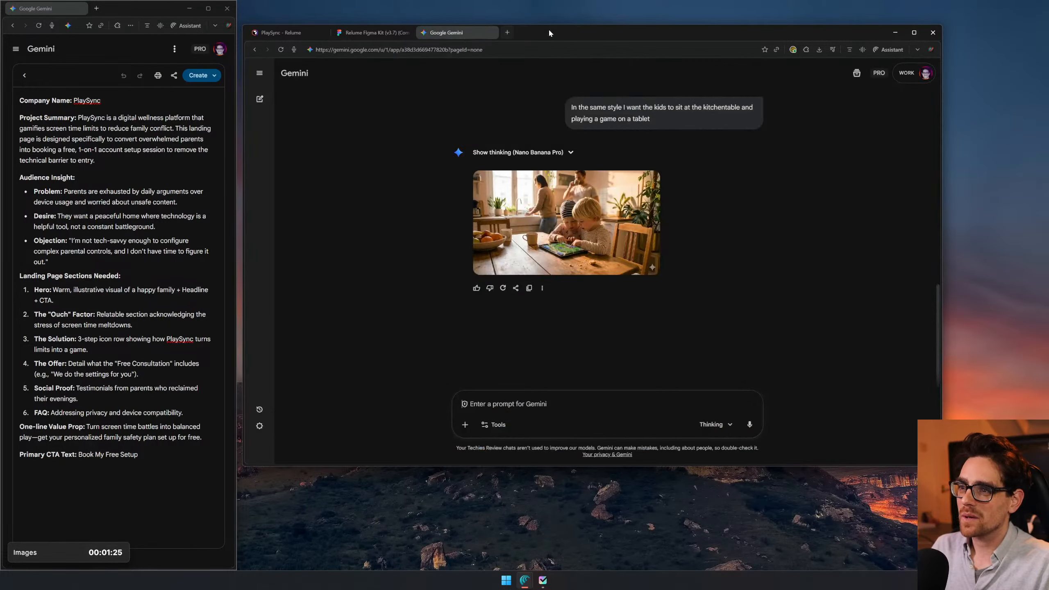
mouse_move(568, 200)
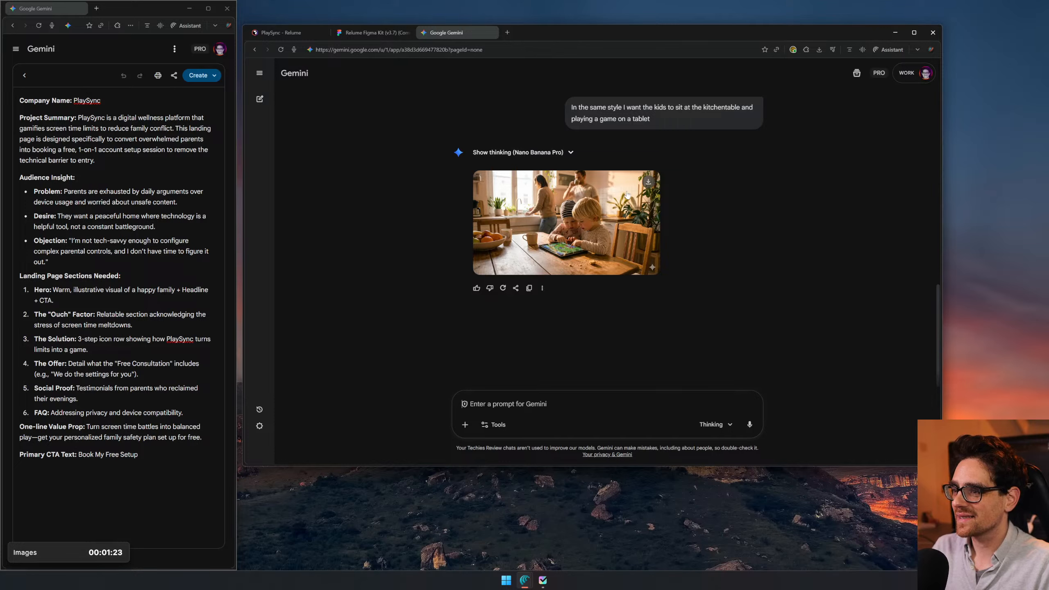
click(652, 184)
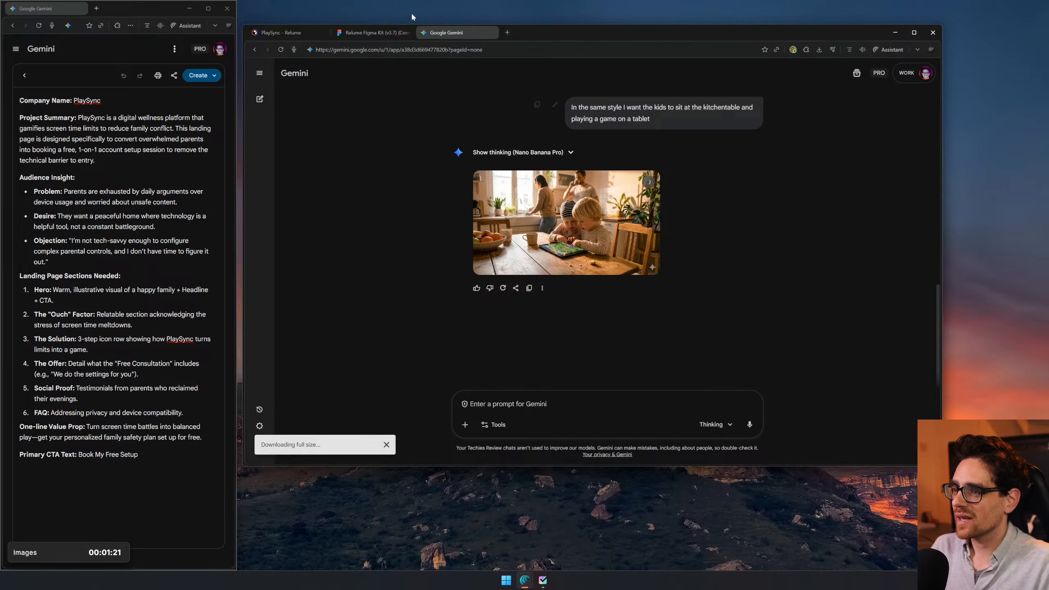
- Switch to the Figma moodboard and copy the line "Parent and kid talking together" from the image ideas list
mouse_move(368, 36)
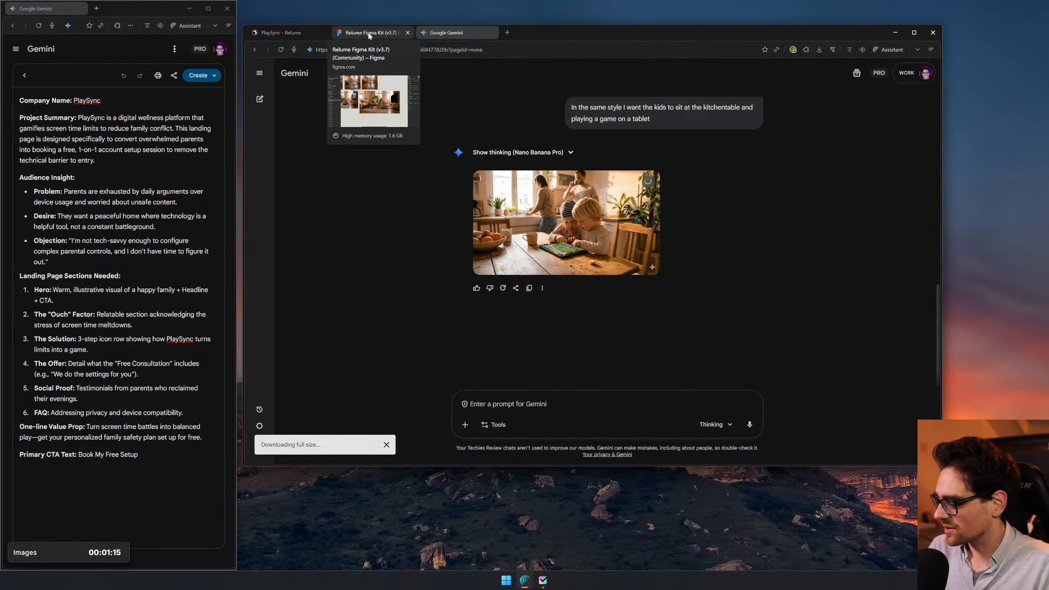
click(369, 36)
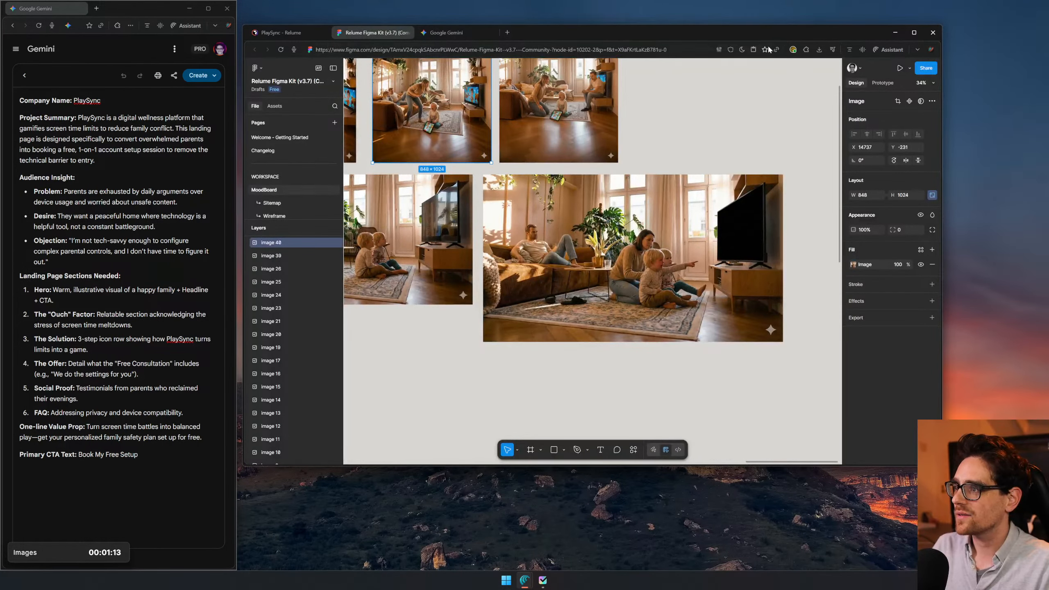
click(819, 51)
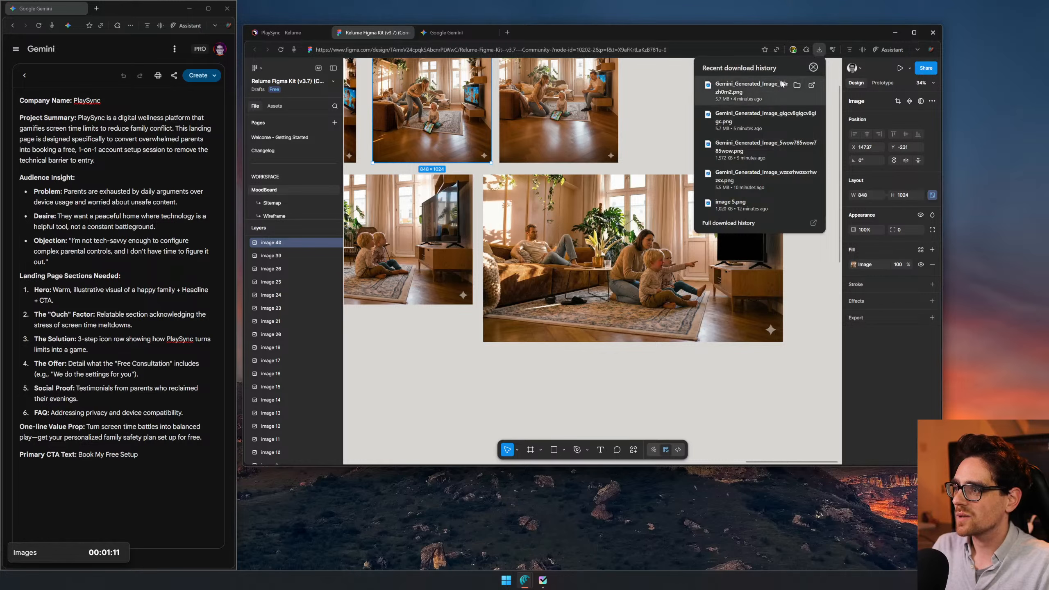
drag(494, 280, 766, 389)
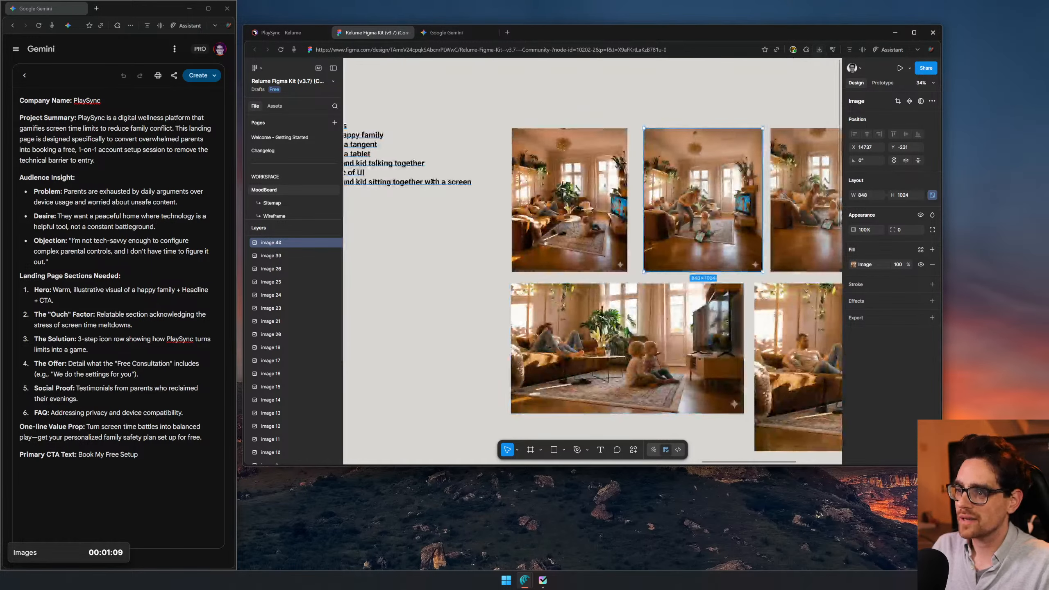
drag(437, 187, 544, 219)
double_click(446, 206)
double_click(447, 206)
triple_click(447, 206)
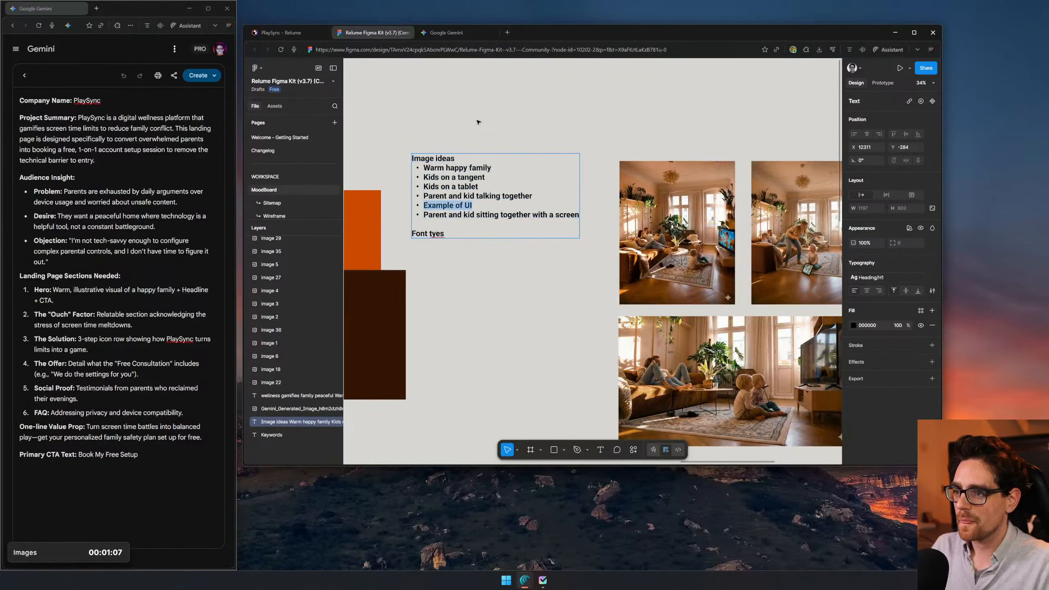
triple_click(449, 197)
key(ctrl+c)
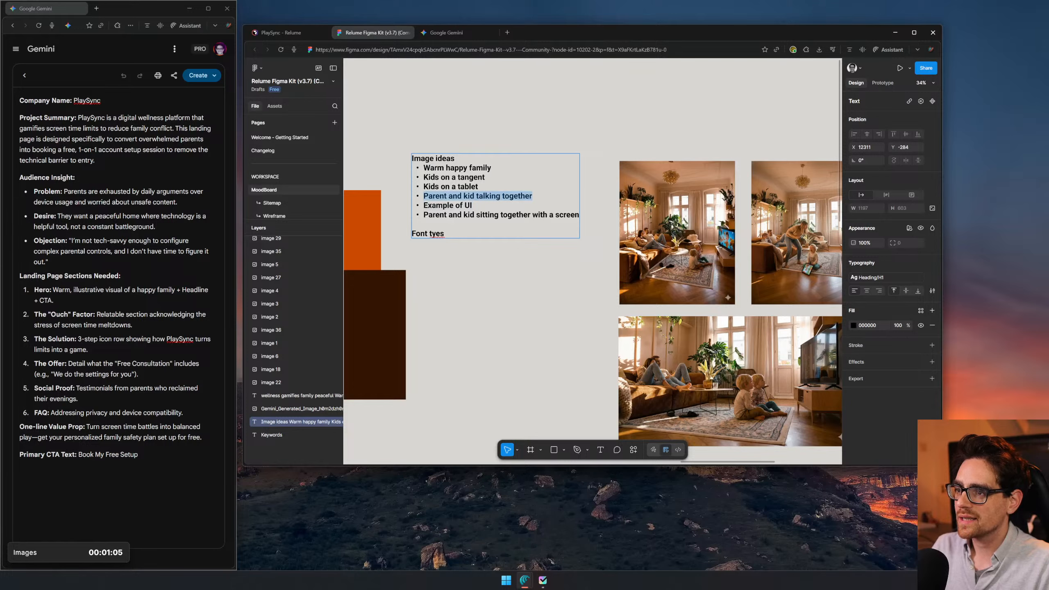
- Switch to Gemini and submit the copied text "Parent and kid talking together" as the next prompt
click(459, 33)
click(601, 400)
key(ctrl+v)
key(Return)
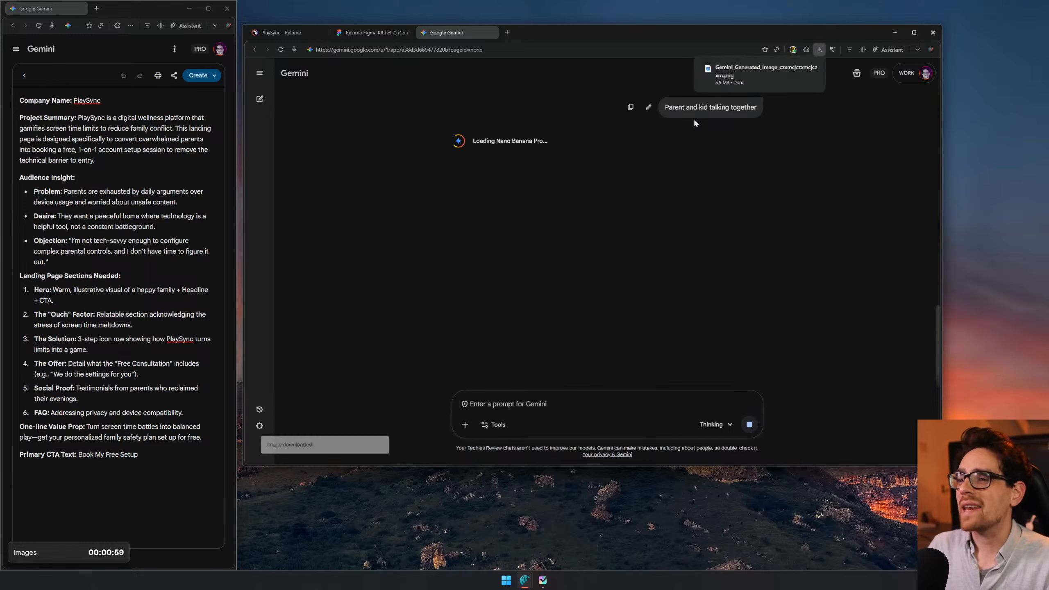
- Switch to Figma, place the downloaded kitchen-table image beside the wide living-room images on the moodboard, and adjust its size
click(385, 36)
click(820, 51)
scroll(636, 234, down, 3)
drag(636, 234, 253, 184)
drag(735, 269, 790, 254)
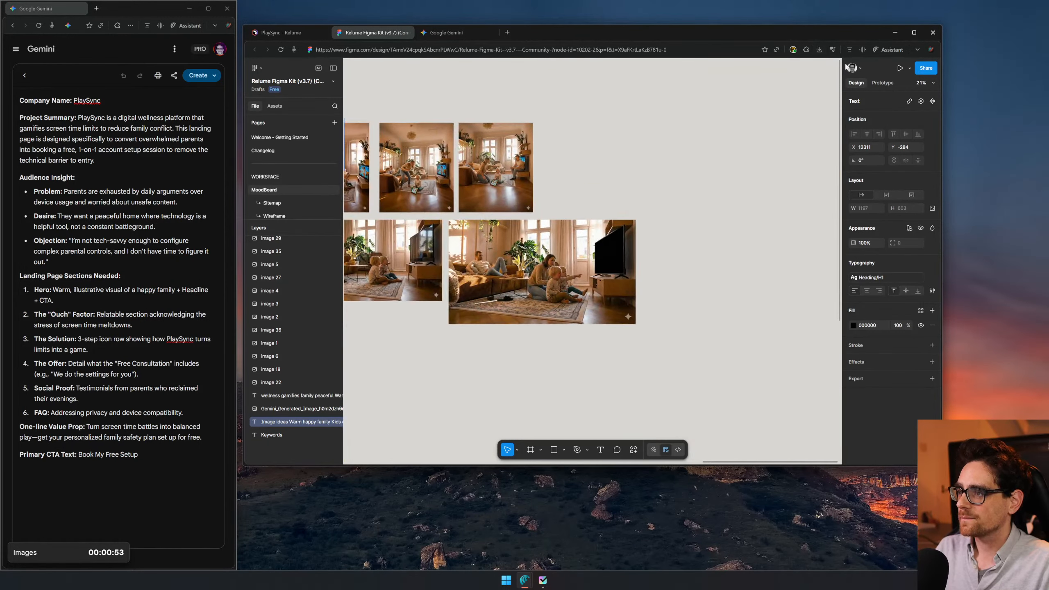
click(819, 50)
drag(762, 89, 463, 401)
drag(539, 326, 719, 263)
mouse_move(636, 316)
mouse_down()
mouse_move(697, 307)
mouse_move(619, 306)
mouse_move(638, 309)
mouse_move(627, 310)
mouse_up()
- Switch to Gemini to check on the "Parent and kid talking together" image
click(447, 33)
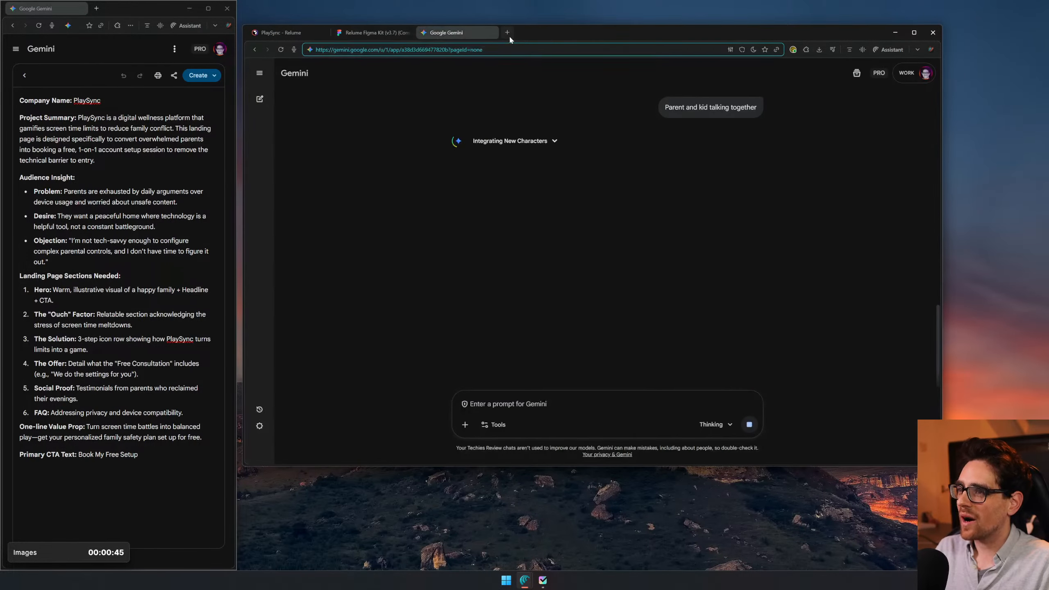
click(509, 35)
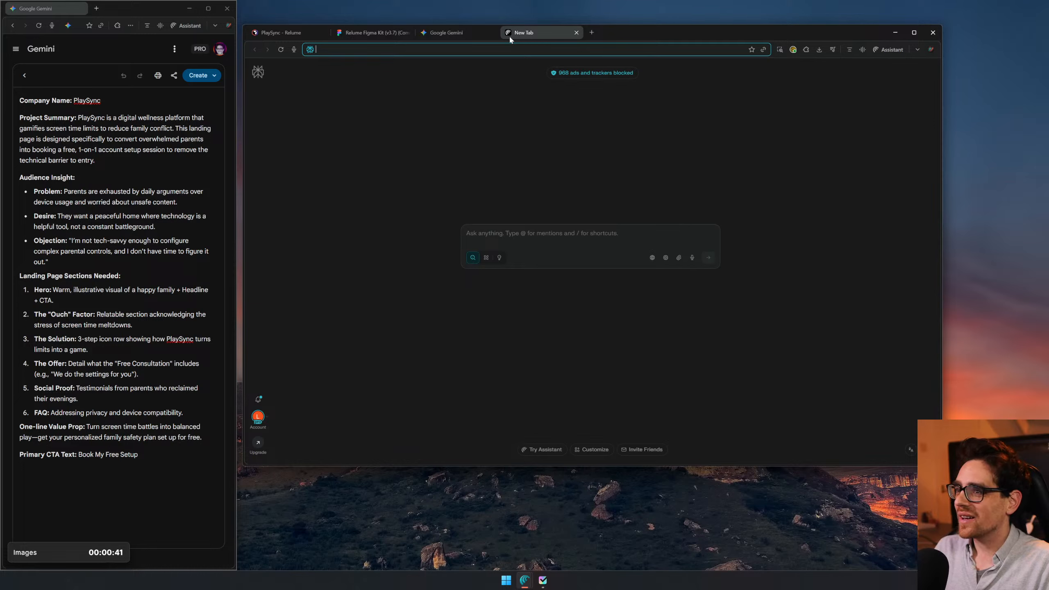
click(540, 234)
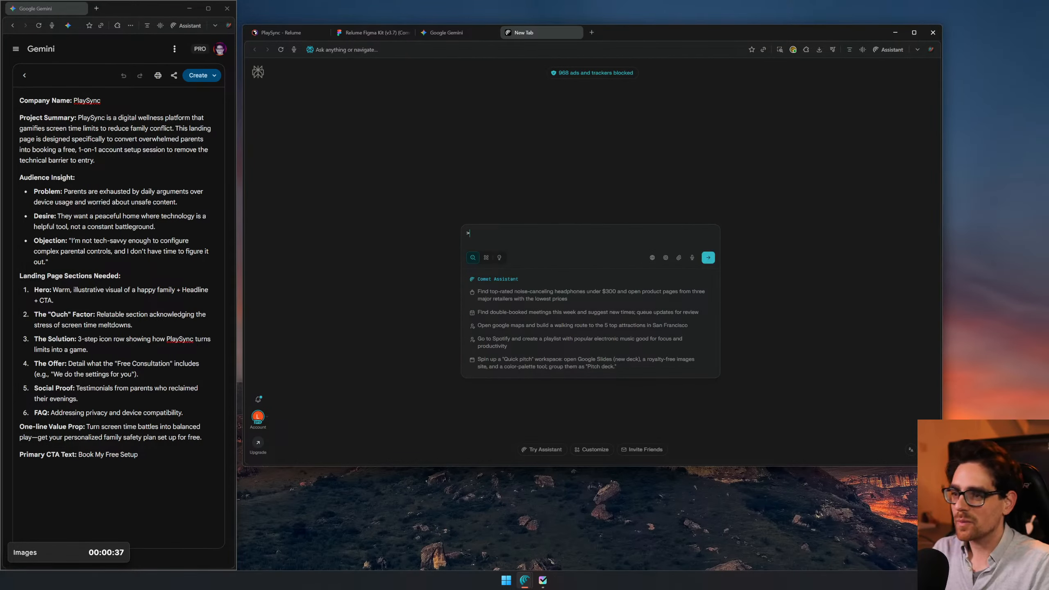
text(.:)
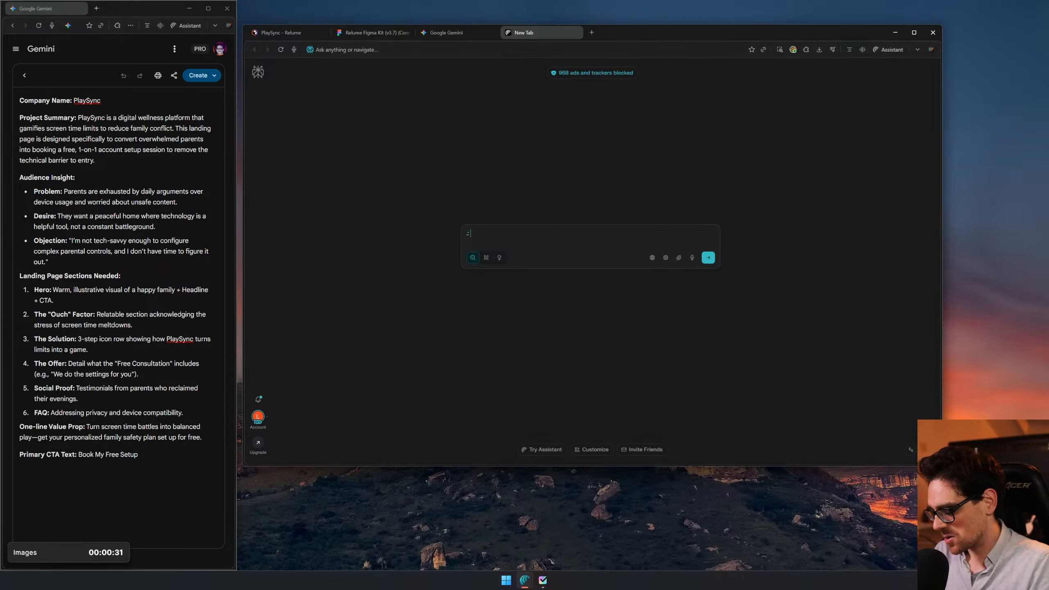
text( Blogs v)
key(BackSpace)
text(:)
key(BackSpace)
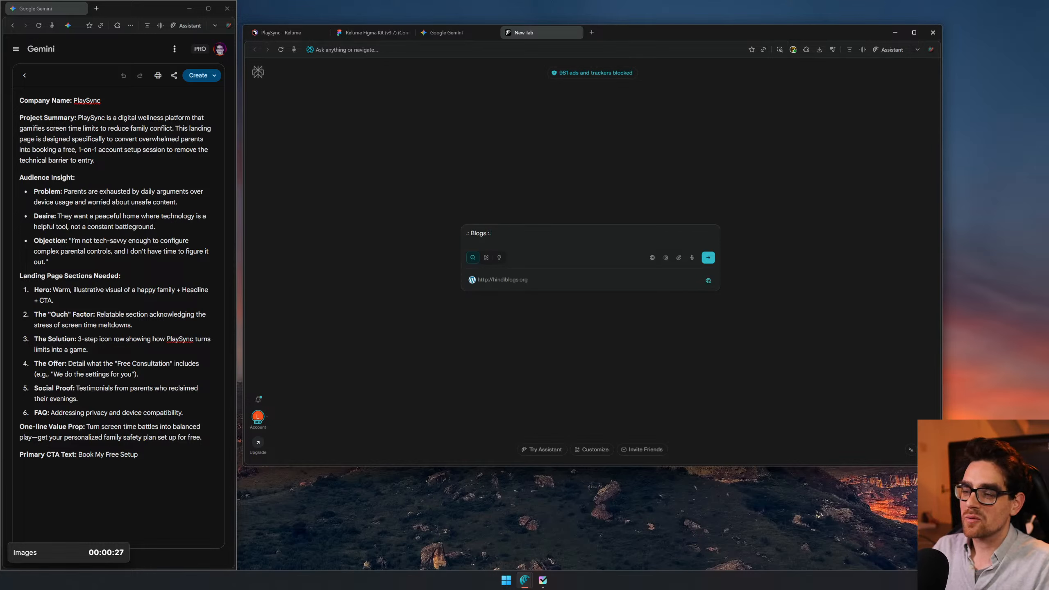
key(ctrl+a)
key(BackSpace)
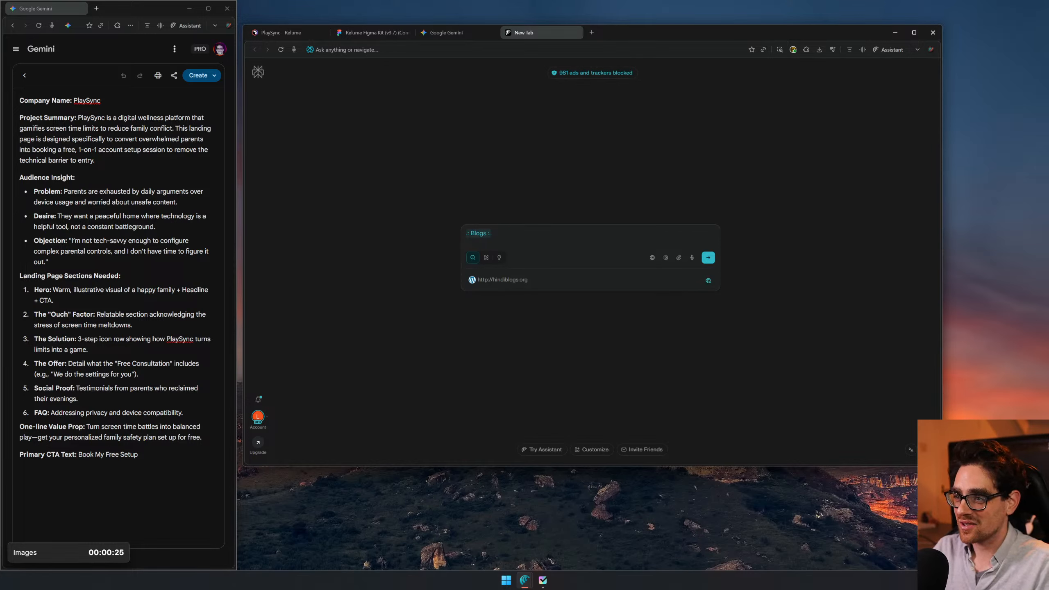
click(552, 193)
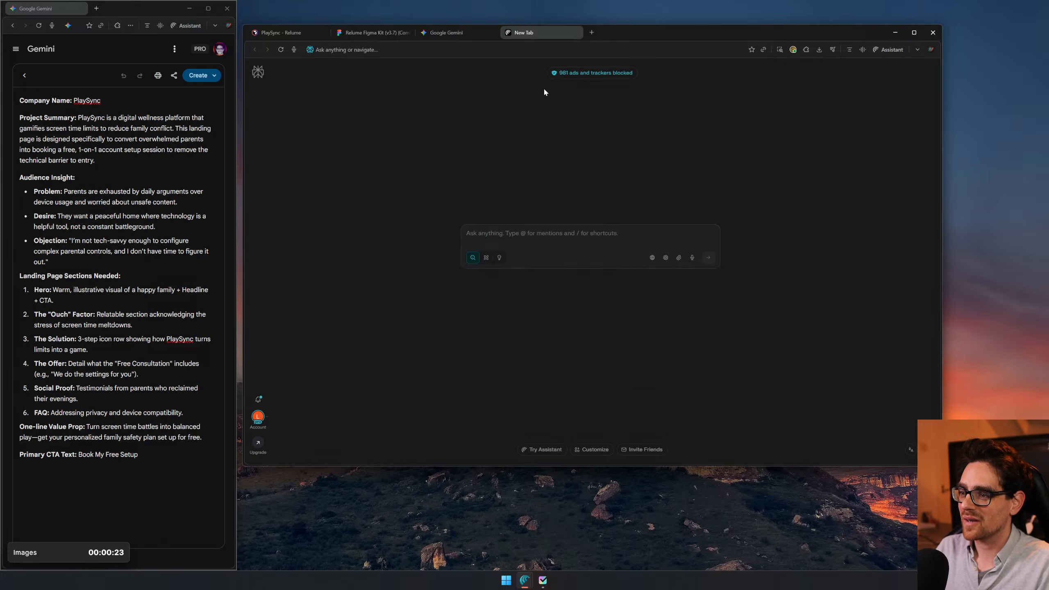
key(ctrl+w)
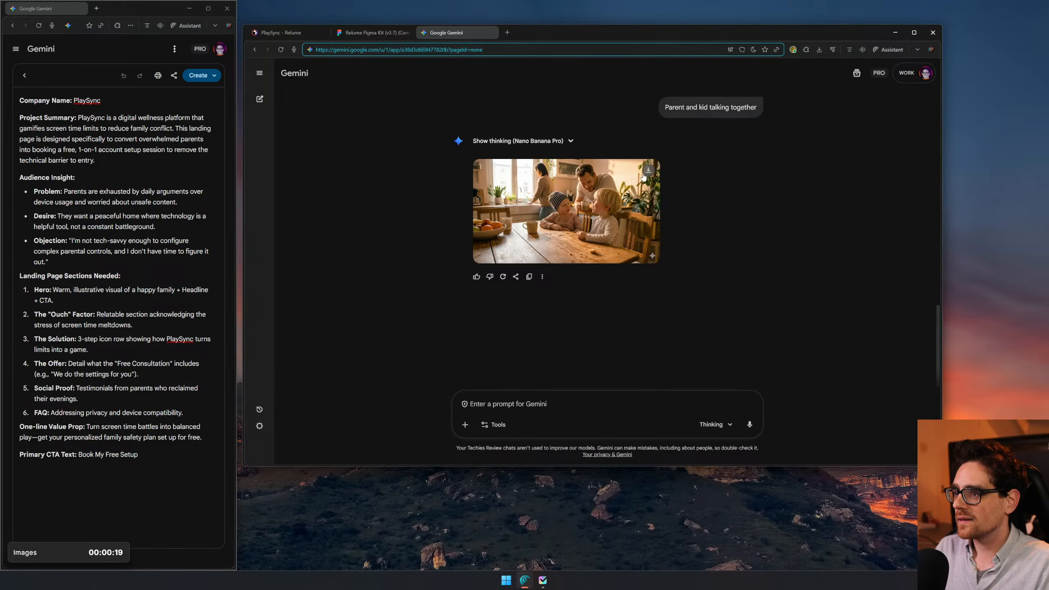
- Download the full-size image generated for "Parent and kid talking together"
click(649, 170)
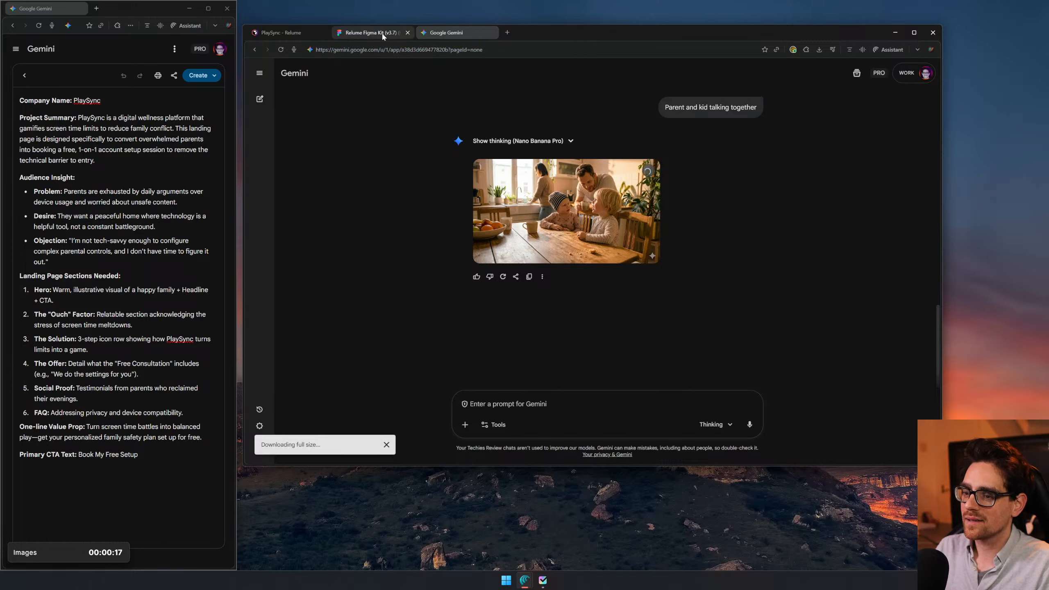
scroll(563, 301, up, 1)
scroll(562, 296, up, 4)
scroll(562, 295, down, 4)
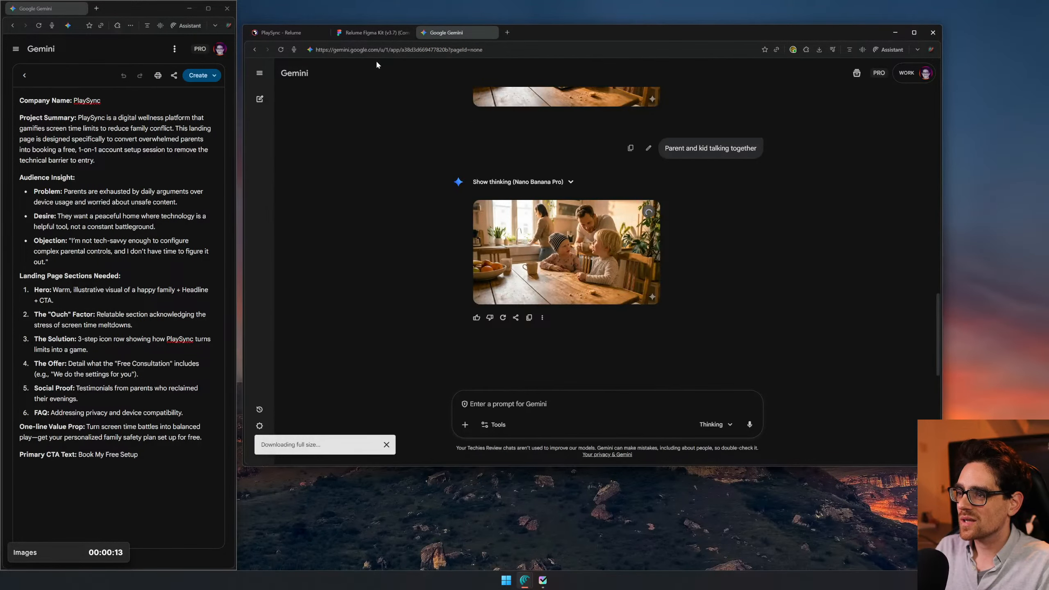
- Copy "Parent and kid sitting together with a screen" from the image ideas list in Figma and submit it as the next prompt in Gemini
click(385, 33)
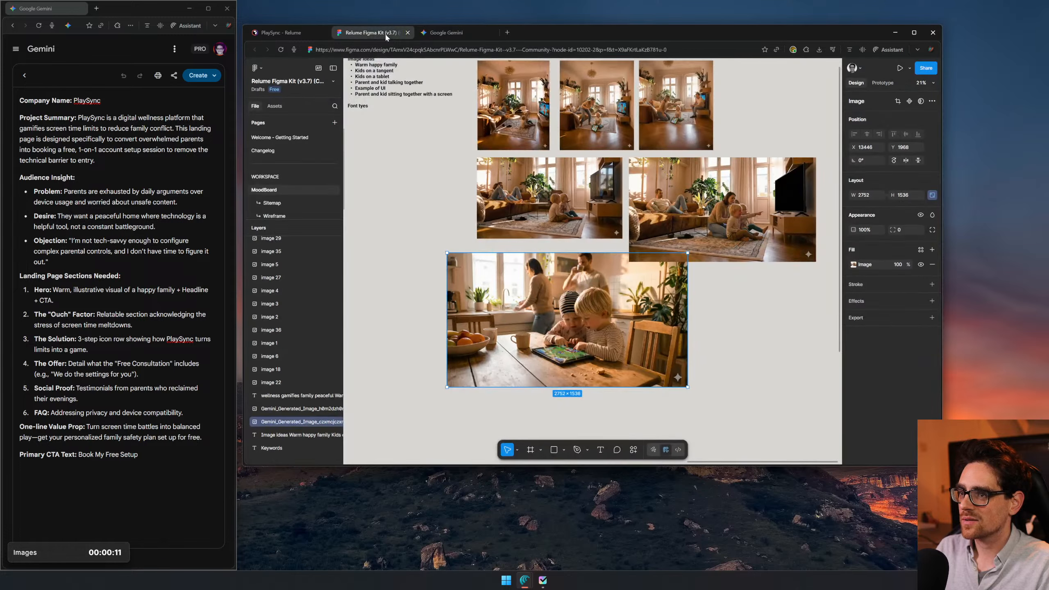
click(364, 85)
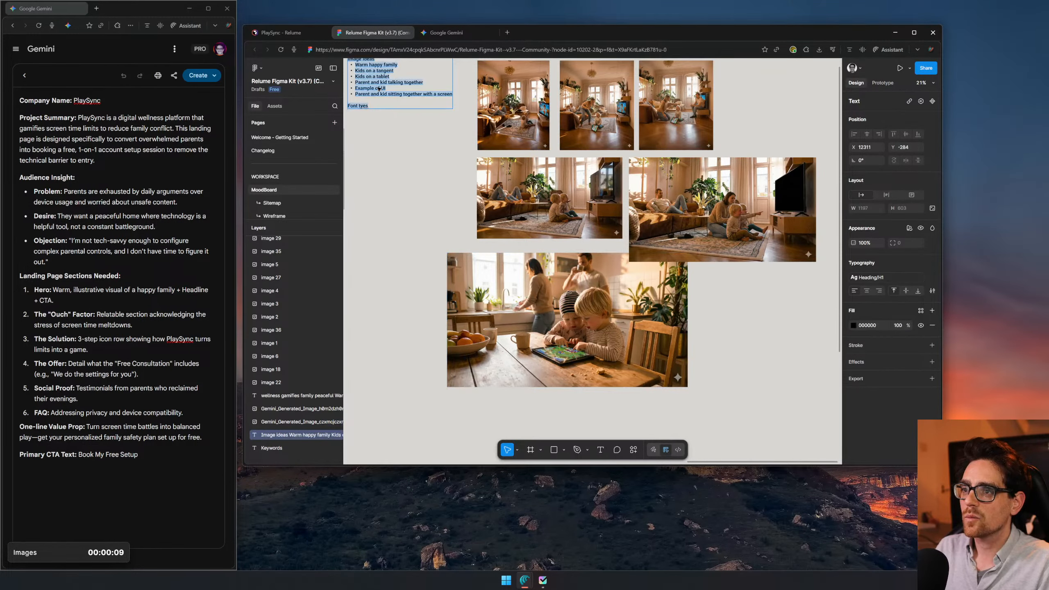
click(436, 35)
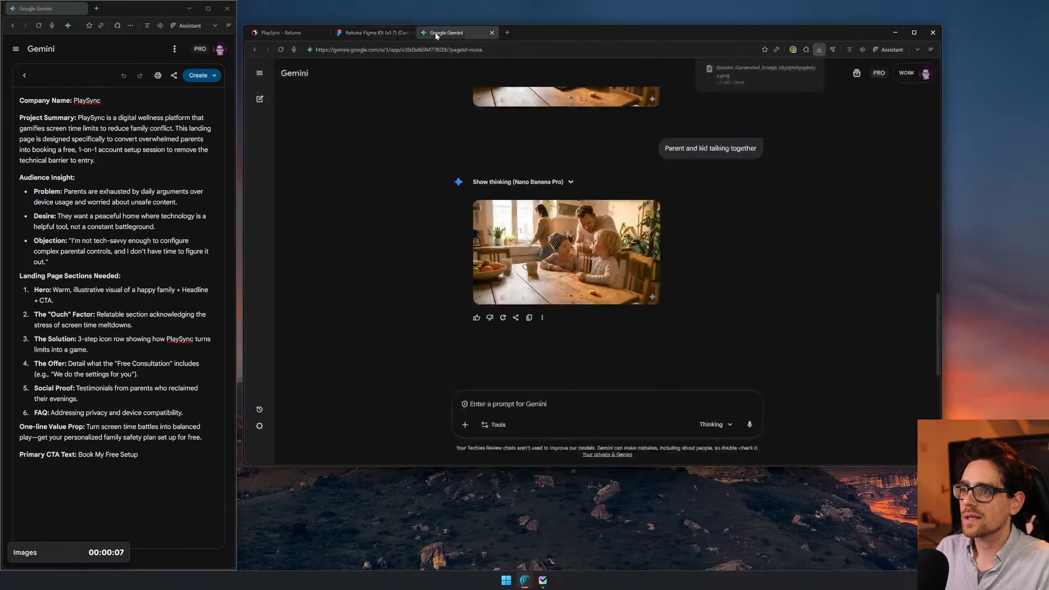
text(Parent and kid sitting together with a screen)
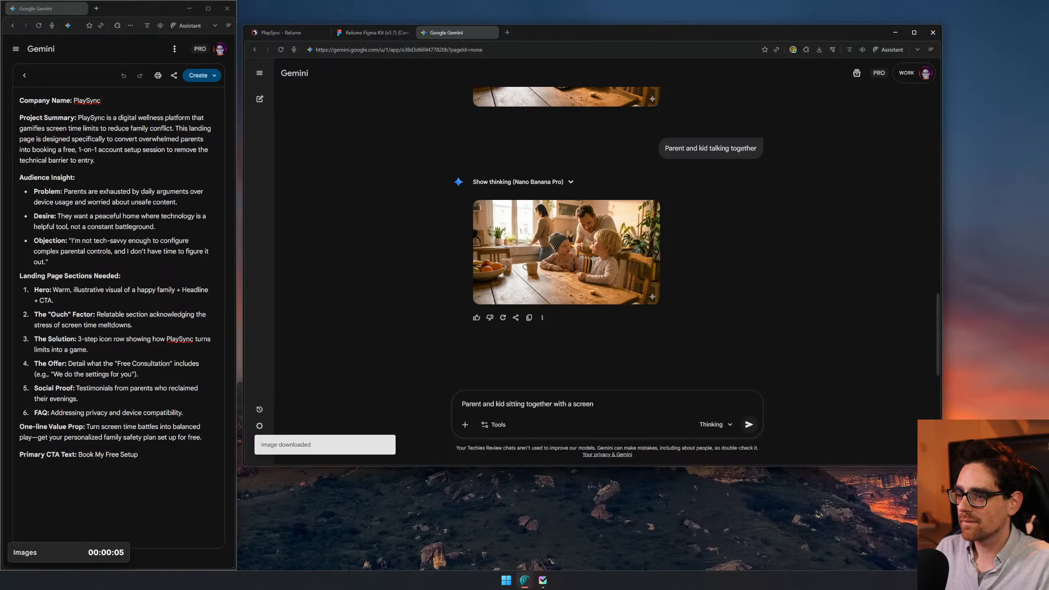
key(Return)
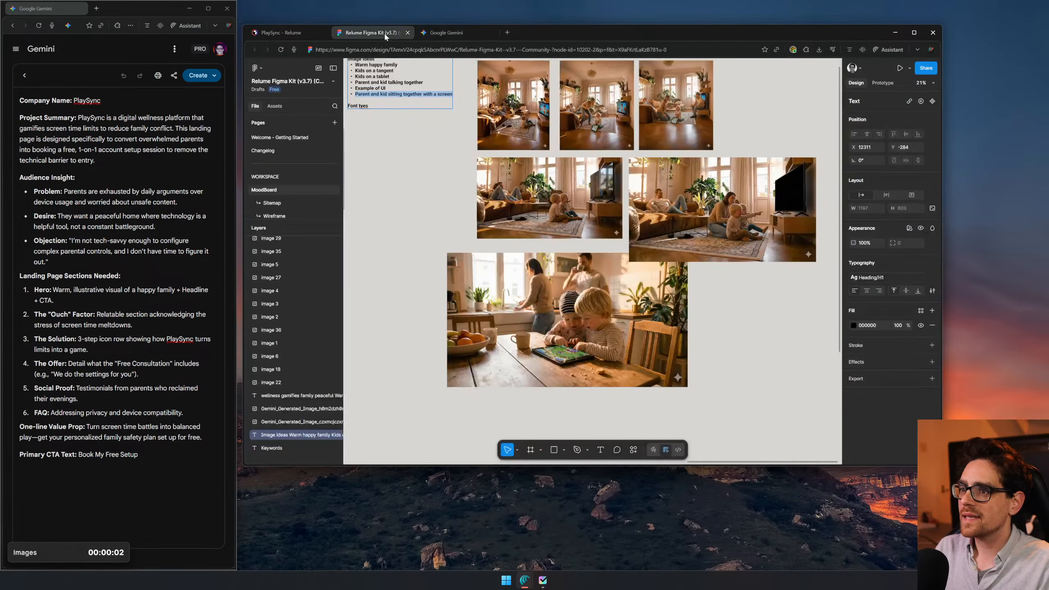
- Switch to Figma, place the downloaded parent-and-kid talking image beside and slightly below the tablet image on the moodboard, and return to Gemini
click(382, 32)
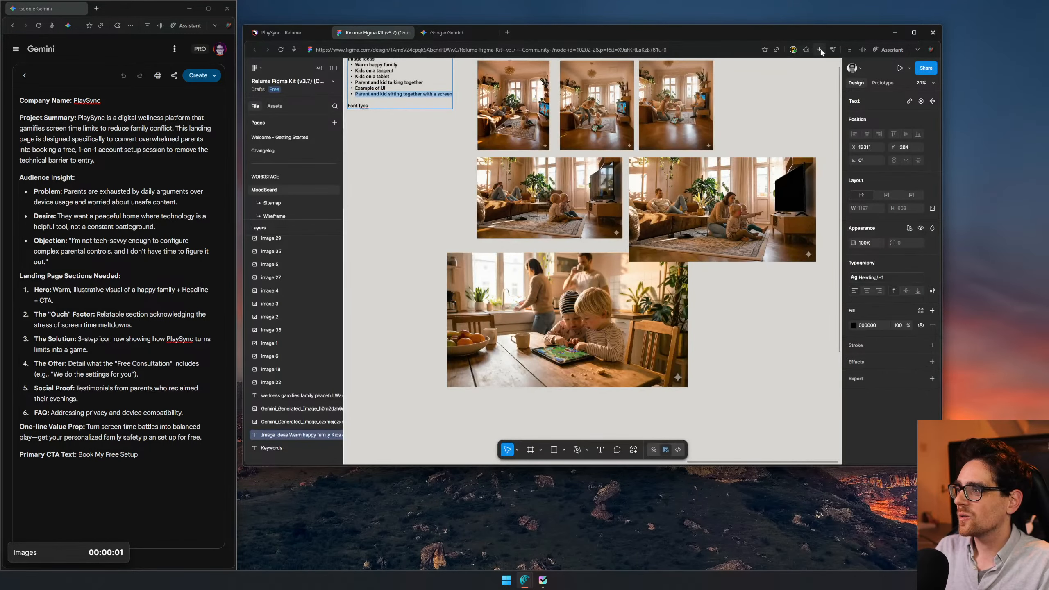
click(820, 50)
drag(742, 95, 733, 386)
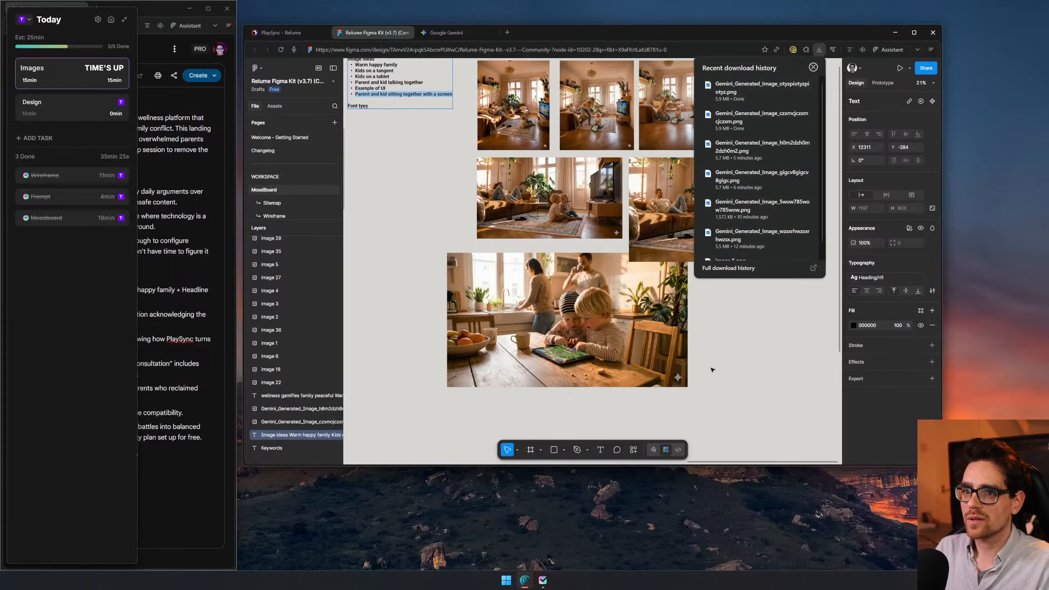
drag(797, 403, 706, 304)
click(438, 32)
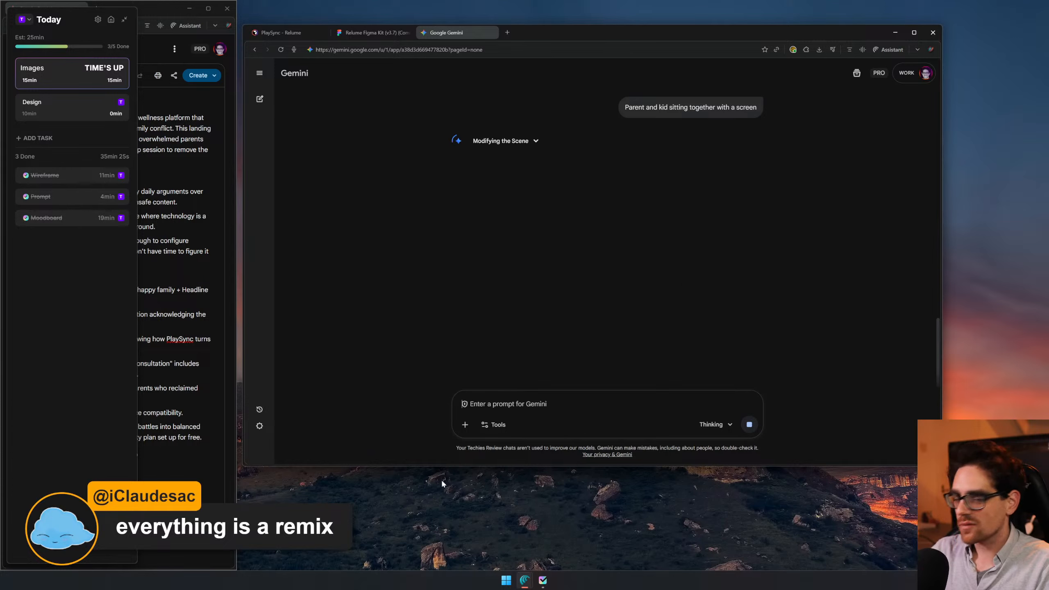
- Open YouTube in a new browser tab and search for "everything is a remix"
click(508, 33)
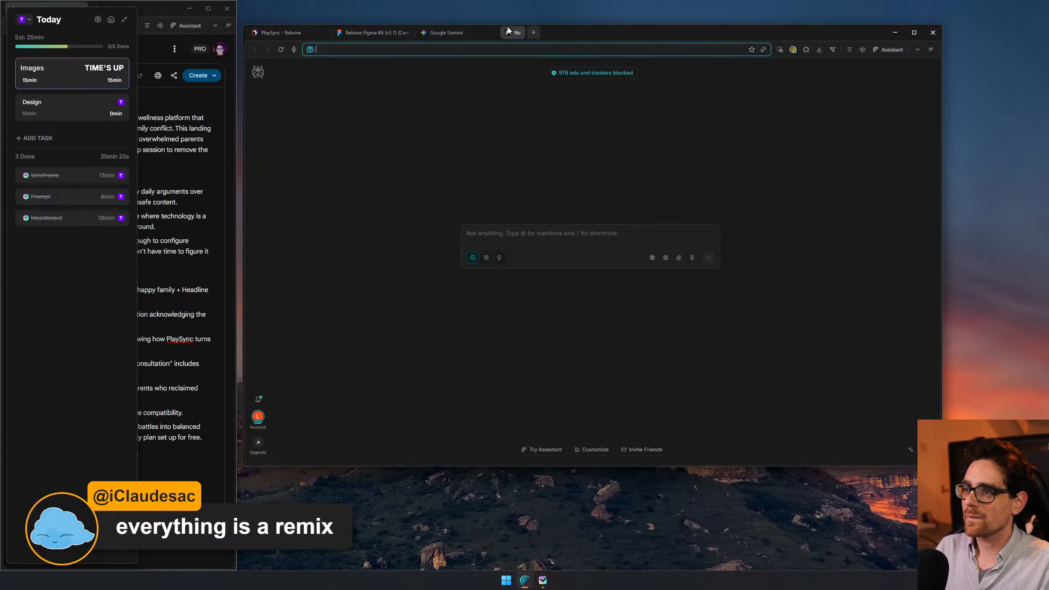
text(youtube.com)
key(Return)
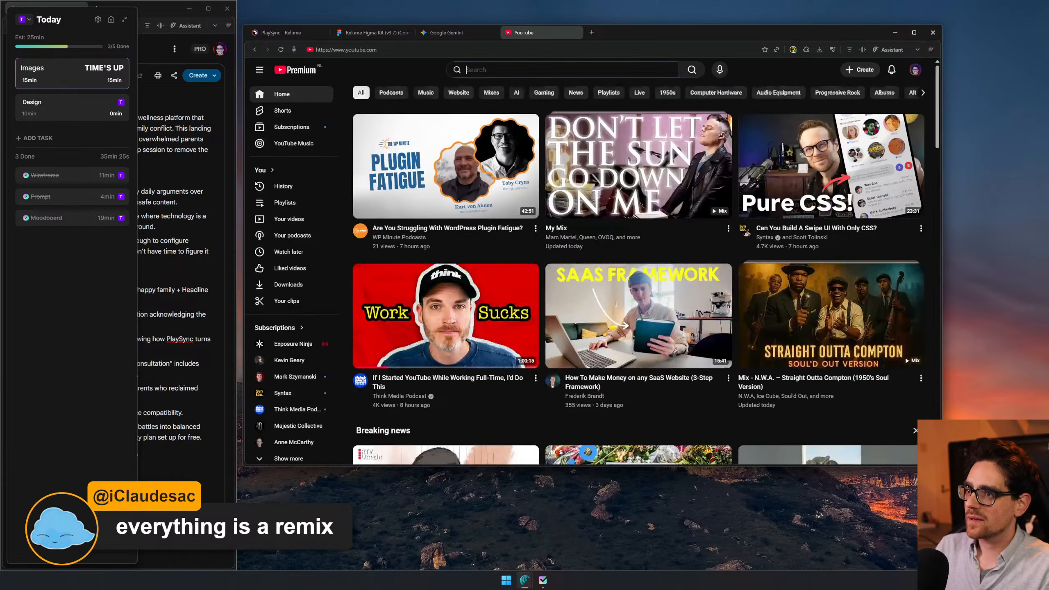
text(ever)
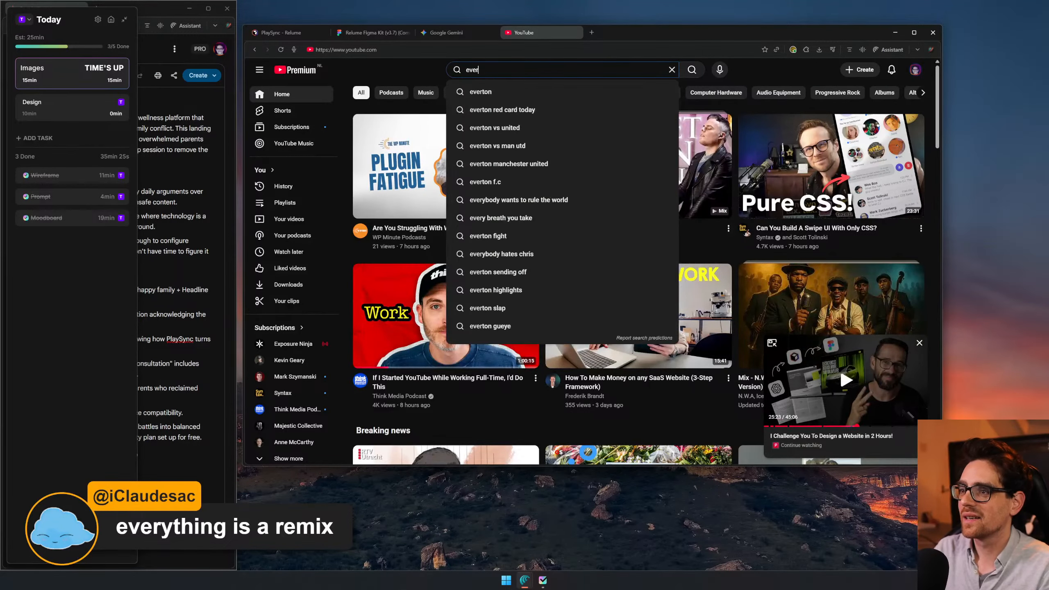
text(ything is a remix)
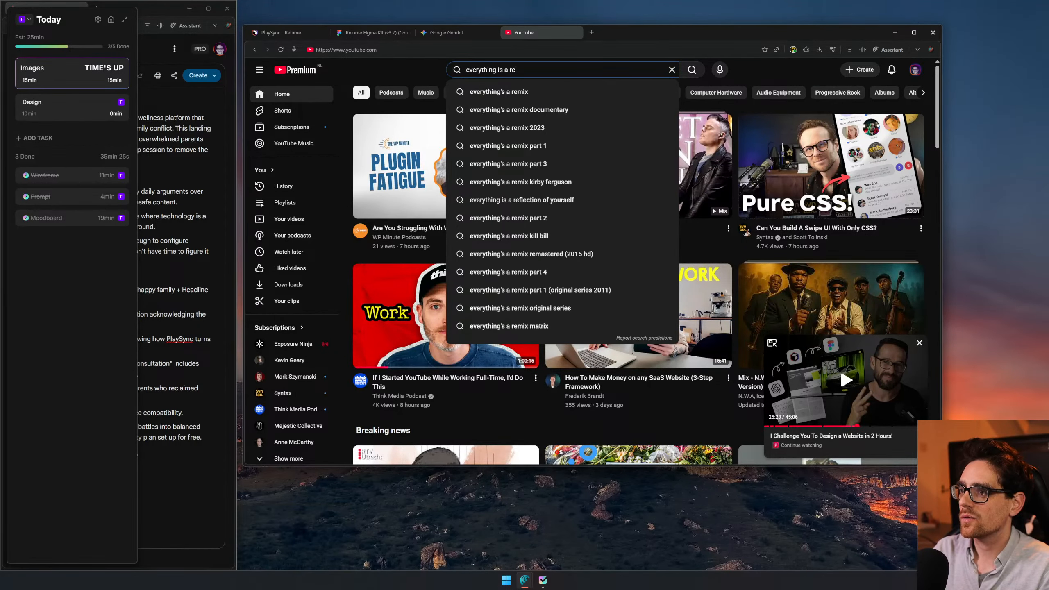
key(Return)
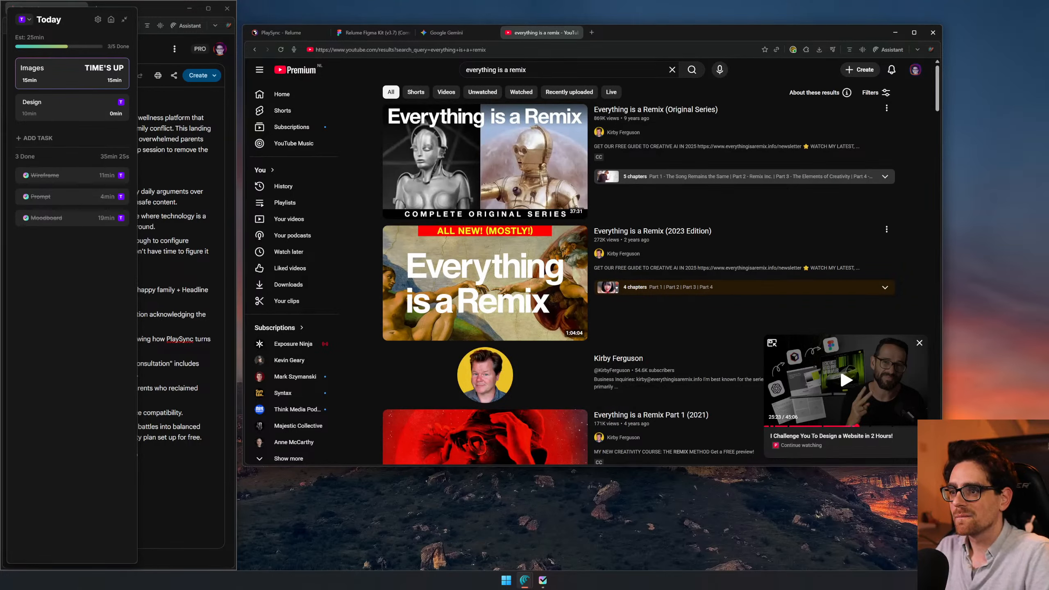
- Look through the "Everything is a Remix" video results, return to the YouTube home page and close YouTube
scroll(707, 196, down, 3)
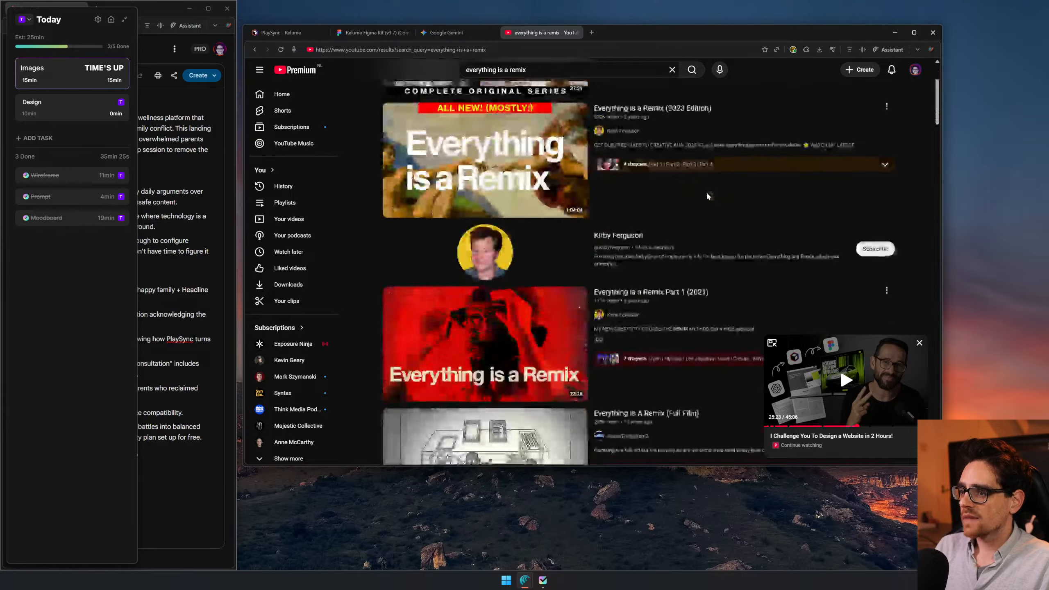
scroll(707, 196, down, 3)
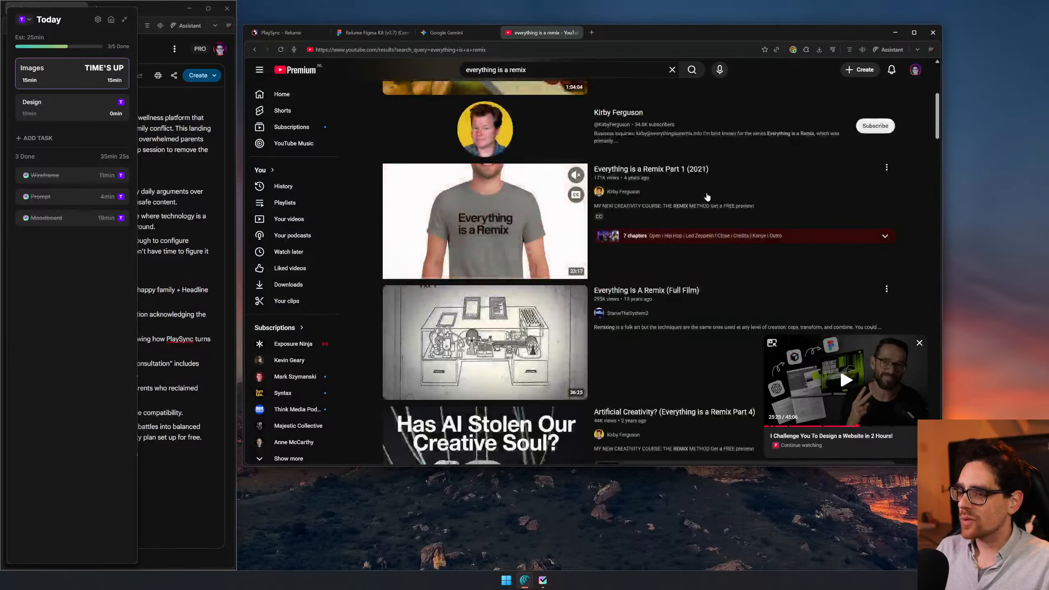
mouse_move(732, 288)
scroll(732, 288, down, 4)
scroll(732, 288, up, 10)
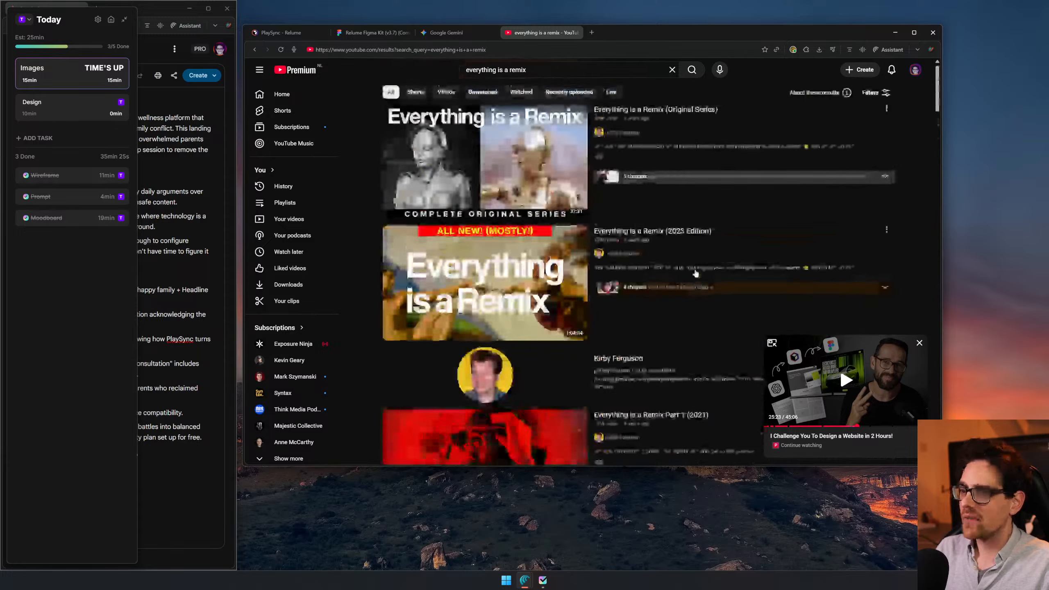
click(304, 95)
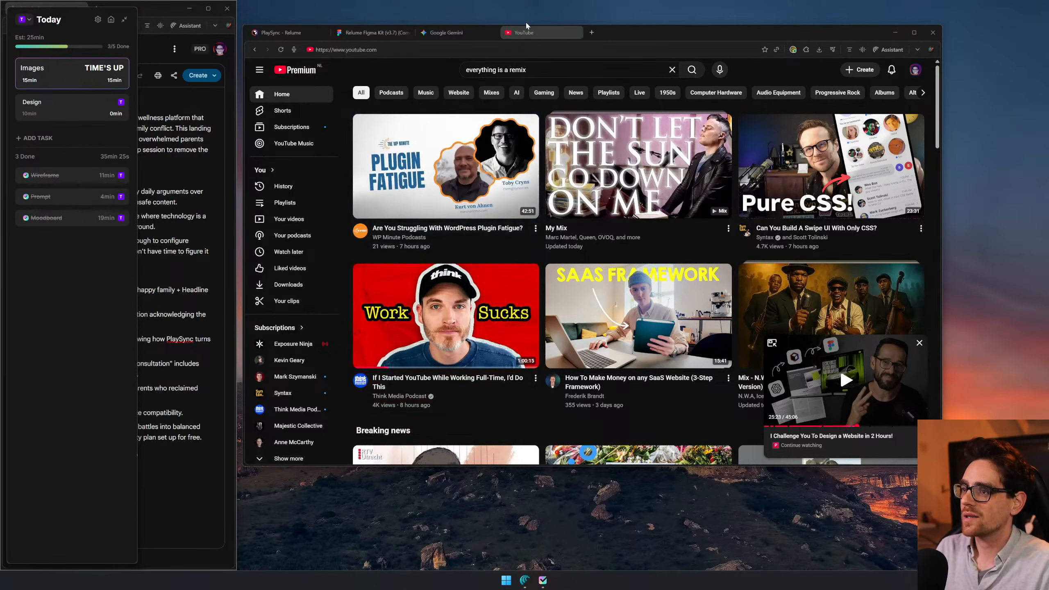
key(ctrl+w)
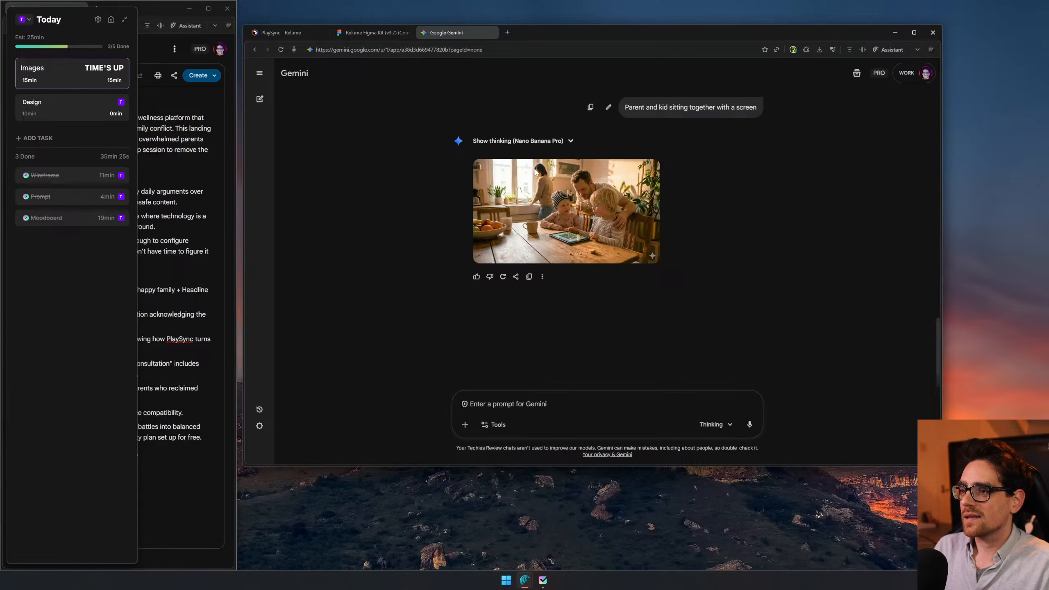
- Switch to the Figma moodboard and copy the line "Example of UI" from the image ideas list
click(368, 31)
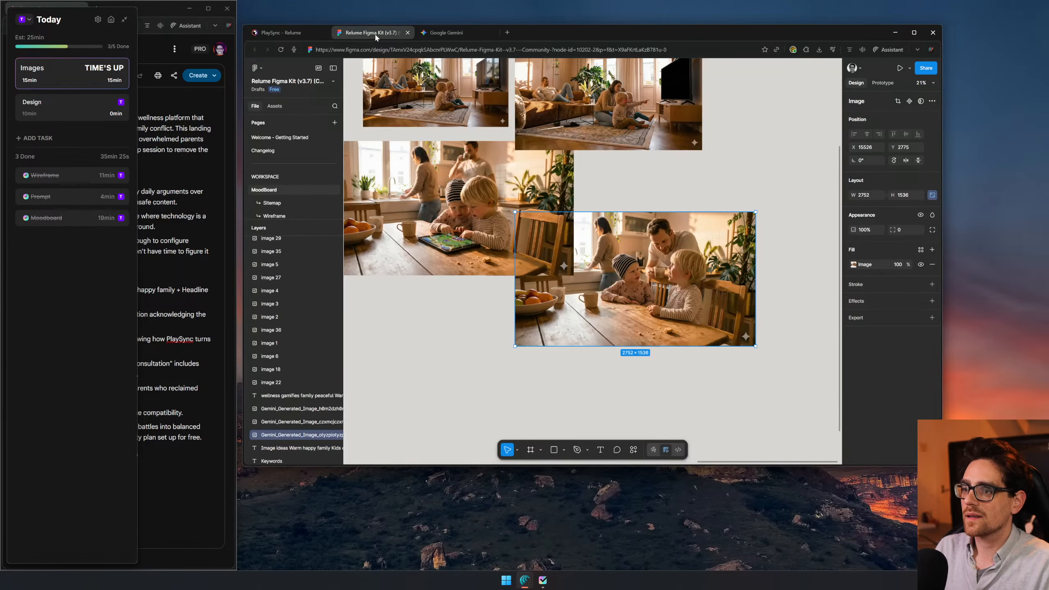
drag(360, 99, 687, 244)
click(595, 123)
key(Return)
drag(600, 121, 569, 122)
key(ctrl+c)
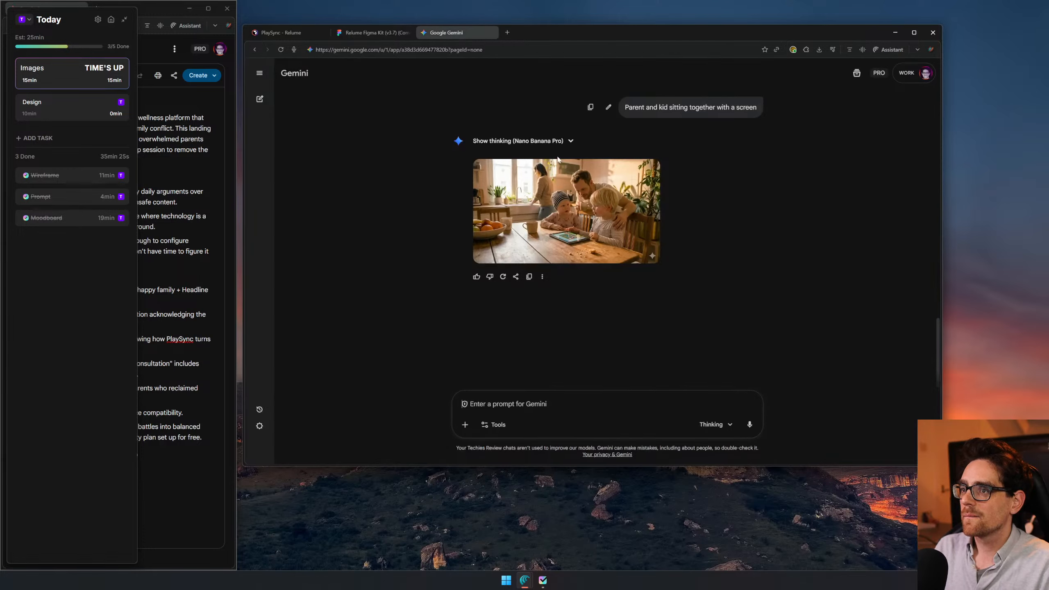
- Switch to Gemini and submit the copied text "Example of UI" as the next prompt
click(476, 32)
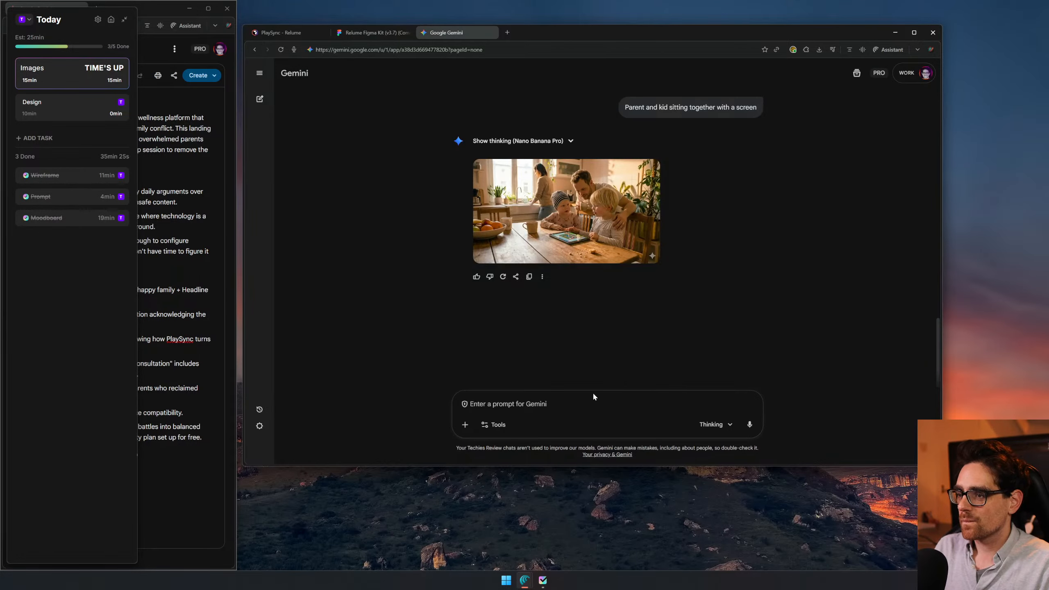
key(ctrl+v)
key(Return)
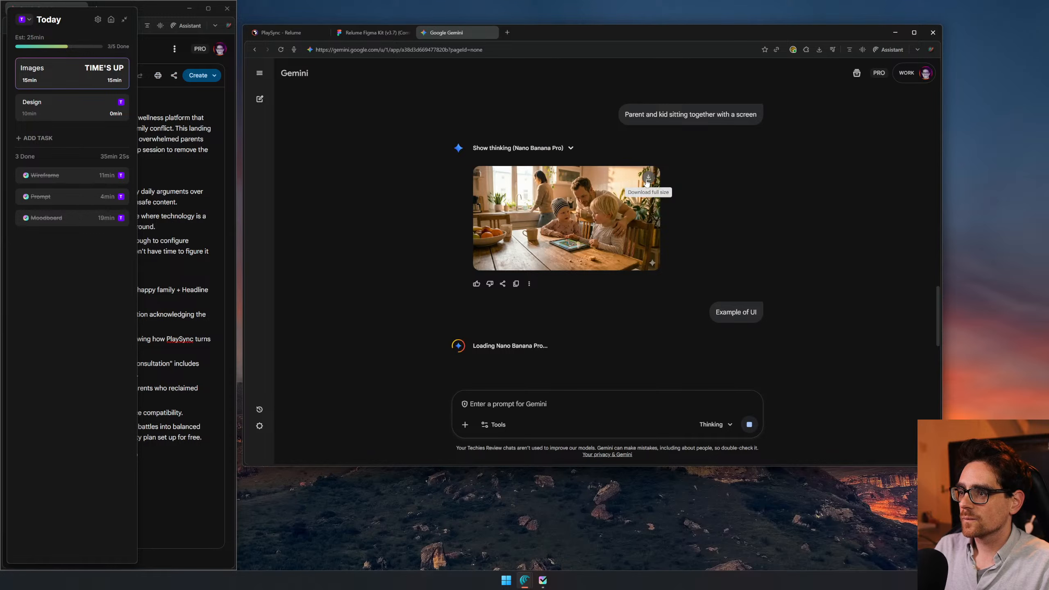
- Download the full-size image for "Parent and kid sitting together with a screen" and check on the "Example of UI" generation
click(648, 178)
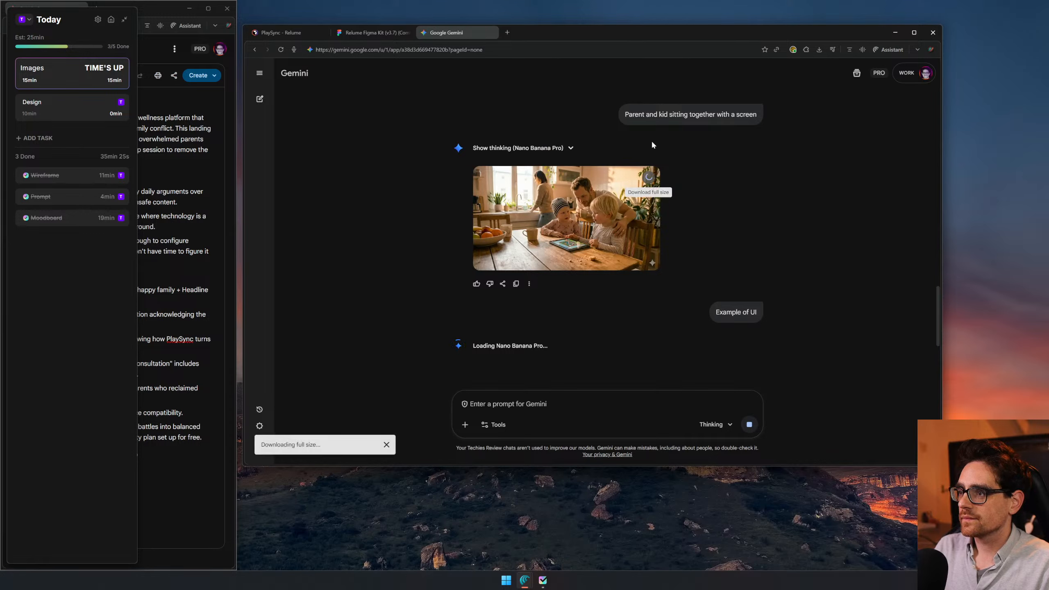
click(377, 33)
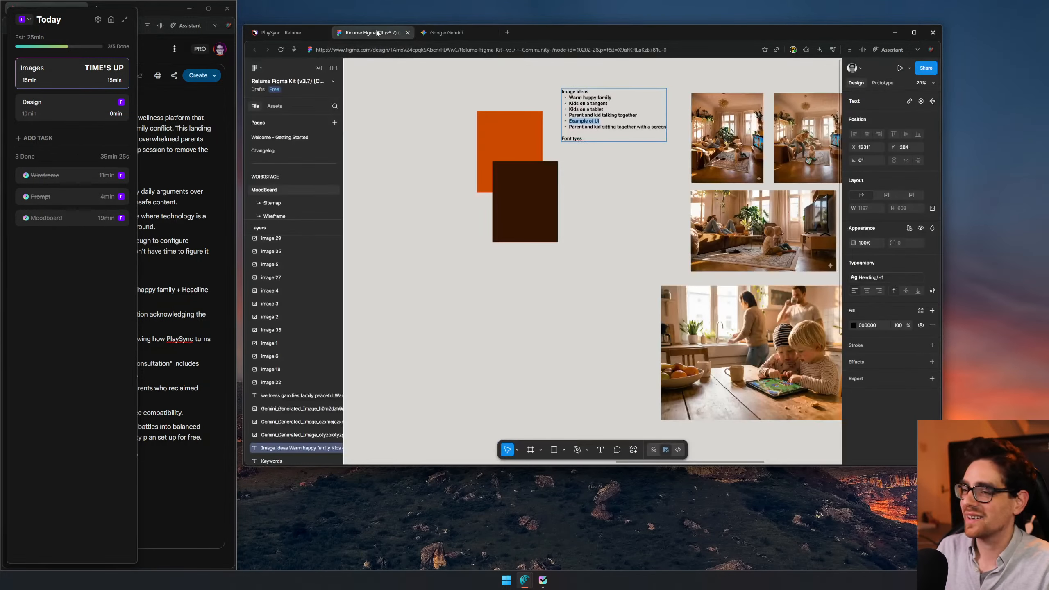
click(462, 35)
scroll(420, 238, down, 4)
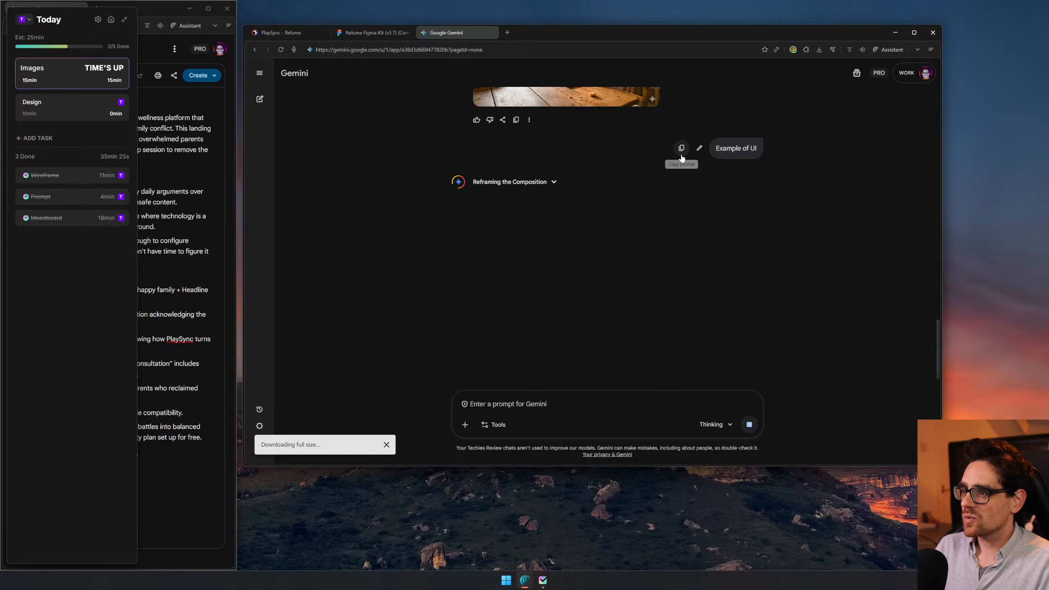
- Add the latest downloaded Gemini image to the Figma moodboard and arrange it below the kids-on-a-tablet image, with the parent-and-kids-talking image alongside
click(374, 32)
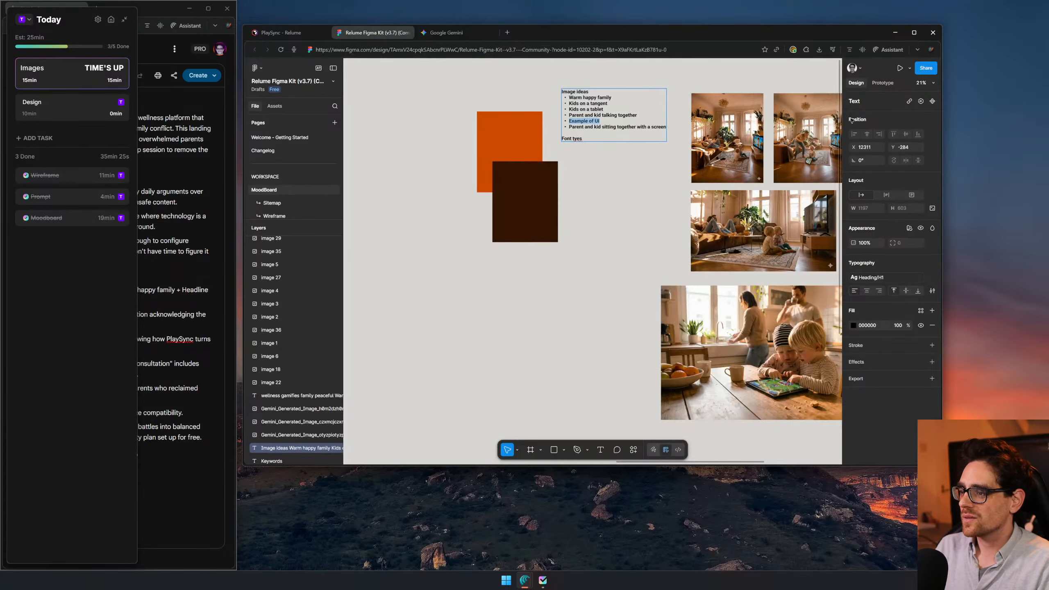
click(820, 50)
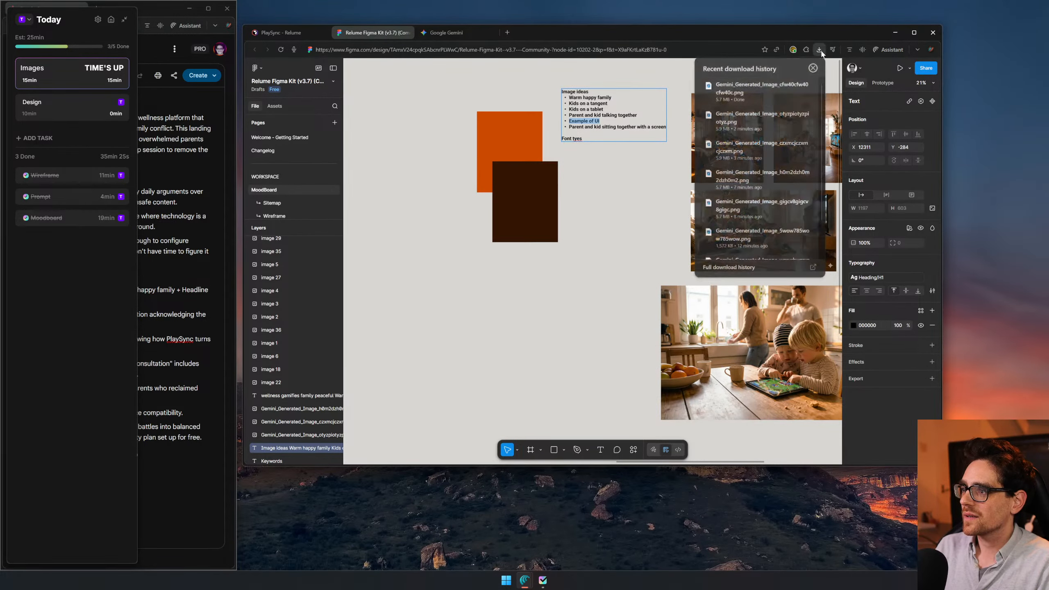
drag(762, 89, 671, 429)
drag(650, 281, 592, 117)
drag(533, 277, 532, 337)
drag(651, 254, 680, 171)
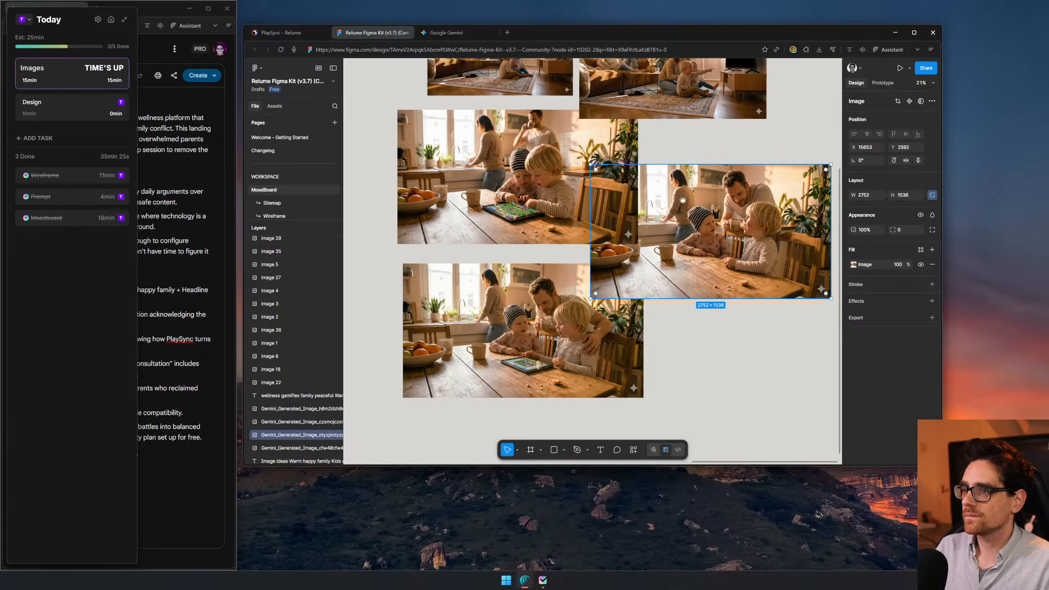
- Switch to Gemini and begin a new prompt reading "Create an example of the UI for"
click(456, 35)
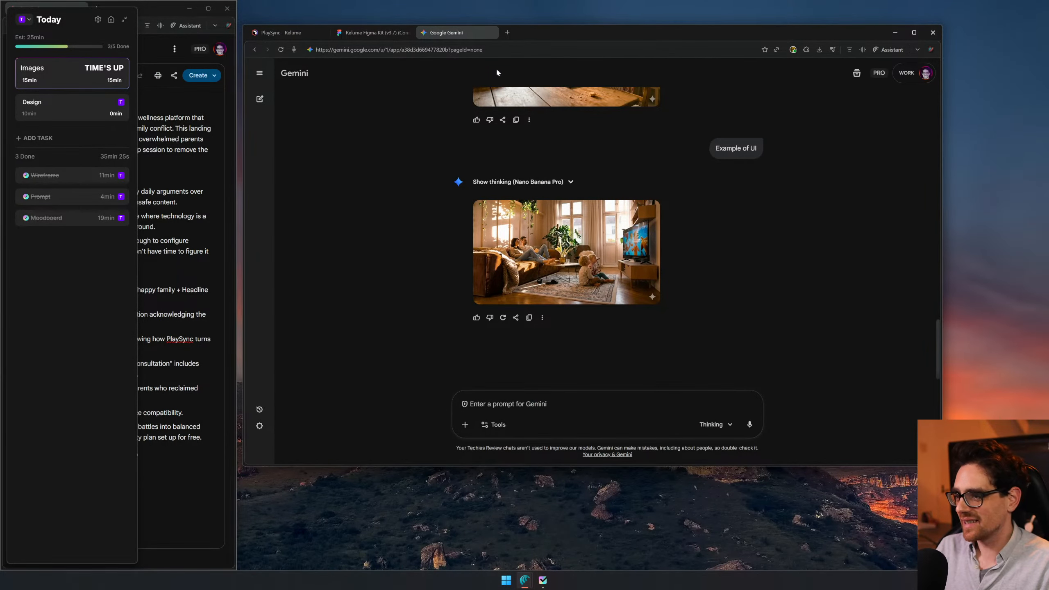
click(573, 411)
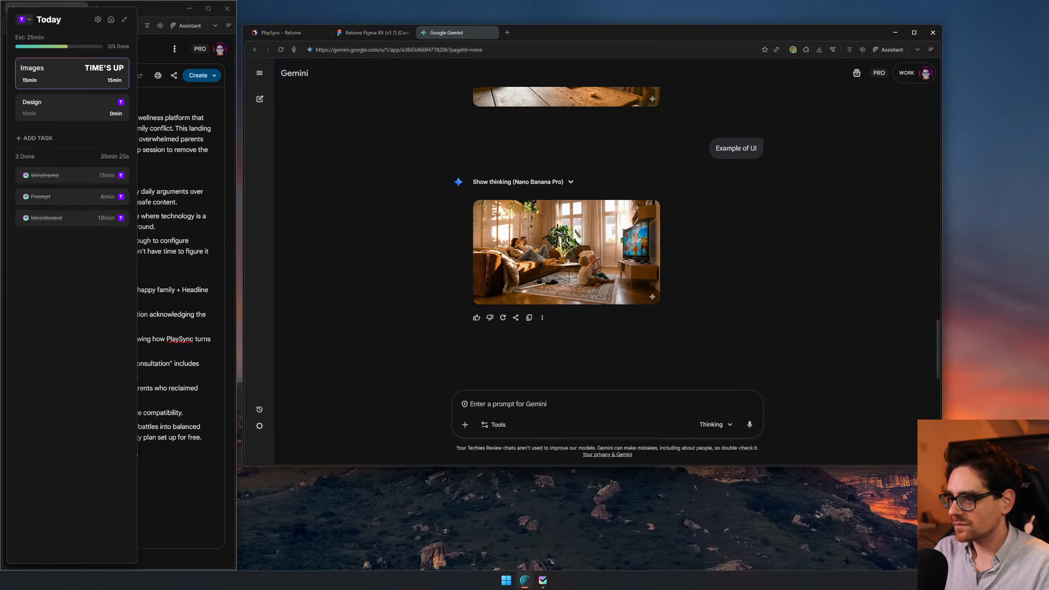
text(Crewa)
key(BackSpace)
key(BackSpace)
text(e)
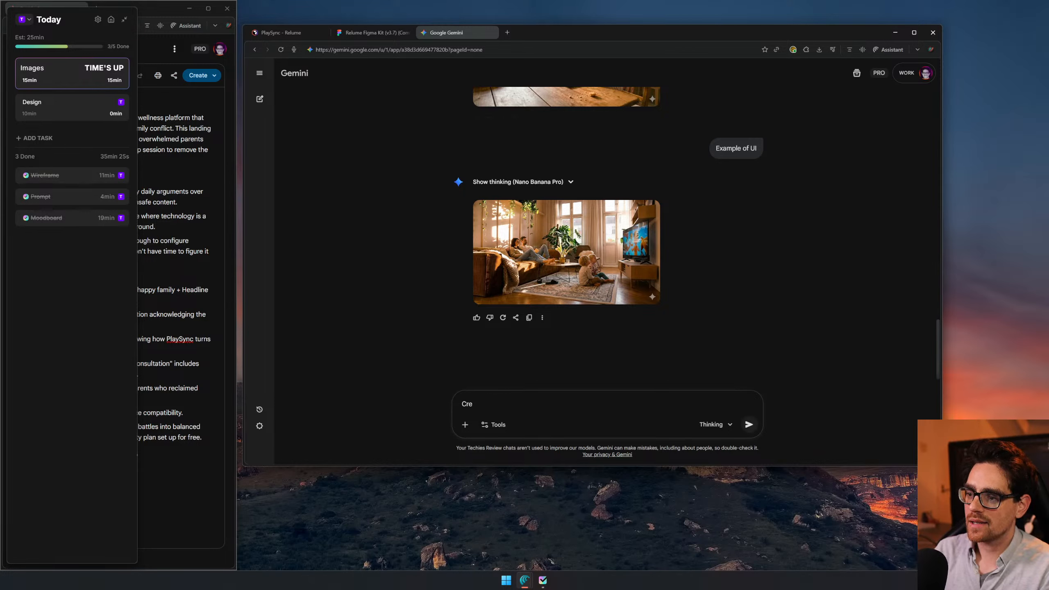
text(ate an example of the UI for)
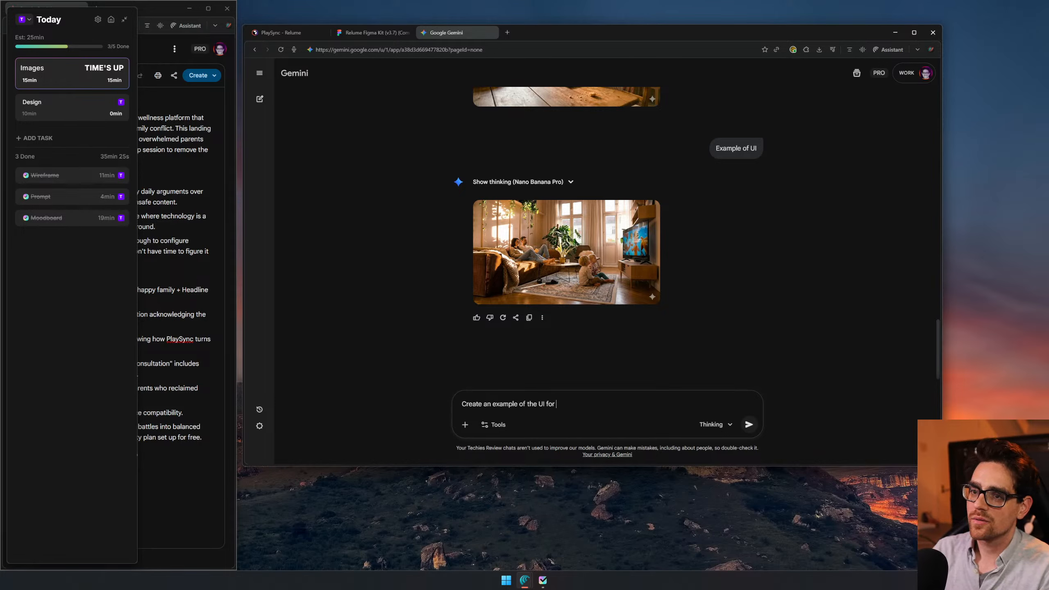
- Copy the Project Summary text from the PlaySync brief in the other window, append it to the UI prompt and submit it
click(221, 228)
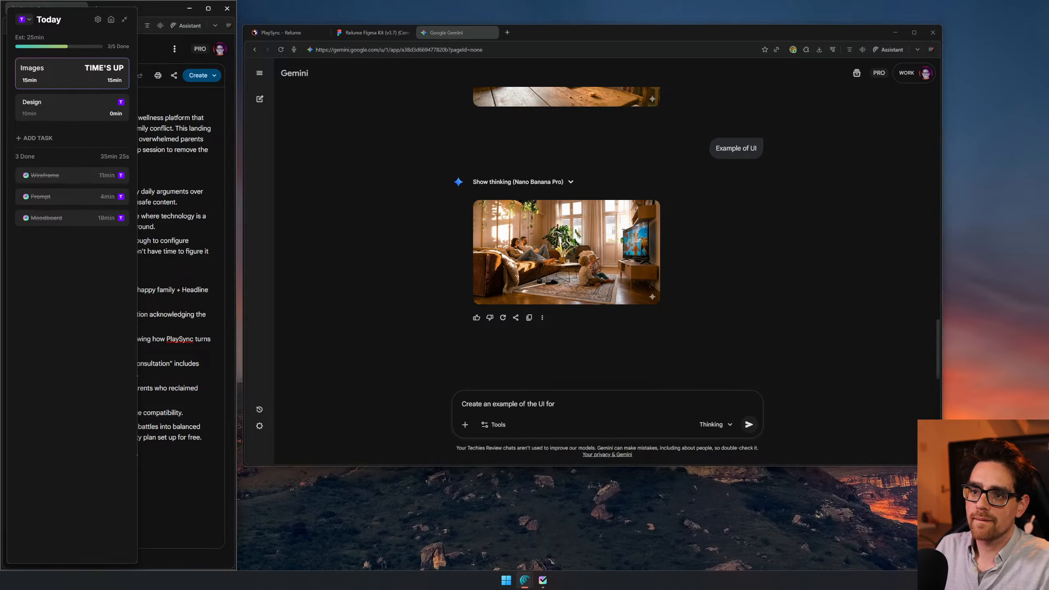
drag(171, 7, 286, 8)
drag(210, 161, 193, 118)
key(ctrl+c)
click(741, 376)
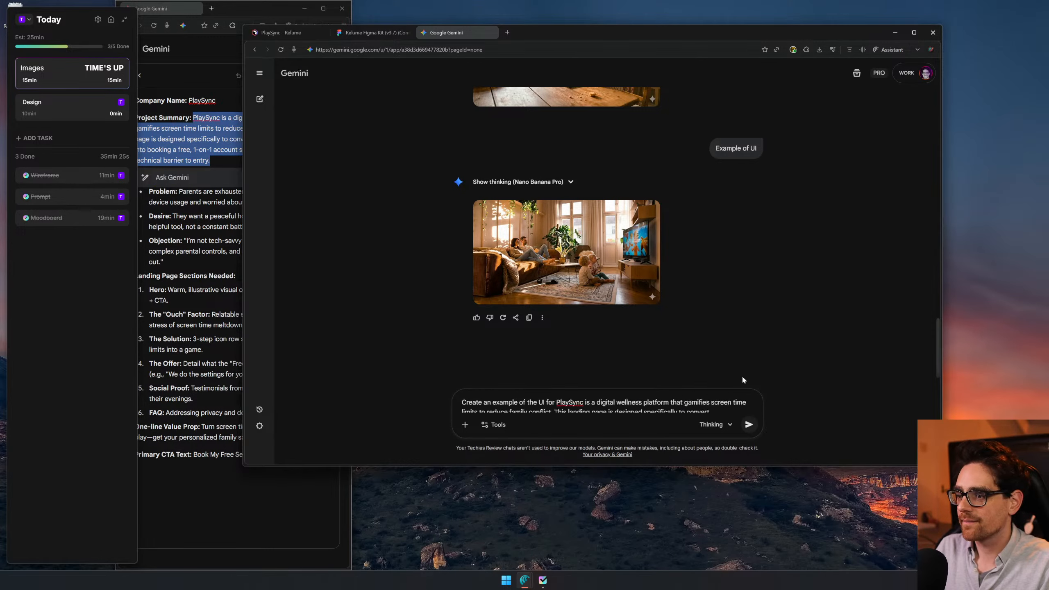
key(ctrl+v)
key(Return)
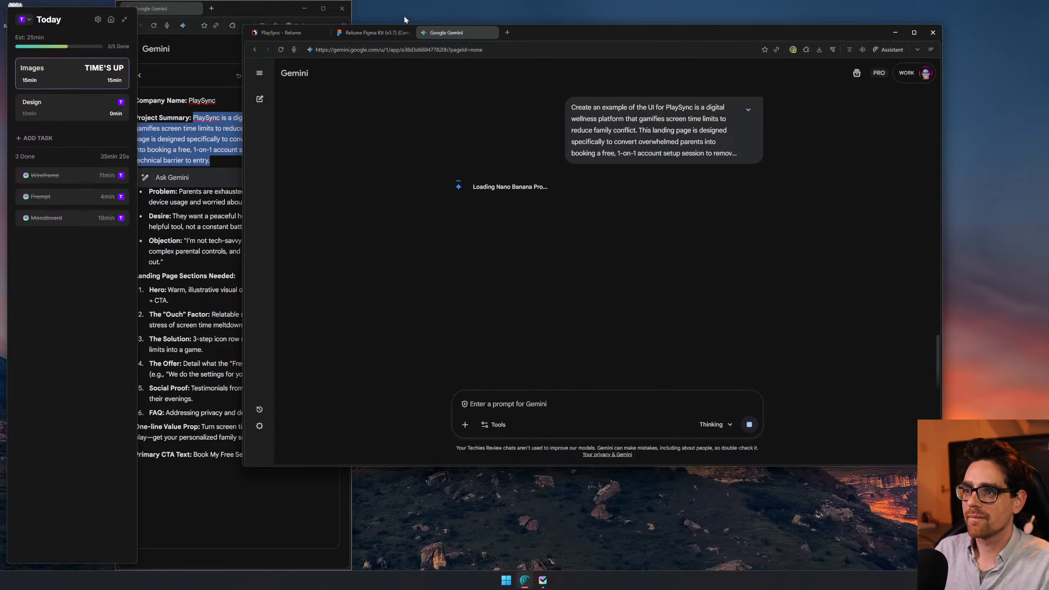
- Return to the Figma moodboard, mark the Images task as done in Blitzit and start the Design task
click(373, 32)
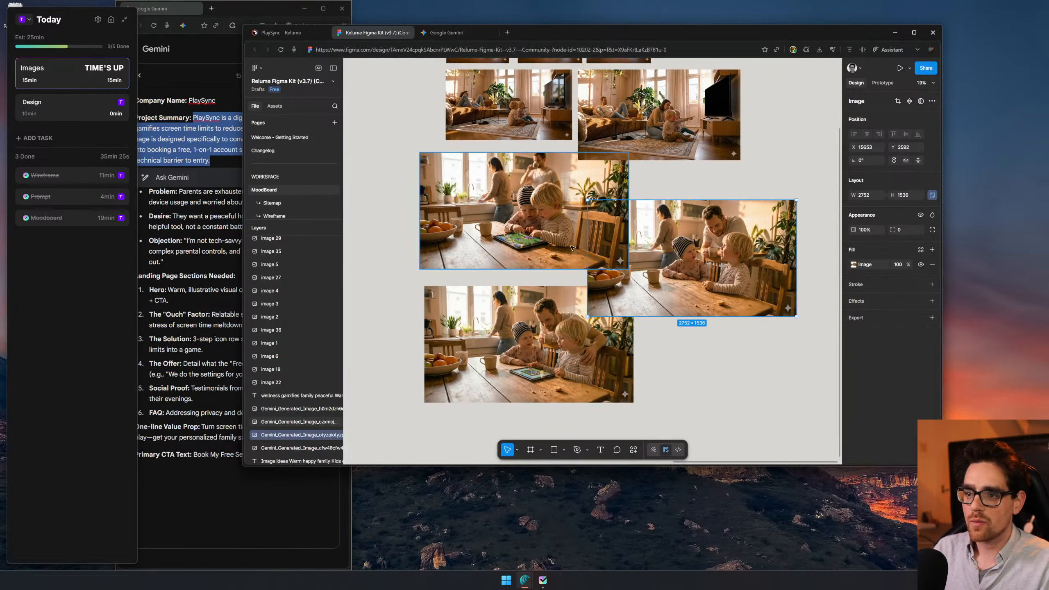
drag(557, 223, 611, 236)
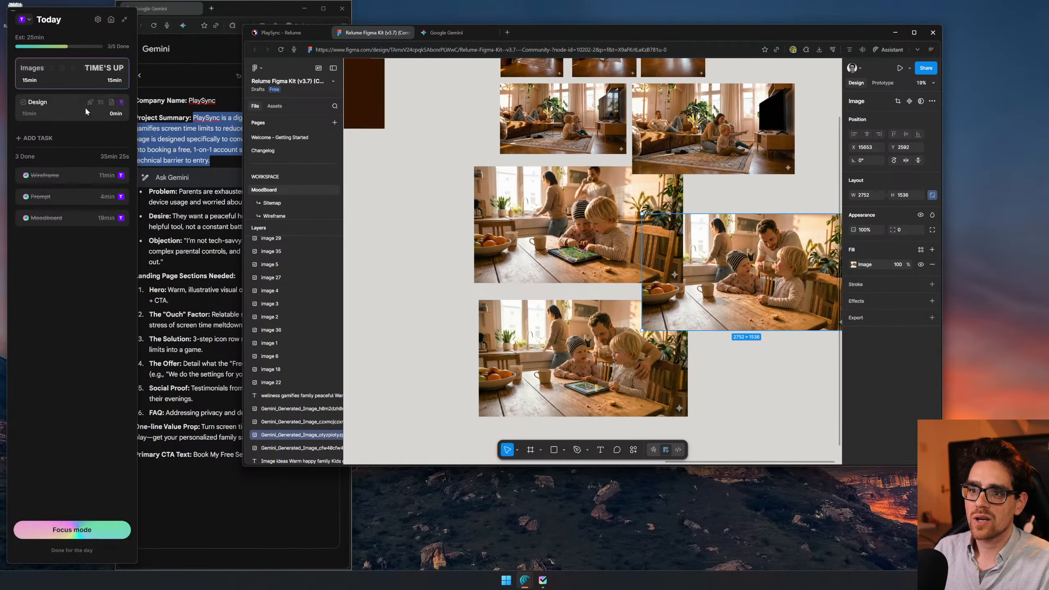
click(101, 68)
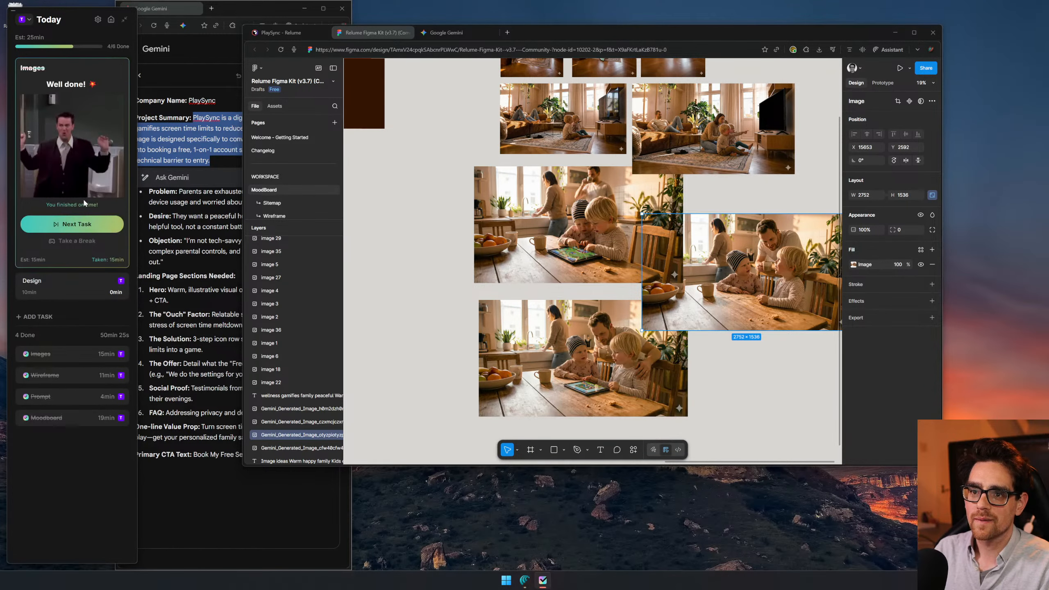
click(77, 224)
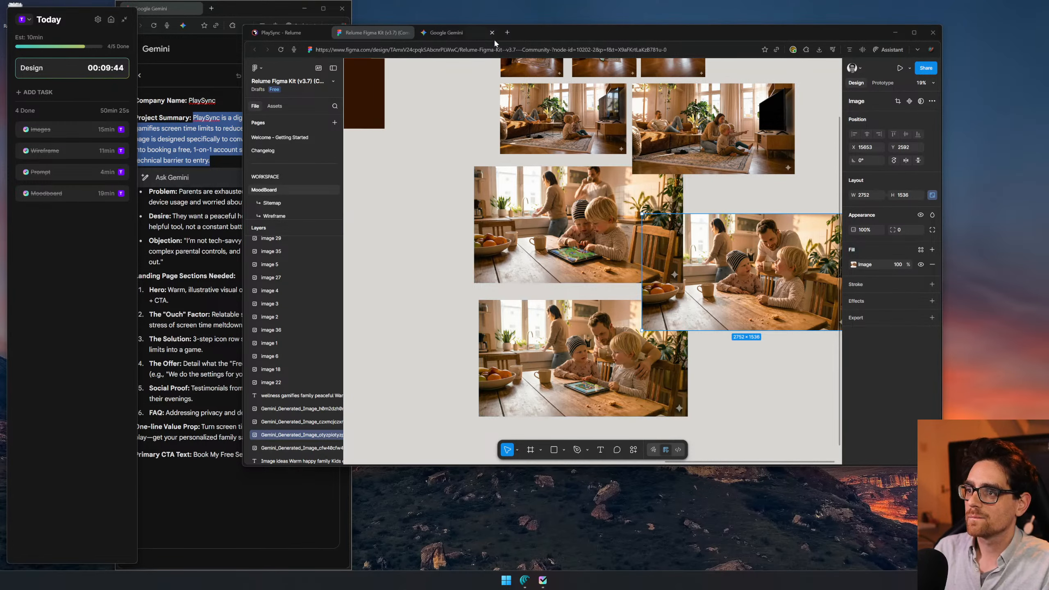
click(508, 32)
text(https://www.blitzit.app/?via=techiesreviews#pricing)
key(Return)
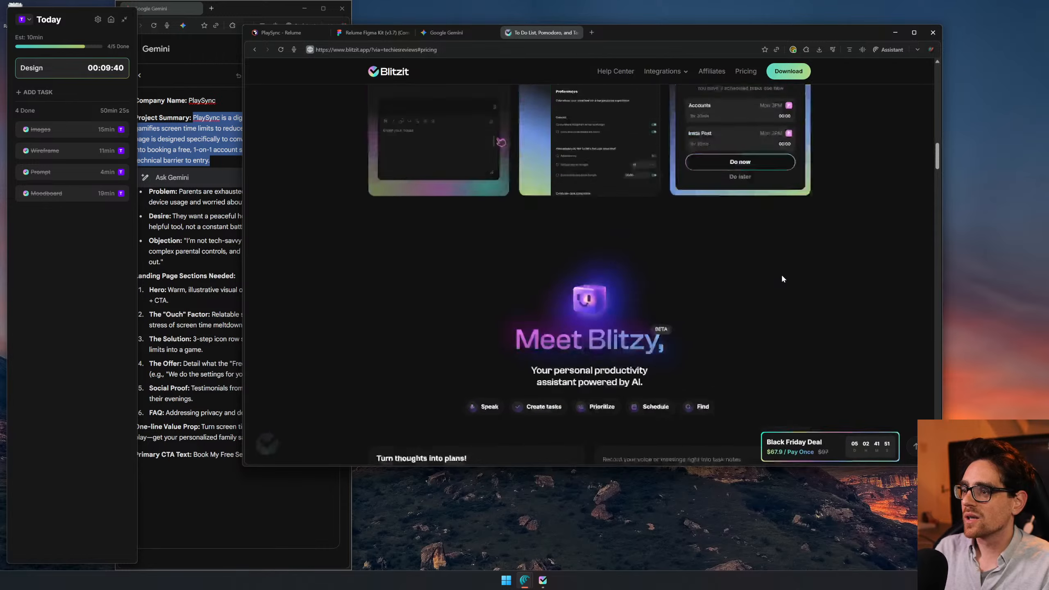
scroll(337, 135, up, 20)
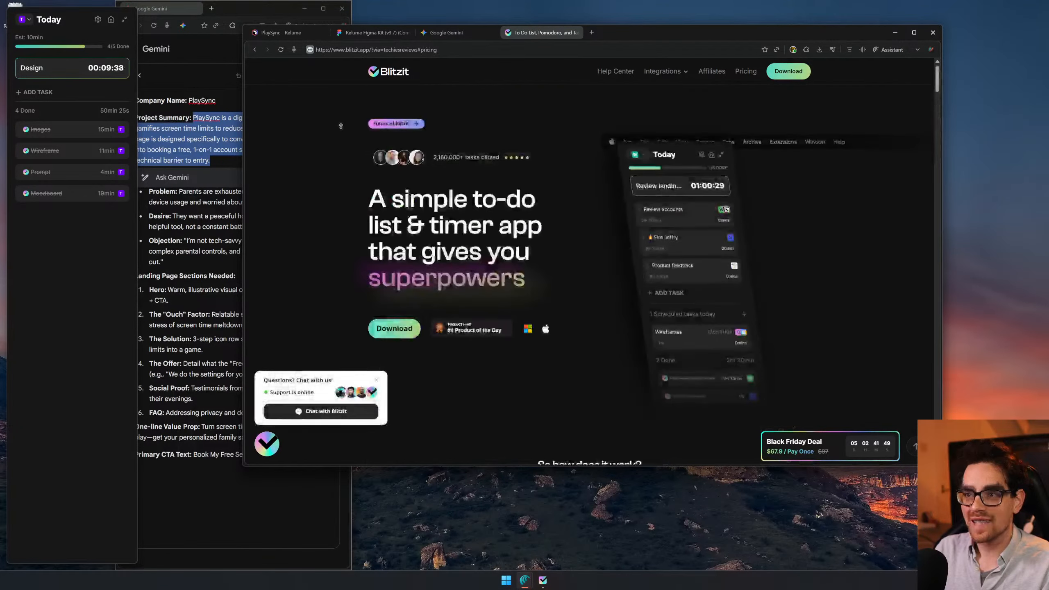
click(377, 380)
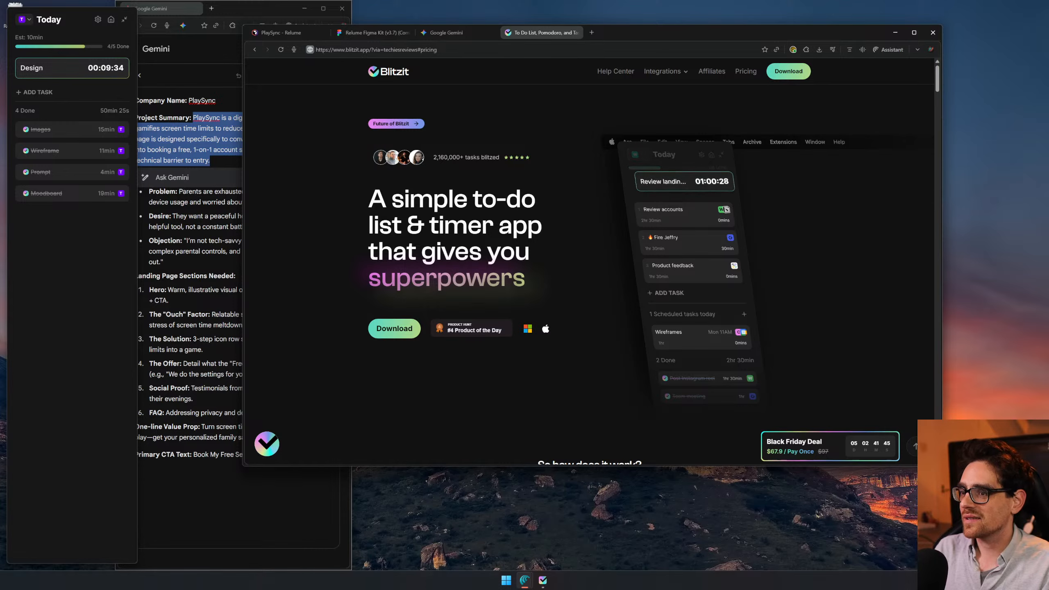
- Look through the Blitzit page's workflow steps, feature cards, Blitzy assistant, testimonials, reports and Sessions Tracking sections
scroll(628, 138, down, 8)
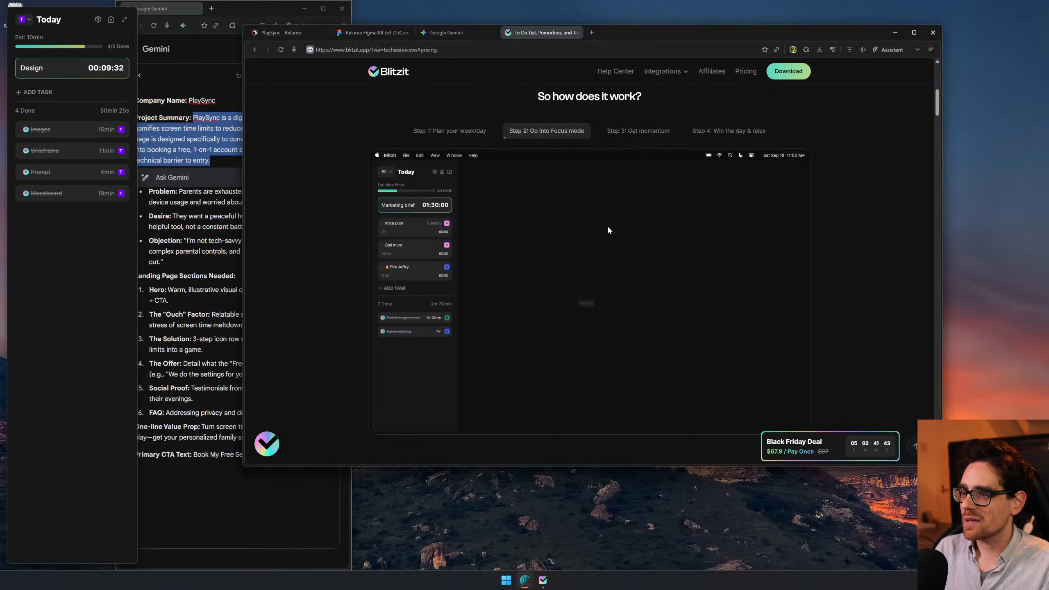
scroll(490, 258, down, 12)
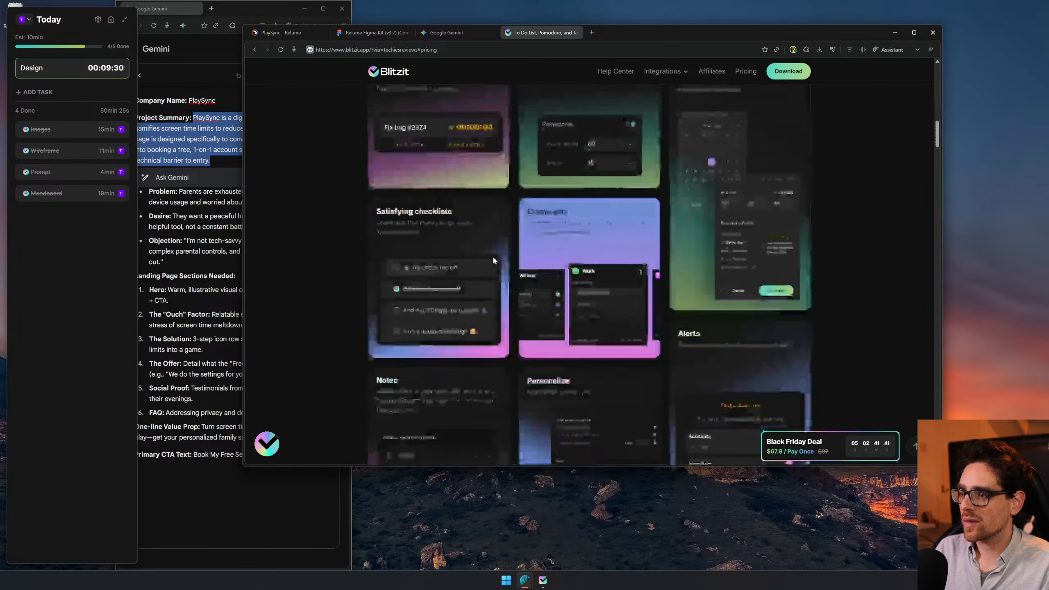
scroll(507, 260, down, 10)
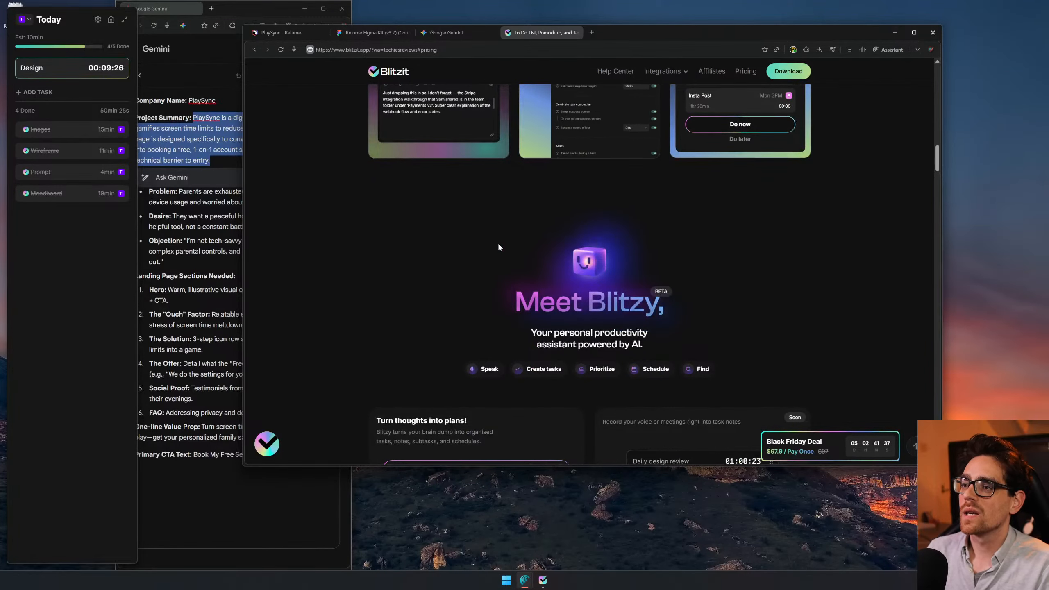
scroll(500, 244, down, 3)
scroll(594, 228, down, 6)
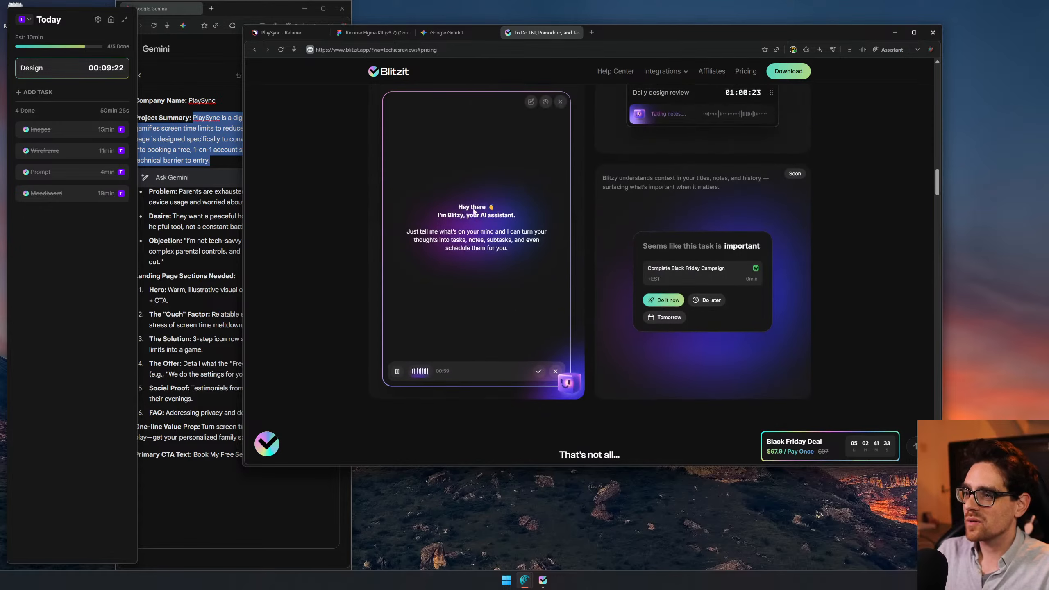
scroll(679, 223, up, 3)
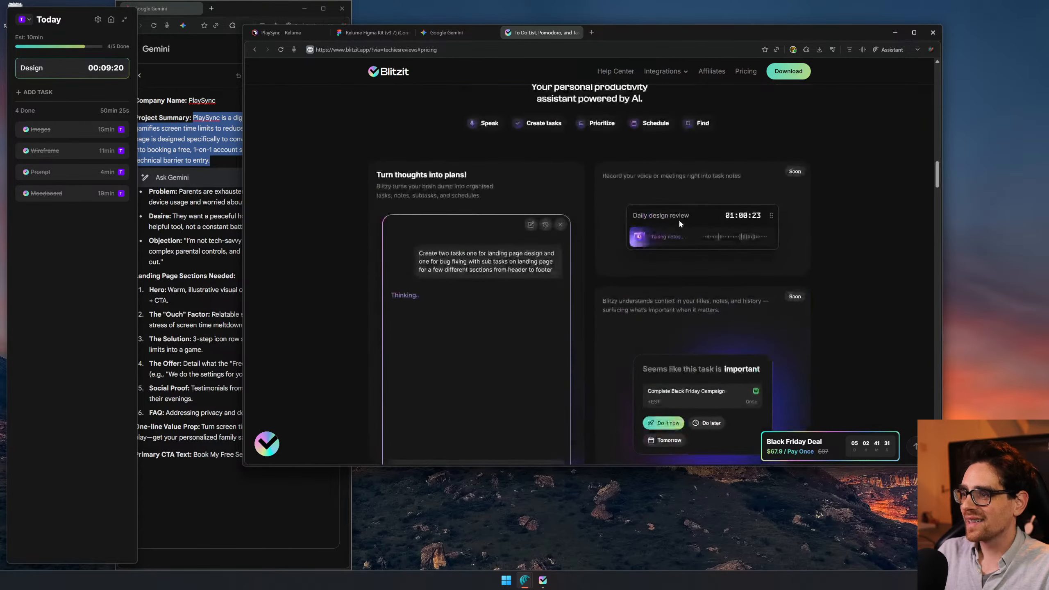
scroll(609, 290, up, 4)
scroll(608, 285, down, 15)
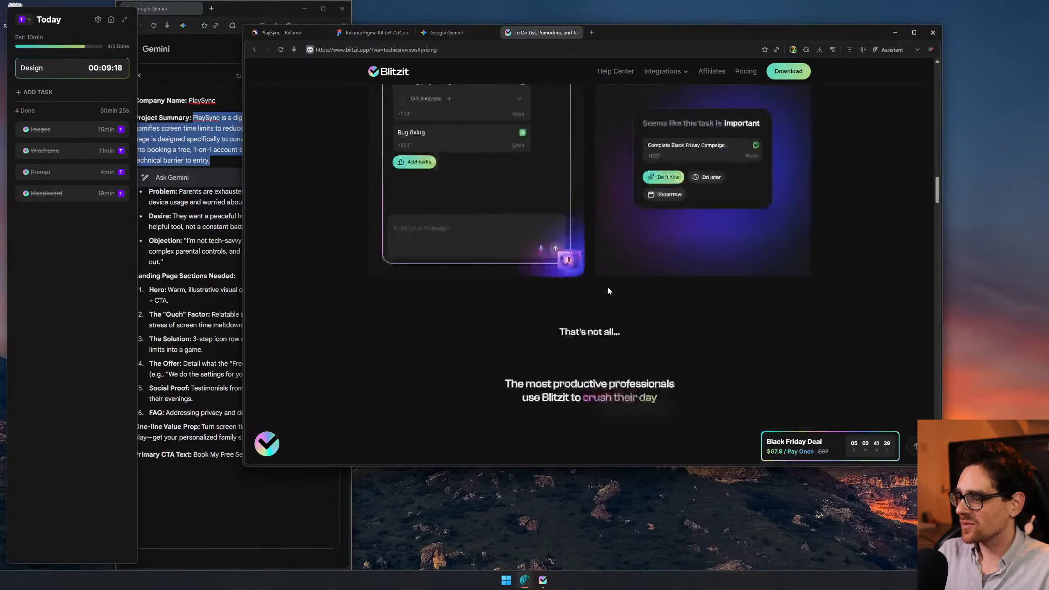
scroll(484, 234, down, 4)
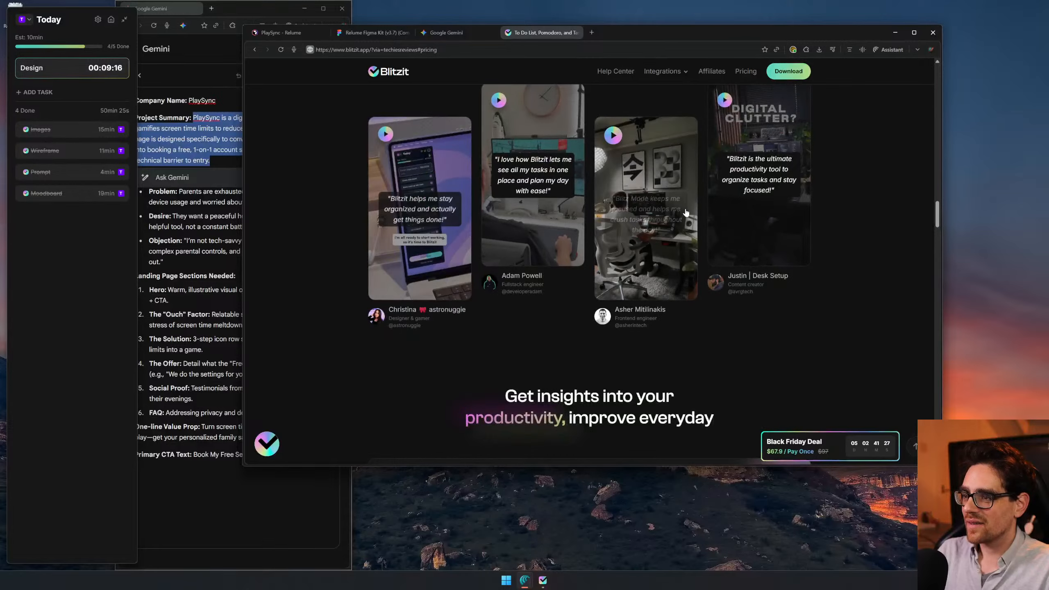
scroll(754, 271, down, 7)
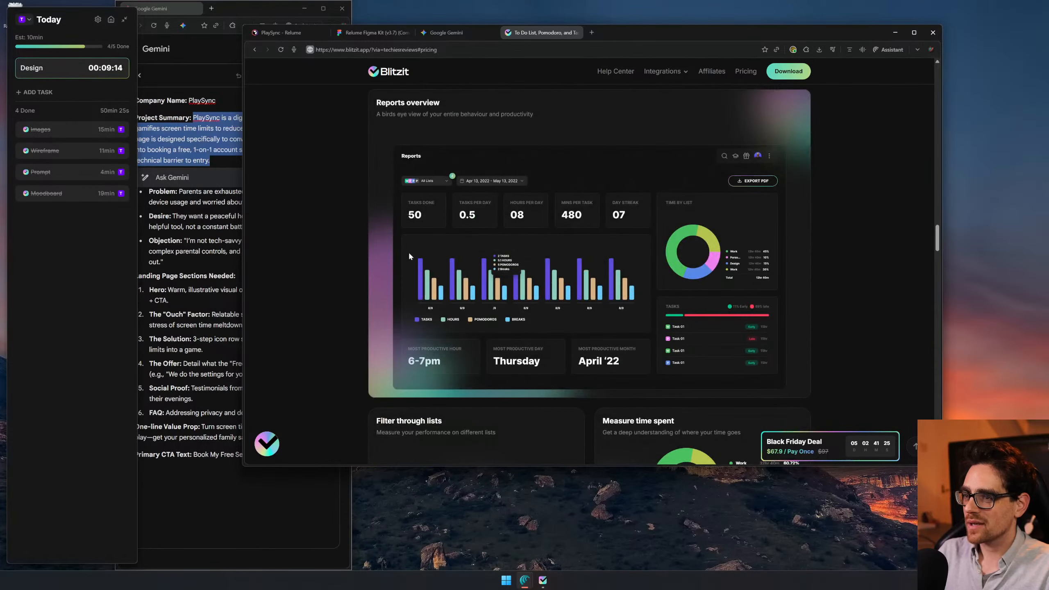
scroll(480, 259, down, 3)
scroll(521, 255, down, 8)
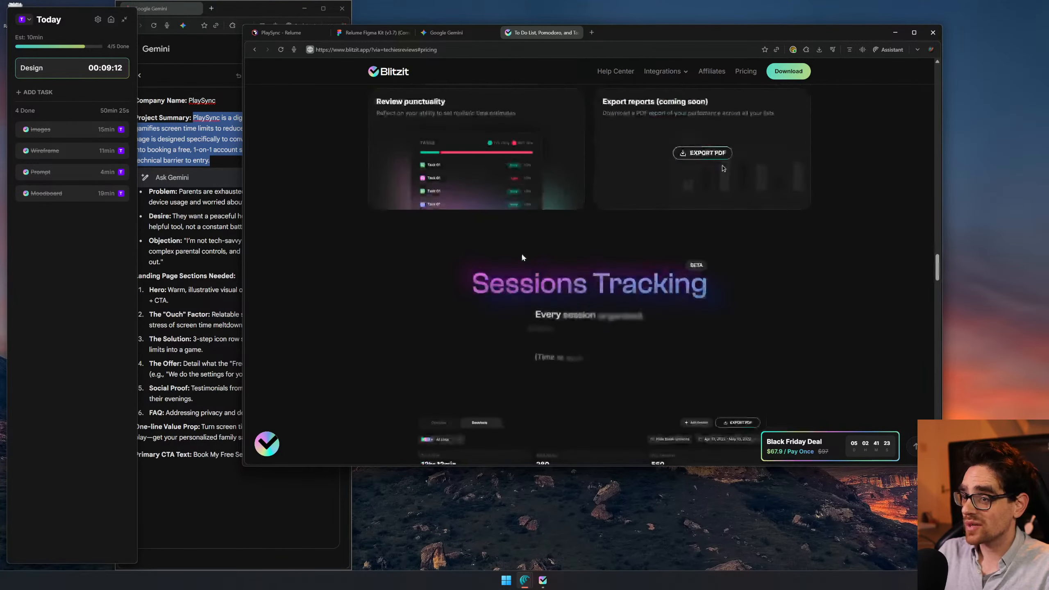
scroll(521, 253, down, 8)
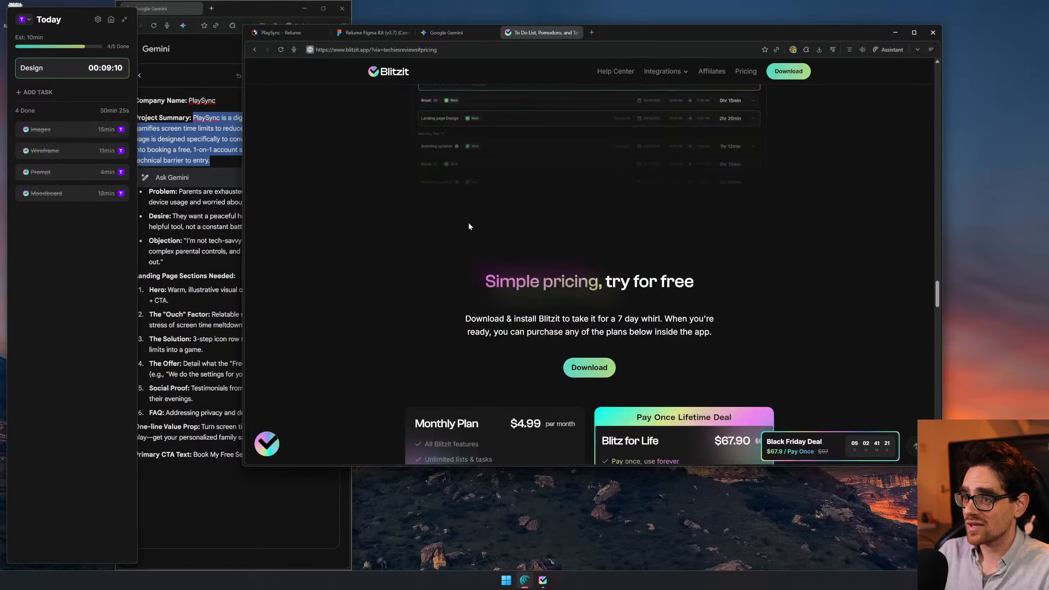
- Examine the Monthly Plan and Blitz for Life pricing cards and the reviews, then return to the top of the Blitzit page
scroll(475, 202, up, 1)
scroll(432, 226, down, 6)
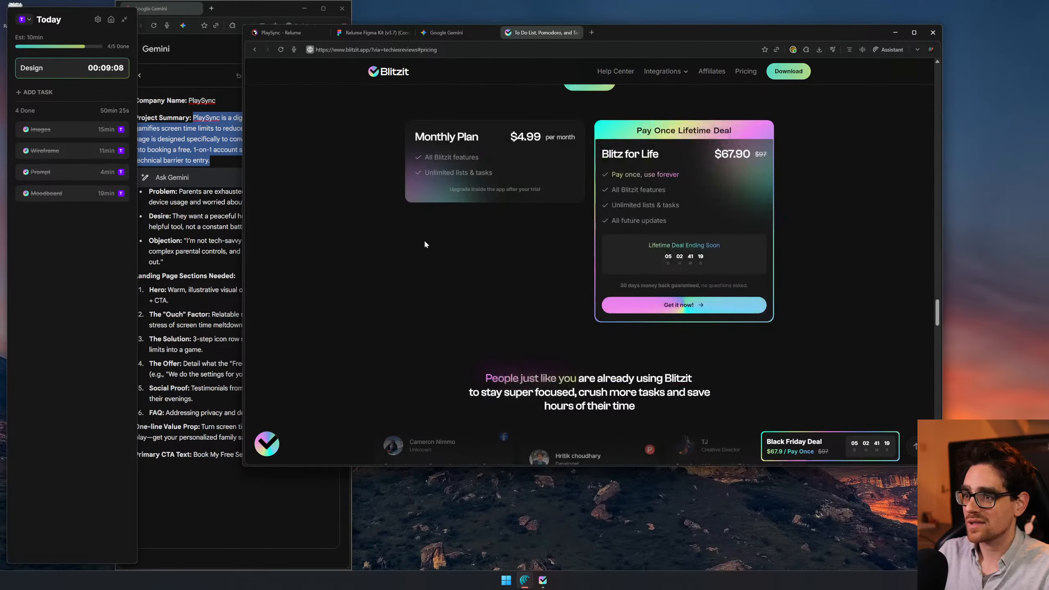
drag(610, 154, 743, 155)
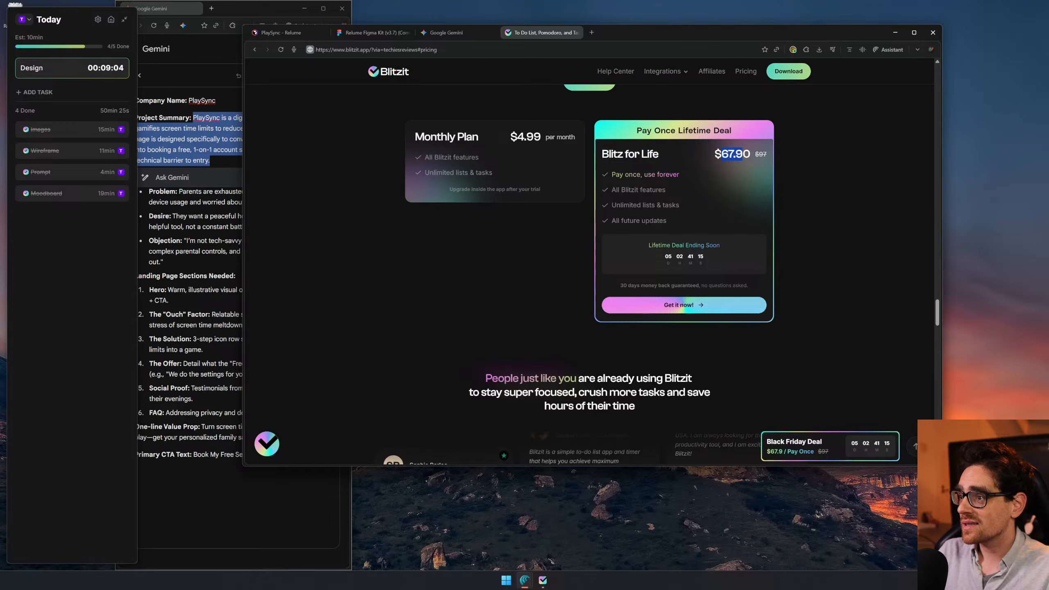
click(803, 176)
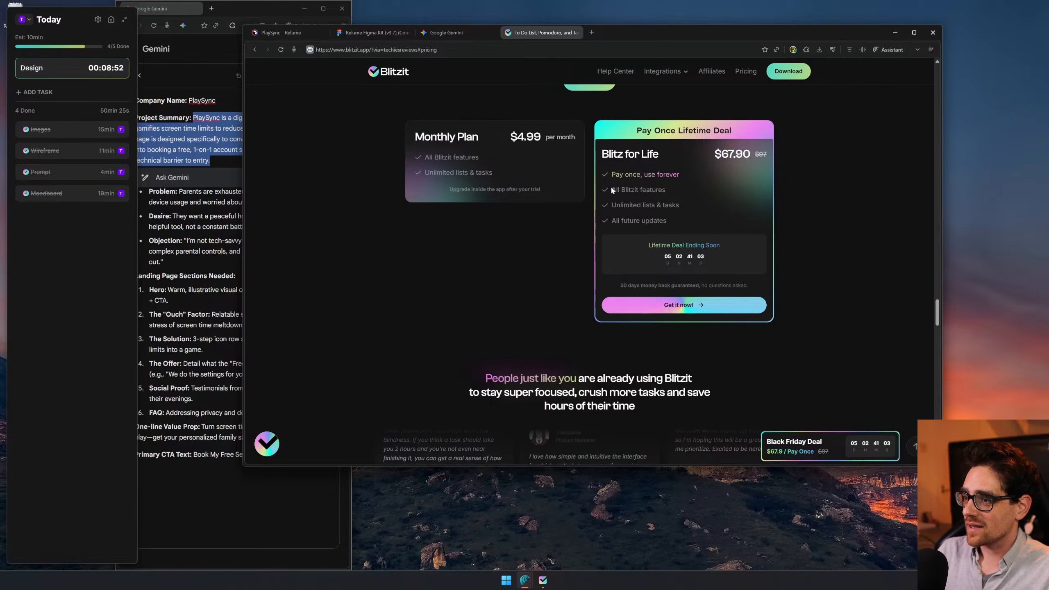
drag(716, 260, 774, 232)
click(800, 247)
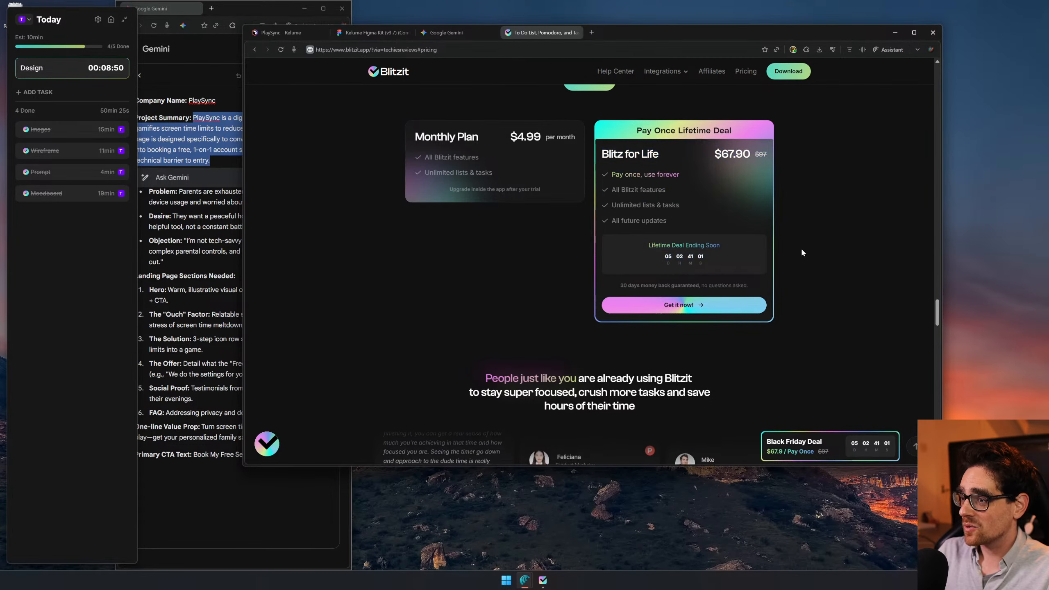
scroll(790, 214, down, 15)
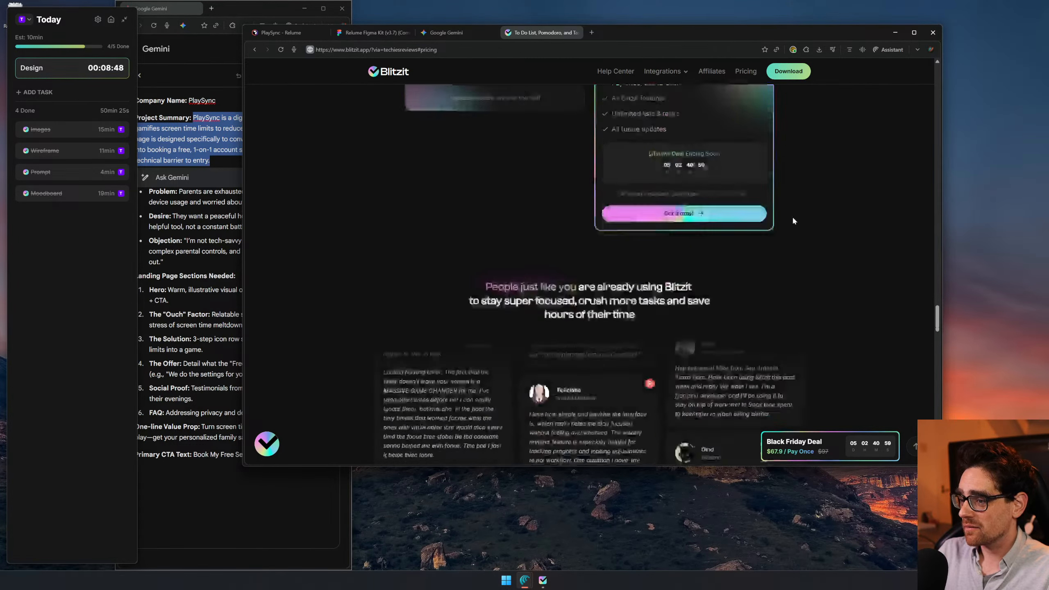
scroll(828, 272, up, 20)
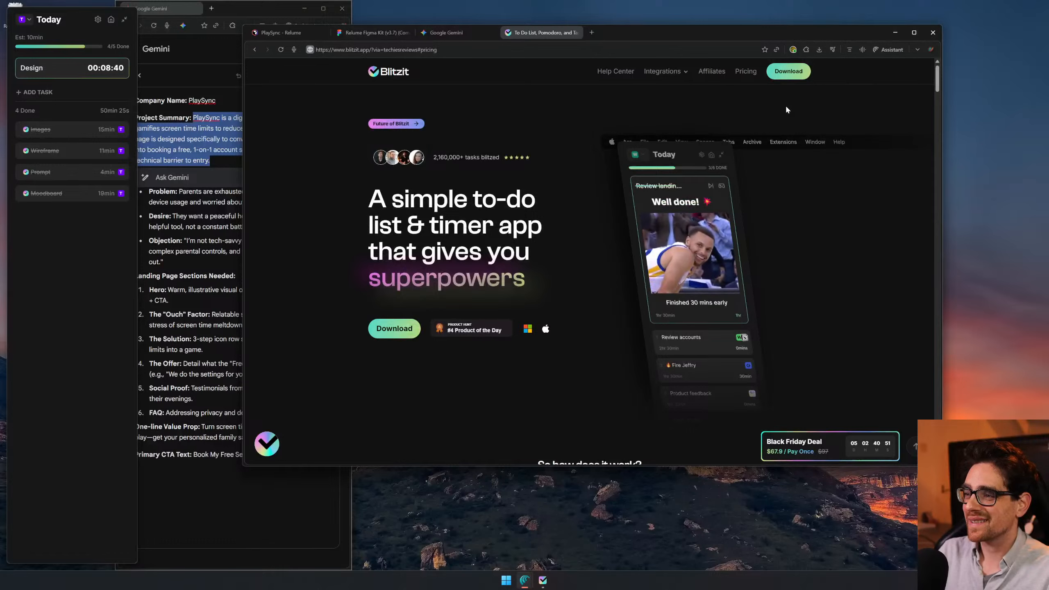
- Close the Blitzit website and switch to the PlaySync wireframe in Relume
middle_click(550, 31)
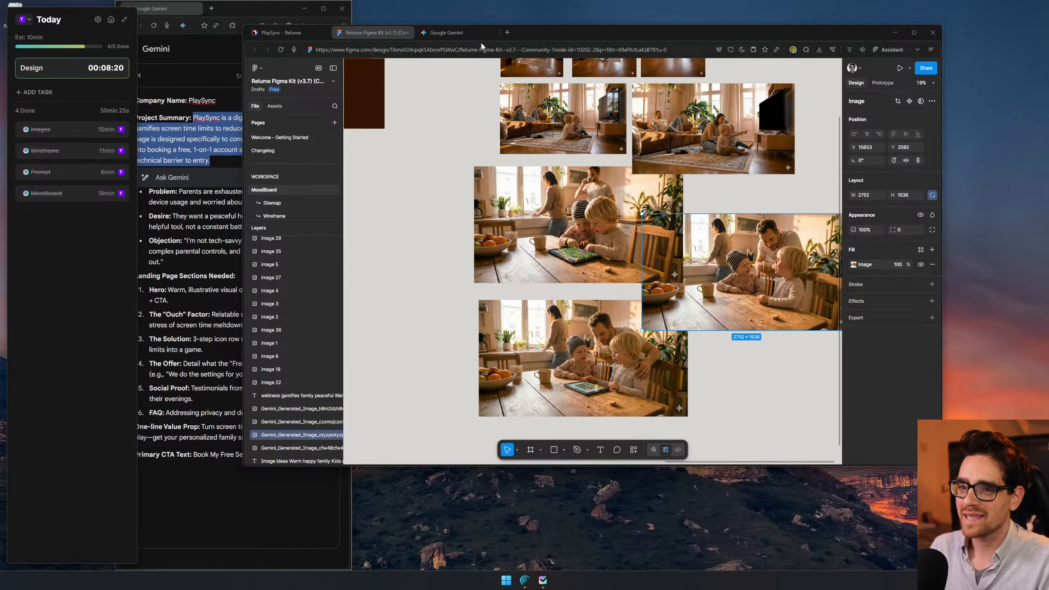
click(263, 36)
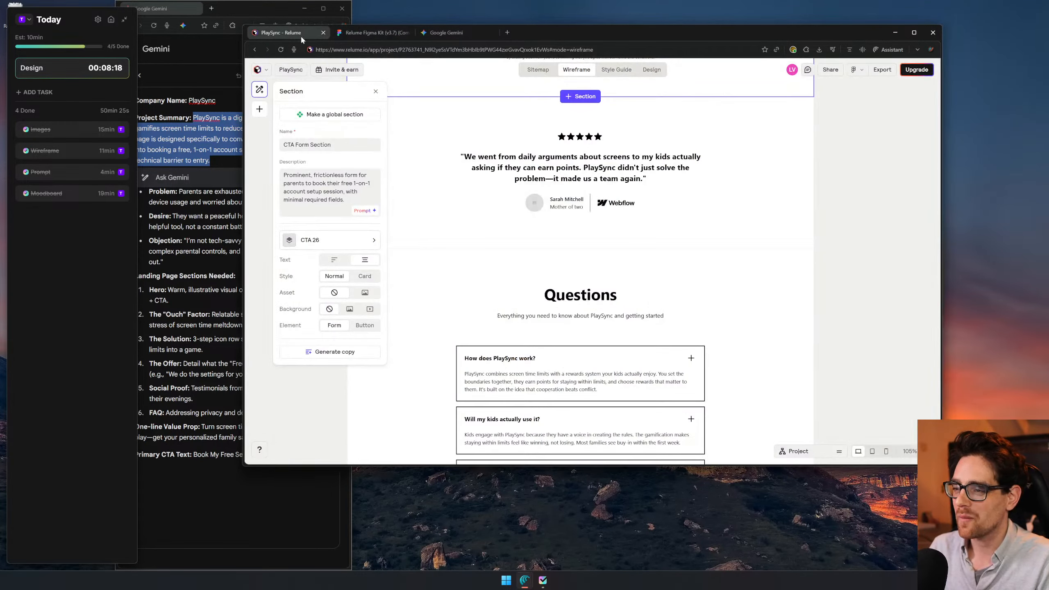
- In Relume's style guide, replace the blue main color with CB4A00 copied from the orange swatch on the Figma moodboard
click(619, 70)
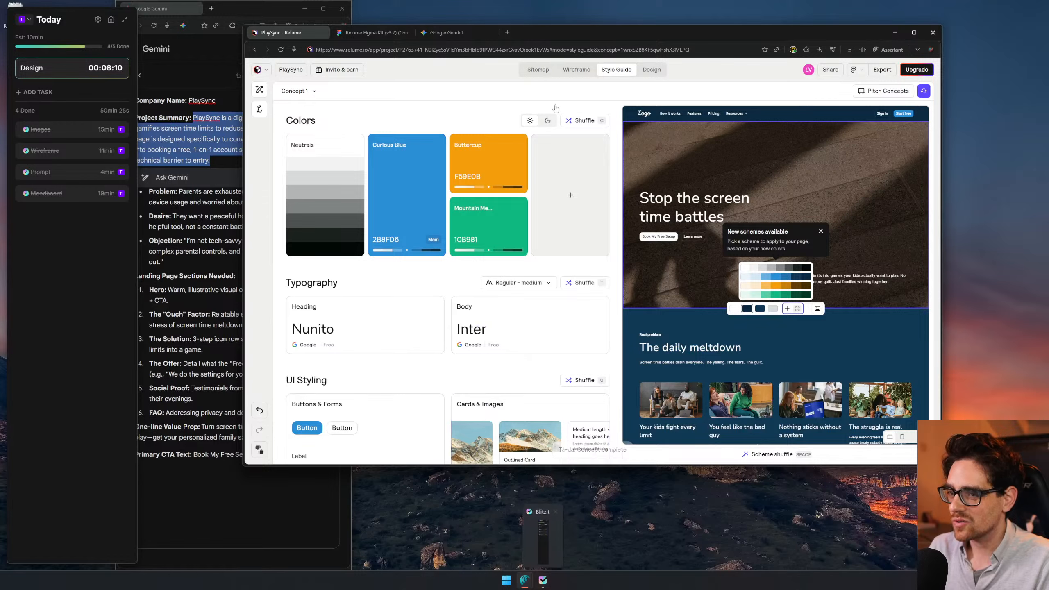
click(374, 33)
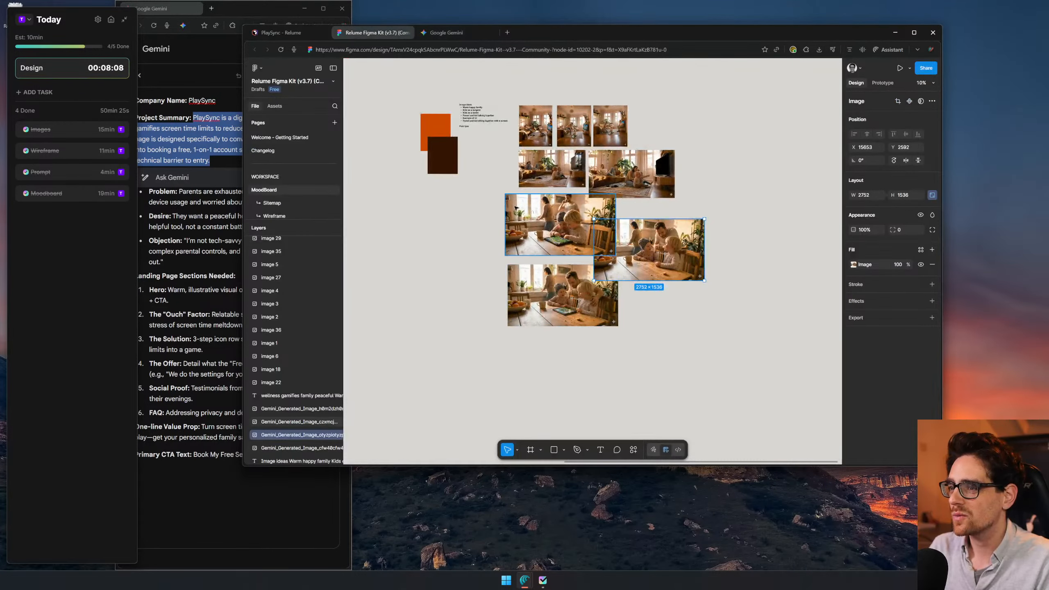
drag(454, 100, 624, 242)
scroll(626, 250, up, 3)
click(599, 286)
click(867, 264)
click(299, 35)
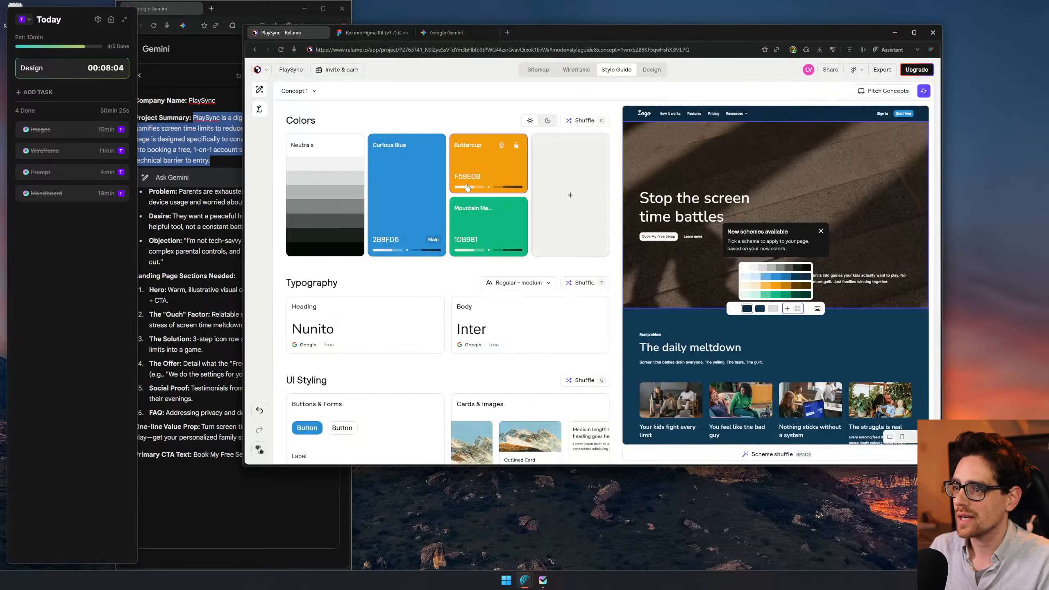
click(404, 204)
click(337, 203)
text(#CB4A00)
click(448, 283)
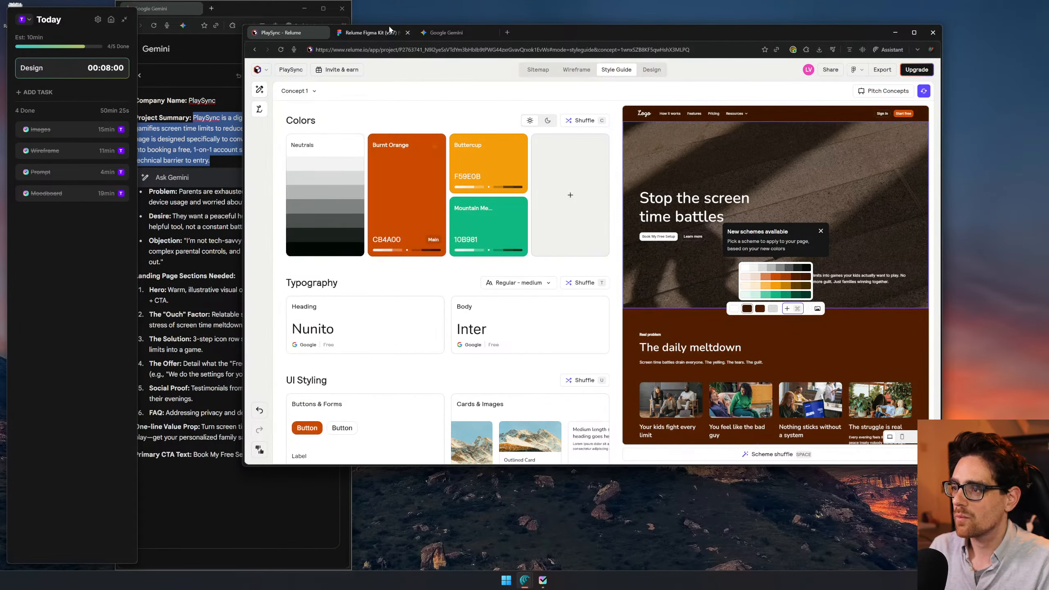
- Copy the fill color 331403 from the dark brown moodboard swatch in Figma and view the generated PlaySync UI image enlarged in Gemini
click(375, 33)
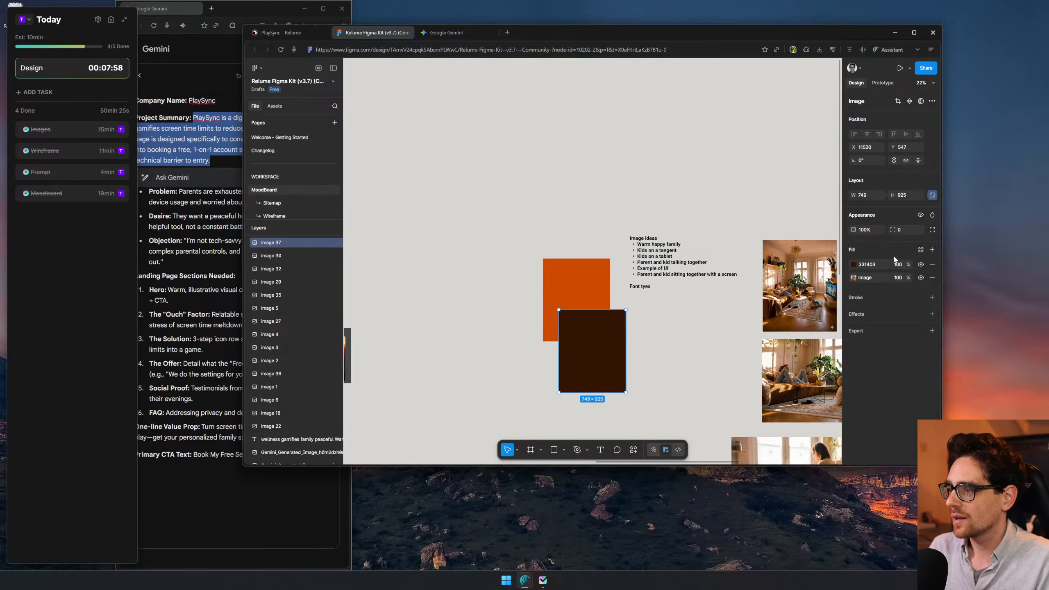
click(447, 33)
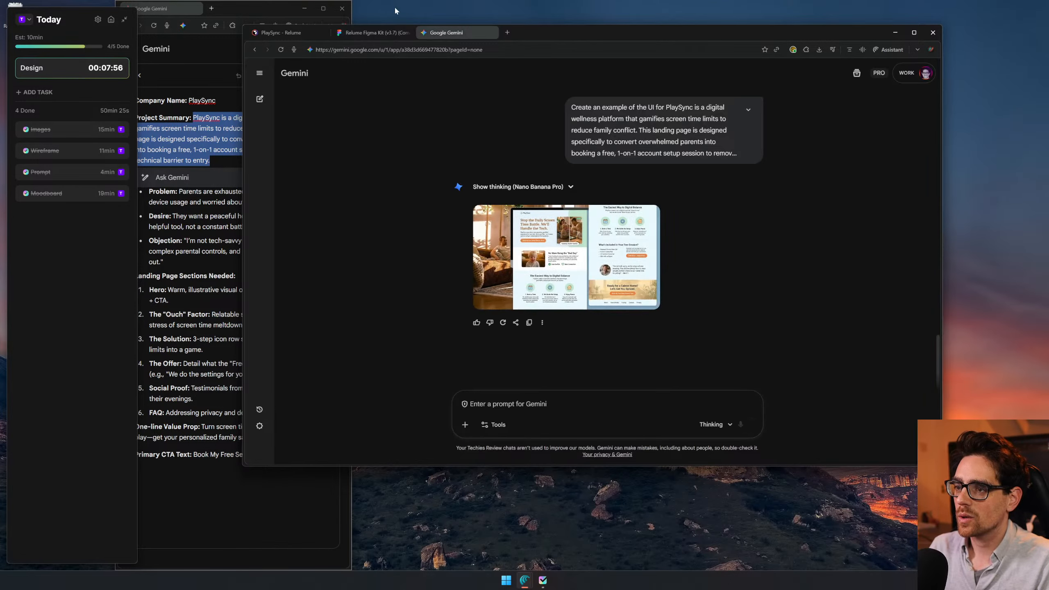
click(541, 251)
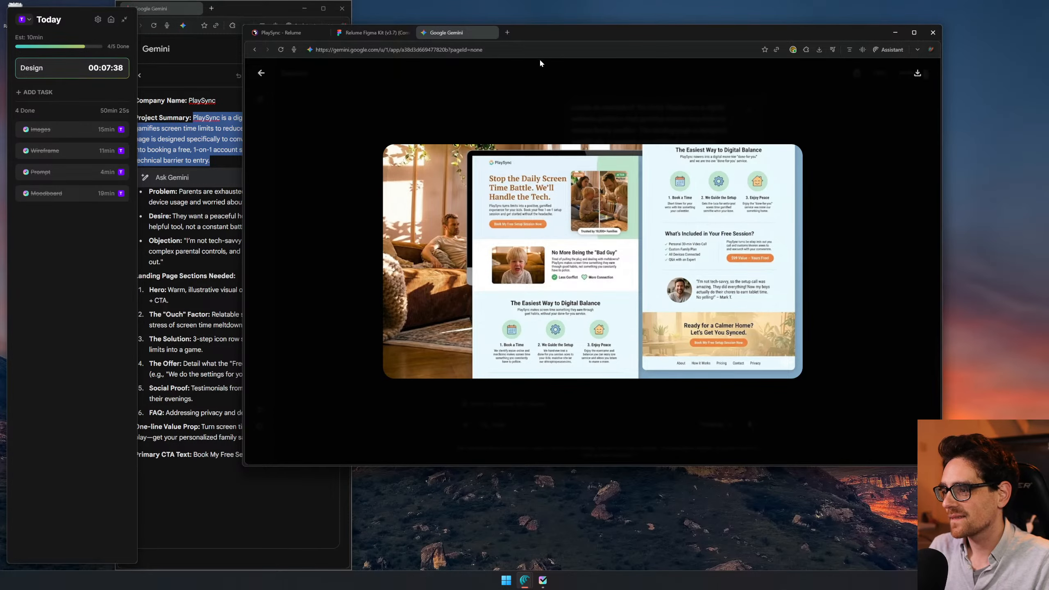
click(831, 105)
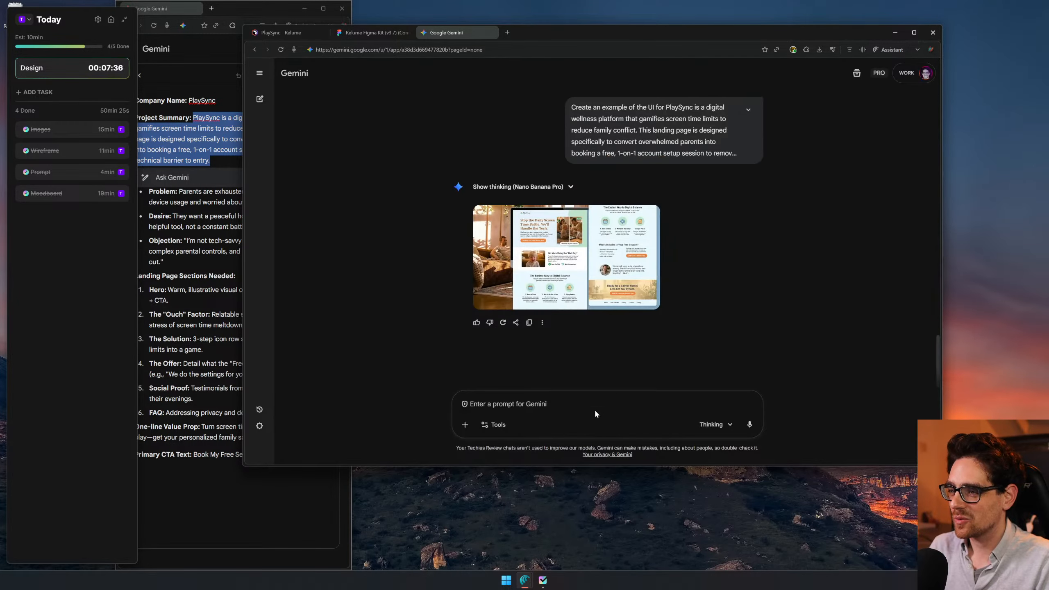
- Send Gemini the prompt "Generate the pictures from this ui"
text(Generate the pictures f)
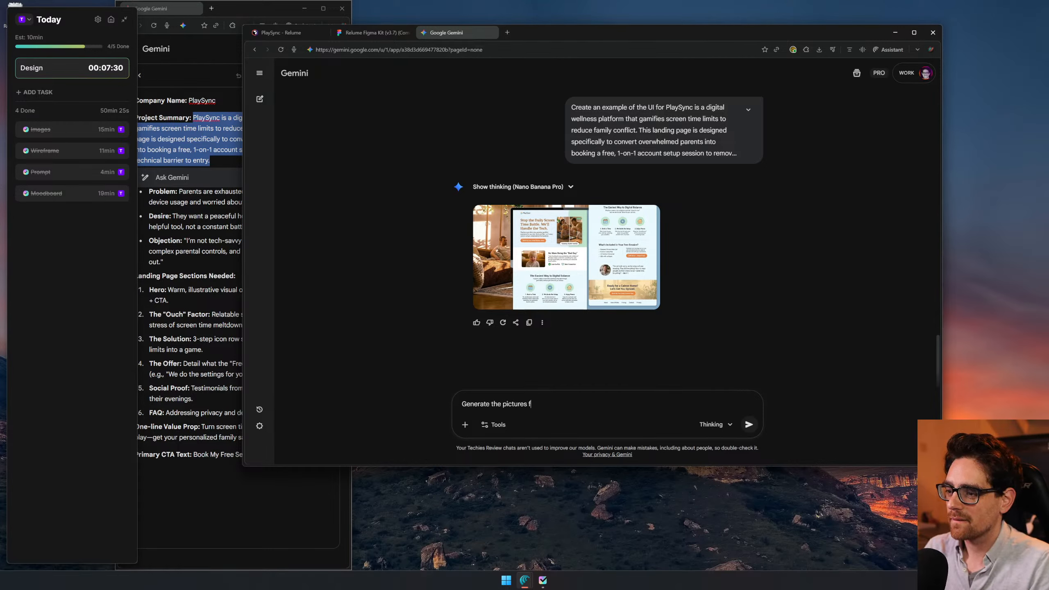
text(rom this ui)
key(Return)
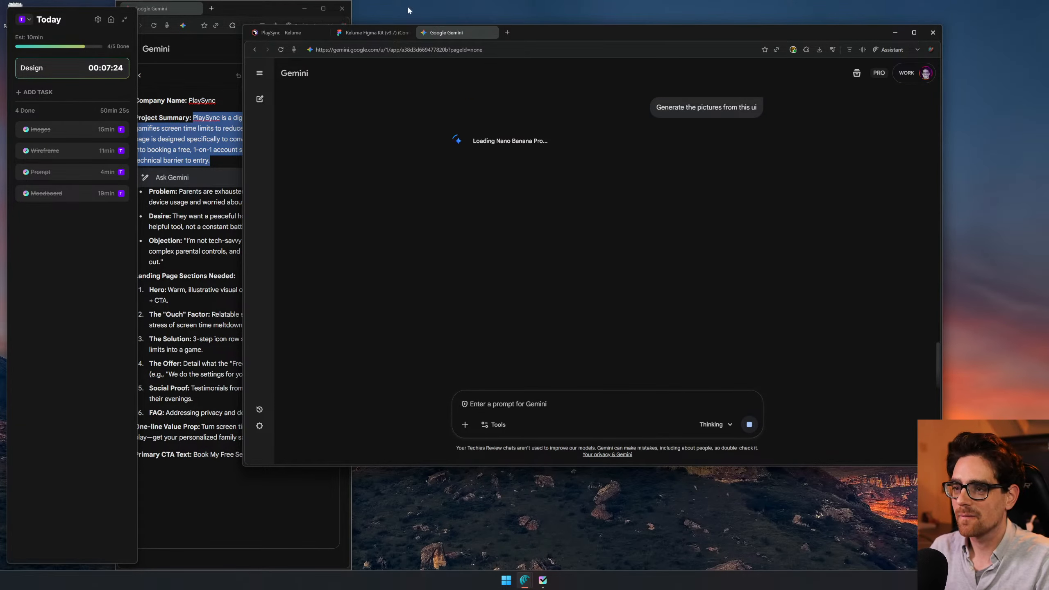
- Switch back to Relume and replace the Buttercup color in the style guide with the copied 331403
click(374, 33)
click(283, 32)
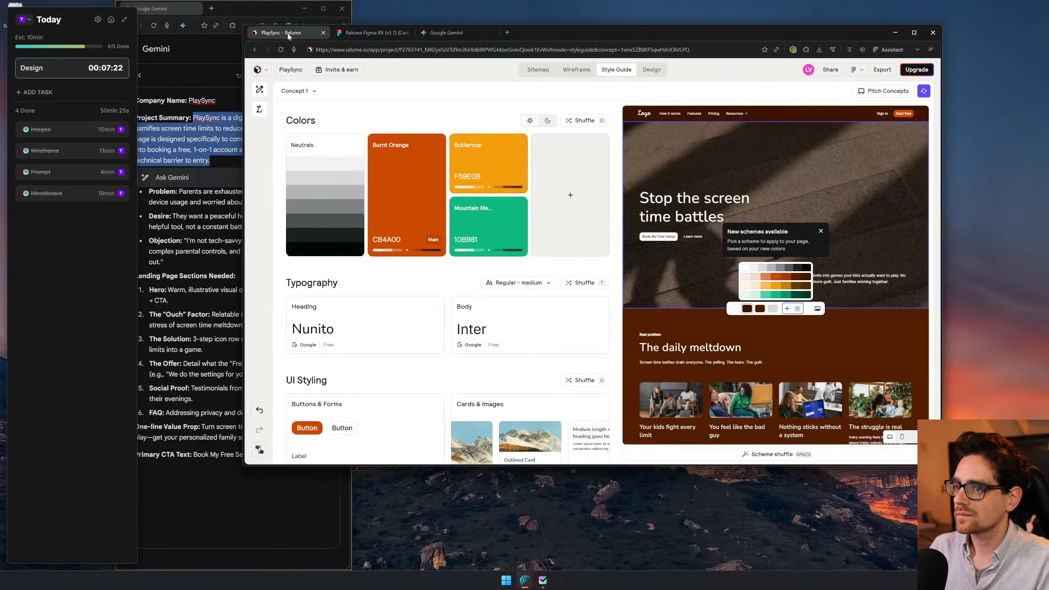
click(464, 175)
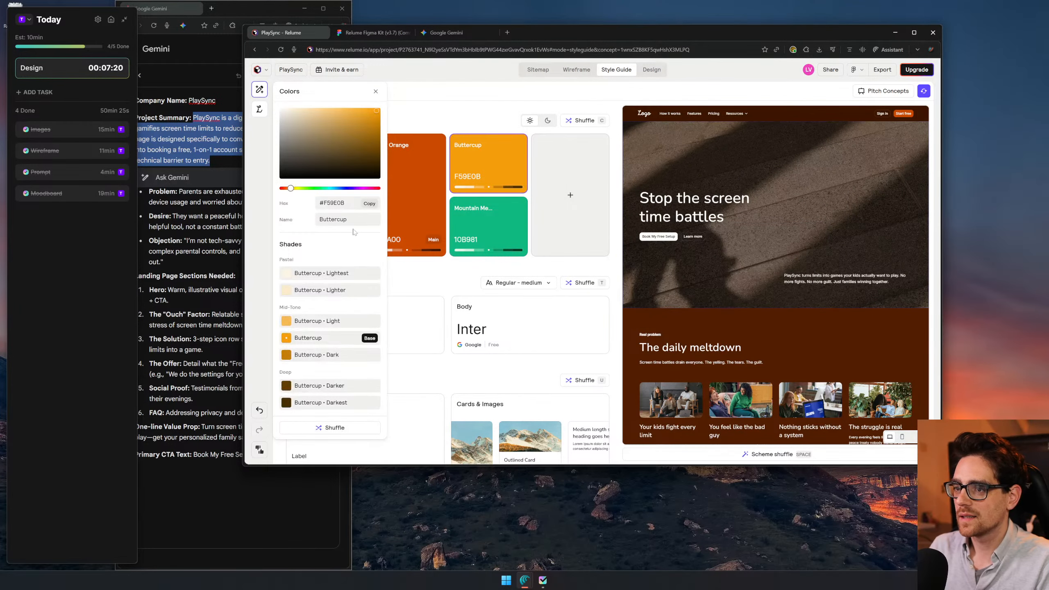
double_click(334, 204)
text(331403)
click(436, 114)
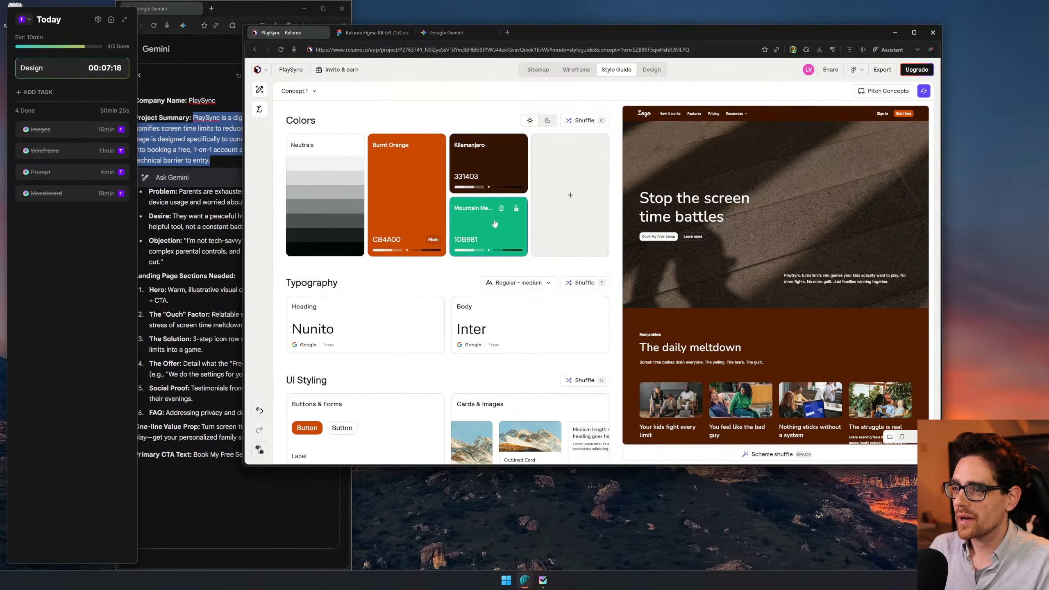
- Delete the green accent color and lock both the dark brown 331403 and the orange CB4A00 colors
click(503, 209)
click(597, 145)
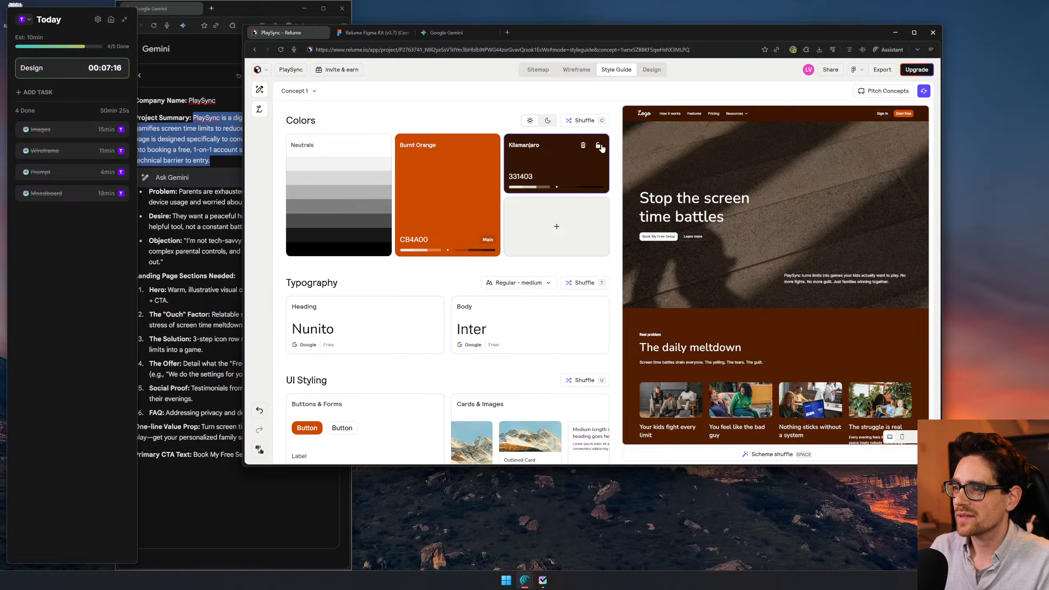
click(490, 145)
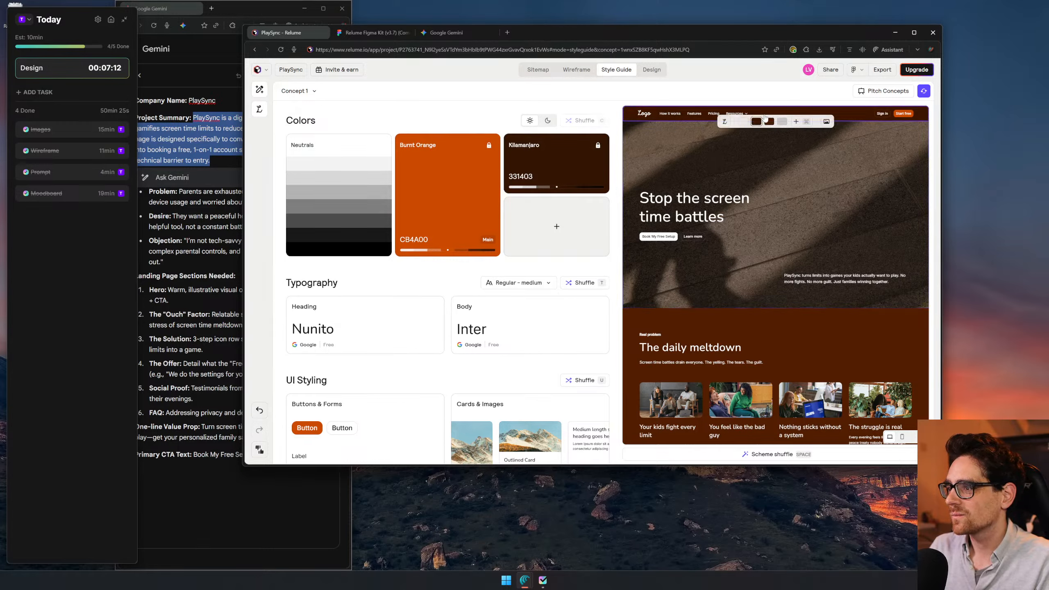
- Generate random style concepts with Surprise me until the headings use Sora, and apply the dark brown color scheme to the navbar
click(924, 90)
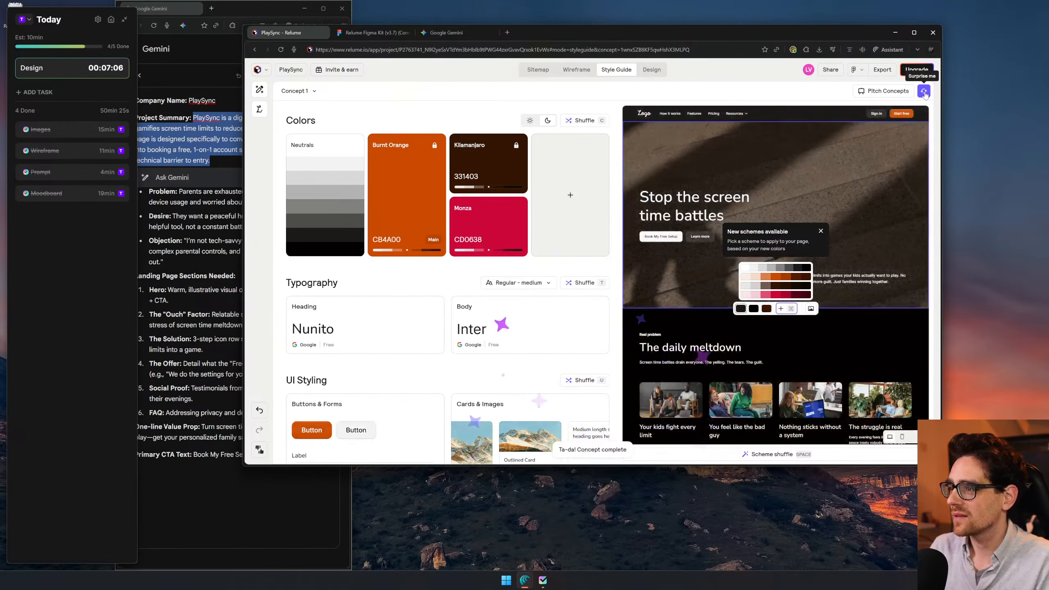
click(925, 92)
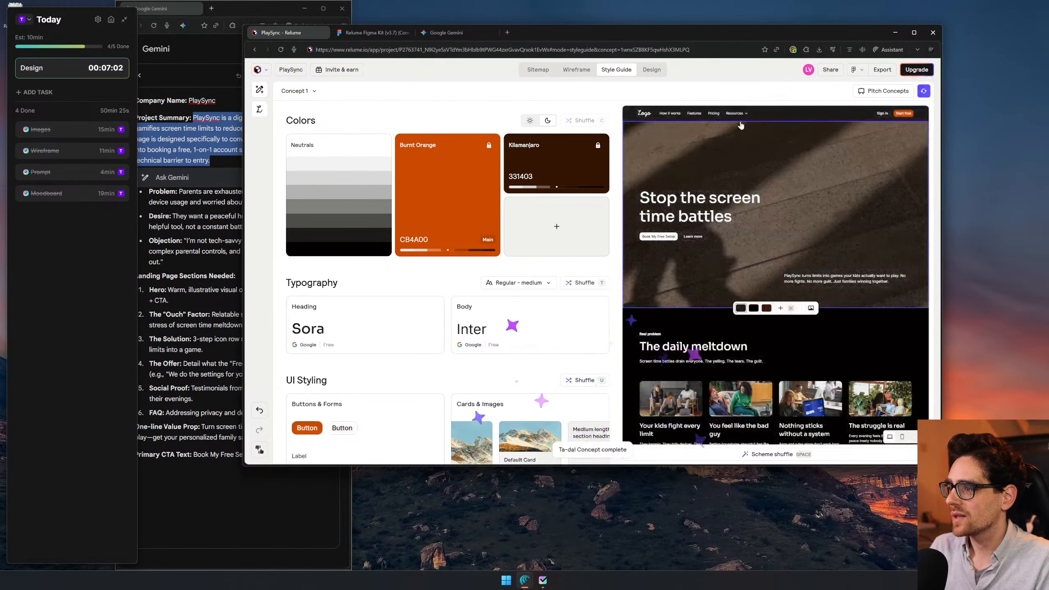
click(775, 120)
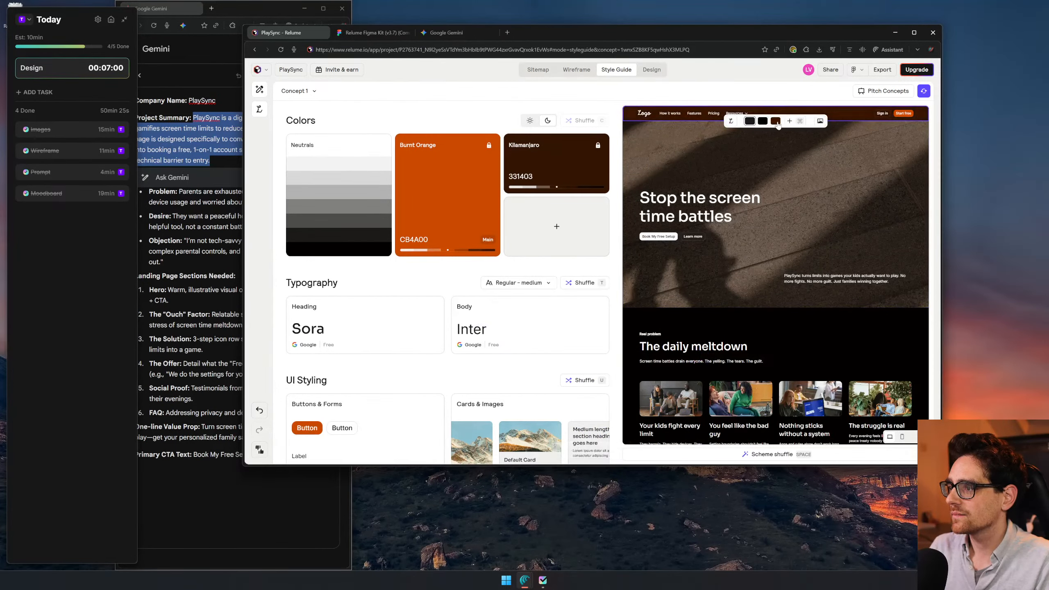
- Try to replace the hero section's background image with Gemini_Generated_Image_otyzpiotyzpiotyz from the Downloads folder
click(788, 192)
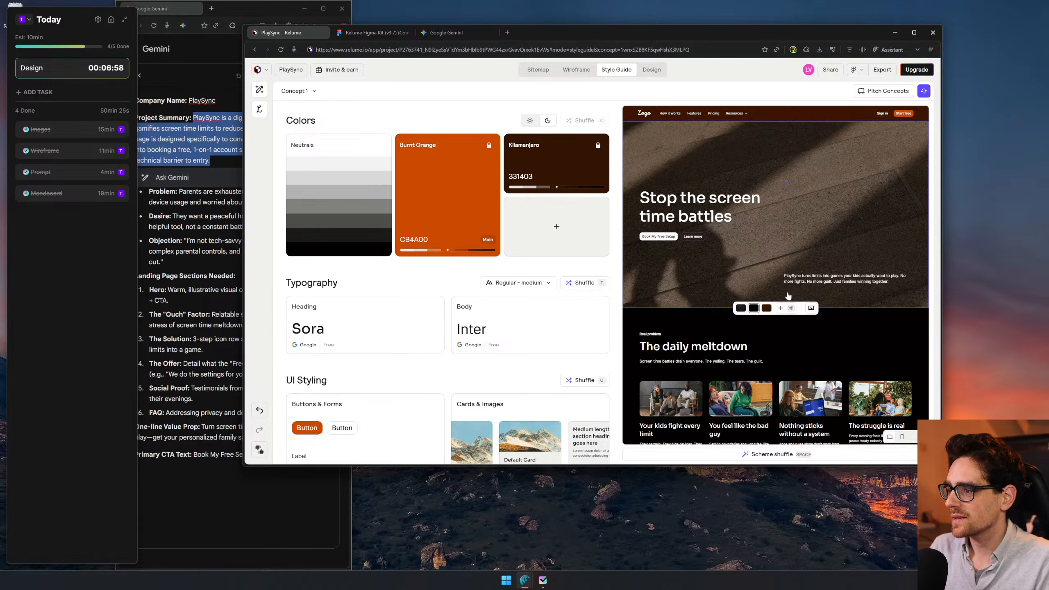
click(810, 308)
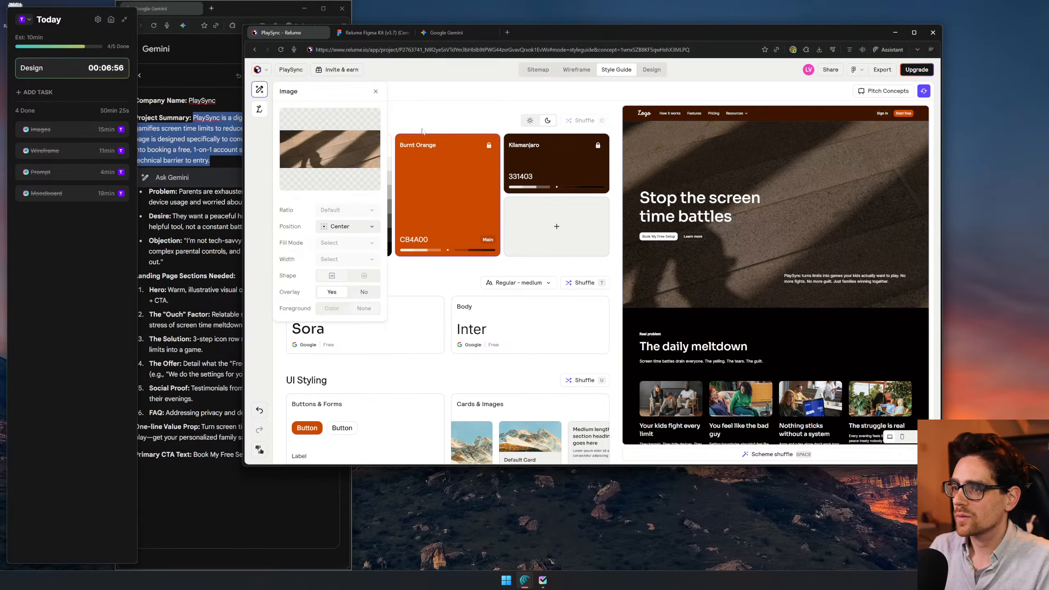
click(331, 154)
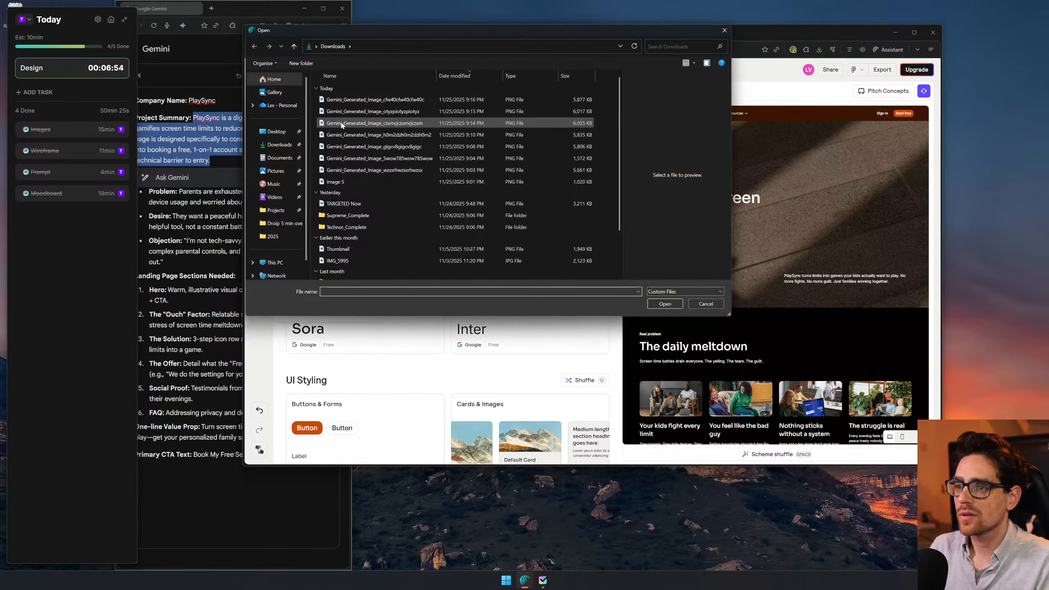
click(354, 100)
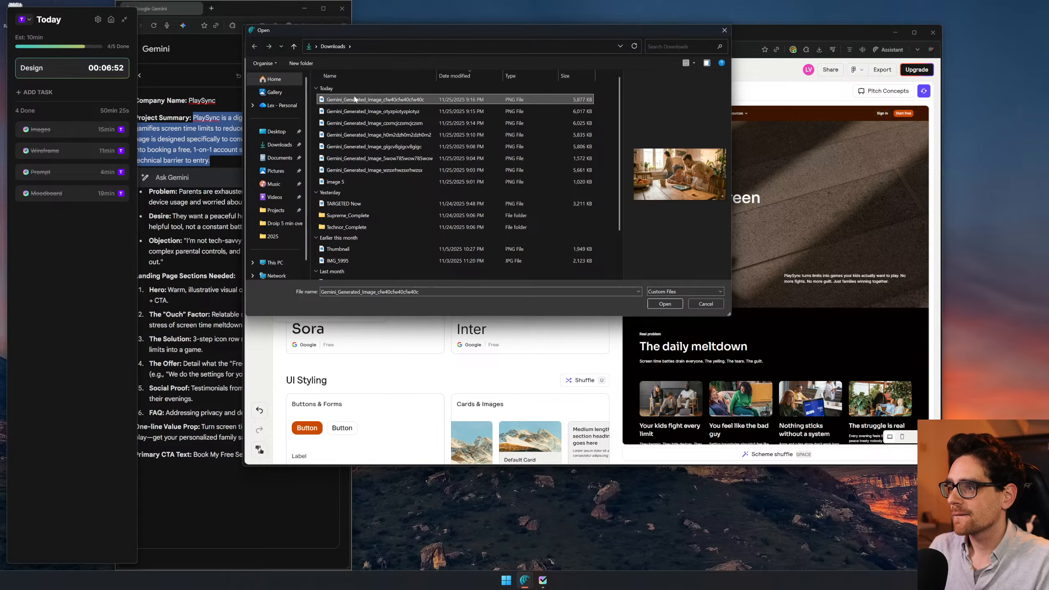
click(359, 112)
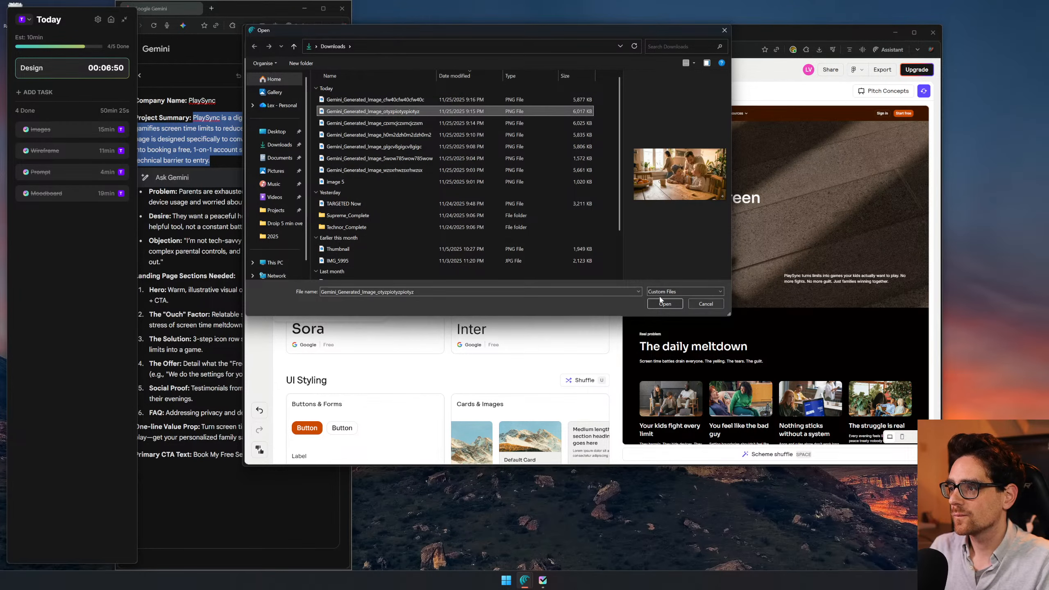
click(663, 305)
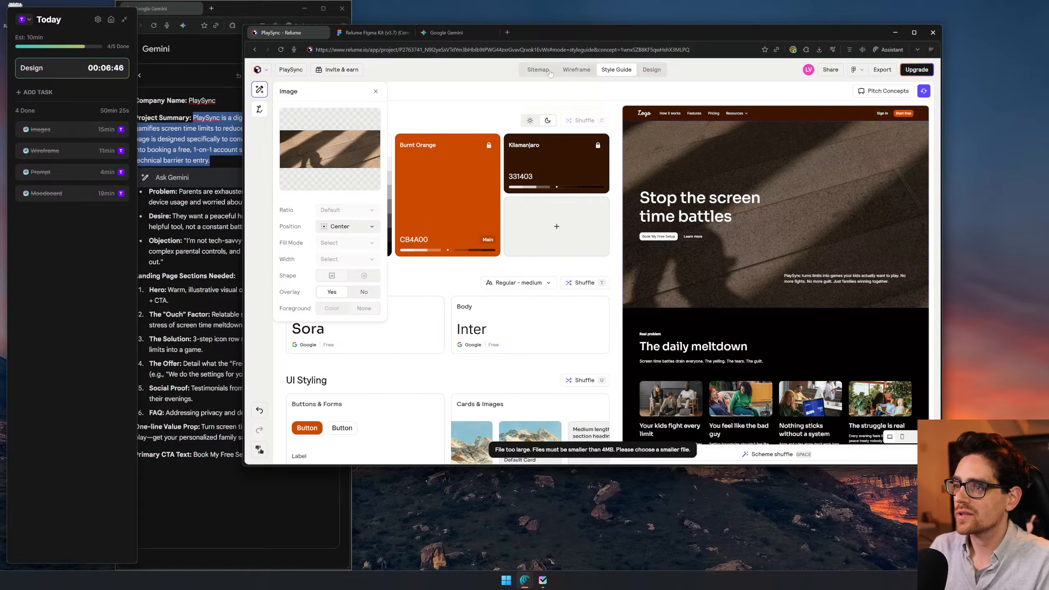
- Search the web for "smush image optimizer" in a new browser tab
click(508, 32)
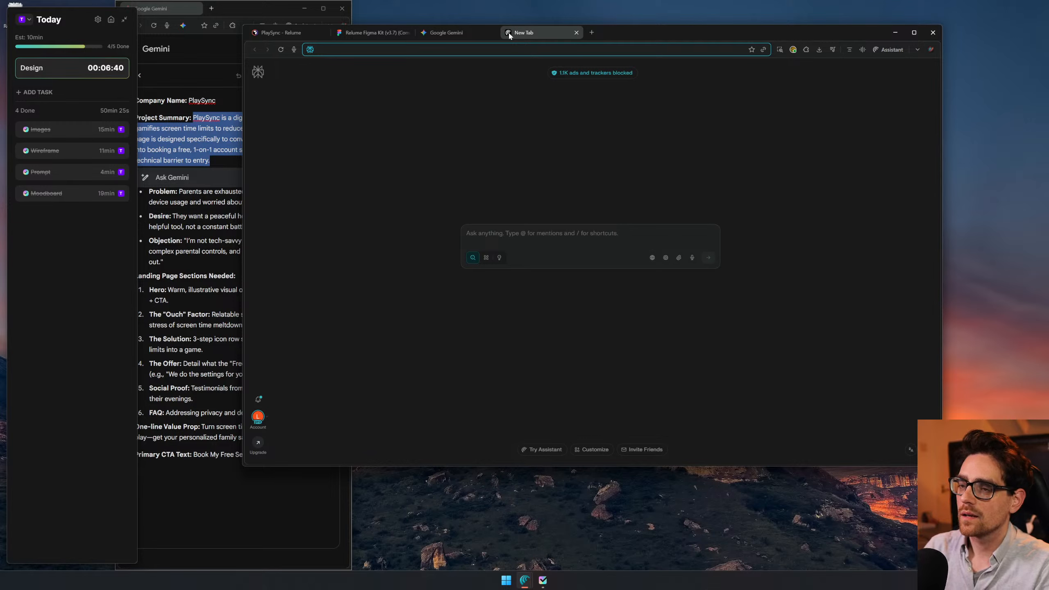
text(smush image optimizer)
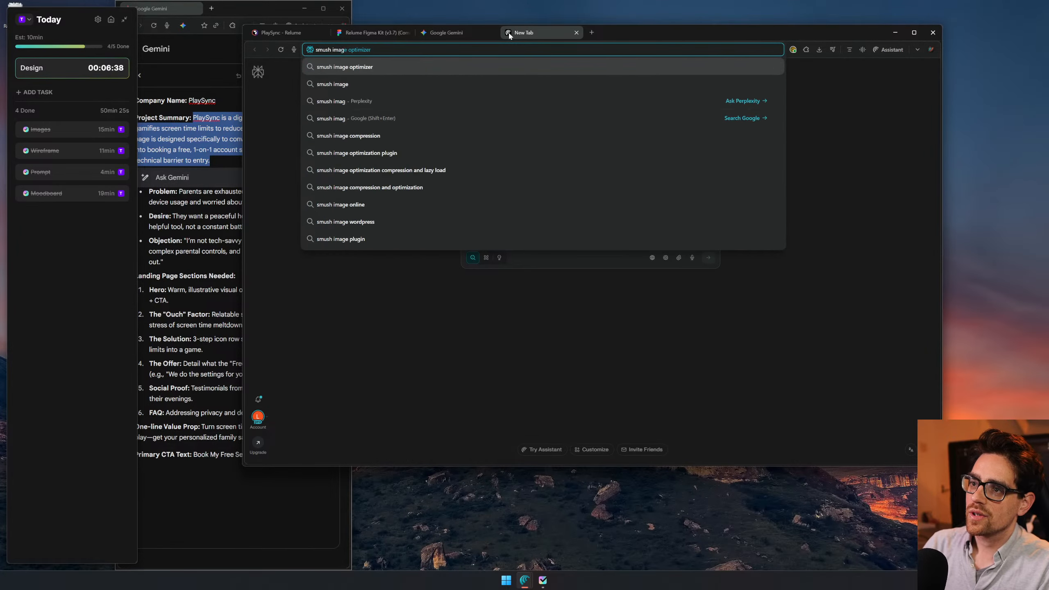
key(Return)
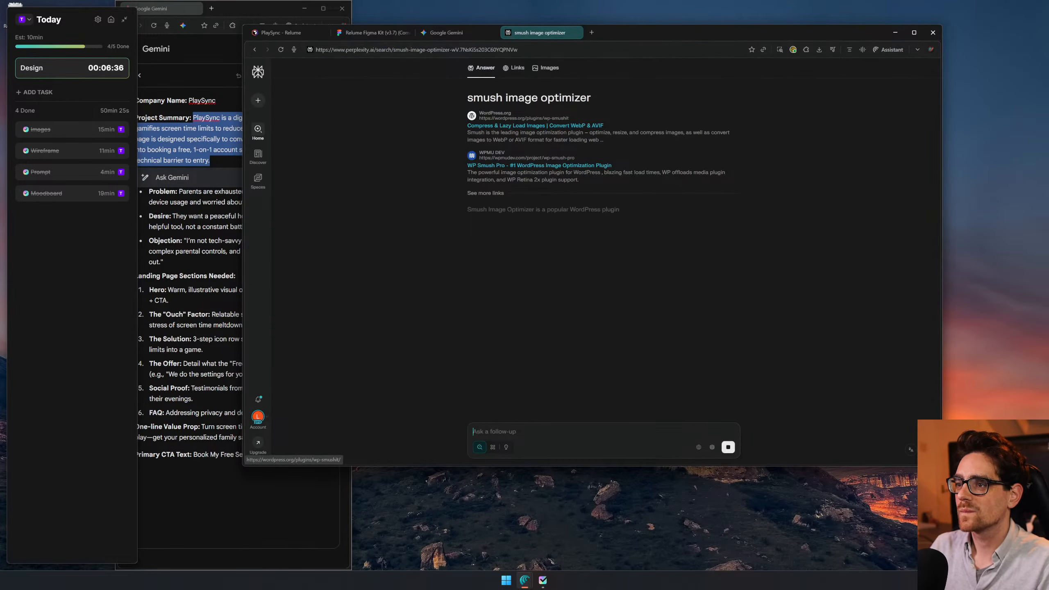
- Search for "tinypng" and open the TinyPNG image compression website
click(503, 51)
text(tinypng)
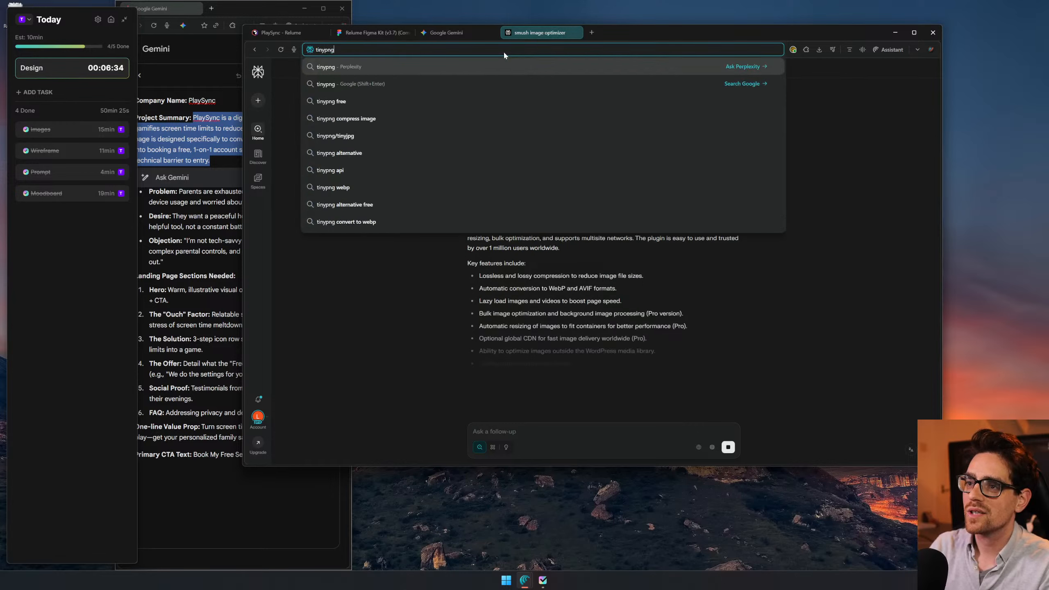
key(Return)
click(537, 131)
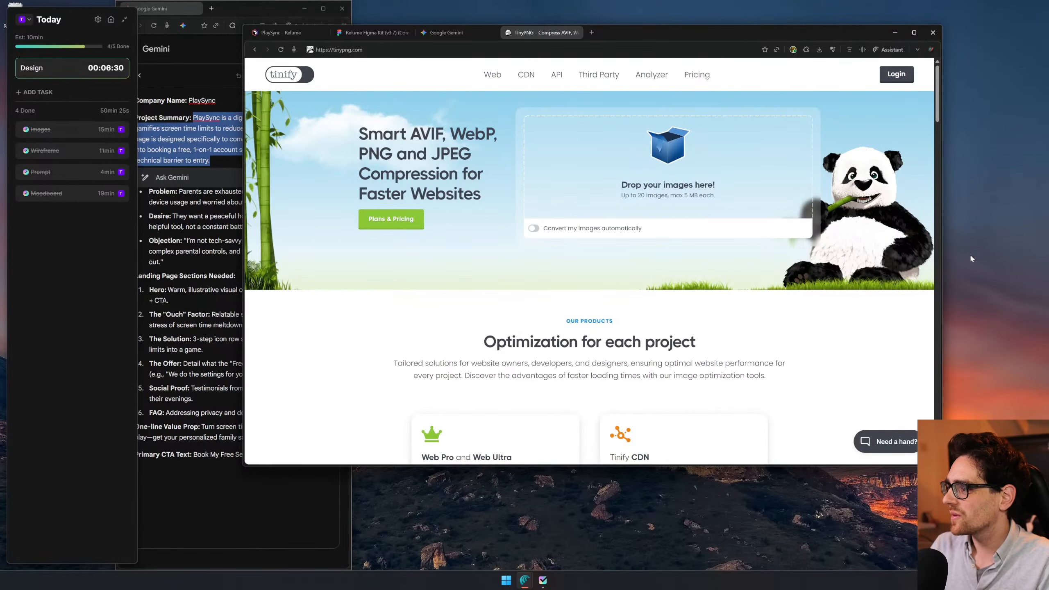
- Find the user's Downloads folder with the Raycast launcher by searching for "download" and open it
key(super)
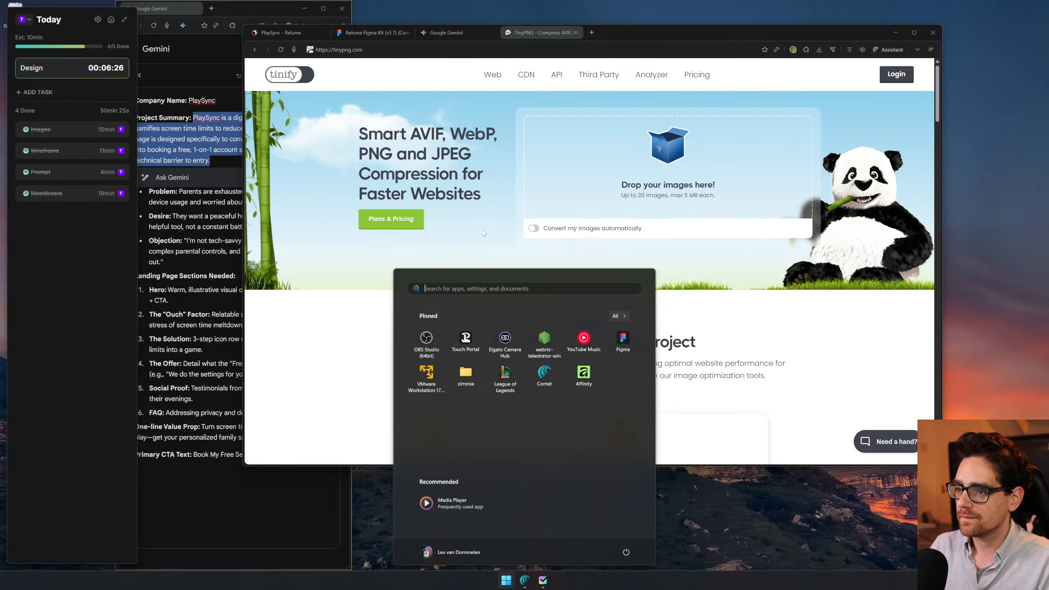
key(super)
key(alt+space)
text(dow)
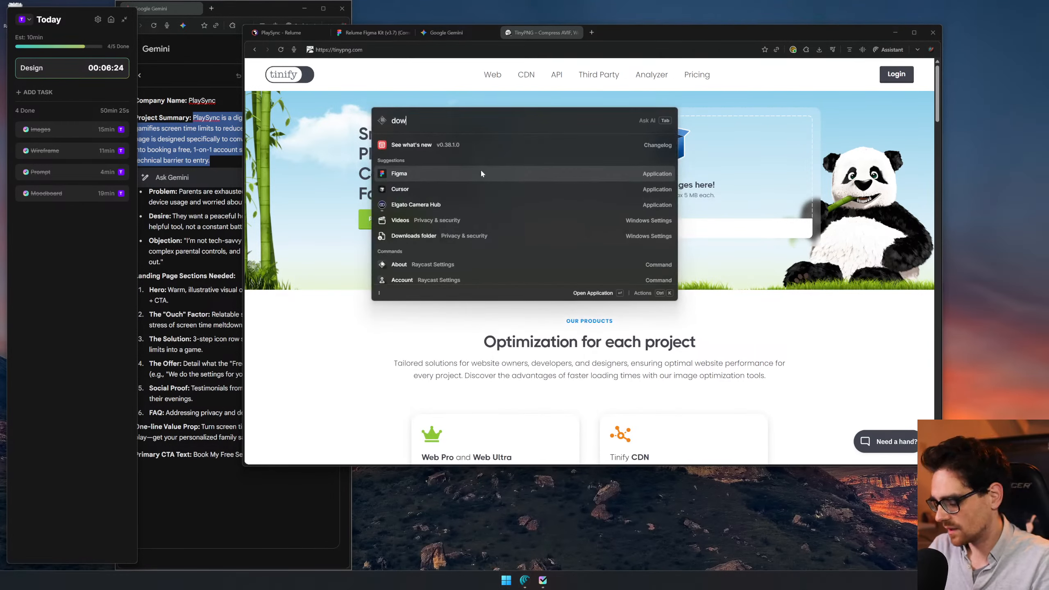
text(nlaods)
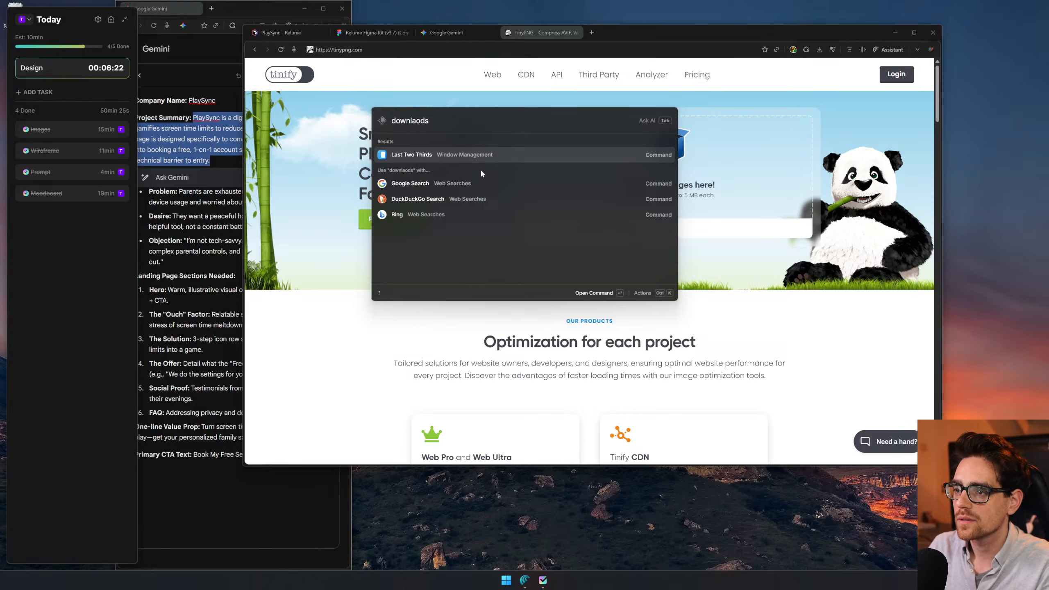
key(BackSpace)
key(BackSpace)
key(BackSpace)
key(BackSpace)
text(oa)
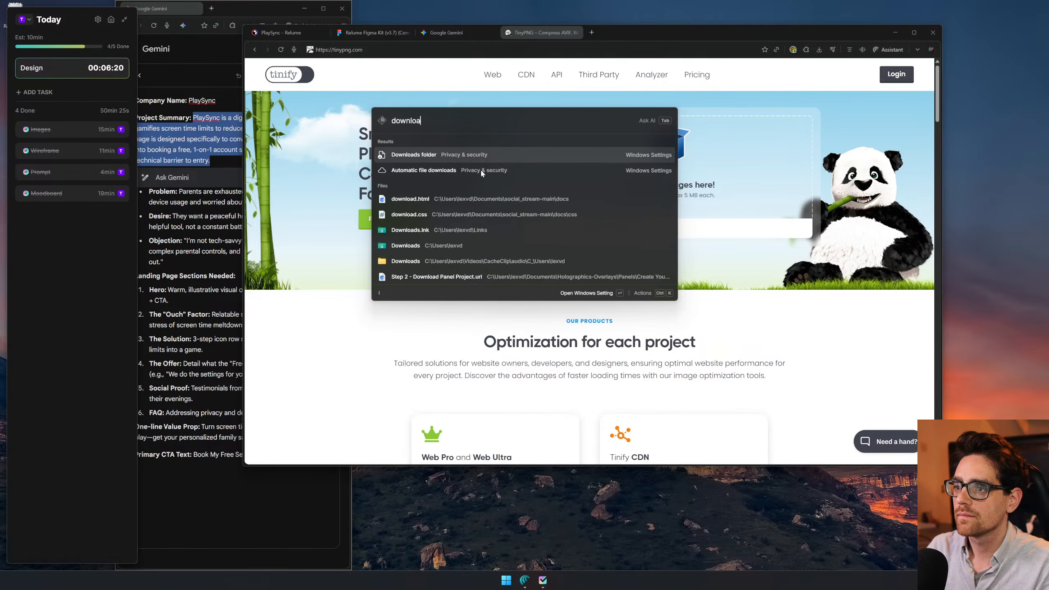
text(d)
key(Down)
key(Down)
key(Down)
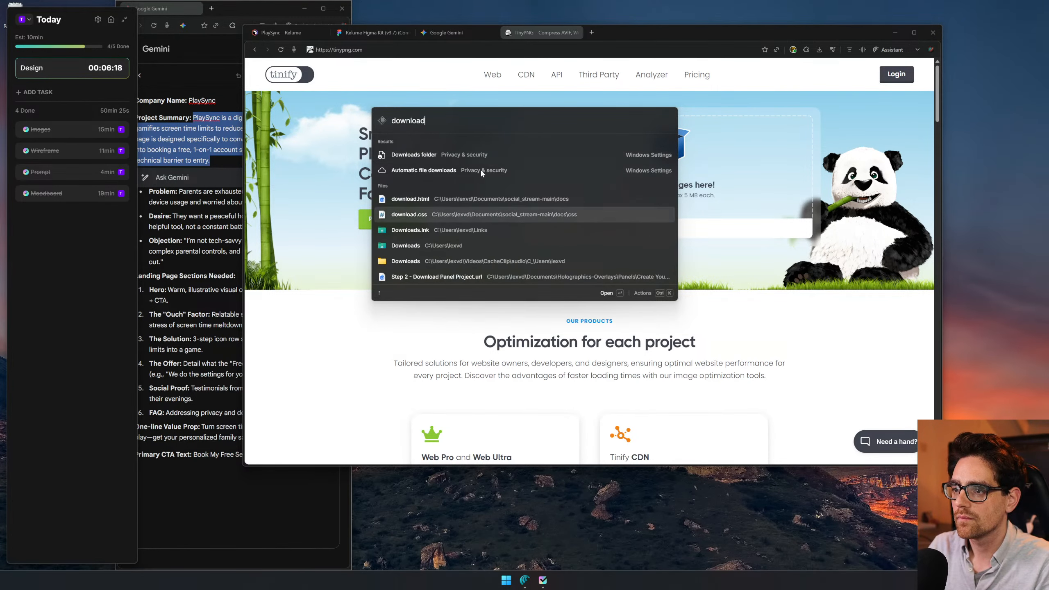
key(Down)
key(Down)
key(Return)
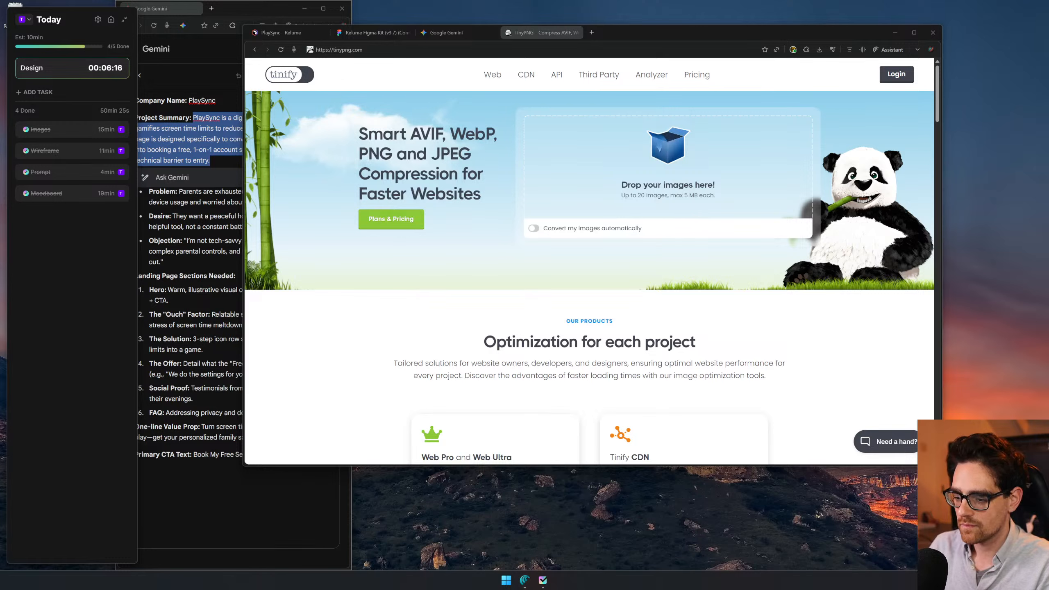
- Try to compress the Gemini-generated PNG images from the Downloads folder by uploading them to TinyPNG
mouse_move(644, 589)
mouse_down()
mouse_move(645, 469)
mouse_move(645, 589)
mouse_up()
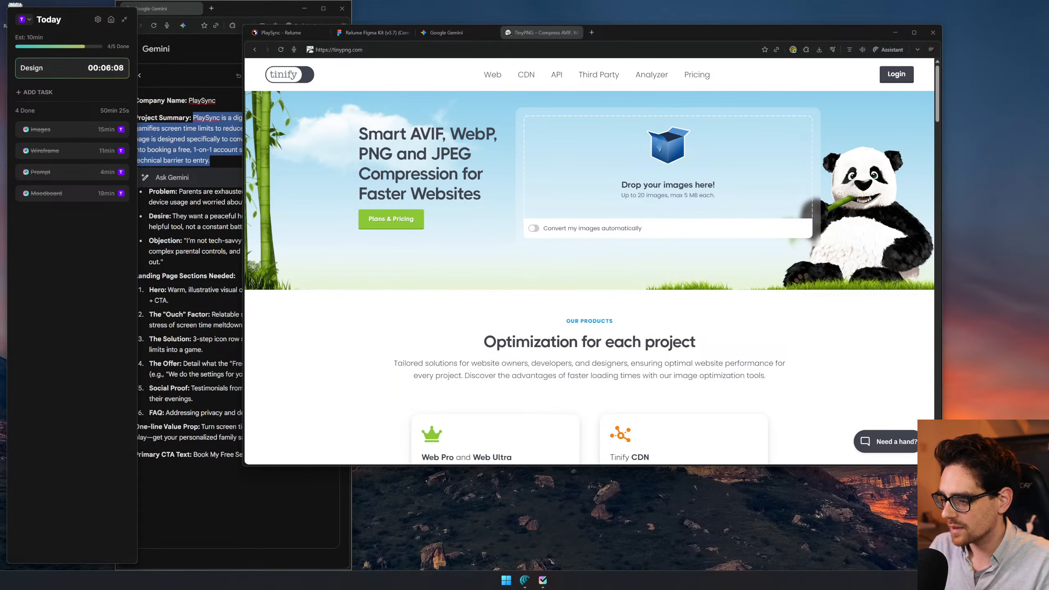
drag(496, 193, 587, 199)
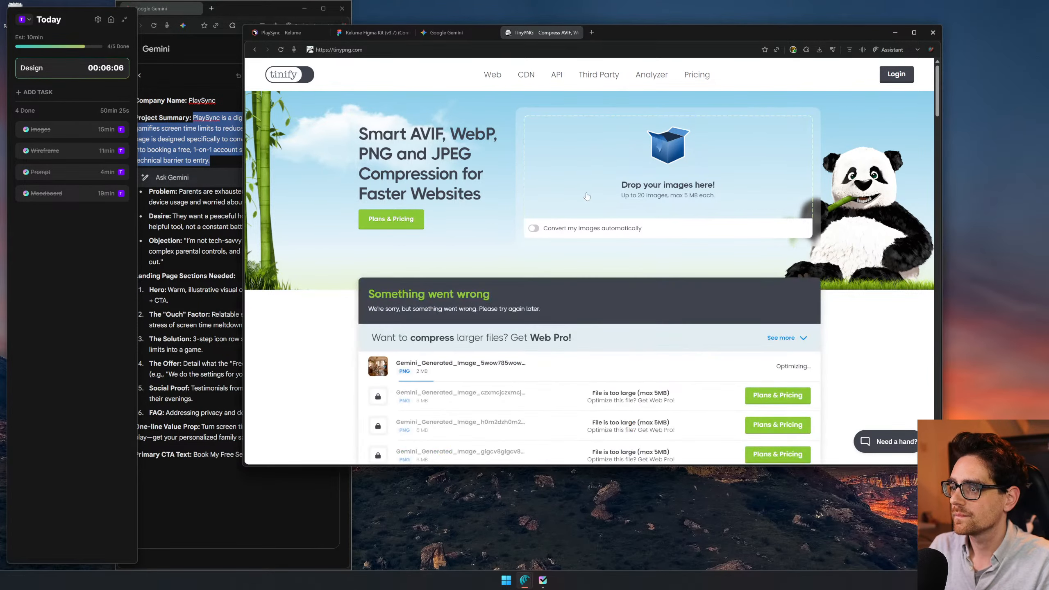
scroll(586, 199, down, 3)
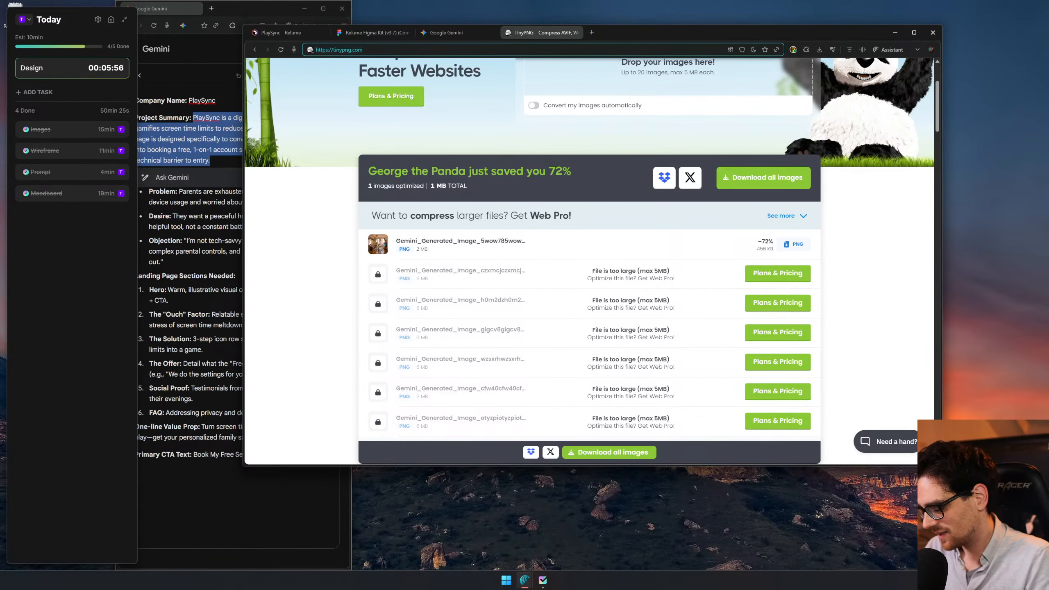
- Search the web for "smush it" and open the smush.it image optimizer website
text(smush it)
key(Return)
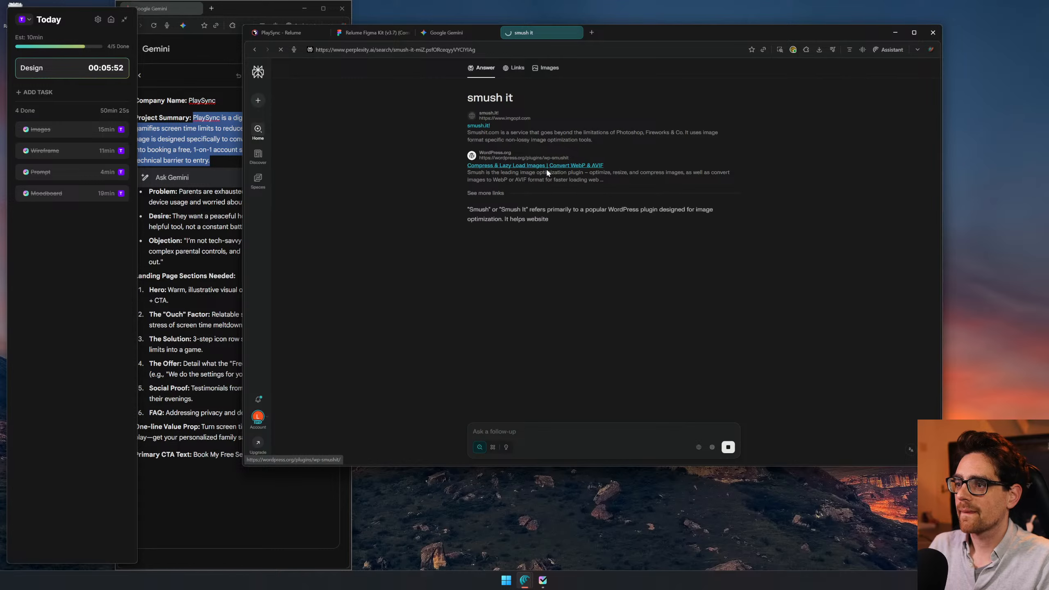
click(480, 126)
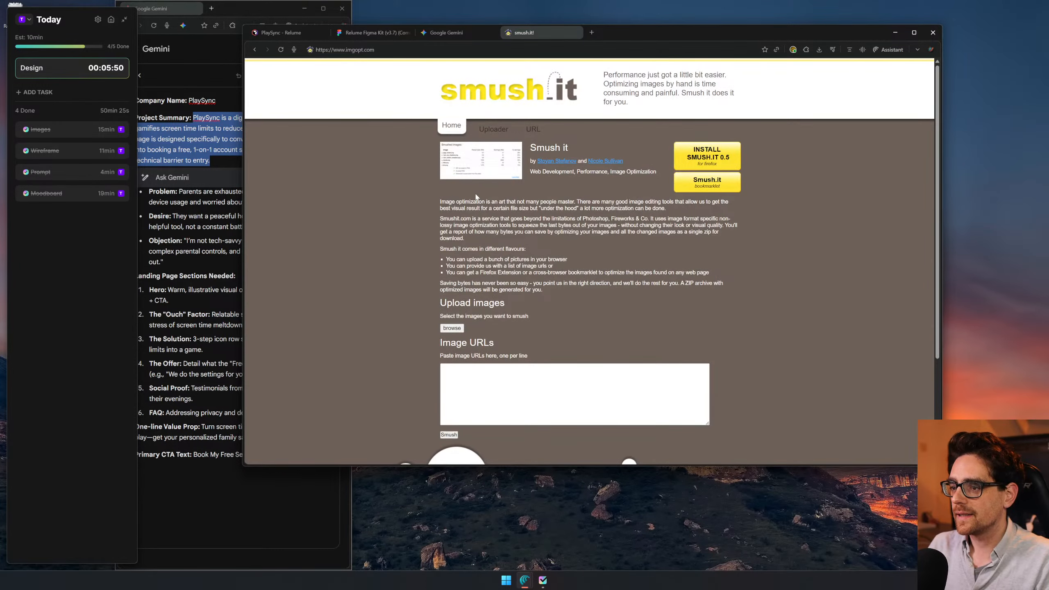
- Try to upload Gemini_Generated_Image_otyzpiotyzpiotyz from the Downloads folder to the smush.it image uploader
scroll(479, 202, down, 3)
scroll(513, 234, up, 3)
click(456, 330)
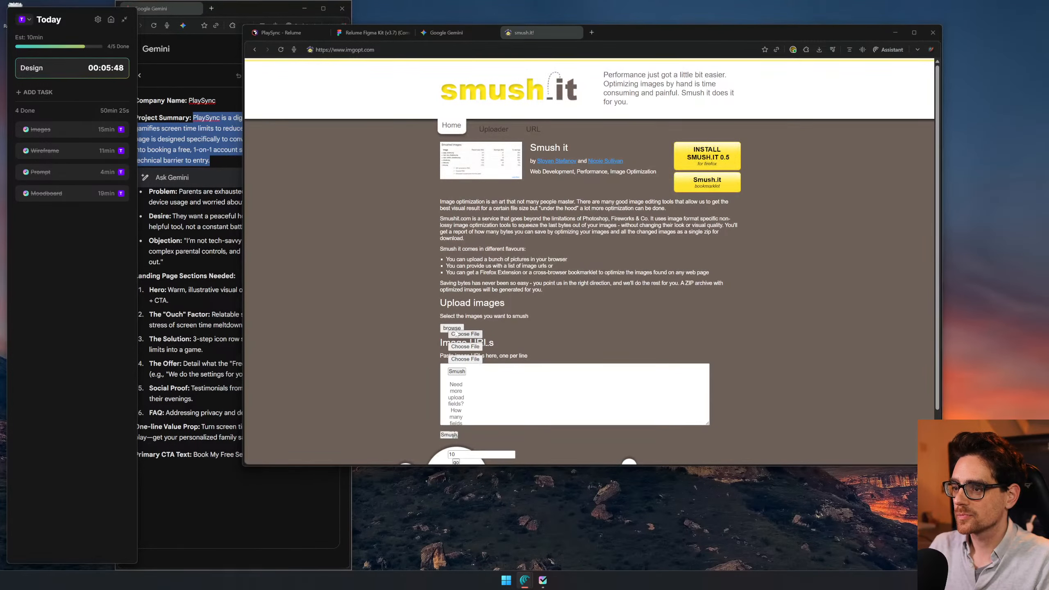
click(456, 334)
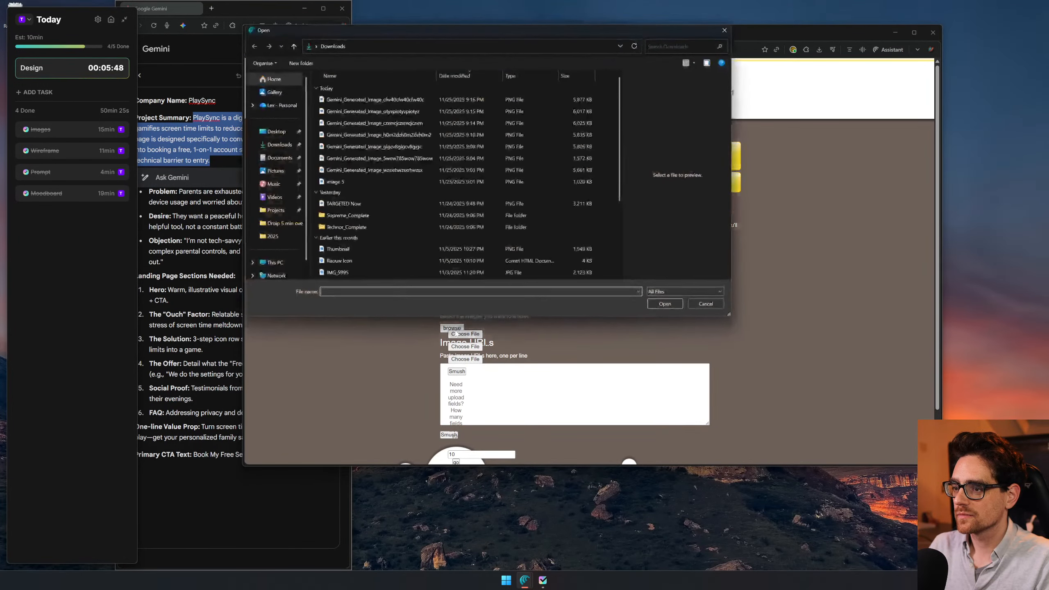
click(377, 99)
click(422, 158)
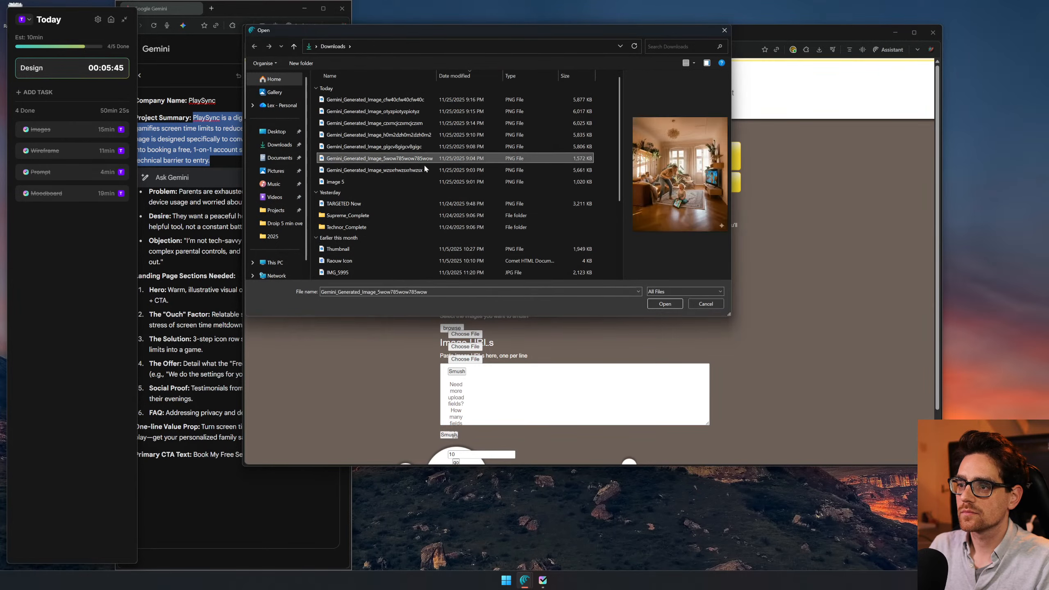
double_click(413, 110)
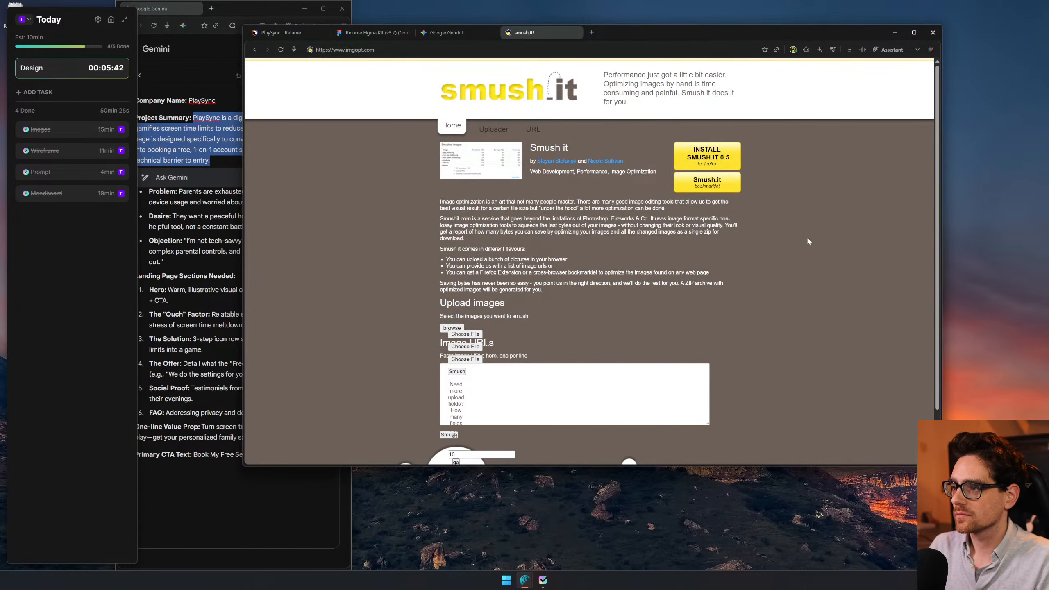
scroll(799, 224, down, 3)
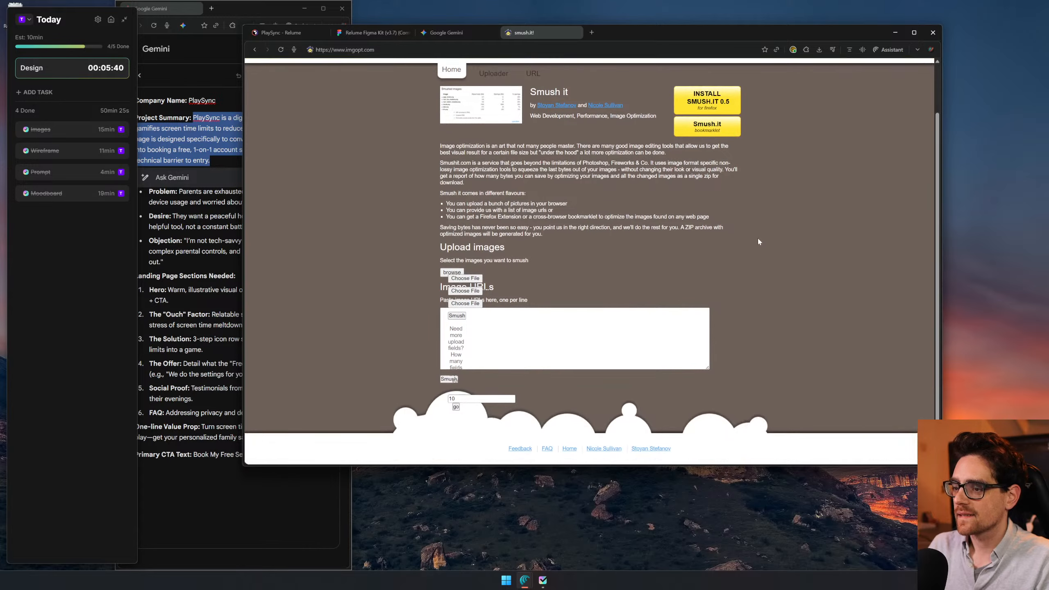
- Leave the smush.it site and pause the timer of the Design task
key(alt+Left)
click(388, 32)
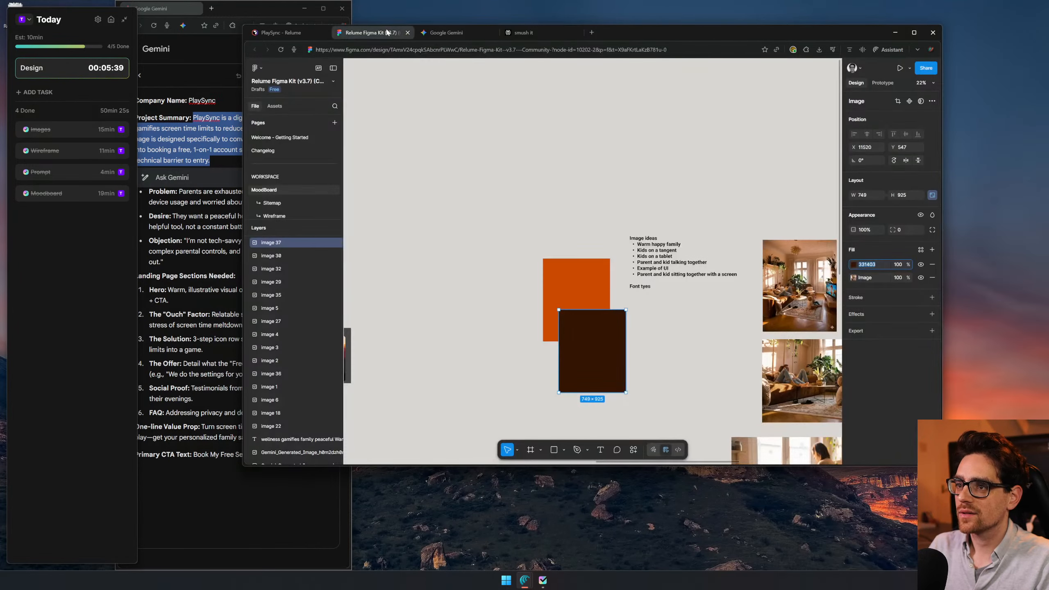
click(446, 33)
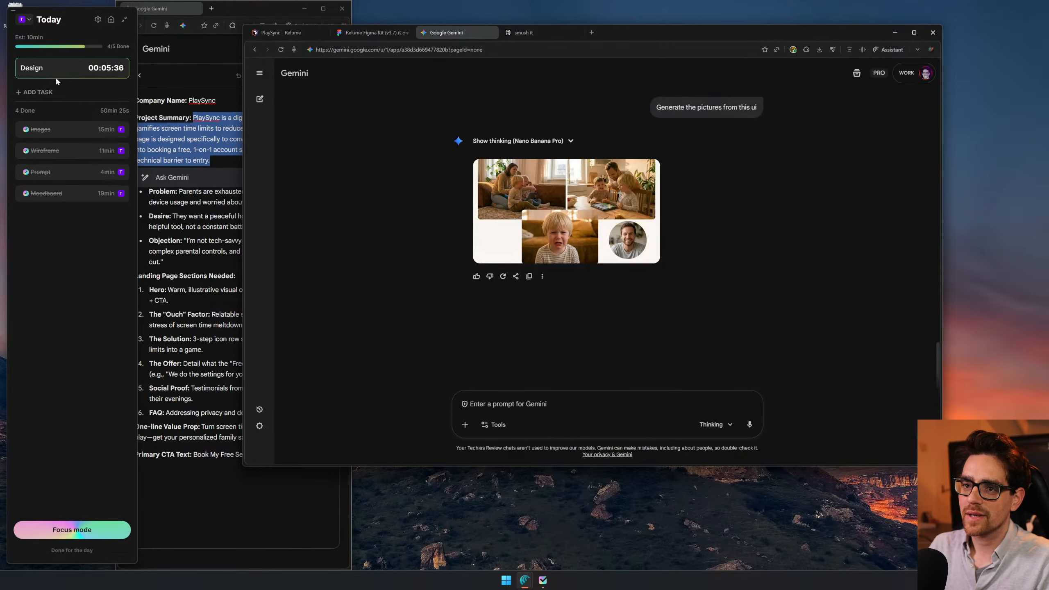
mouse_move(67, 74)
click(83, 71)
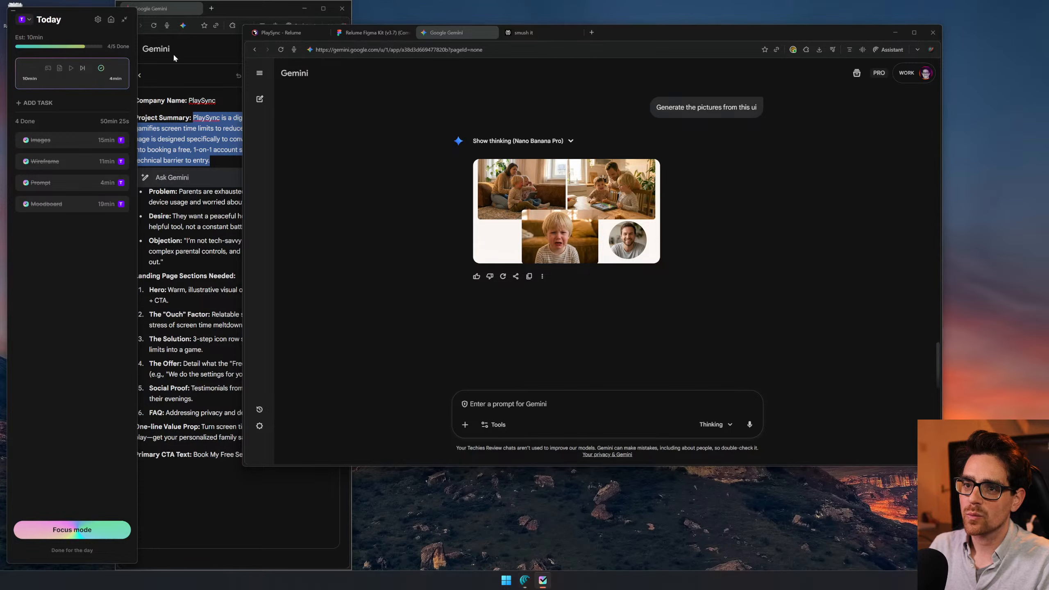
- Return to the PlaySync style guide in Relume and resume the Design task timer
click(546, 32)
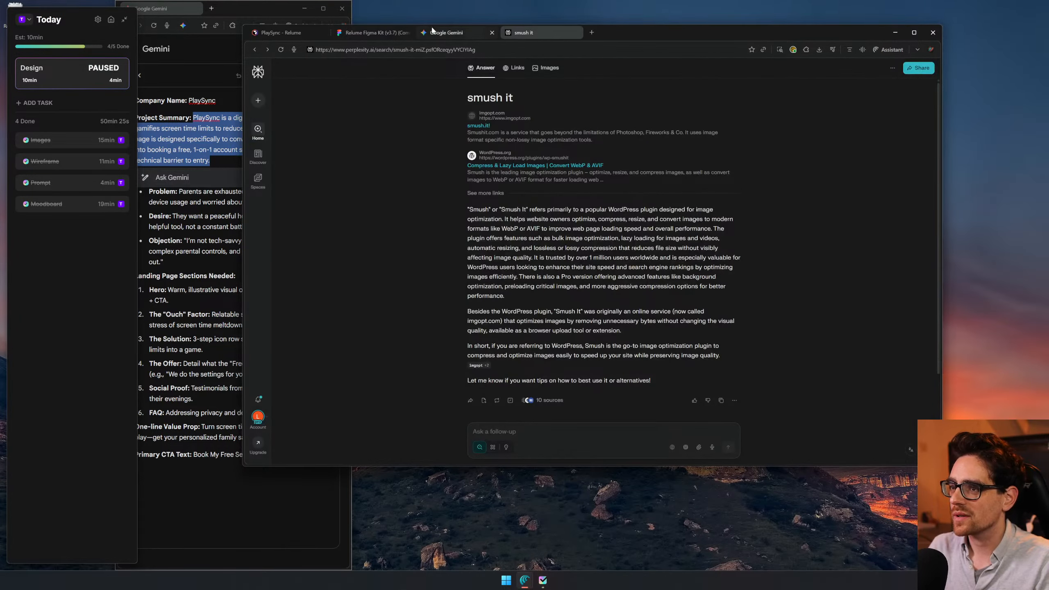
click(300, 32)
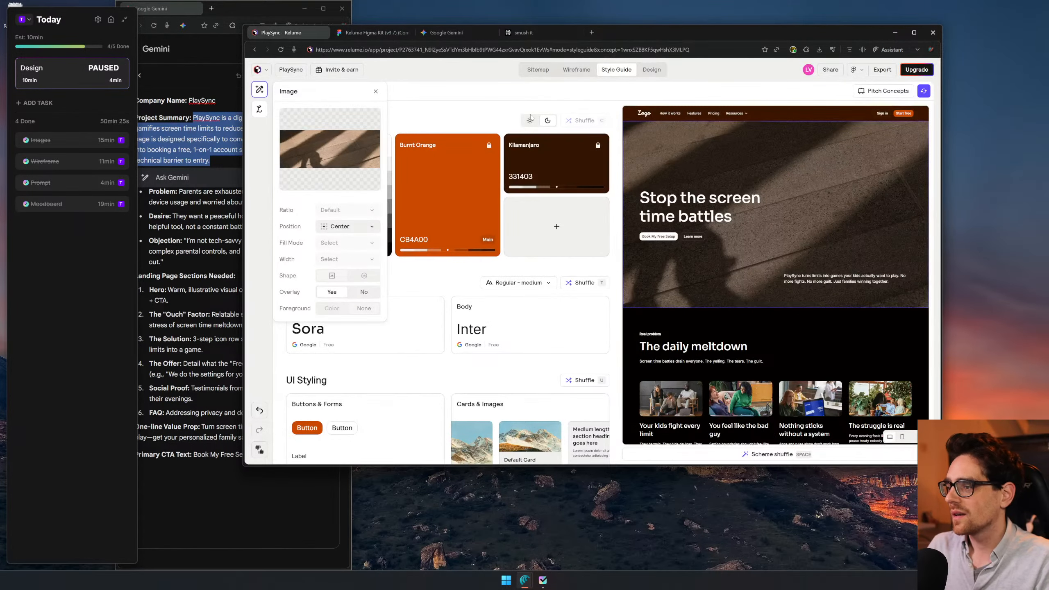
mouse_move(57, 72)
click(94, 68)
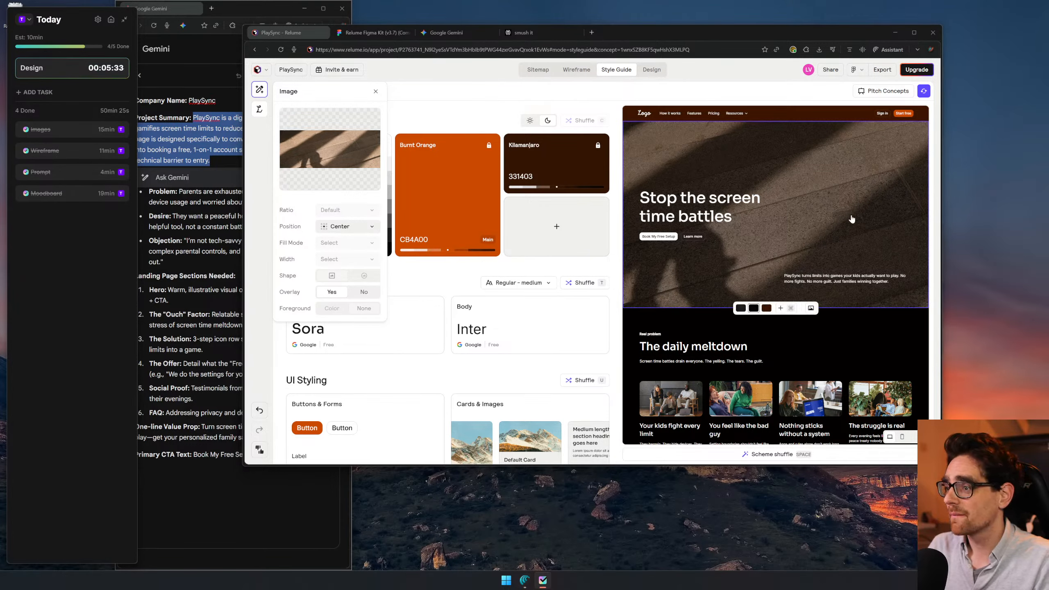
- Shuffle the style guide's font pairing repeatedly to try different typography on the landing page preview
scroll(734, 275, down, 2)
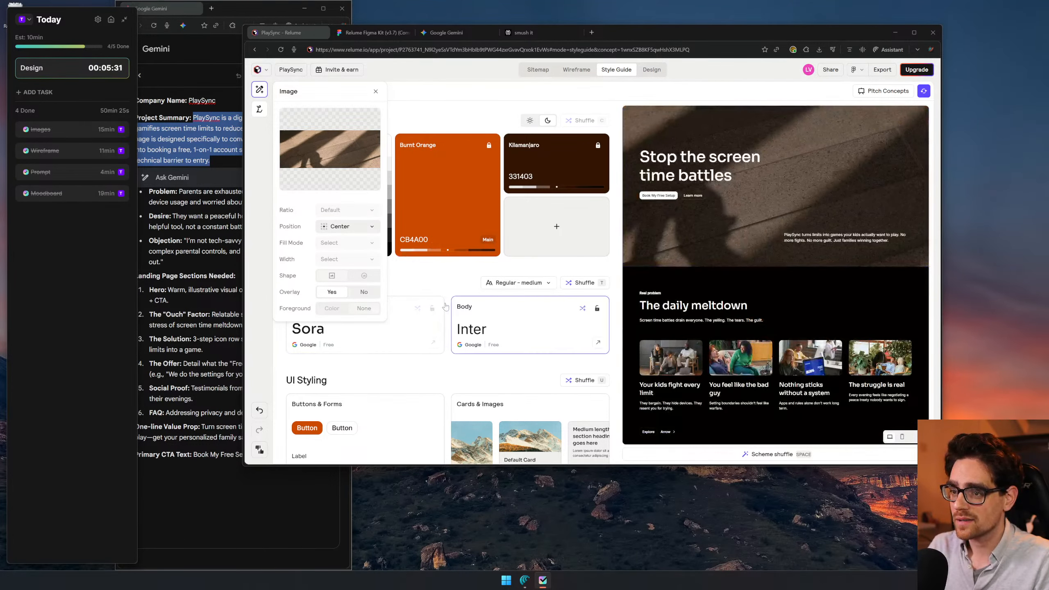
click(331, 338)
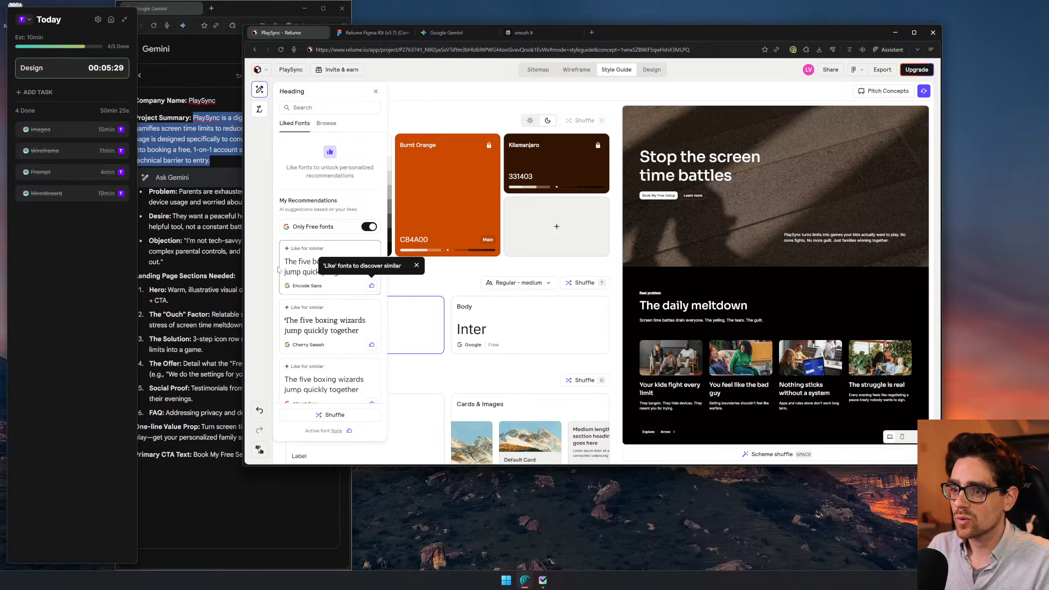
click(440, 279)
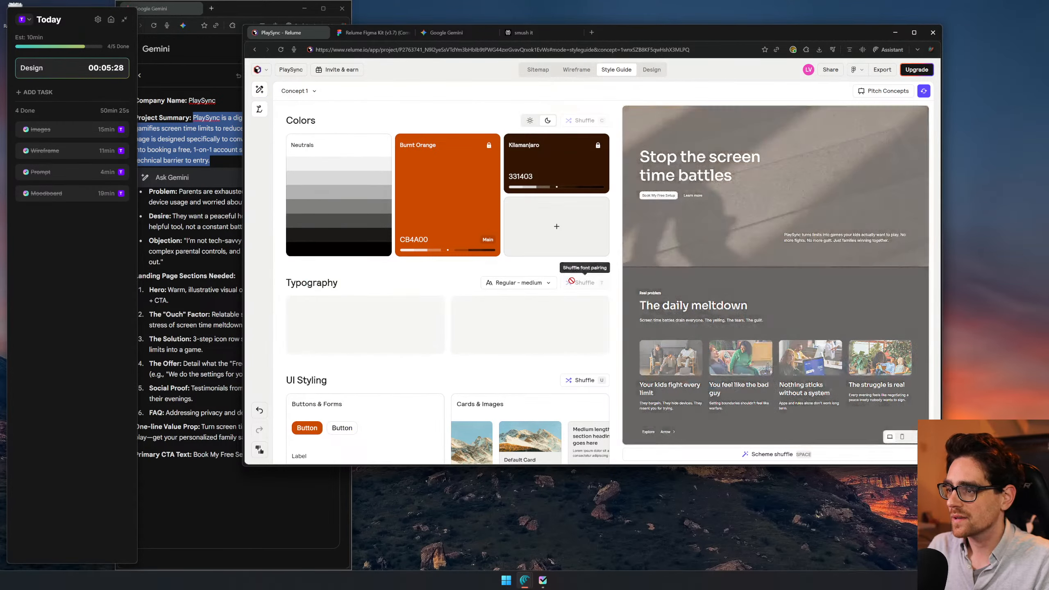
key(t)
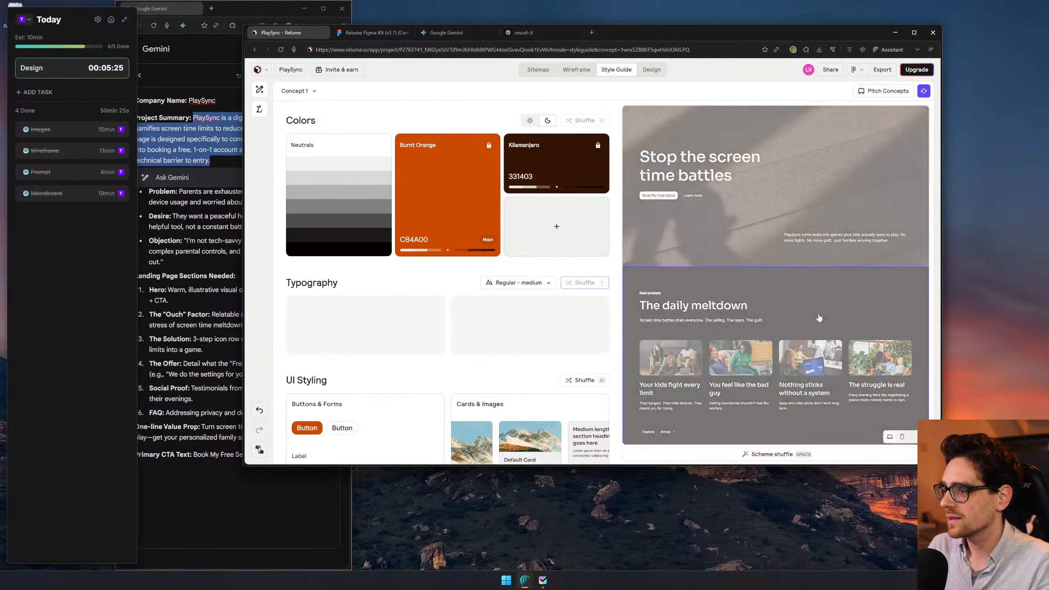
key(t)
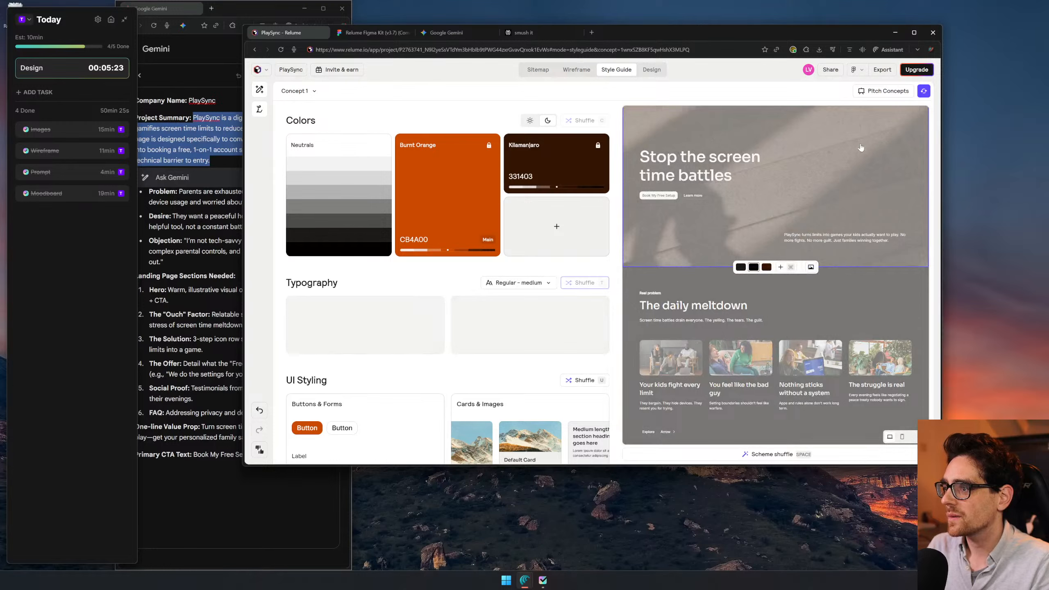
key(t)
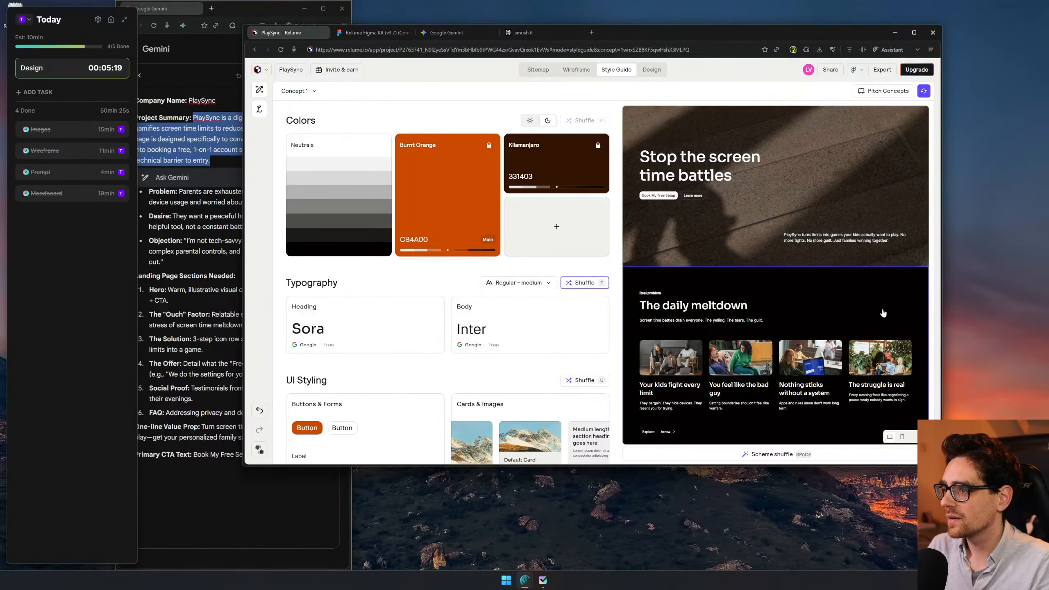
key(t)
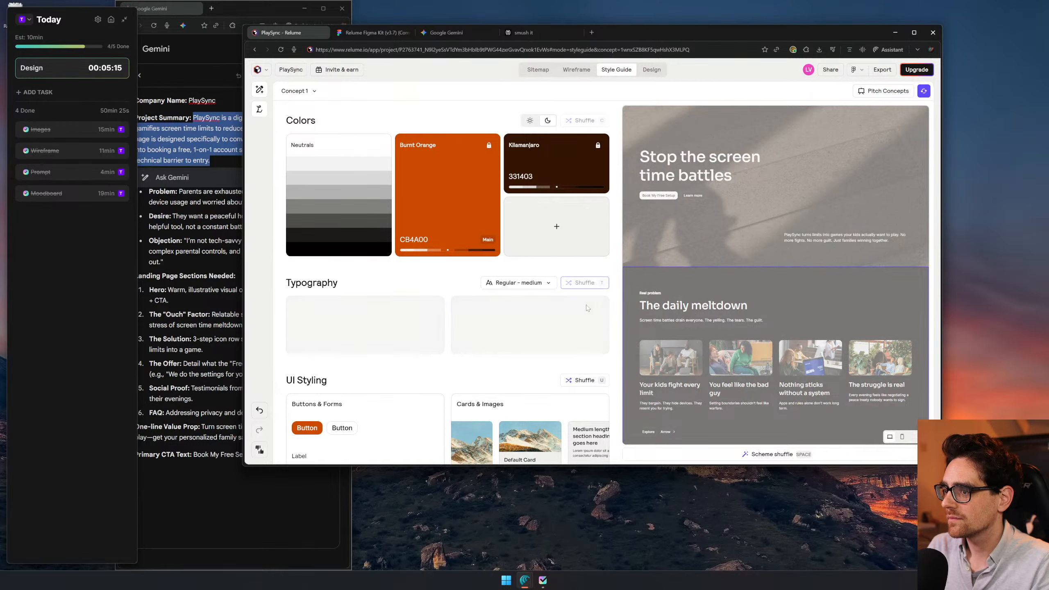
key(t)
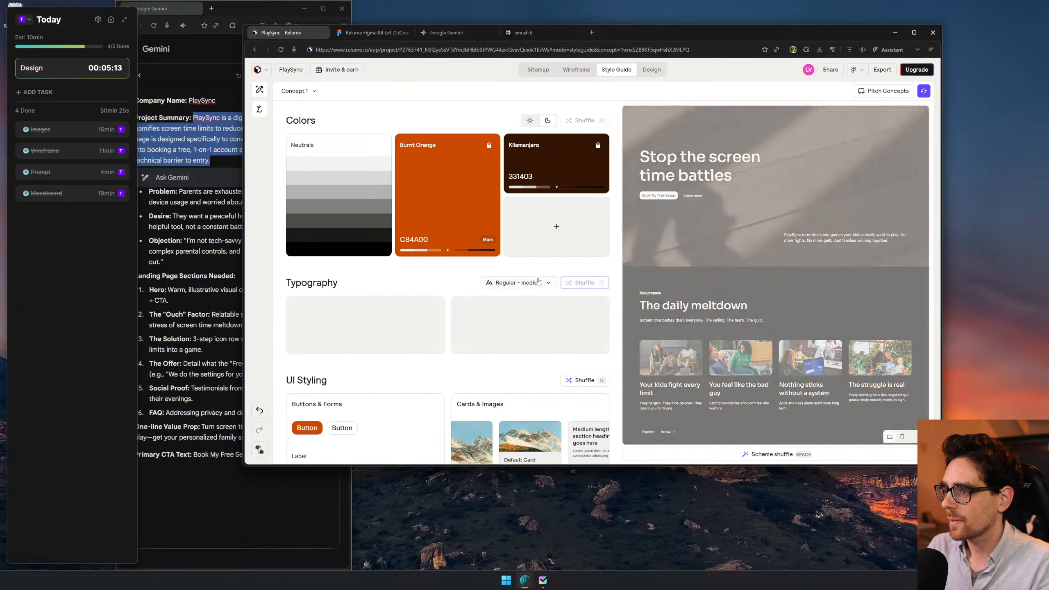
key(t)
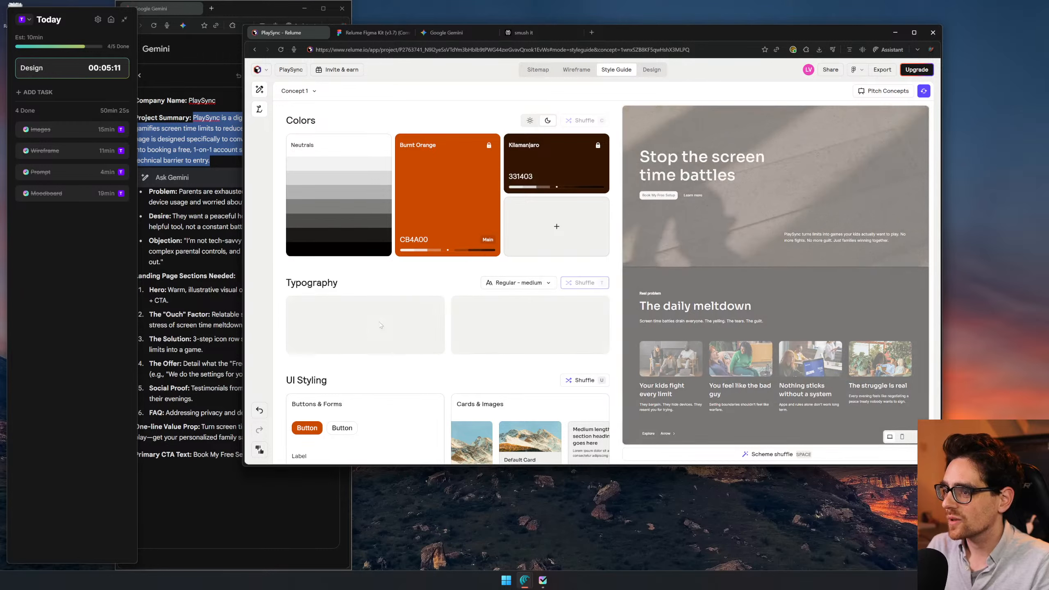
key(t)
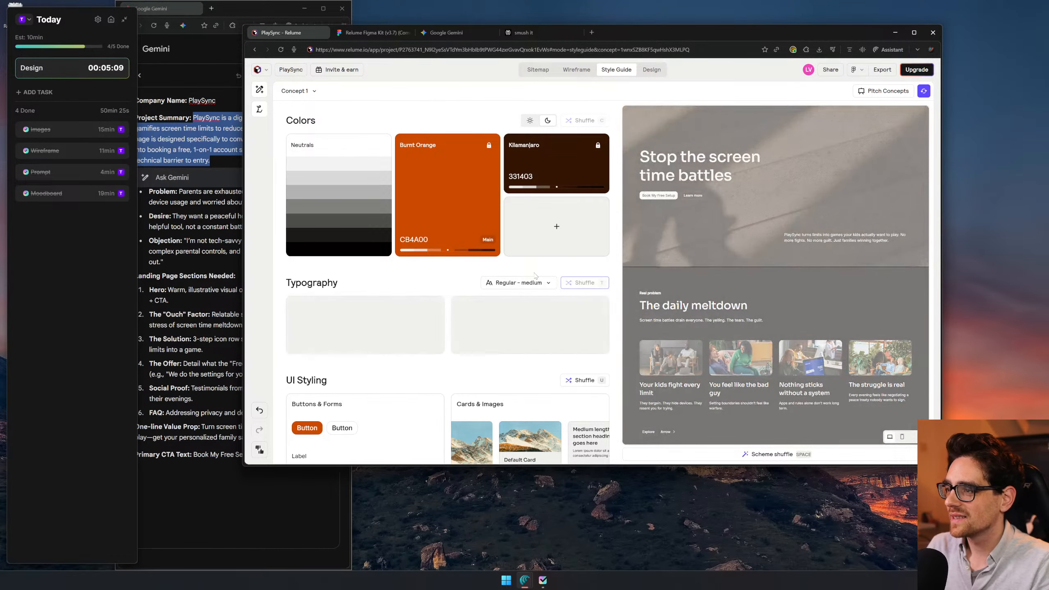
click(604, 283)
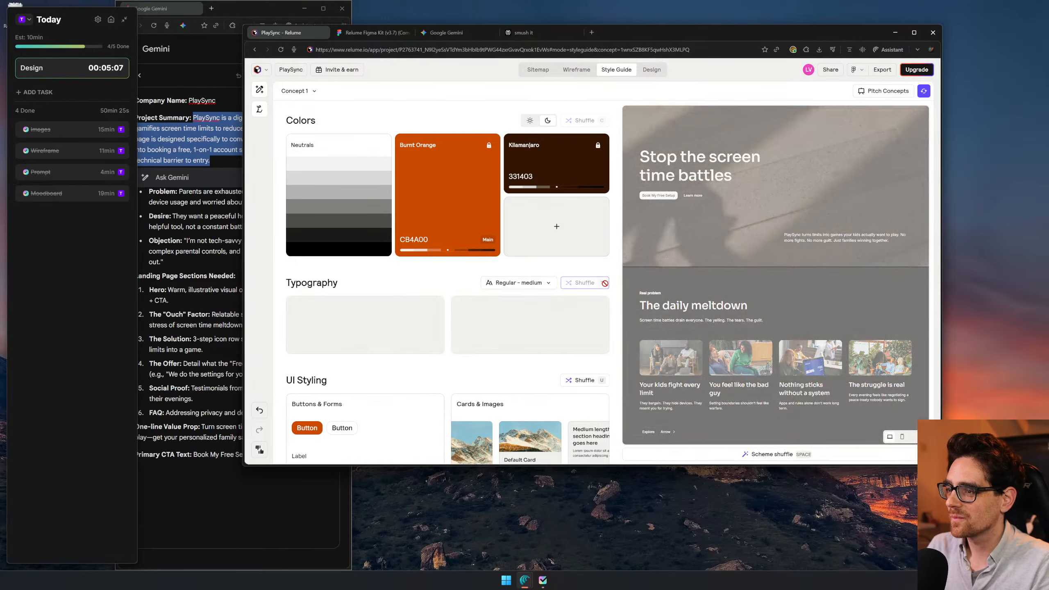
click(586, 284)
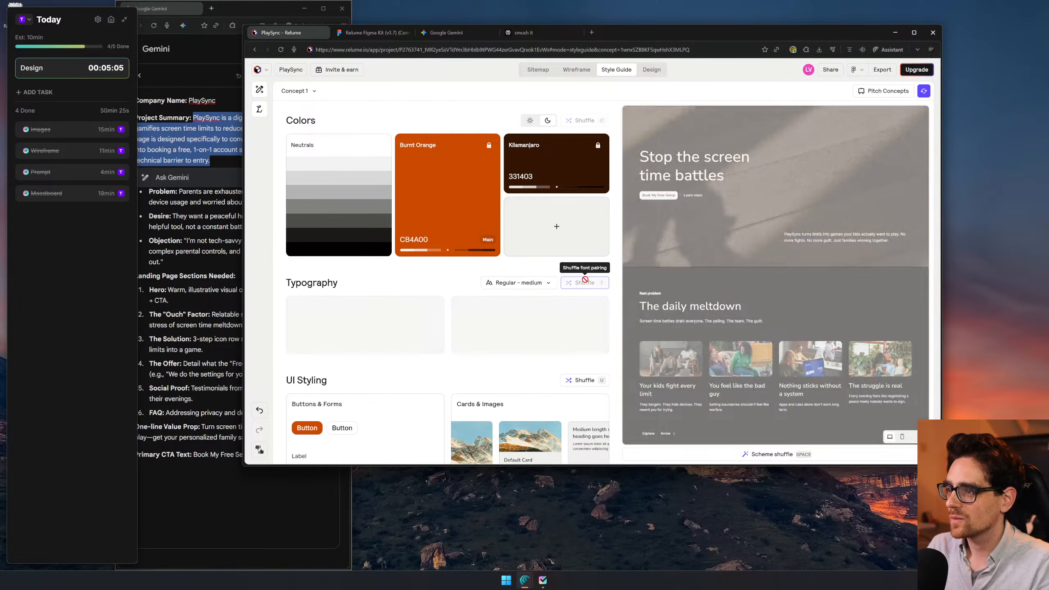
click(586, 284)
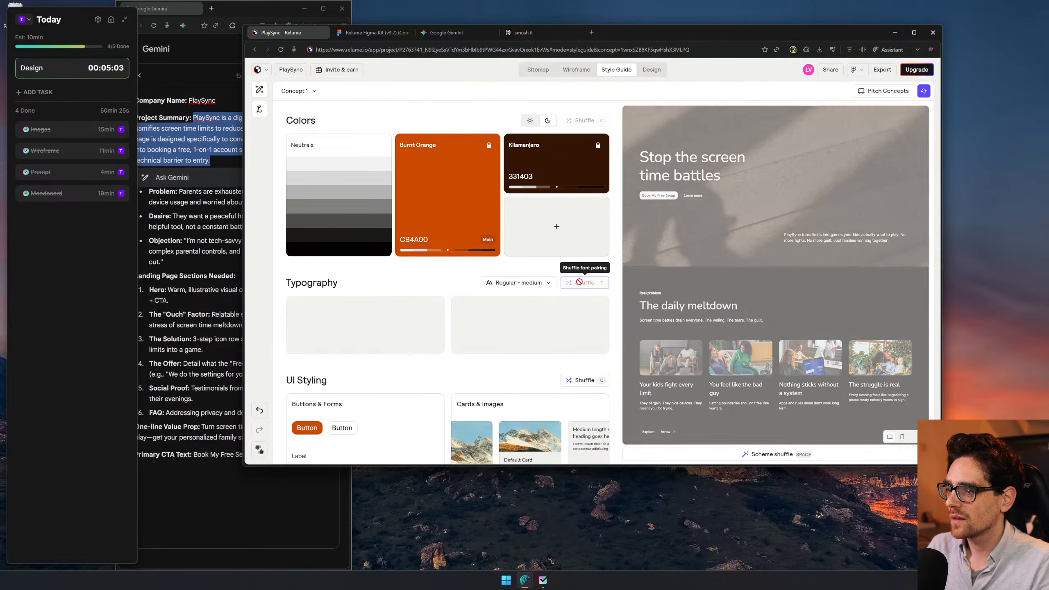
- Set the style guide's typography size to Regular
click(537, 285)
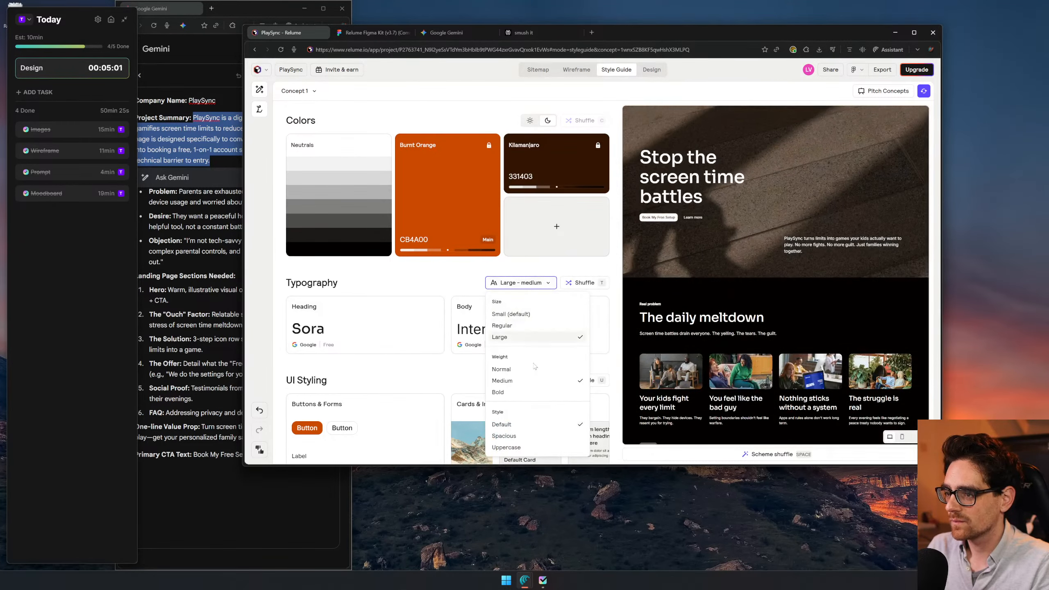
click(514, 327)
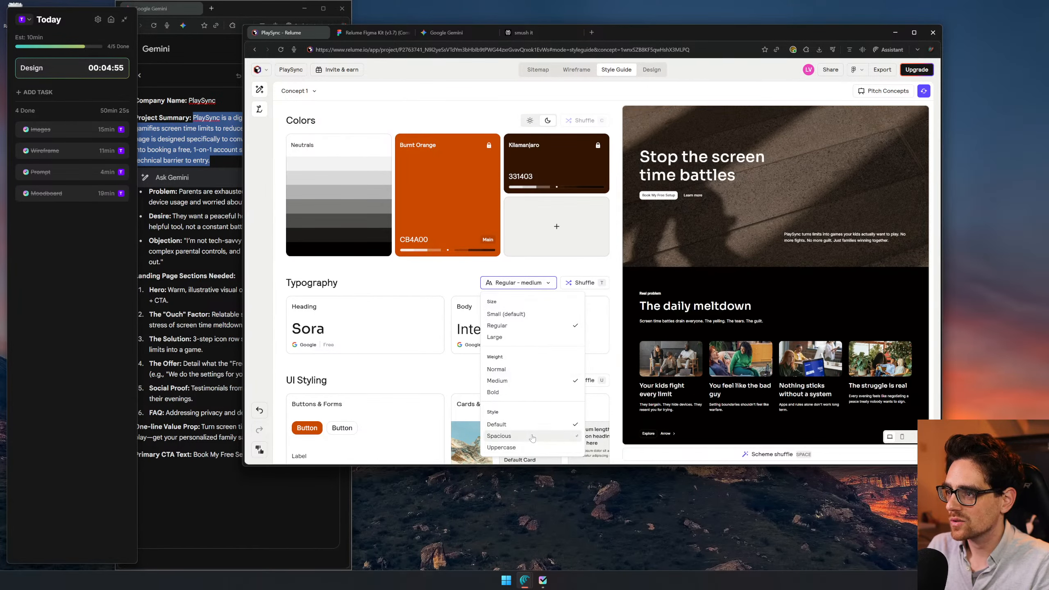
- Shuffle the font pairing until the typography uses Nunito for headings and Inter for body text, large and medium weight
click(579, 283)
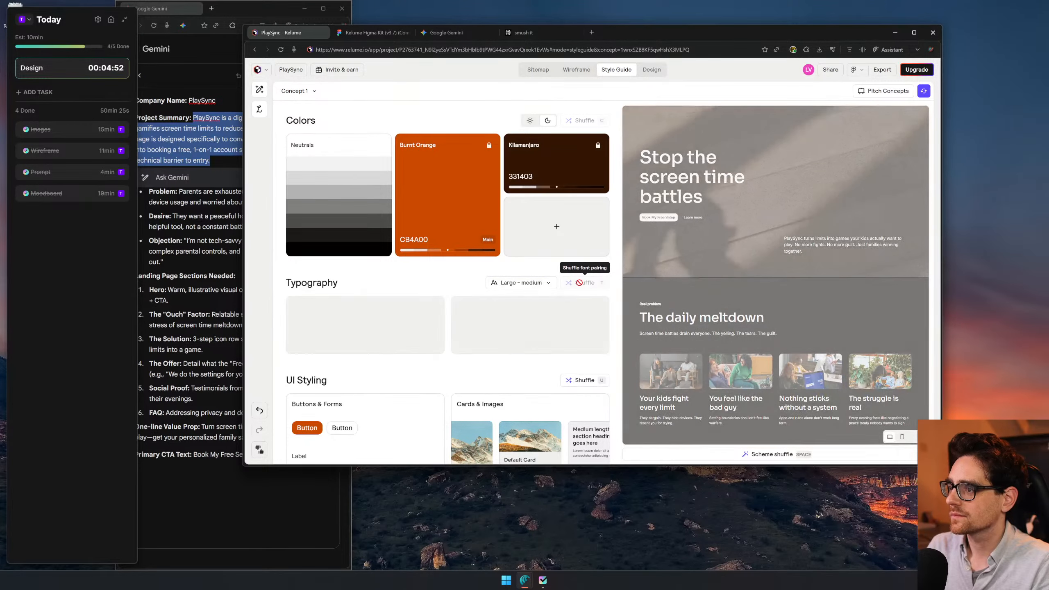
click(579, 282)
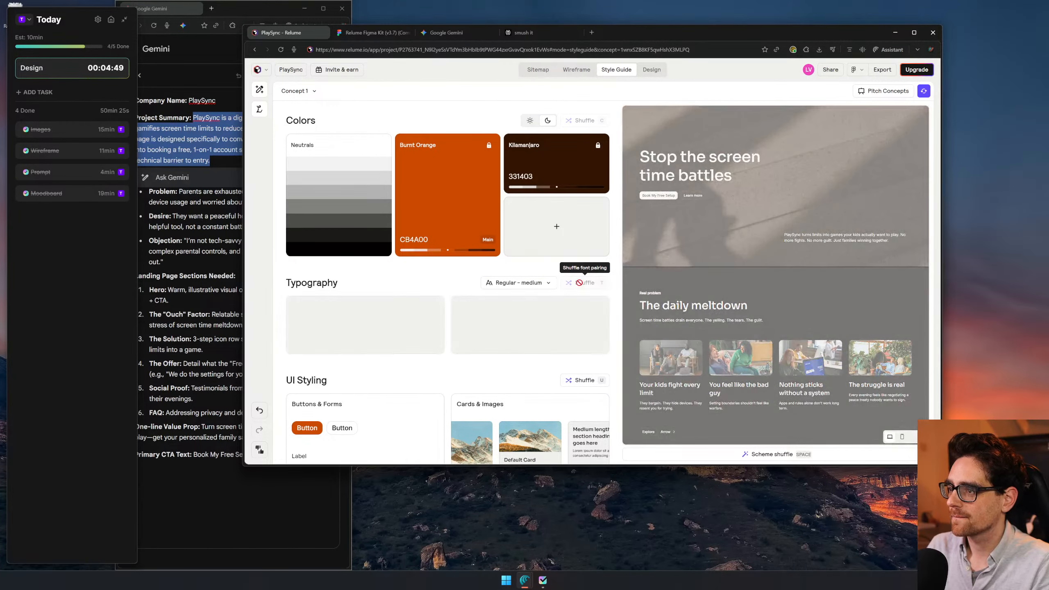
click(579, 283)
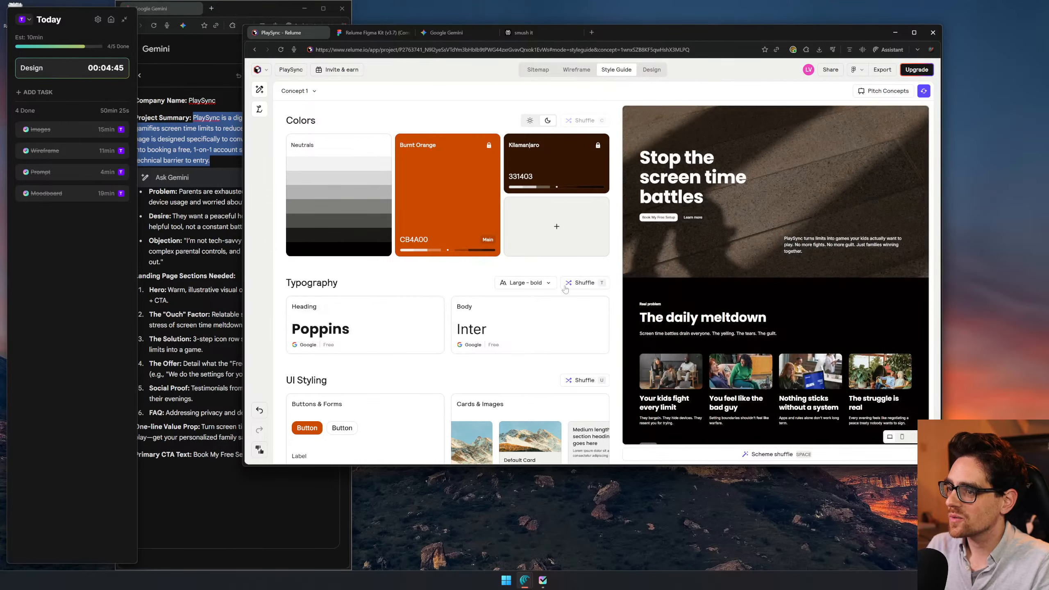
click(577, 284)
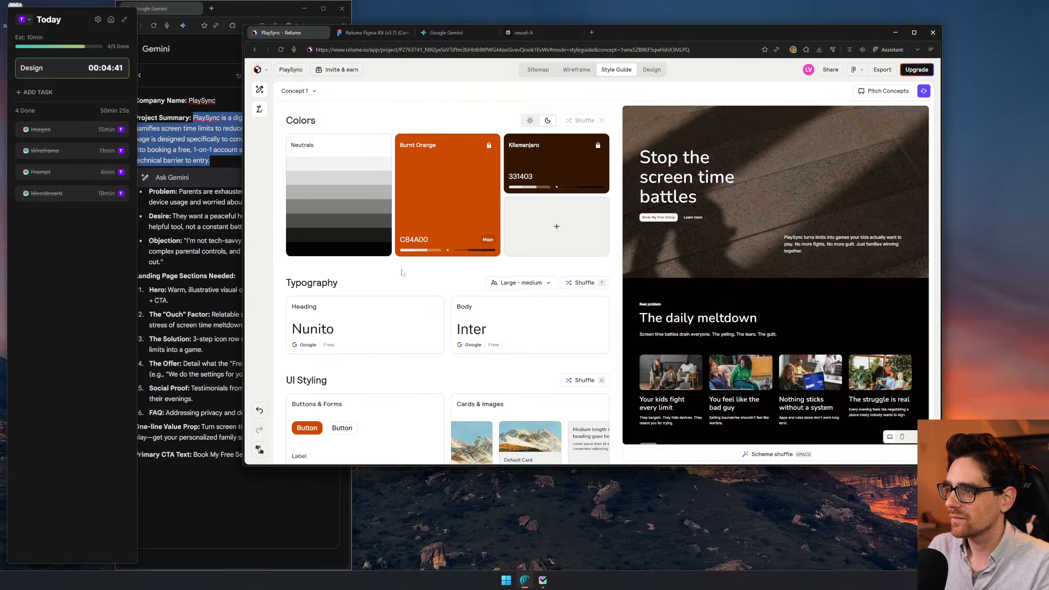
- Shuffle the font pairing until it uses Sora headings and Inter body text in regular medium, and lock both fonts
click(577, 284)
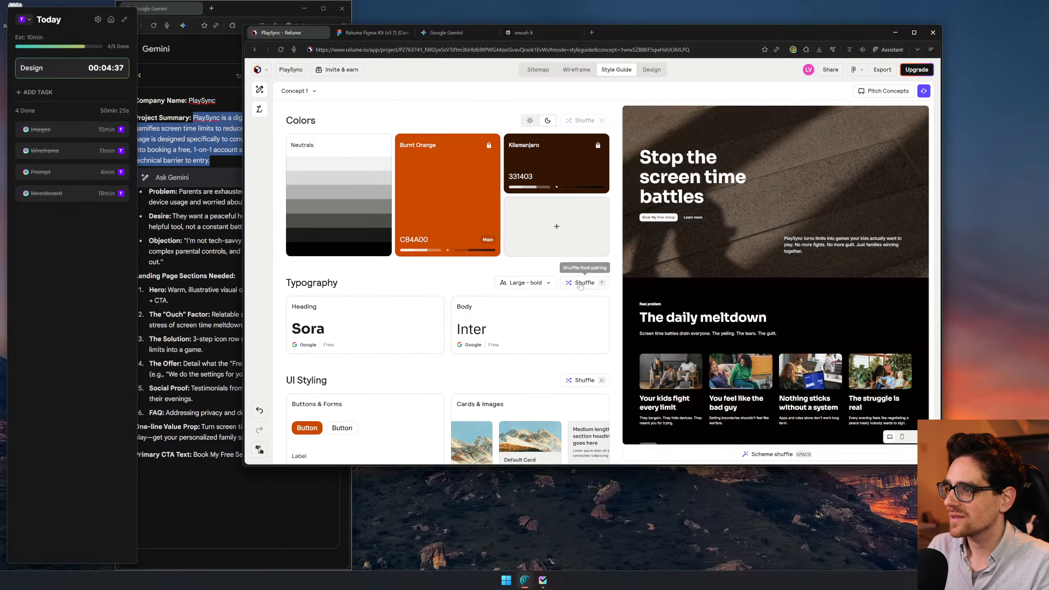
click(580, 286)
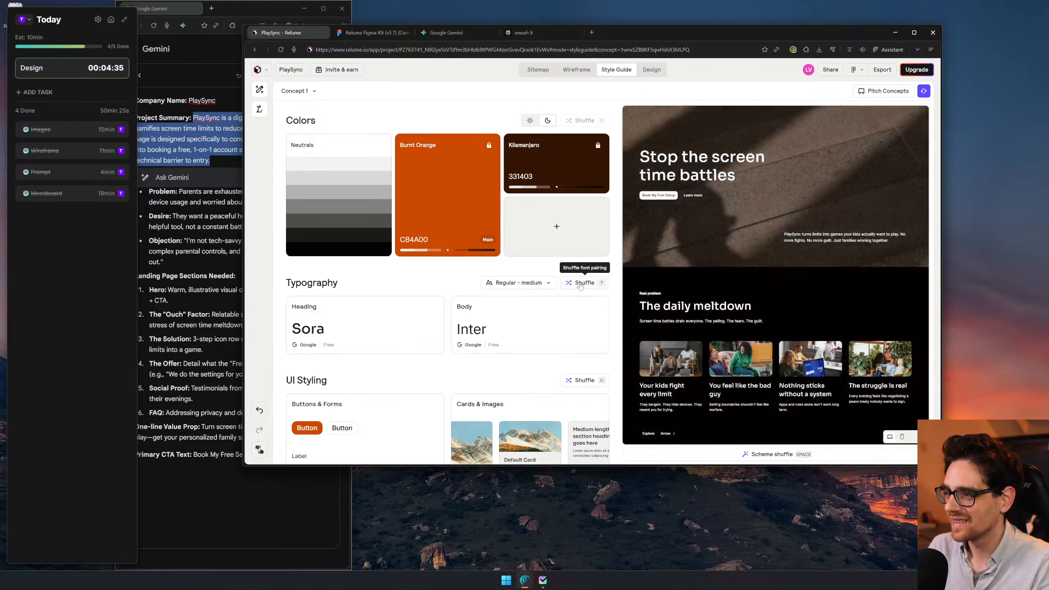
scroll(768, 238, up, 1)
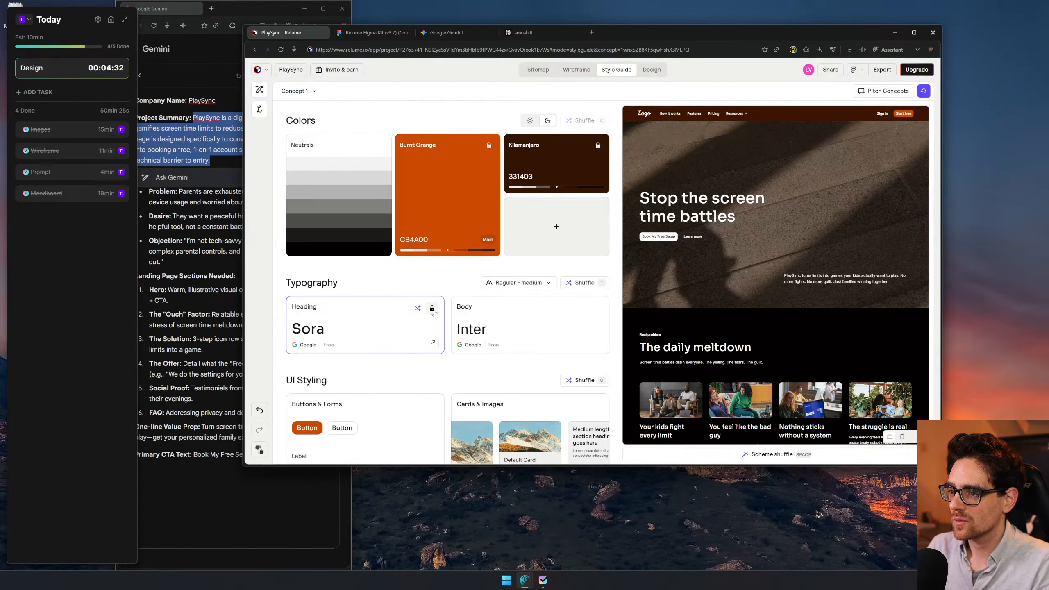
click(432, 309)
click(597, 308)
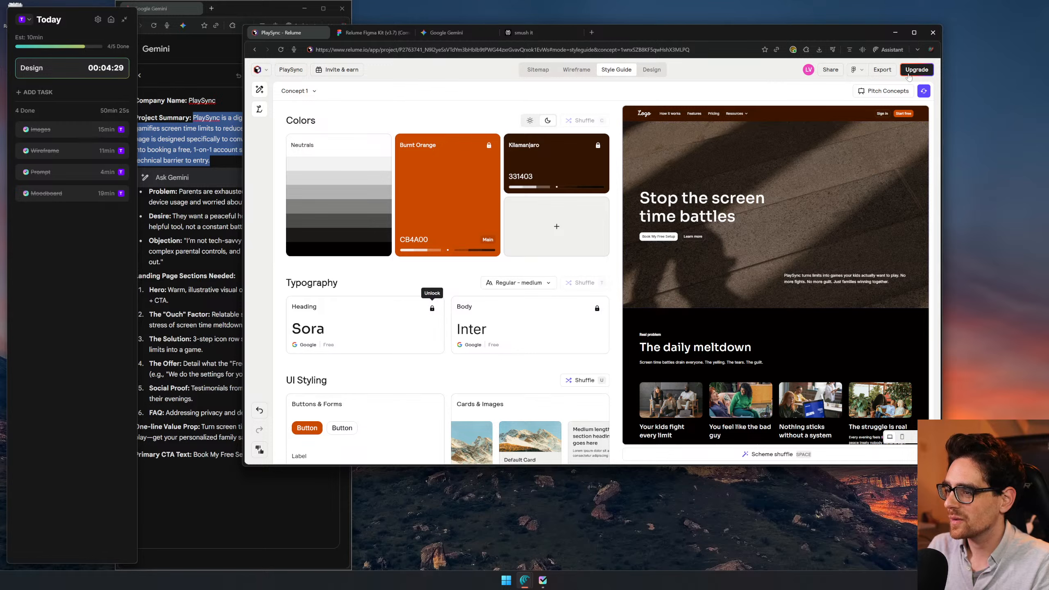
- Generate surprise concepts around the locked colors and fonts until the palette includes Monza CD0638, and review the page preview
click(924, 91)
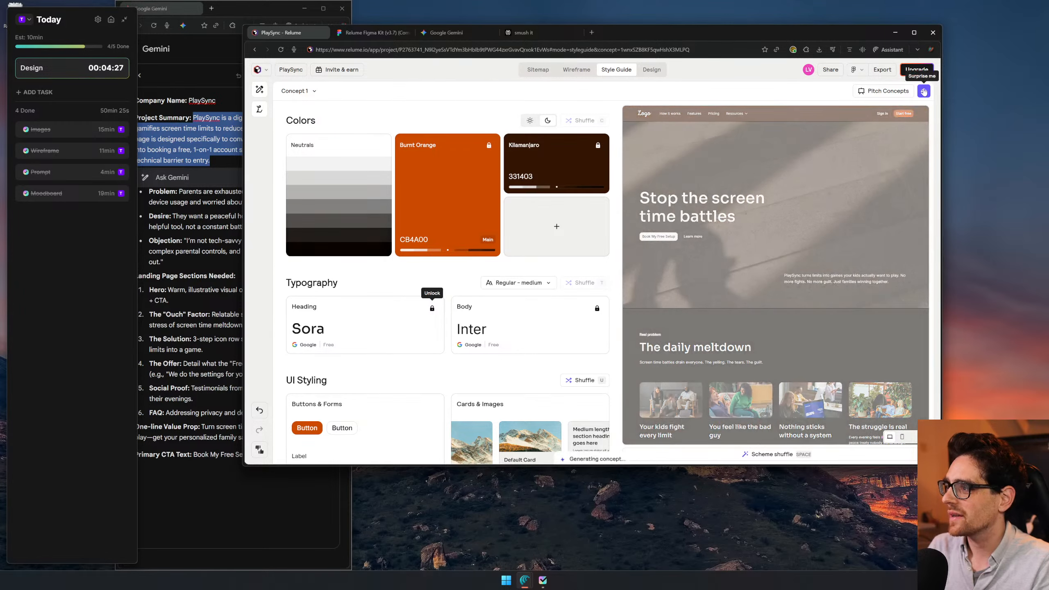
click(924, 90)
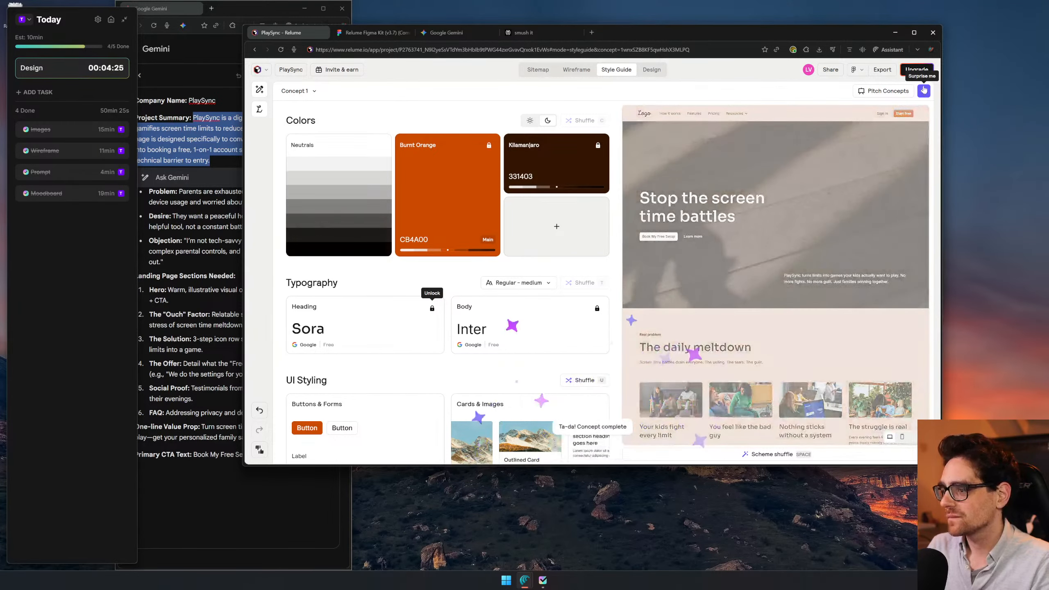
click(924, 91)
click(924, 91)
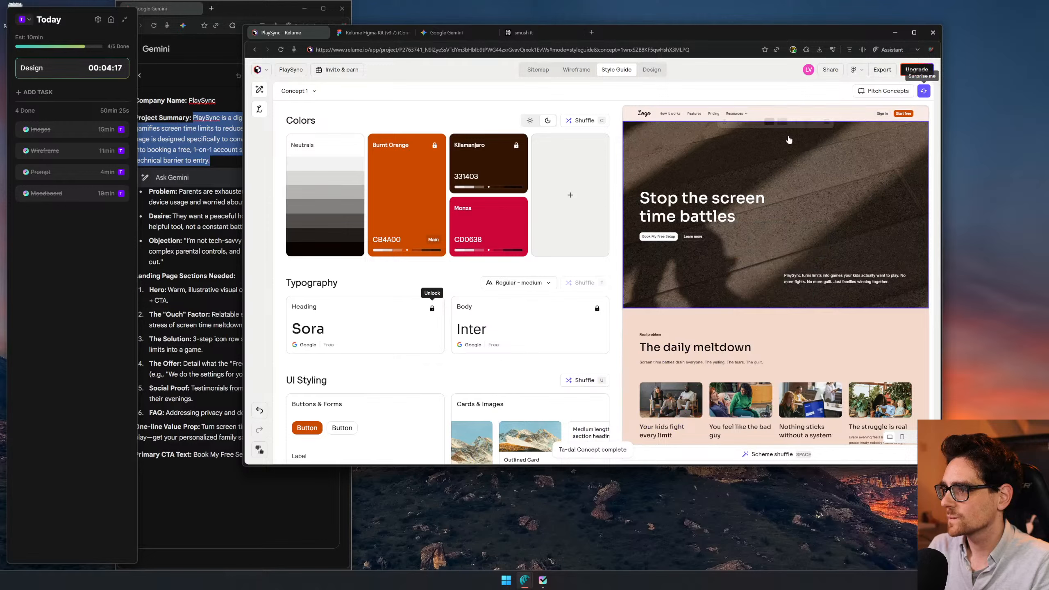
scroll(853, 263, down, 1)
scroll(853, 262, down, 5)
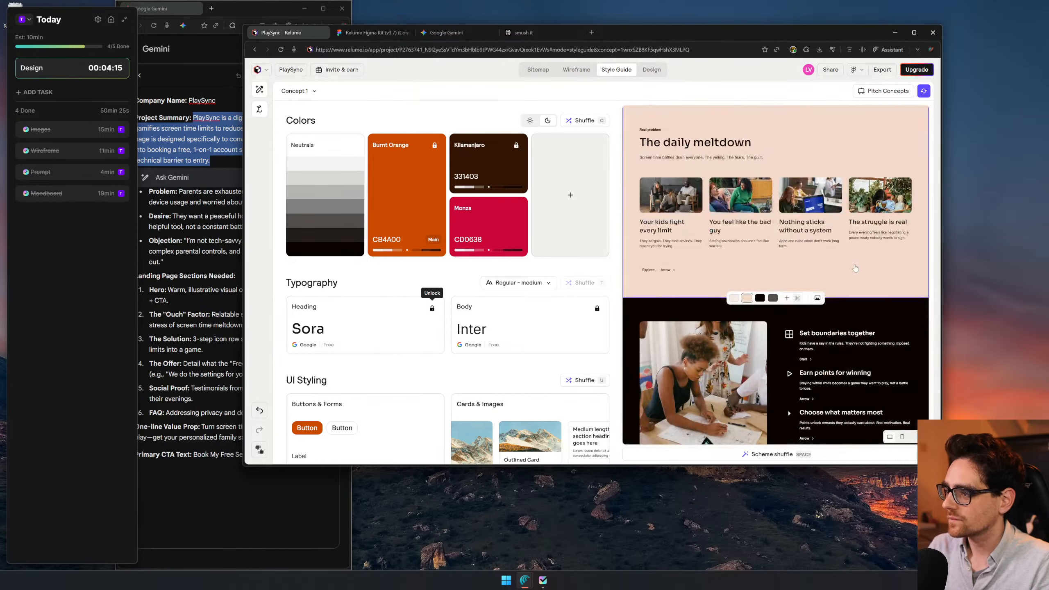
scroll(628, 202, up, 4)
scroll(575, 206, down, 1)
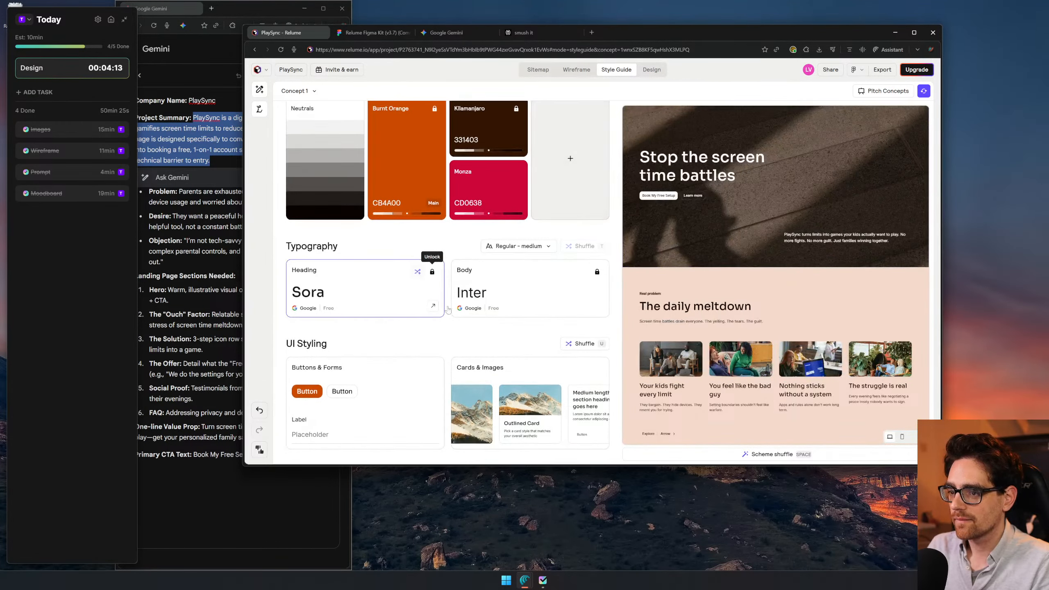
- Set the style guide's buttons and forms to the Default style with a smaller corner radius
click(390, 412)
scroll(336, 231, down, 5)
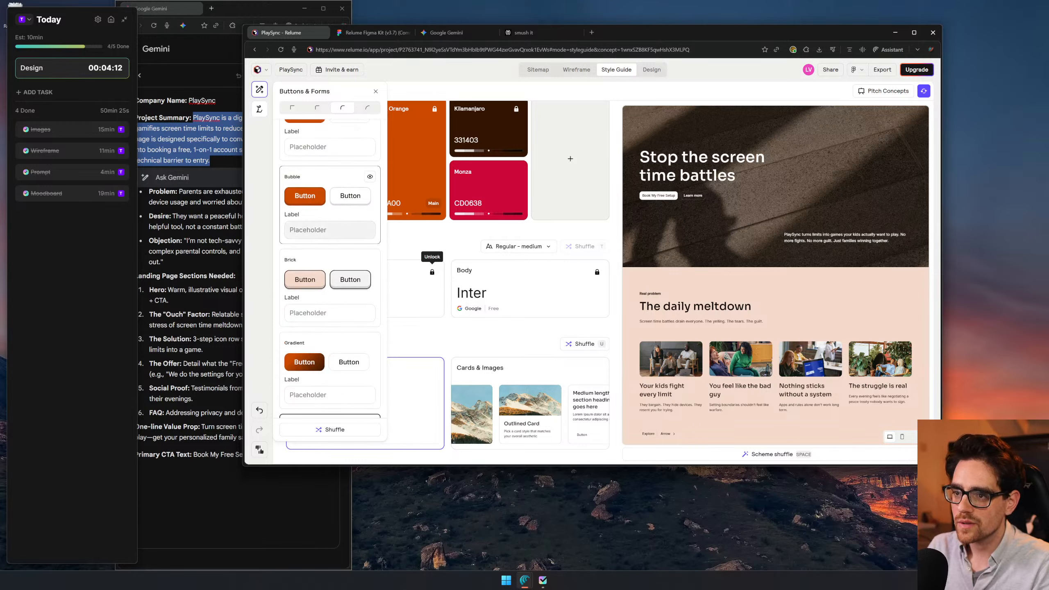
scroll(331, 310, up, 5)
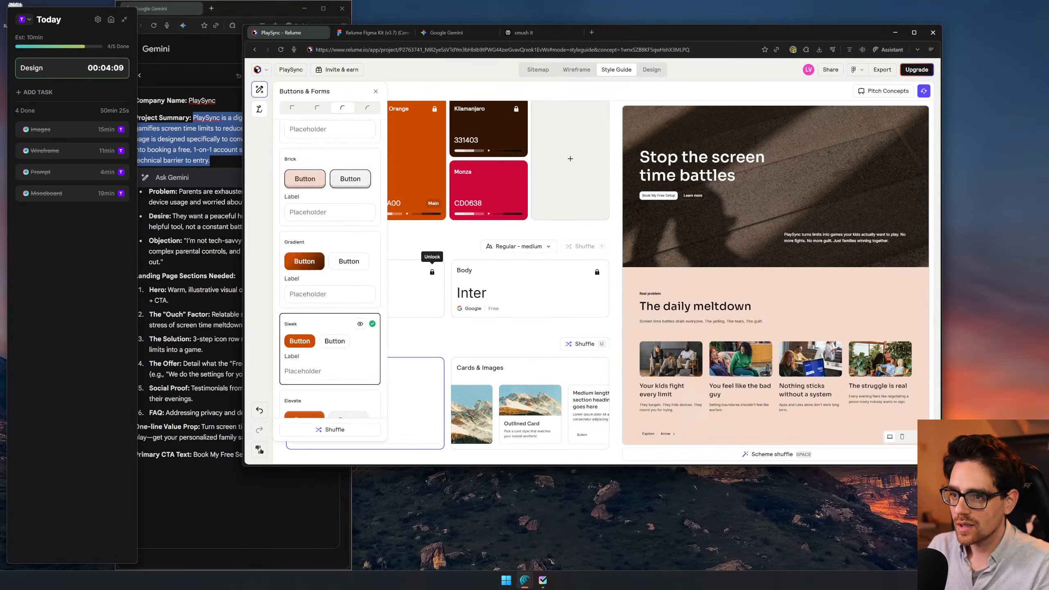
click(336, 132)
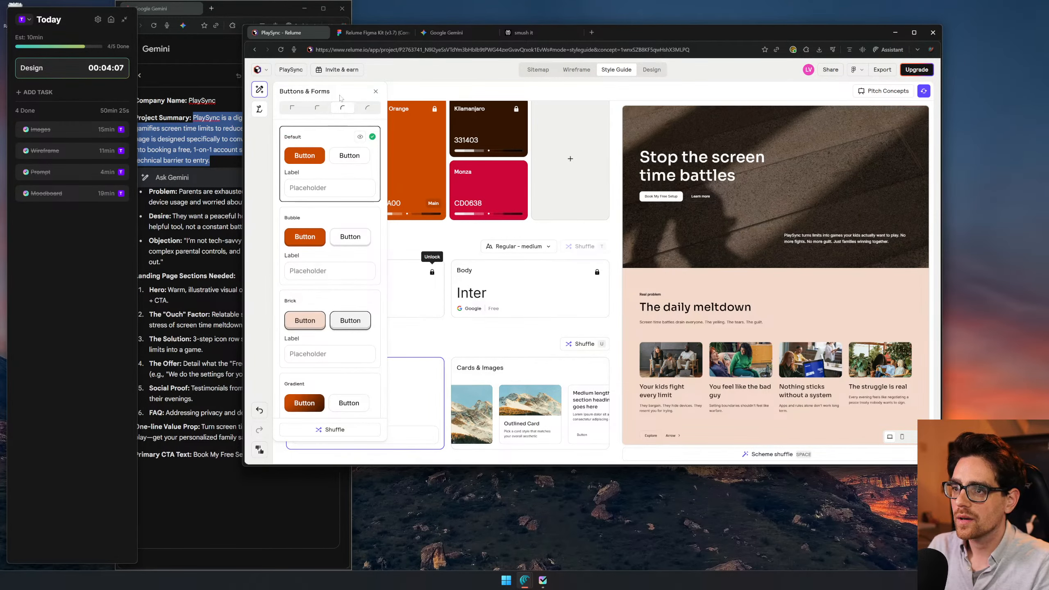
click(317, 111)
click(507, 359)
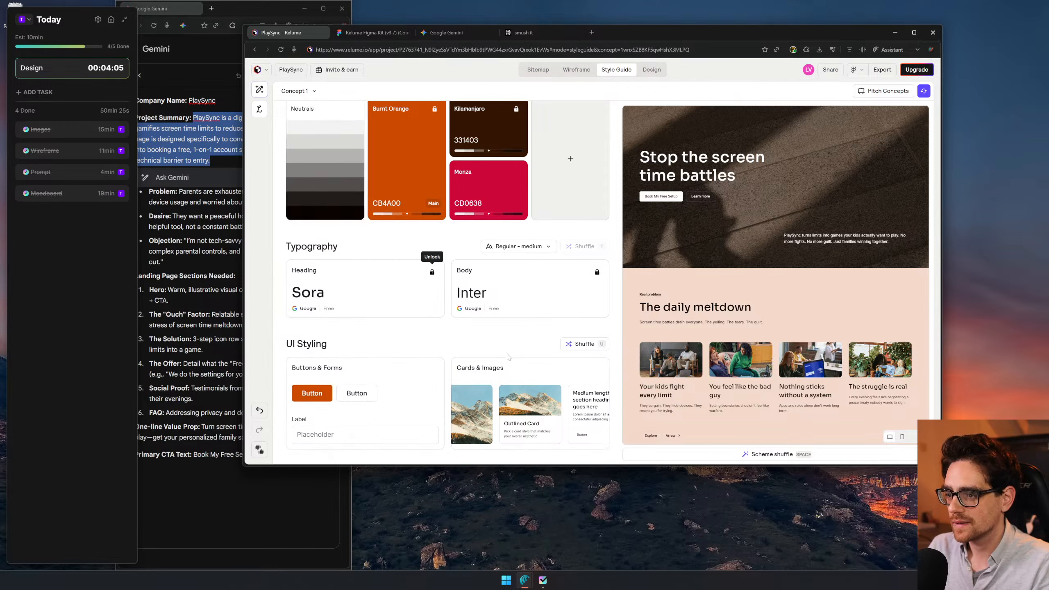
- Review the restyled page, start its export to Figma, and open the Relume Figma Plugin in the Relume Figma Kit (v3.7) file
scroll(784, 342, down, 4)
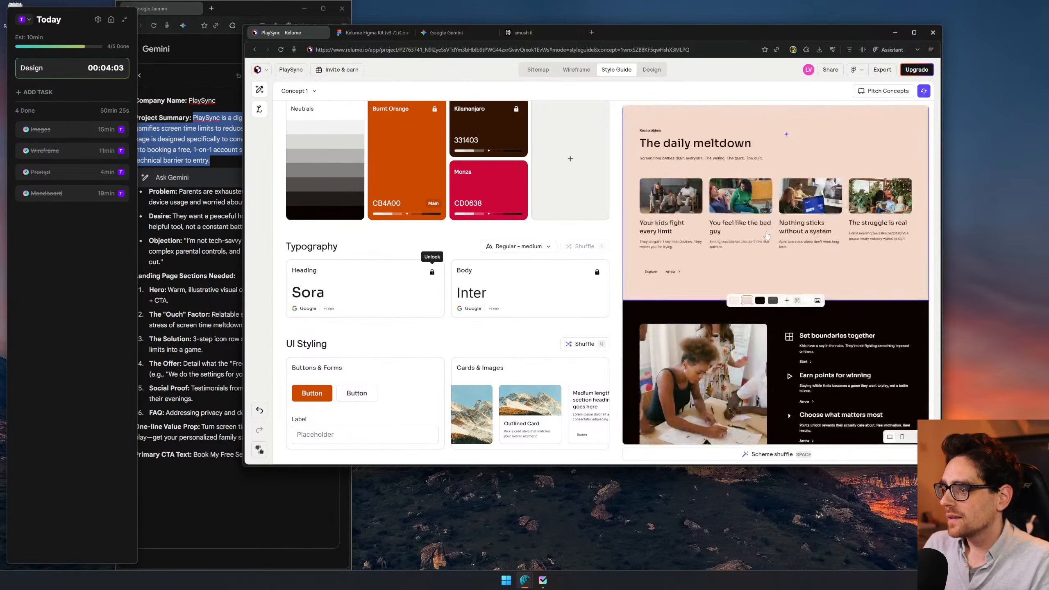
scroll(784, 343, down, 3)
scroll(785, 342, up, 4)
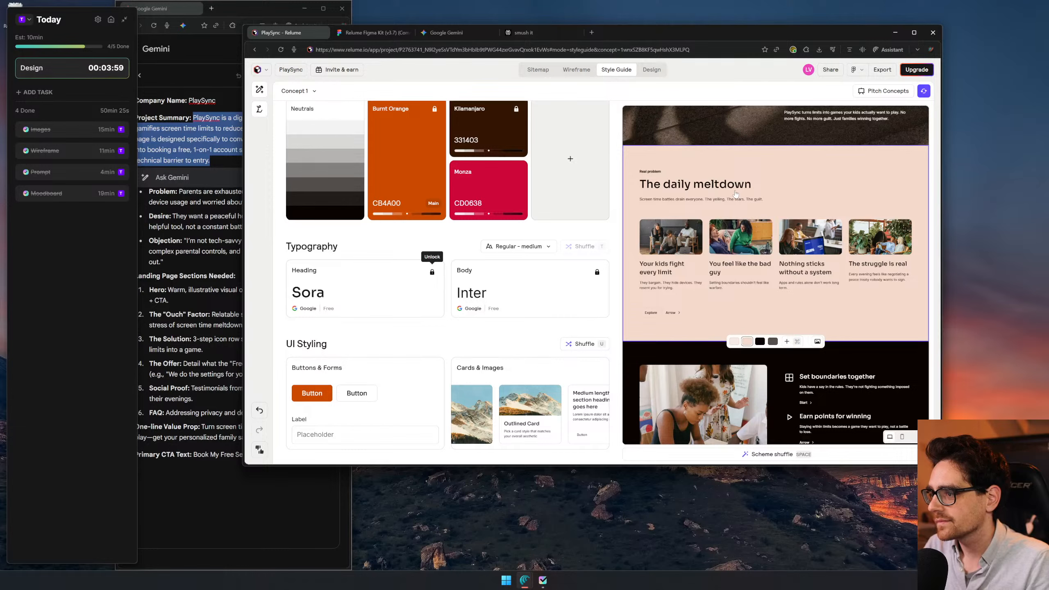
scroll(735, 188, down, 10)
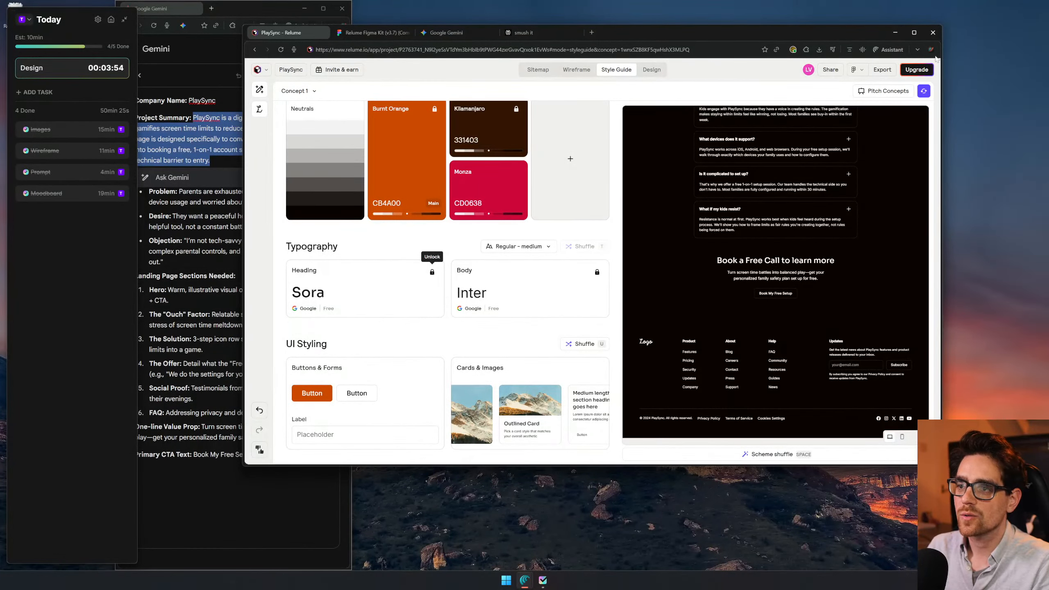
click(882, 69)
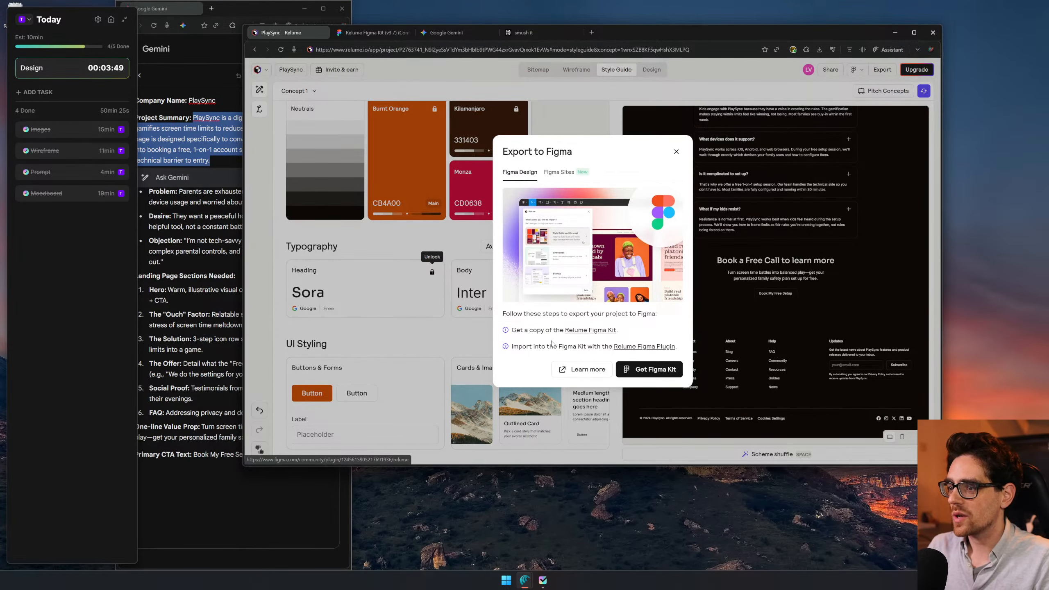
click(636, 347)
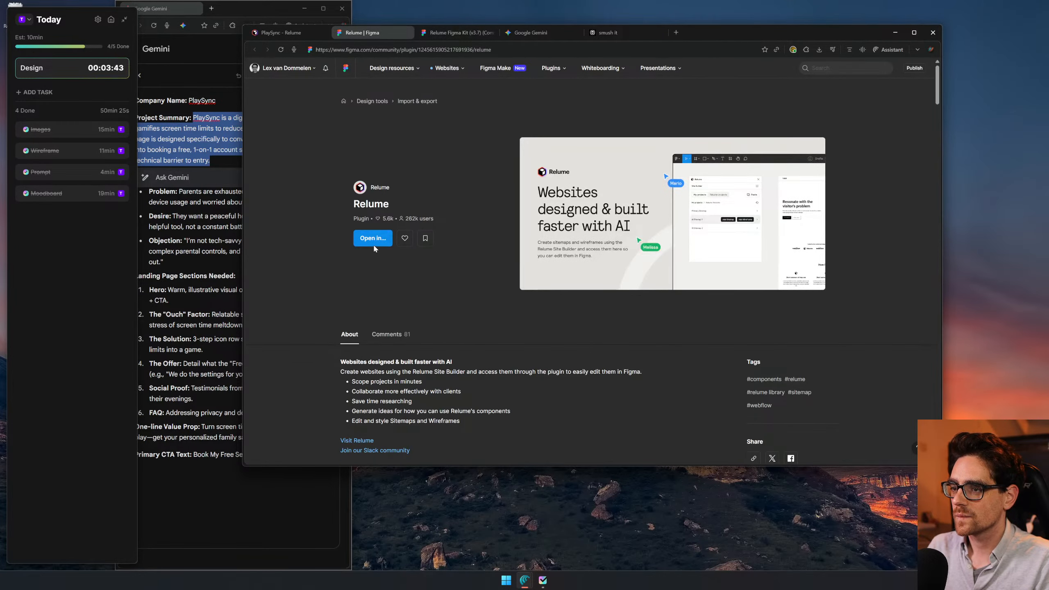
click(373, 243)
click(368, 274)
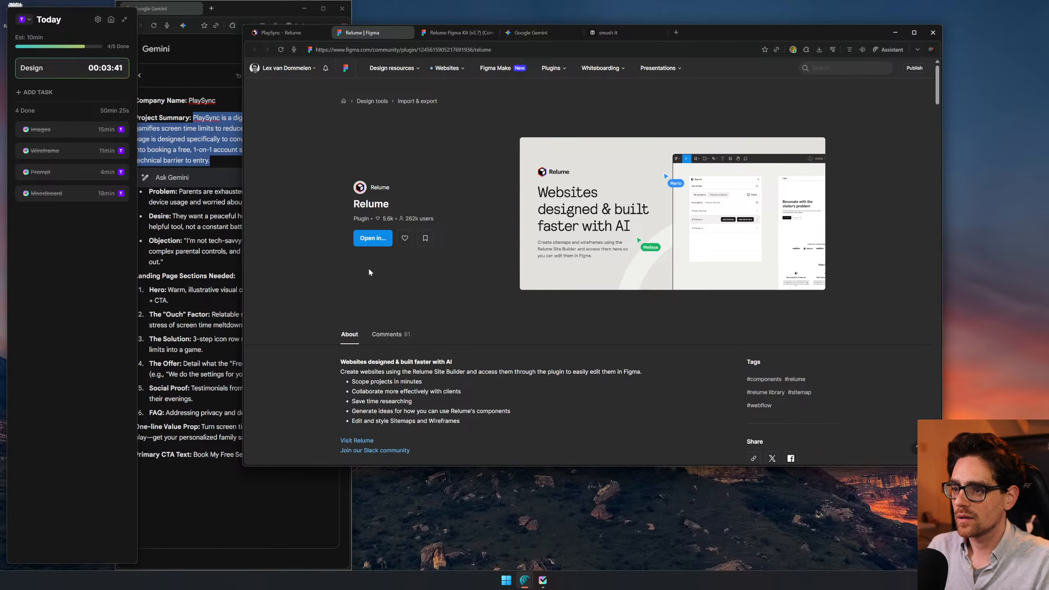
middle_click(539, 36)
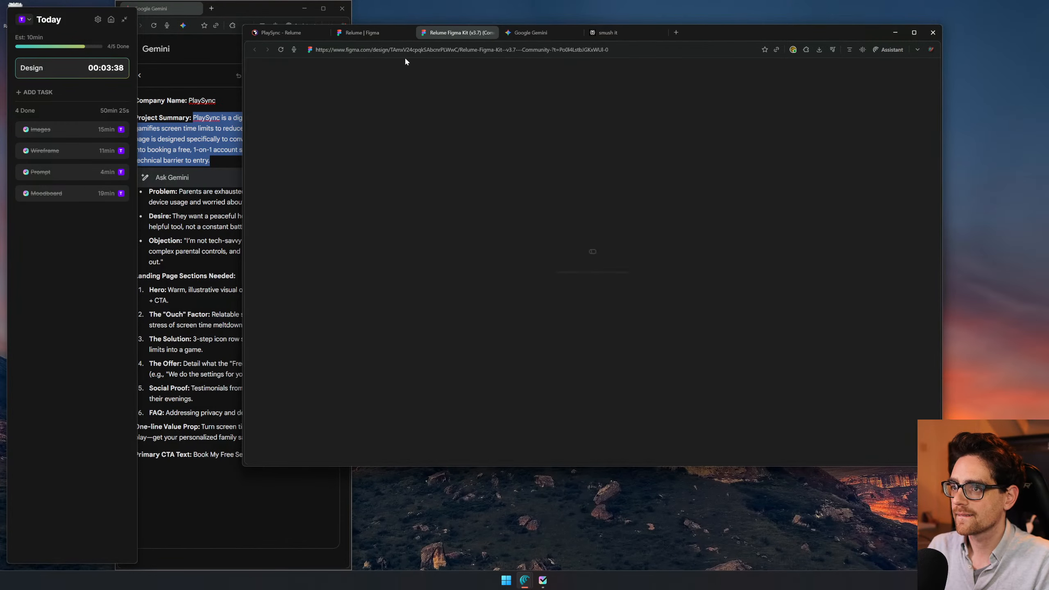
click(408, 32)
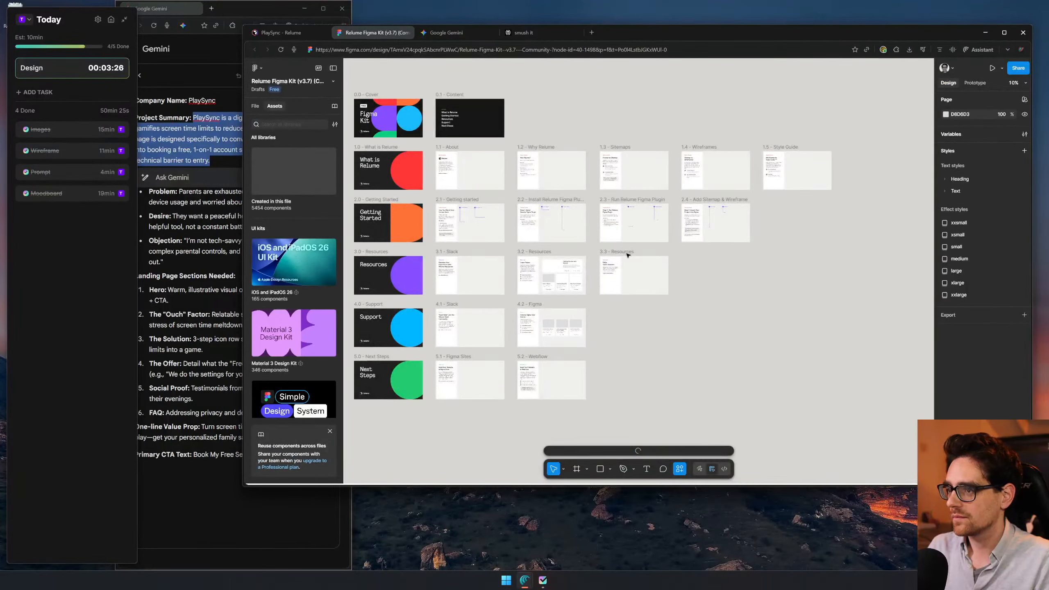
- Open the MoodBoard page of the Figma kit file and run the Relume plugin
click(252, 107)
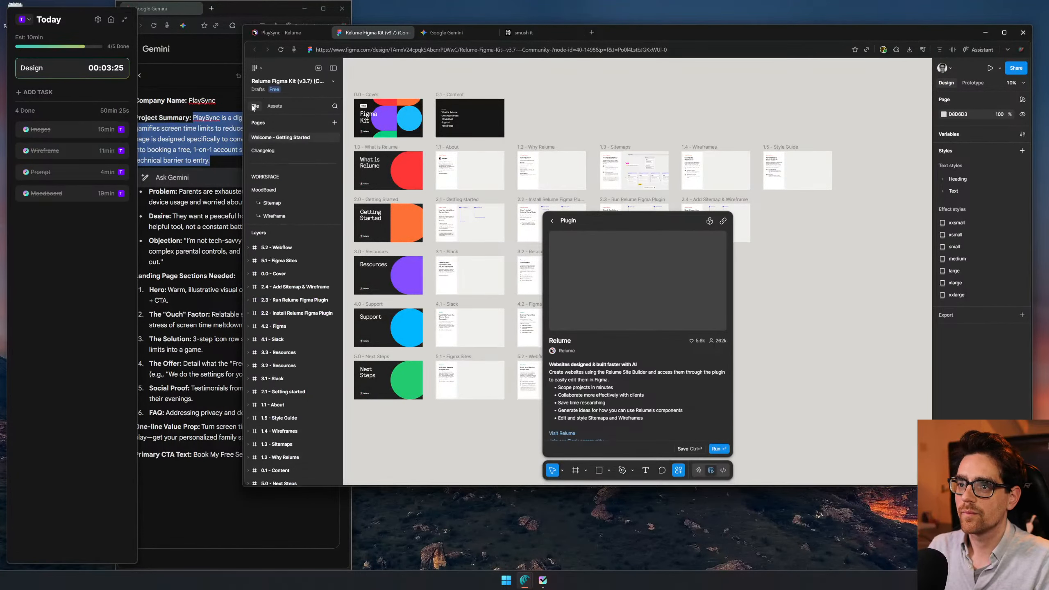
click(283, 188)
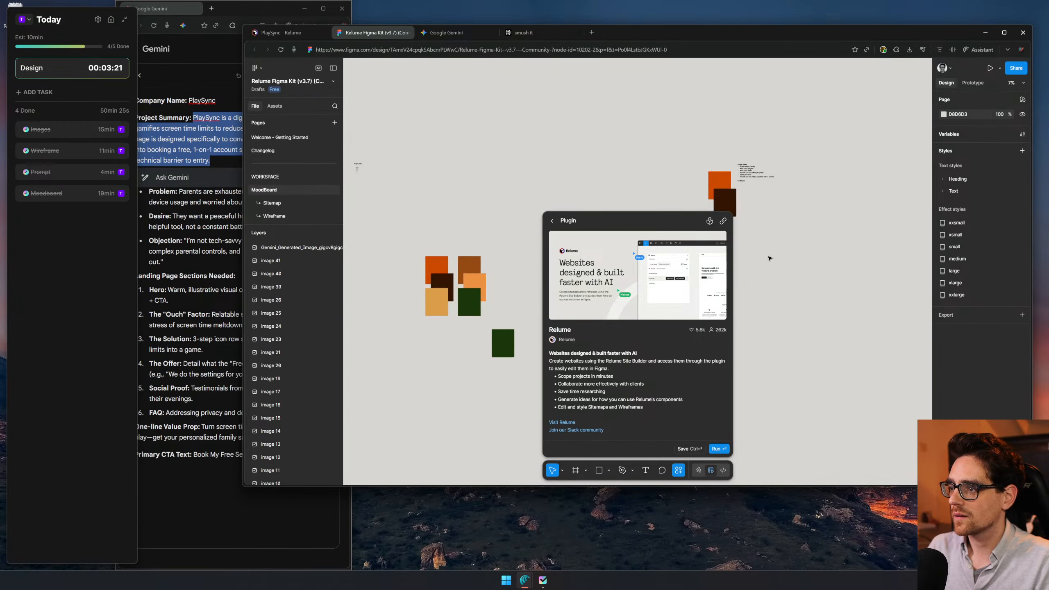
click(820, 313)
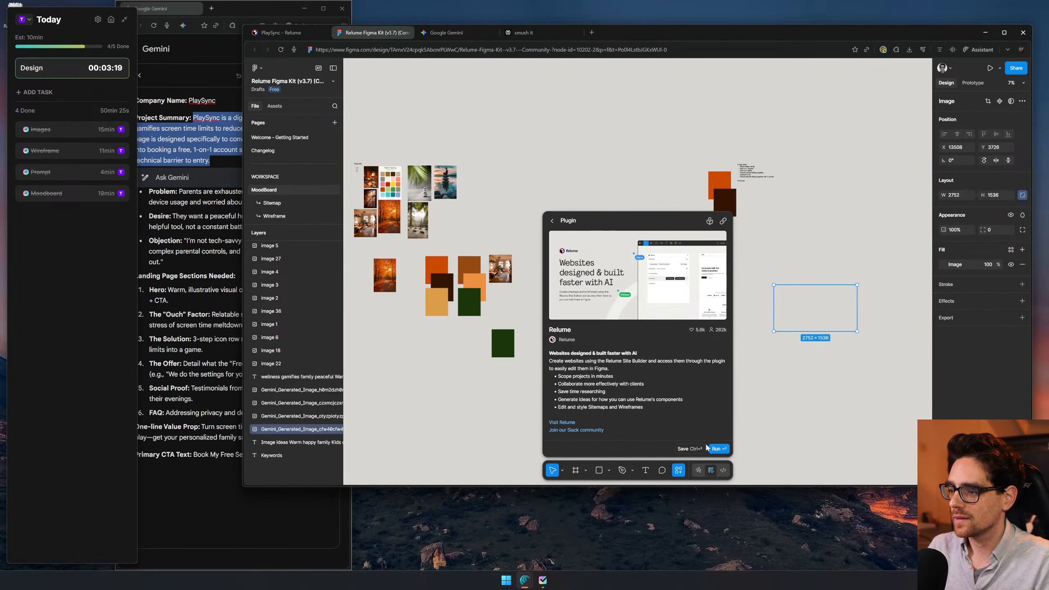
key(Escape)
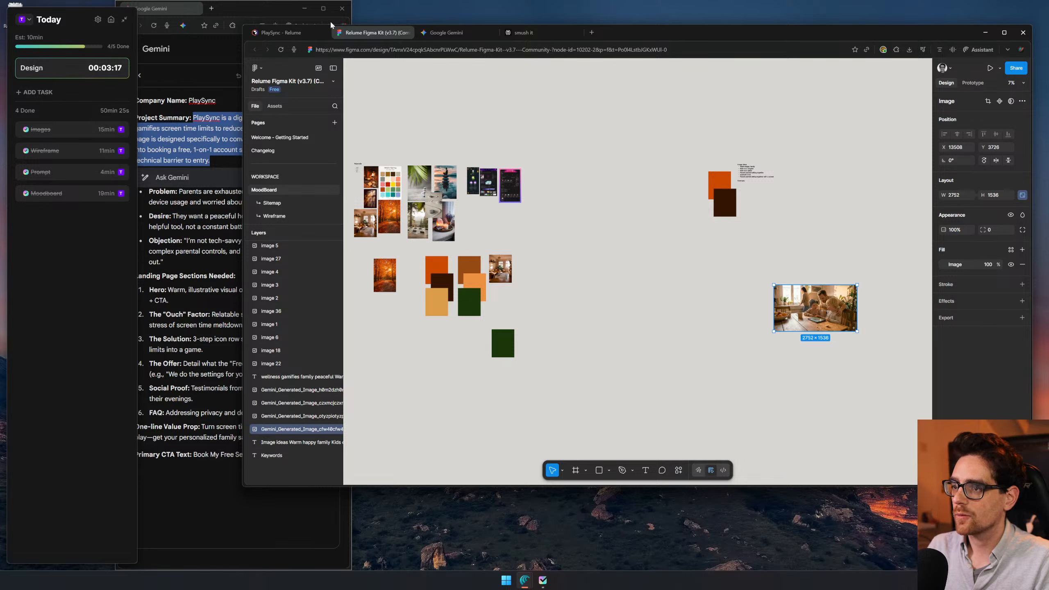
- Log in to the Relume plugin to link the Relume account, and return to the Figma file
click(268, 33)
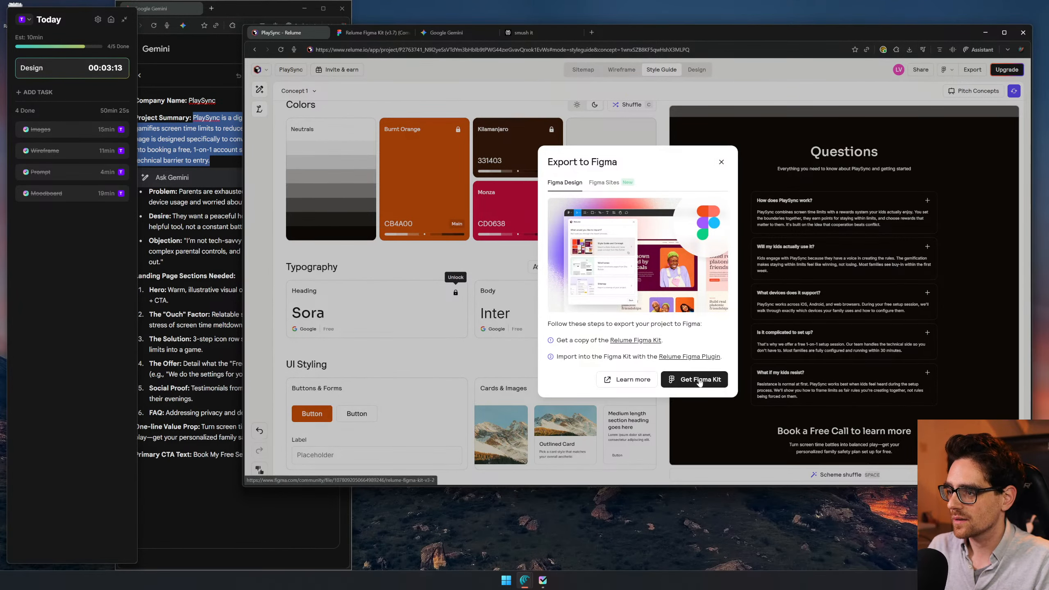
click(374, 32)
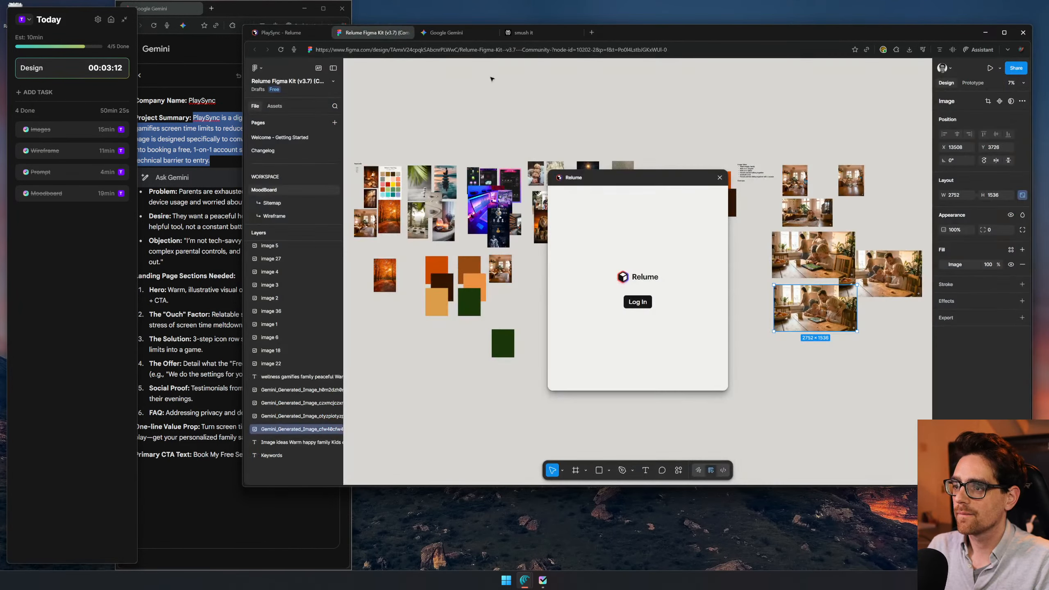
click(631, 302)
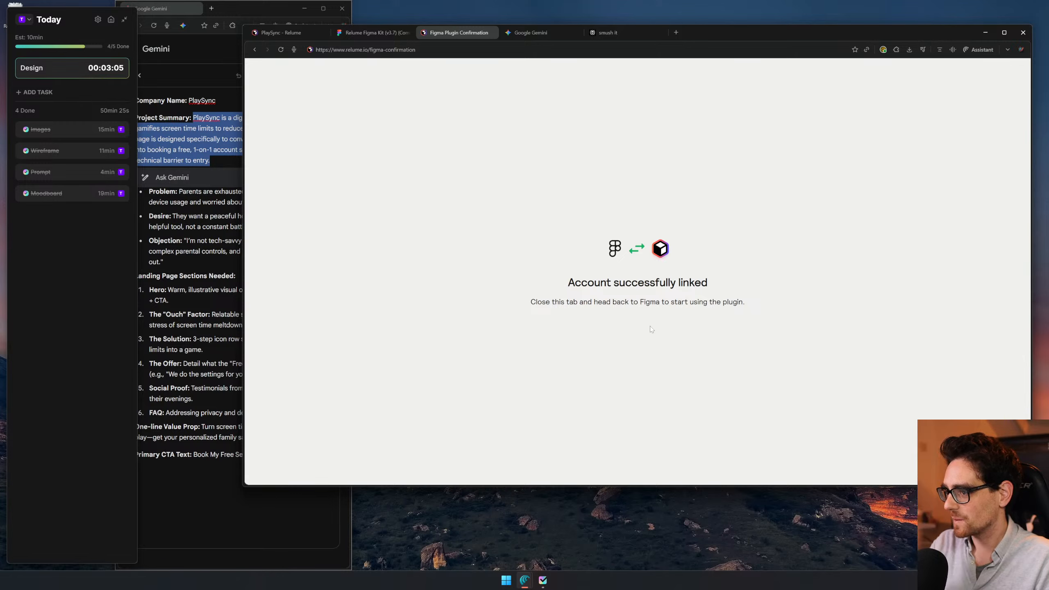
middle_click(464, 33)
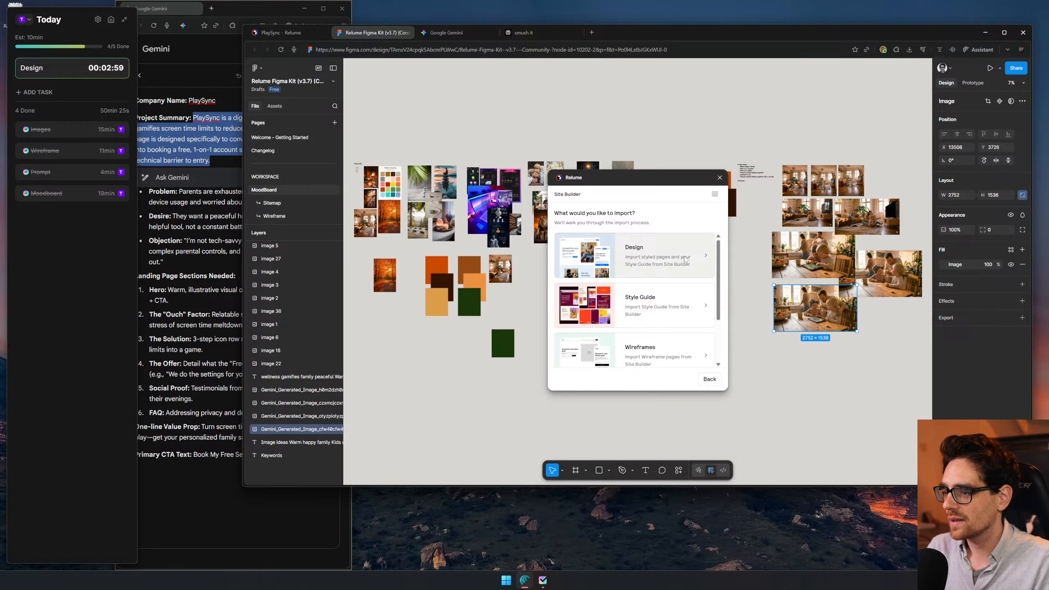
- Import the styled Home page with the Concept 1 style guide into the Figma file, without using Figma Sites
scroll(650, 259, down, 2)
scroll(650, 259, up, 2)
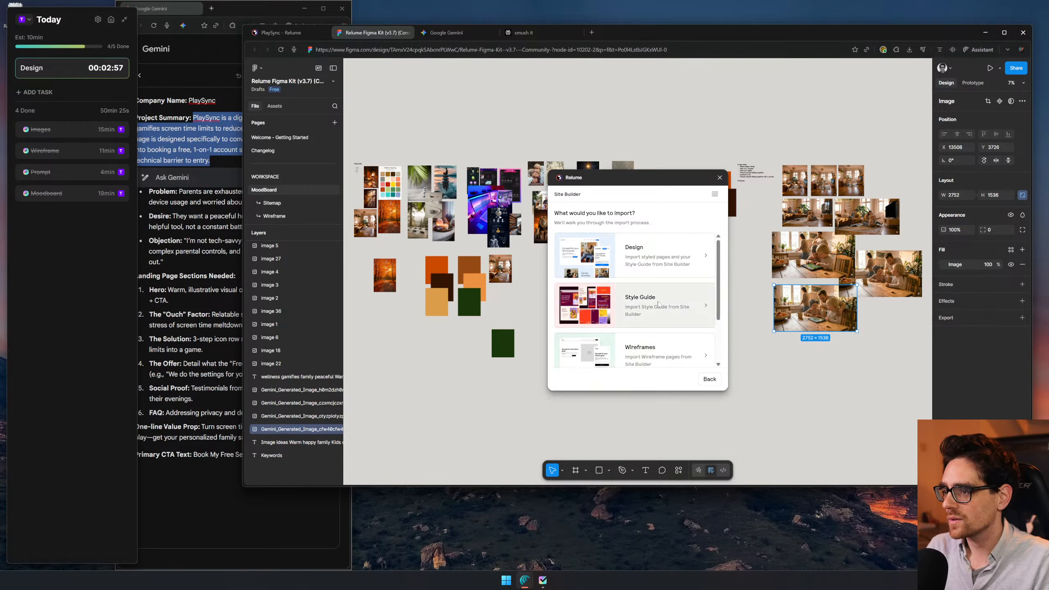
click(663, 265)
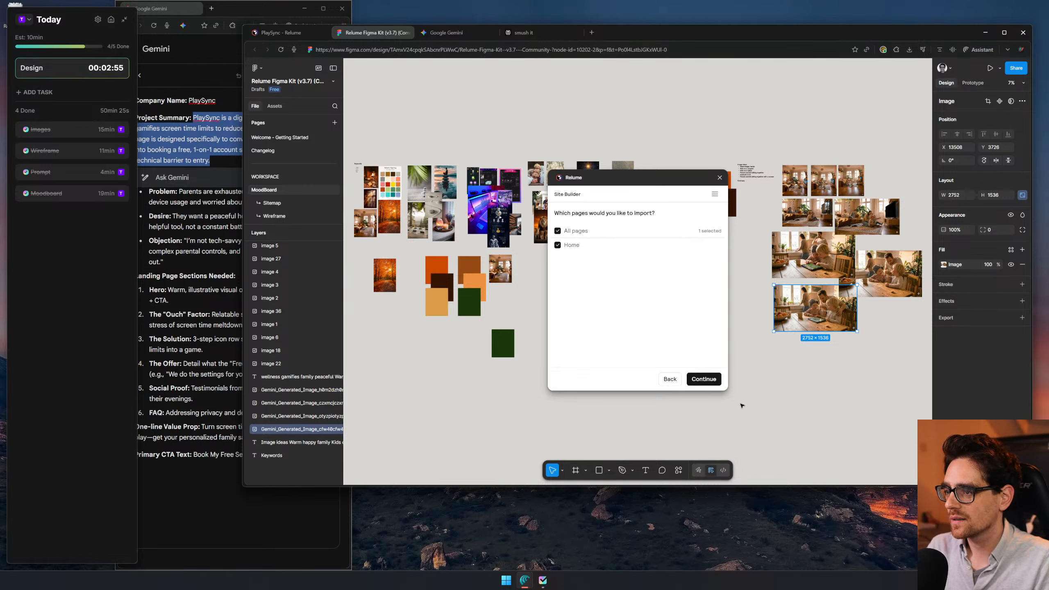
click(699, 384)
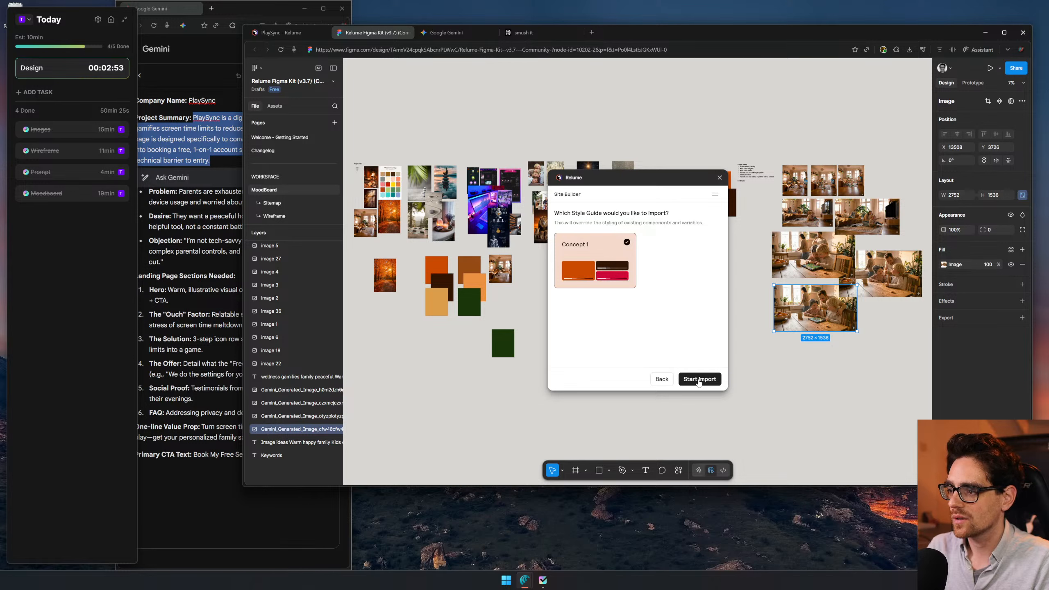
click(702, 383)
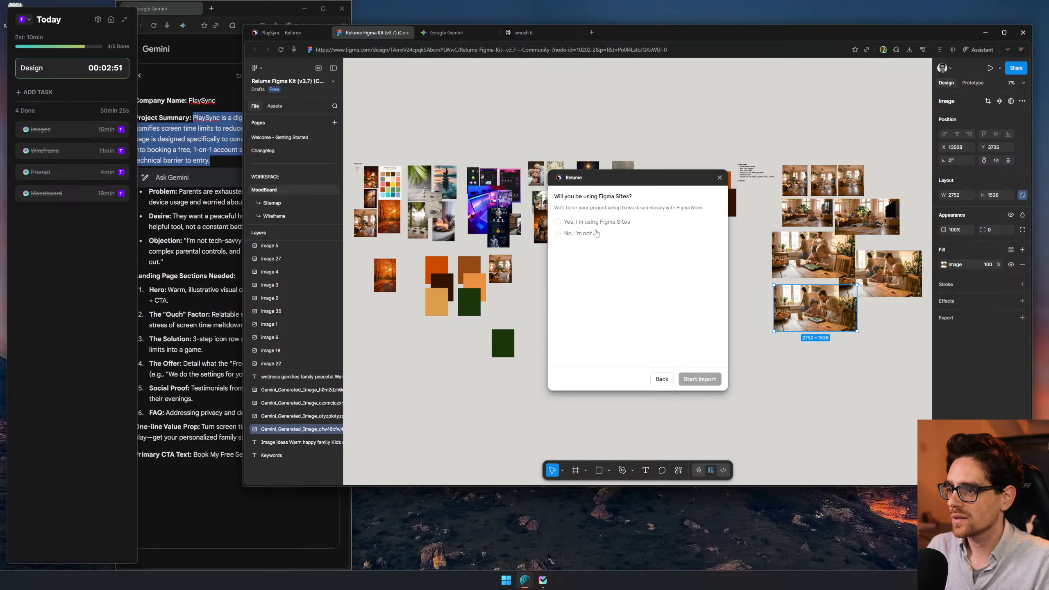
click(575, 234)
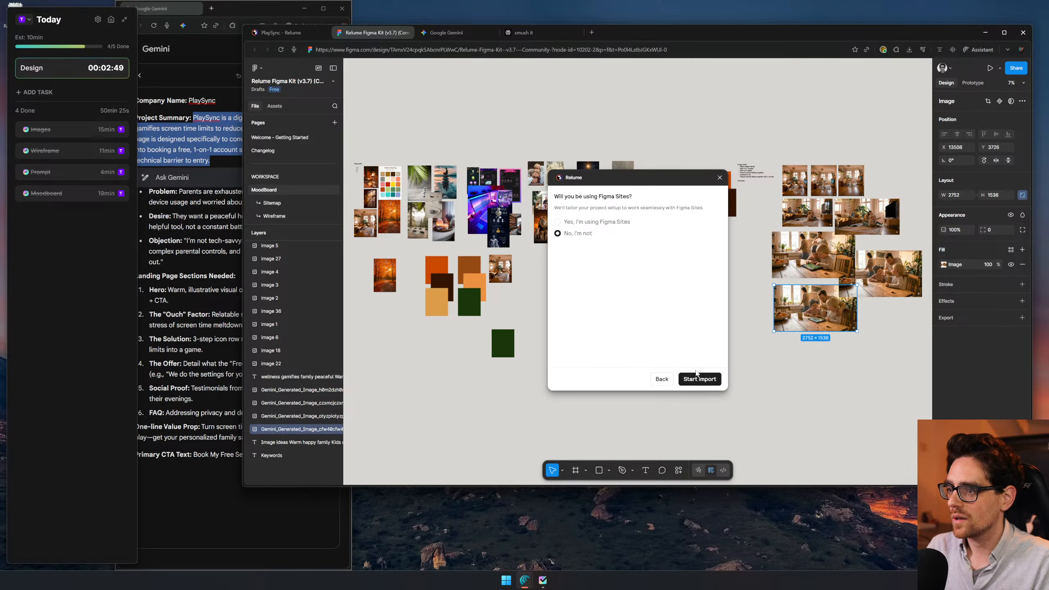
click(705, 383)
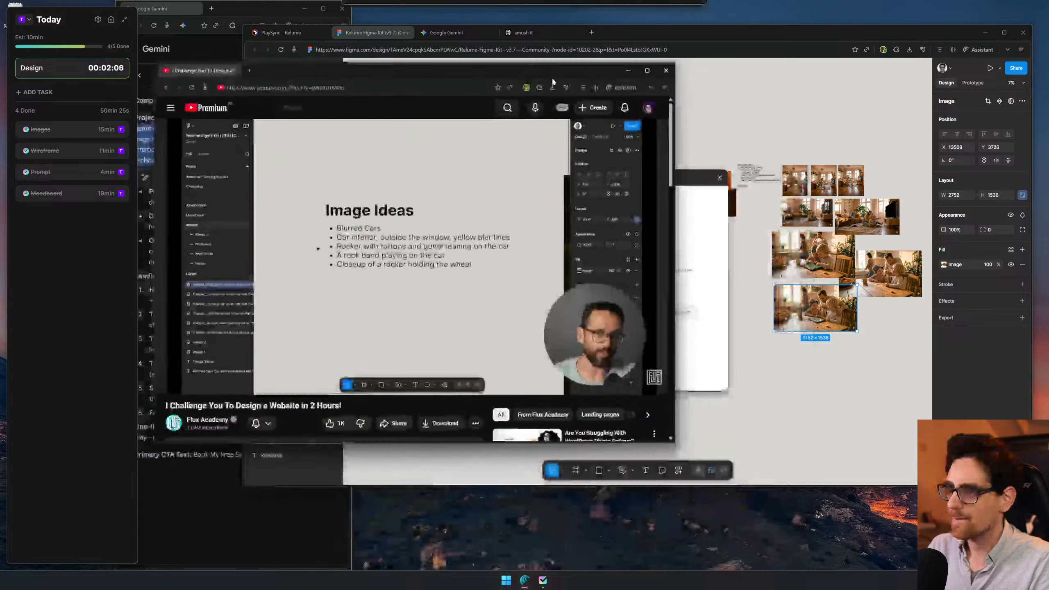
- Skip ahead in the Flux Academy video to its style guide section
click(485, 367)
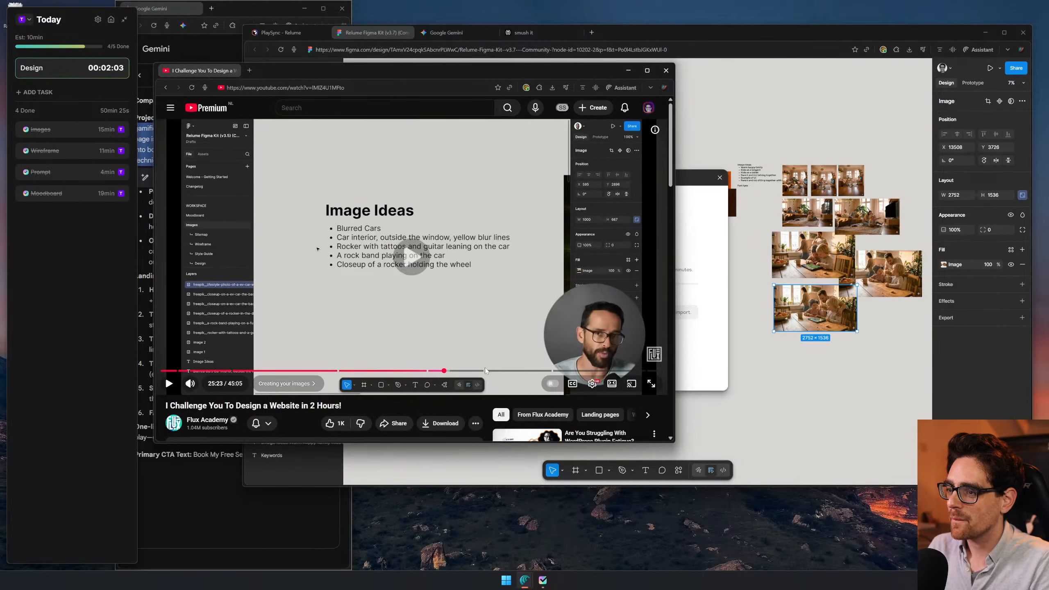
click(488, 371)
click(513, 276)
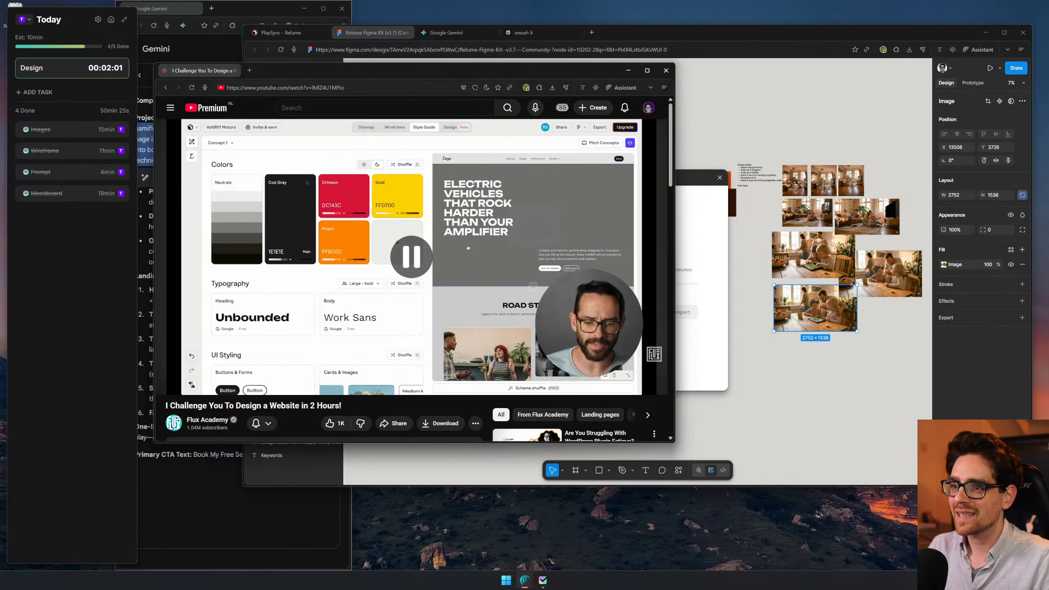
- Search the web for Flux Academy in the video's browser window
click(320, 88)
text(fluxa)
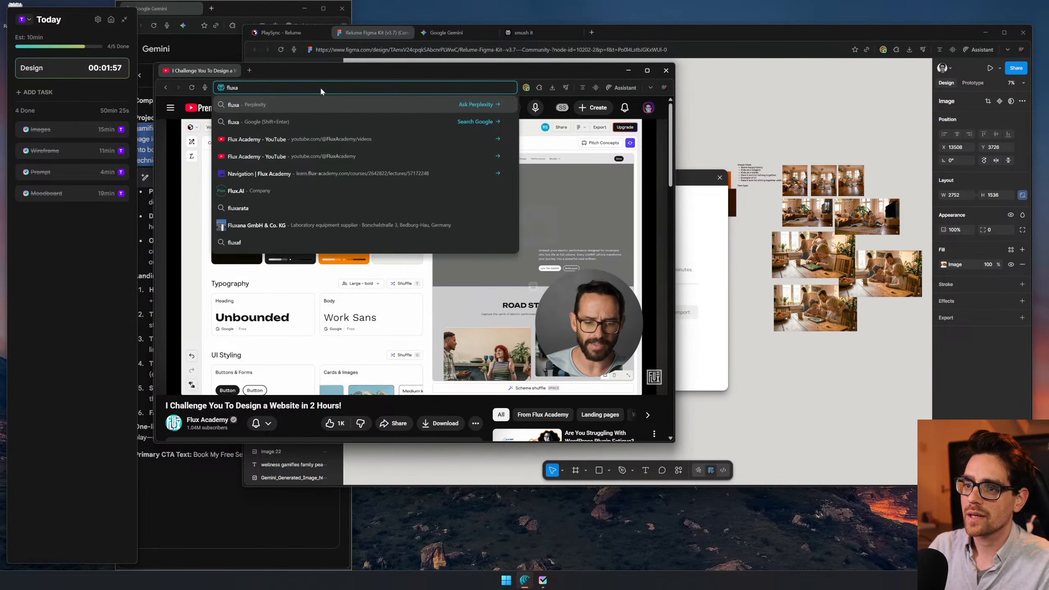
key(Down)
key(Down)
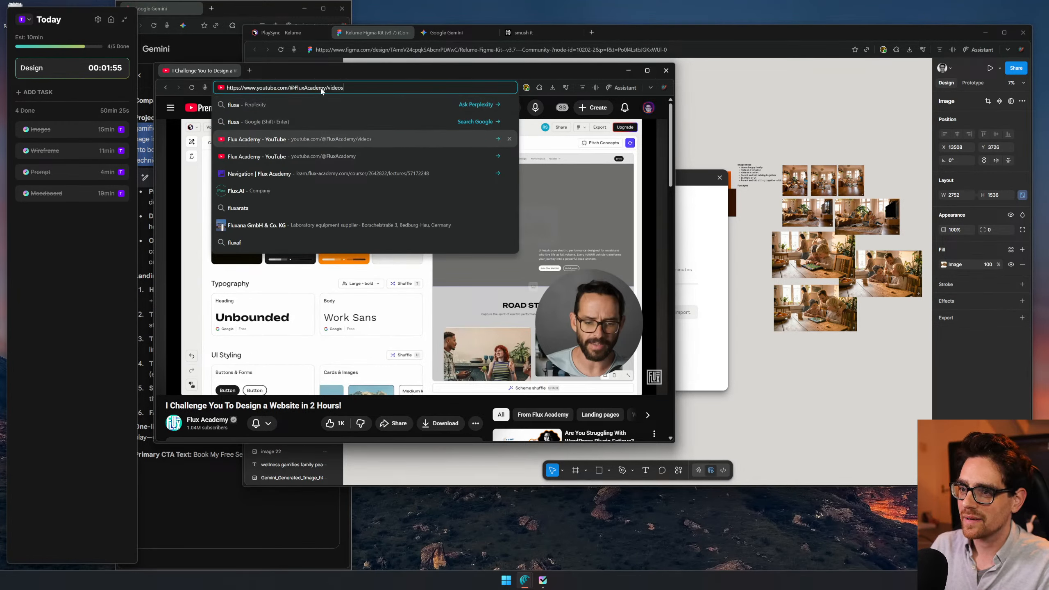
key(Down)
key(Up)
key(Up)
key(Up)
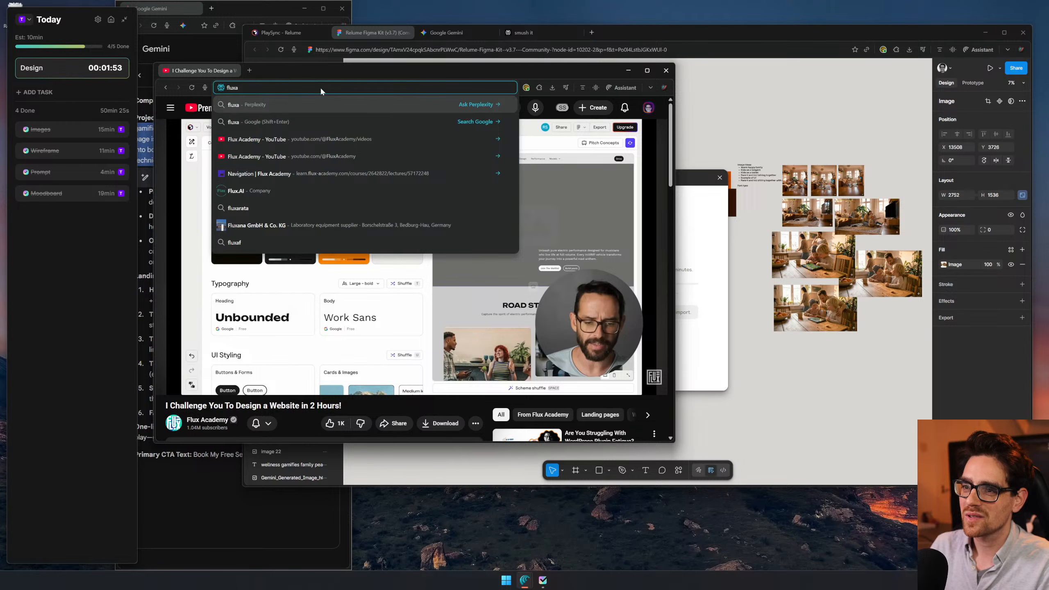
key(BackSpace)
text(ca)
key(BackSpace)
key(BackSpace)
key(BackSpace)
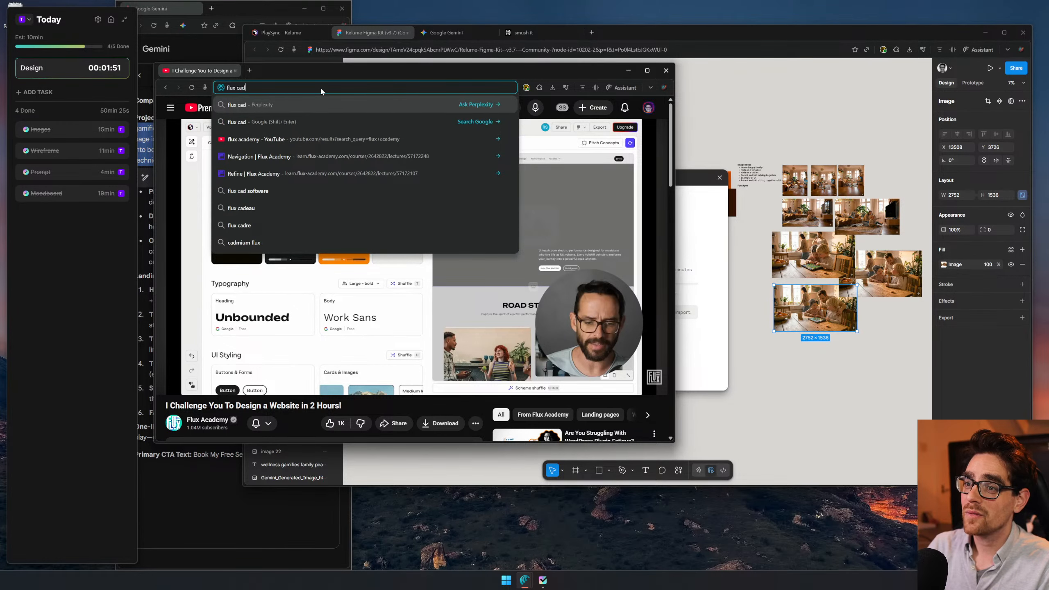
text(ace)
key(BackSpace)
text(demy)
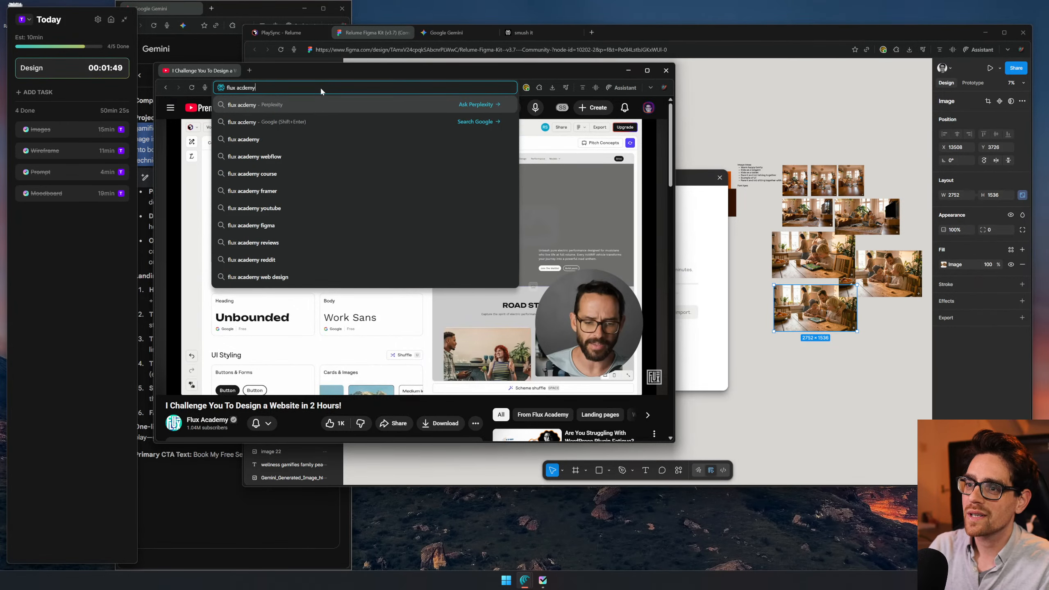
key(Return)
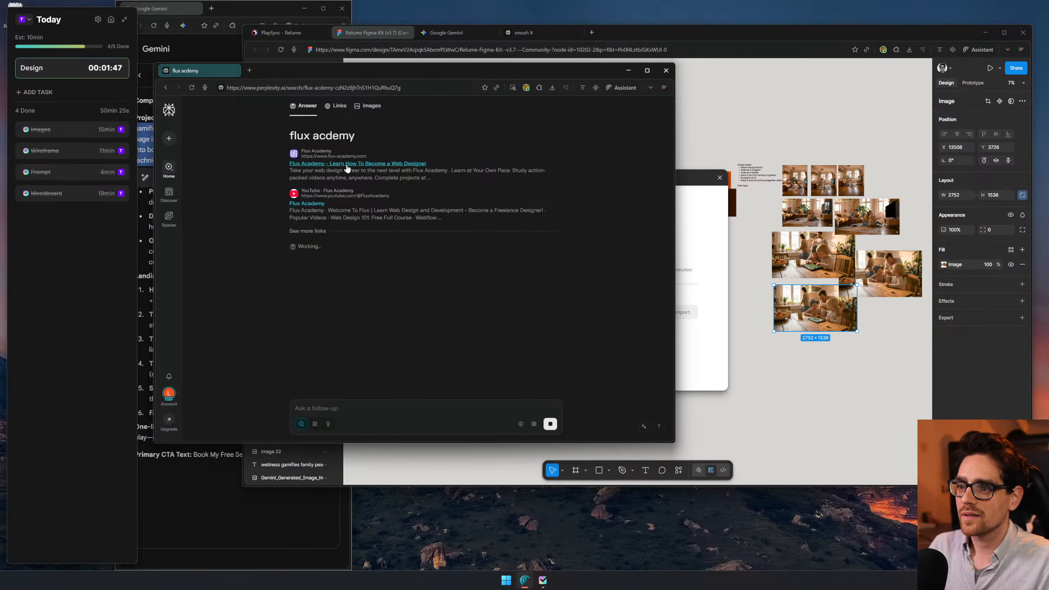
- Open the Flux Academy website, go to its Black Friday page, and maximize the window
click(331, 163)
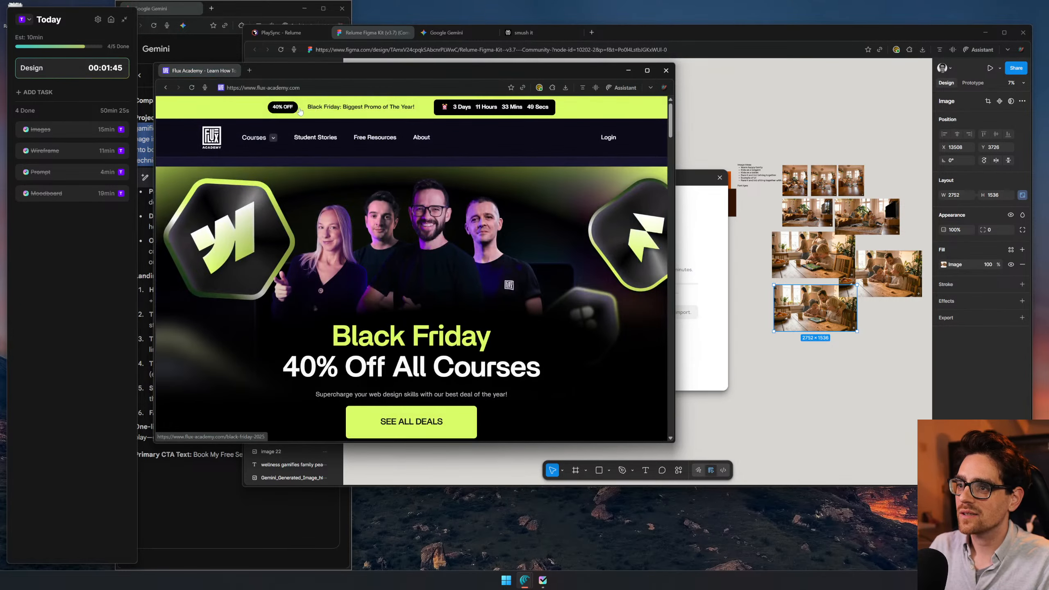
click(281, 111)
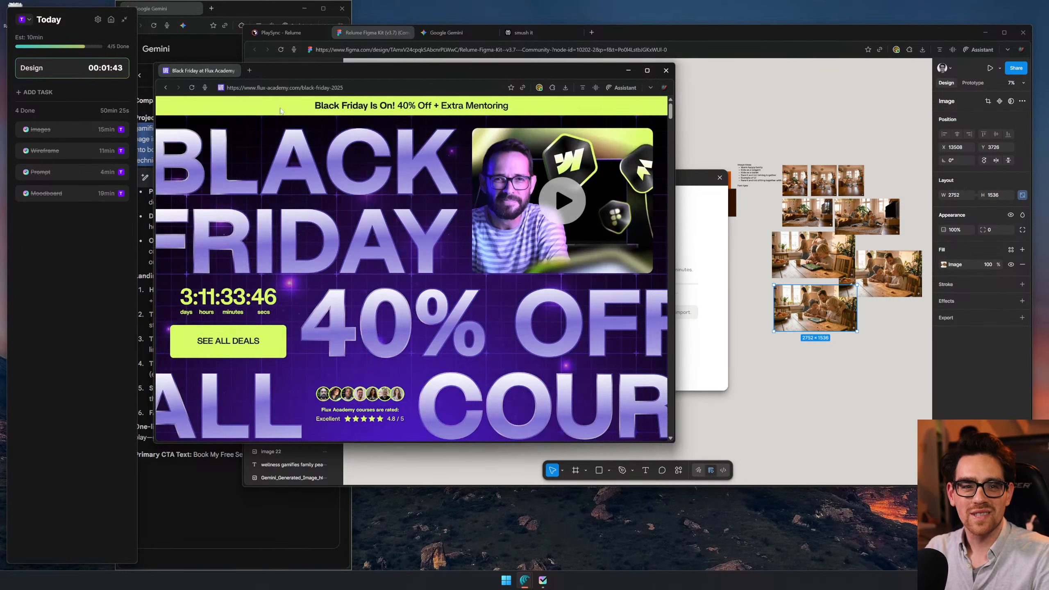
double_click(529, 69)
- Look through the course bundle and the individual course cards on the Black Friday page
scroll(595, 269, down, 2)
scroll(596, 273, down, 15)
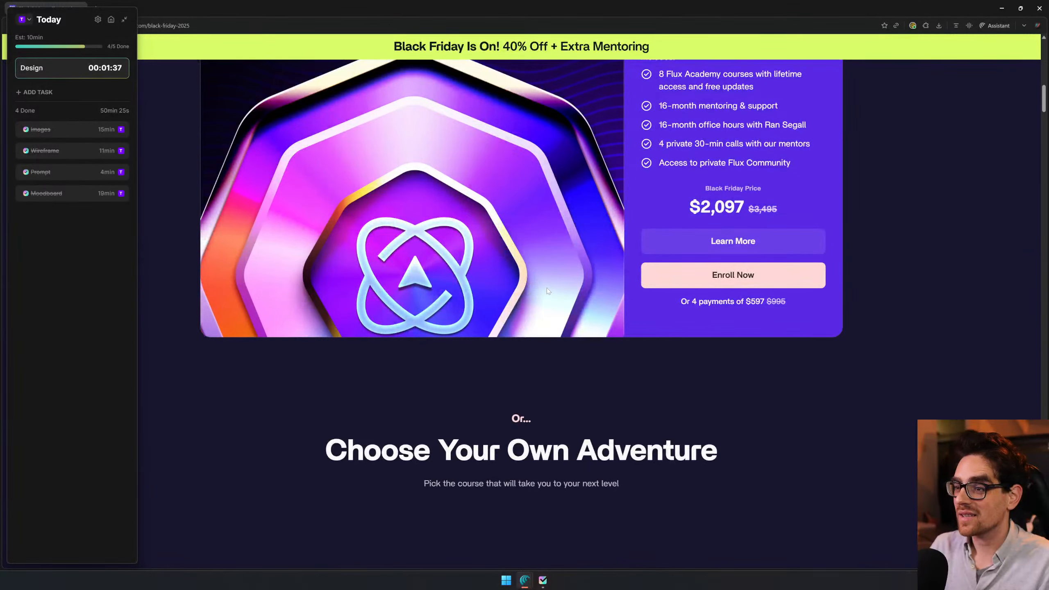
scroll(547, 288, down, 8)
scroll(330, 407, down, 4)
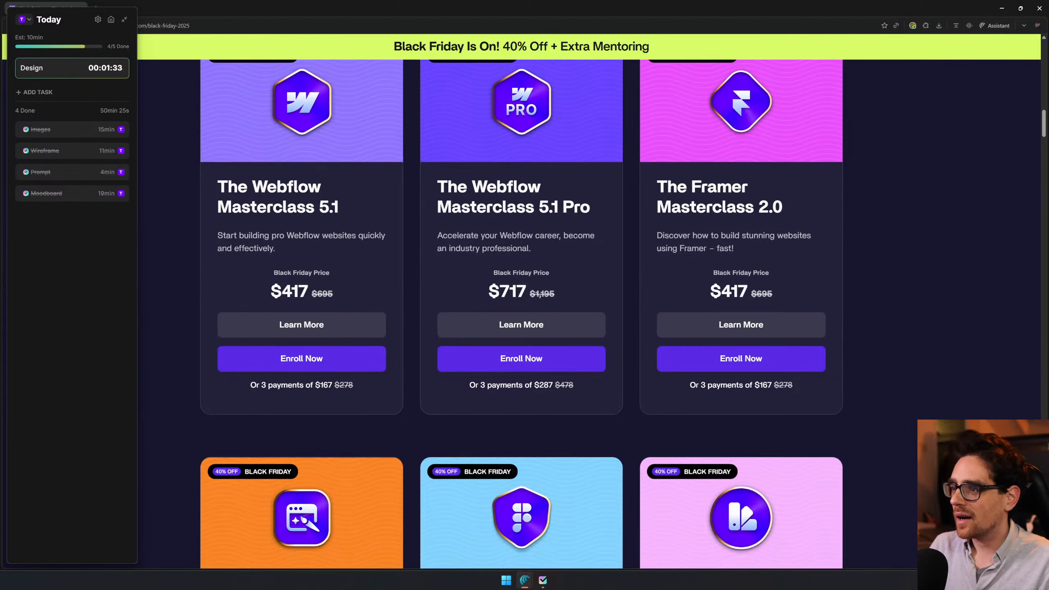
scroll(260, 178, down, 7)
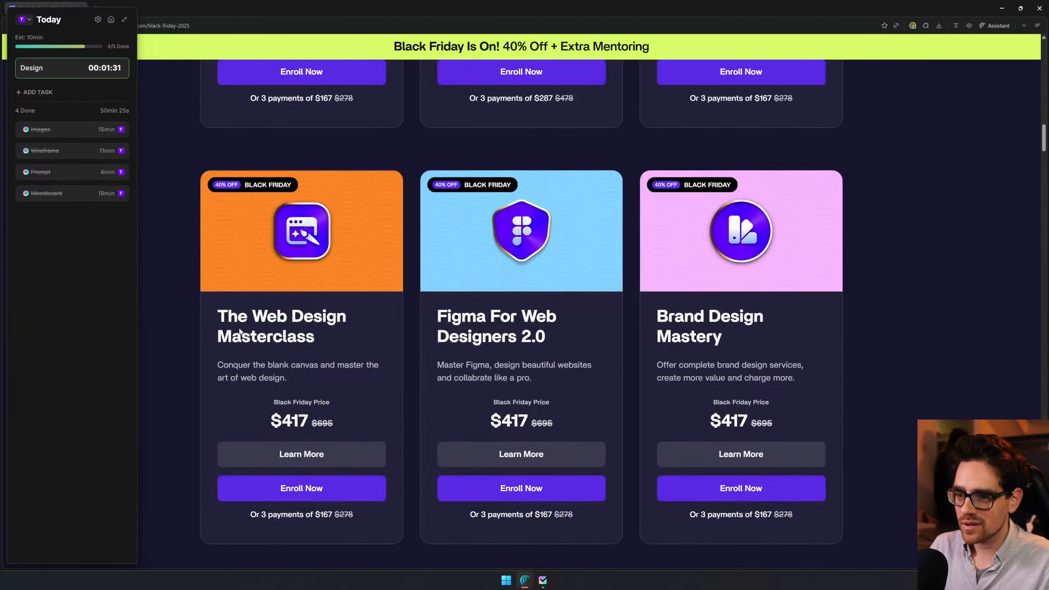
scroll(641, 316, down, 3)
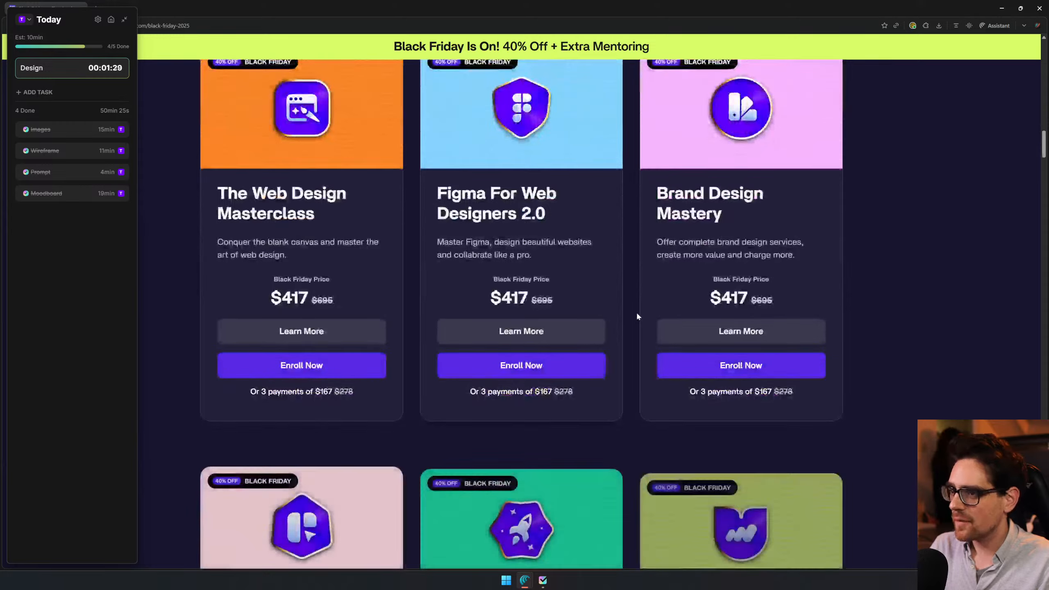
scroll(574, 269, down, 5)
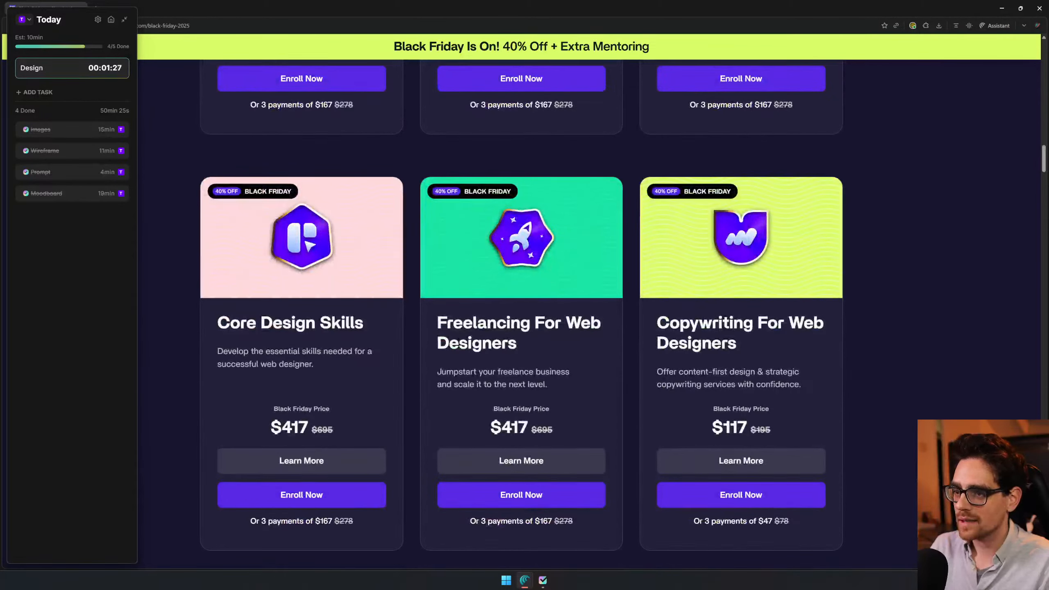
- Highlight the Black Friday prices of The Web Design Masterclass and Copywriting For Web Designers courses for comparison
double_click(509, 428)
scroll(597, 411, up, 5)
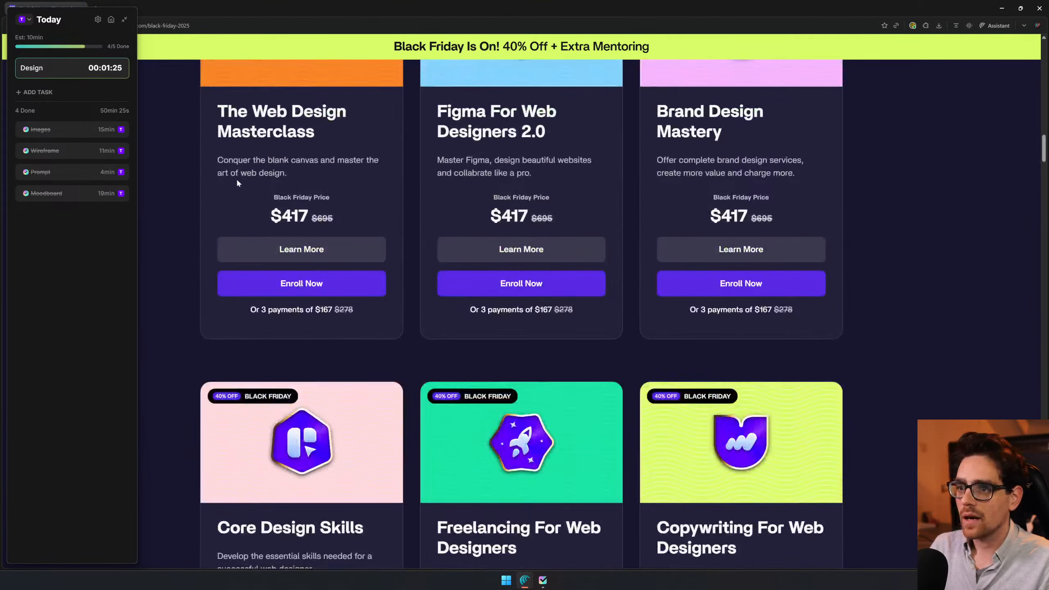
drag(260, 218, 359, 227)
scroll(632, 276, down, 6)
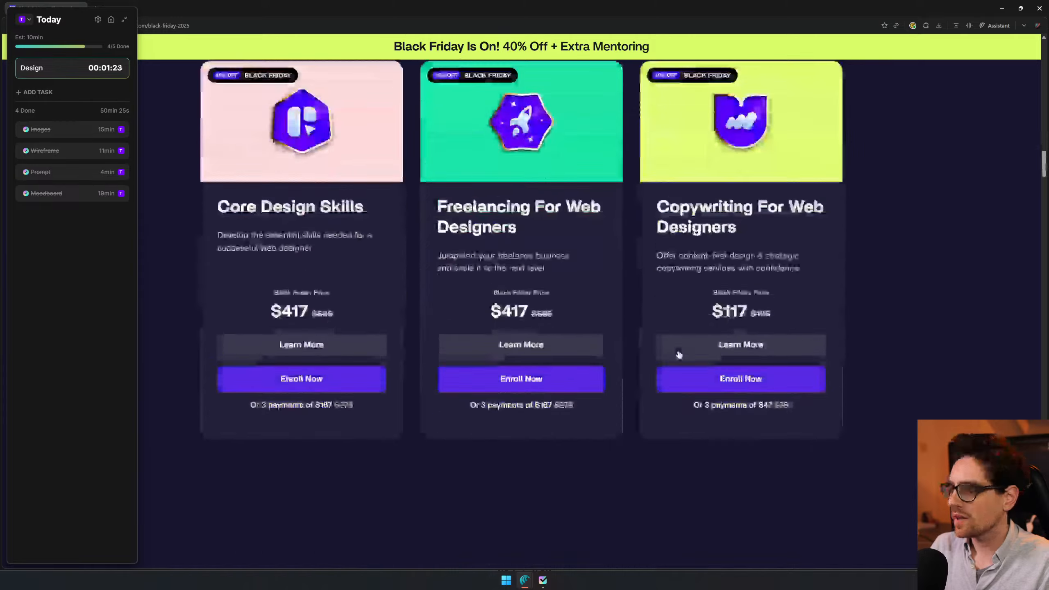
drag(699, 222, 772, 225)
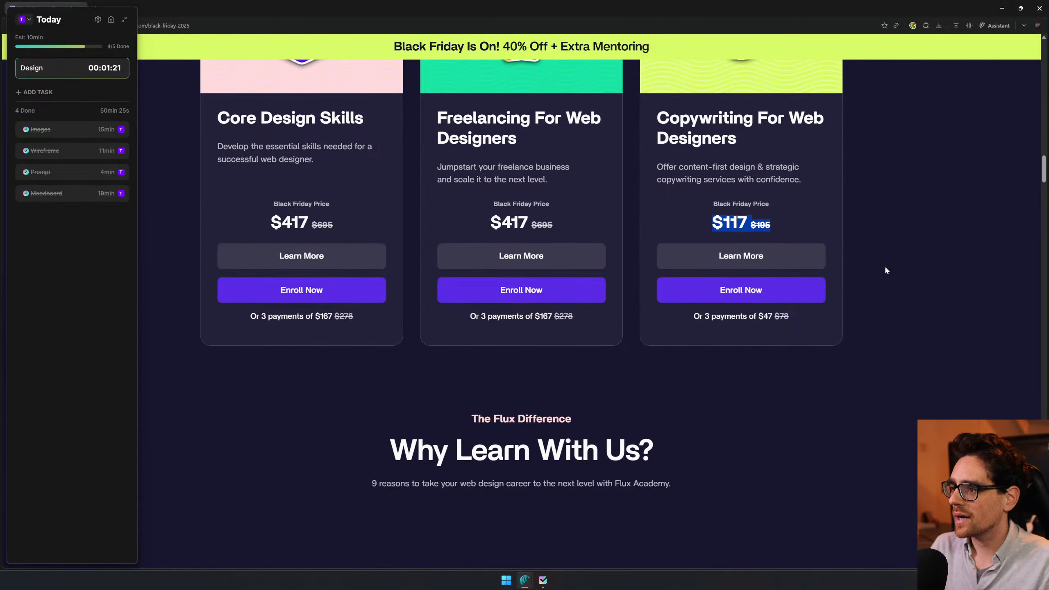
- Review the course offers again, highlight "40% Off + Extra Mentoring" in the banner, and close the Flux Academy window
scroll(885, 265, up, 4)
scroll(884, 269, up, 4)
scroll(885, 269, down, 4)
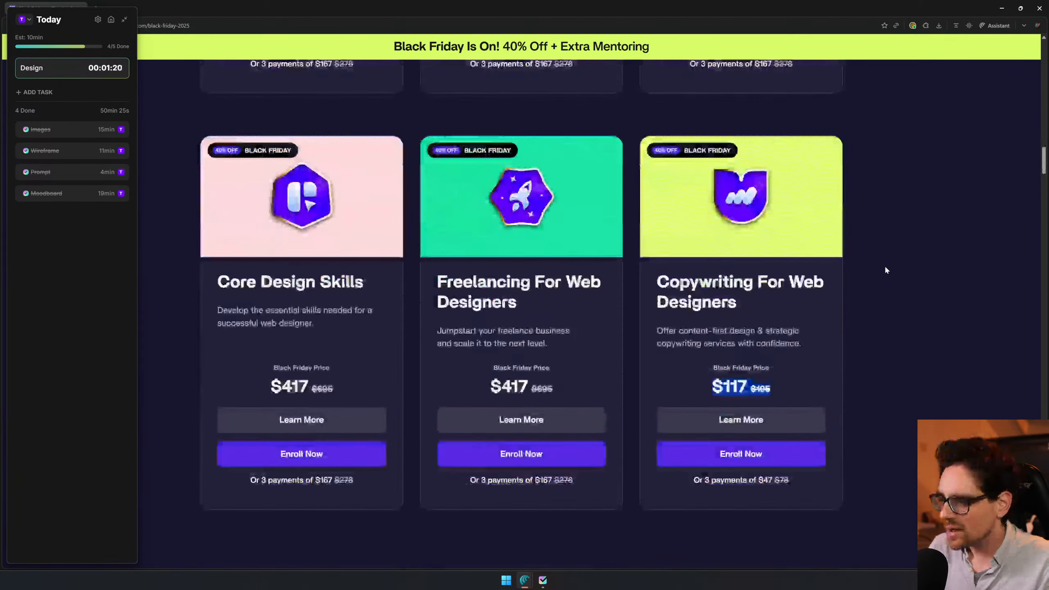
scroll(901, 304, up, 10)
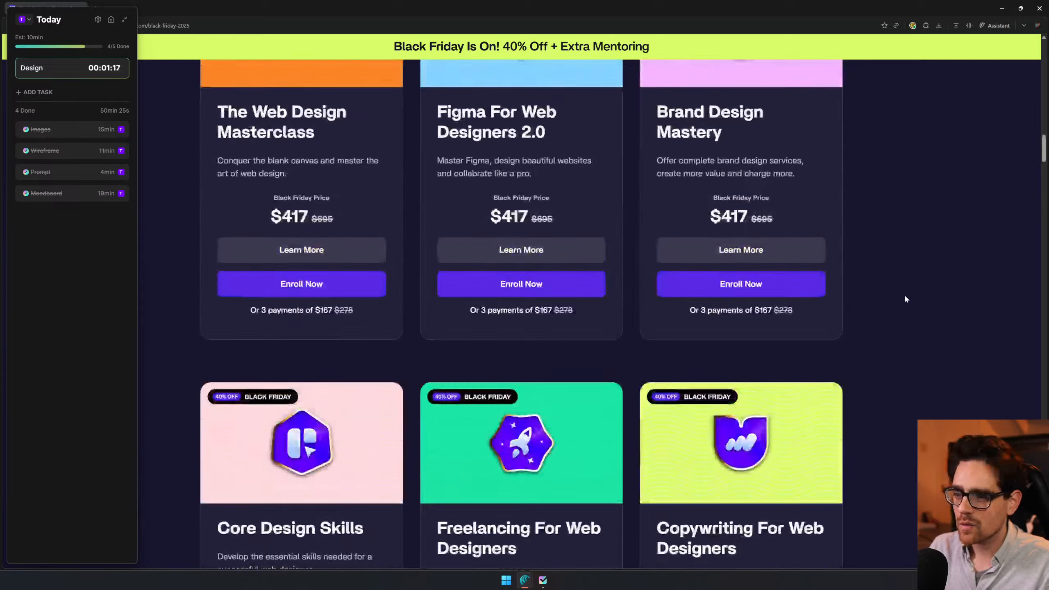
scroll(895, 305, up, 5)
scroll(894, 306, up, 5)
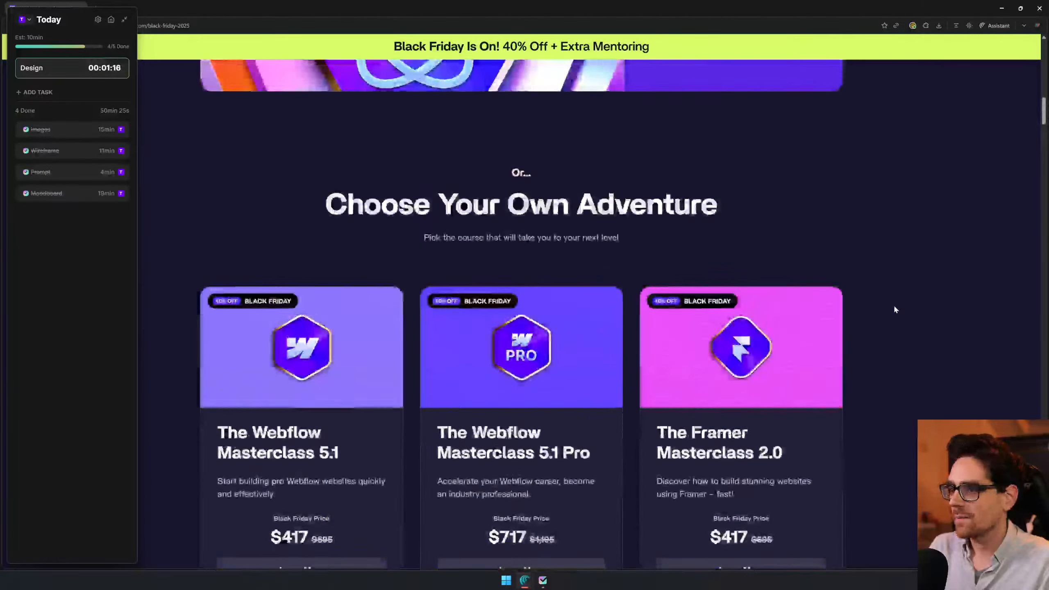
scroll(895, 308, down, 5)
scroll(895, 308, down, 20)
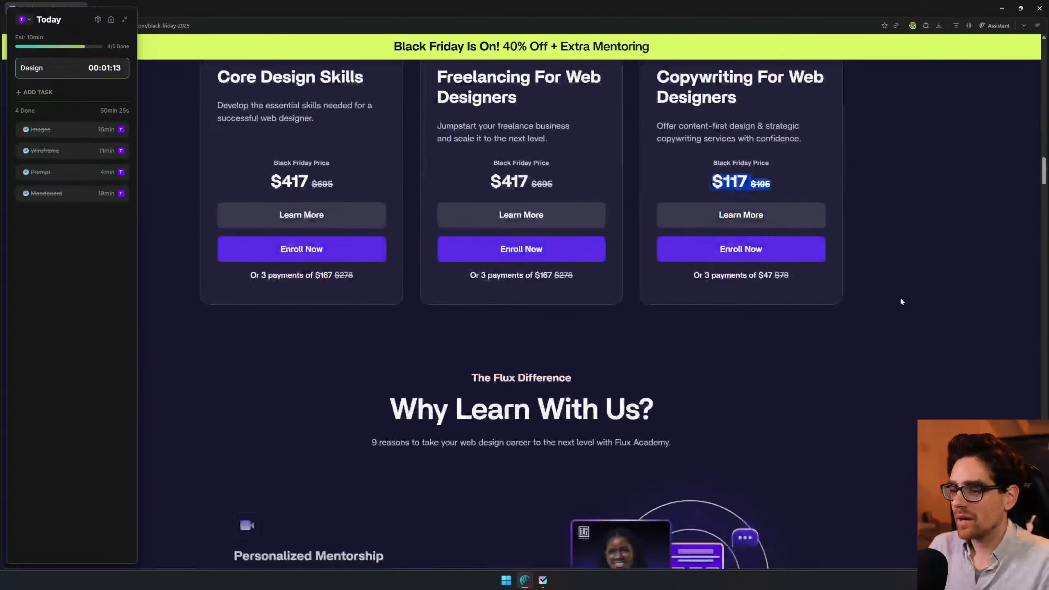
scroll(902, 296, down, 3)
scroll(902, 296, up, 10)
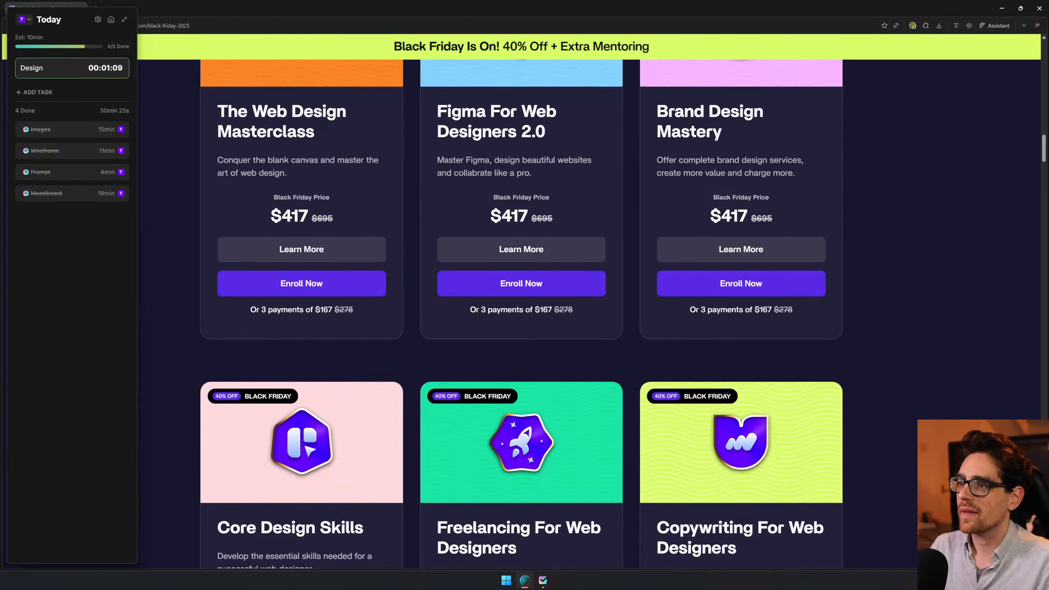
drag(503, 46, 957, 31)
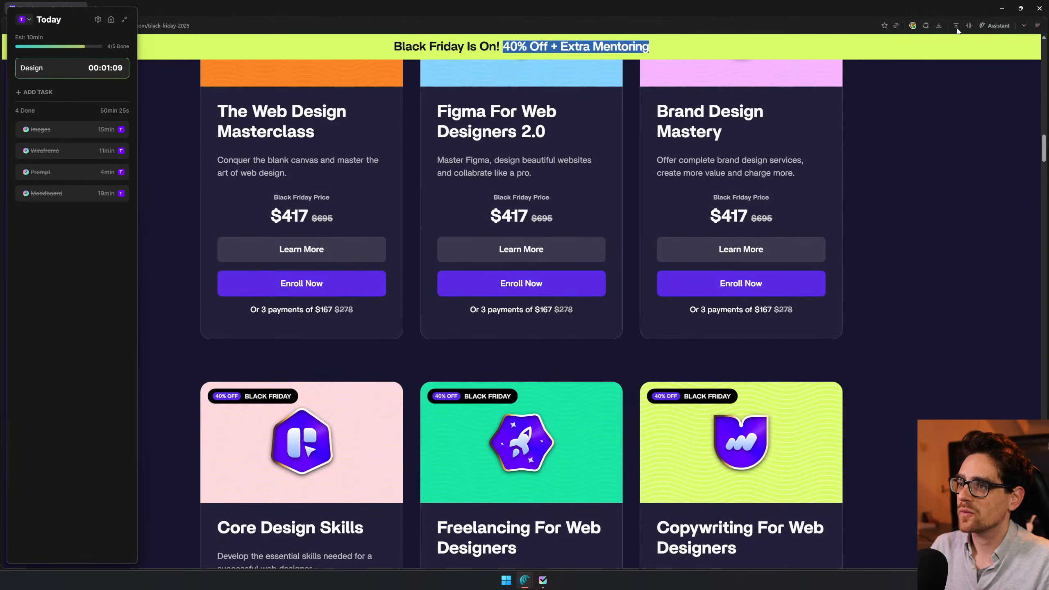
click(1039, 7)
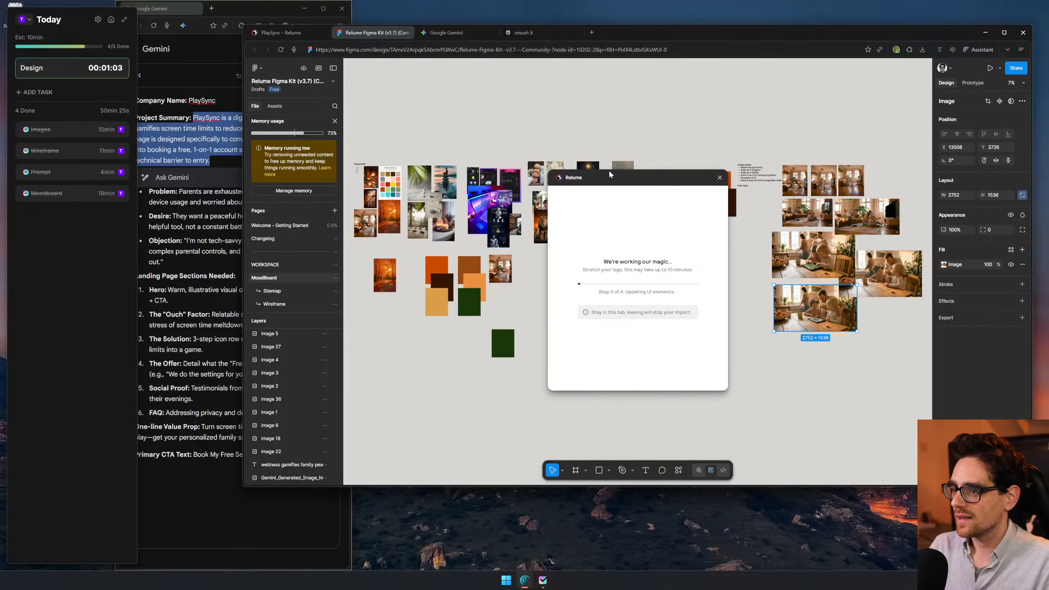
- Move the Relume import dialog aside on the canvas and check the Figma file's memory usage details
drag(610, 175, 528, 168)
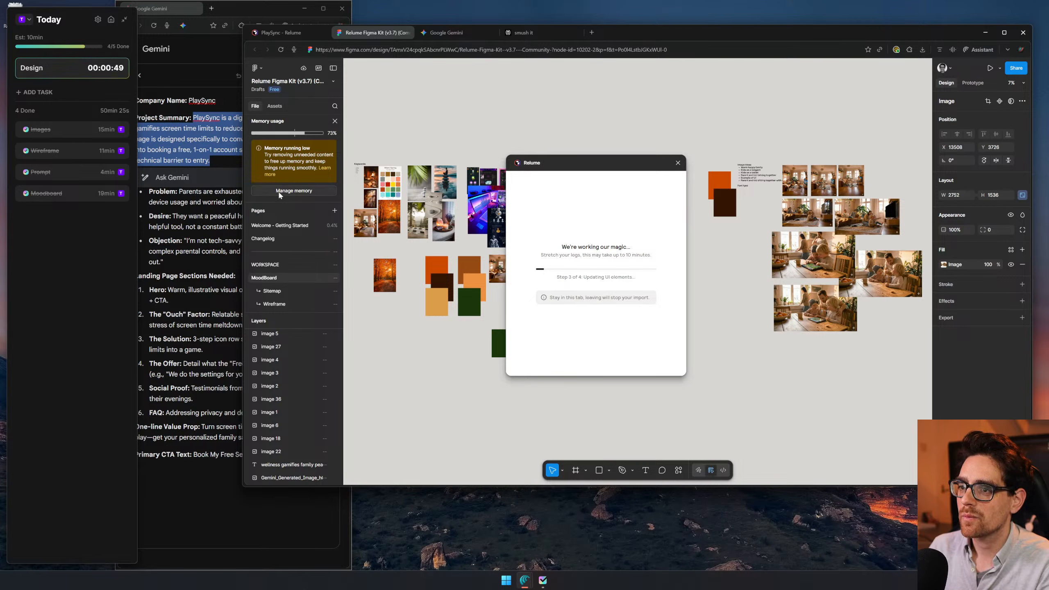
click(311, 194)
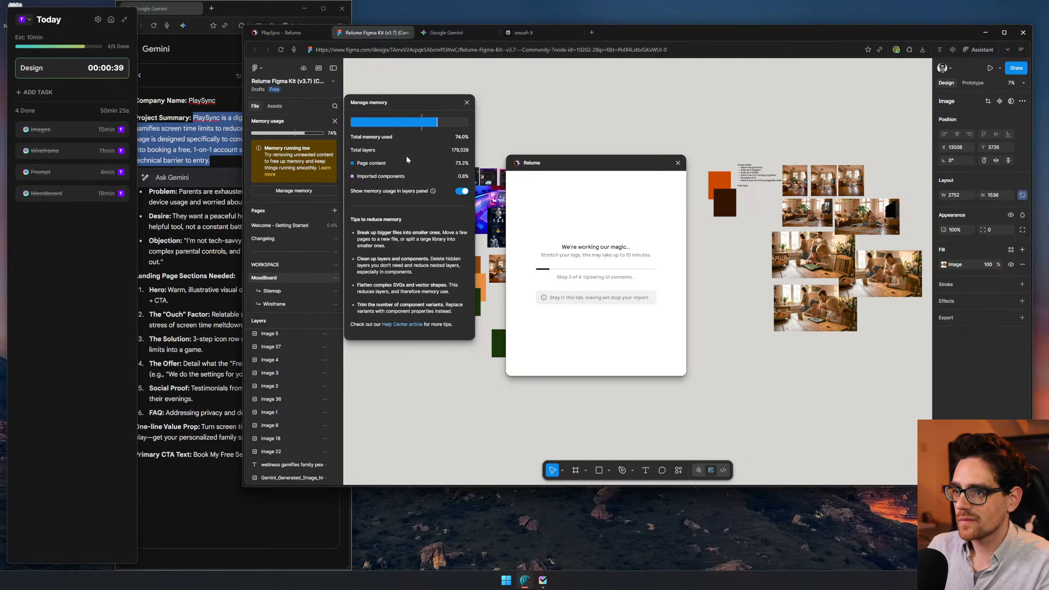
click(467, 103)
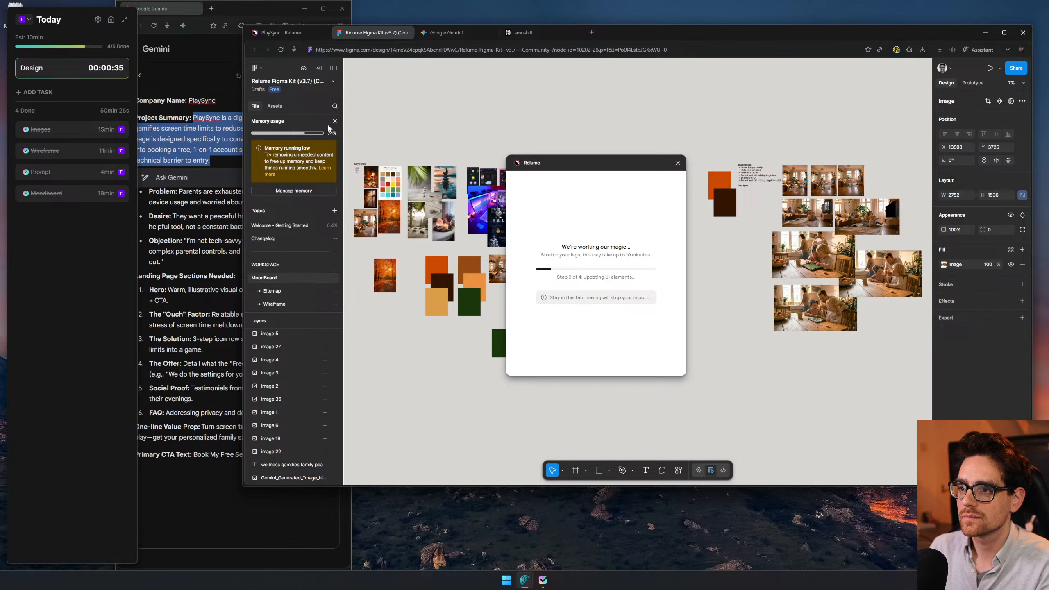
- Delete the Sitemap and Wireframe pages from the Figma file
click(283, 291)
right_click(283, 292)
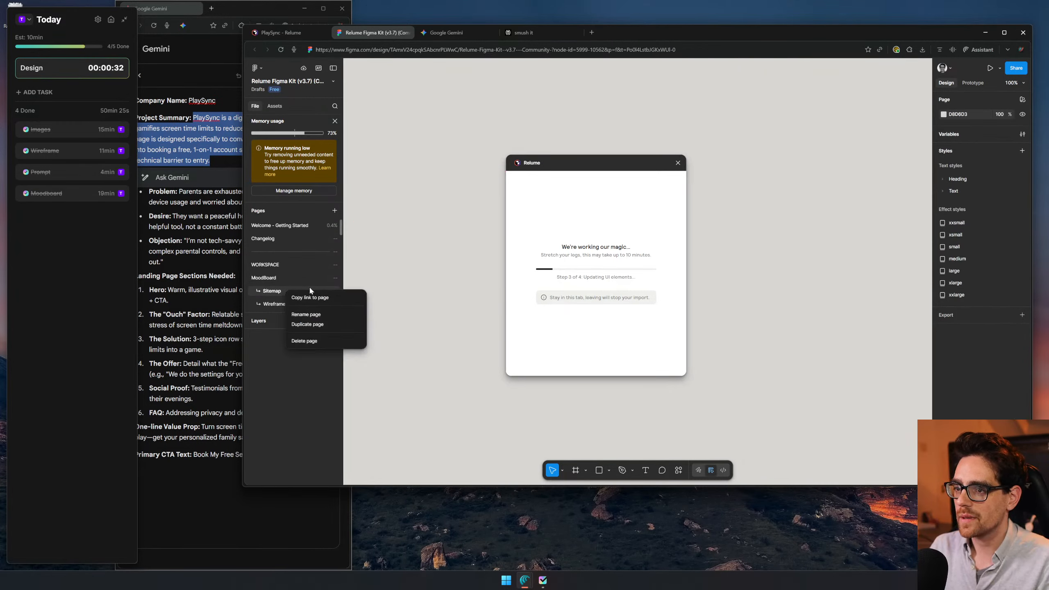
click(312, 340)
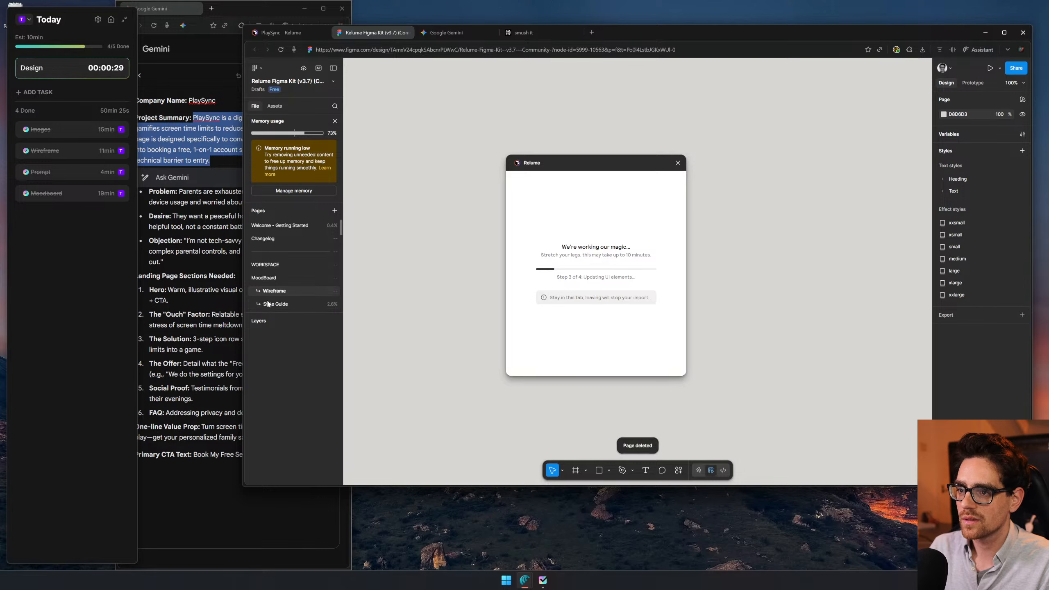
right_click(283, 291)
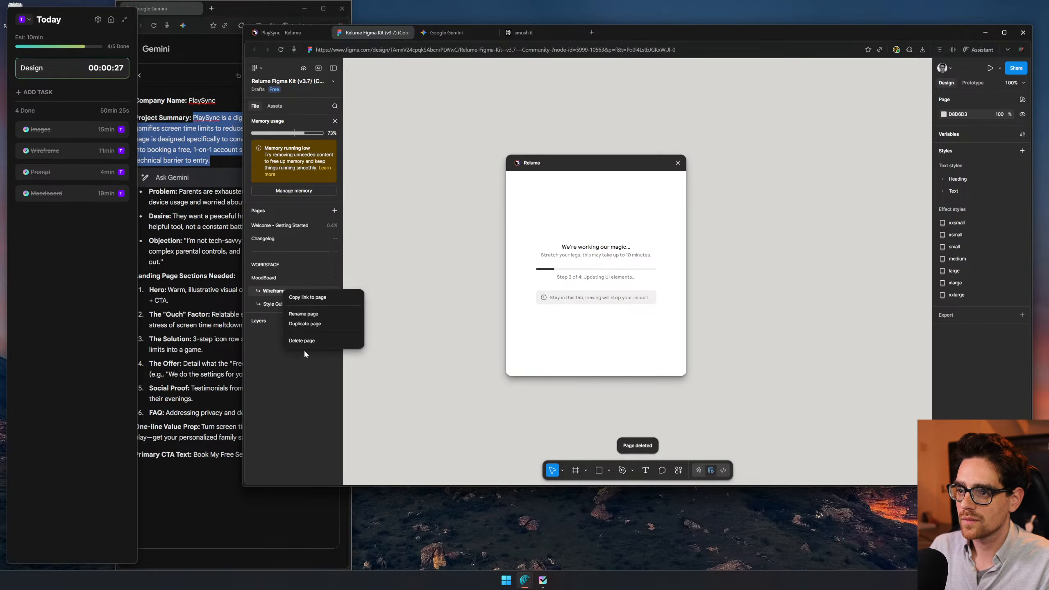
click(307, 342)
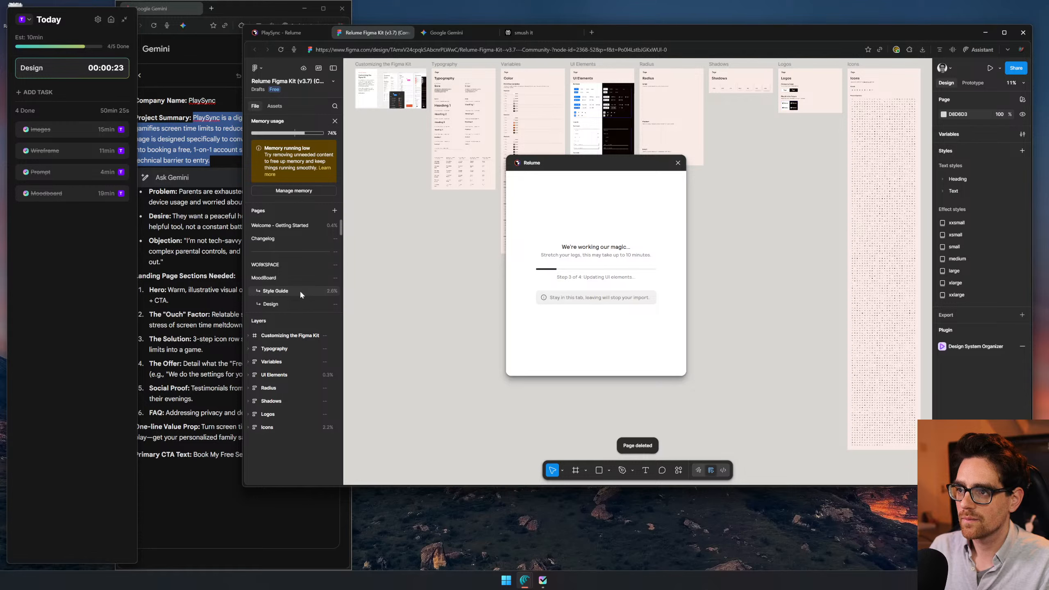
- Open the Design page and look through the file's remaining pages, including the Marketing Components
click(300, 306)
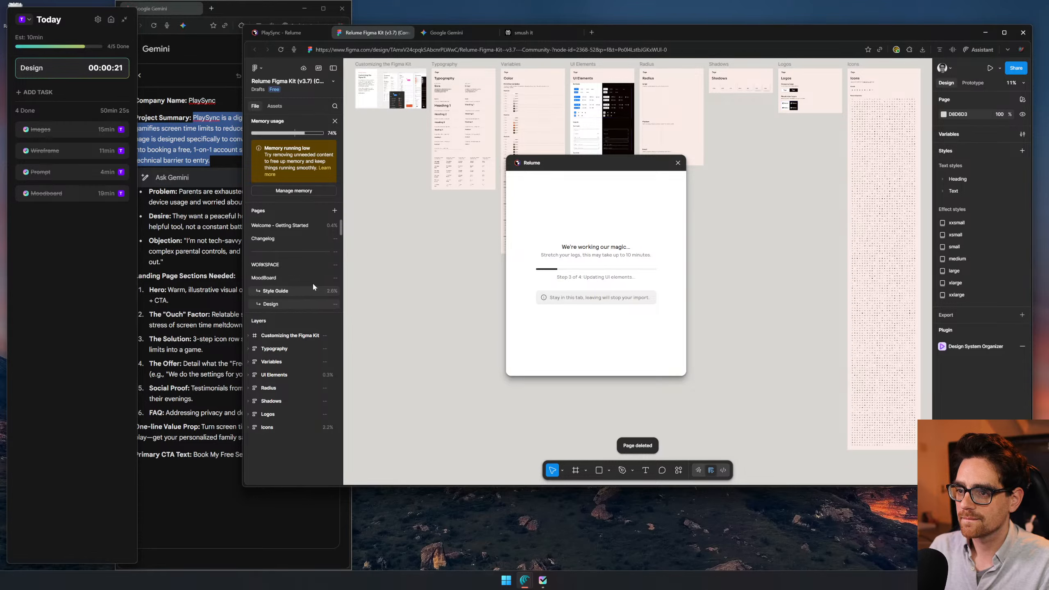
scroll(312, 282, down, 2)
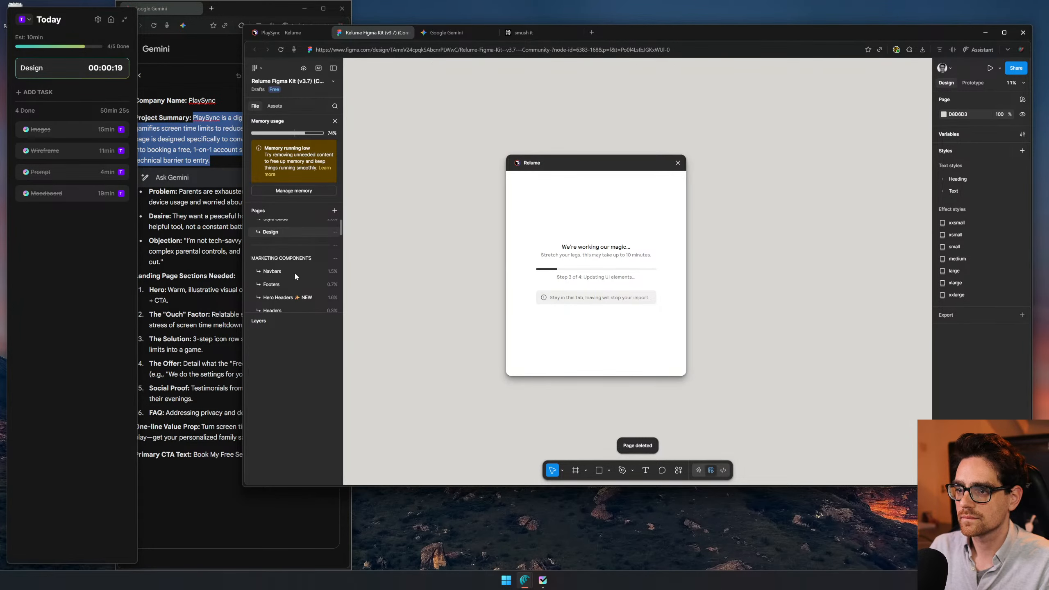
scroll(296, 265, down, 3)
scroll(290, 260, up, 3)
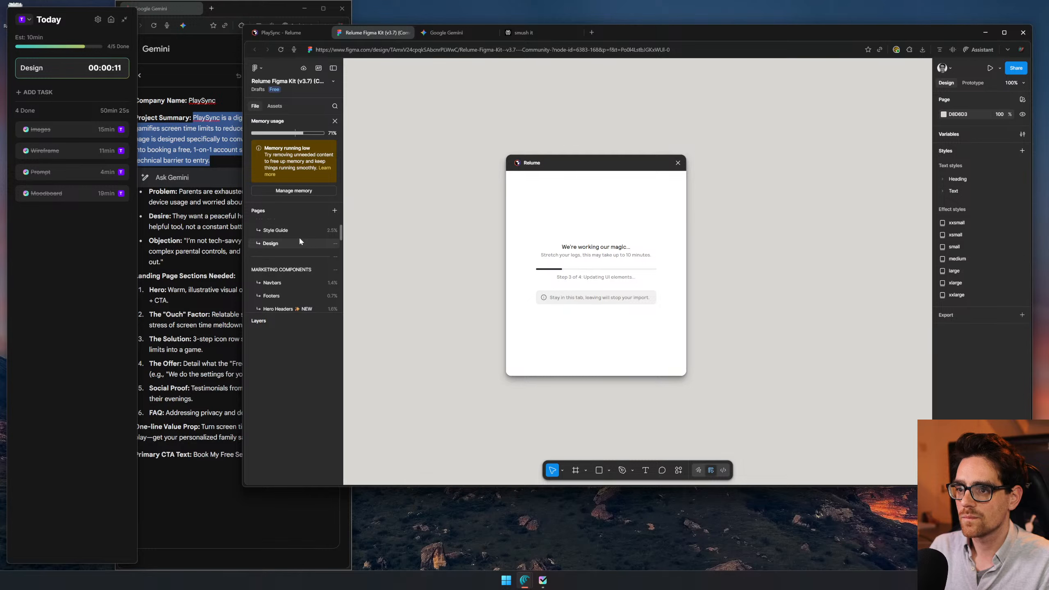
scroll(300, 242, up, 3)
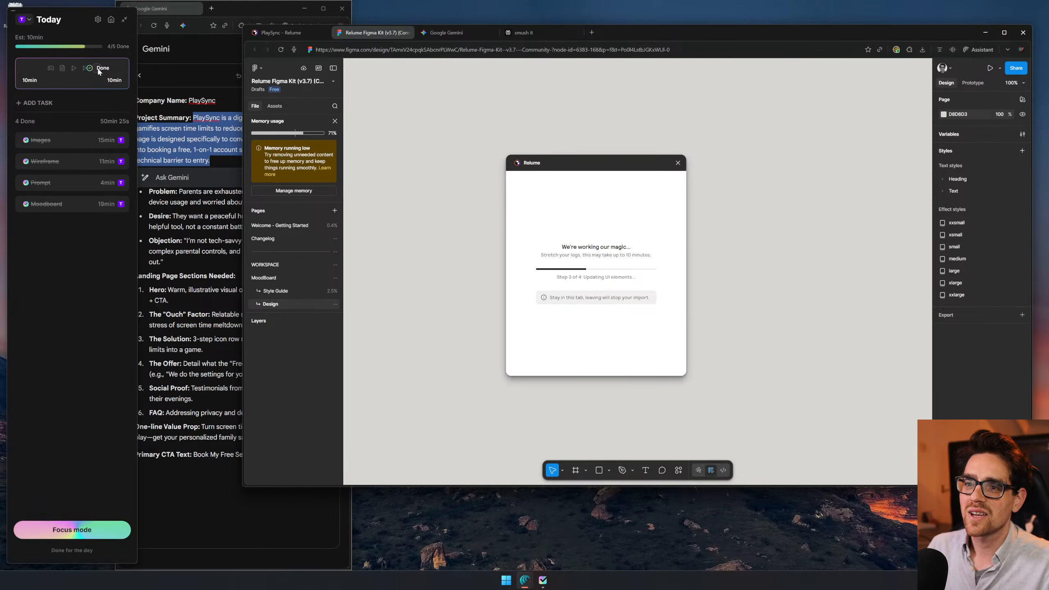
- Mark the Design task as done in the task timer and close the Google Gemini and smush it browser tabs
click(99, 69)
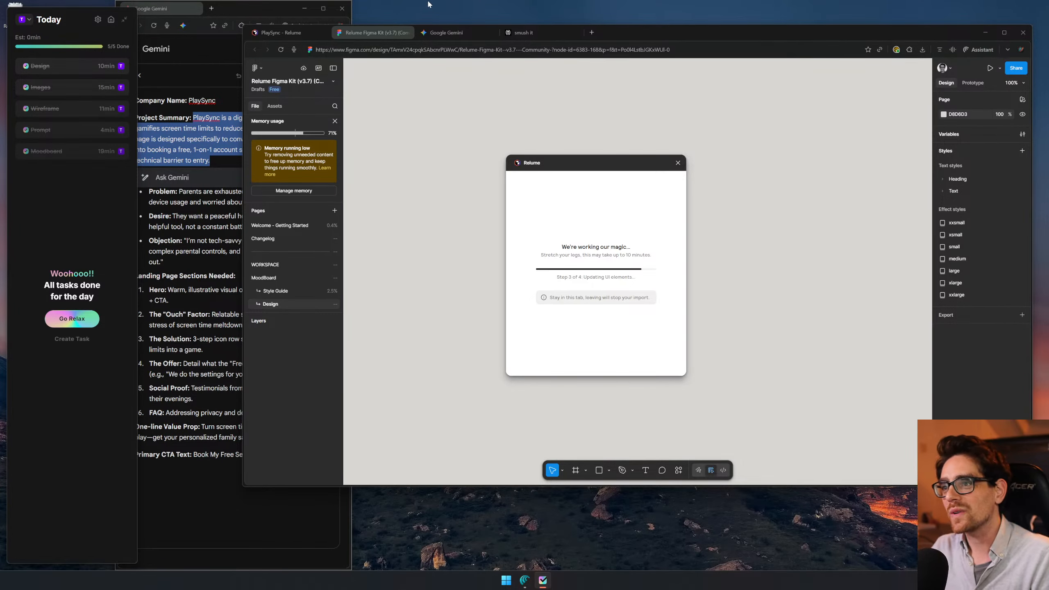
click(461, 34)
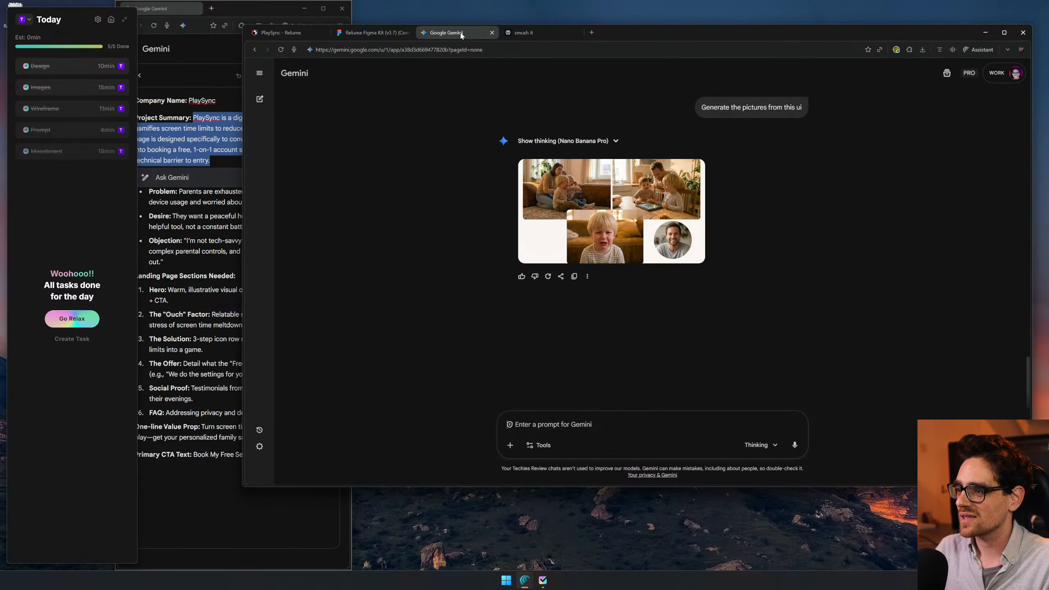
middle_click(458, 33)
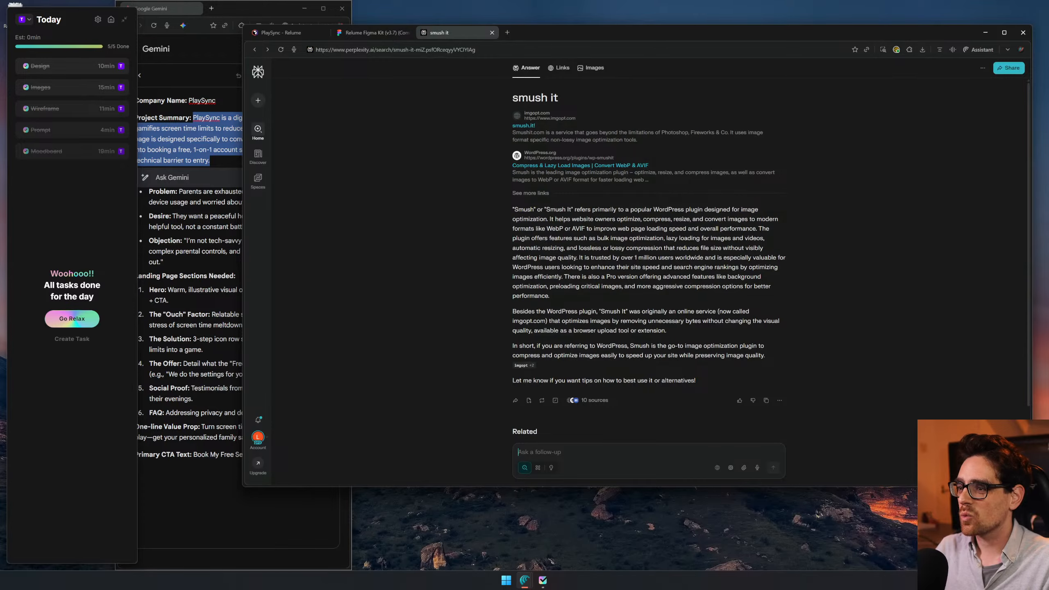
middle_click(459, 33)
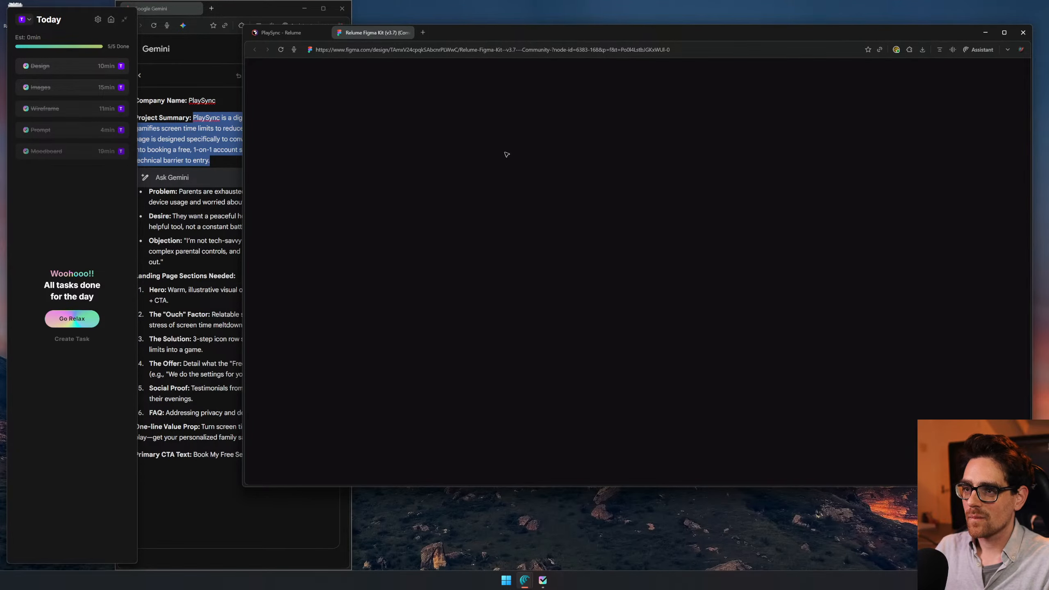